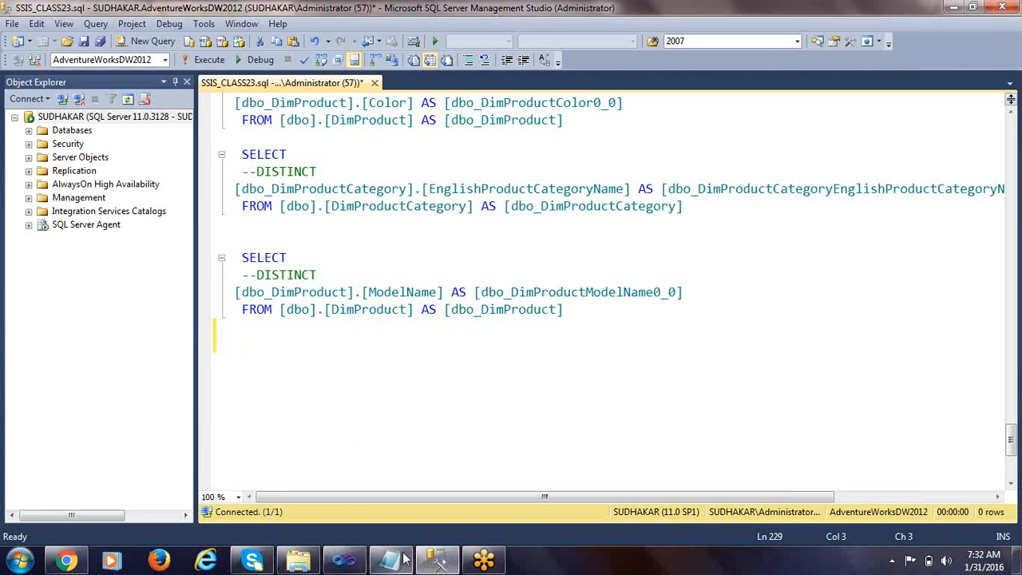
Switch to Visual Studio, browse the Dim Product dimension by Product Hierarchy and expand the All member.
left_click(346, 562)
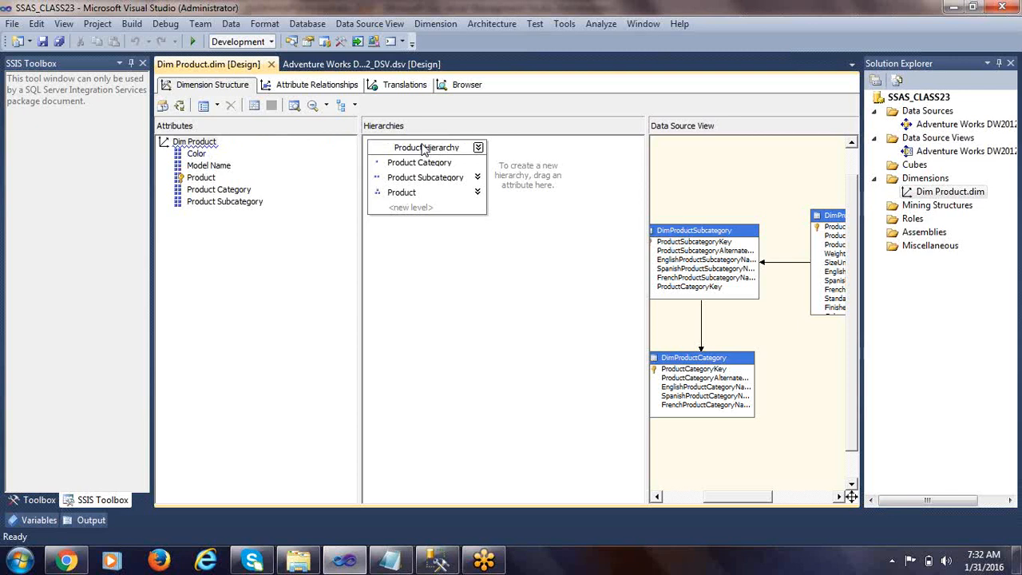
left_click(465, 88)
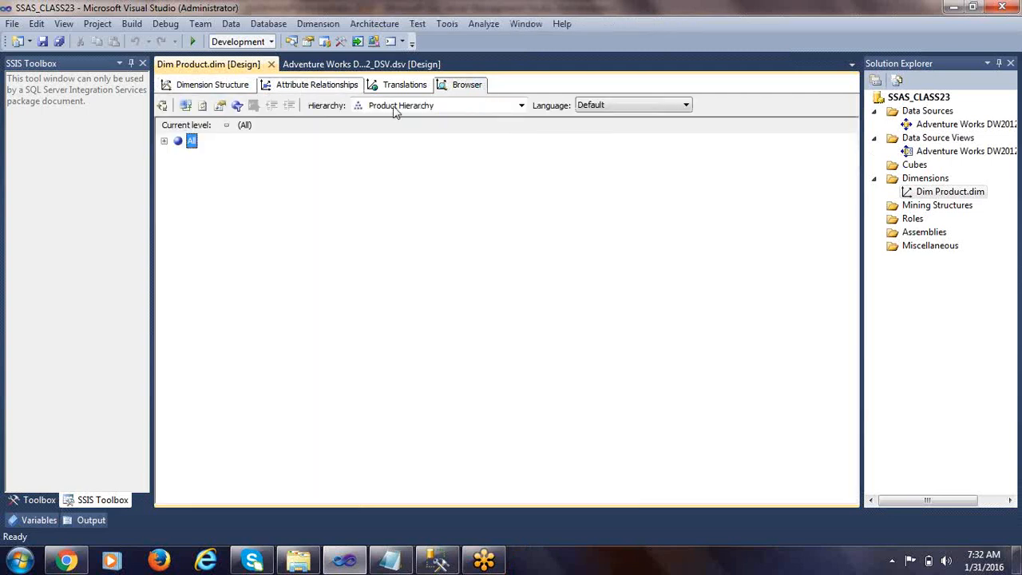
left_click(389, 109)
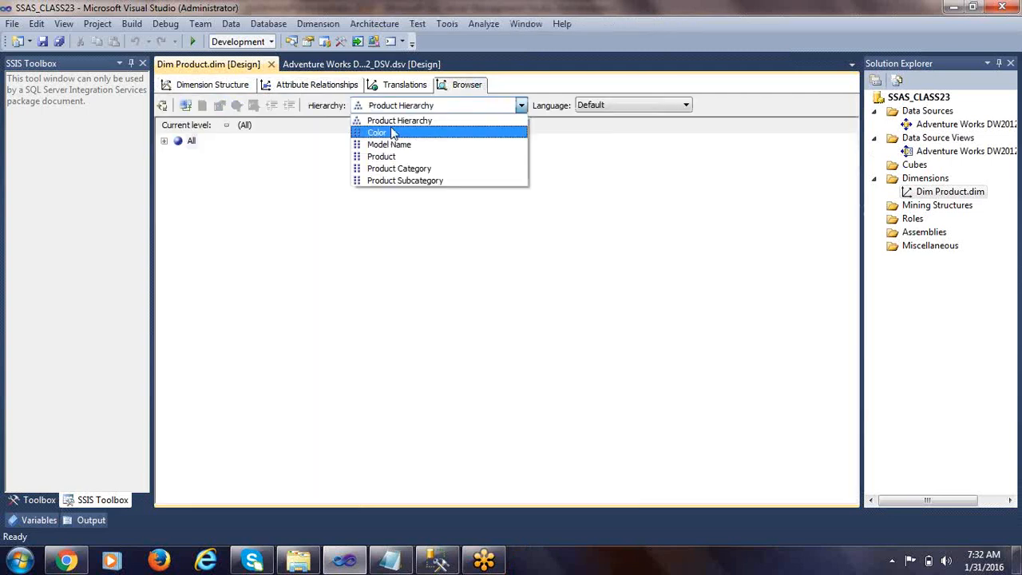
left_click(393, 123)
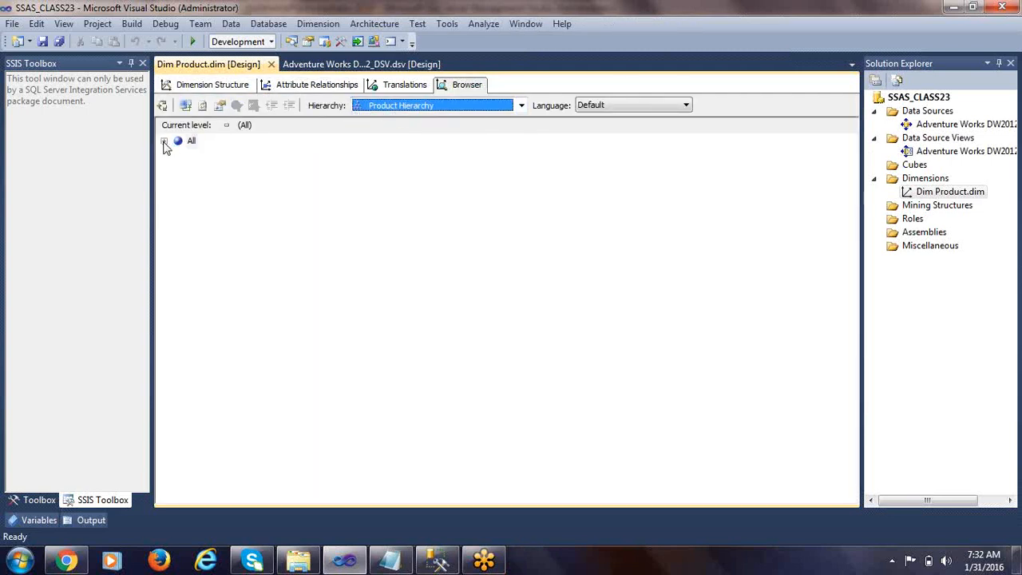
left_click(164, 143)
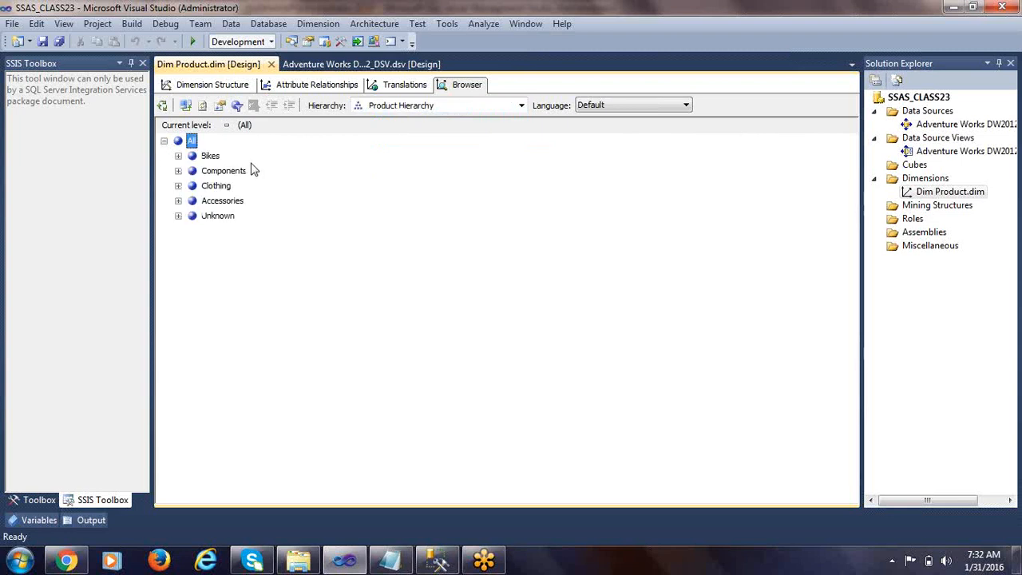
Examine the order of the product category members under All, from Bikes through Accessories.
left_click(209, 156)
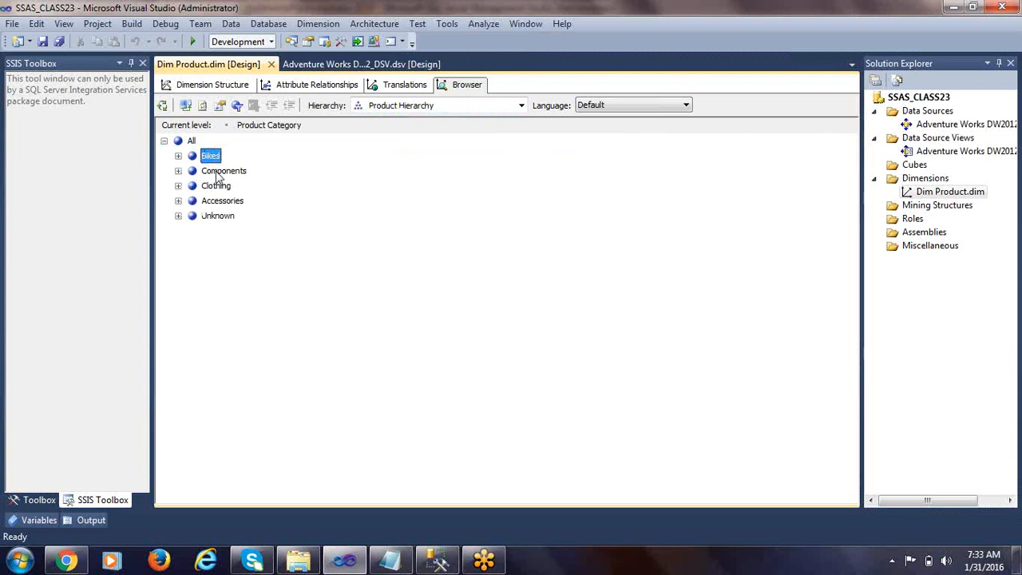
left_click(220, 172)
left_click(220, 203)
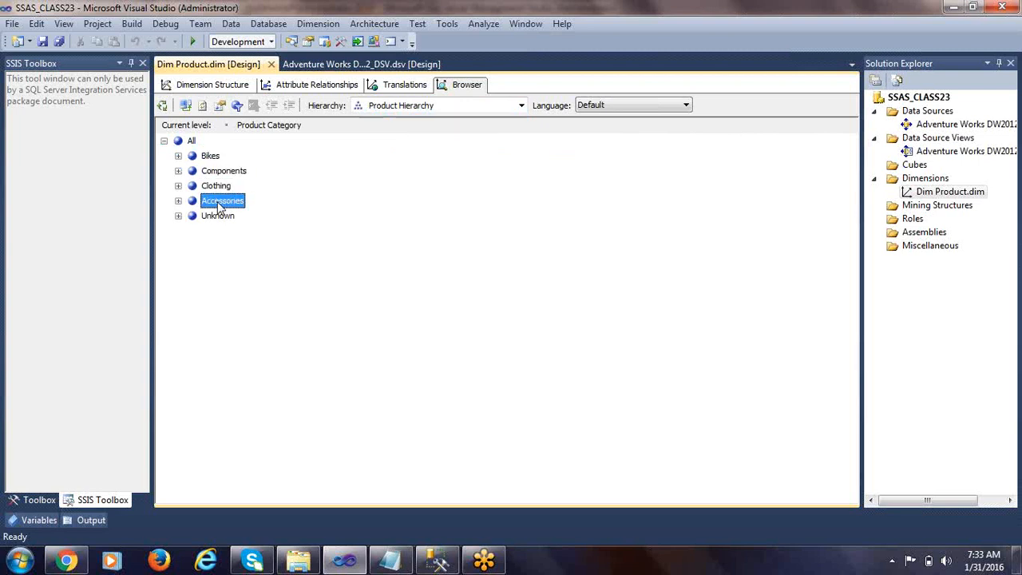
left_click(210, 158)
left_click(214, 172)
left_click(217, 187)
left_click(220, 202)
left_click(212, 171)
left_click(209, 158)
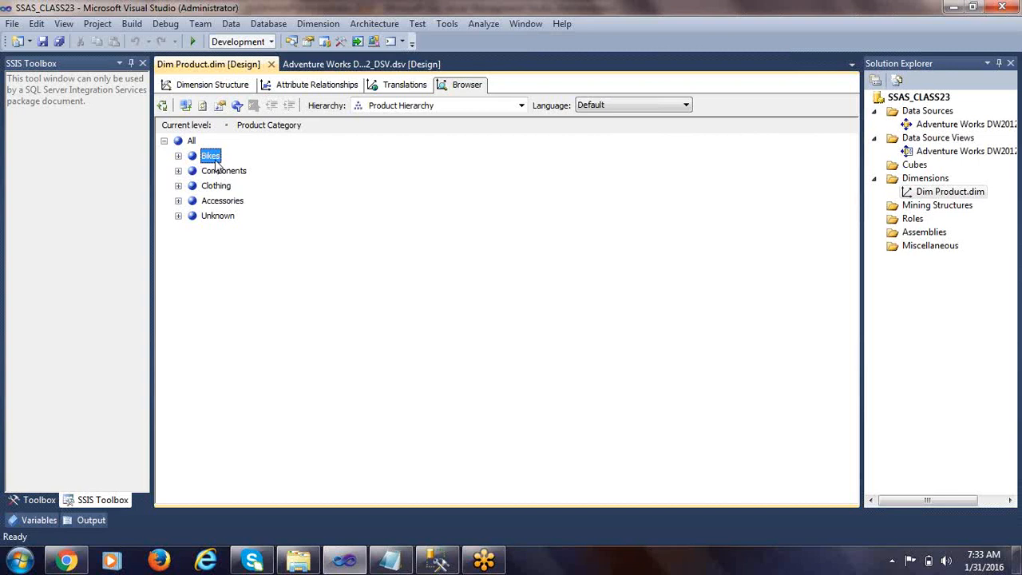
Switch to SQL Server Management Studio and expand the AdventureWorksDW2012 database down to its list of tables.
left_click(438, 561)
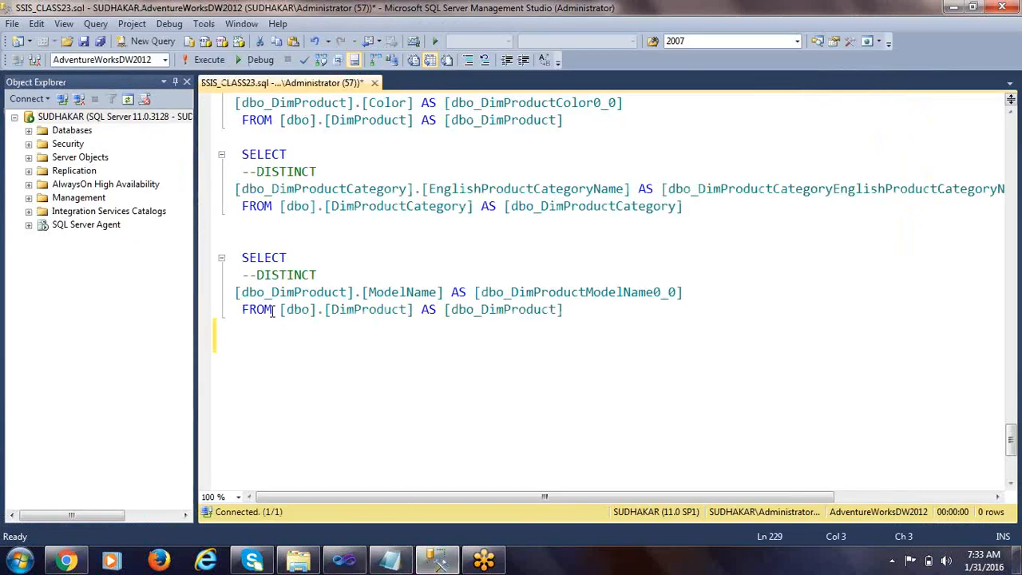
left_click_drag(717, 211, 197, 171)
left_click(308, 273)
left_click(28, 144)
left_click(29, 144)
left_click(29, 130)
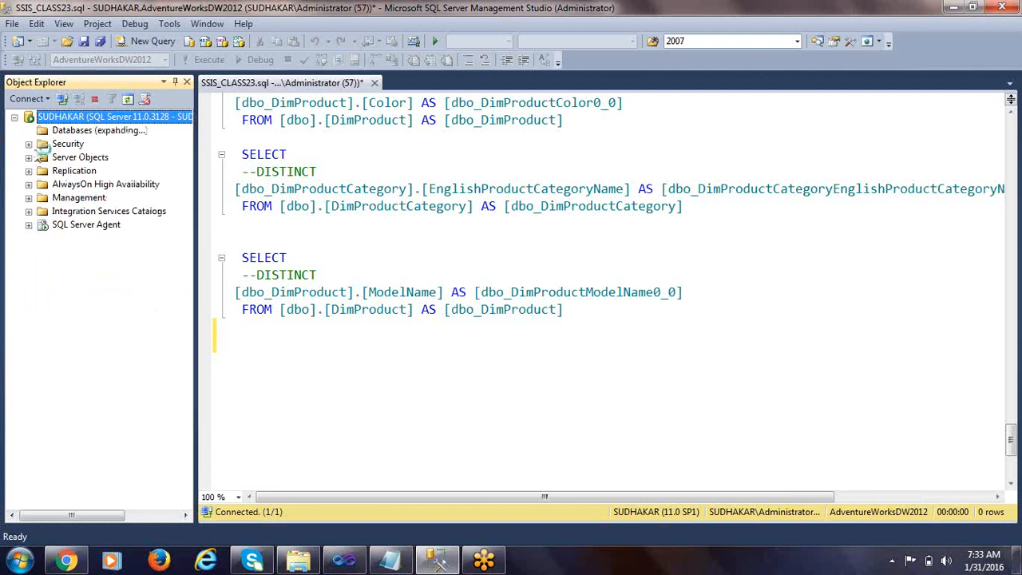
left_click(99, 185)
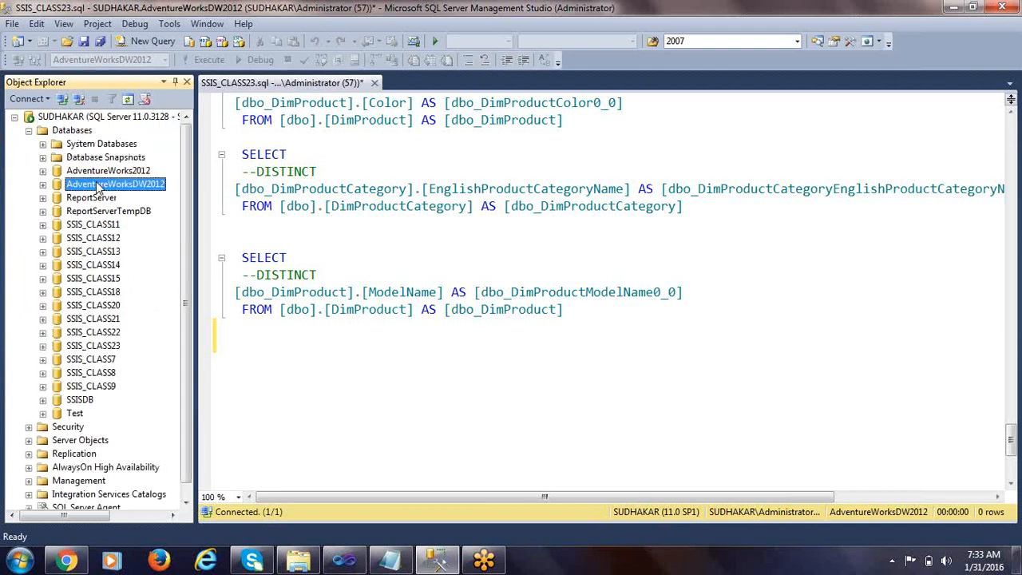
left_click(44, 185)
left_click(57, 211)
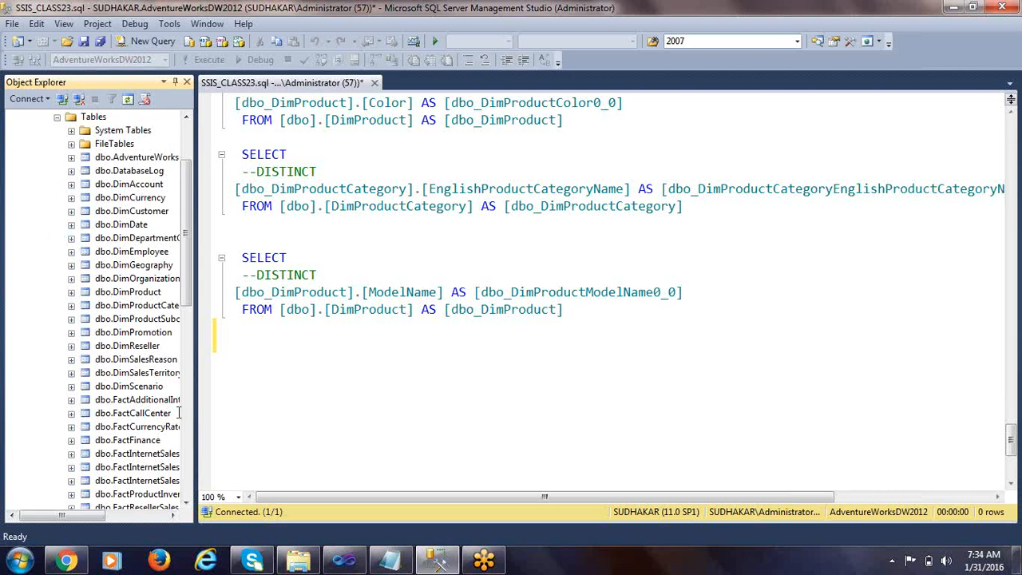
Insert the DimProductCategory table name from the database's table list into the script, below the last query.
left_click(482, 562)
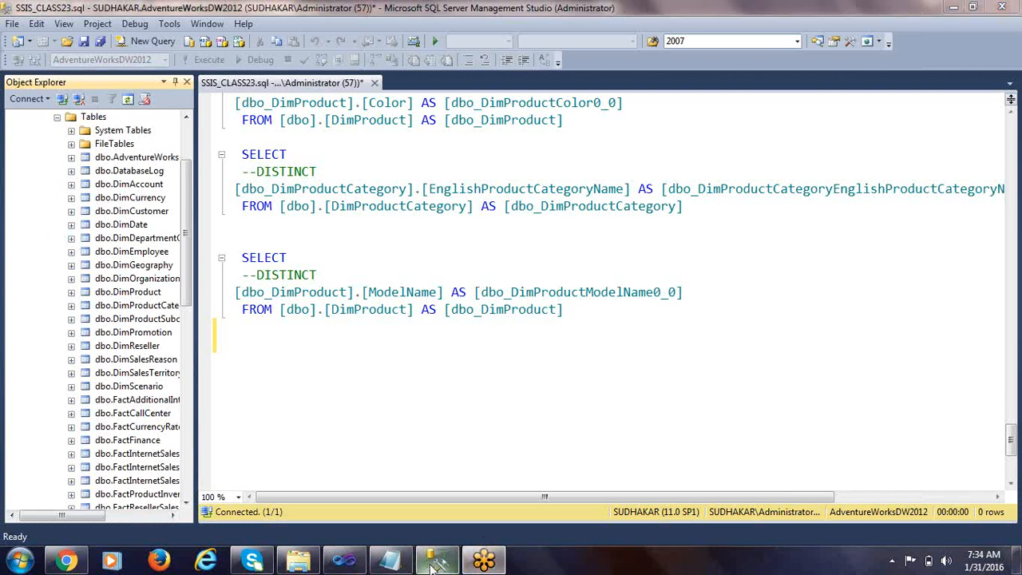
left_click(438, 562)
left_click(281, 341)
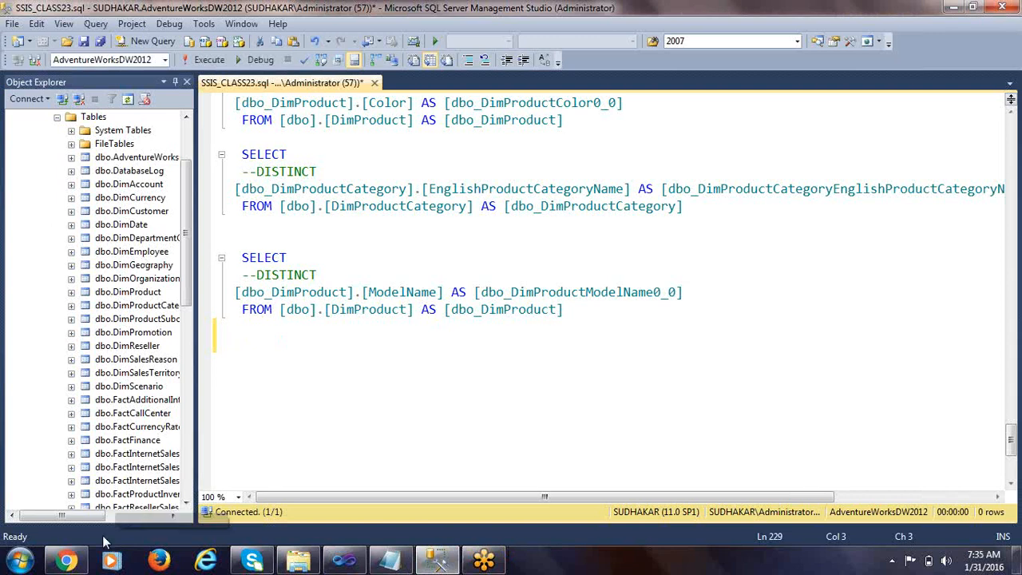
left_click_drag(86, 518, 109, 518)
left_click(102, 305)
left_click_drag(314, 400, 314, 400)
left_click(240, 328)
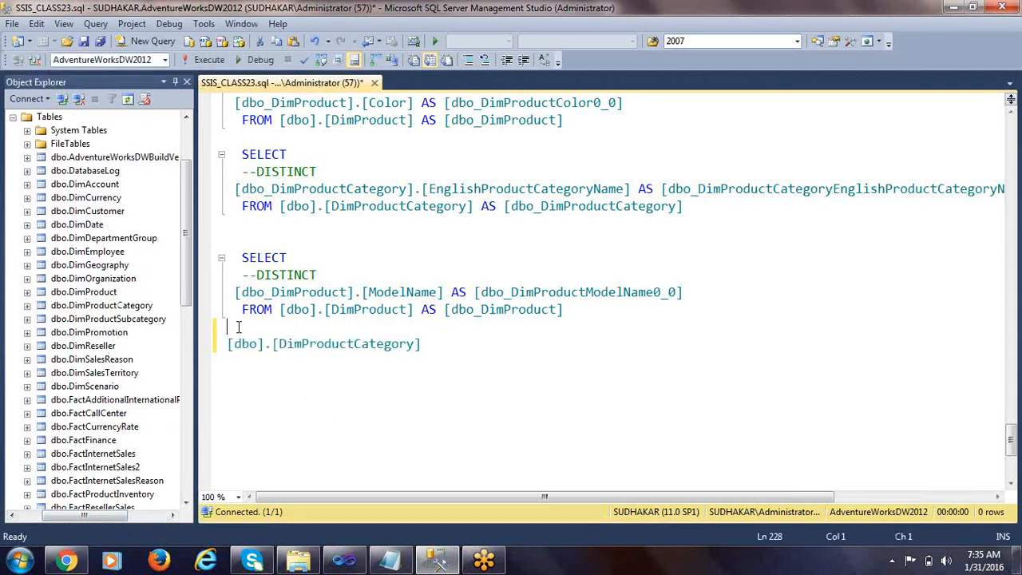
Complete the statement as select * from [dbo].[DimProductCategory] and execute only that query.
key("Return")
type("selec")
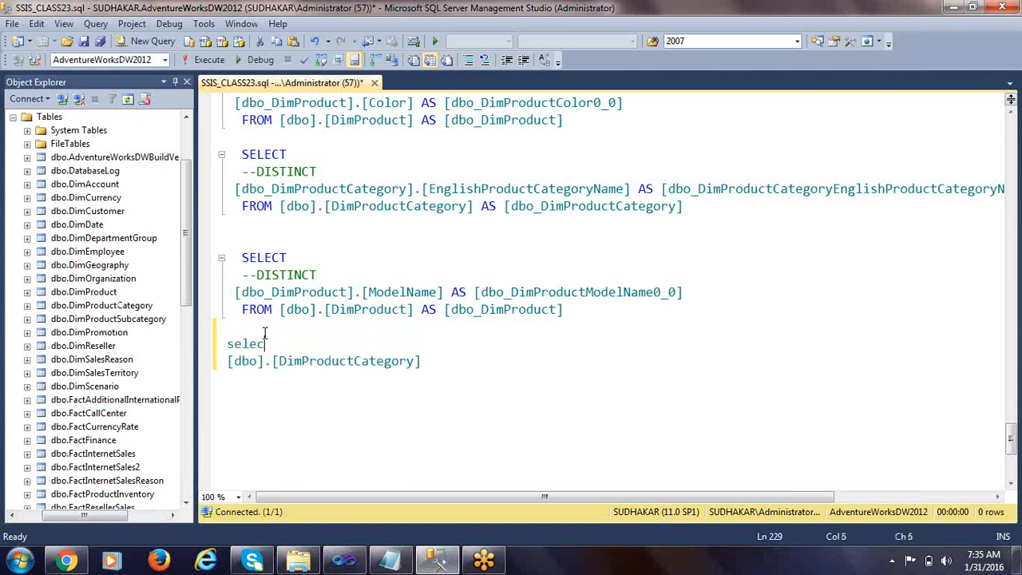
type("t * from")
key("Down")
key("End")
key("Return")
key("shift+Up")
key("shift+Up")
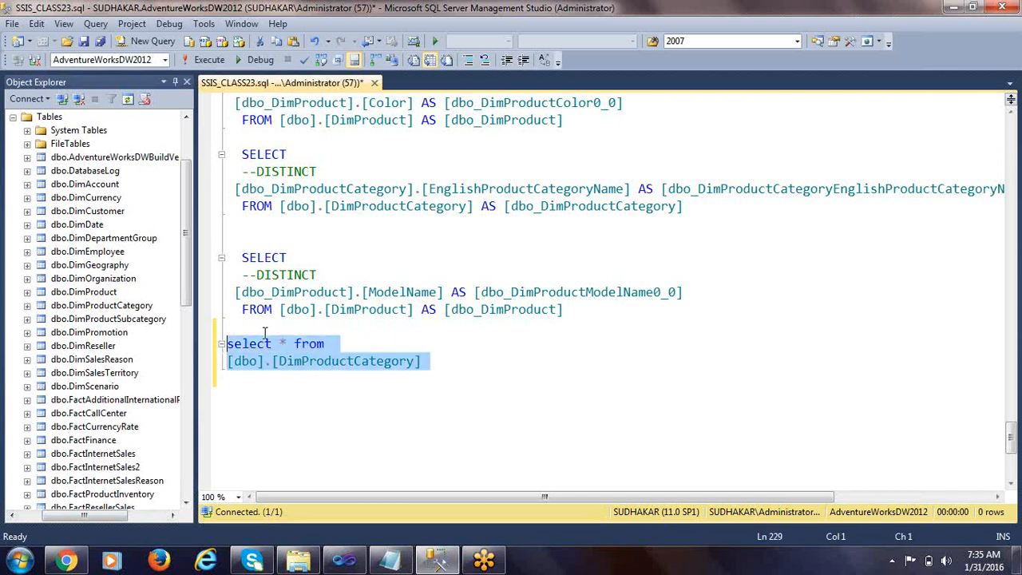
key("F5")
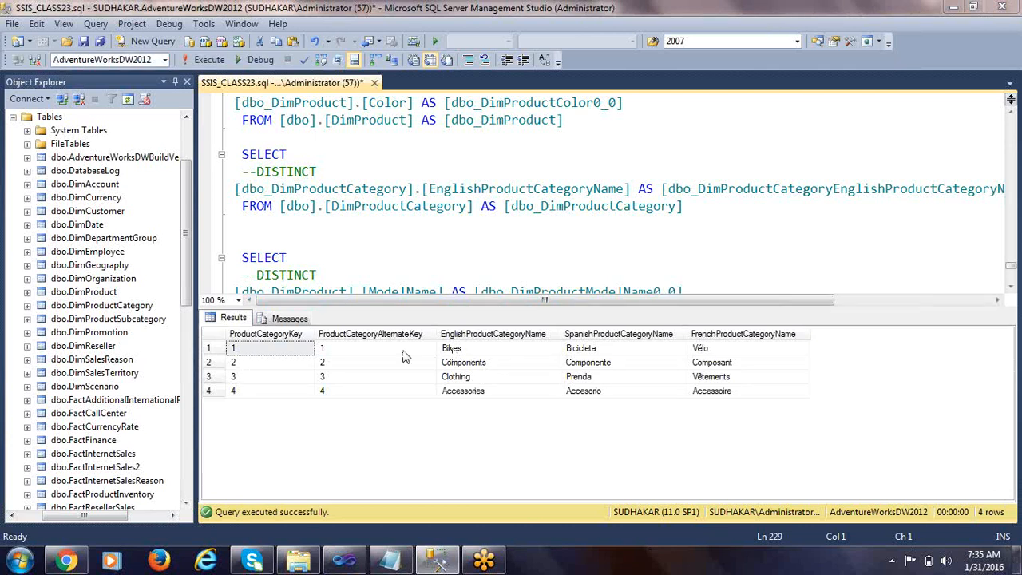
Compare the ProductCategoryKey and EnglishProductCategoryName values row by row with the member order in Visual Studio's dimension browser.
left_click(267, 357)
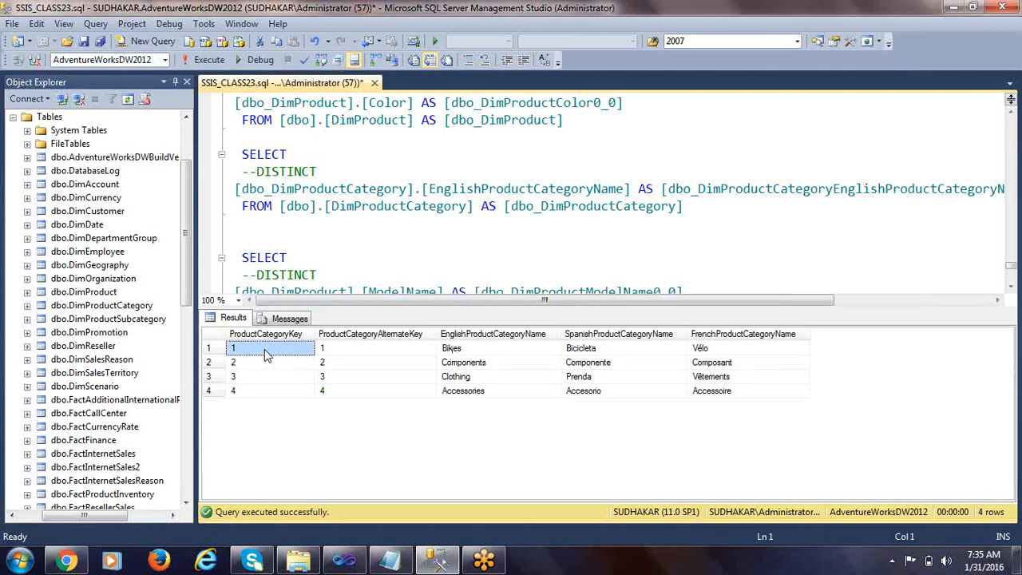
left_click(347, 559)
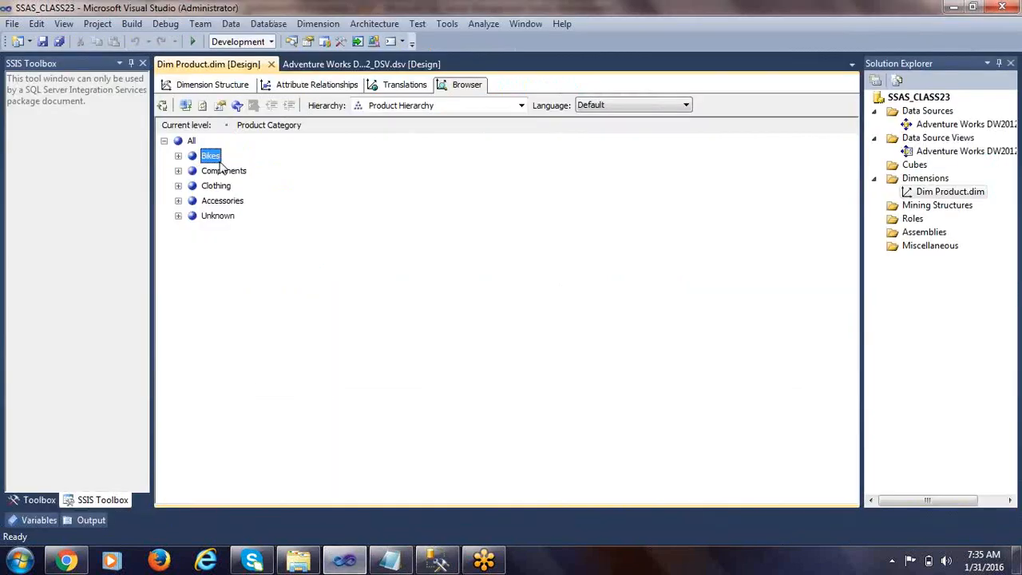
left_click(437, 560)
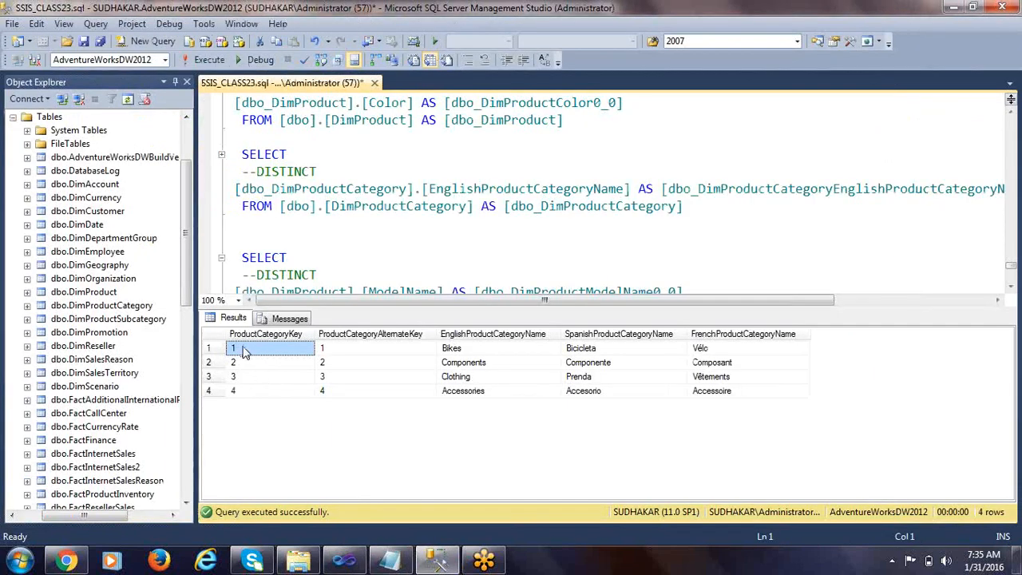
left_click(466, 350)
left_click(291, 365)
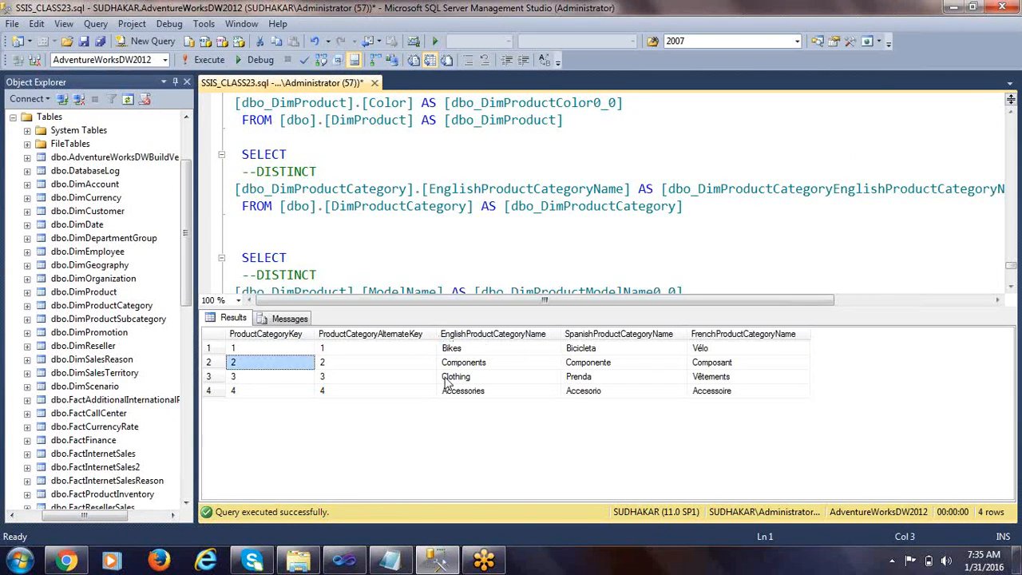
left_click(488, 368)
left_click(294, 378)
left_click(463, 376)
left_click(272, 391)
left_click(459, 397)
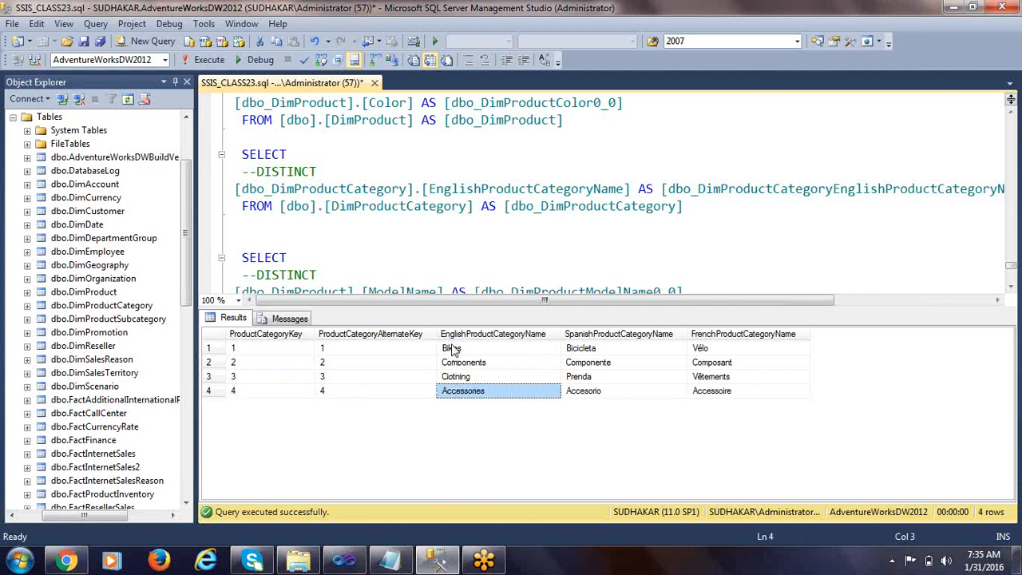
key("alt+Tab")
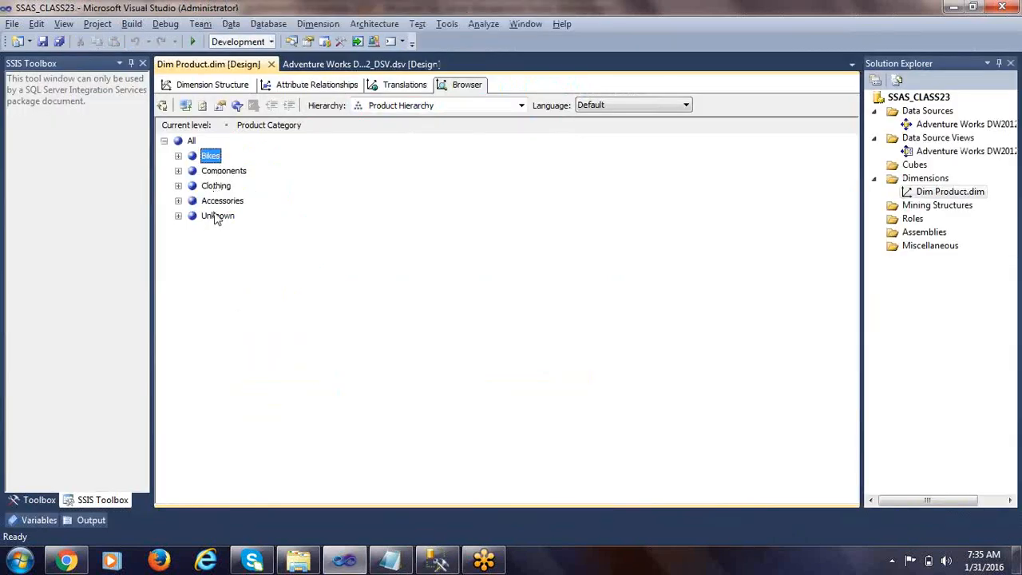
key("alt")
key("alt+Tab")
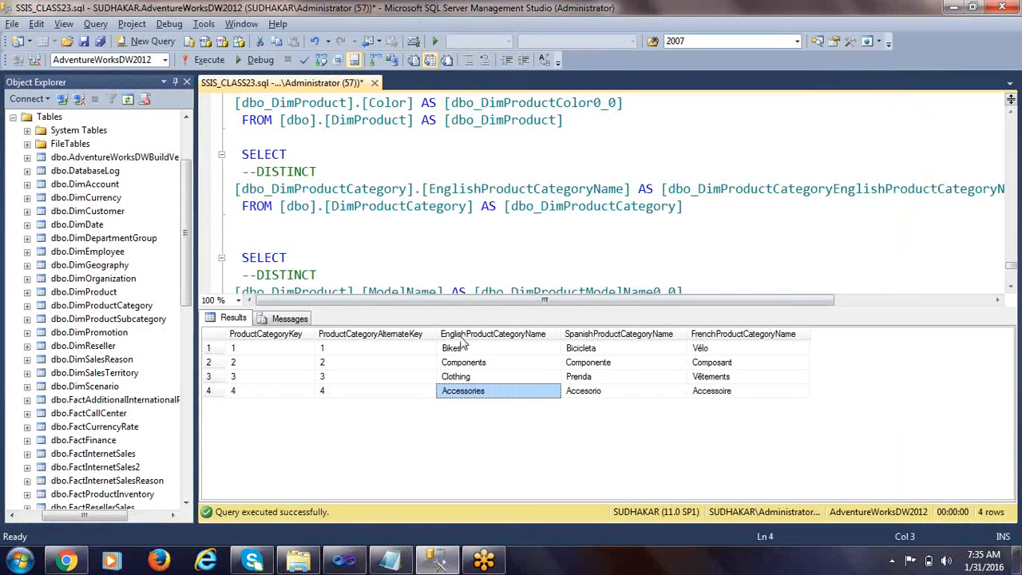
Add the line order by EnglishProductCategoryName to the DimProductCategory query, copying the column name from the results grid.
key("ctrl+r")
left_click(439, 361)
key("Return")
type("order by")
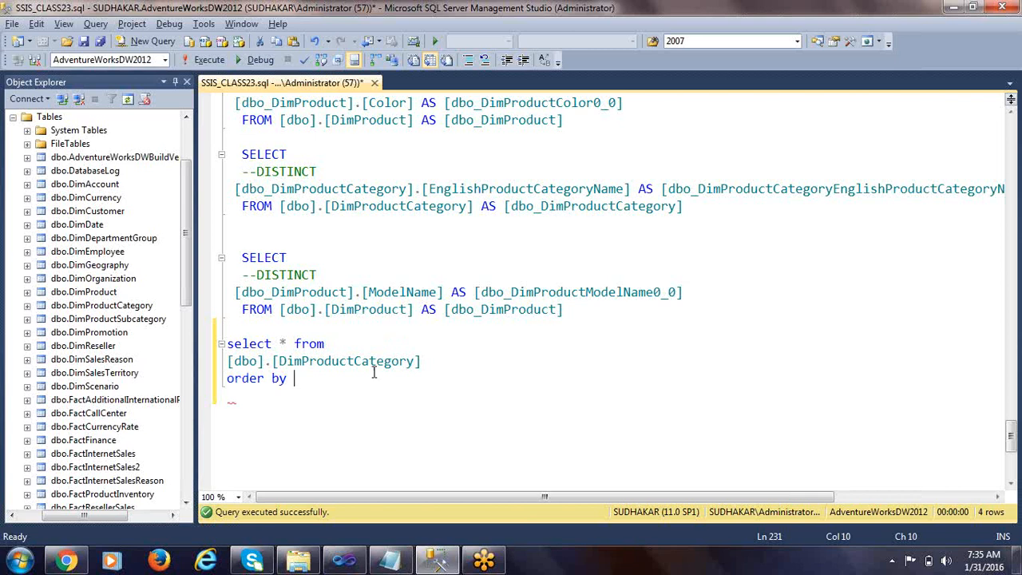
key("F5")
left_click(452, 348)
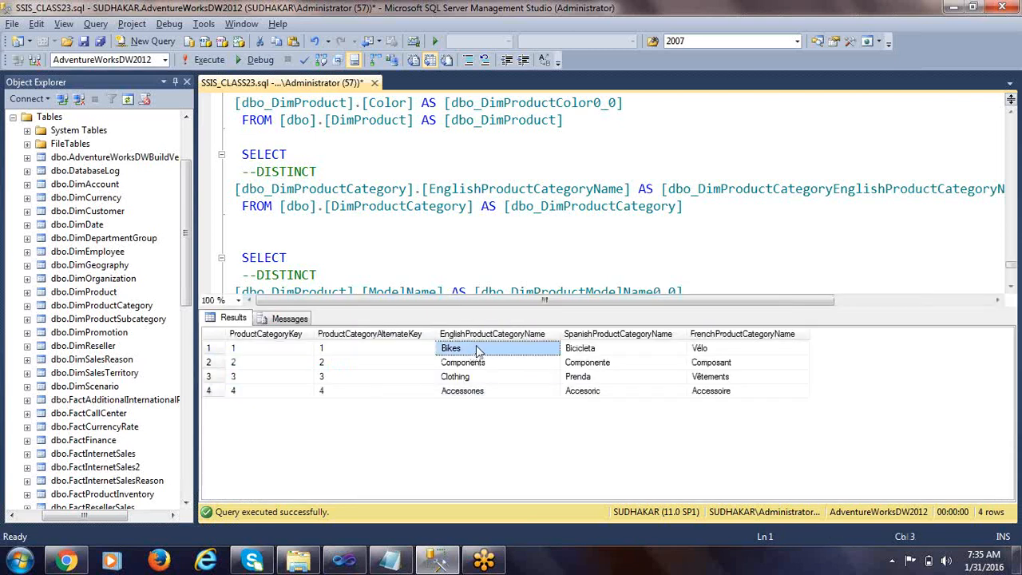
right_click(478, 350)
left_click(527, 373)
key("ctrl+r")
type("EnglishProductCategoryName Bikes")
key("shift+Home")
key("BackSpace")
Execute the ordered DimProductCategory query and check the sequence of English category names in its results.
key("shift+Up")
key("shift+Up")
key("shift+Up")
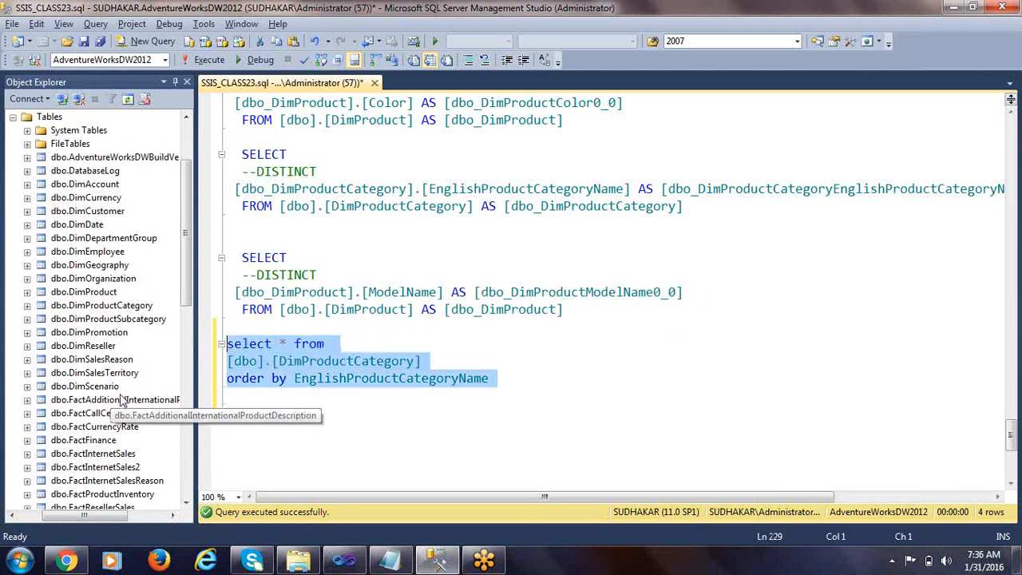
key("F5")
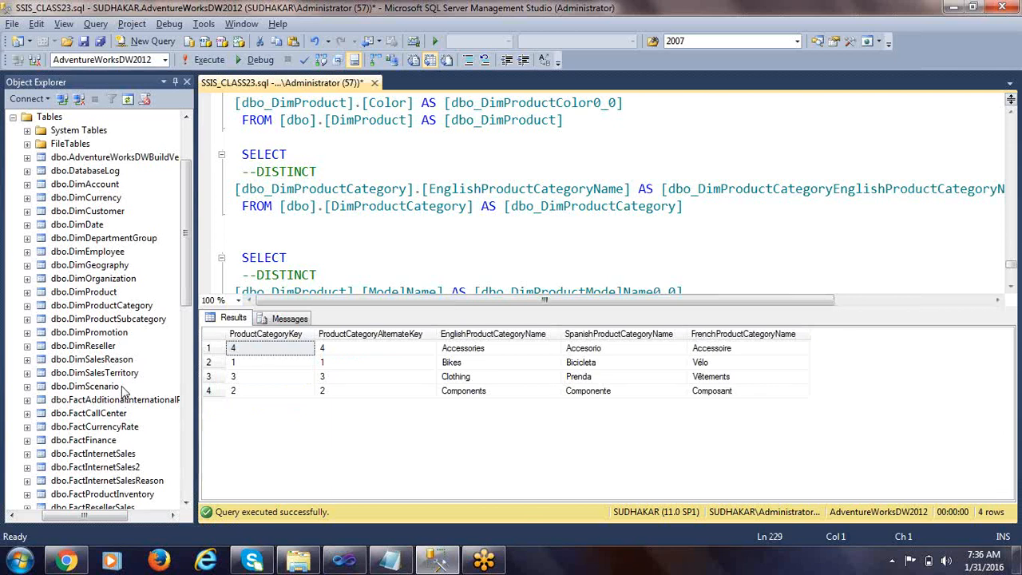
left_click(472, 357)
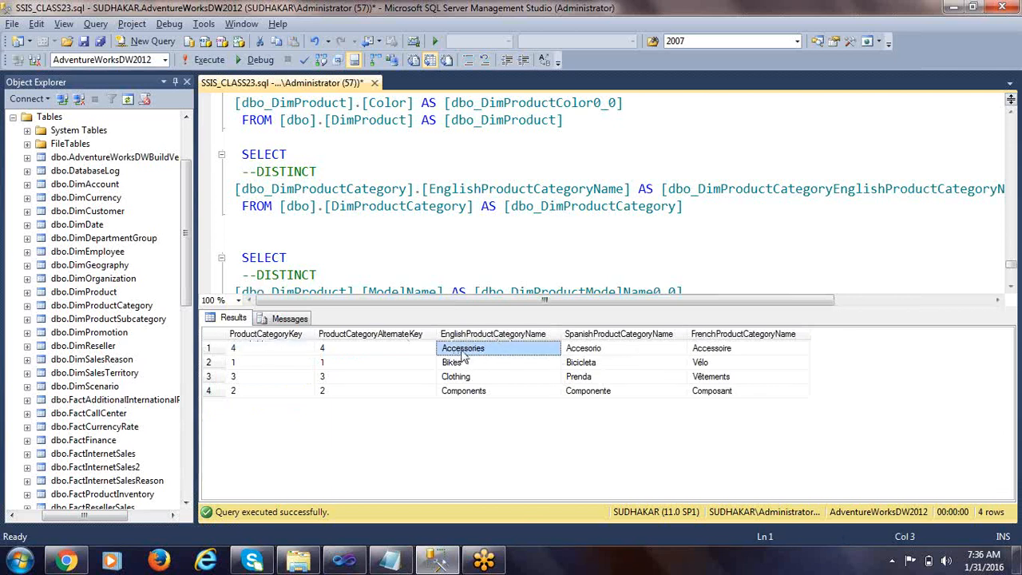
left_click(468, 363)
left_click(468, 377)
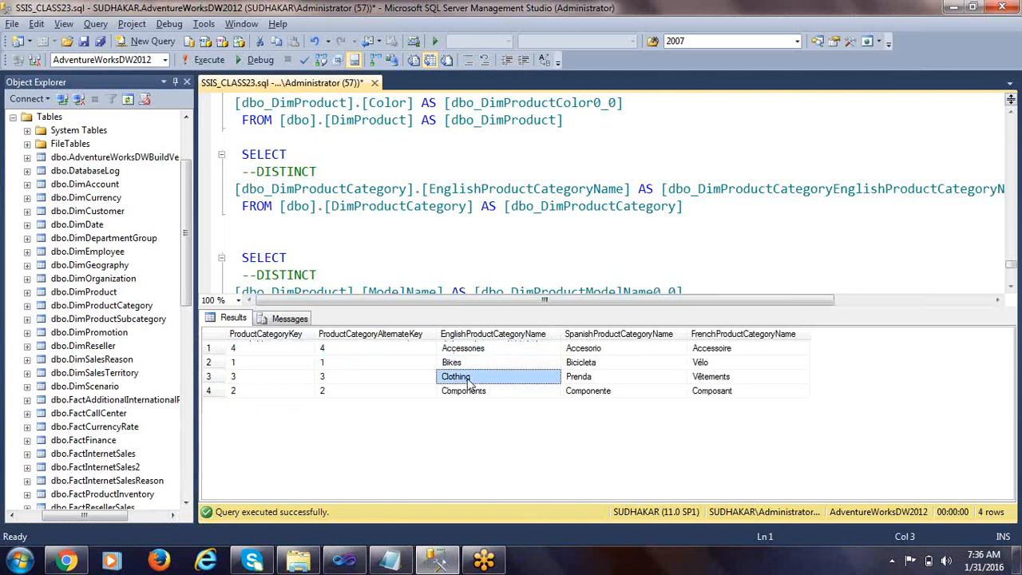
left_click(470, 393)
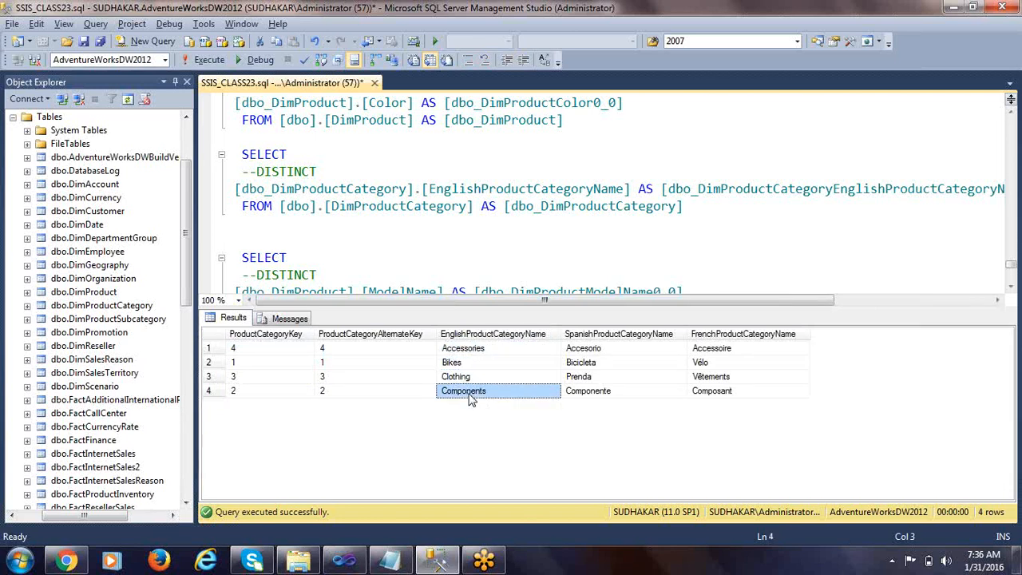
Switch to Visual Studio and review the properties of the Dim Product dimension in its dimension structure.
key("alt+Tab")
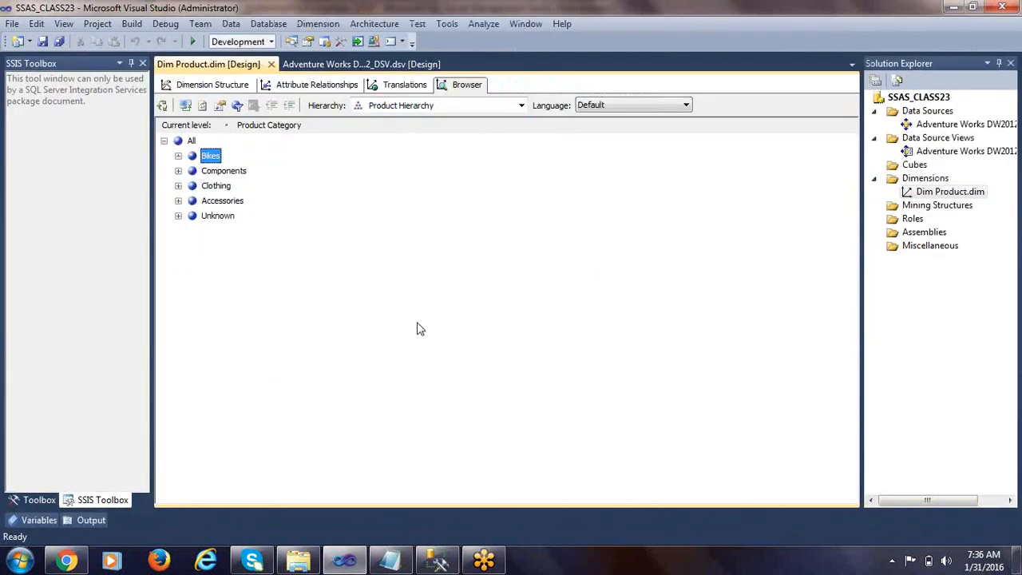
left_click(209, 88)
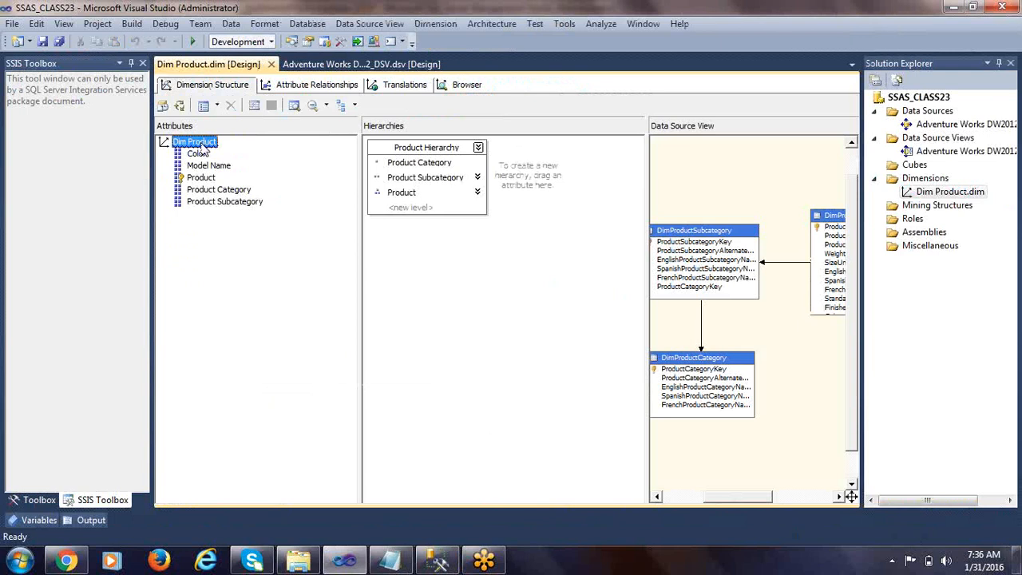
right_click(205, 149)
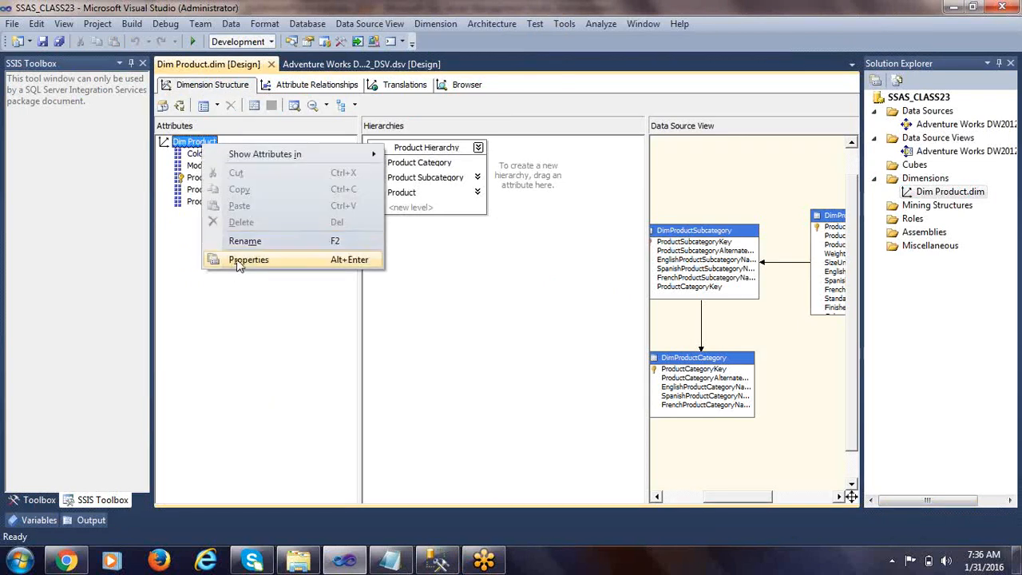
left_click(238, 266)
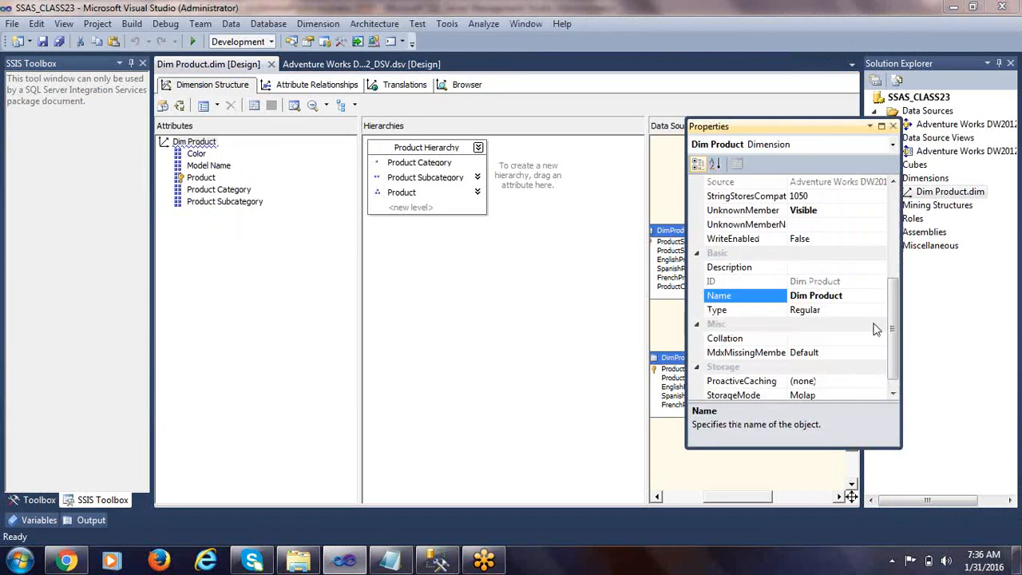
mouse_move(895, 316)
left_mouse_down()
mouse_move(893, 297)
mouse_move(893, 328)
left_mouse_up()
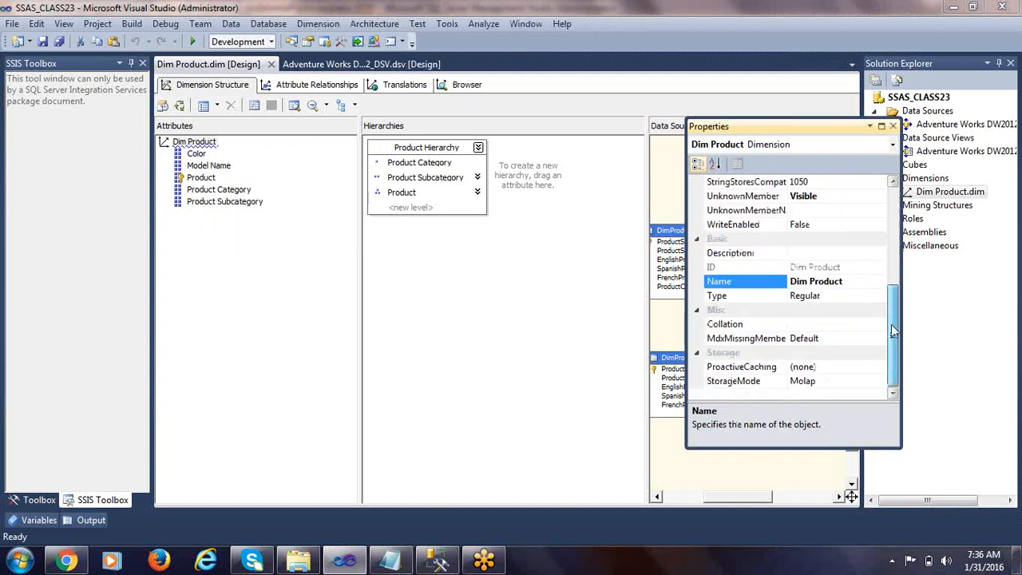
left_click_drag(895, 331, 885, 204)
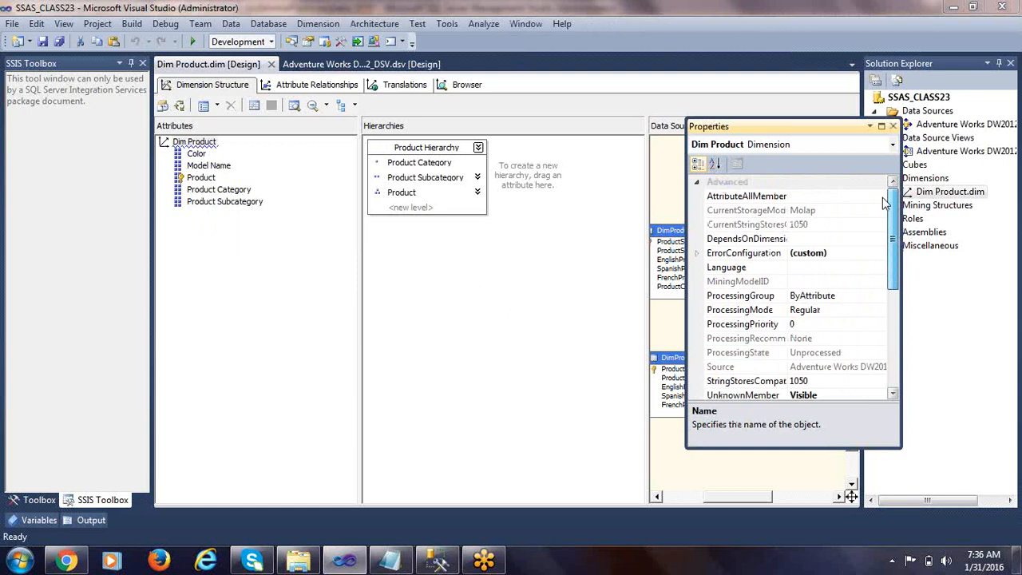
Open the properties of the Product Category attribute and locate its OrderBy property.
left_click(178, 145)
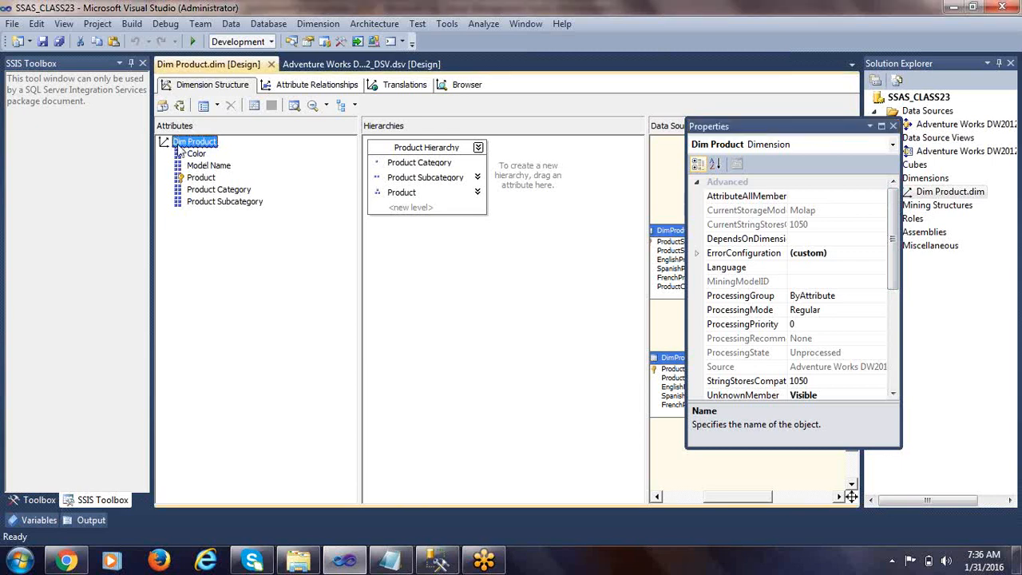
left_click(180, 191)
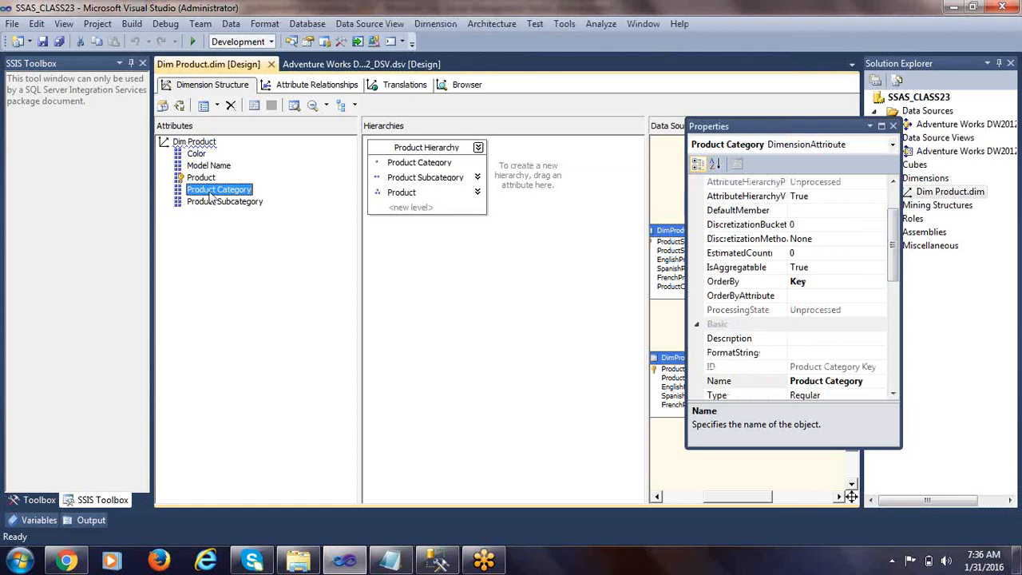
right_click(213, 197)
left_click(272, 337)
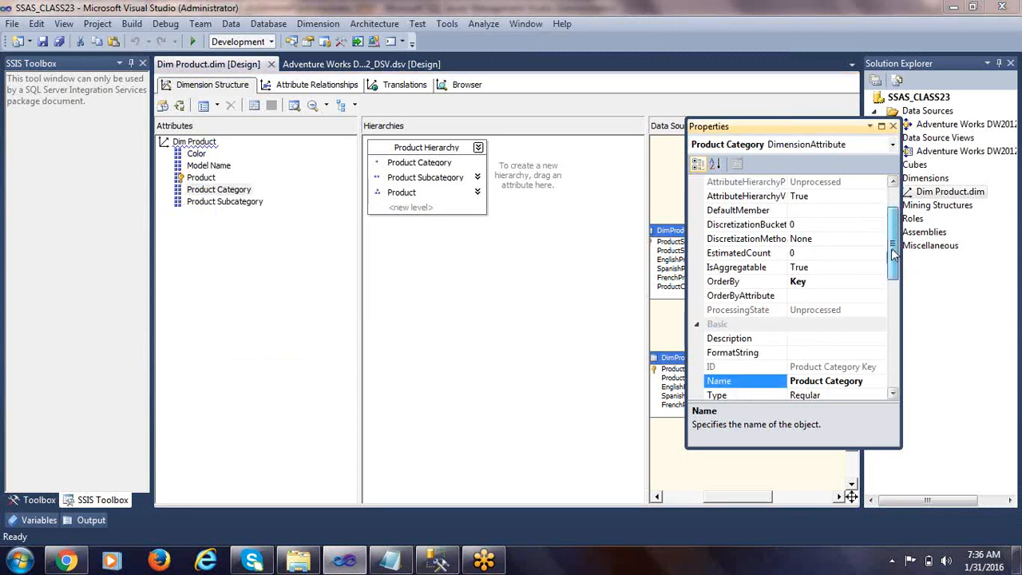
scroll(893, 254, "up", 2)
left_click(749, 312)
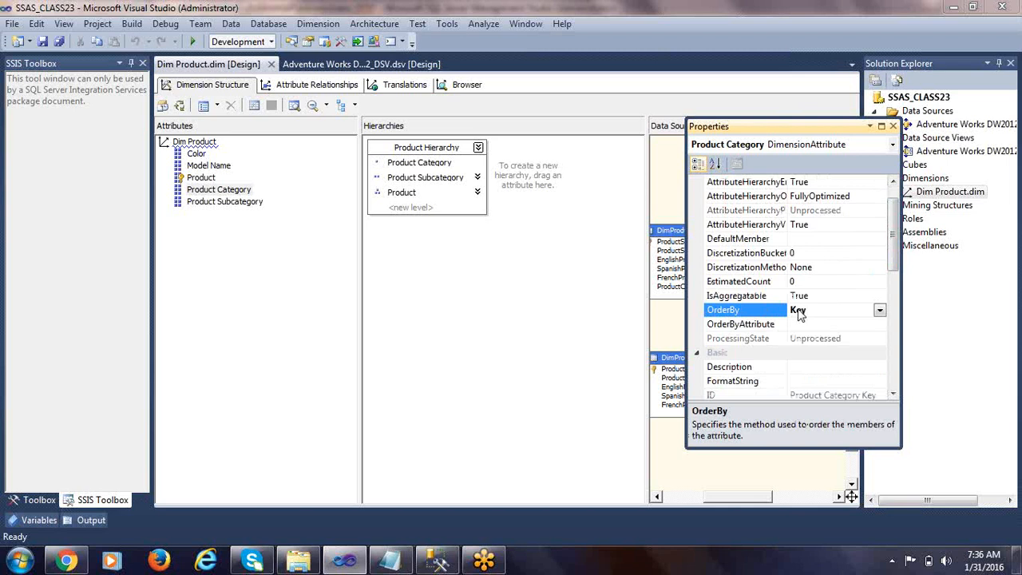
Examine the available OrderBy choices and the OrderByAttribute property of the Product Category attribute.
left_click(836, 311)
left_click(880, 312)
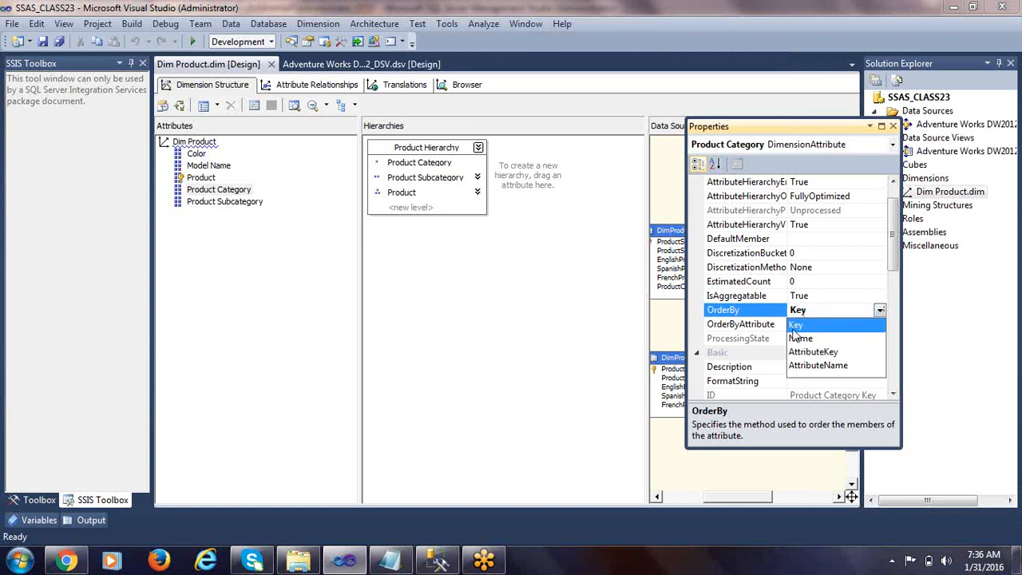
left_click(814, 324)
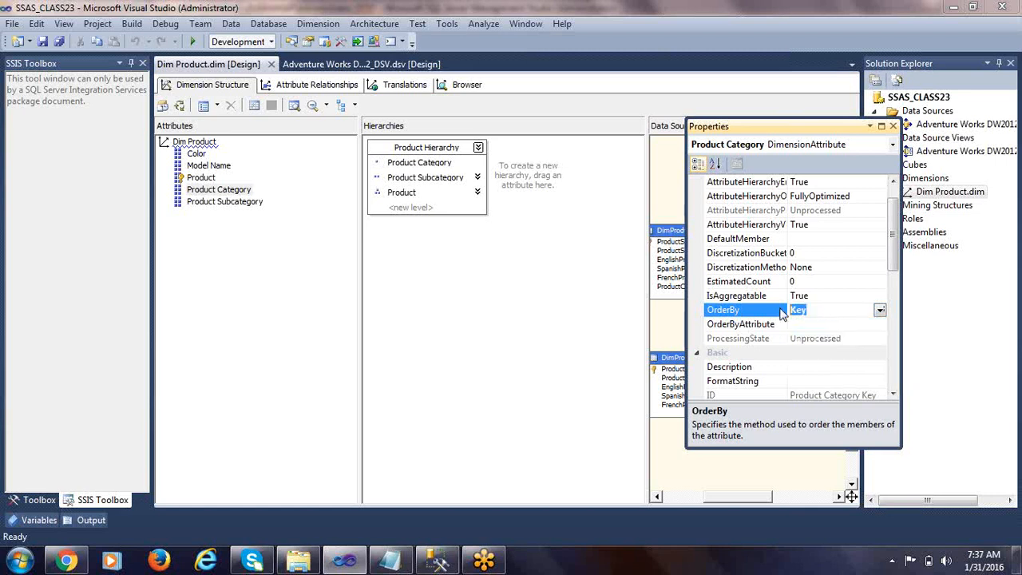
left_click(818, 313)
left_click(765, 324)
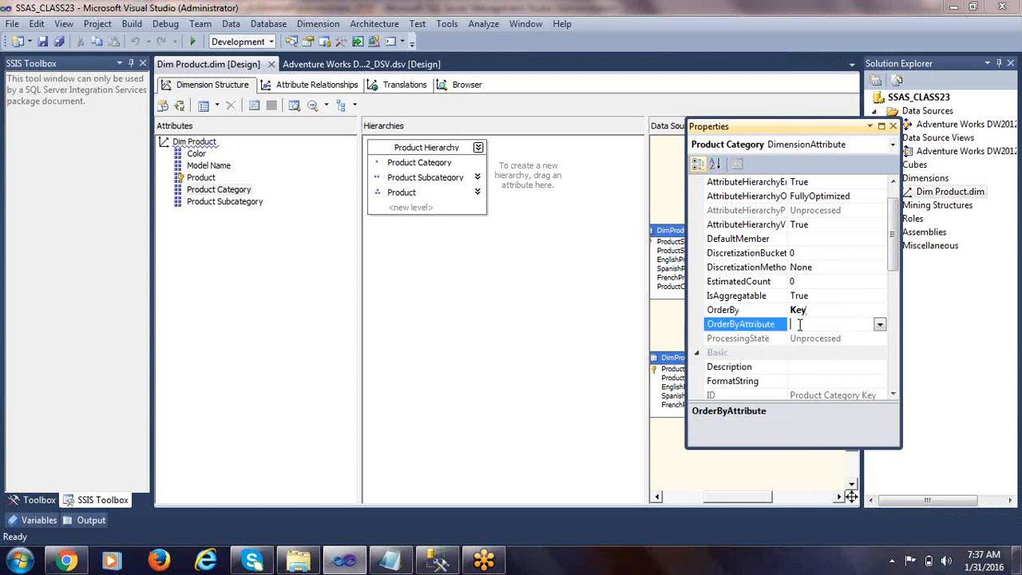
Set the Product Category attribute's OrderBy property to Name and check which columns its KeyColumns and NameColumn use.
left_click(805, 312)
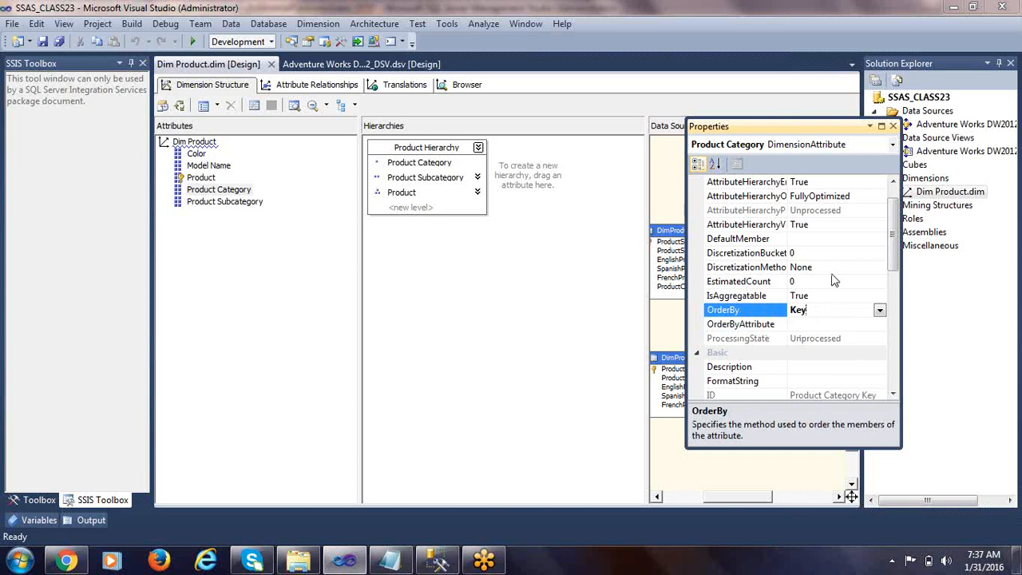
left_click(880, 311)
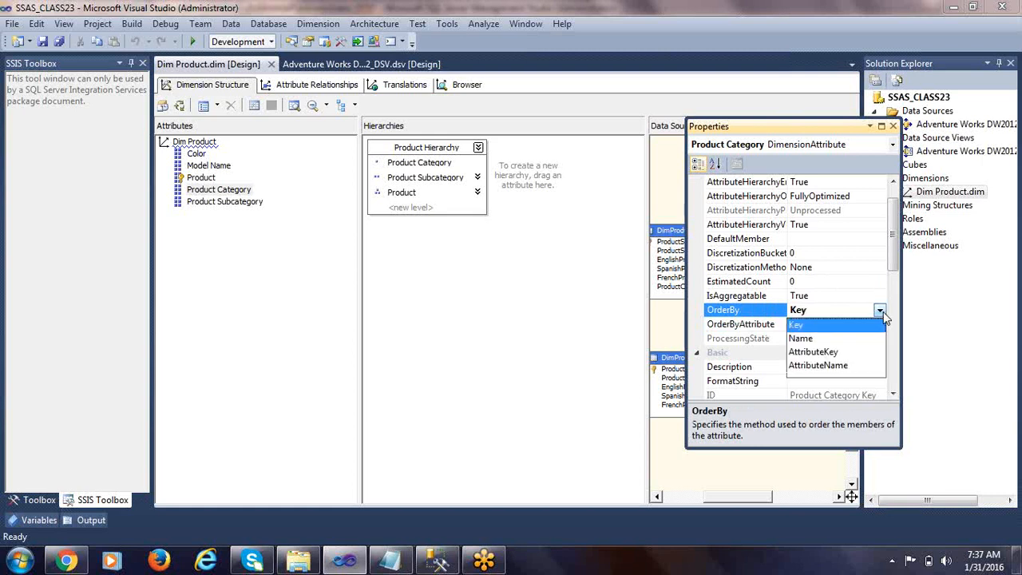
left_click(816, 338)
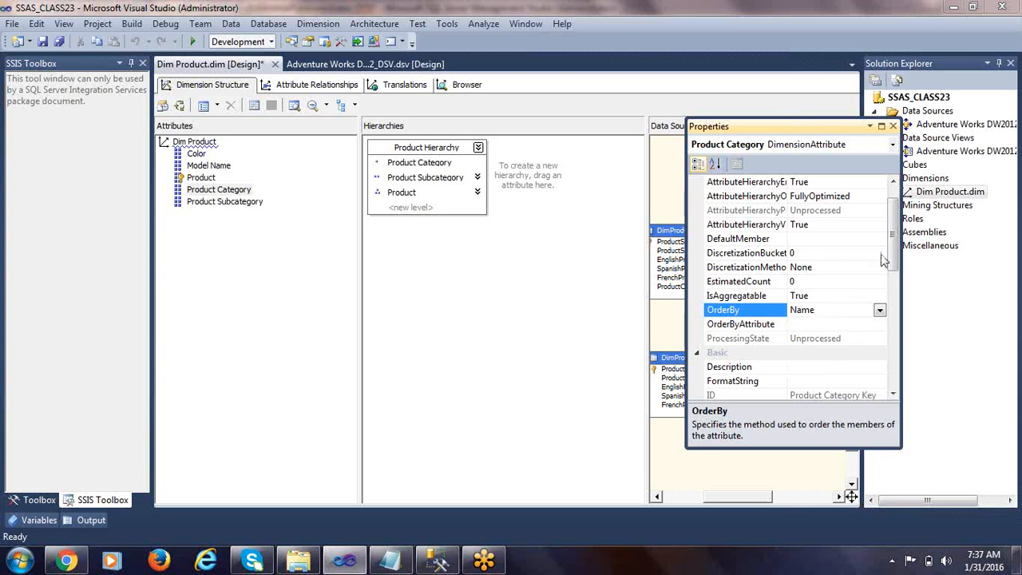
left_click_drag(895, 275, 893, 395)
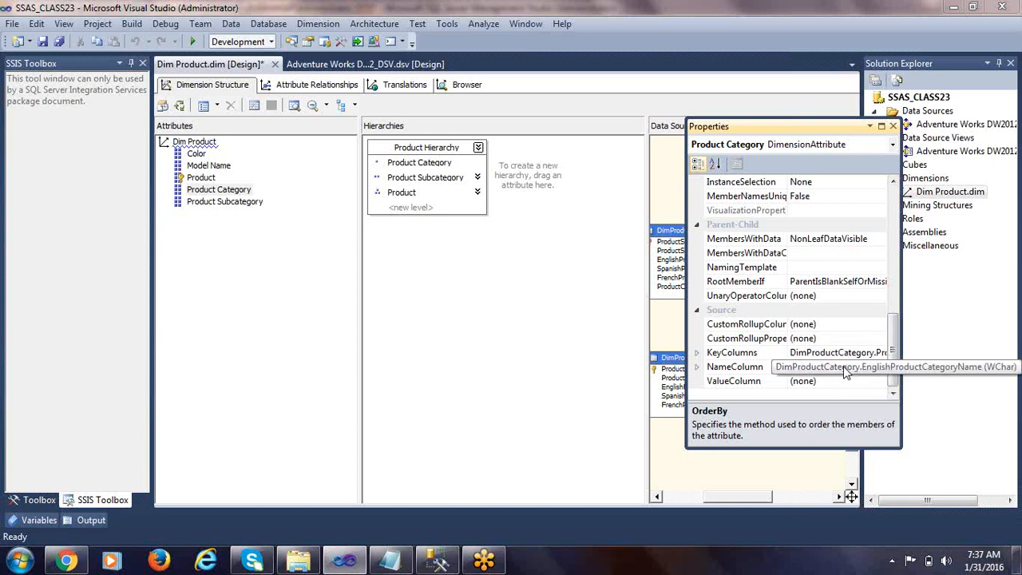
left_click_drag(898, 358, 900, 243)
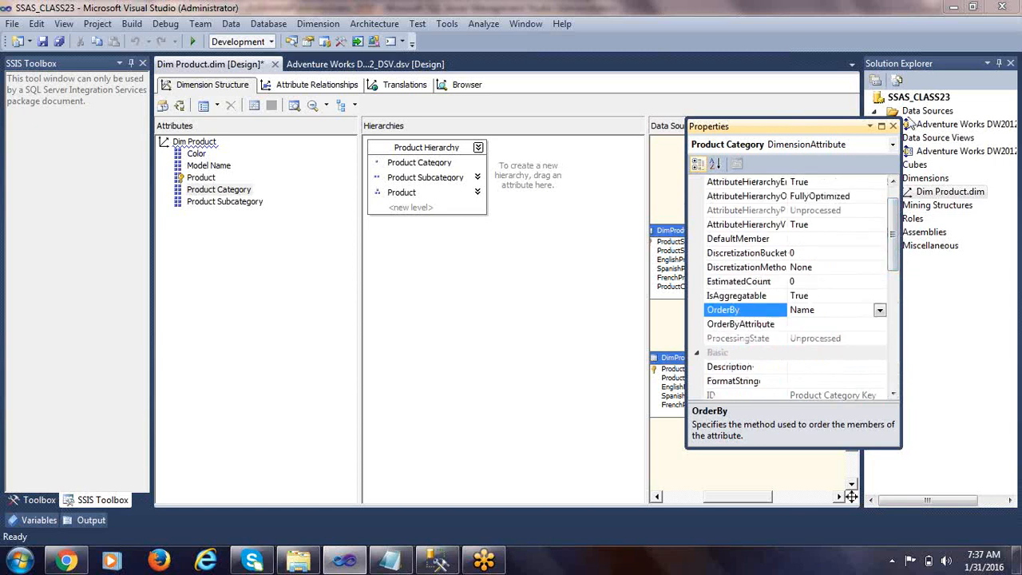
Close the attribute's properties and deploy the SSAS_CLASS23 project.
left_click(479, 341)
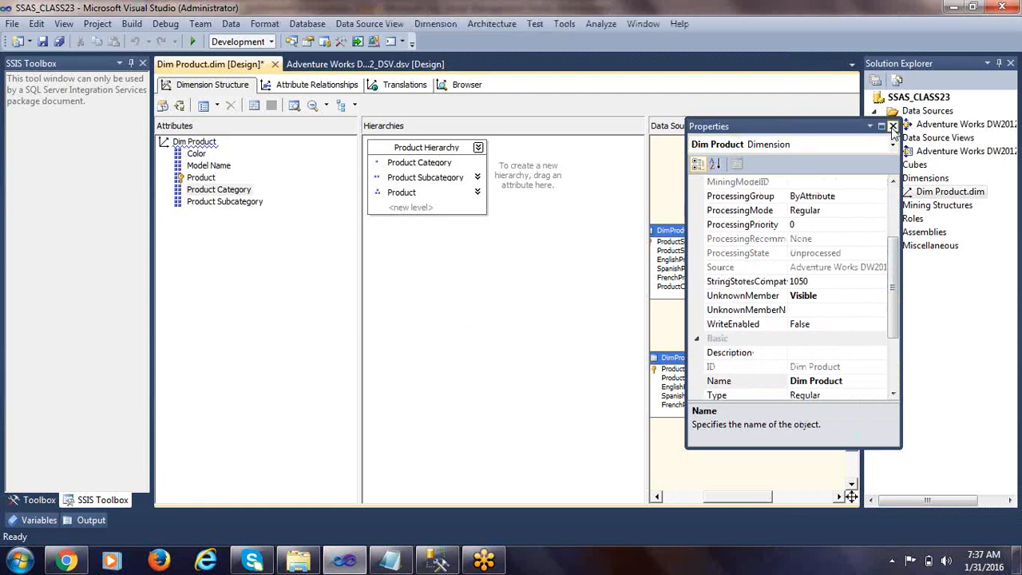
left_click(893, 126)
right_click(917, 104)
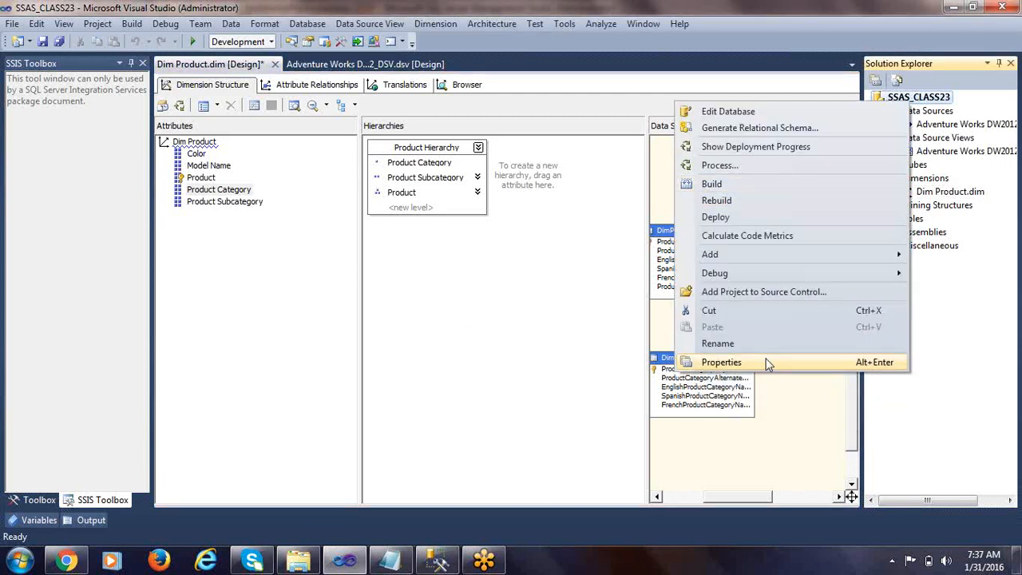
left_click(728, 215)
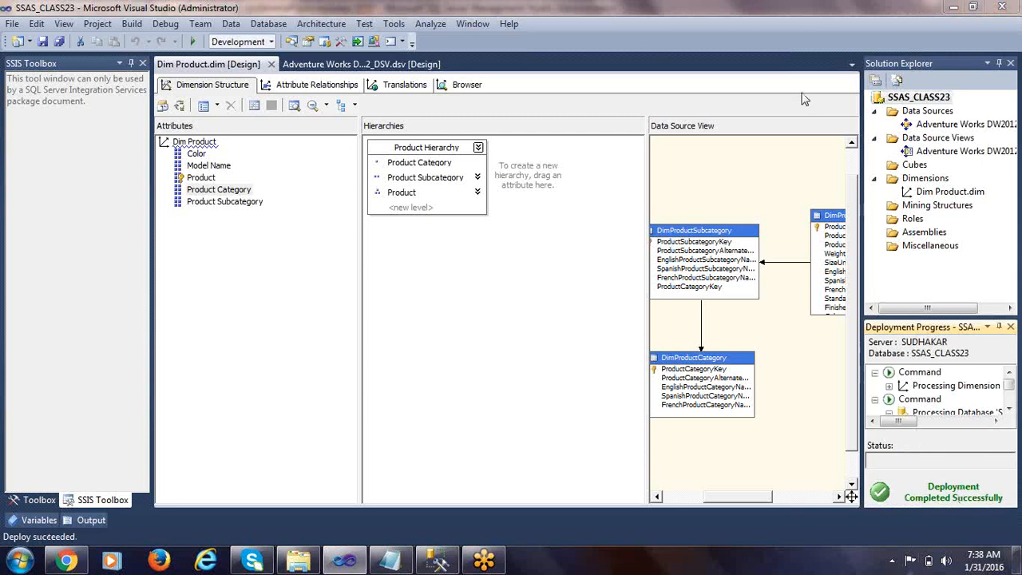
Reconnect the Dim Product dimension browser and view the category members of Product Hierarchy.
left_click(465, 88)
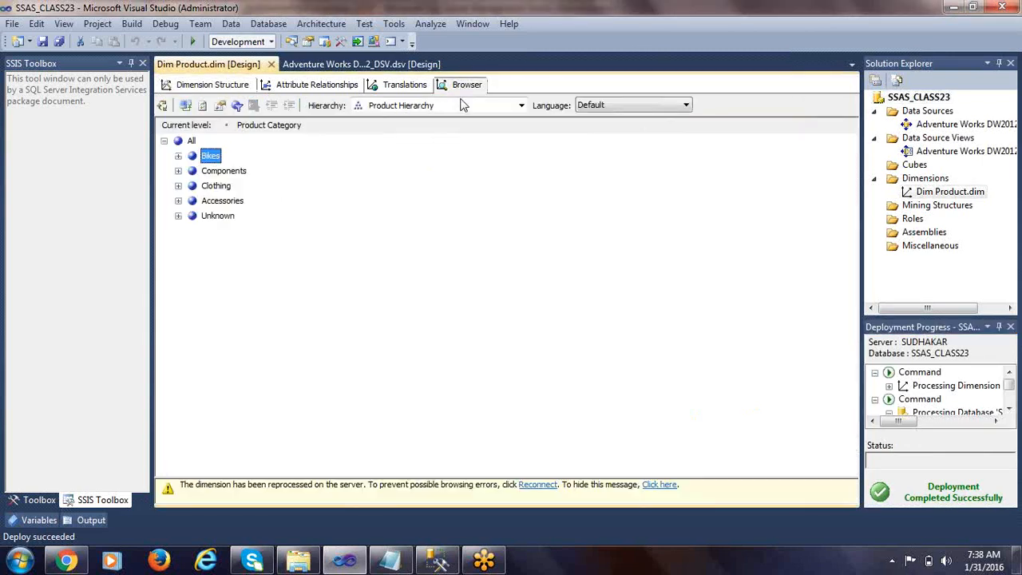
left_click(186, 107)
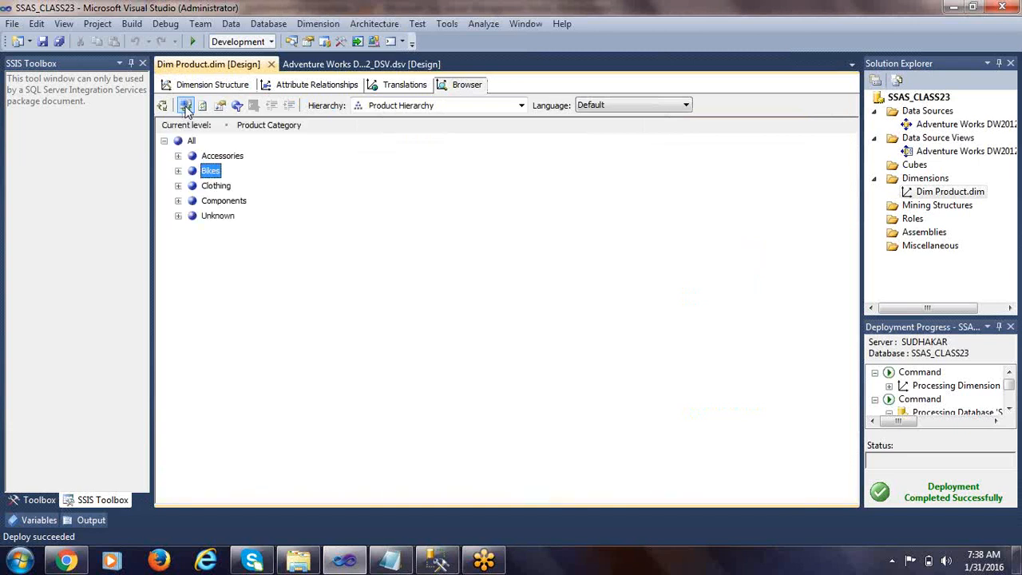
left_click(438, 107)
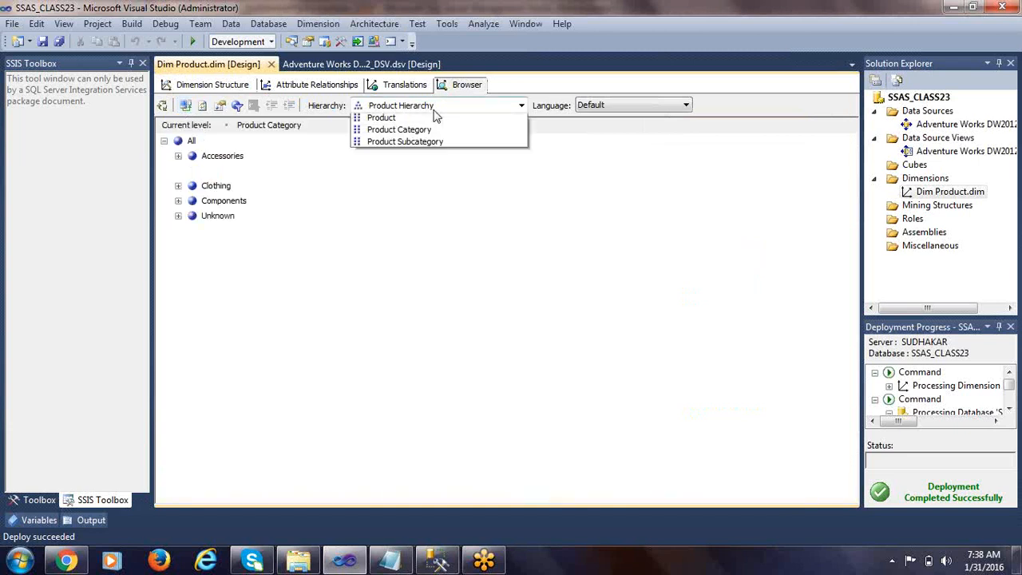
left_click(412, 119)
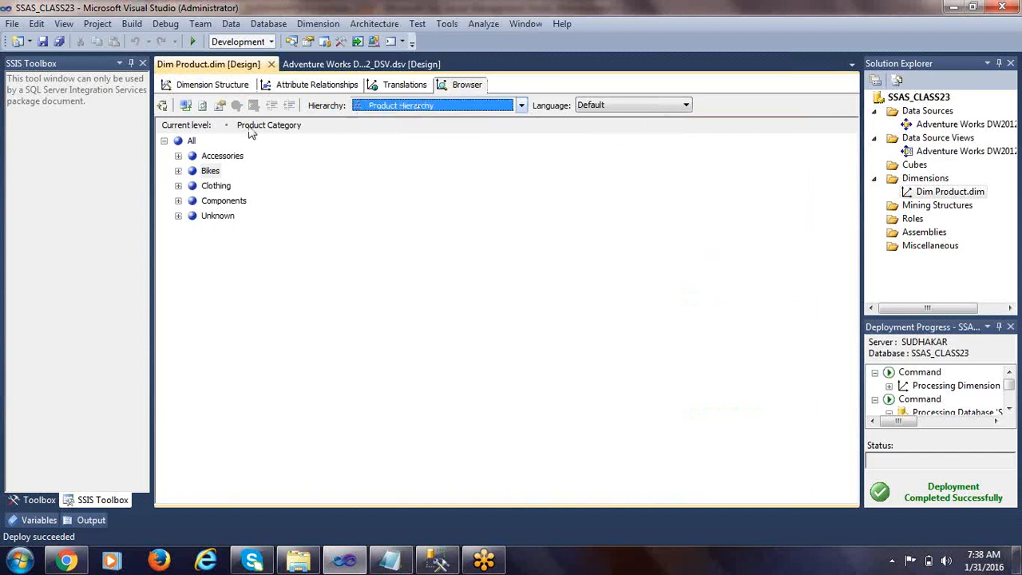
left_click(220, 158)
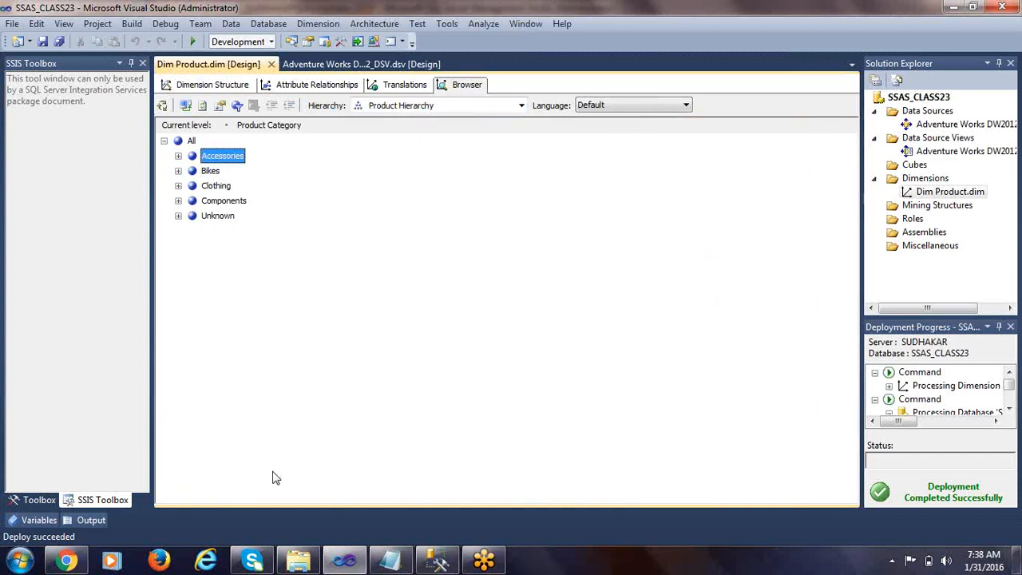
Compare the name-ordered DimProductCategory results in Management Studio one by one with the category members in Visual Studio's dimension browser.
left_click(437, 563)
left_click(461, 349)
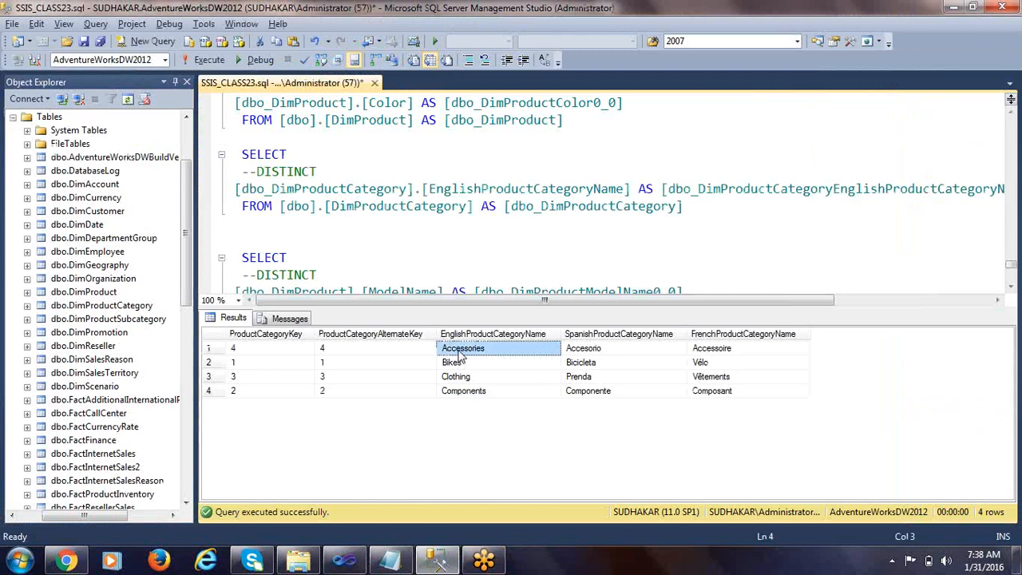
left_click(460, 362)
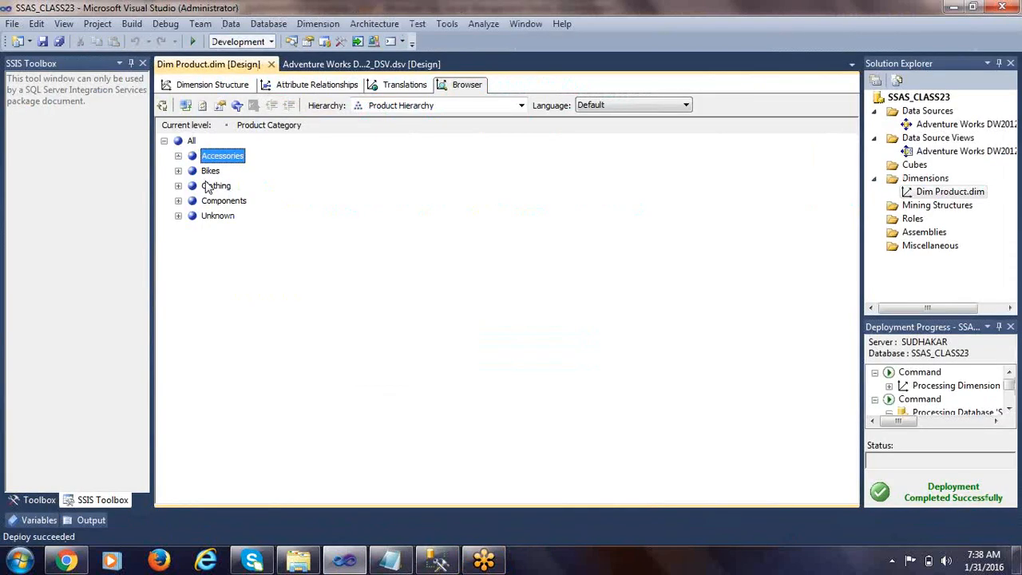
left_click(216, 189)
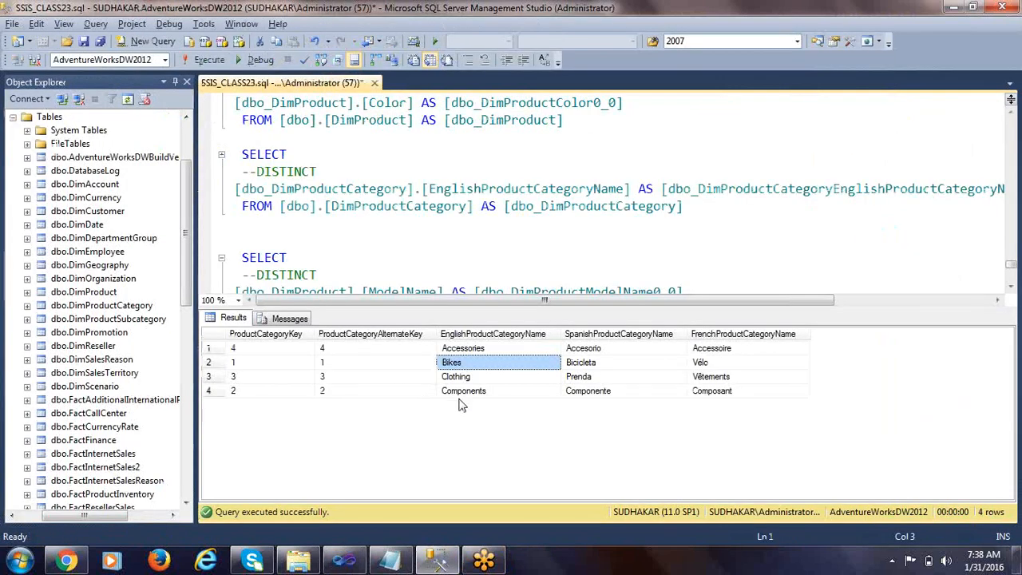
left_click(470, 377)
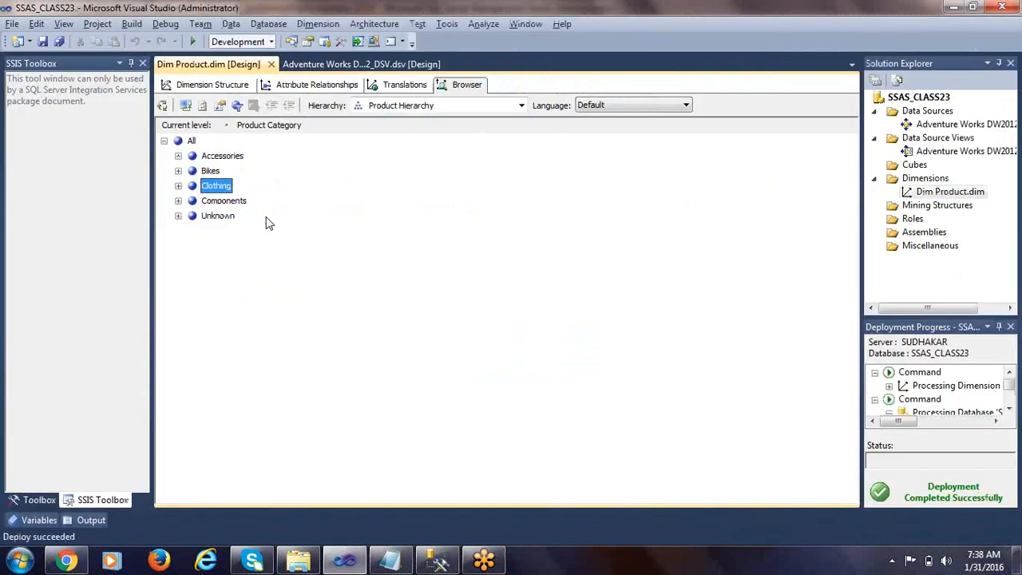
left_click(223, 200)
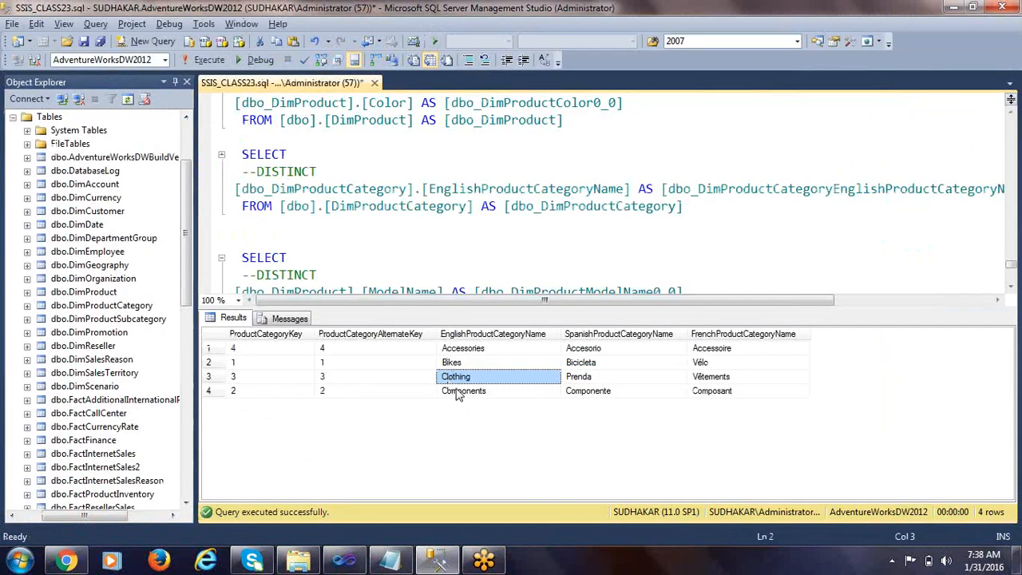
left_click(461, 390)
key("alt+Tab")
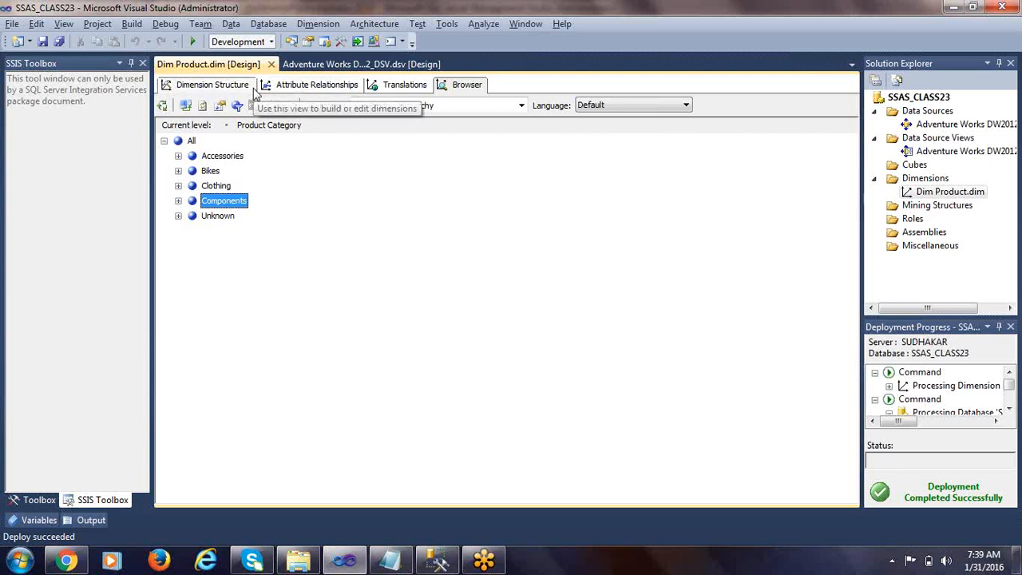
Recheck the ProductCategoryKey and EnglishProductCategoryName columns in Management Studio against the browser's member order, returning to Visual Studio.
key("alt+Tab")
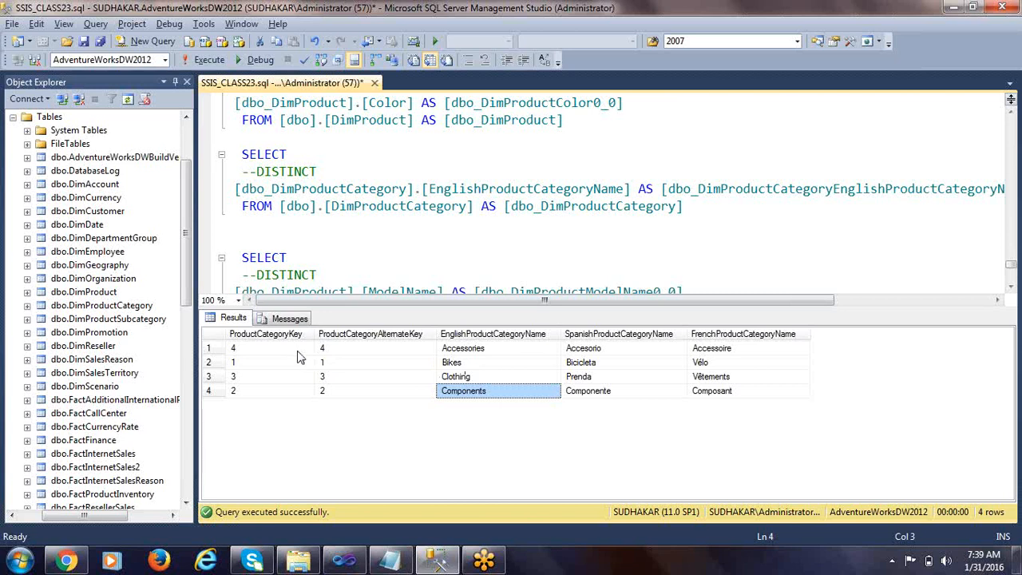
left_click(275, 354)
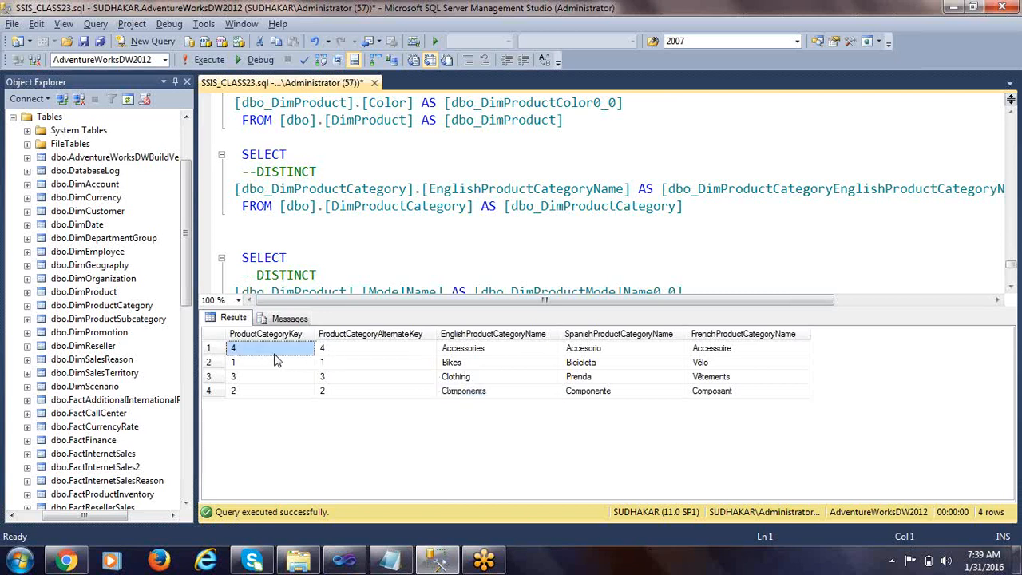
left_click(508, 353)
left_click(484, 390)
key("alt+Tab")
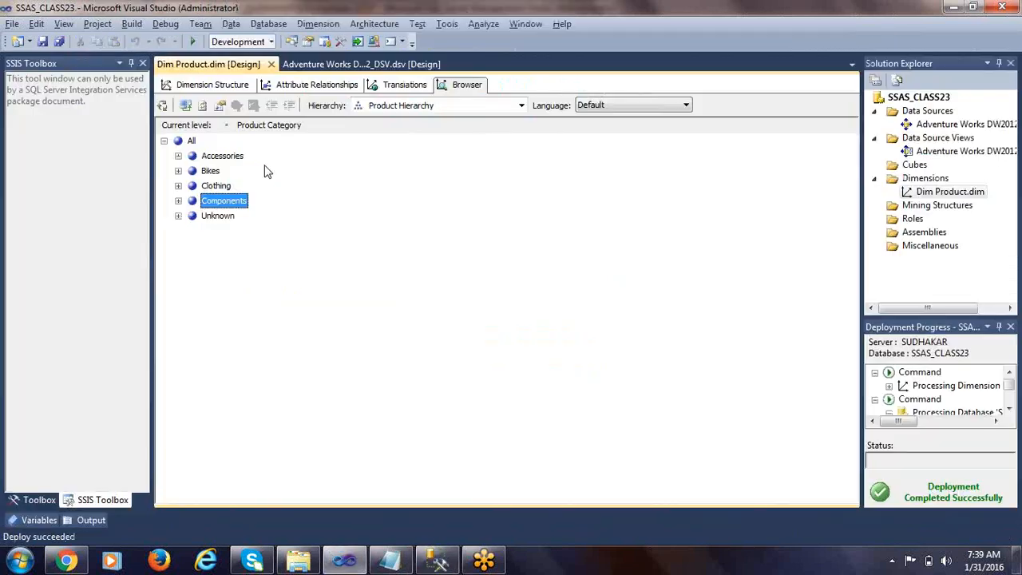
Switch the Product Category attribute's OrderBy property to Key and back to Name, closing its properties.
left_click(204, 85)
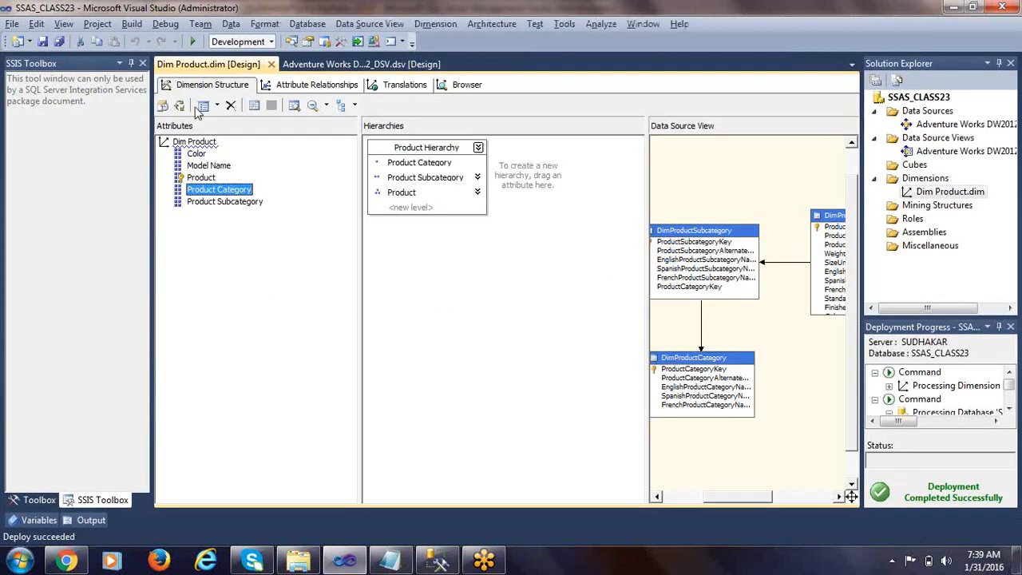
right_click(201, 196)
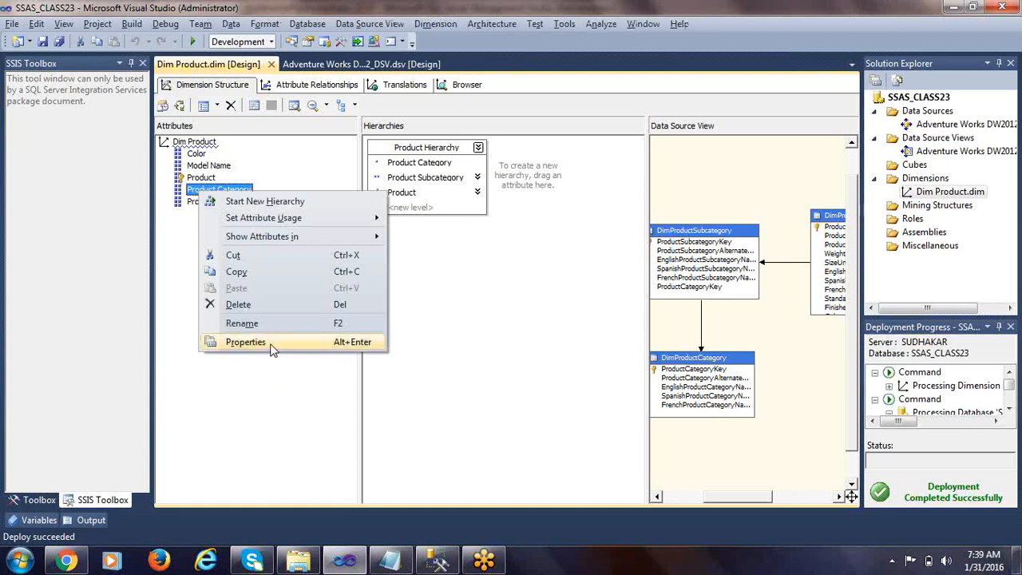
left_click(248, 342)
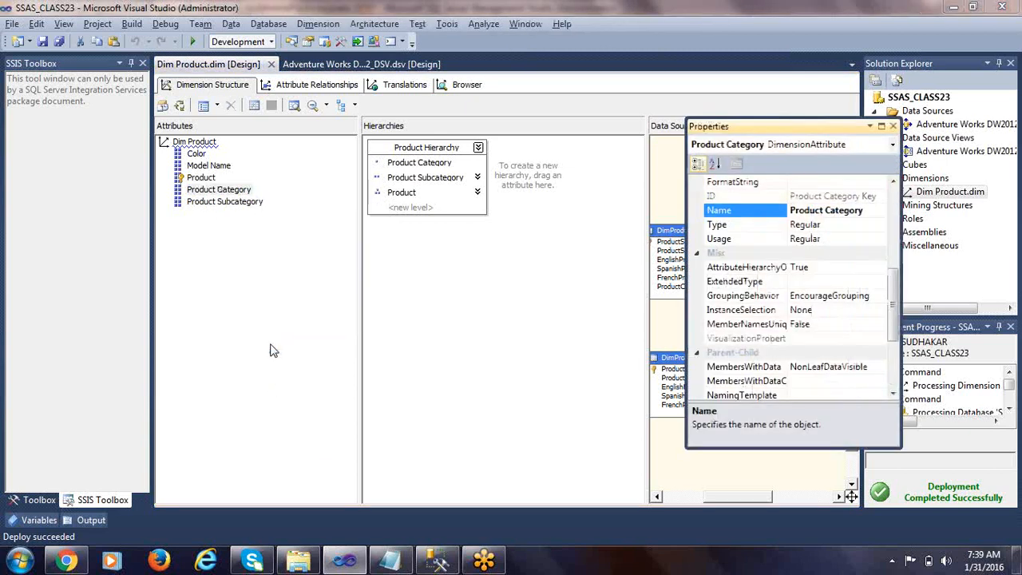
left_click_drag(893, 306, 893, 226)
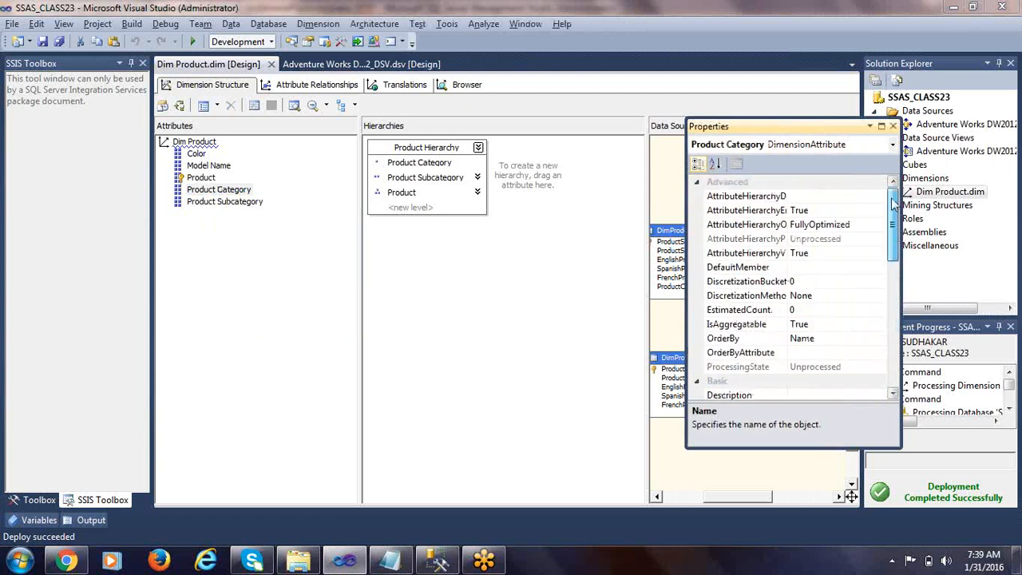
left_click(765, 340)
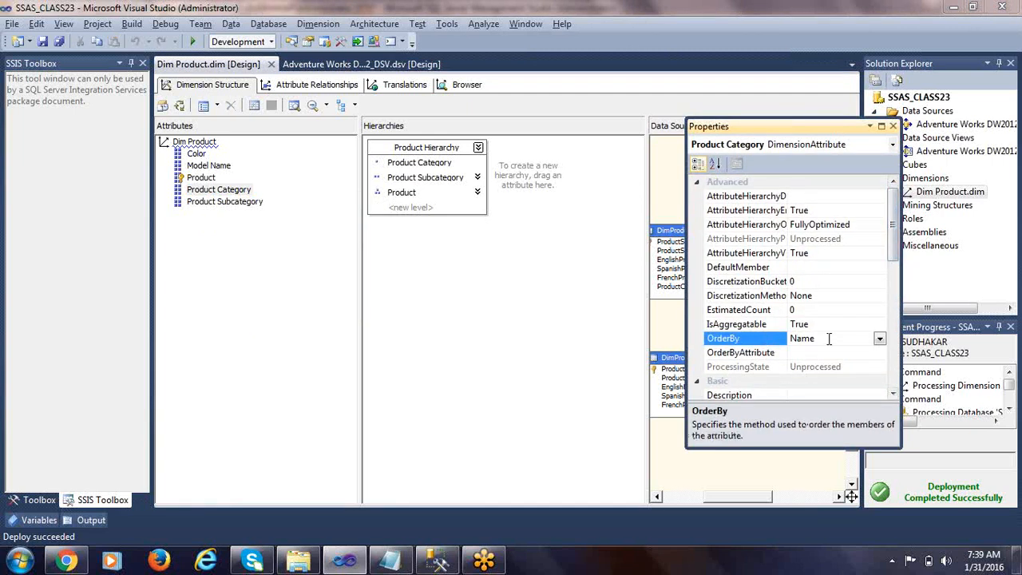
left_click(880, 339)
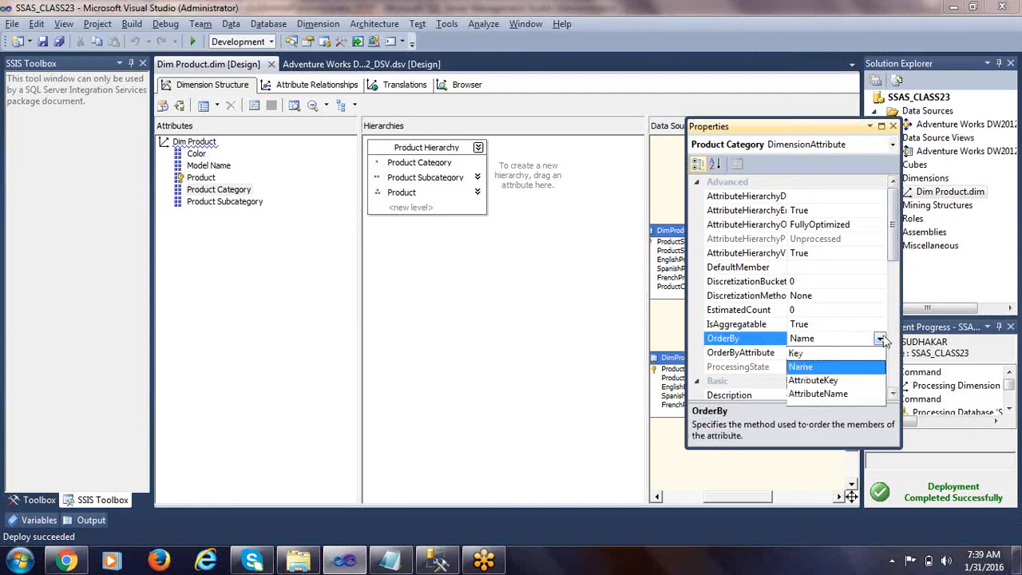
left_click(811, 354)
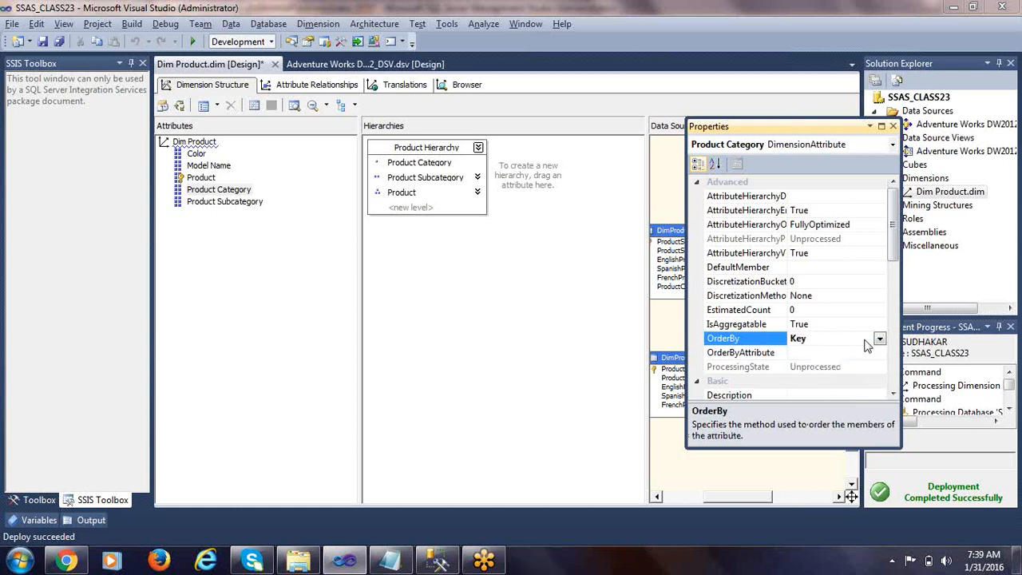
left_click(879, 338)
left_click(809, 366)
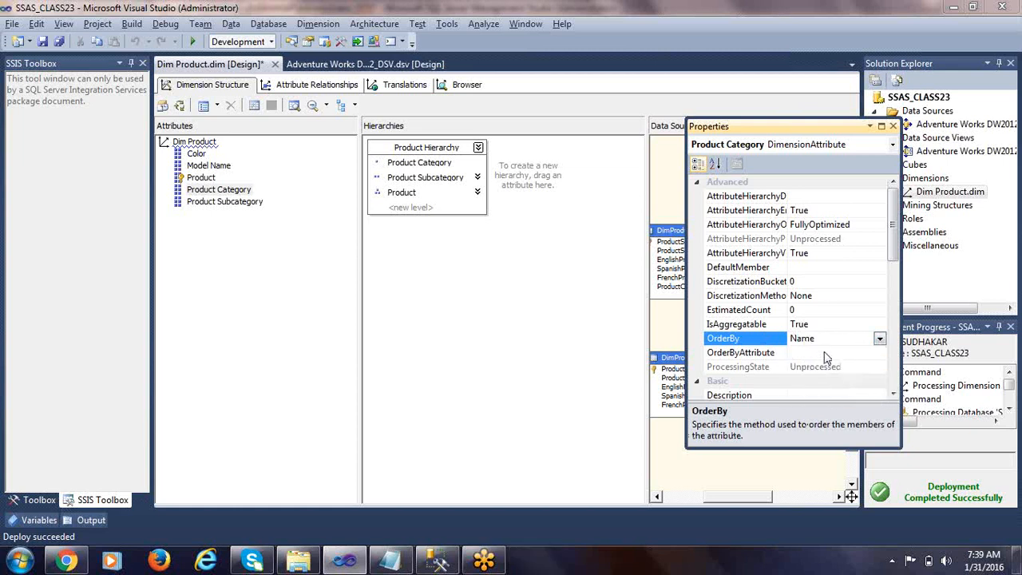
left_click(894, 126)
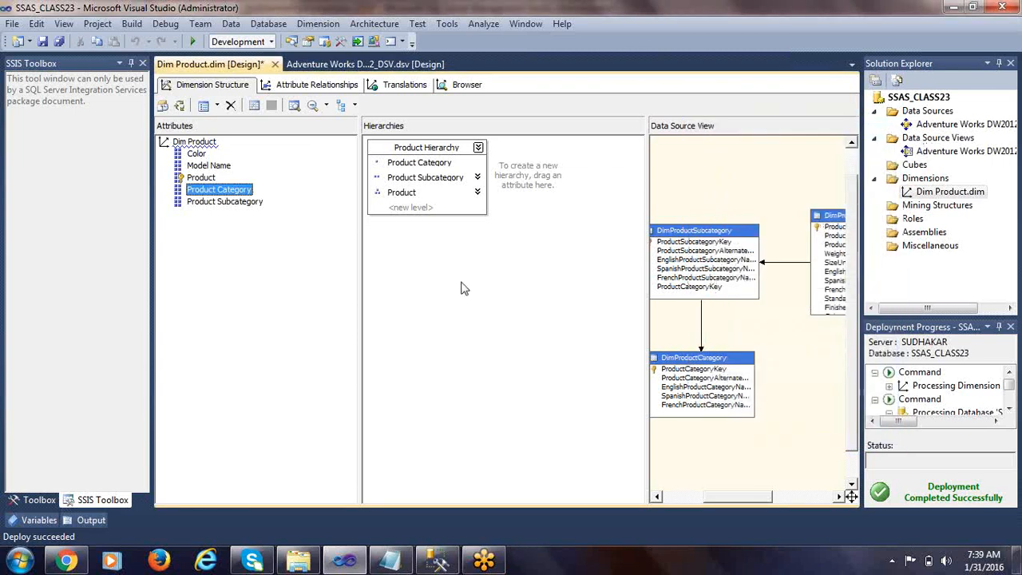
Review the ProductCategoryKey and EnglishProductCategoryName values in Management Studio's query results, returning to Visual Studio.
key("alt+Tab")
left_click(482, 351)
left_click(489, 392)
left_click(294, 350)
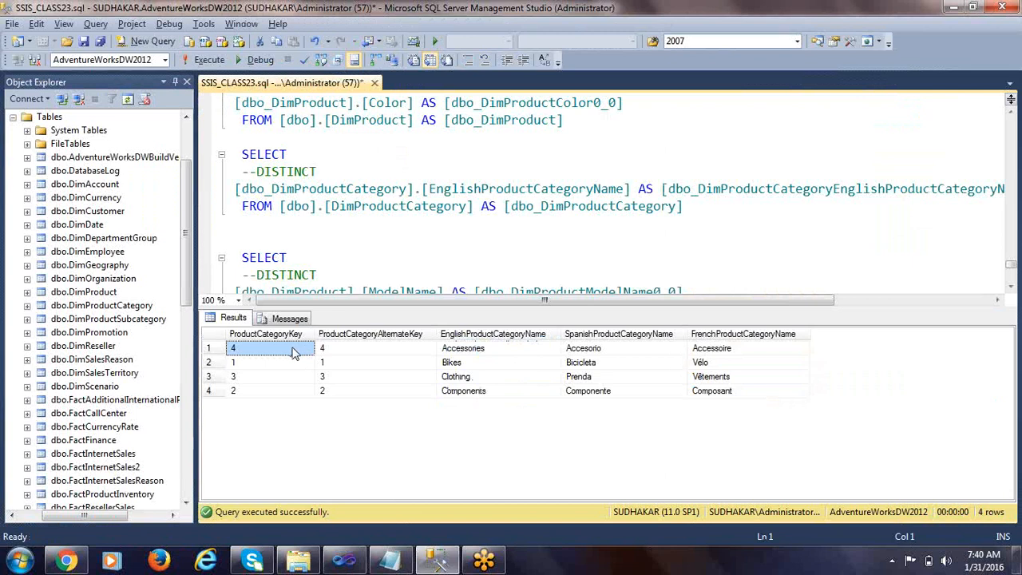
left_click(476, 353)
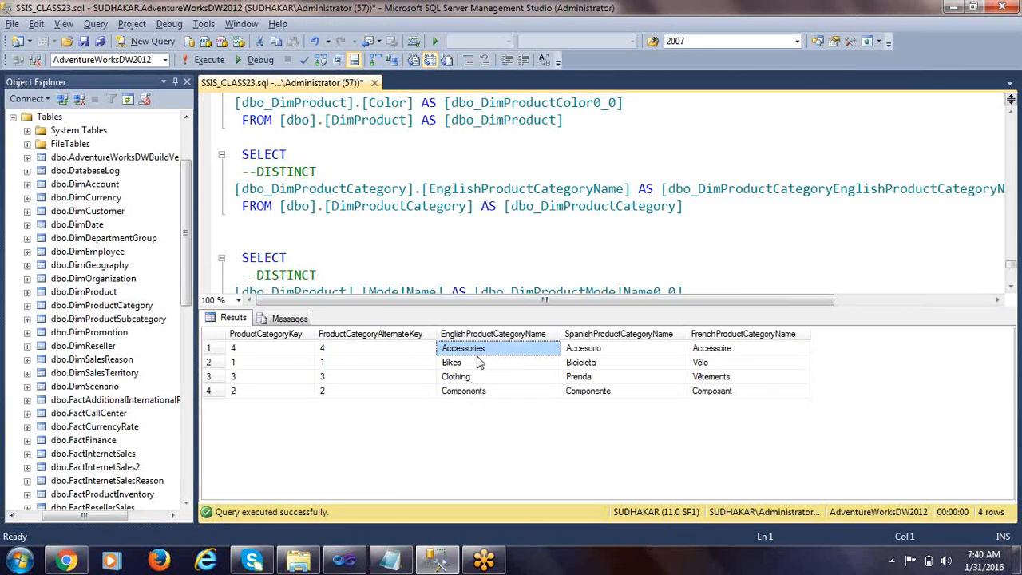
key("alt+Tab")
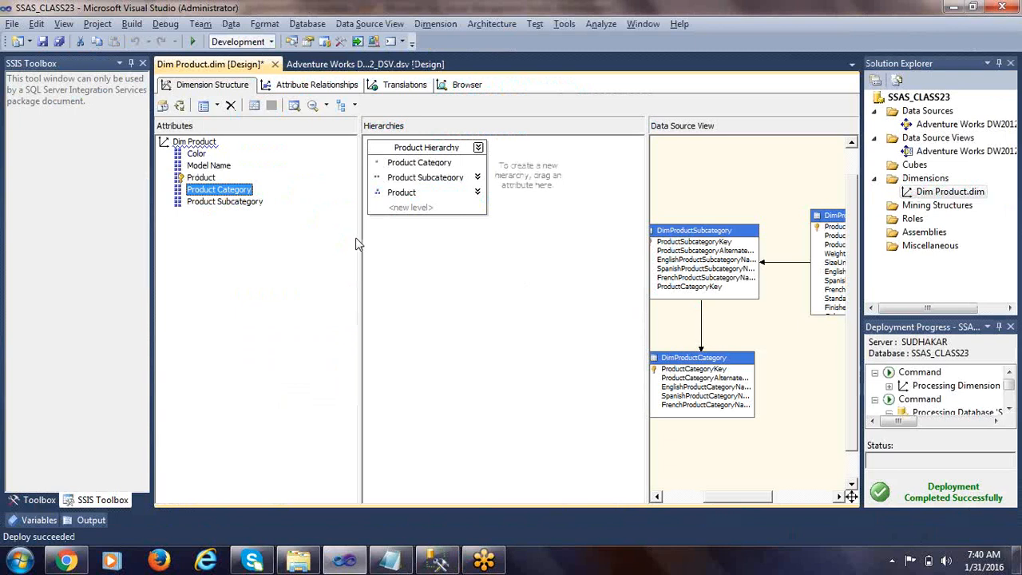
In Management Studio, hide the results and copy the query's [dbo].[DimProductCategory] and order by EnglishProductCategoryName lines.
key("alt+Tab")
key("ctrl+r")
scroll(542, 310, "down", 3)
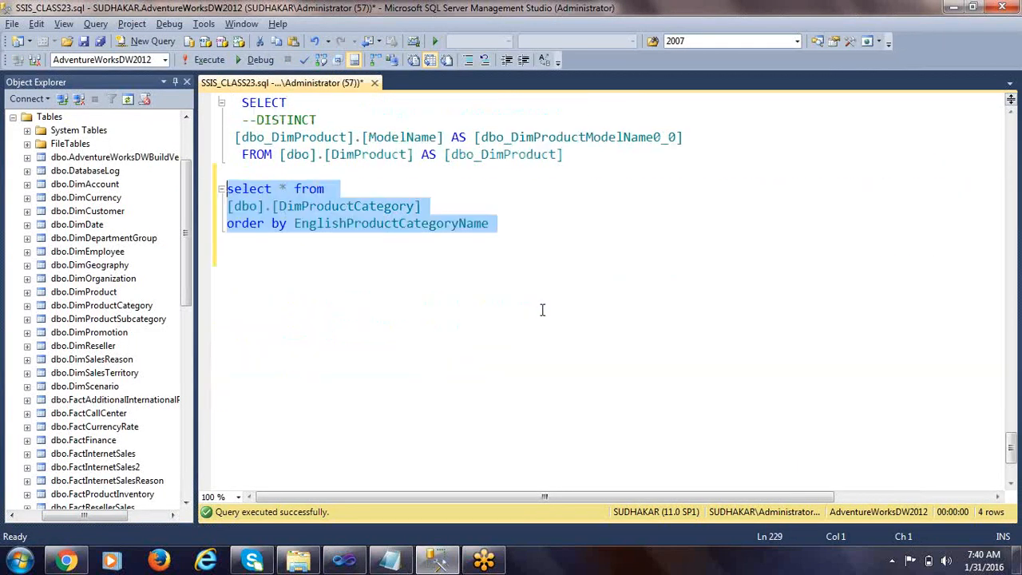
left_click_drag(511, 224, 206, 210)
key("ctrl+c")
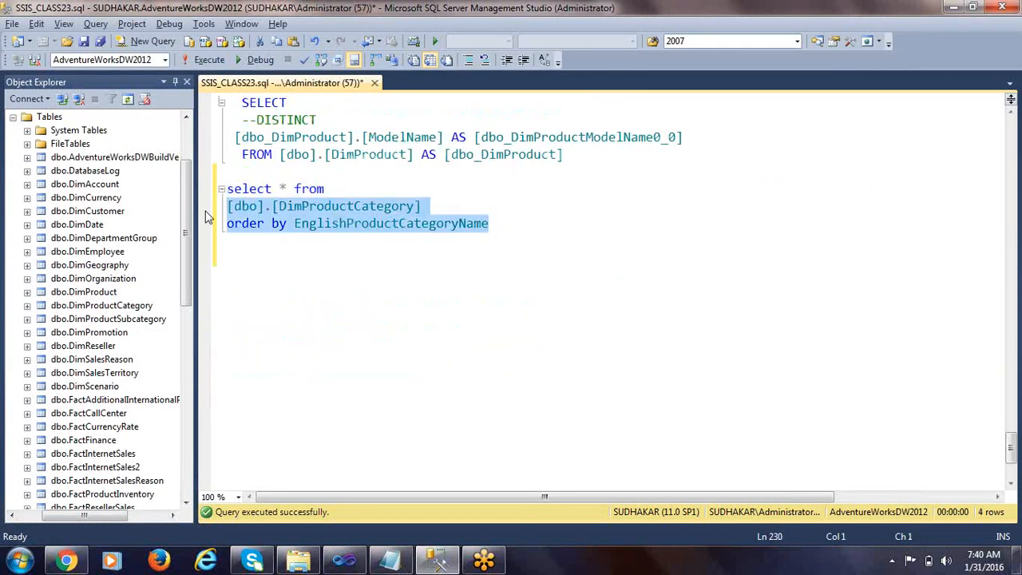
Start a new select statement below the existing query, leaving blank lines before the pasted table and order by lines.
left_click(277, 296)
key("Return")
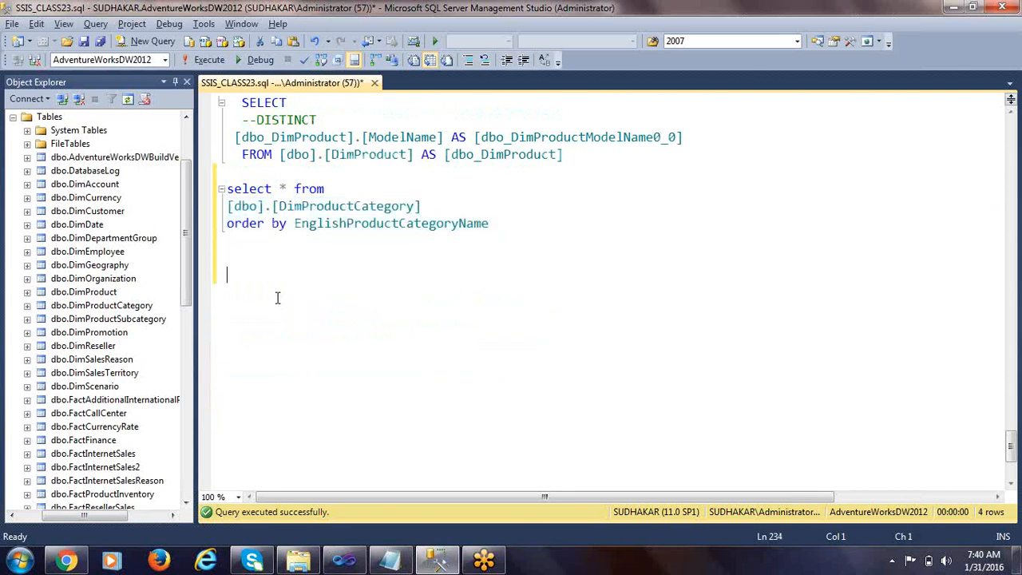
type("select")
key("Return")
key("Return")
key("Return")
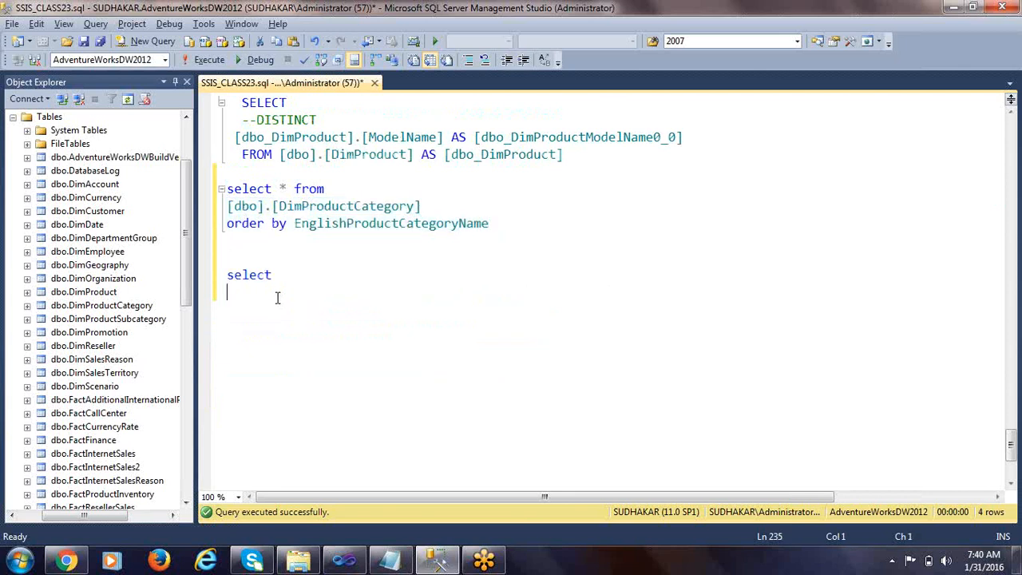
key("ctrl+v")
left_click(277, 298)
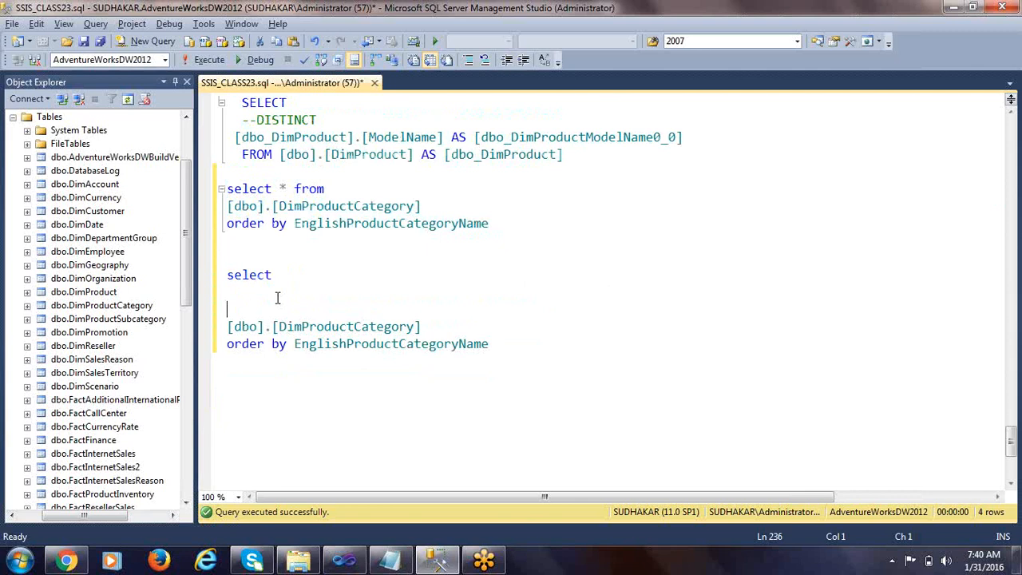
key("Up")
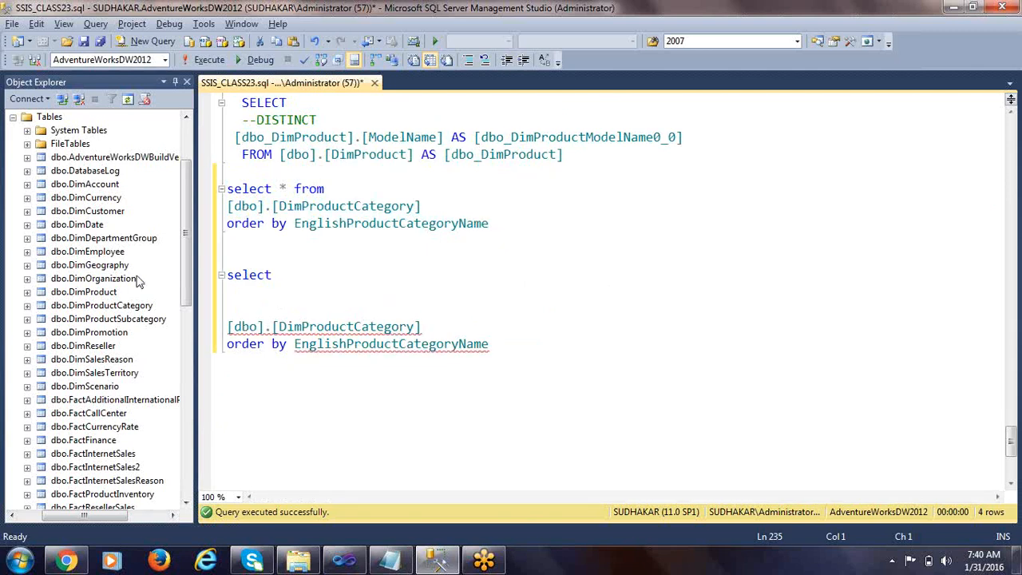
Copy EnglishProductCategoryName into the new select statement as its only column and try to execute the query.
left_click(135, 307)
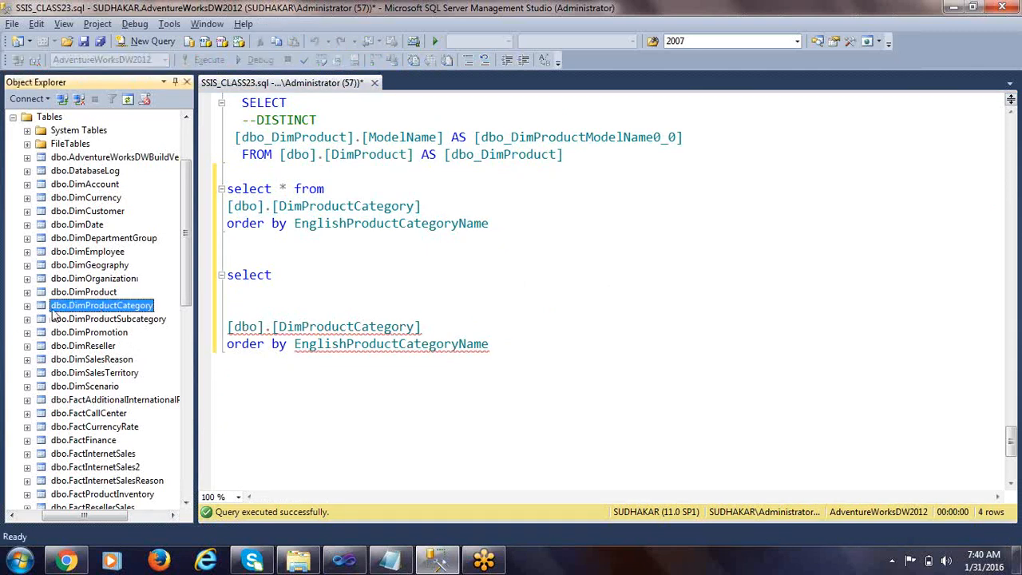
left_click(424, 208)
left_click_drag(434, 208, 153, 215)
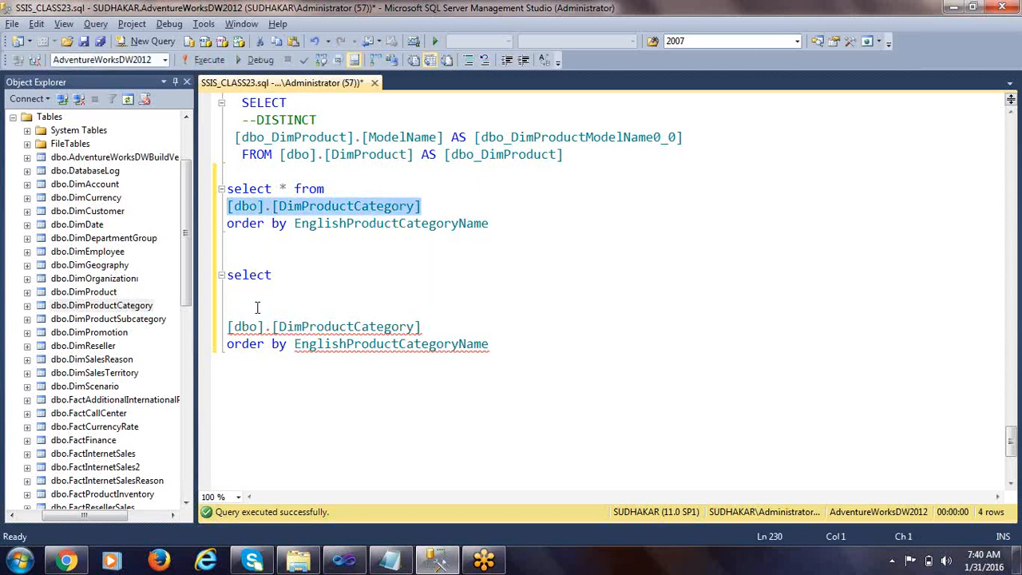
left_click(493, 224)
left_click_drag(494, 224, 295, 224)
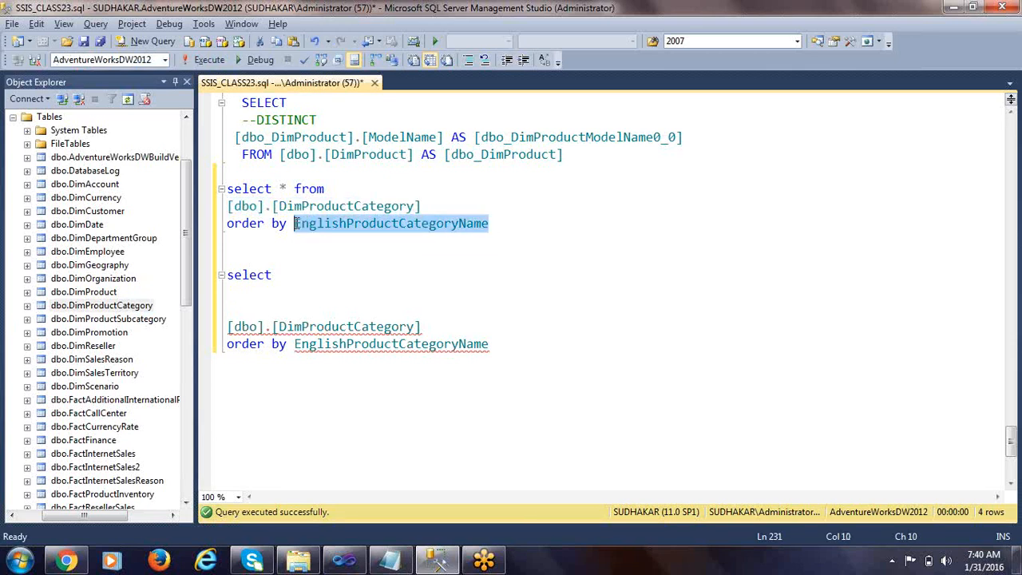
key("ctrl+c")
left_click(240, 292)
key("ctrl+v")
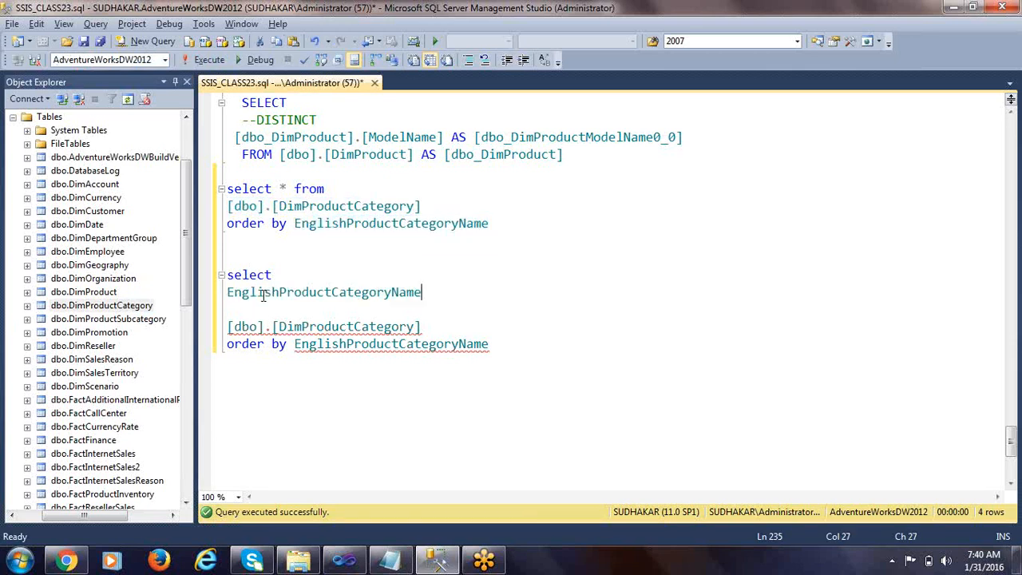
left_click_drag(518, 353, 101, 276)
key("F5")
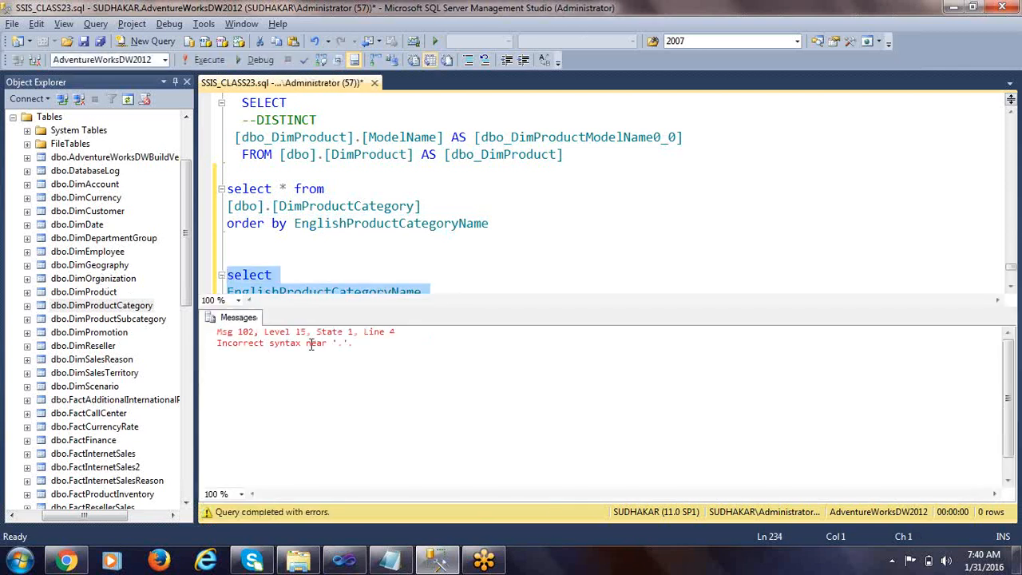
Add the missing from keyword above [dbo].[DimProductCategory] in the new query and execute it.
key("ctrl+r")
left_click(317, 344)
left_click(273, 330)
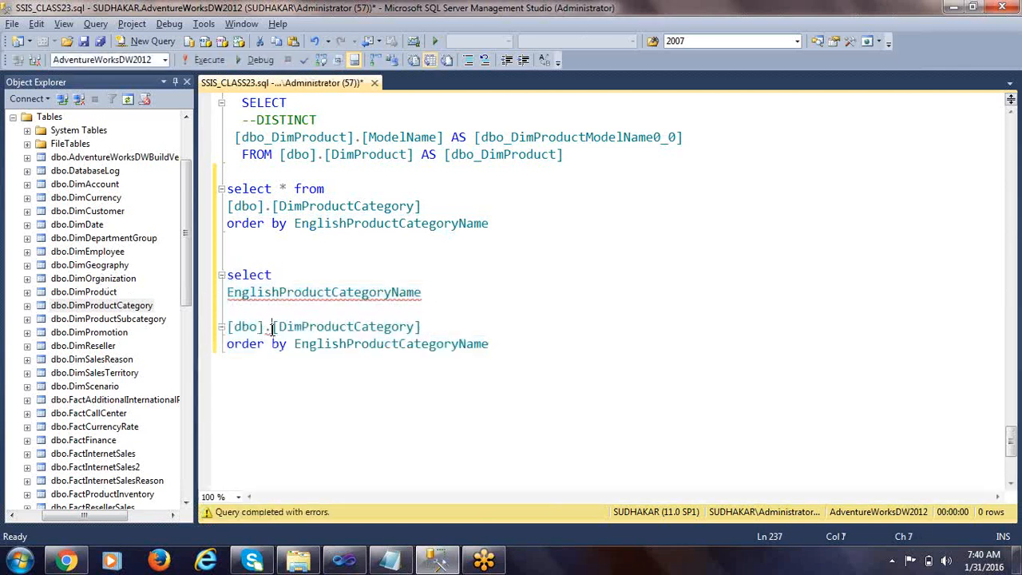
left_click(243, 318)
type("from")
left_click_drag(570, 350, 153, 277)
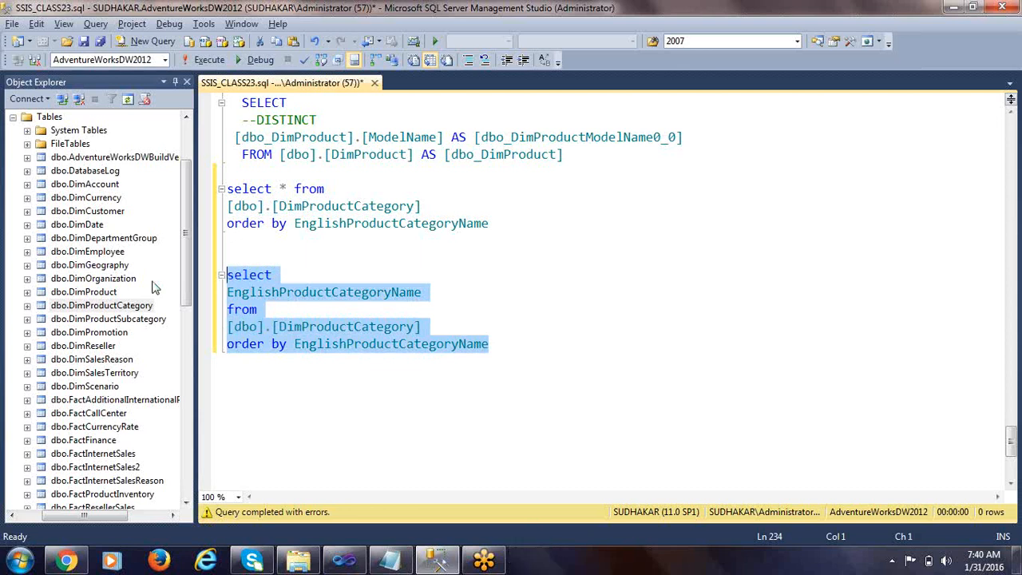
key("F5")
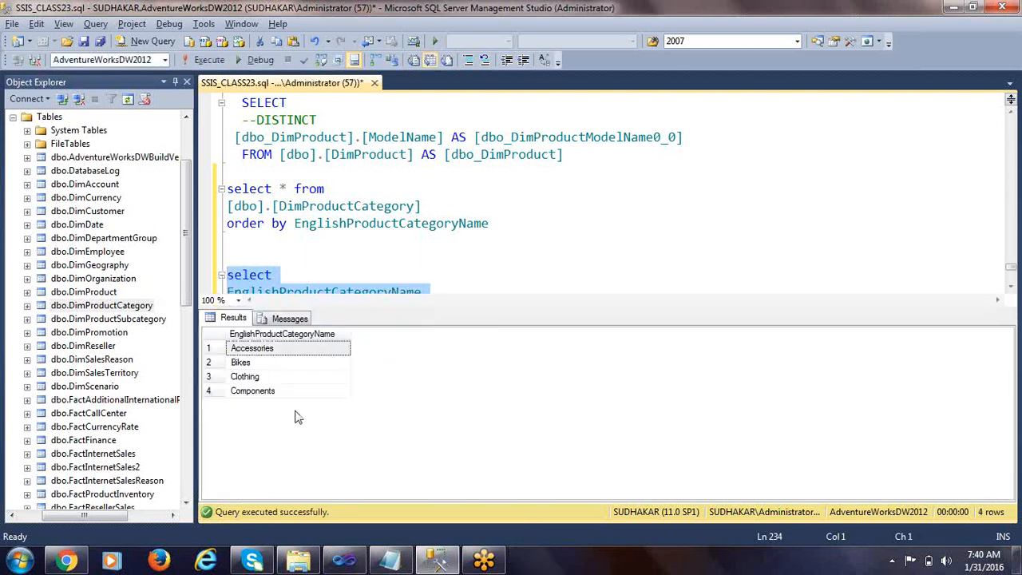
Open a blank Notepad document and go back to the query results in Management Studio.
key("super")
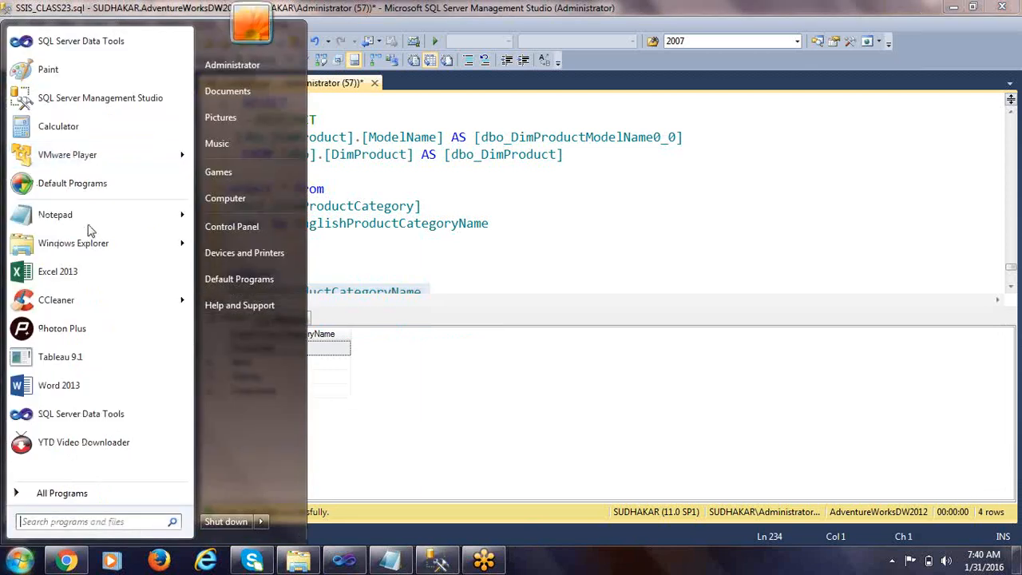
left_click(90, 223)
key("alt+F4")
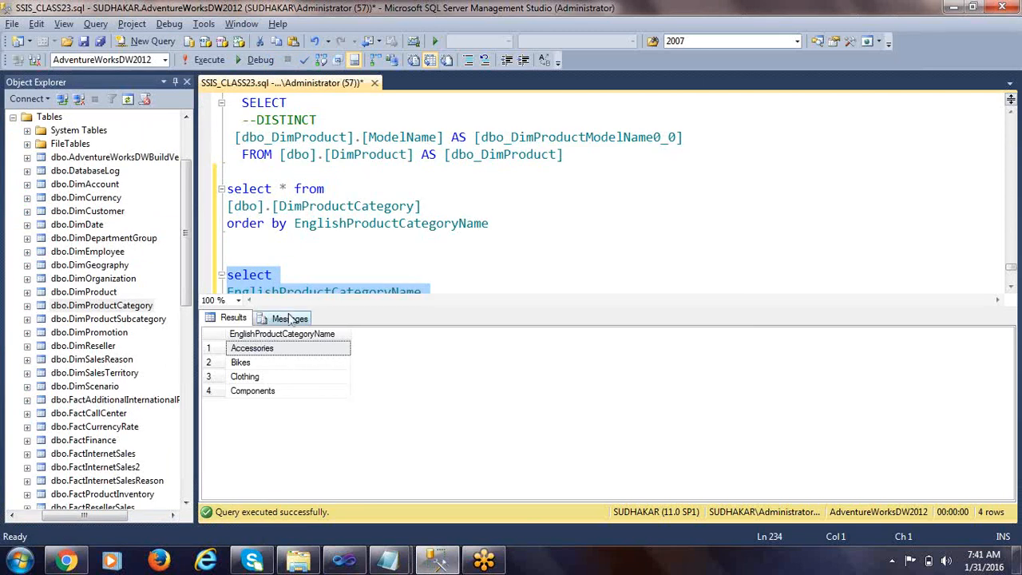
key("alt+Tab")
key("alt+Tab")
Copy Clothing from the results into Notepad with order number 1, returning to Management Studio.
left_click(267, 380)
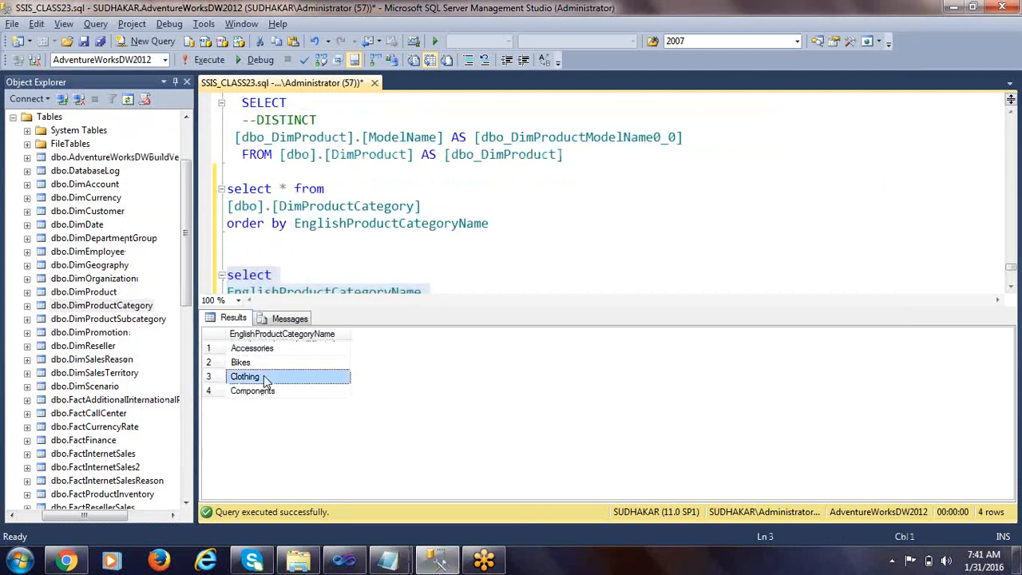
key("ctrl+c")
key("alt+Tab")
key("ctrl+v")
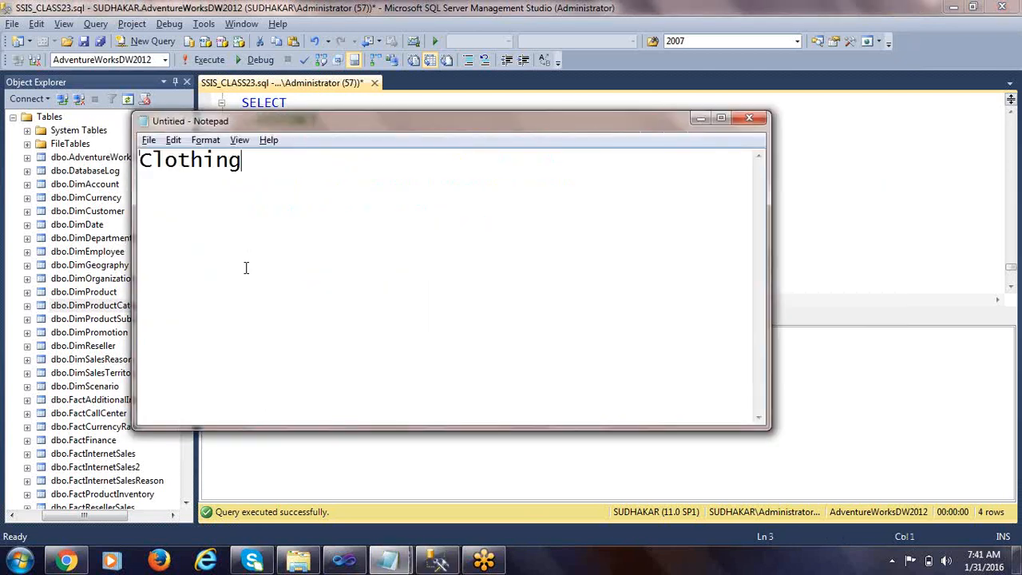
type("1")
key("alt+Tab")
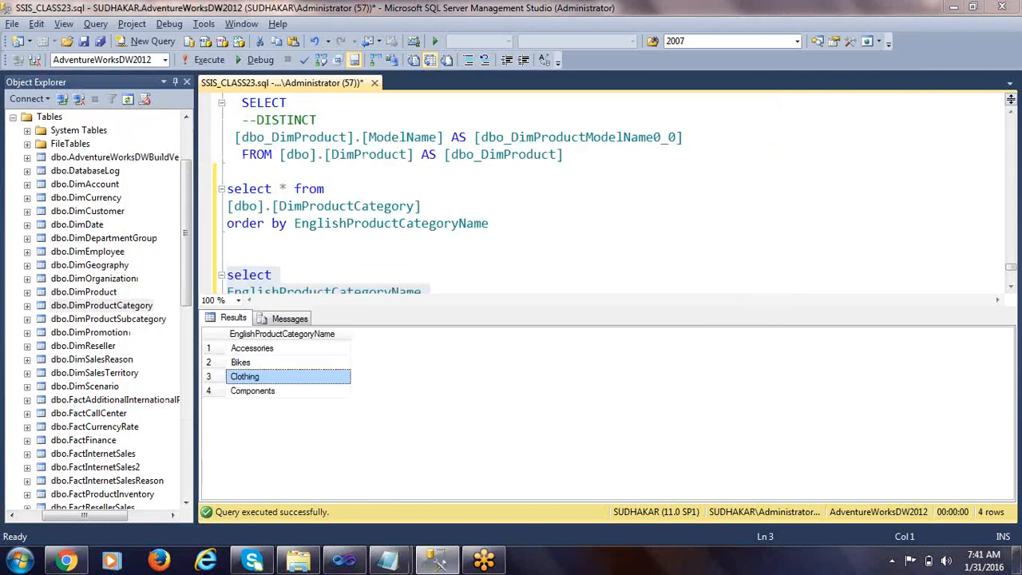
Copy Accessories from the results to Notepad's second line with order number 2, returning to Management Studio.
left_click(249, 354)
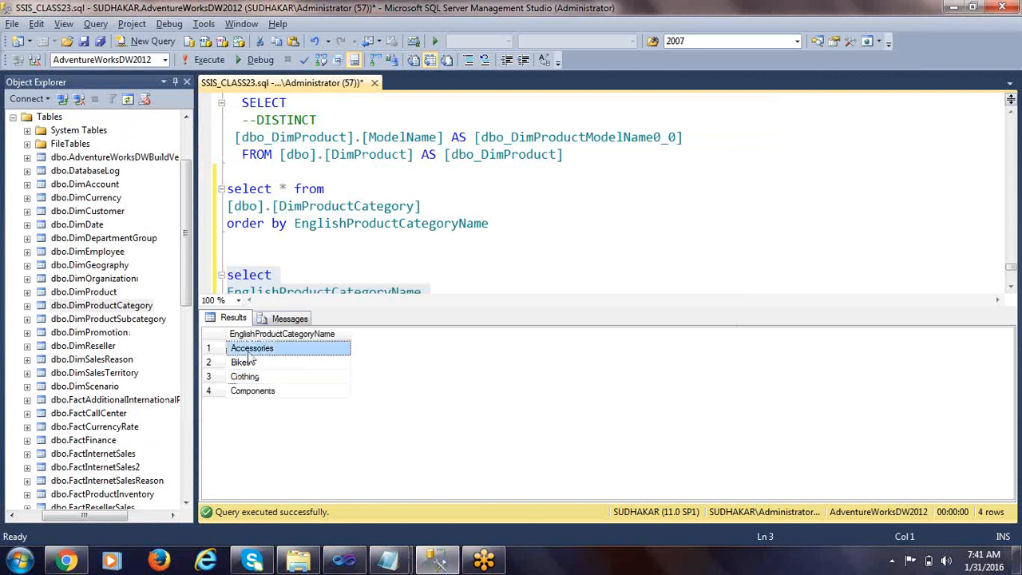
key("ctrl+c")
key("alt+Tab")
key("Return")
key("ctrl+v")
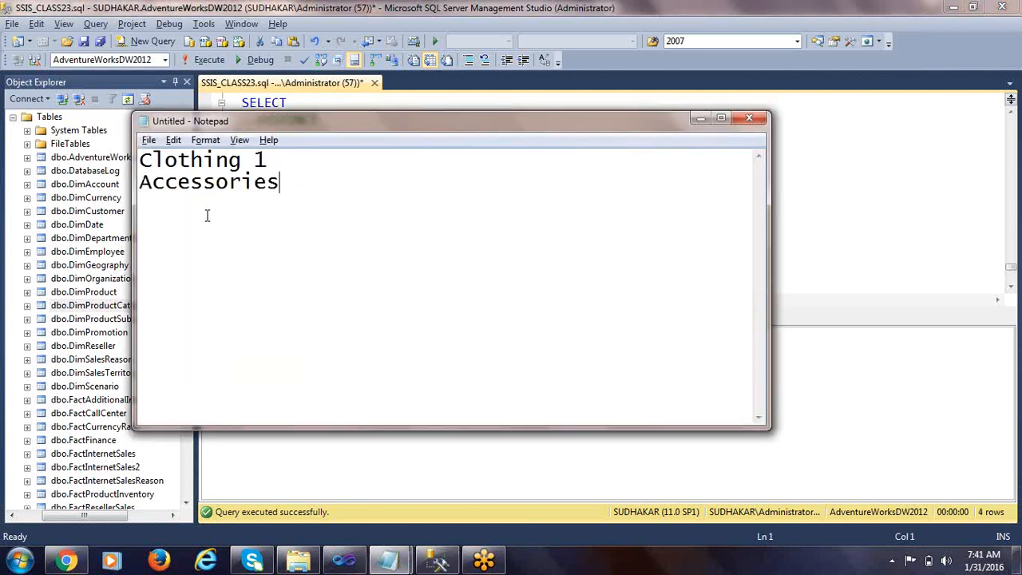
type("2")
key("alt+Tab")
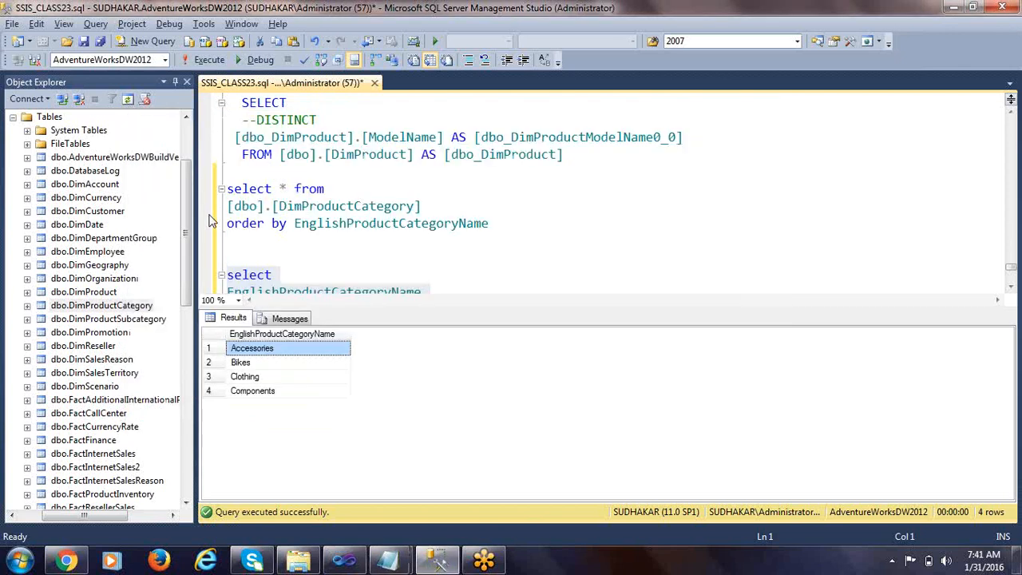
Copy Components from the results to Notepad's third line with order number 3, returning to Management Studio.
left_click(274, 391)
key("ctrl+c")
key("alt+Tab")
key("Return")
key("ctrl+v")
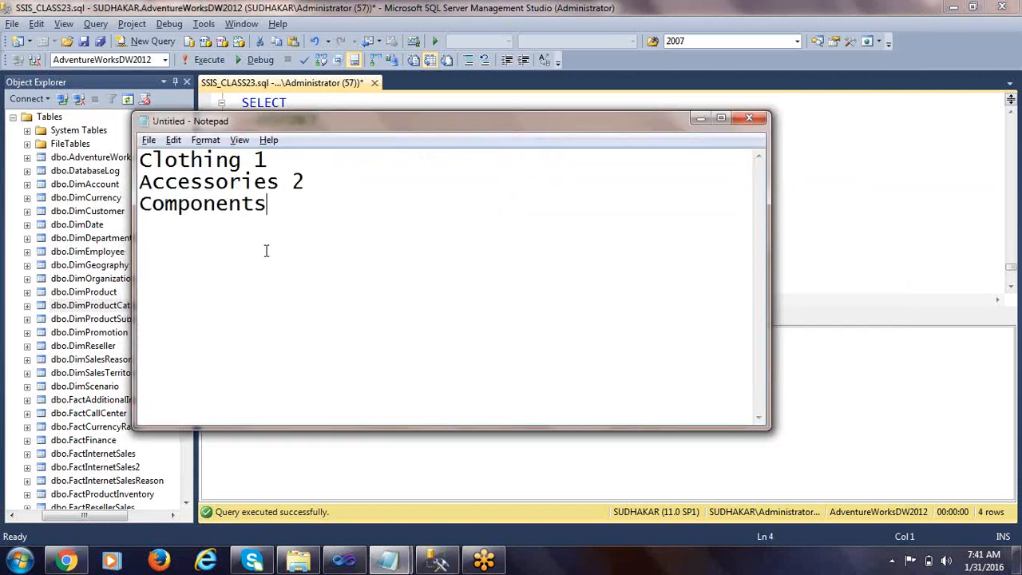
type("3")
key("Return")
key("alt+Tab")
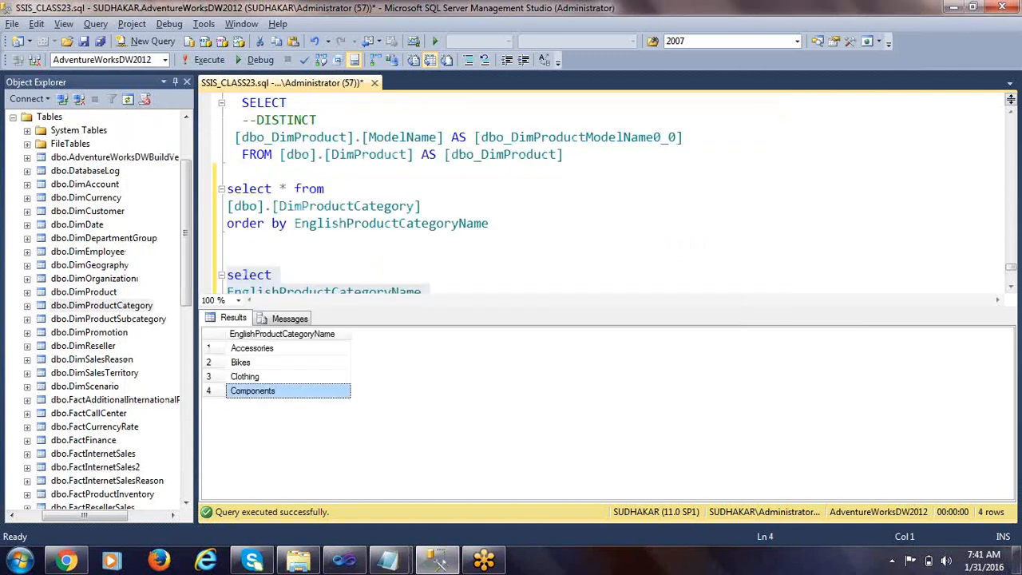
Copy Accessories from the results to Notepad's fourth line with order number 4, returning to Management Studio.
left_click(254, 349)
key("alt+Tab")
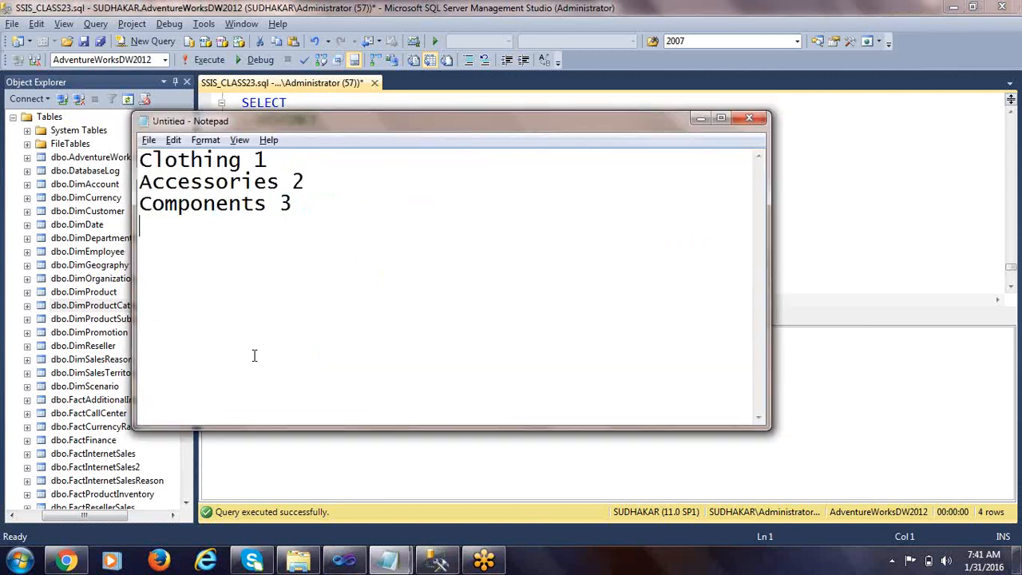
key("ctrl+v")
type("4")
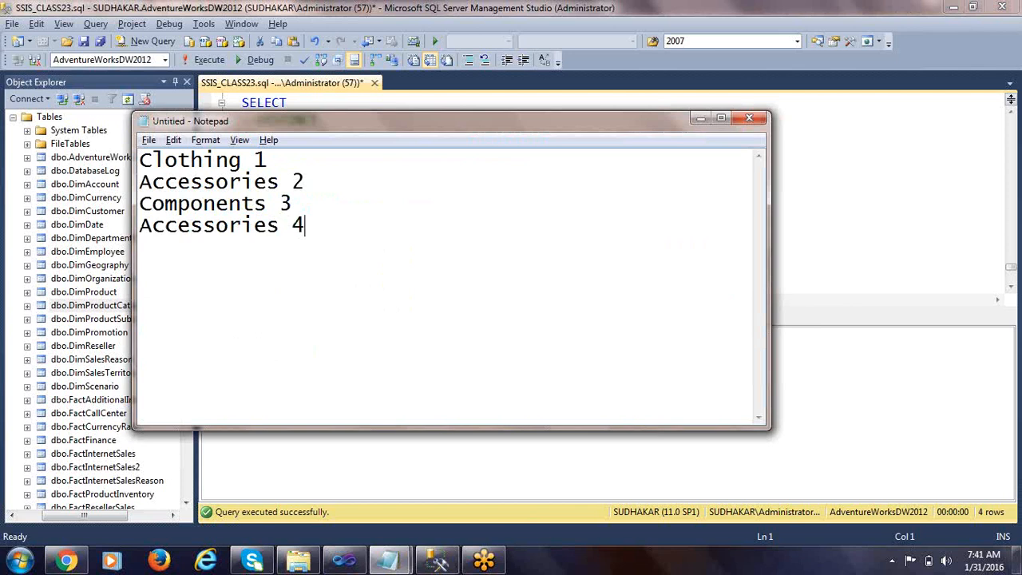
key("alt+Tab")
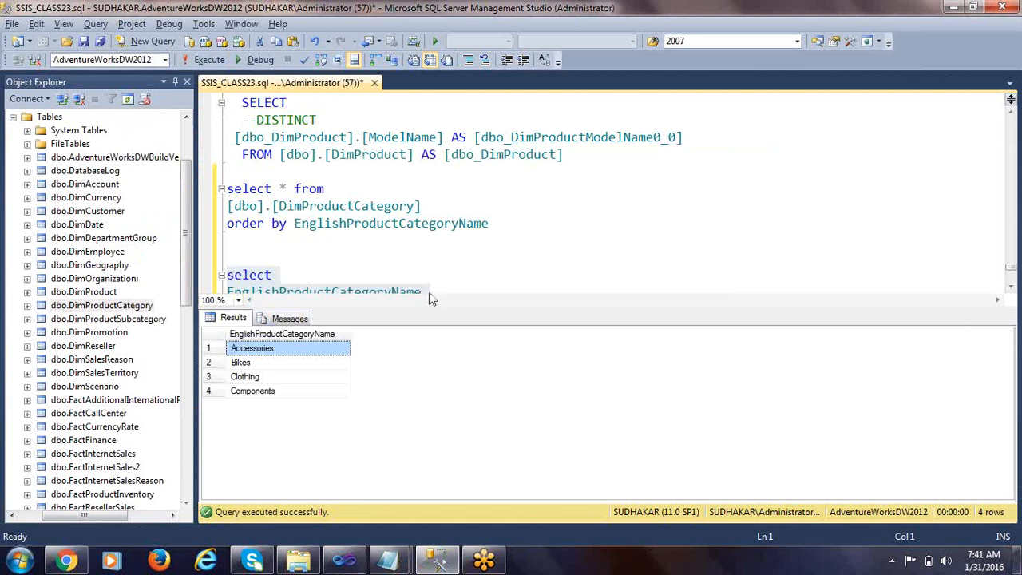
Review the category names and their order numbers in the Notepad list.
key("alt+Tab")
key("ctrl+a")
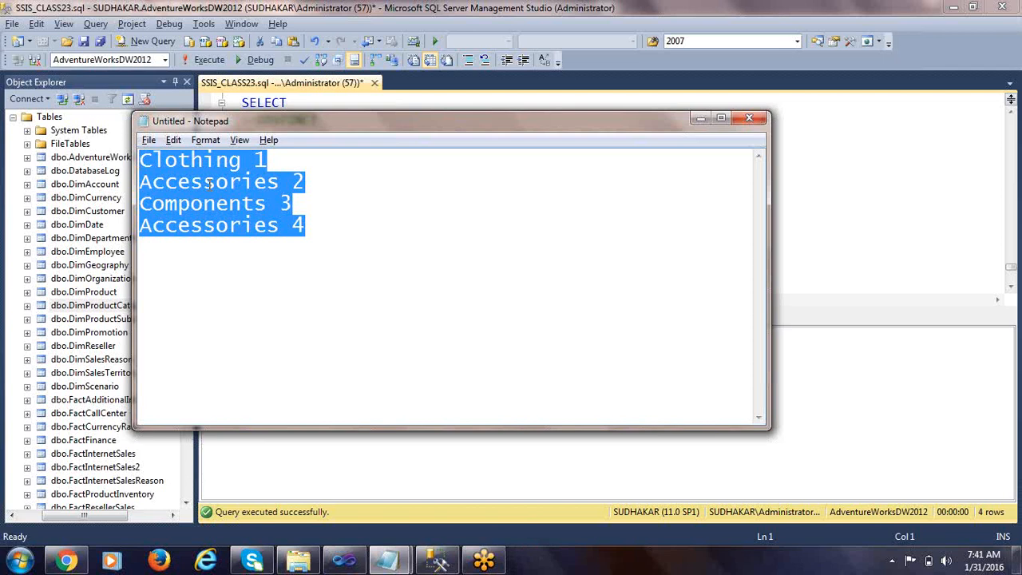
left_click(265, 160)
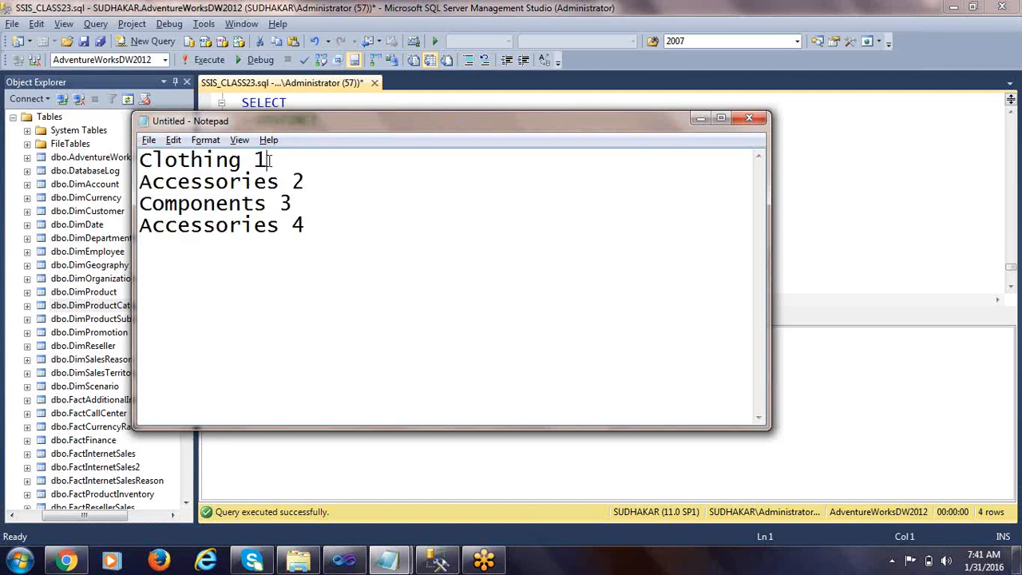
left_click_drag(254, 160, 319, 189)
left_click(317, 171)
left_click(319, 189)
left_click(1011, 497)
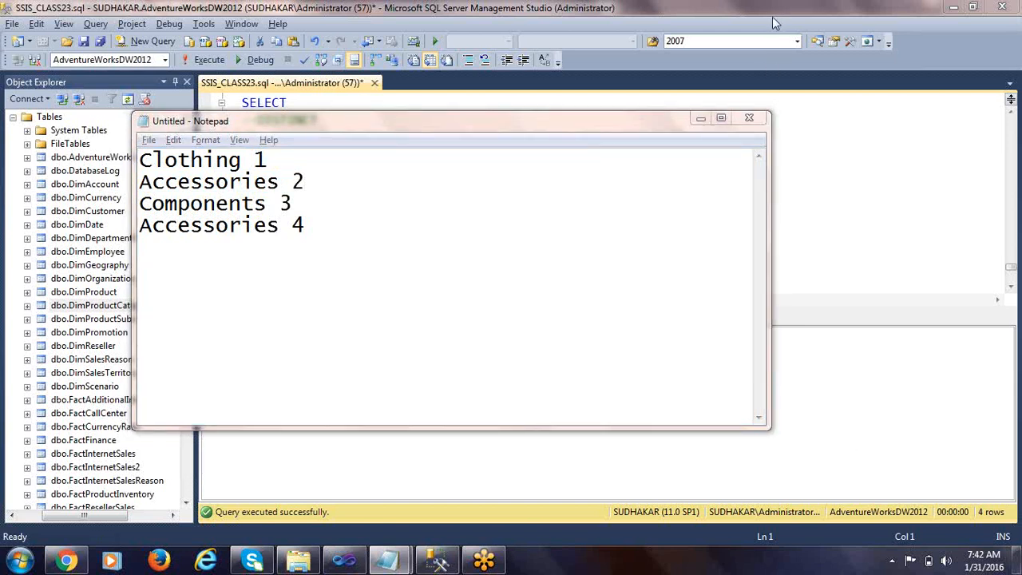
left_click(432, 250)
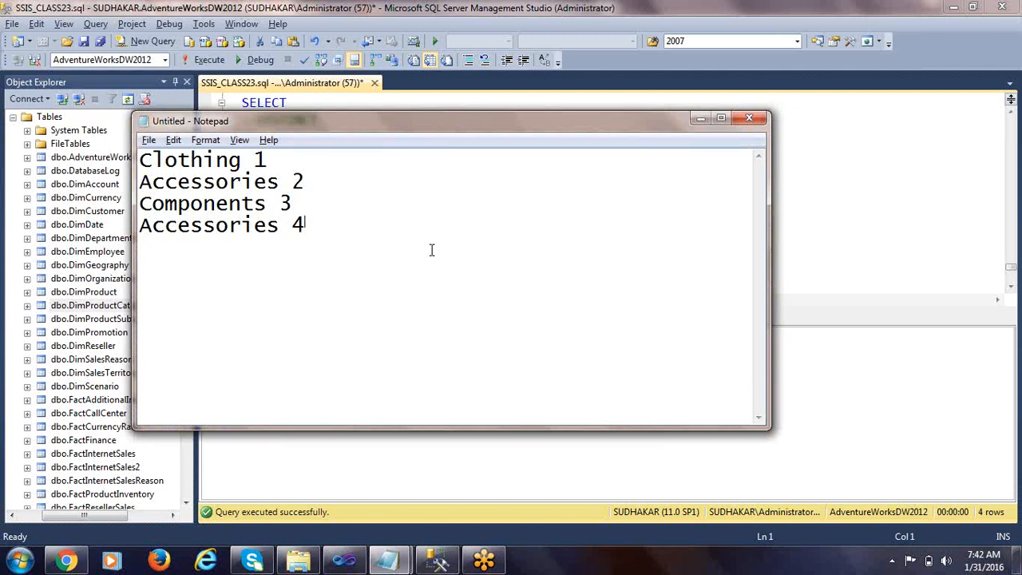
left_click_drag(318, 233, 87, 112)
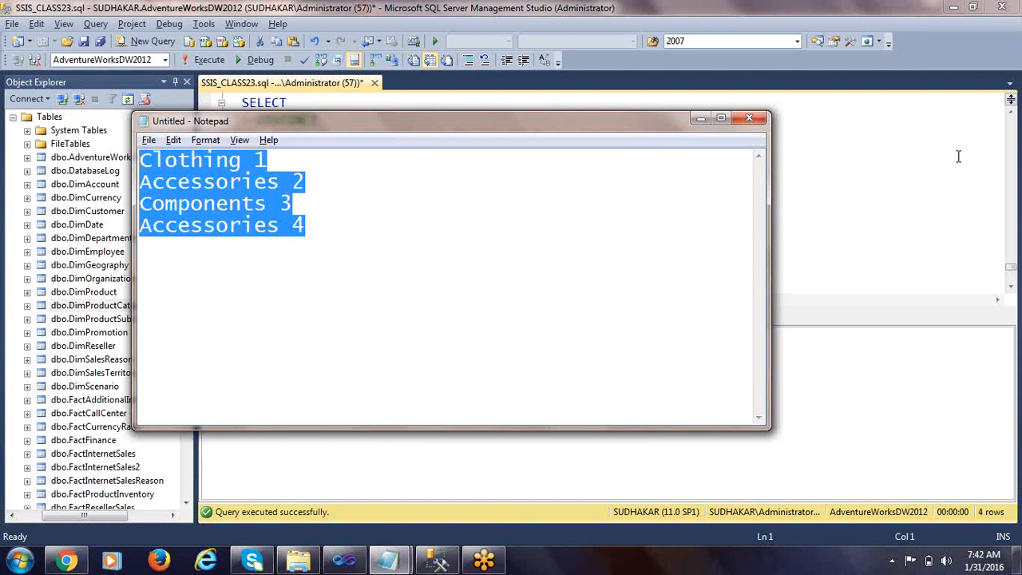
Back in Management Studio, add a comma after EnglishProductCategoryName in the last query and start a case when expression on a new line.
left_click(876, 187)
scroll(322, 234, "down", 2)
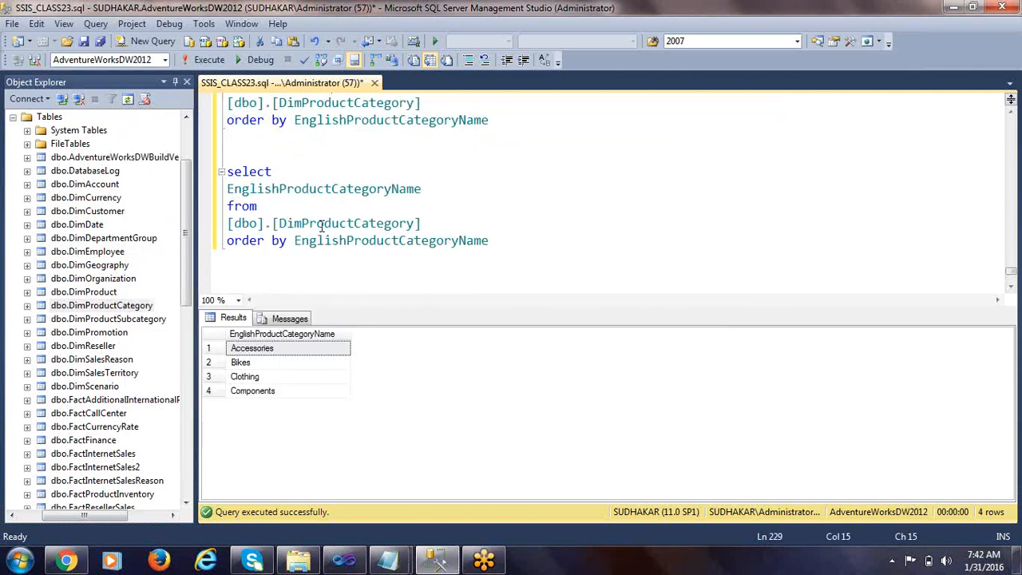
left_click(454, 188)
type(",")
key("Return")
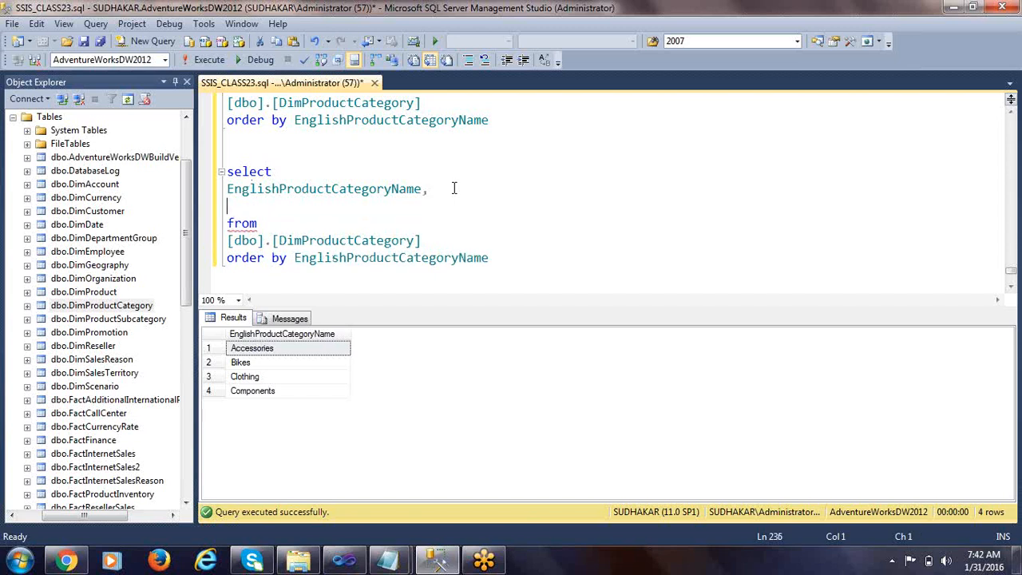
type("case whem")
key("BackSpace")
key("BackSpace")
type("n")
Copy the EnglishProductCategoryName column into the expression after case when.
key("alt+Tab")
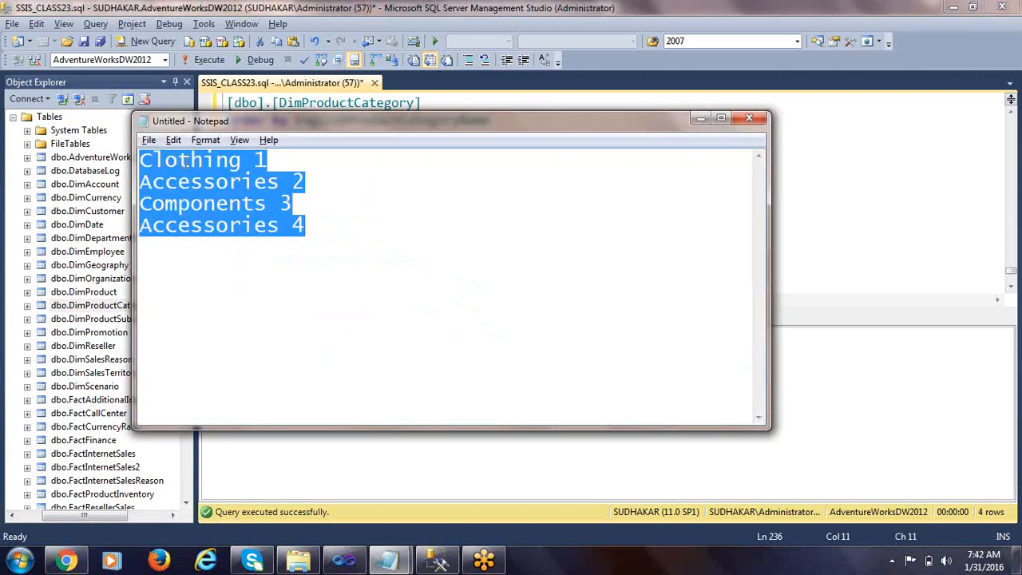
left_click(185, 160)
double_click(238, 161)
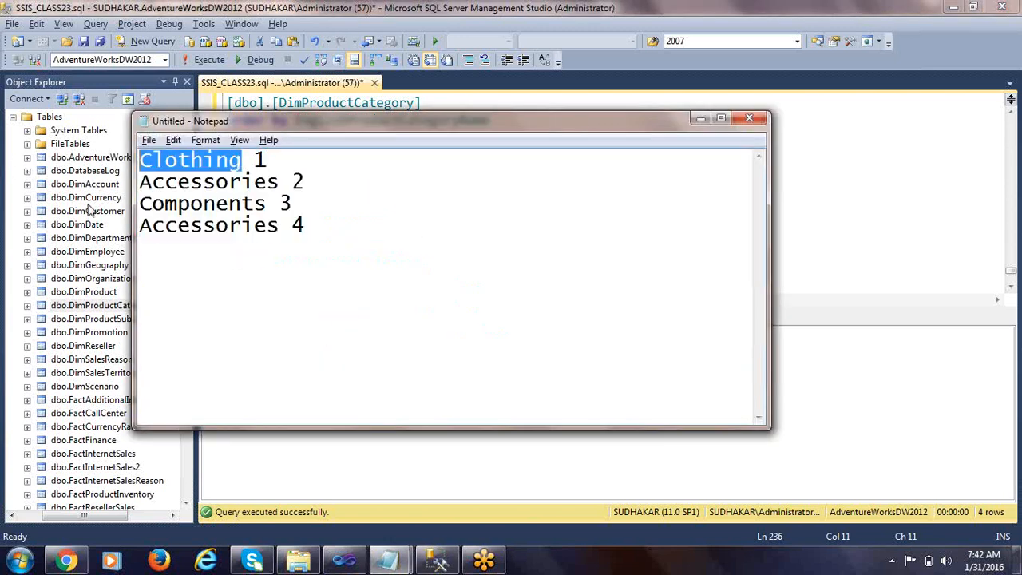
key("alt+Tab")
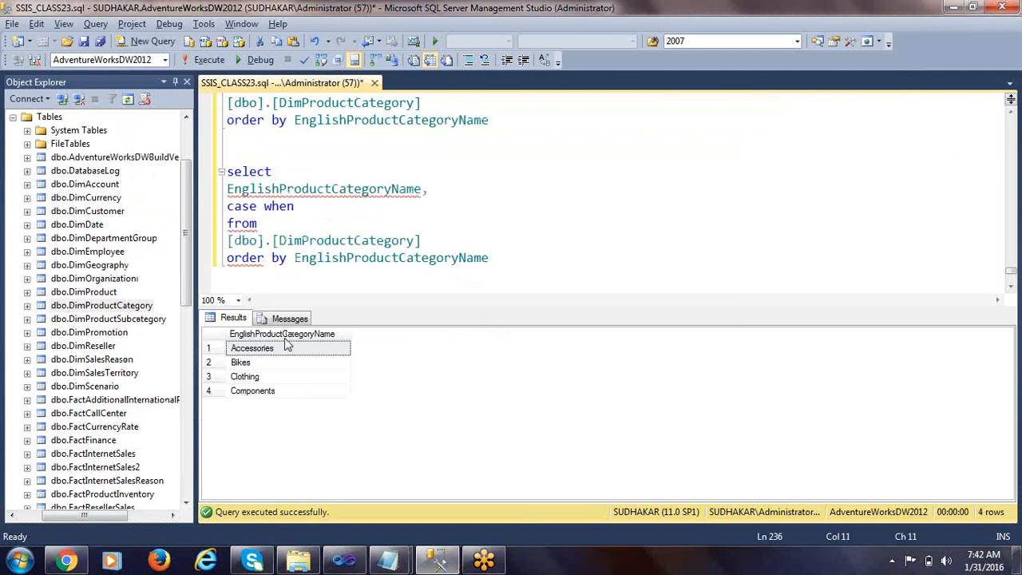
left_click_drag(421, 189, 204, 191)
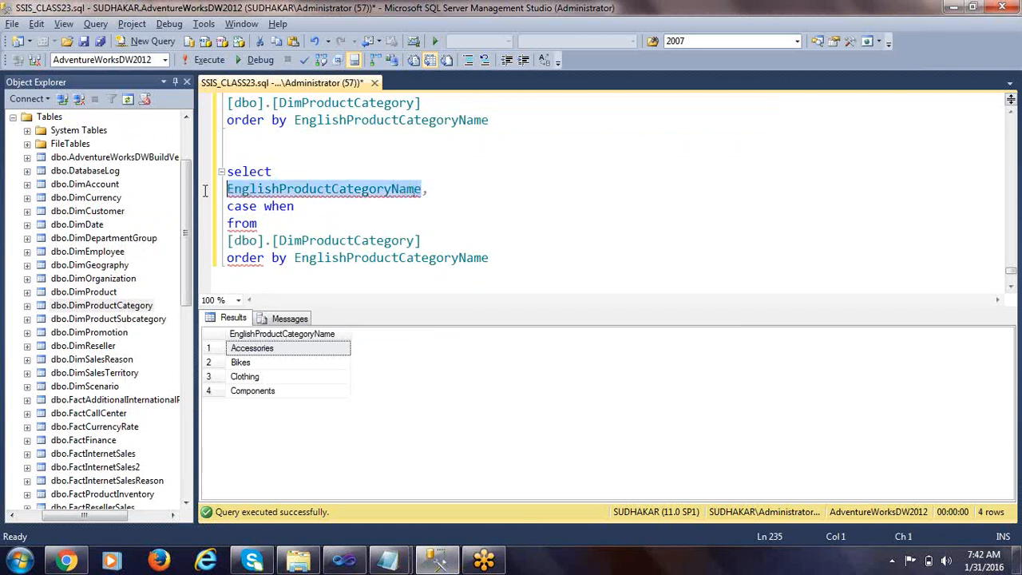
key("ctrl+c")
left_click(319, 212)
key("ctrl+v")
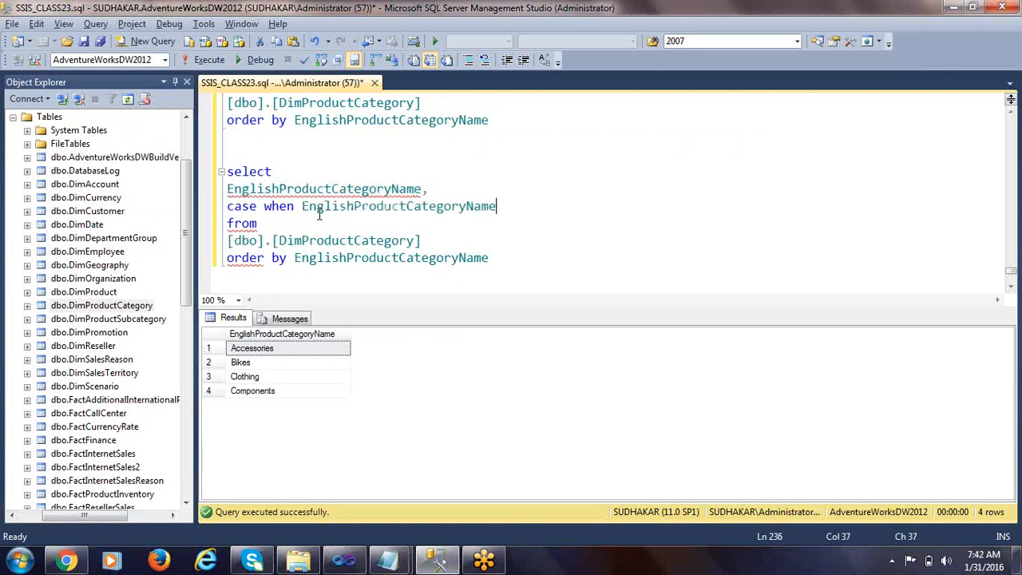
Complete the first case condition as = 'Clothing' then 1, copying the category name from the results.
type("= ''")
key("Left")
key("alt+Tab")
key("alt+Tab")
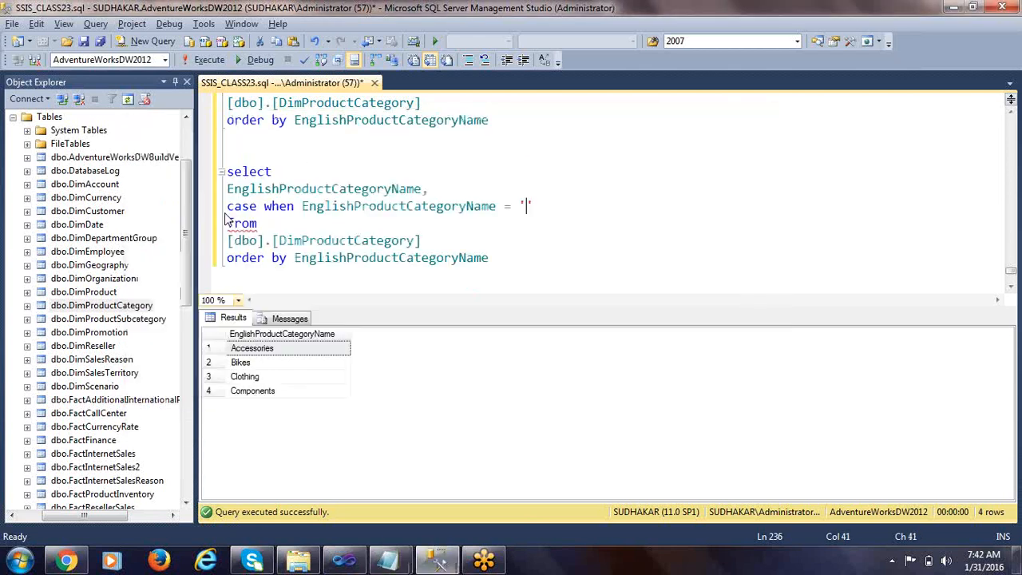
left_click(260, 377)
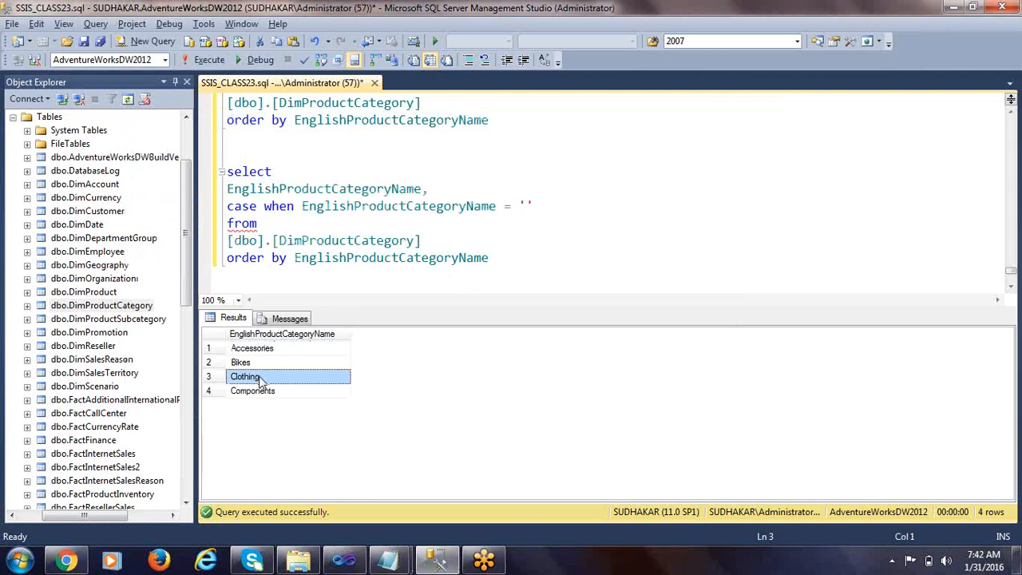
left_click(525, 206)
key("ctrl+v")
left_click(616, 206)
type("then 1")
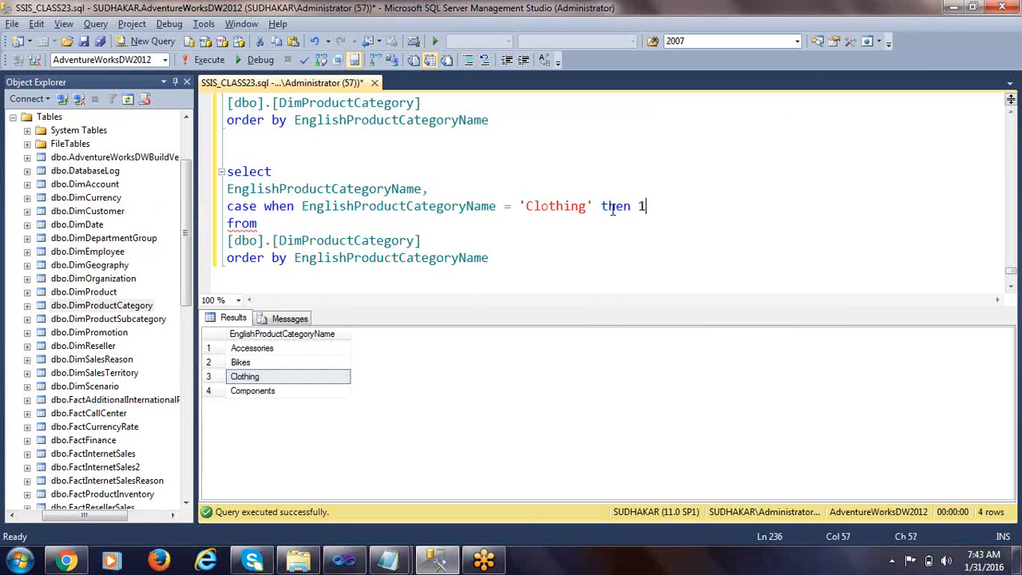
Add a second when line that reuses the condition EnglishProductCategoryName = 'Clothing' then 1.
key("Return")
type("when")
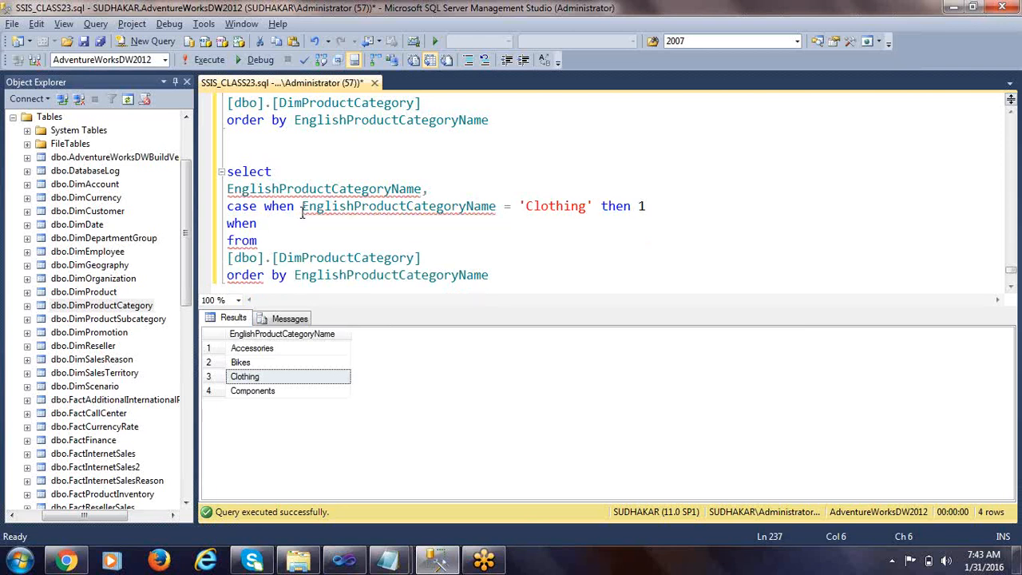
left_click_drag(303, 207, 498, 207)
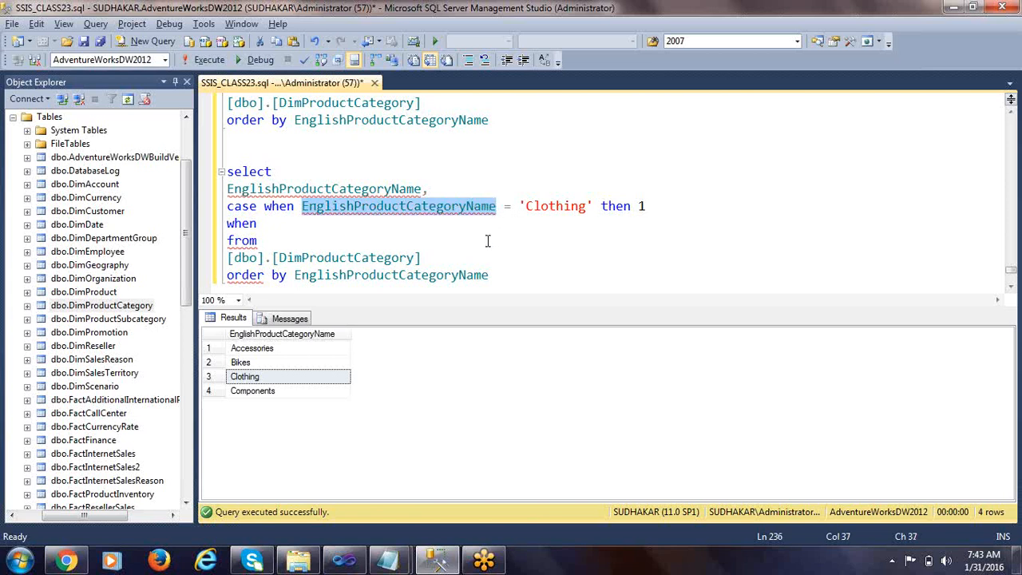
key("ctrl+shift+Right")
key("ctrl+shift+Right")
key("ctrl+shift+Right")
key("ctrl+shift+Right")
key("ctrl+shift+Right")
key("ctrl+shift+Right")
key("ctrl+shift+Right")
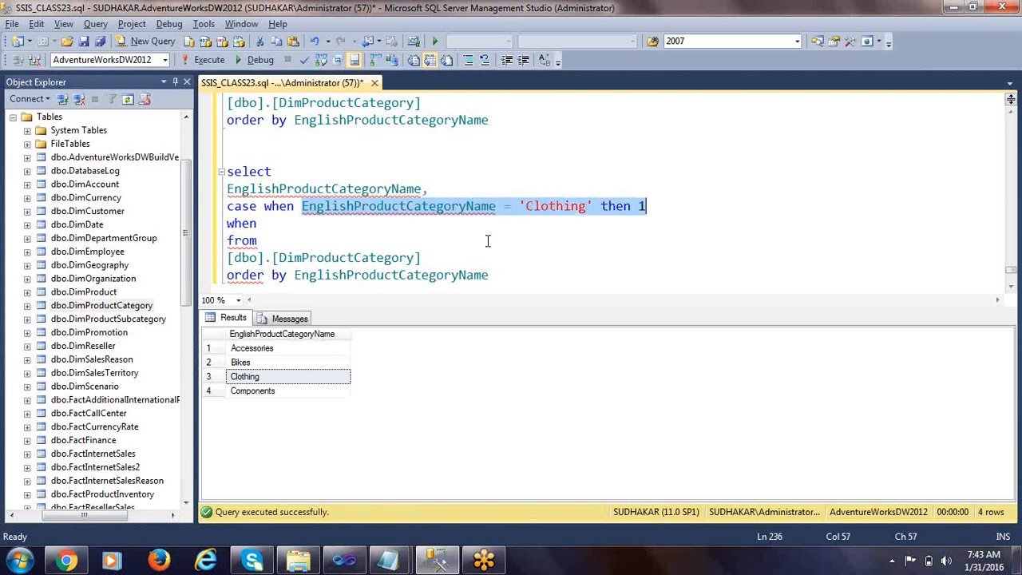
key("ctrl+c")
key("Down")
key("ctrl+v")
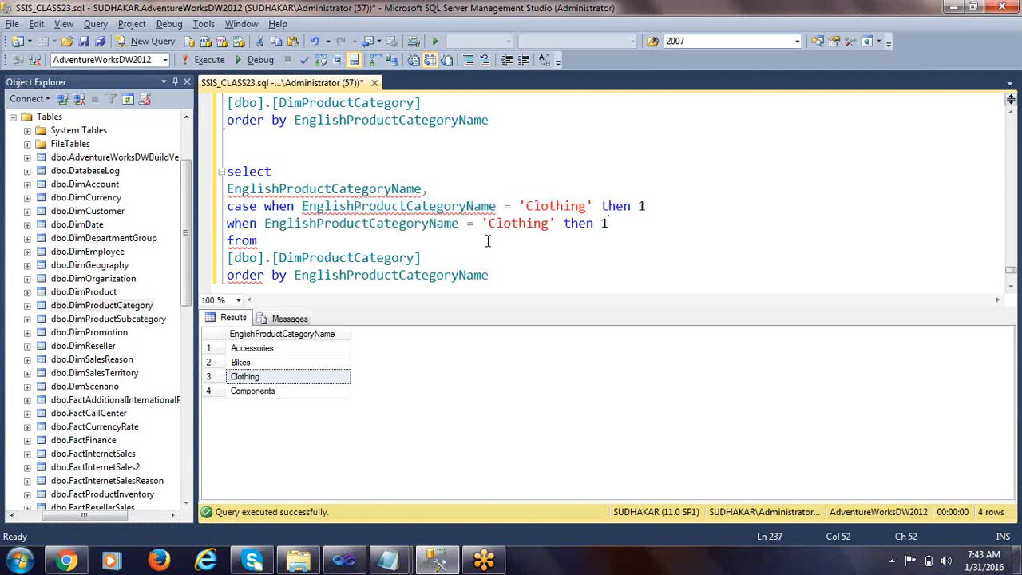
Add two more when lines with the same Clothing condition, followed by an empty line above from.
key("Return")
type("when")
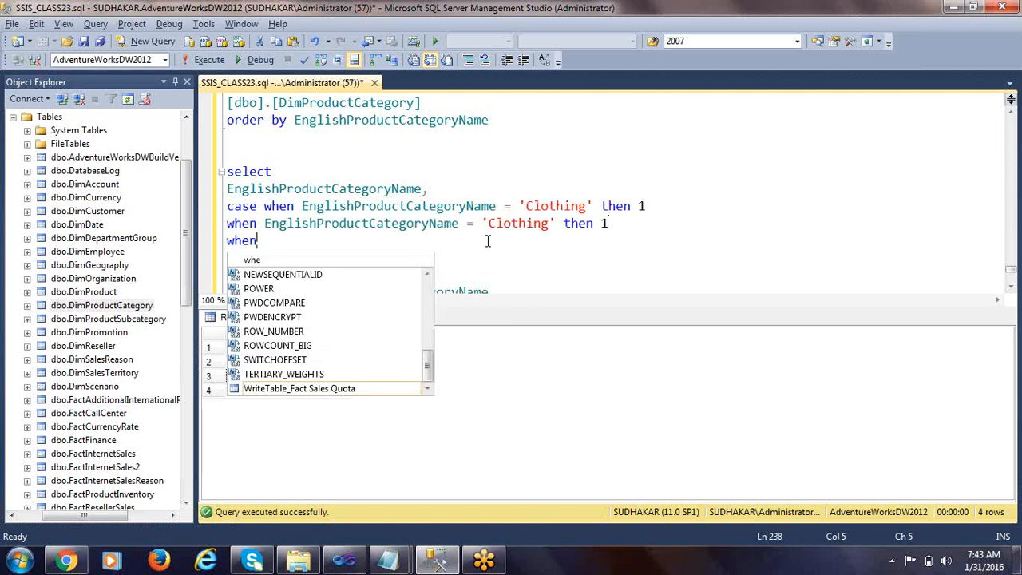
key("ctrl+v")
key("Return")
type("when")
key("ctrl+v")
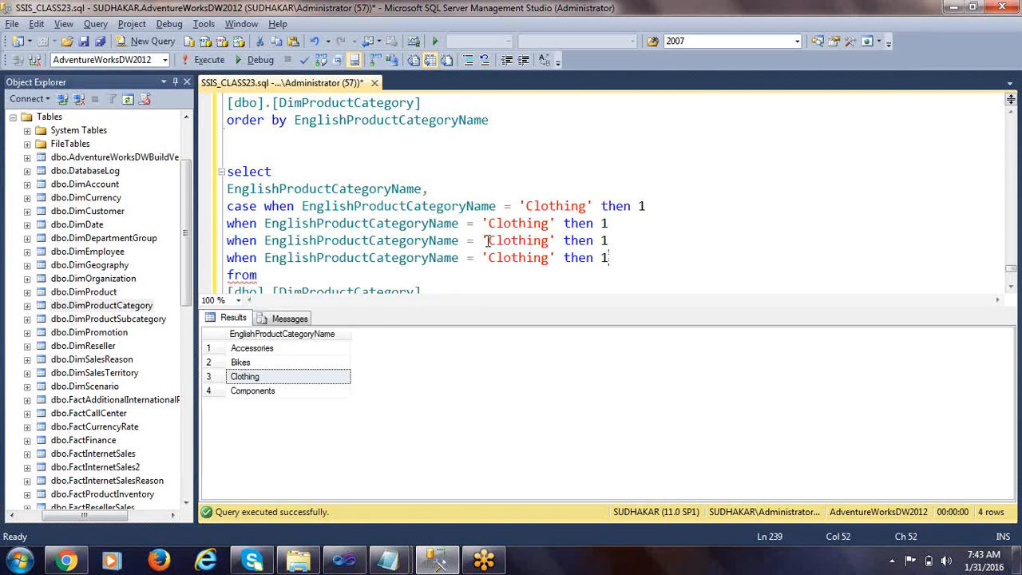
key("Return")
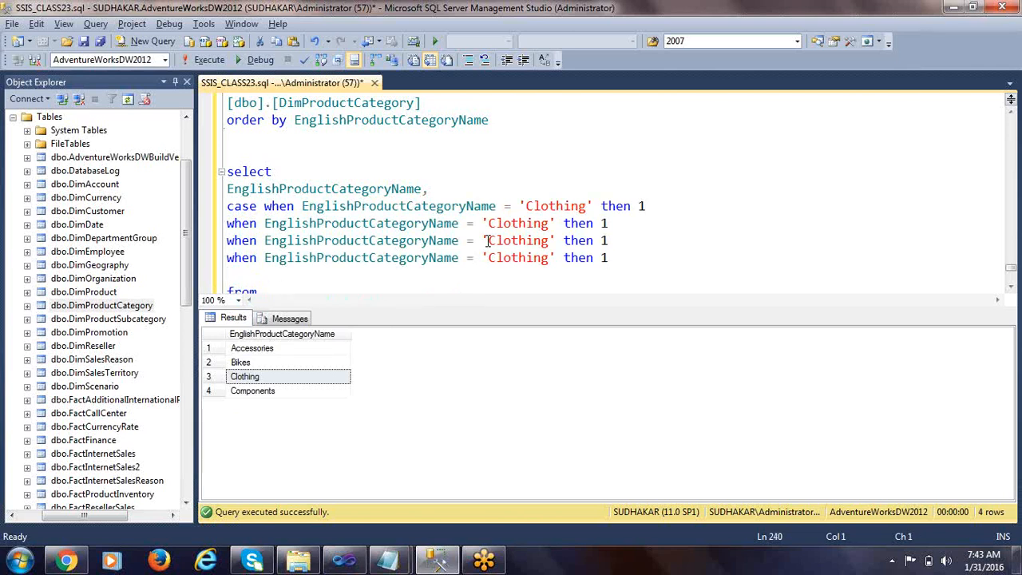
scroll(434, 213, "down", 1)
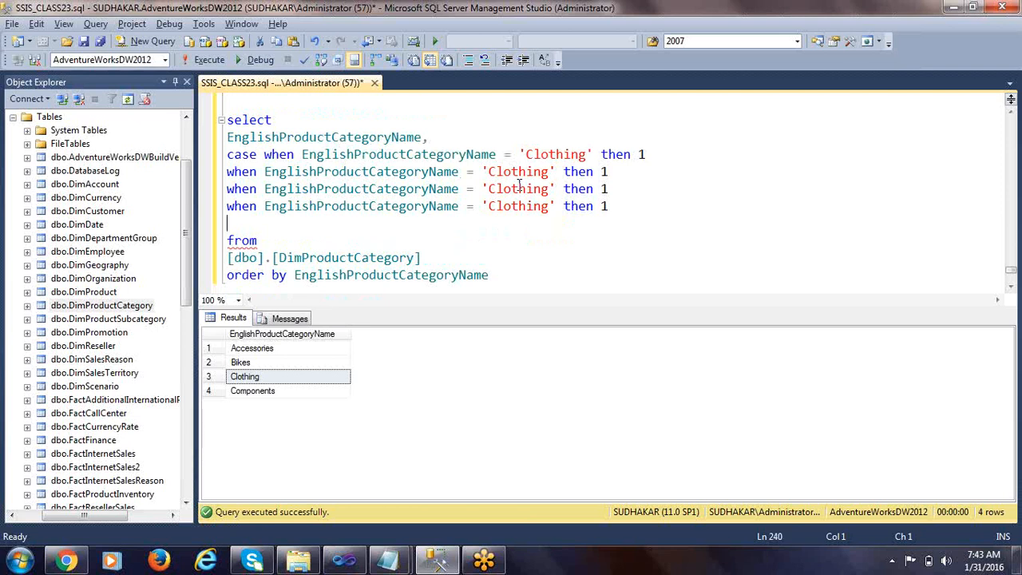
Change the second case condition to 'Accessories' then 2, copying the name from the Notepad list.
key("alt+Tab")
left_click_drag(279, 183, 67, 188)
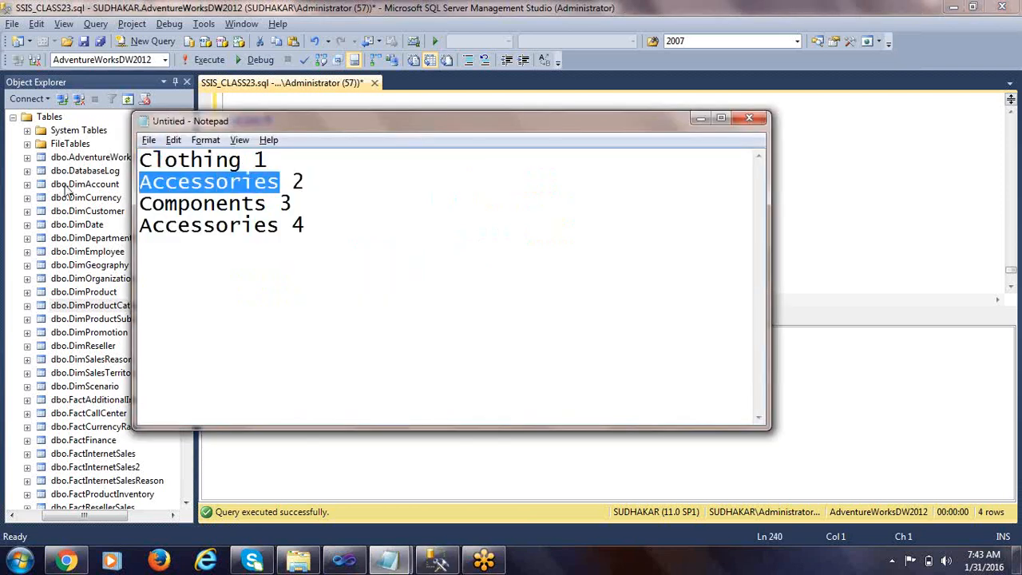
key("alt+Tab")
double_click(520, 172)
key("ctrl+v")
double_click(627, 171)
type("2")
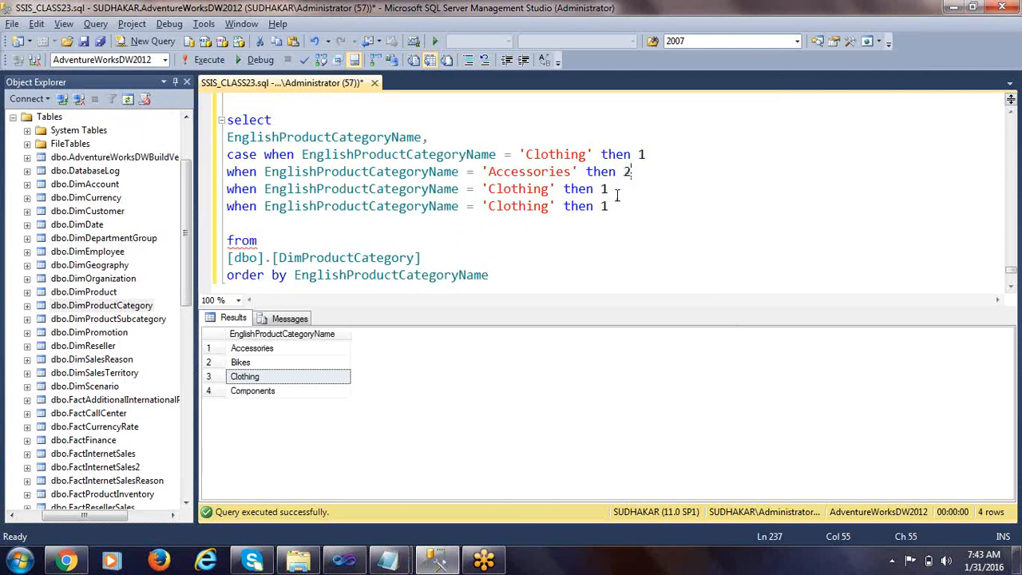
Change the third case condition to 'Components' then 3, copying the name from the Notepad list.
key("alt+Tab")
double_click(199, 203)
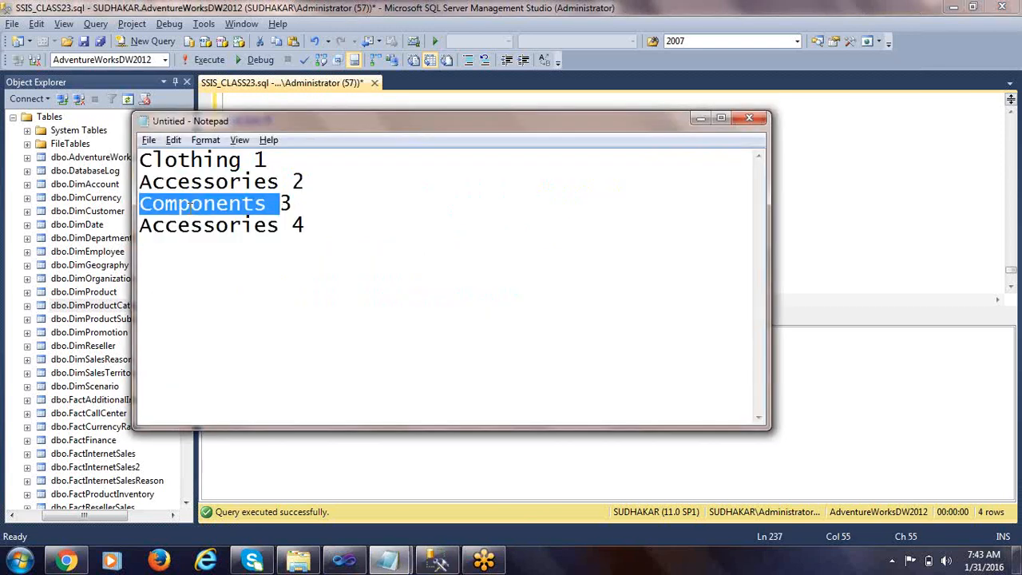
left_click(284, 203)
left_click_drag(266, 204, 2, 205)
key("alt+Tab")
double_click(525, 188)
key("ctrl+v")
double_click(619, 189)
type("3")
Replace the category in the fourth case condition with Accessories, copied from Notepad's last line.
key("alt+Tab")
left_click_drag(279, 225, 56, 228)
key("alt+Tab")
double_click(526, 209)
key("ctrl+v")
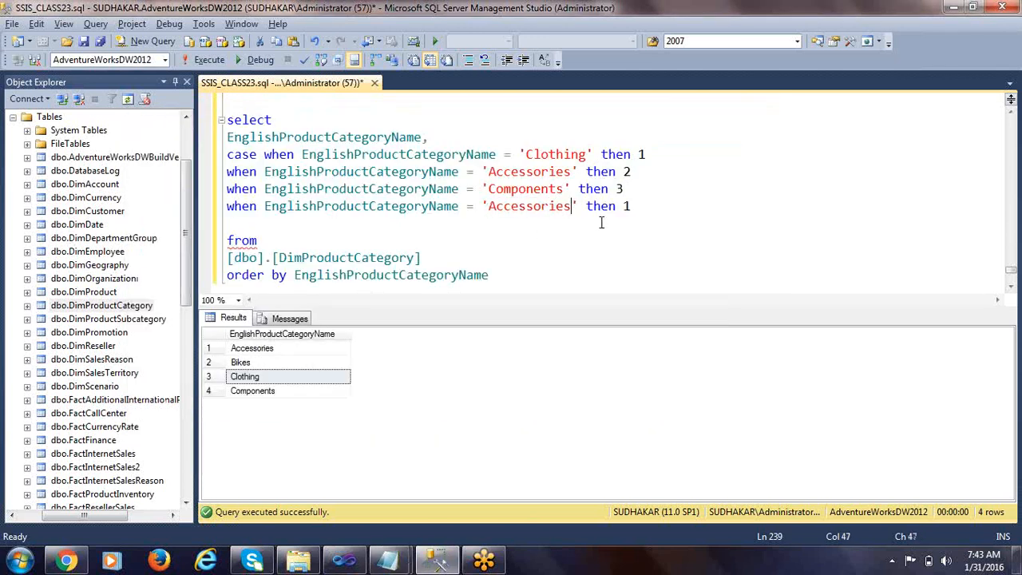
Check the category names in the Notepad list against the query's case conditions.
key("alt+Tab")
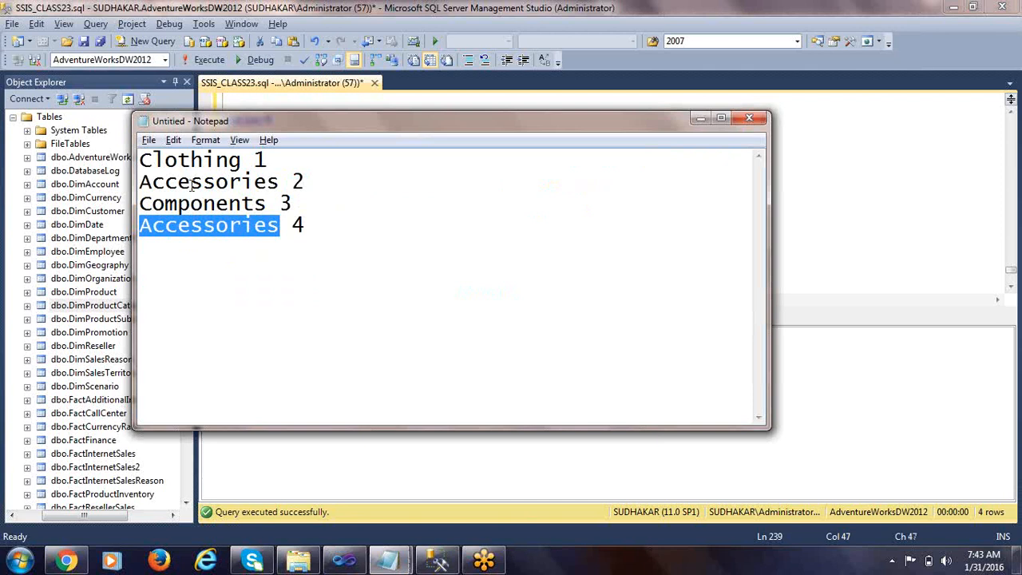
key("alt+Tab")
key("alt+Tab")
left_click(199, 159)
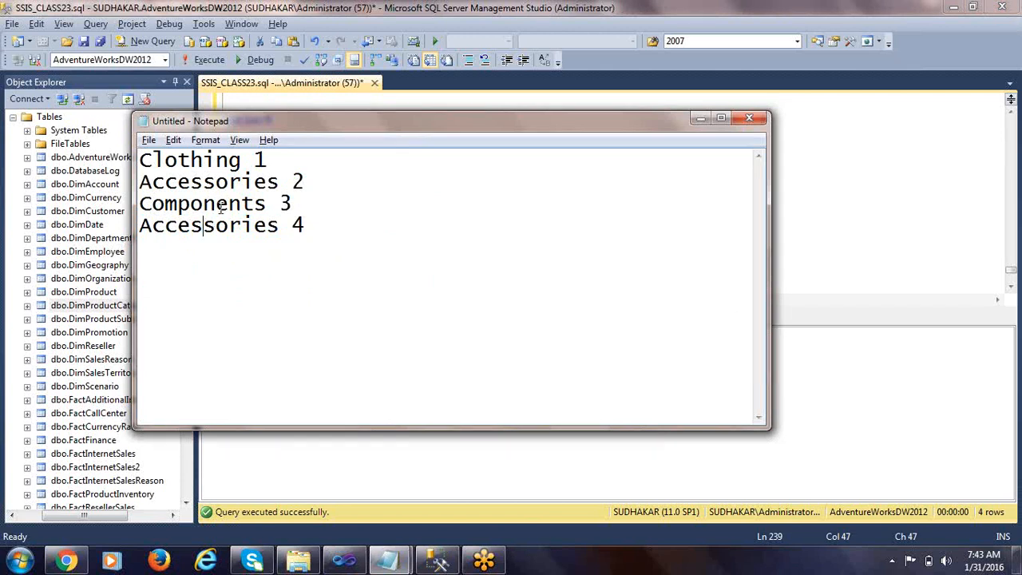
double_click(214, 203)
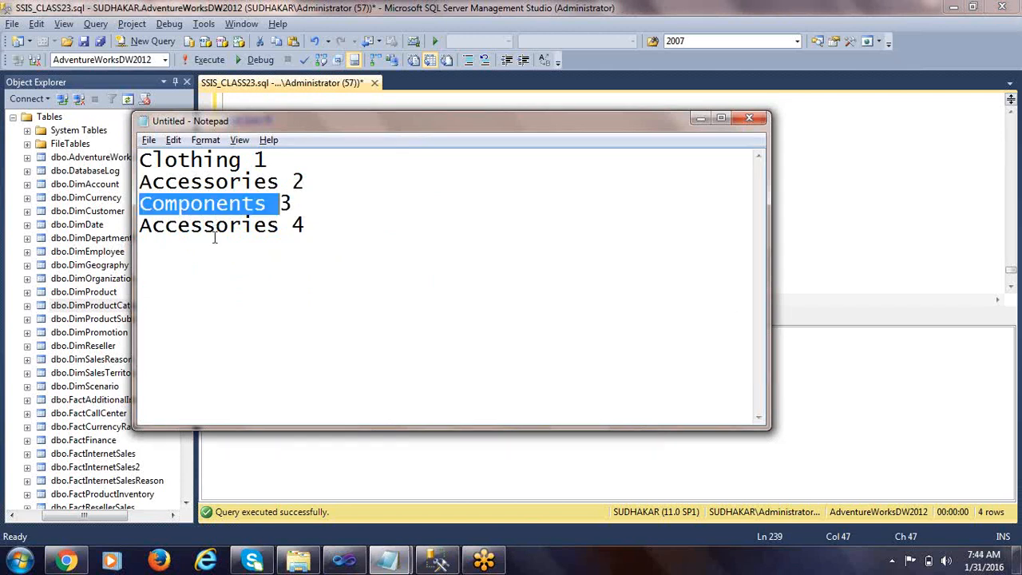
double_click(217, 225)
key("alt+Tab")
Change the fourth case condition to 'Bikes' then 4, copying the category name from the query results.
left_click(524, 207)
double_click(524, 206)
left_click(262, 365)
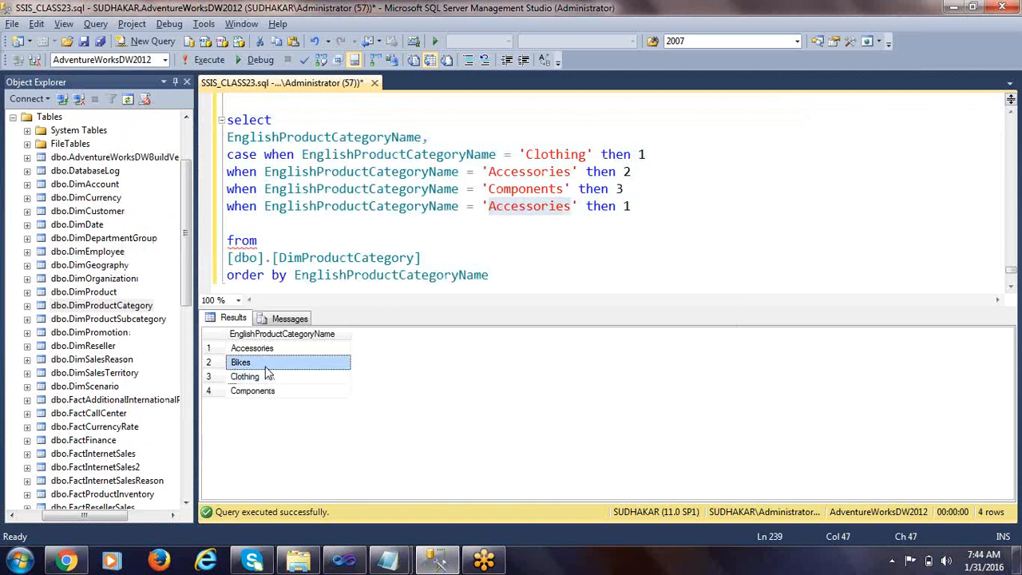
double_click(524, 207)
key("ctrl+v")
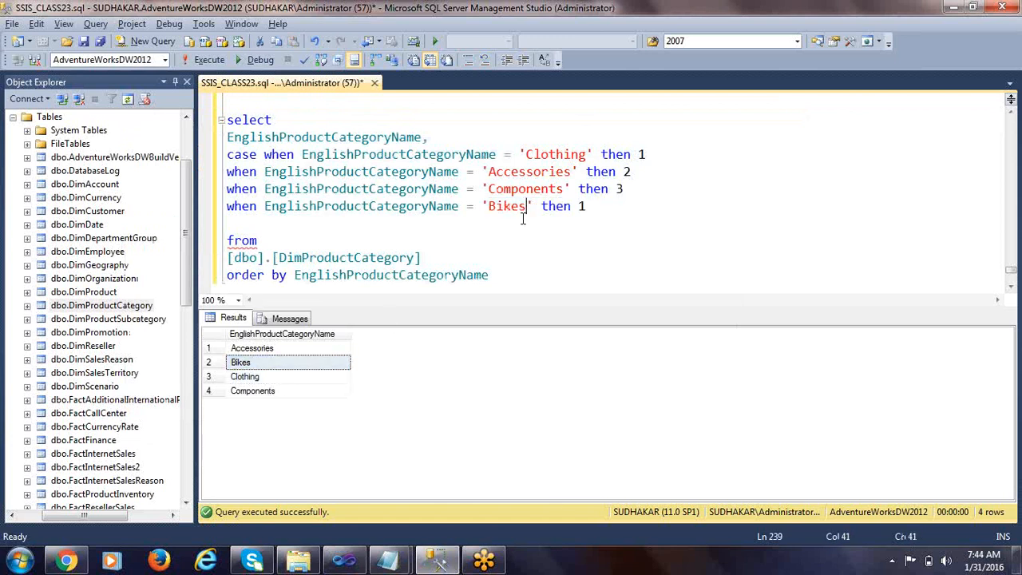
double_click(580, 207)
type("4")
Complete the case expression with end as sort_id and run the whole select statement.
left_click(240, 223)
type("end")
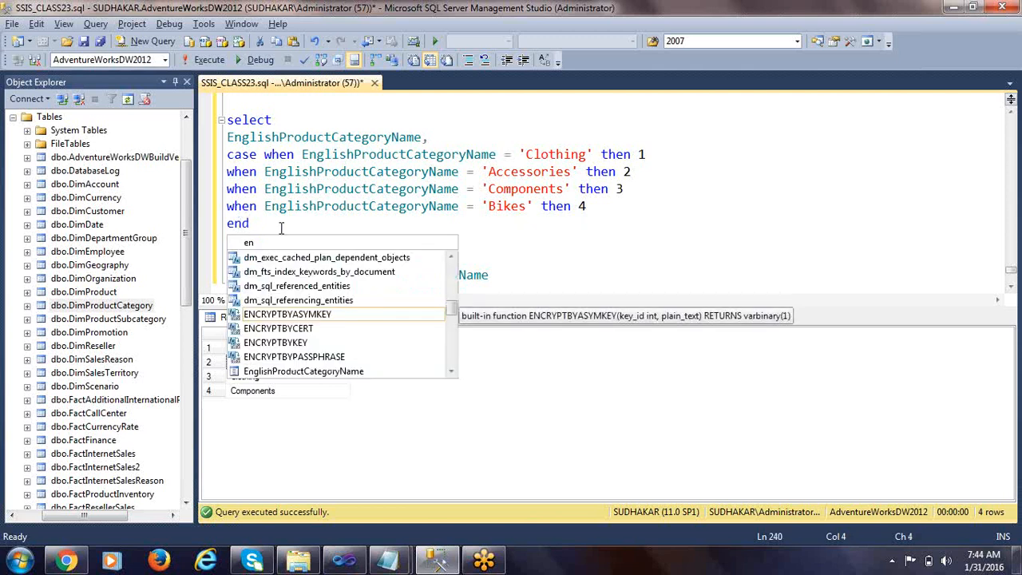
key("Escape")
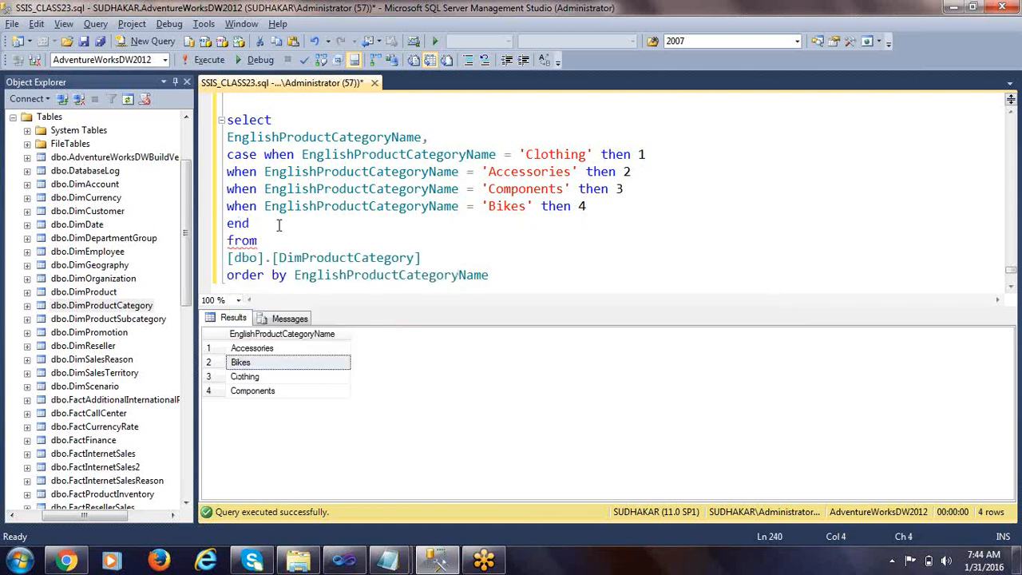
type("as ")
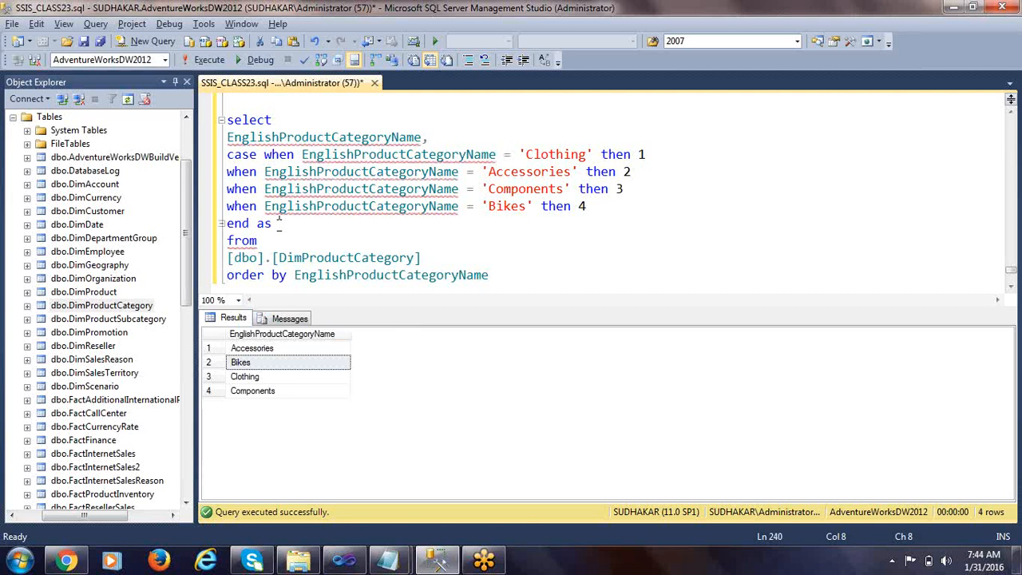
type("sort_id")
left_click(339, 240)
left_click_drag(503, 281, 155, 121)
key("F5")
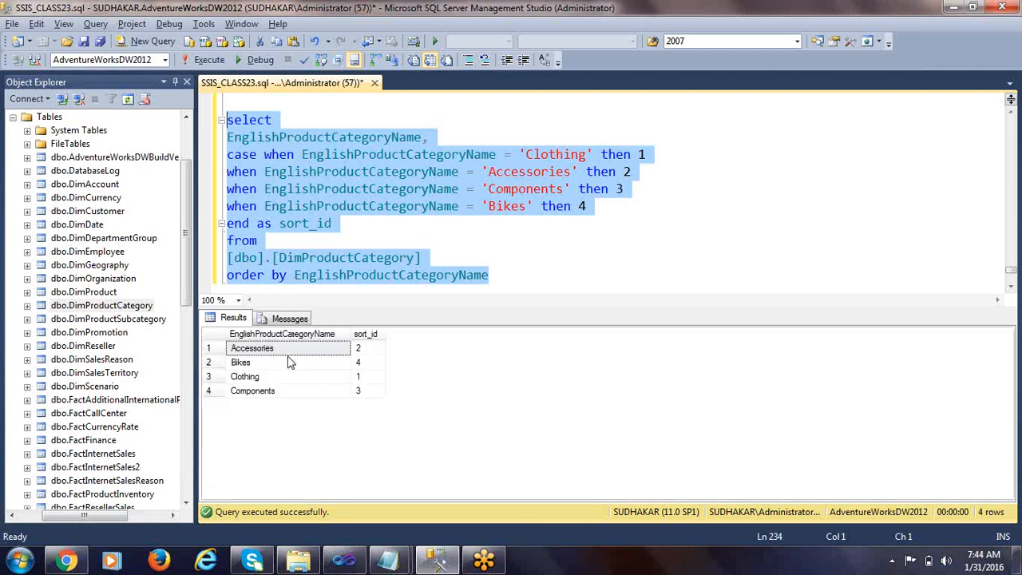
Examine the sort_id value returned for each product category.
left_click(285, 352)
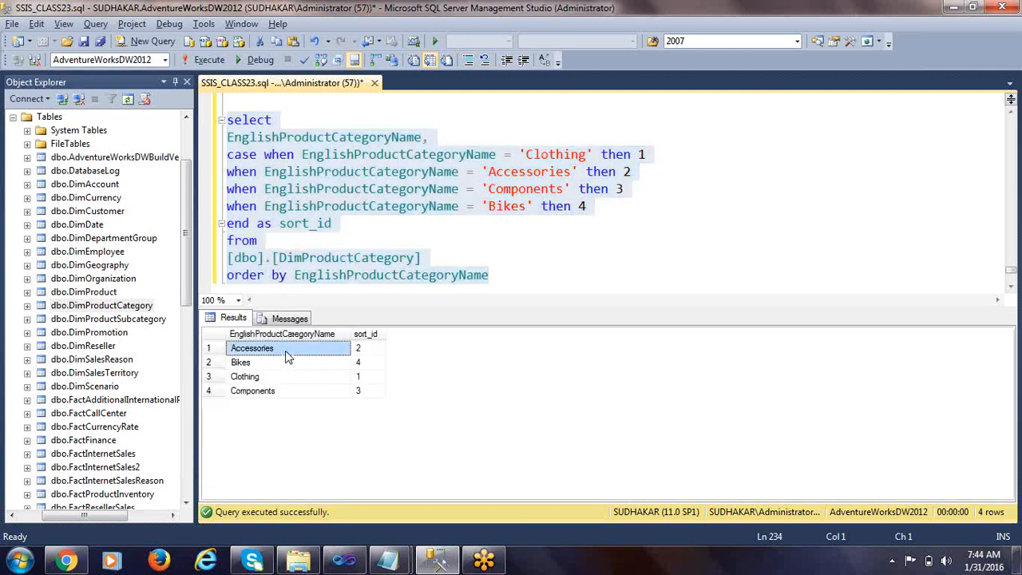
left_click(367, 363)
left_click(368, 377)
left_click(367, 391)
left_click(365, 353)
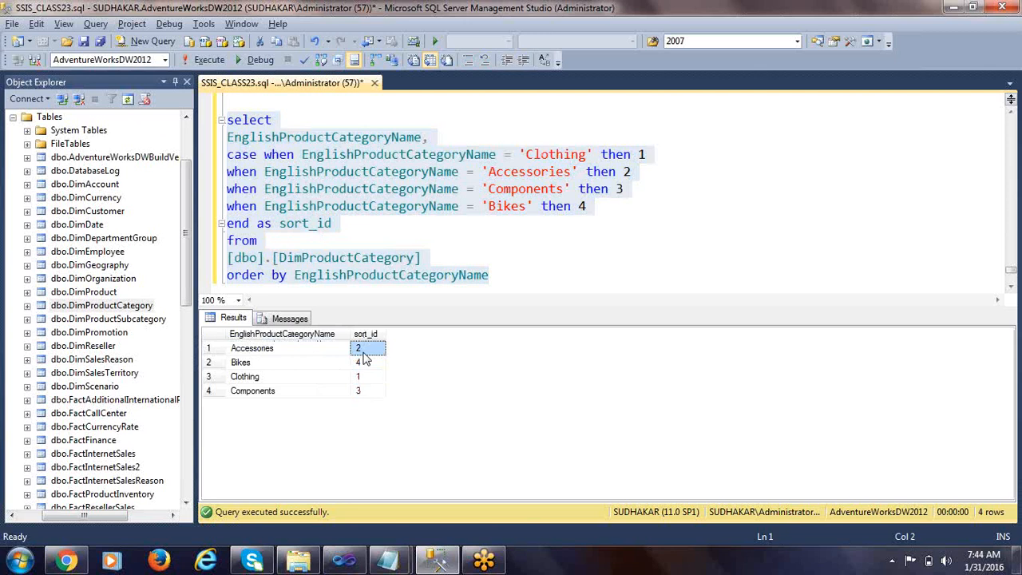
Replace the ordering by EnglishProductCategoryName with order by sort_id at the end of the query.
left_click(517, 279)
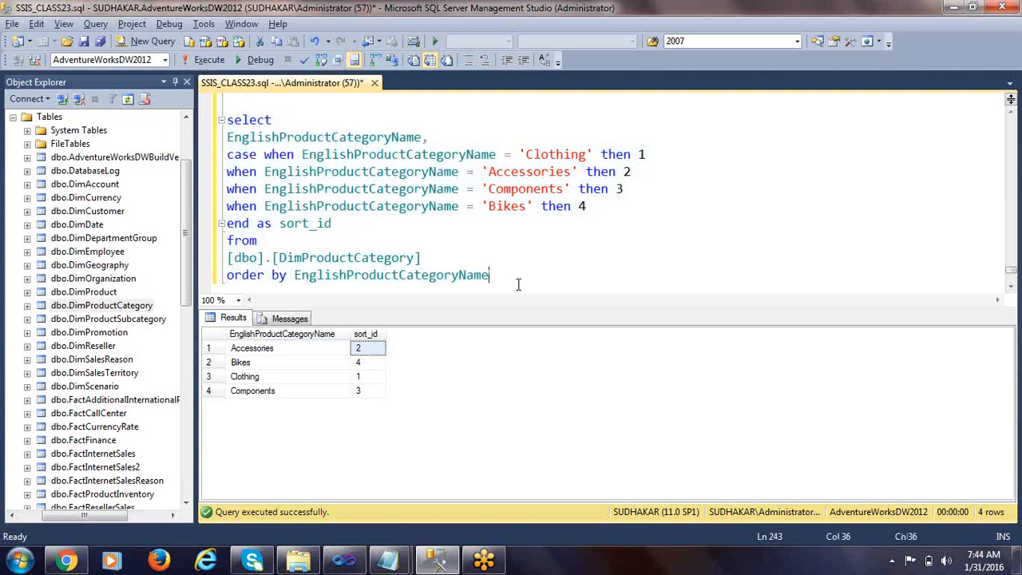
key("Return")
type("ord")
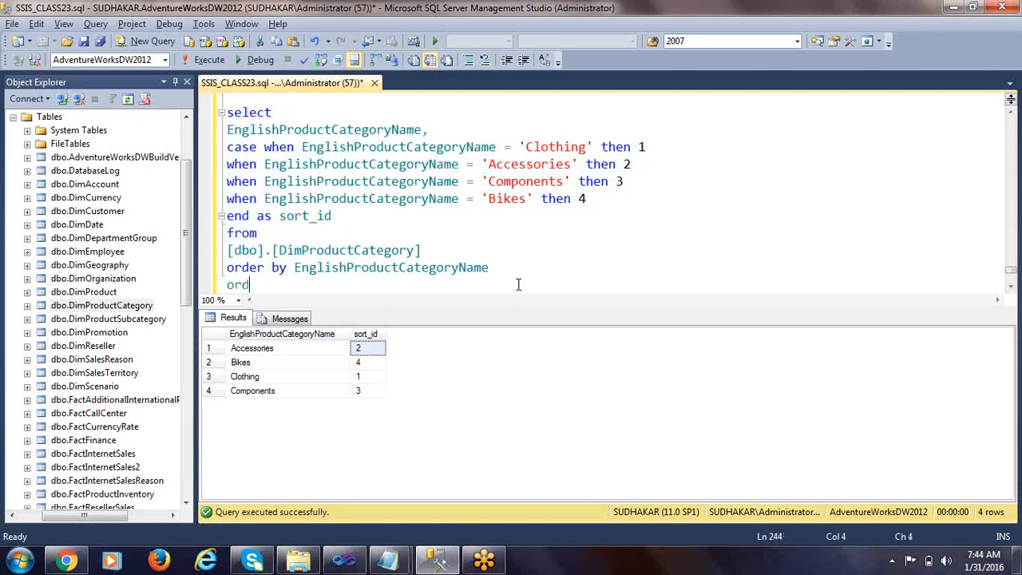
type("er by so")
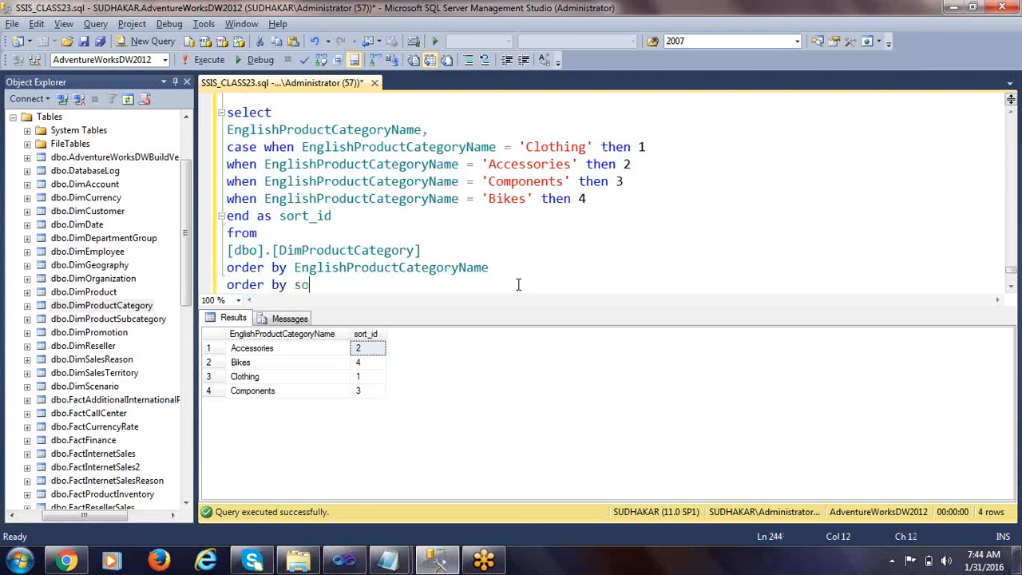
type("rt_id")
key("Return")
key("Return")
key("Up")
key("Up")
key("Up")
key("shift+Down")
key("Delete")
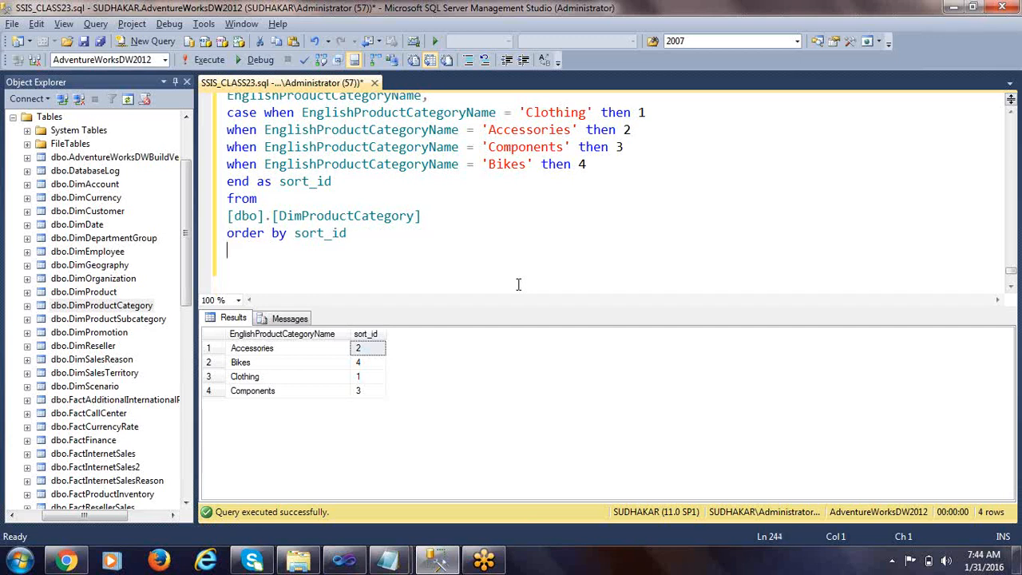
Run only the product category select statement with its new ordering.
key("shift+Up")
key("shift+Up")
key("shift+Up")
key("shift+Up")
key("shift+Up")
key("shift+Up")
key("shift+Up")
key("shift+Up")
key("shift+Up")
key("shift+Up")
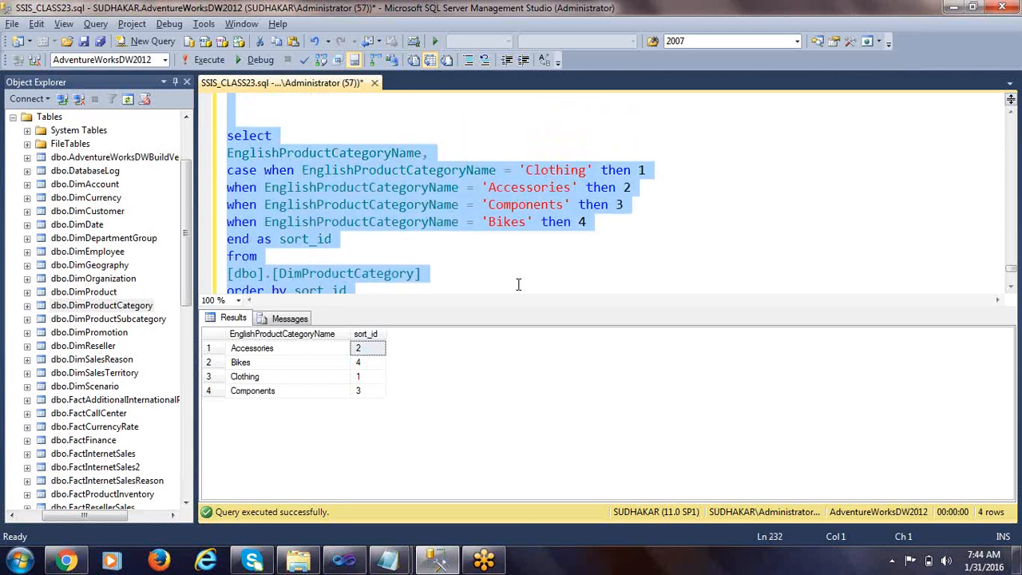
key("F5")
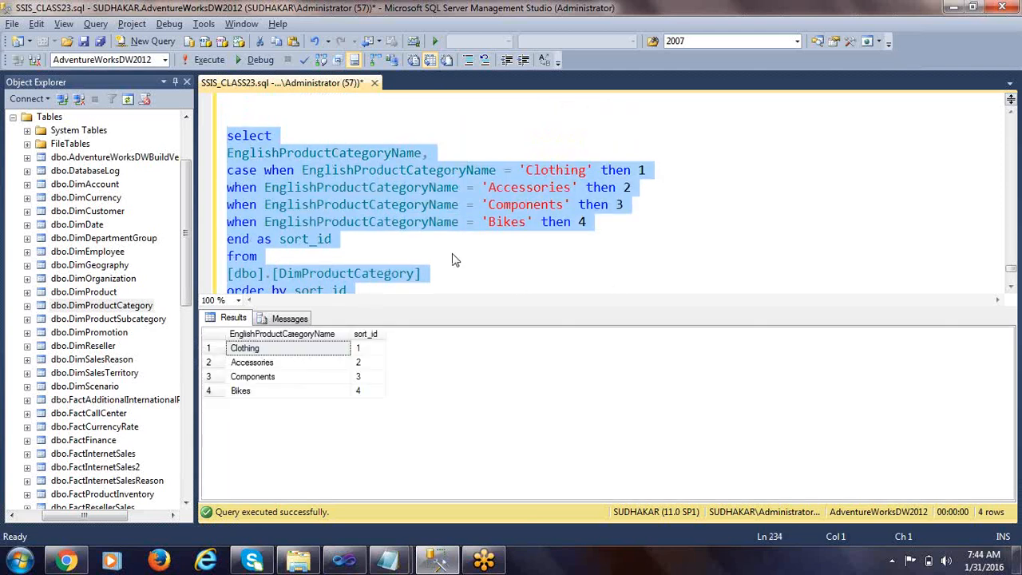
Compare the category order and sort_id values in the results with the Notepad list.
left_click(389, 561)
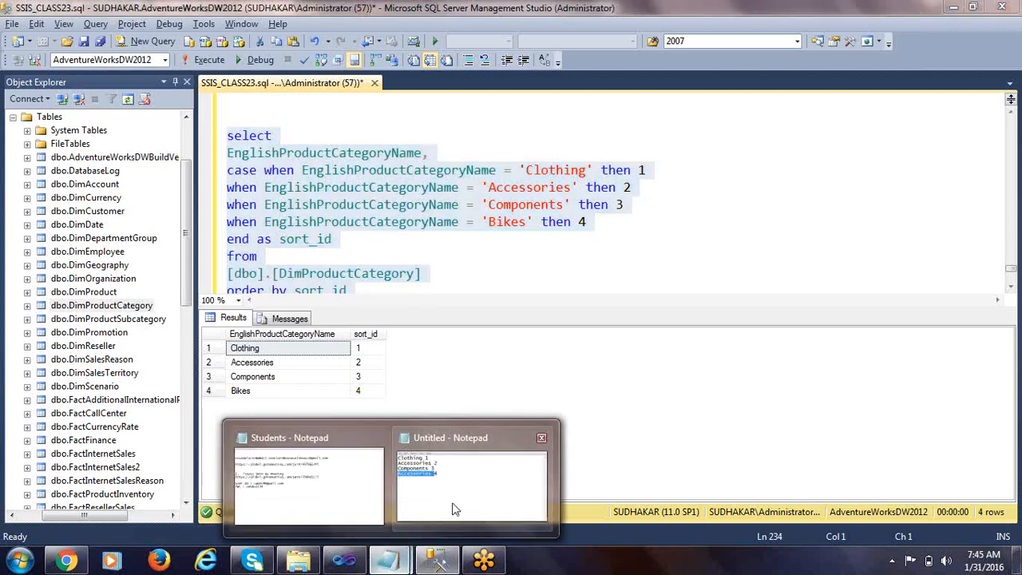
left_click(377, 438)
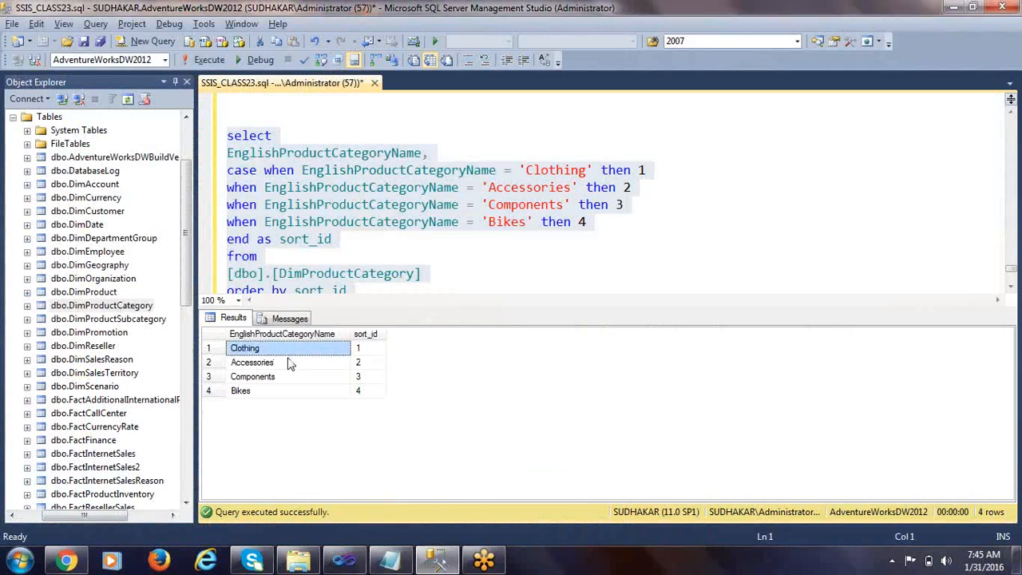
left_click(374, 351)
left_click(366, 336)
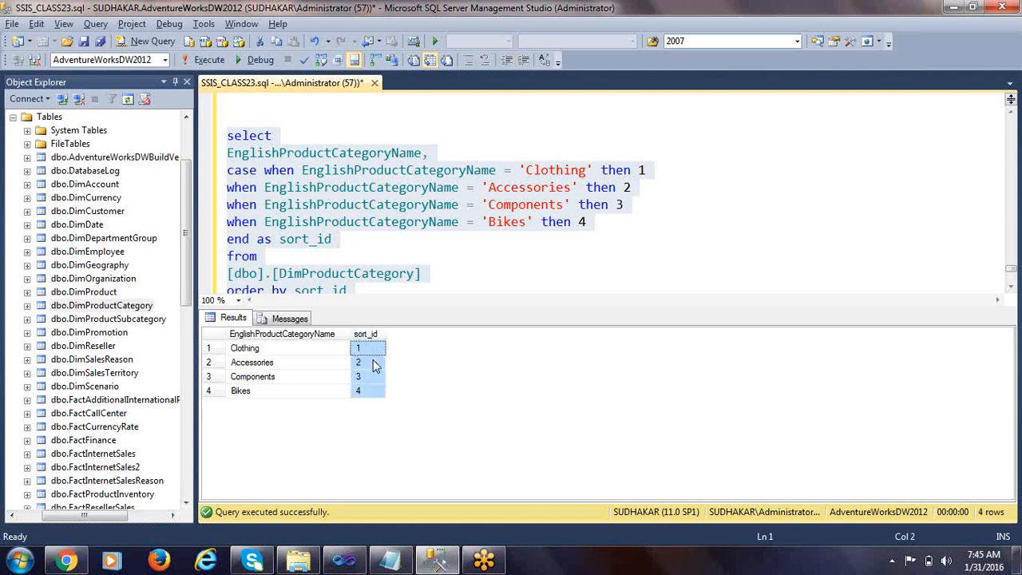
left_click(277, 352)
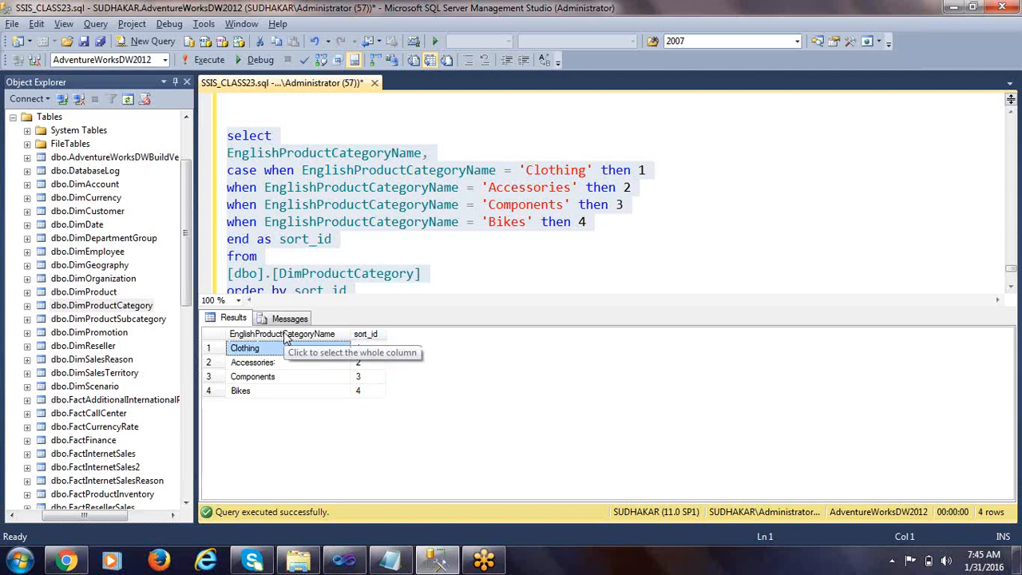
Open the Adventure Works data source view in Visual Studio, and return to Management Studio to review the sort_id column in the query.
left_click(352, 563)
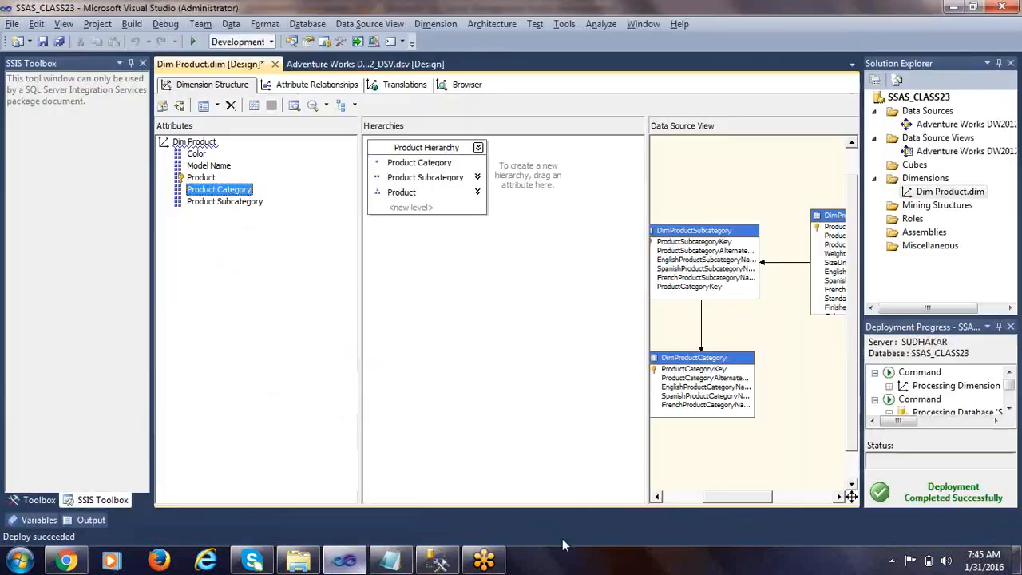
left_click(390, 65)
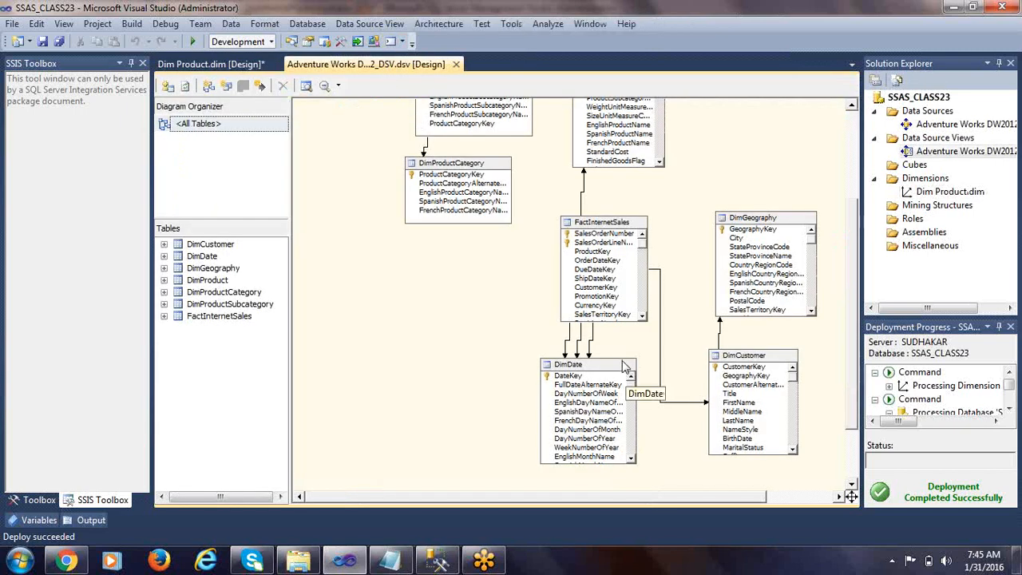
left_click(438, 561)
left_click(395, 250)
scroll(387, 251, "down", 2)
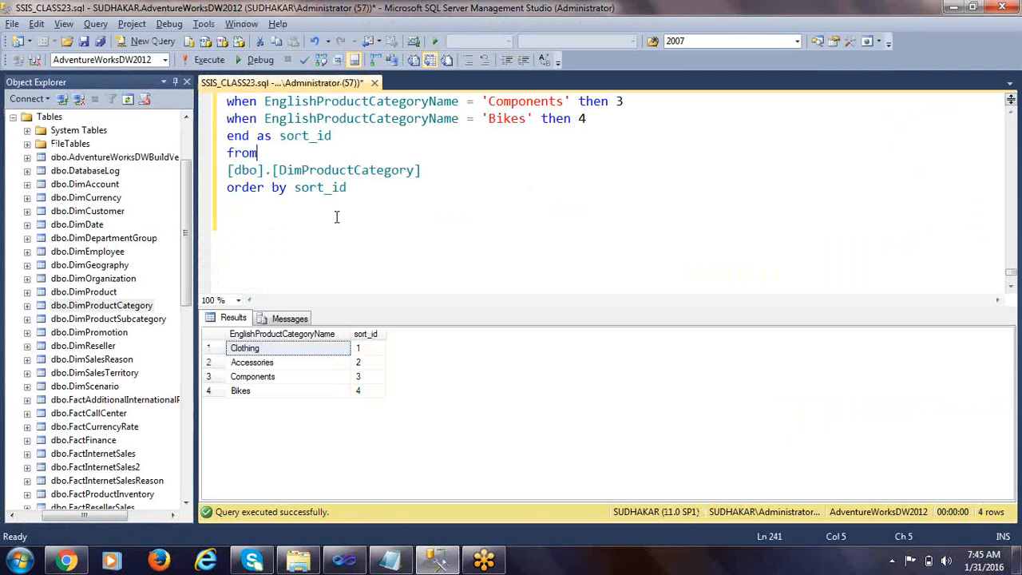
double_click(320, 136)
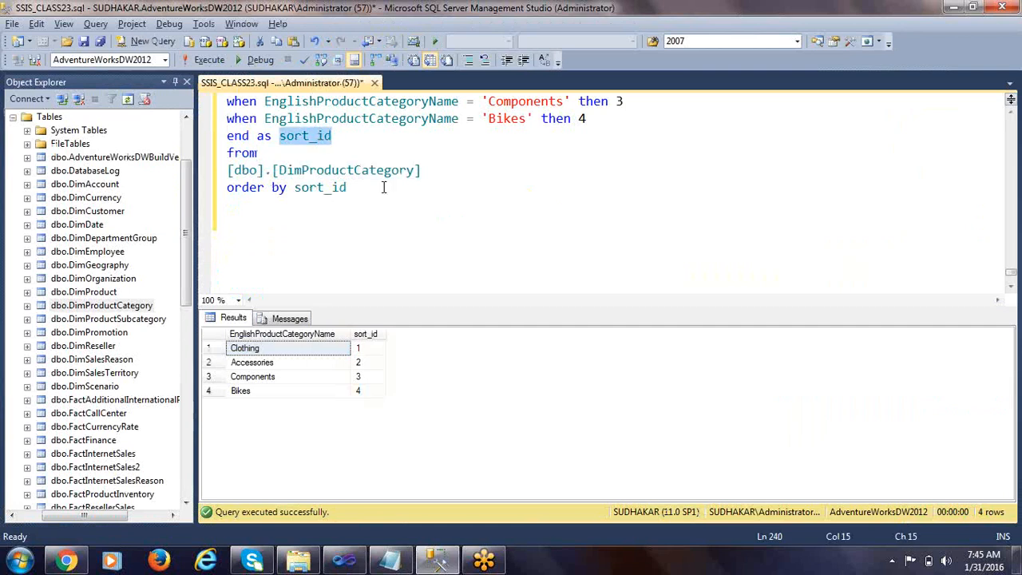
scroll(383, 187, "up", 2)
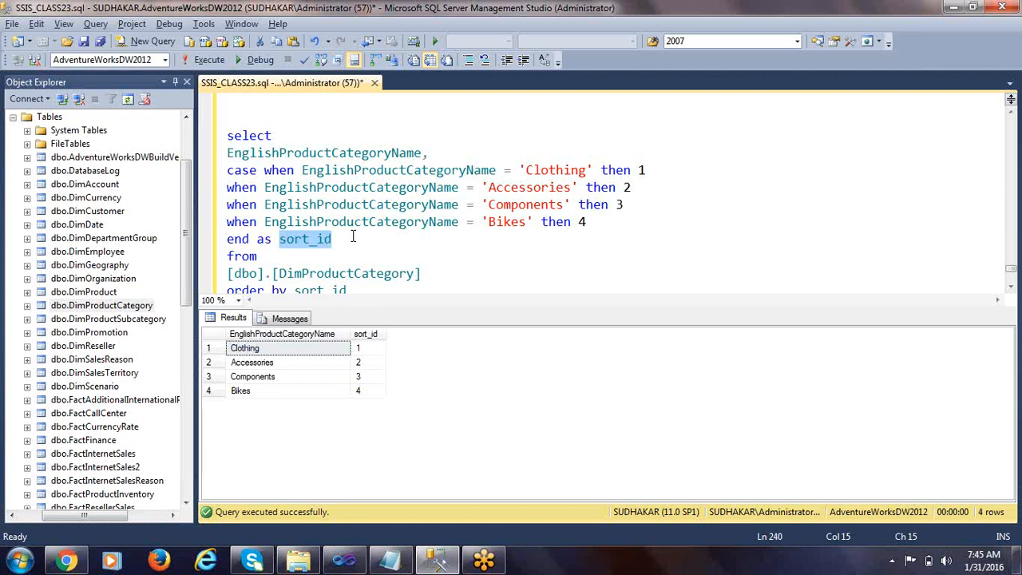
Switch to Visual Studio and start a new named calculation on the DimProductCategory table in the data source view.
key("alt+Tab")
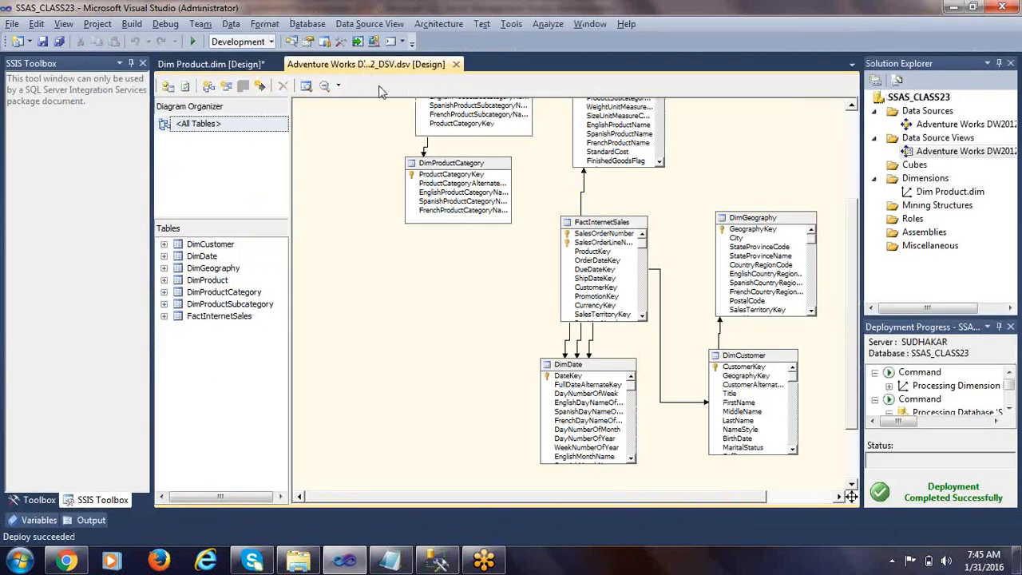
left_click(458, 169)
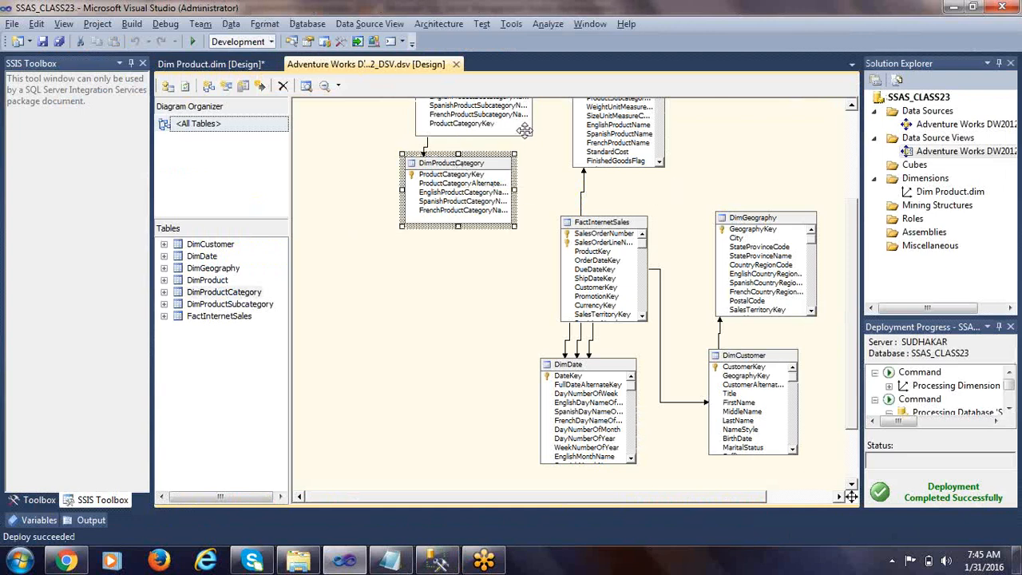
right_click(494, 165)
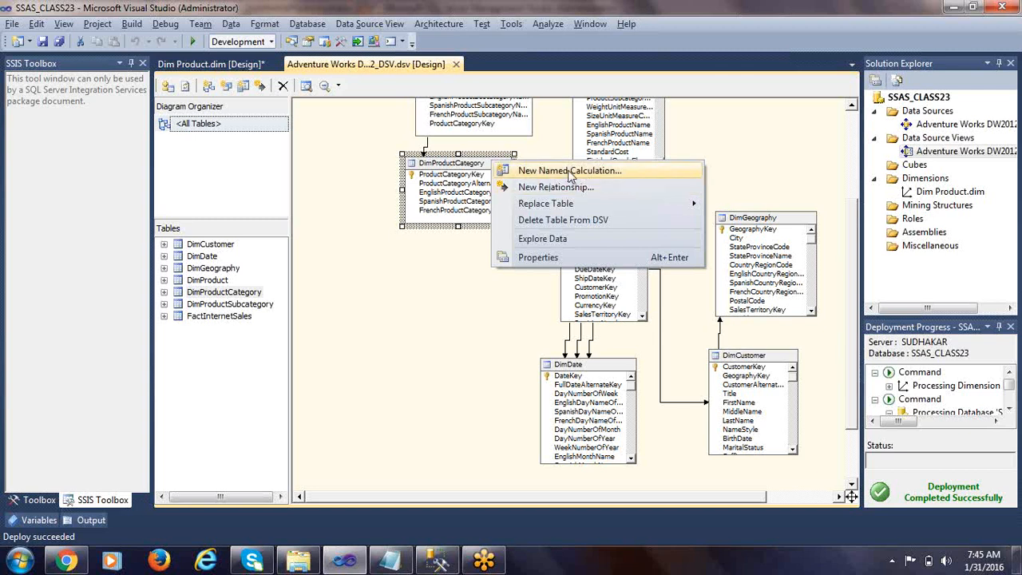
right_click(483, 165)
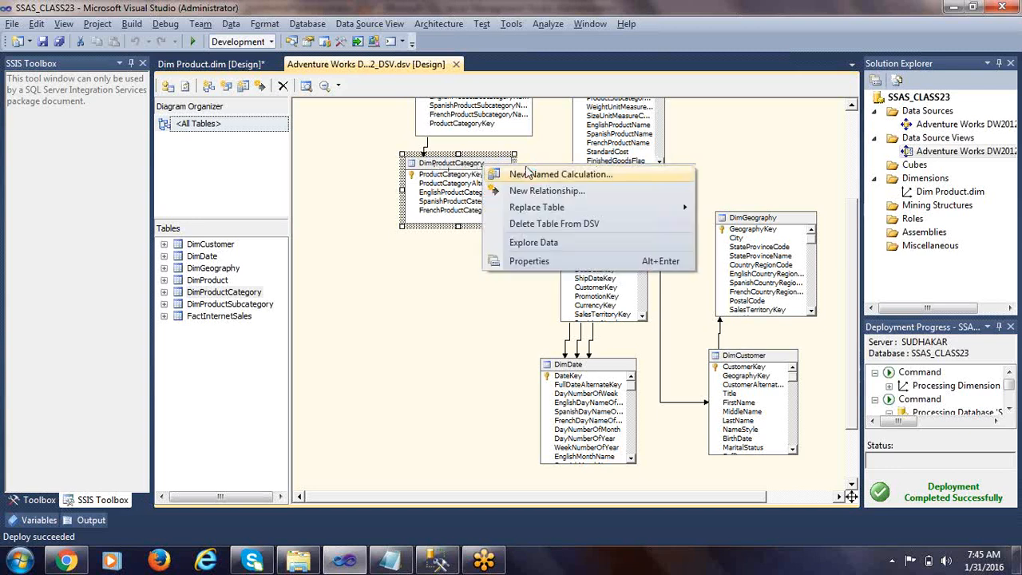
left_click(565, 175)
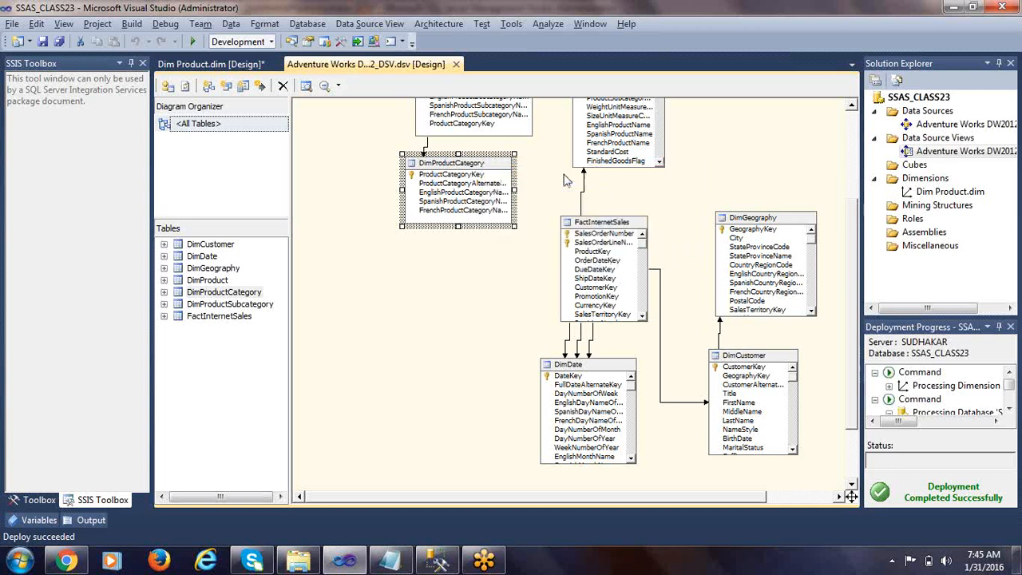
Switch to Management Studio and copy the case expression, from case through end, without its sort_id alias.
key("alt+Tab")
left_click(325, 241)
scroll(312, 206, "down", 1)
scroll(314, 210, "up", 1)
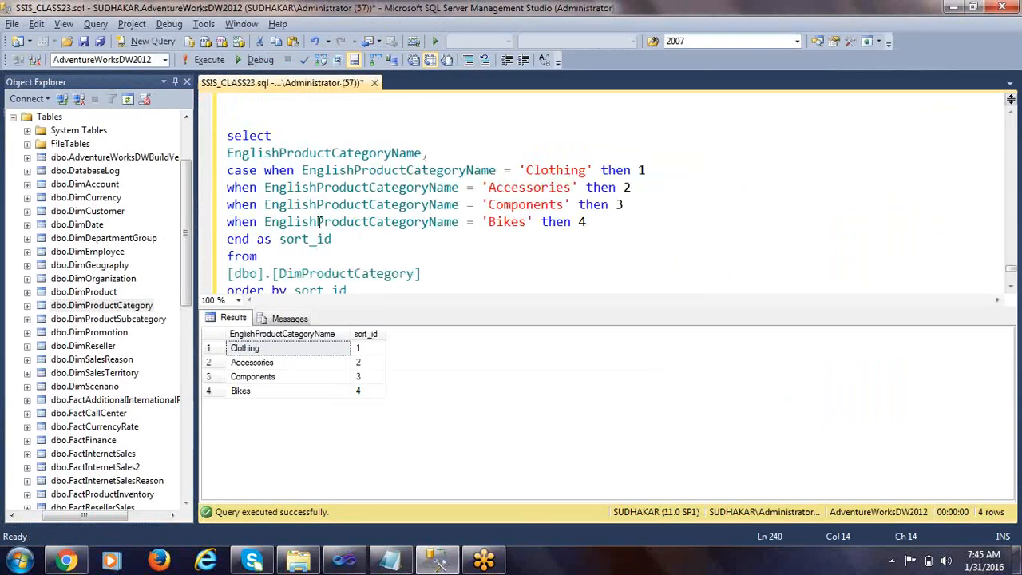
left_click_drag(229, 136, 284, 136)
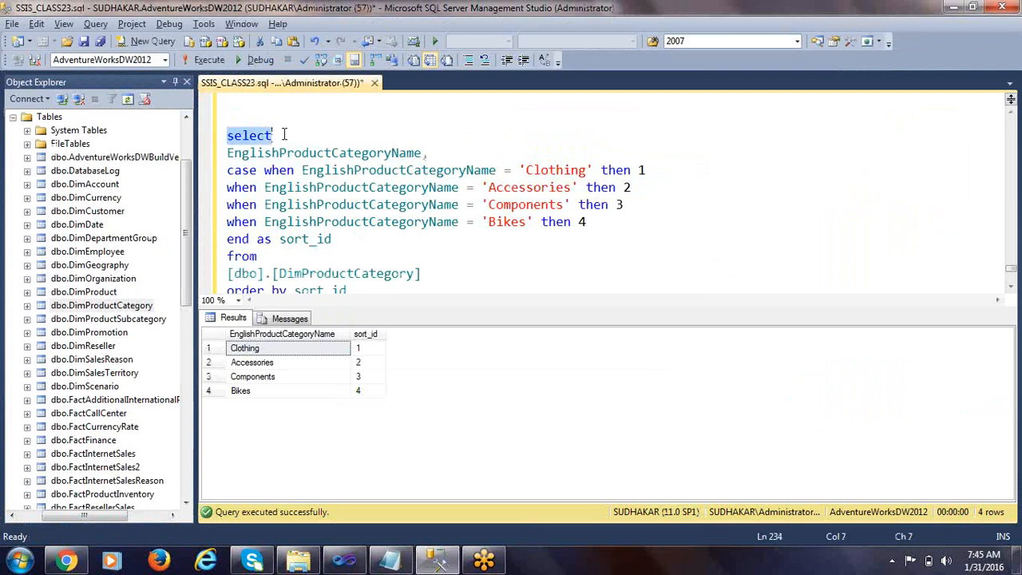
scroll(283, 157, "down", 2)
left_click_drag(353, 202, 226, 152)
scroll(332, 205, "up", 3)
scroll(332, 204, "down", 1)
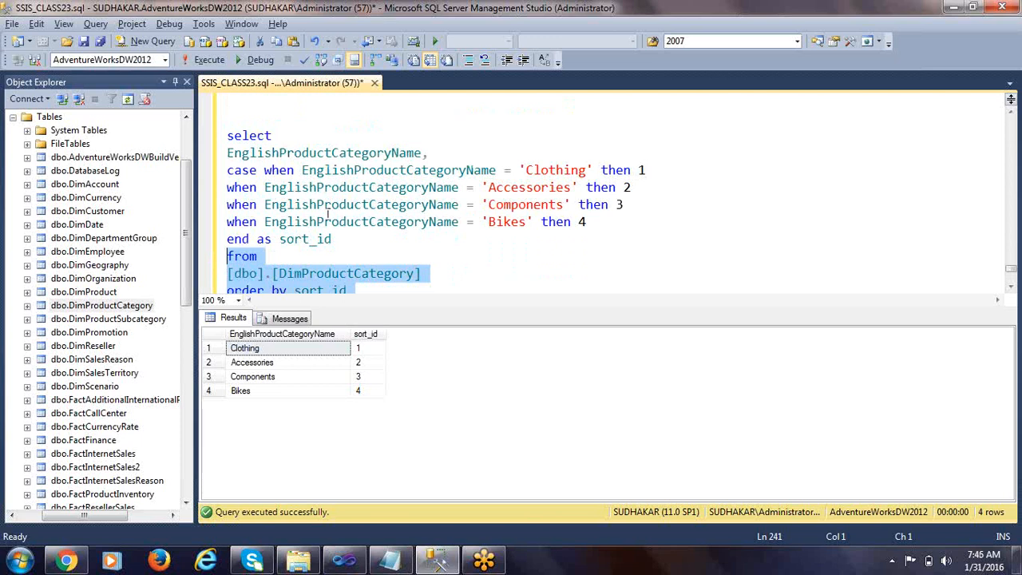
left_click_drag(249, 238, 228, 172)
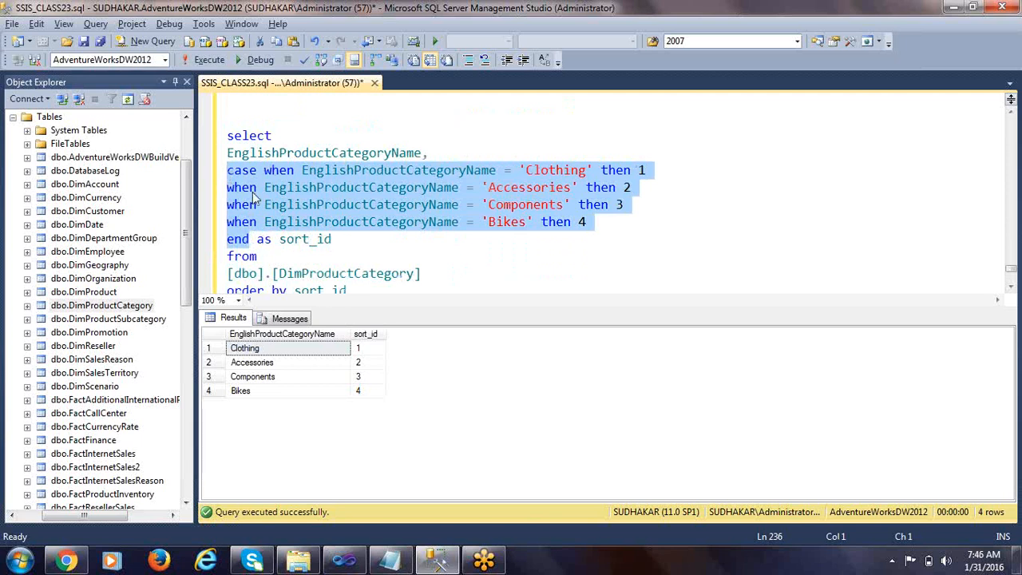
right_click(280, 182)
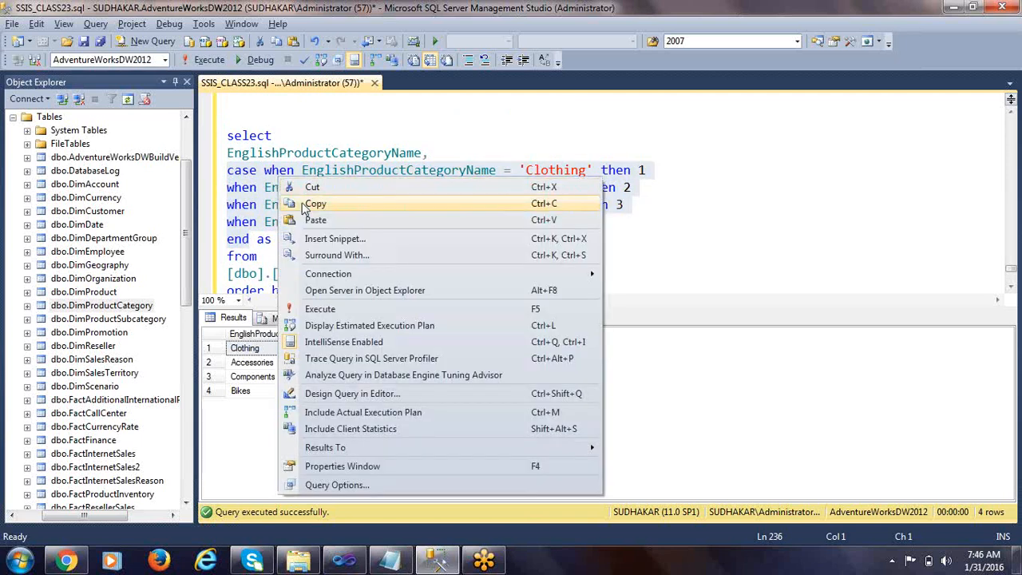
left_click(296, 205)
Back in Visual Studio, name the new calculation sort_id, paste the copied case expression as its expression, and create it.
key("alt+Tab")
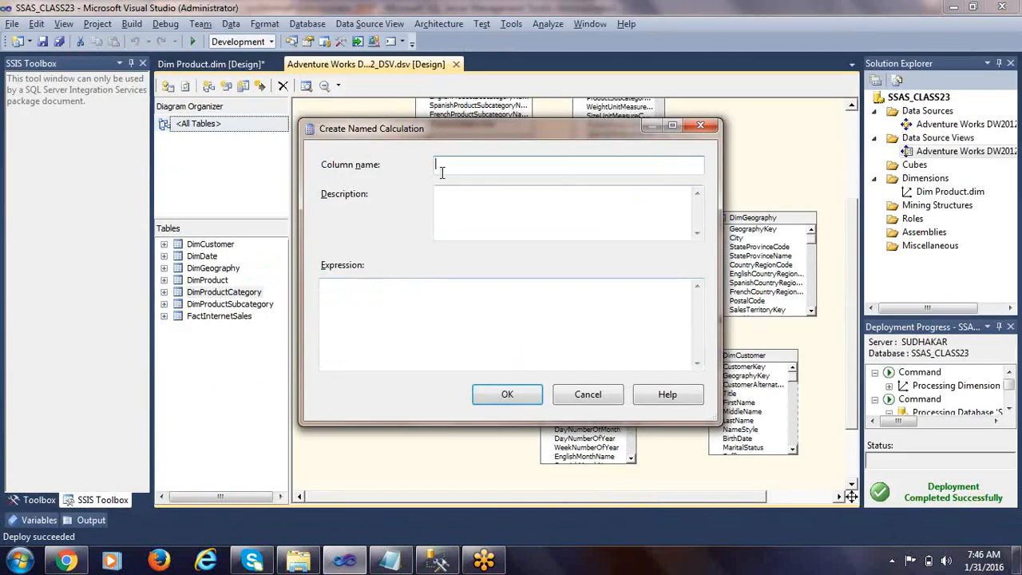
type("sort_id")
left_click(436, 302)
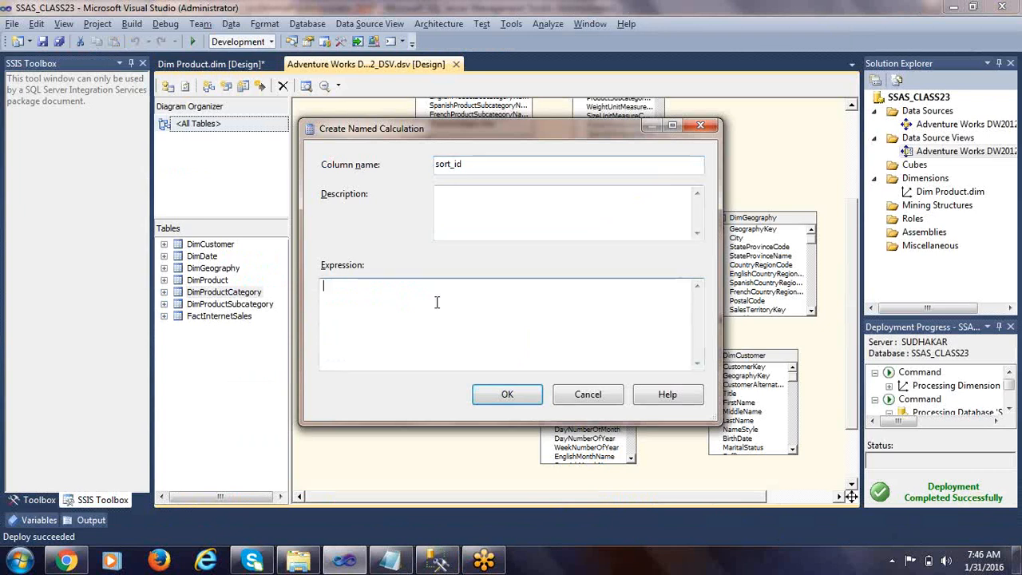
key("ctrl+v")
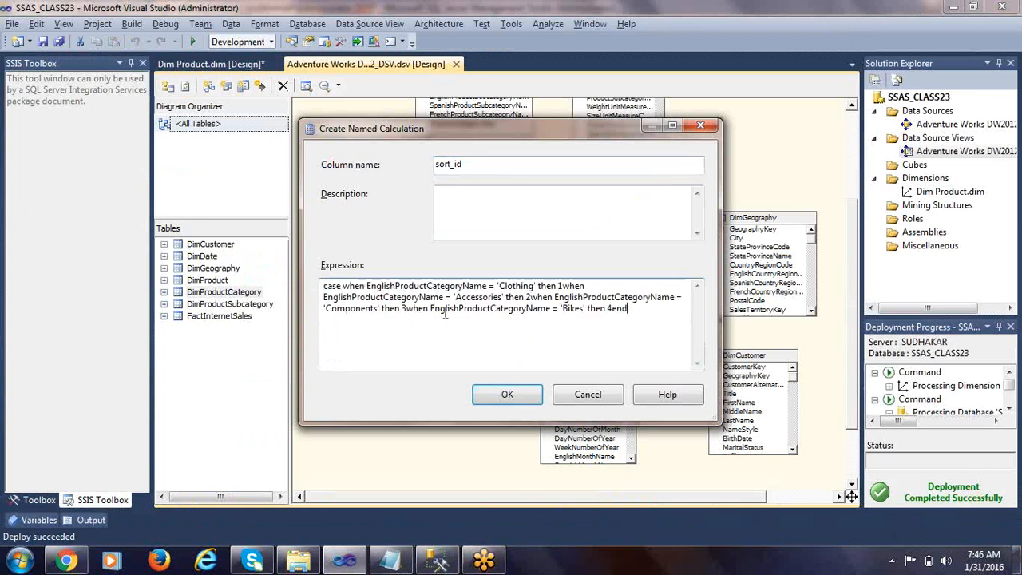
left_click(503, 394)
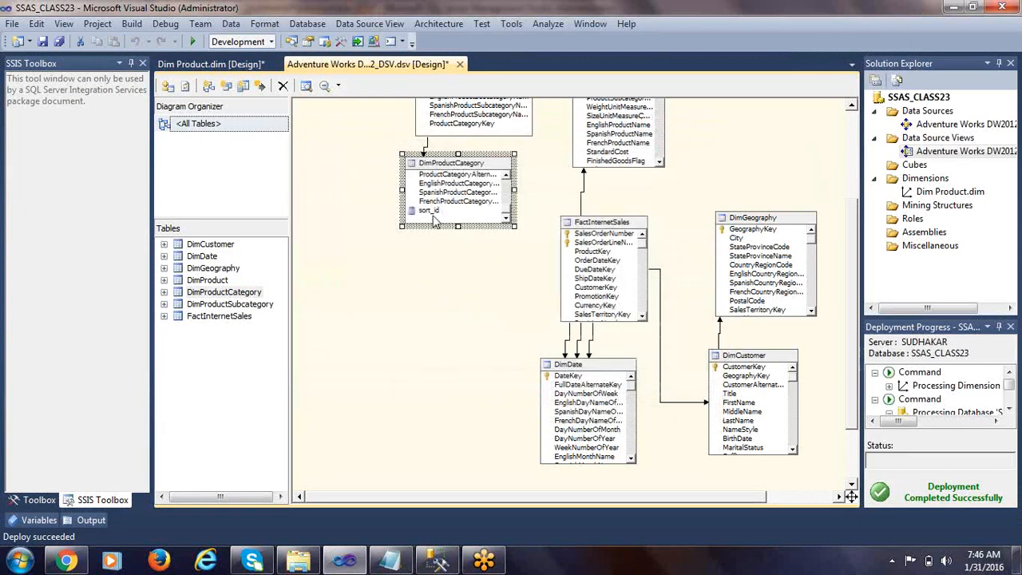
Explore the DimProductCategory table's data, check the sort_id value of each category, and close the data view.
left_click(432, 212)
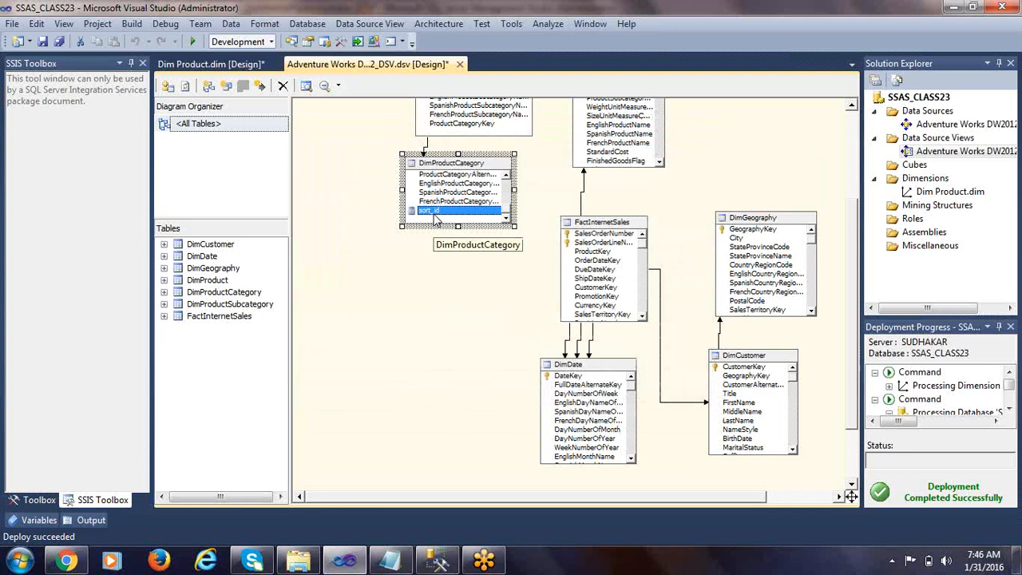
right_click(435, 218)
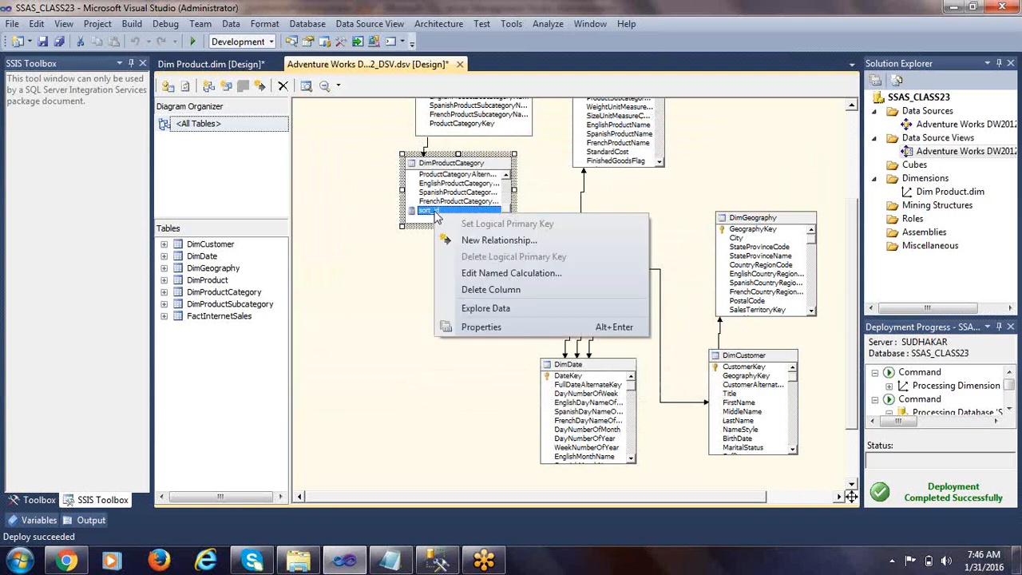
left_click(501, 305)
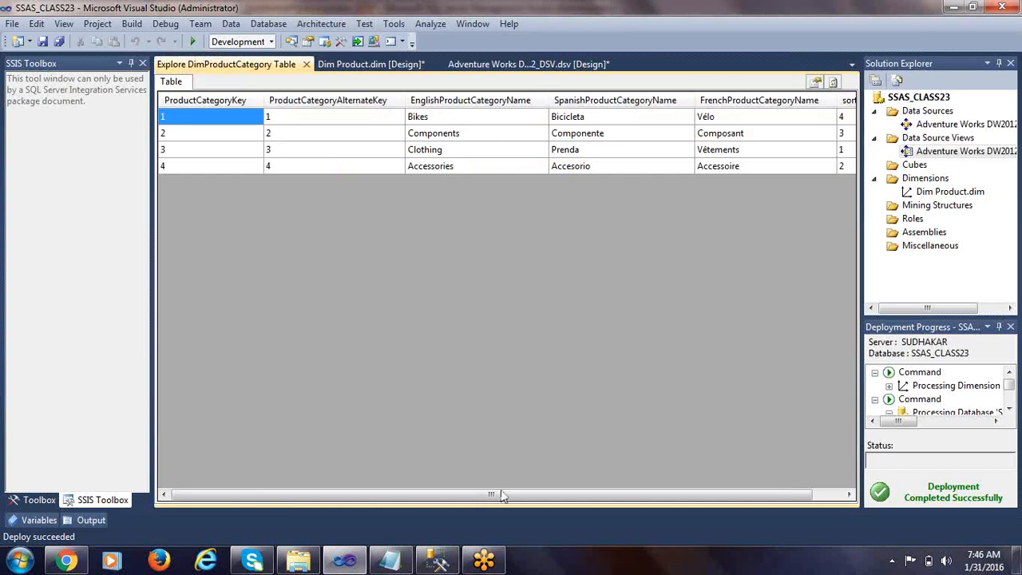
left_click_drag(501, 495, 581, 501)
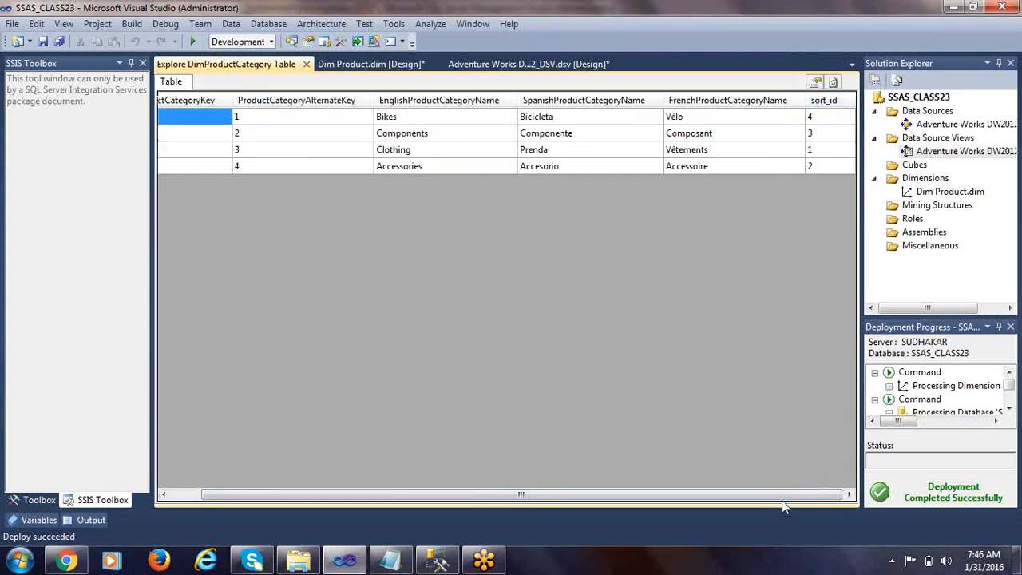
left_click(825, 118)
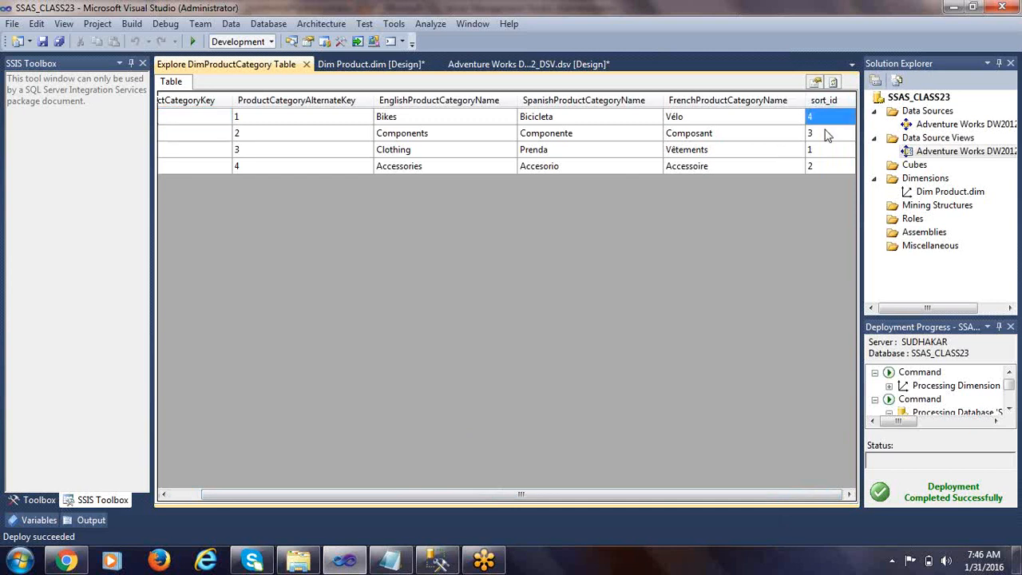
left_click(828, 134)
left_click(823, 153)
left_click(828, 117)
left_click(306, 64)
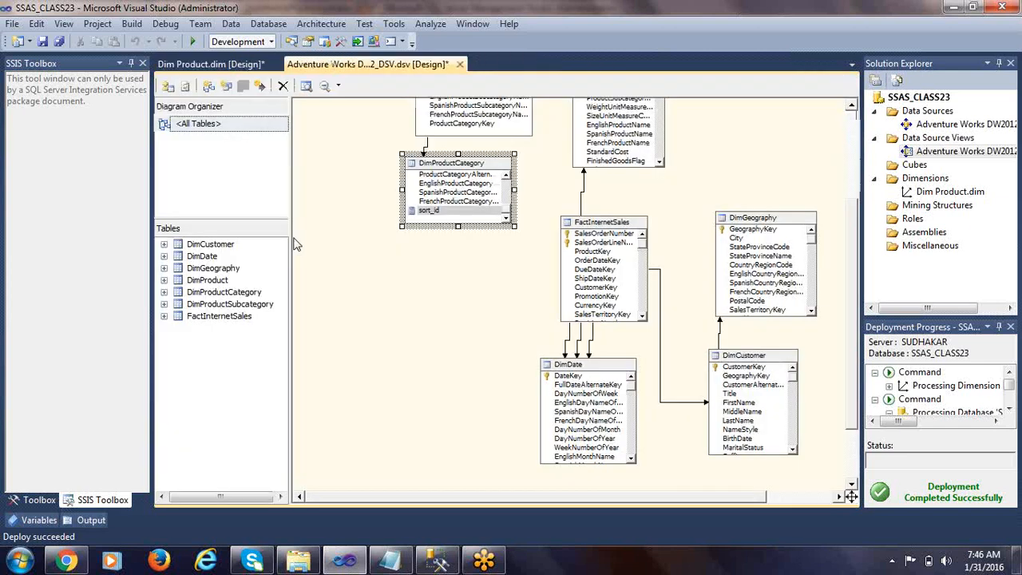
Return to the Dim Product dimension structure, reposition the DimProductCategory table in its data source view, and select the sort_id column.
left_click(217, 64)
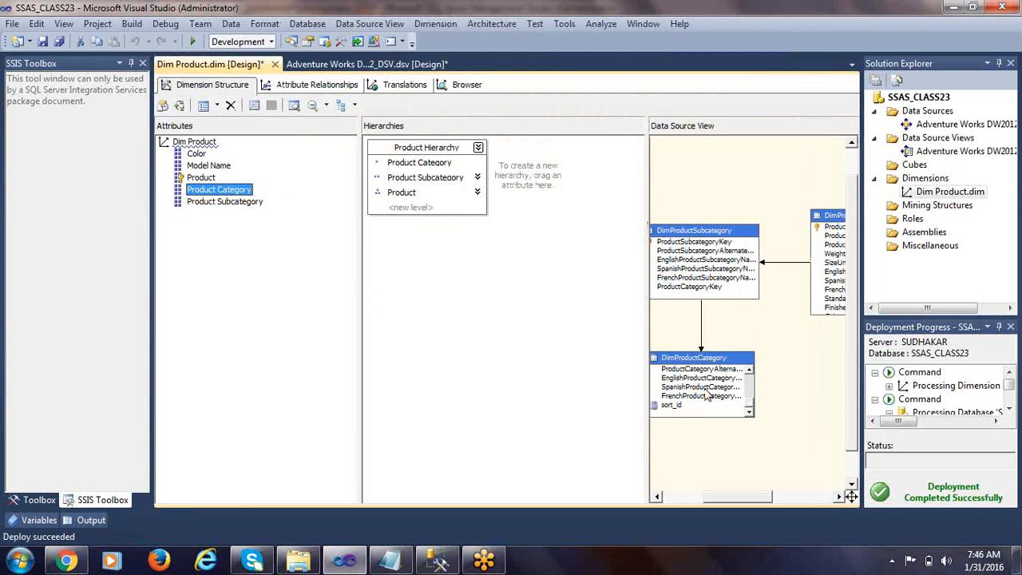
left_click(700, 361)
left_click_drag(700, 363, 721, 344)
left_click(697, 387)
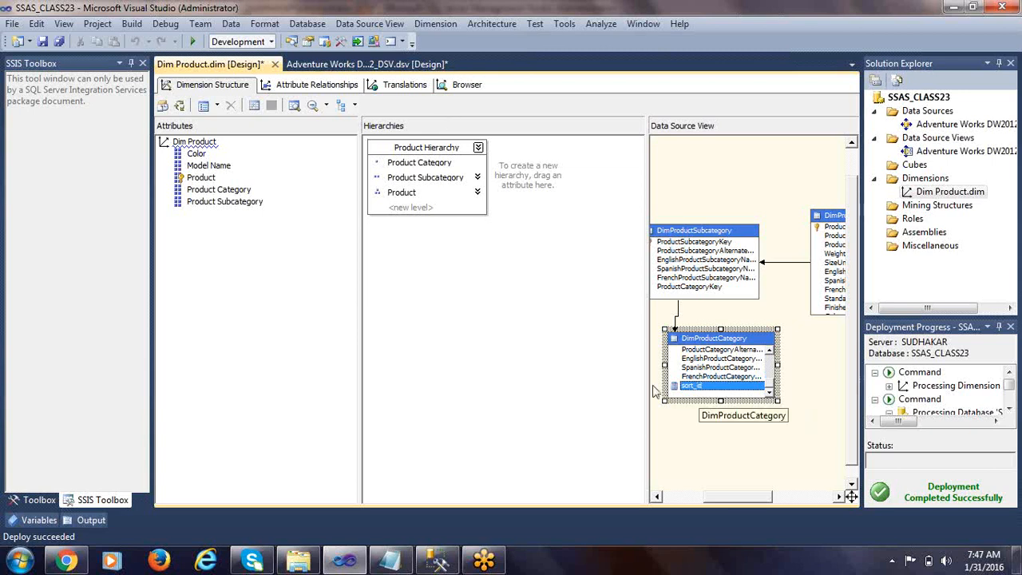
left_click(322, 87)
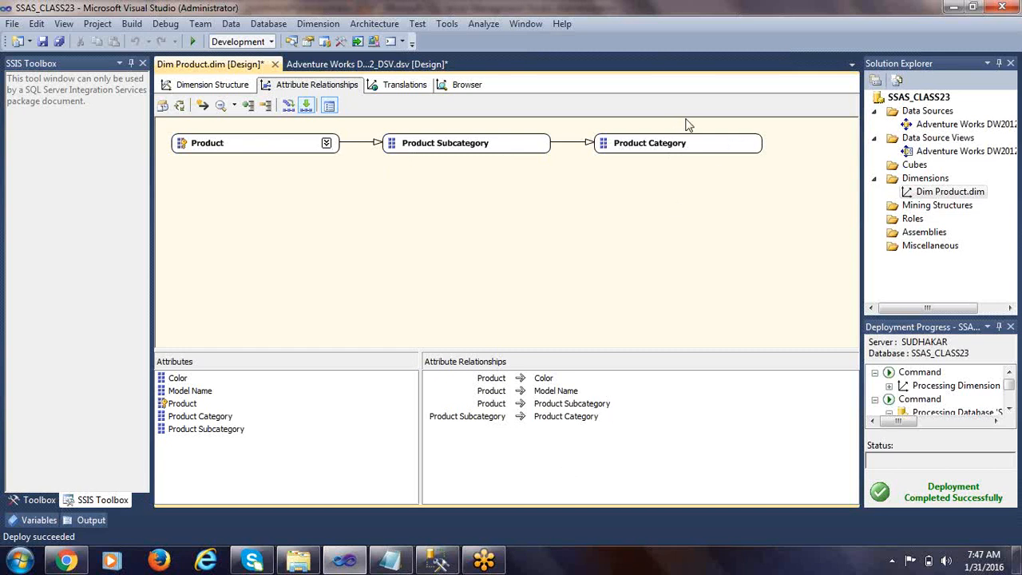
right_click(692, 148)
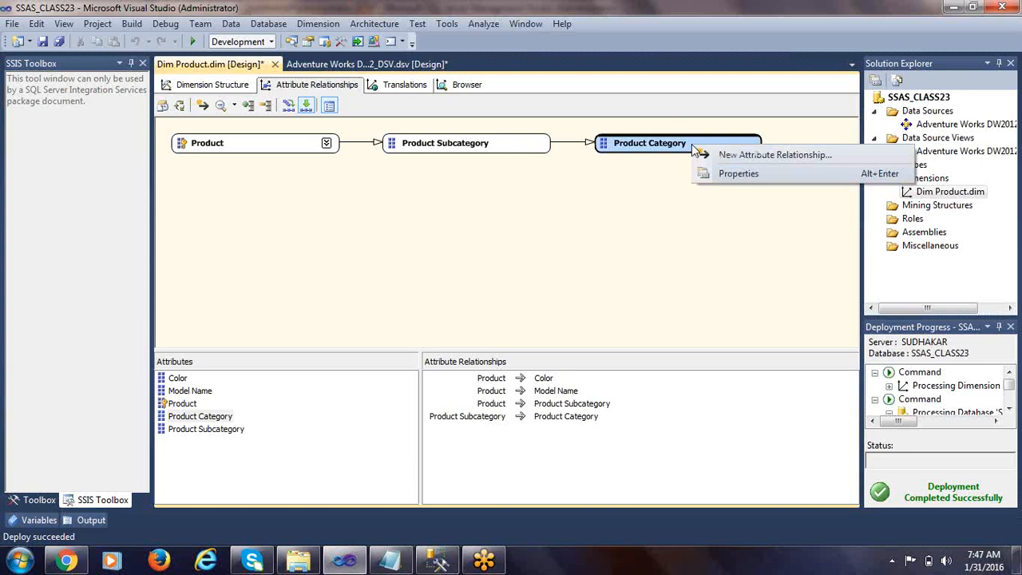
left_click(764, 157)
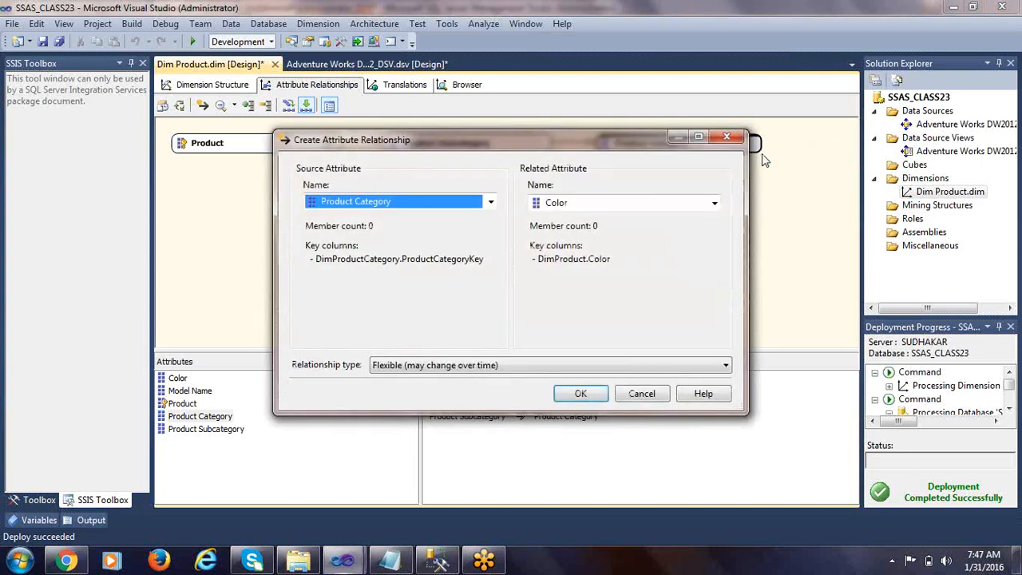
left_click(572, 206)
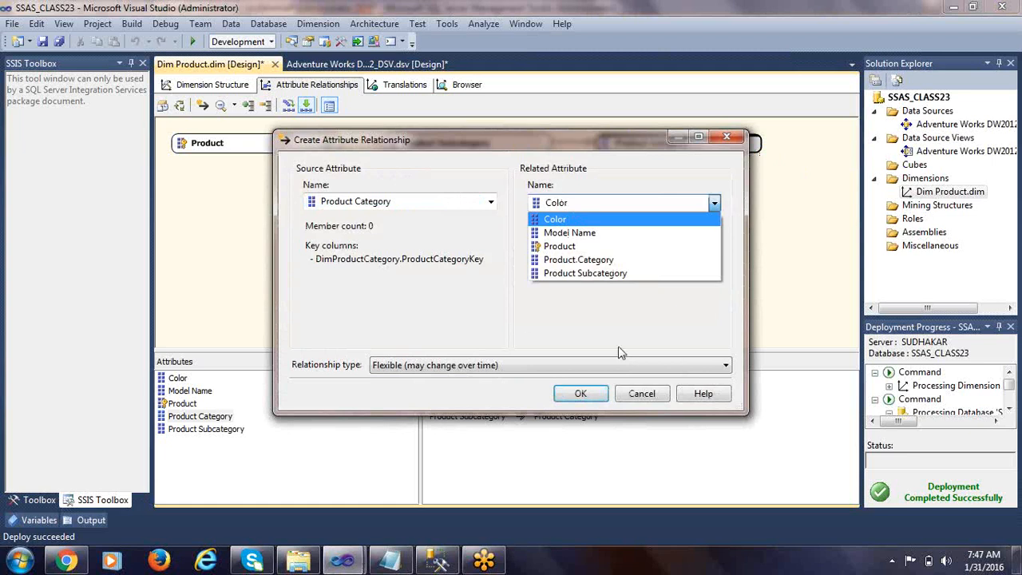
left_click(637, 393)
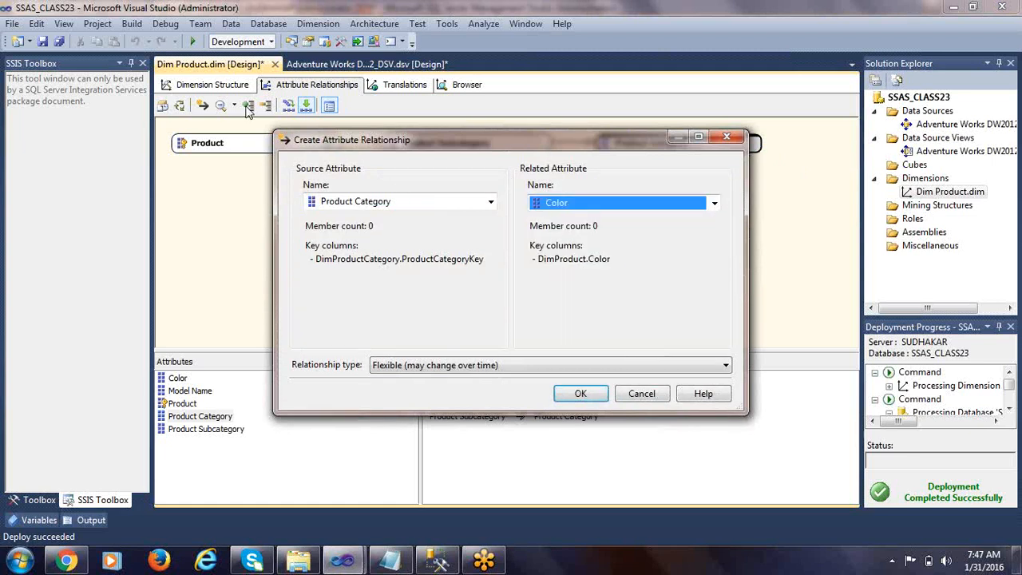
left_click(637, 394)
Add the sort_id column of DimProductCategory to the Dim Product attributes in the dimension structure.
left_click(206, 85)
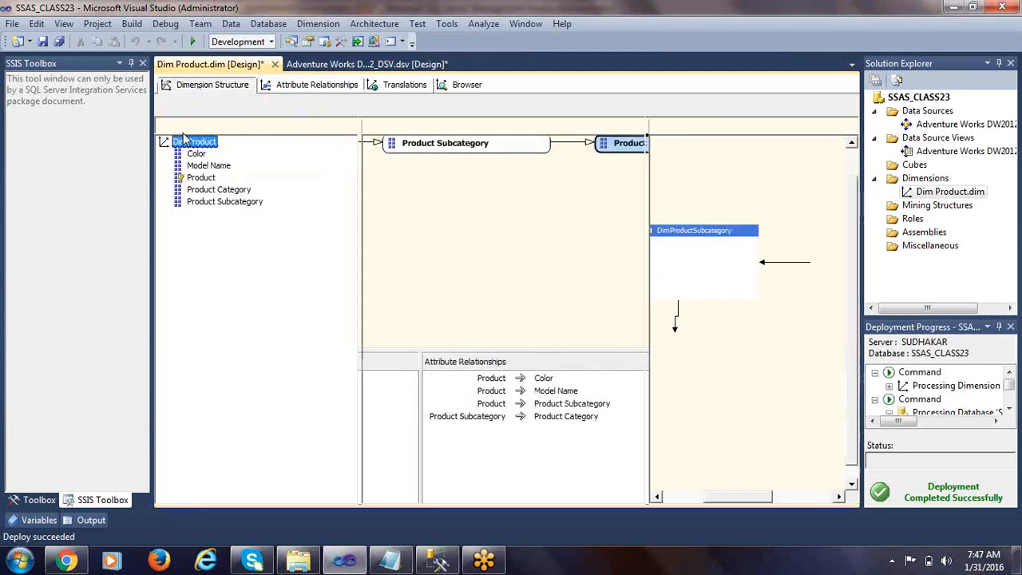
left_click_drag(691, 388, 217, 225)
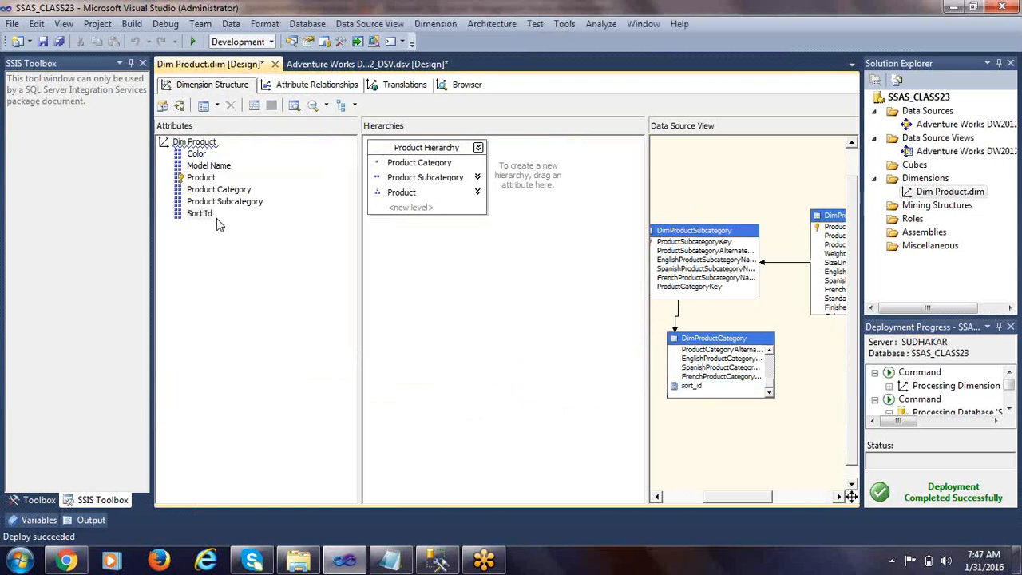
left_click(200, 222)
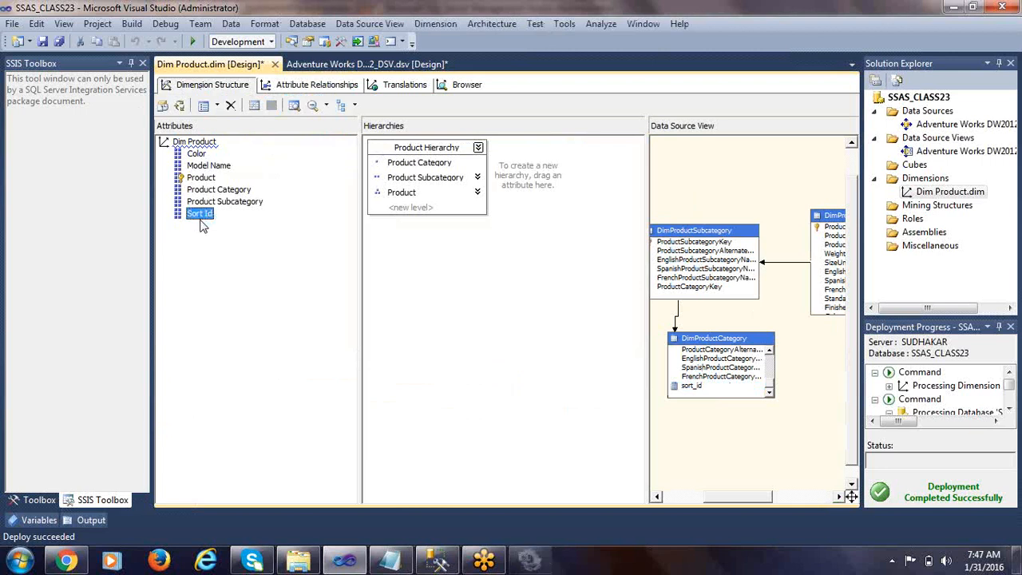
Create a flexible attribute relationship with Product Category as the source attribute and Sort Id as the related attribute.
left_click(322, 88)
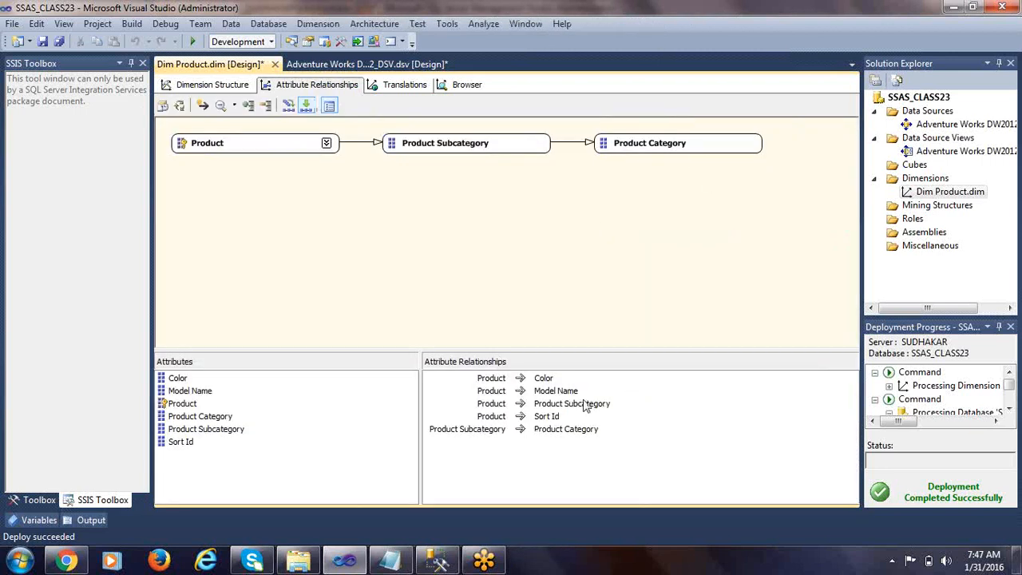
left_click(697, 155)
right_click(696, 154)
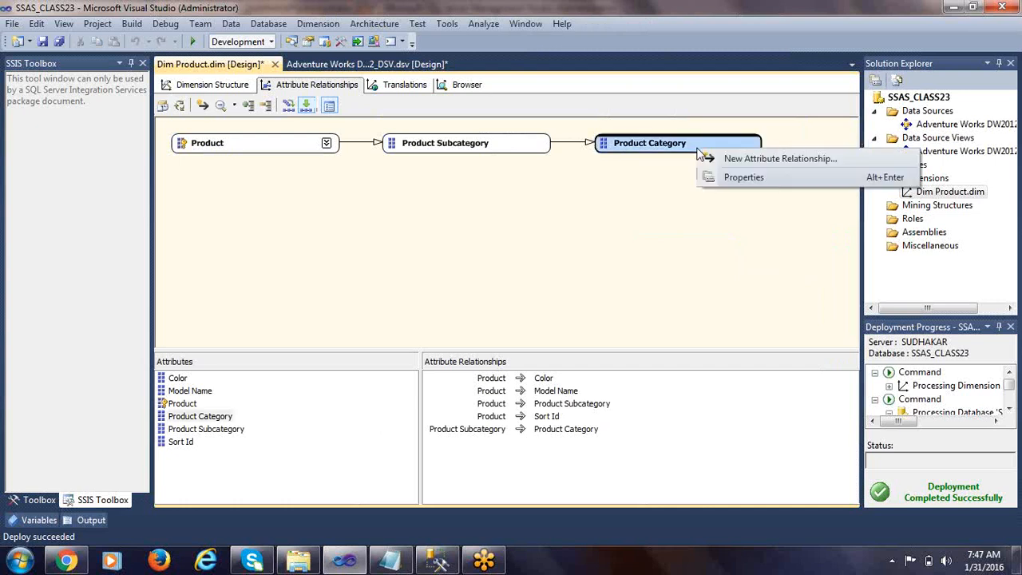
left_click(771, 159)
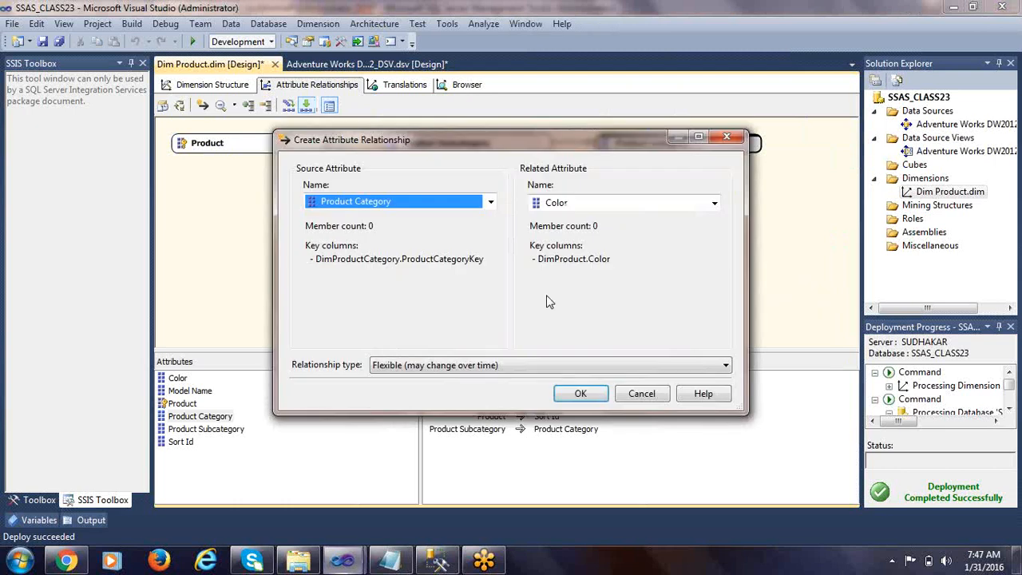
left_click(607, 206)
left_click(571, 288)
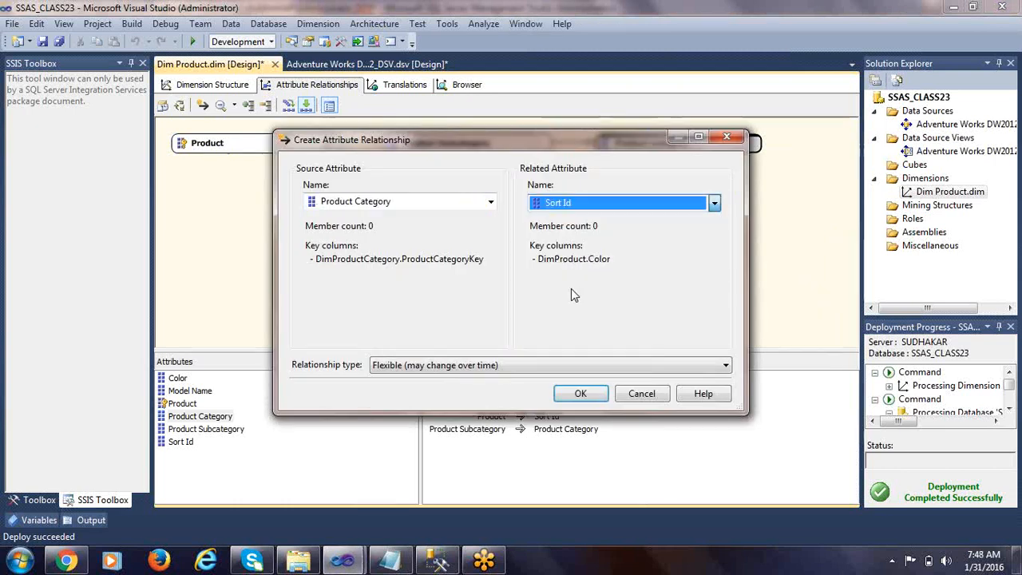
left_click(584, 394)
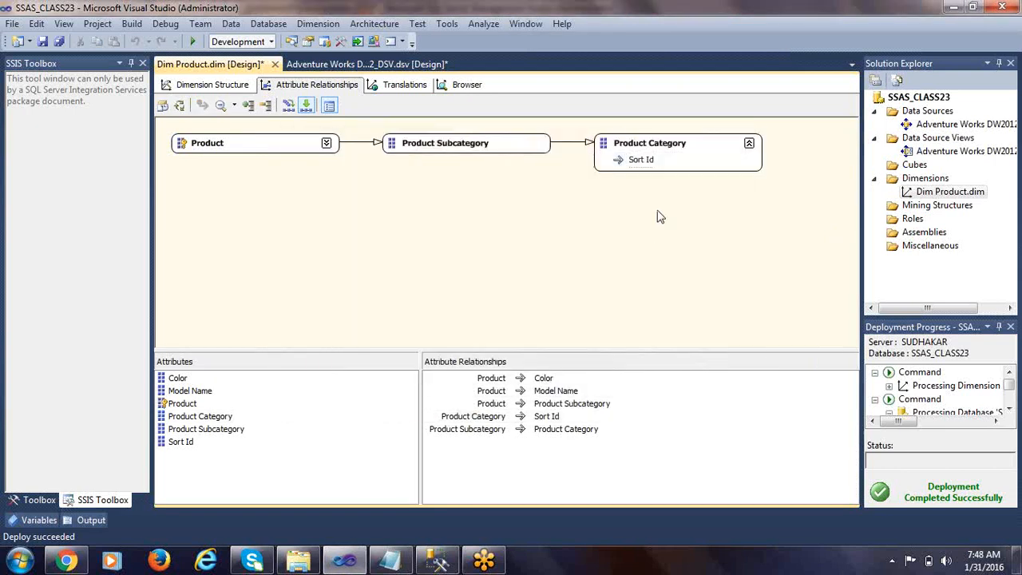
left_click(650, 164)
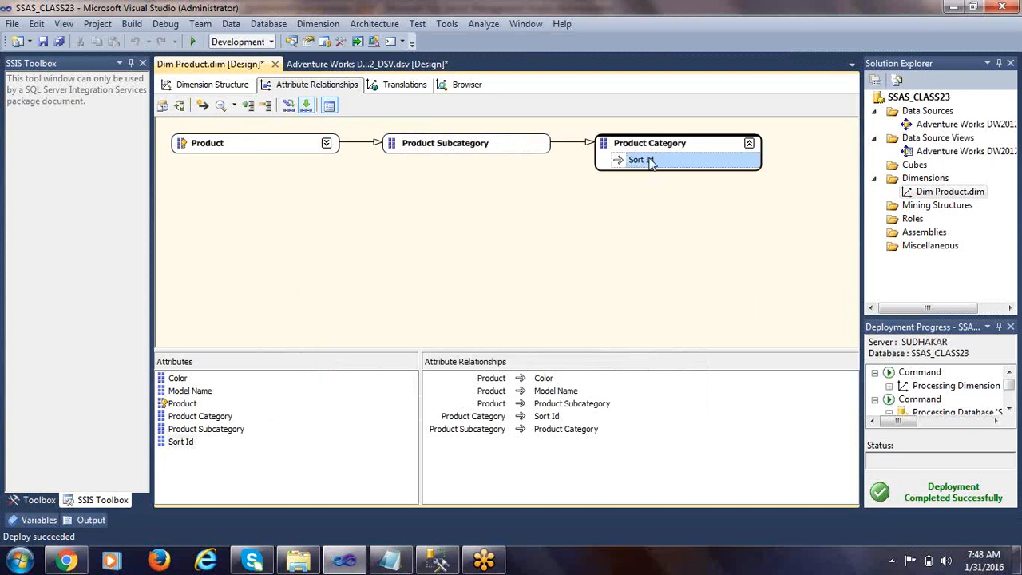
Set the Product Category attribute's OrderBy property to AttributeKey and its OrderByAttribute to Sort Id.
left_click(214, 88)
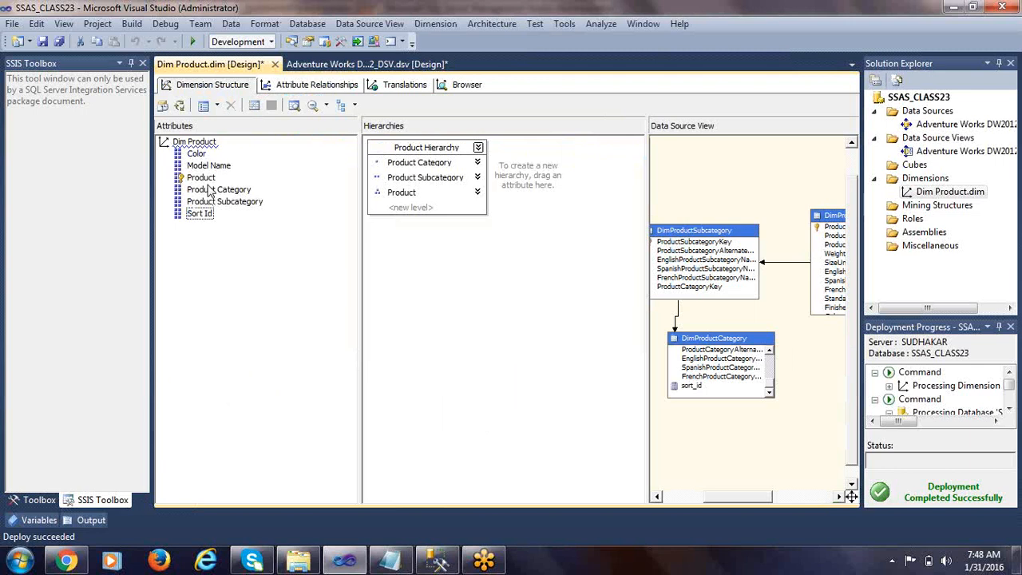
right_click(216, 191)
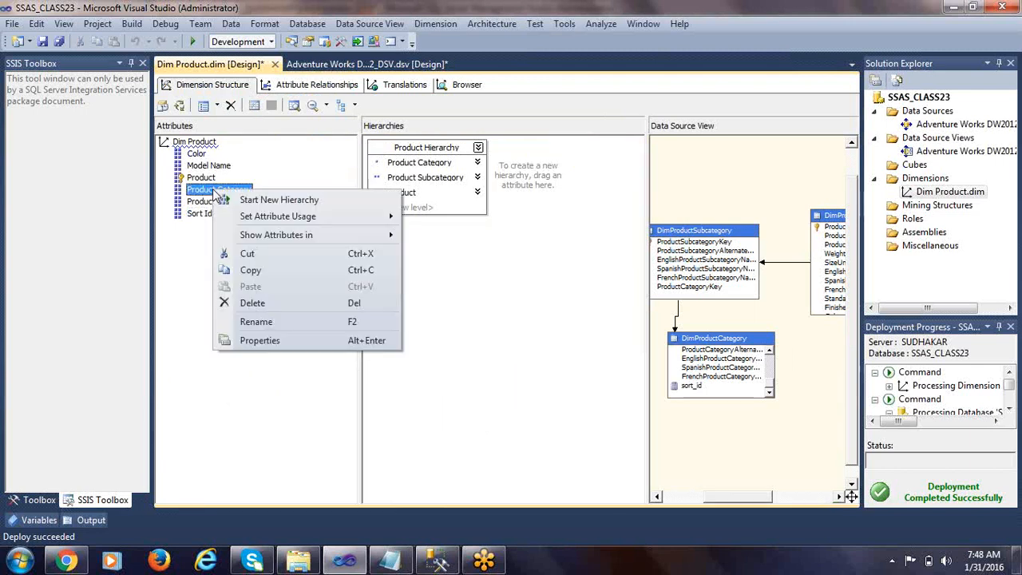
left_click(256, 342)
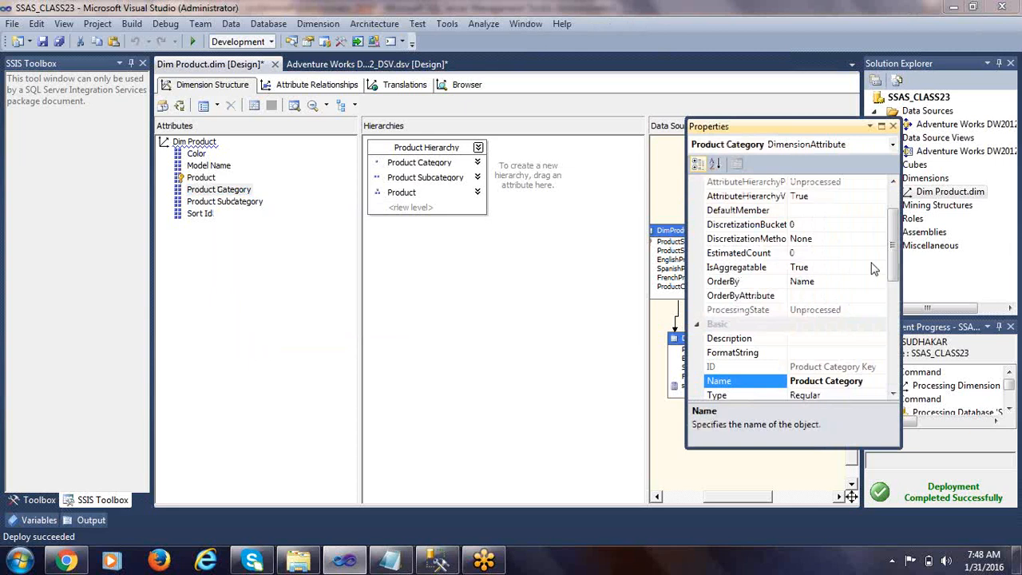
left_click_drag(893, 261, 893, 248)
left_click(808, 324)
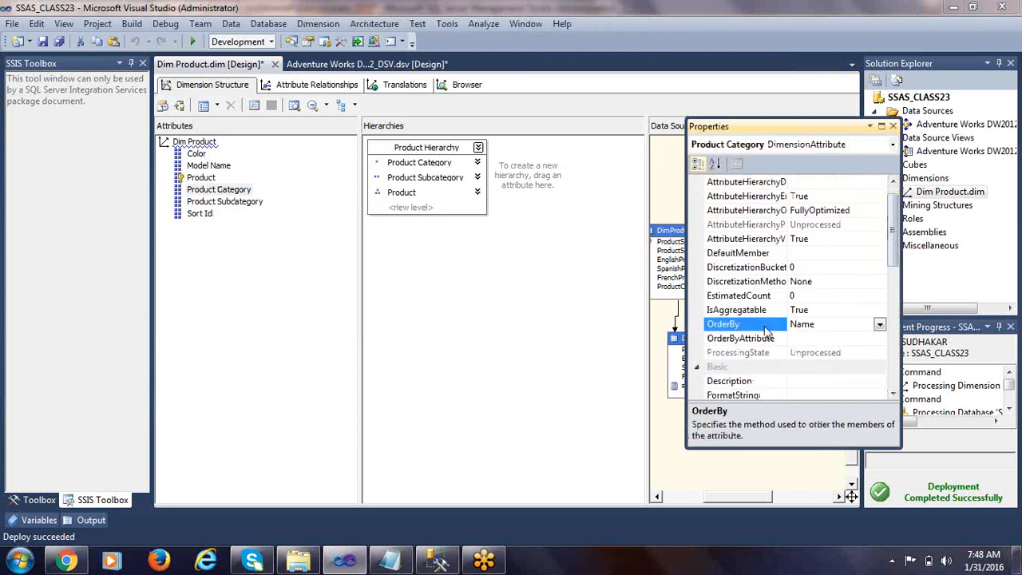
left_click(879, 326)
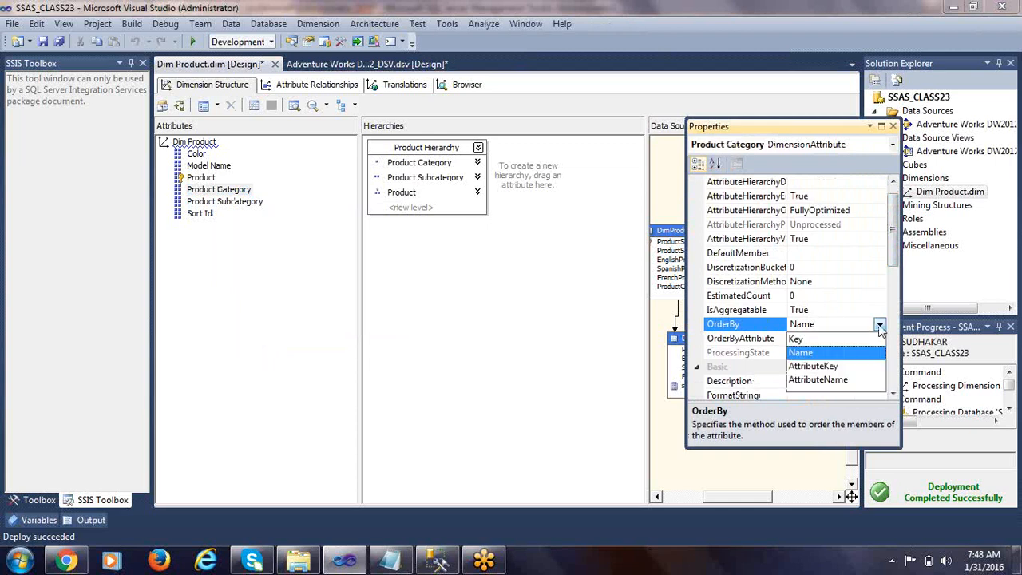
left_click(809, 366)
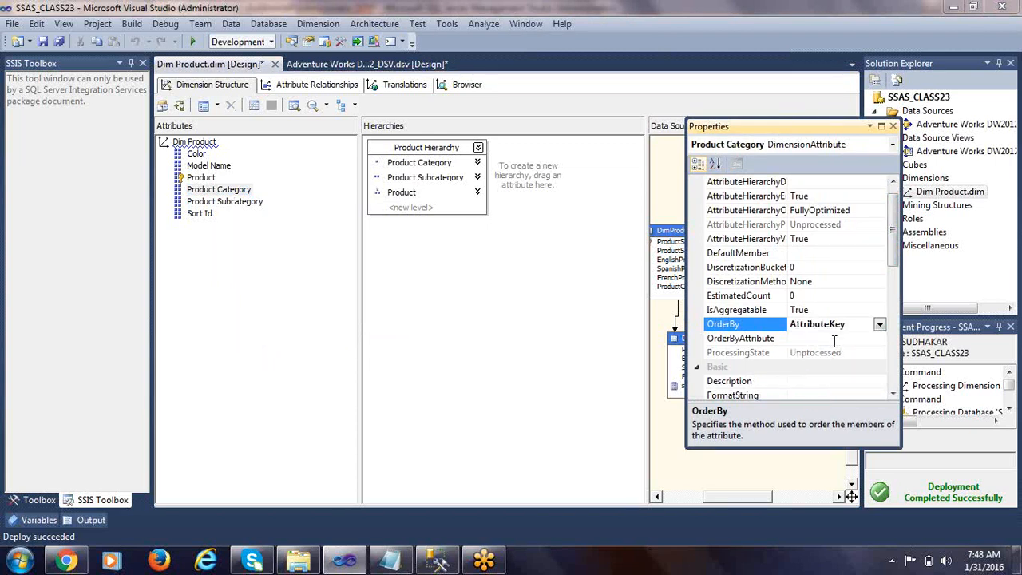
left_click(767, 341)
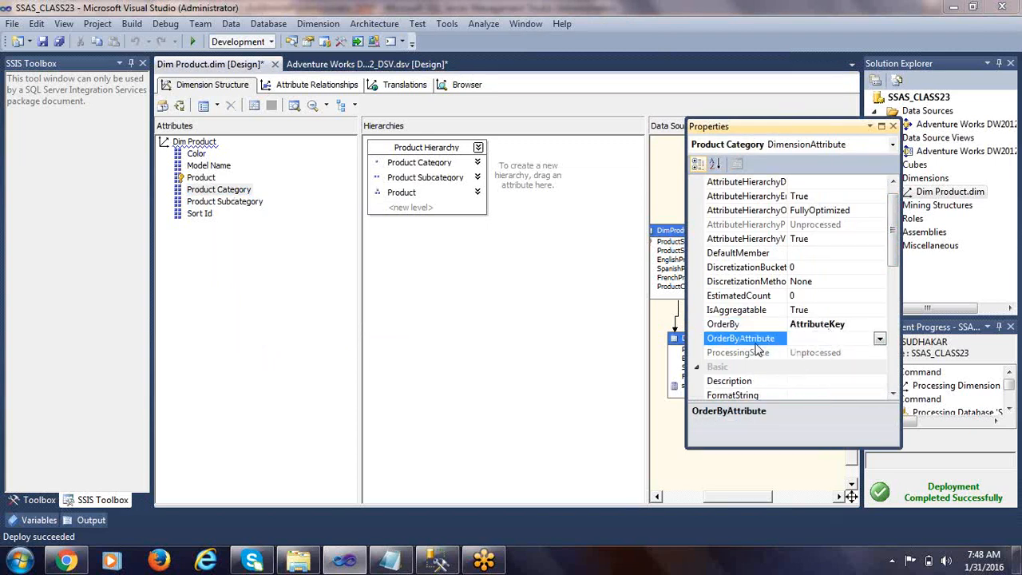
left_click(879, 339)
left_click(806, 367)
Check Product Category's relationship to Sort Id and its OrderByAttribute setting, and close the attribute's properties.
left_click(303, 88)
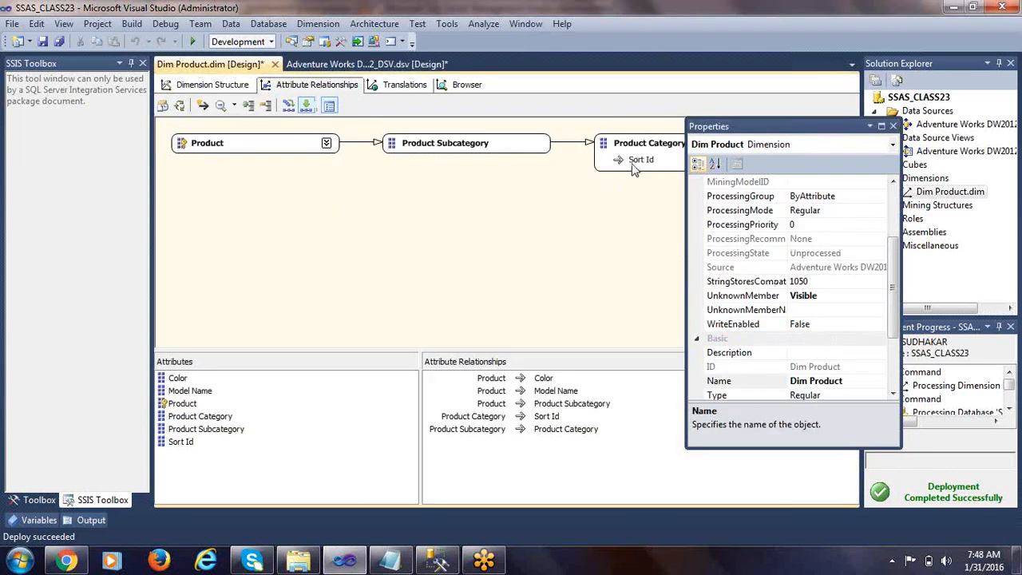
left_click(212, 88)
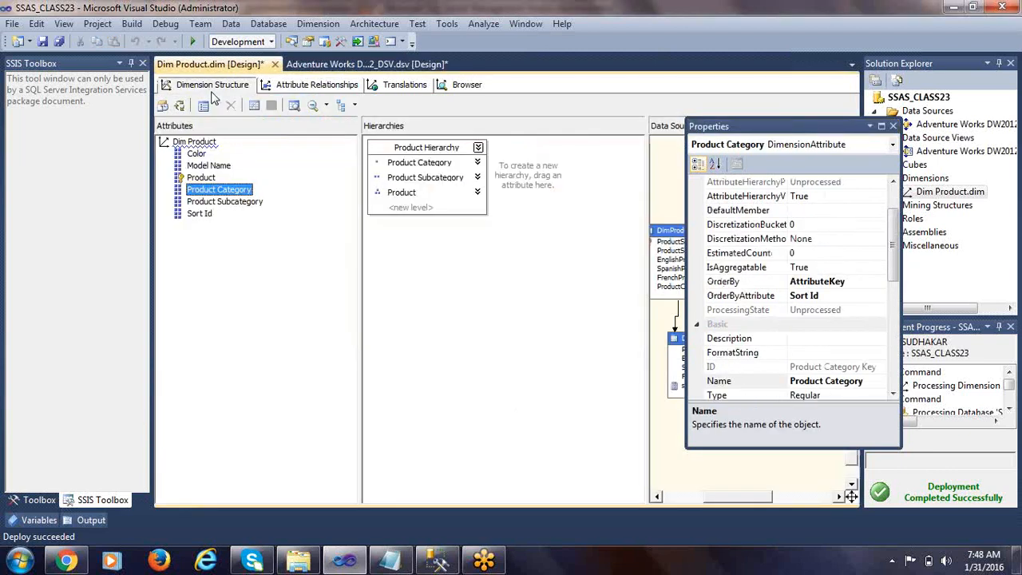
left_click(847, 296)
left_click(879, 296)
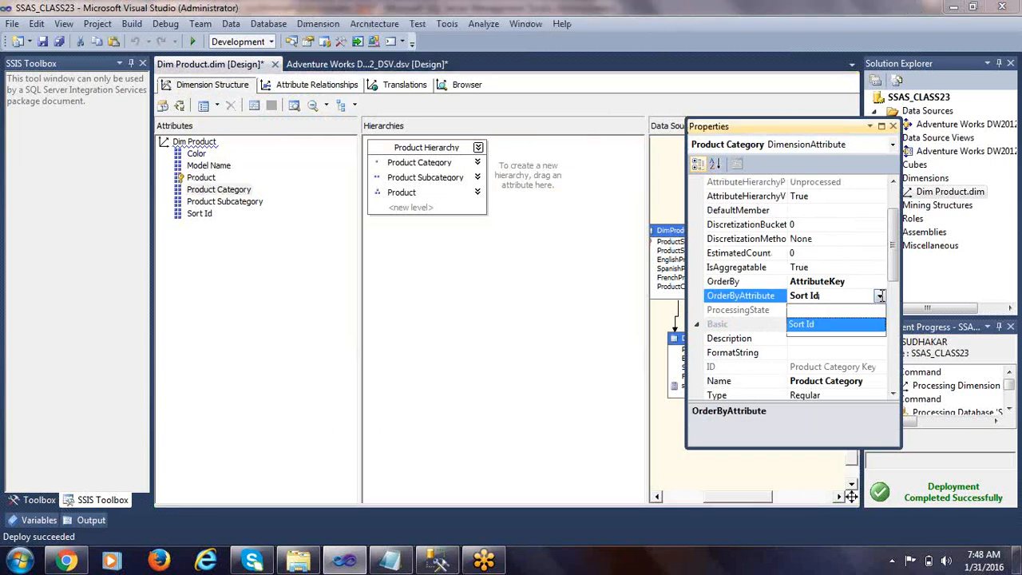
left_click(468, 335)
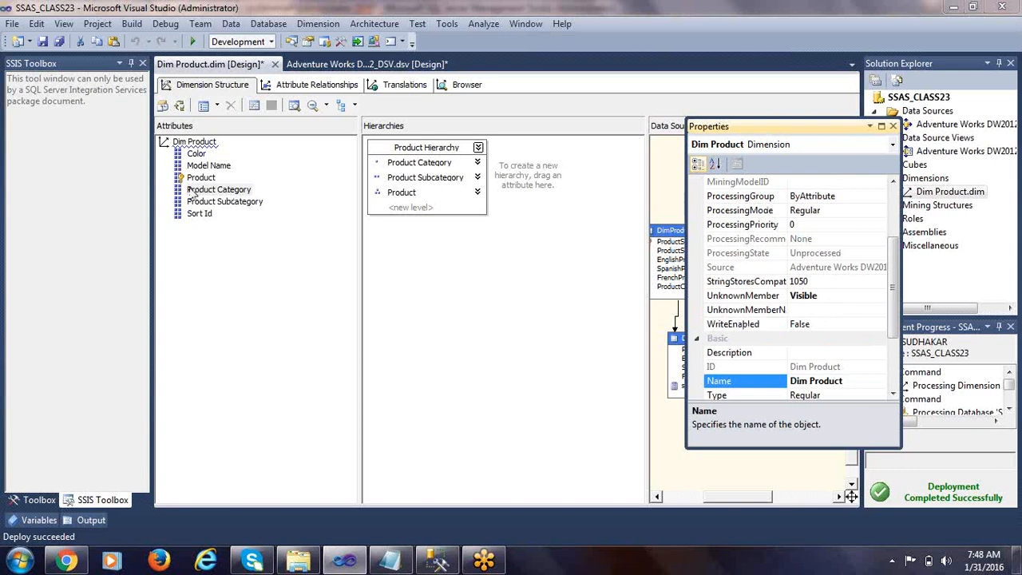
left_click(200, 192)
left_click(843, 297)
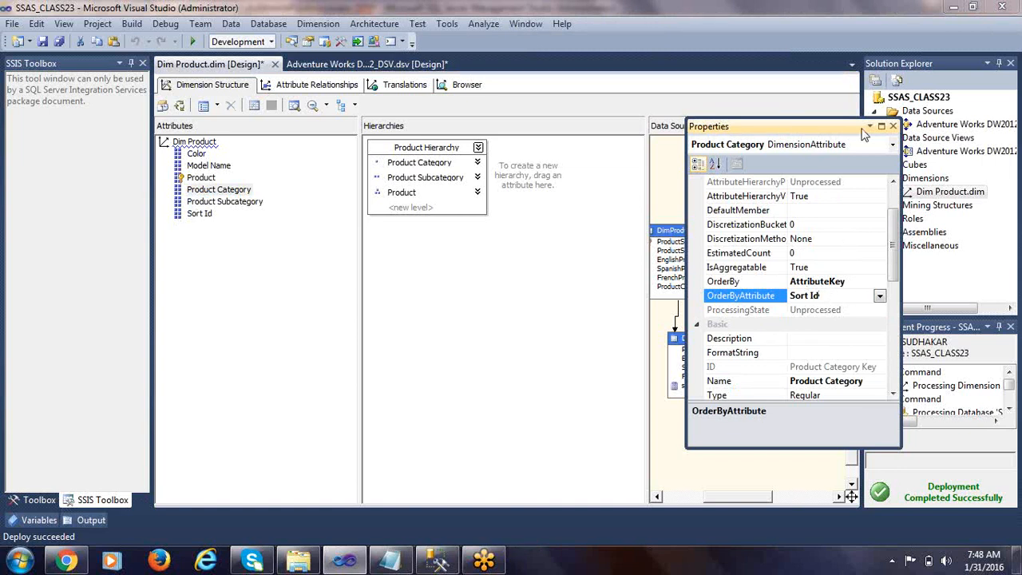
left_click(893, 126)
Deploy the SSAS_CLASS23 project and reconnect the Dim Product browser to inspect the Product Category members in Product Hierarchy.
right_click(931, 97)
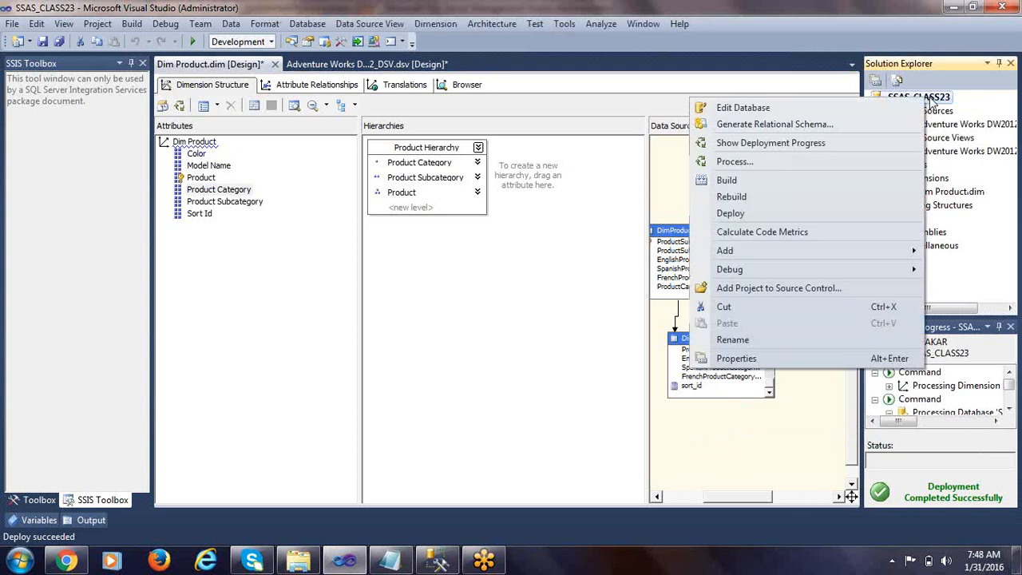
left_click(747, 214)
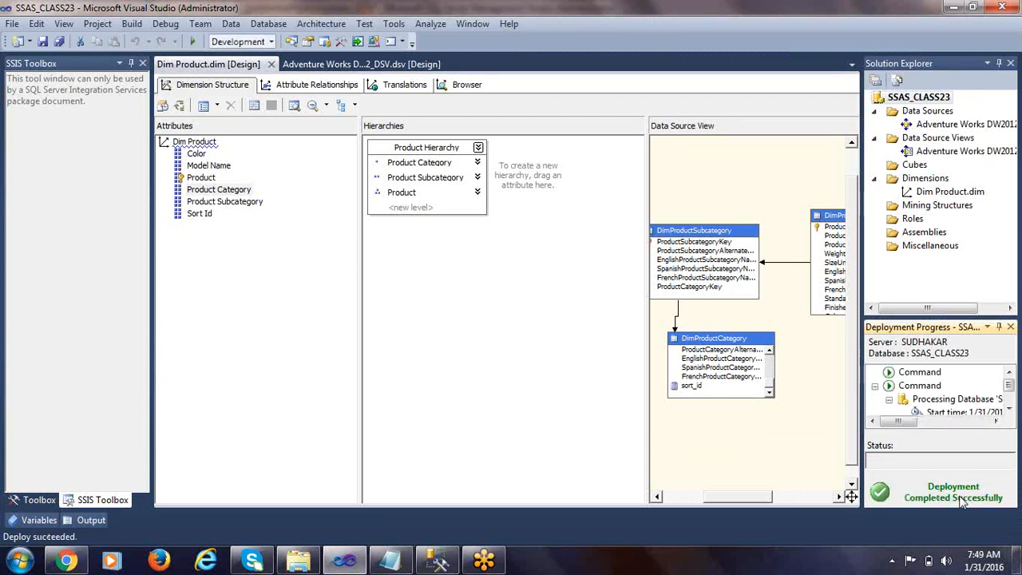
left_click(469, 86)
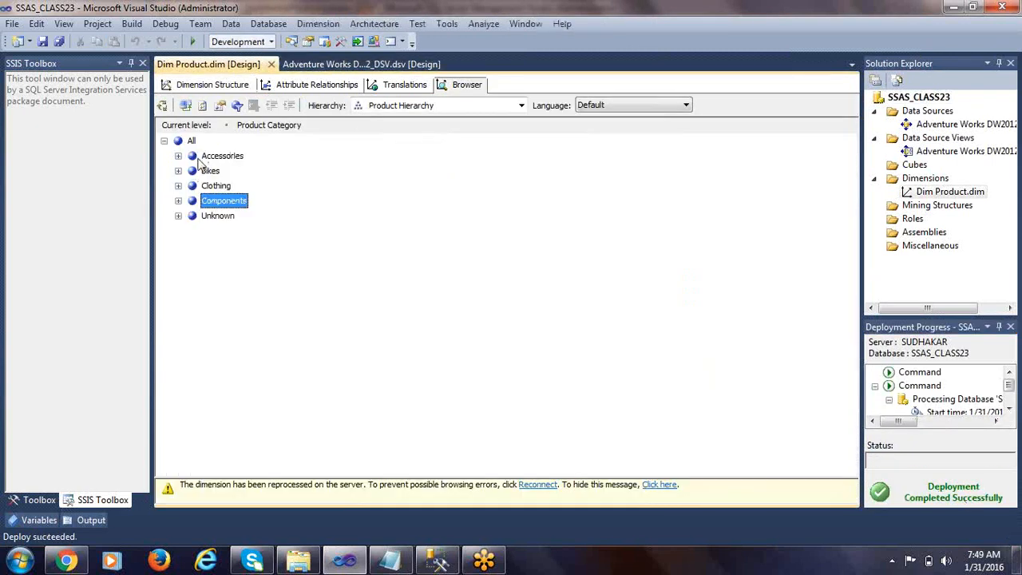
left_click(184, 106)
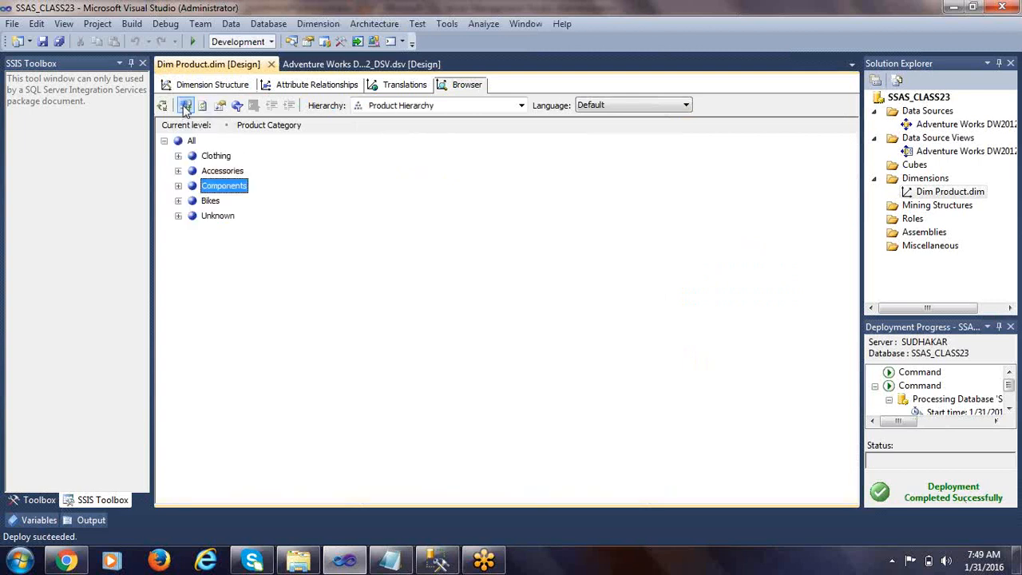
left_click(221, 159)
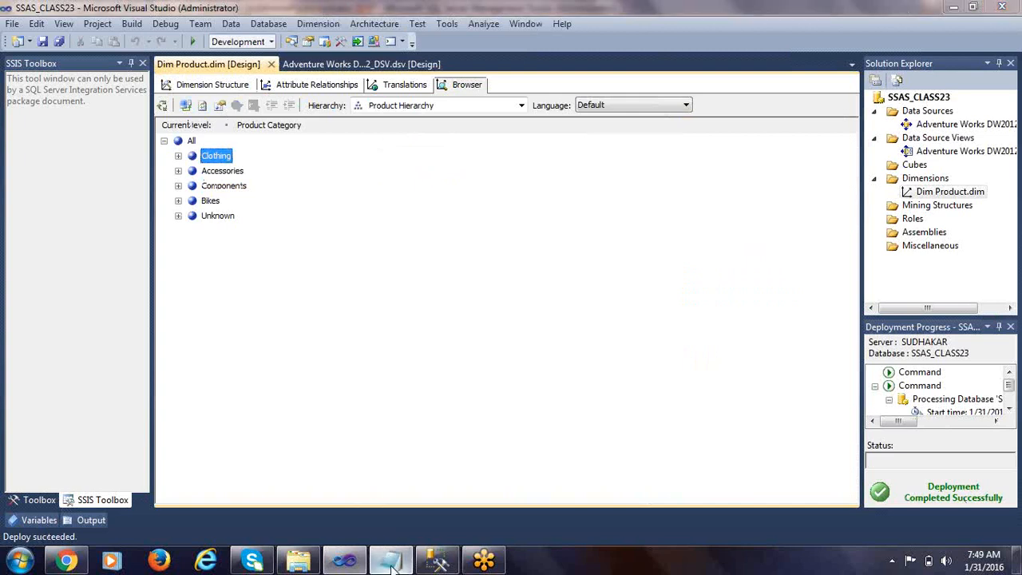
Switch to the Notepad notes, highlight the four category order entries one by one, and return to the Dim Product browser.
left_click(391, 563)
double_click(180, 162)
double_click(185, 183)
double_click(187, 203)
double_click(190, 225)
key("alt+Tab")
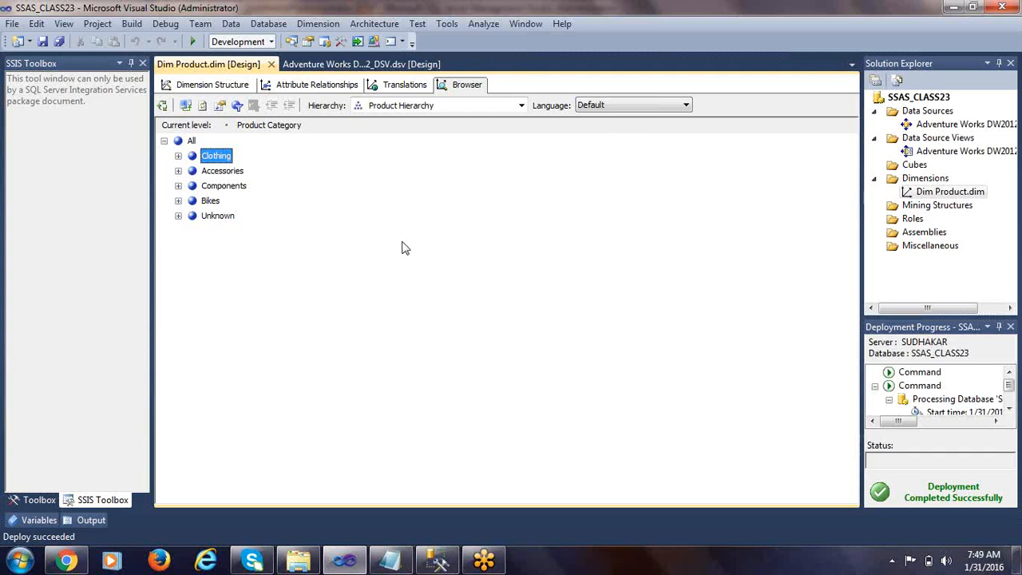
Examine the Product, Product Subcategory and Product Category attribute relationships and the matching levels of Product Hierarchy.
left_click(304, 88)
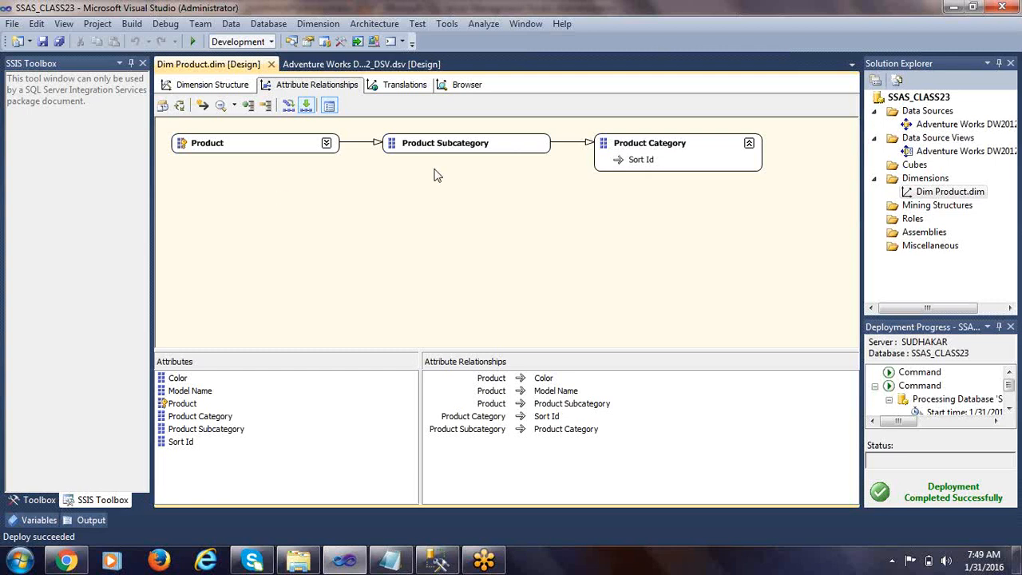
left_click(679, 154)
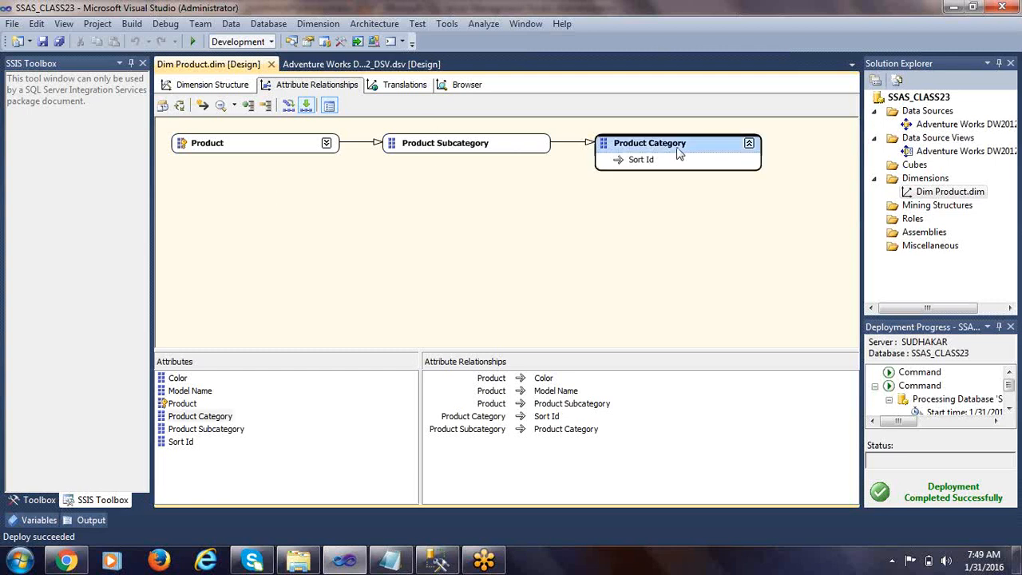
left_click(491, 151)
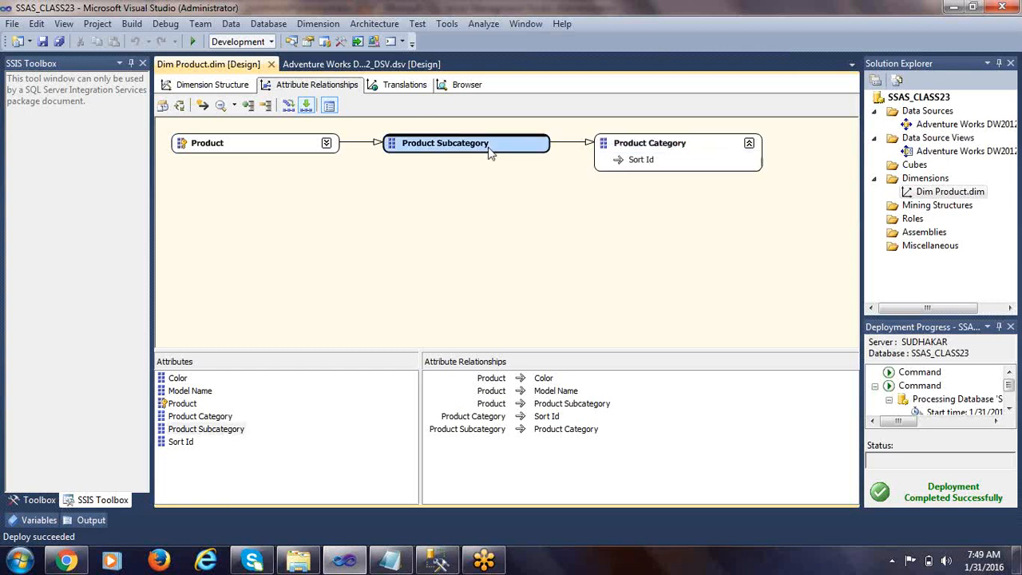
left_click(233, 151)
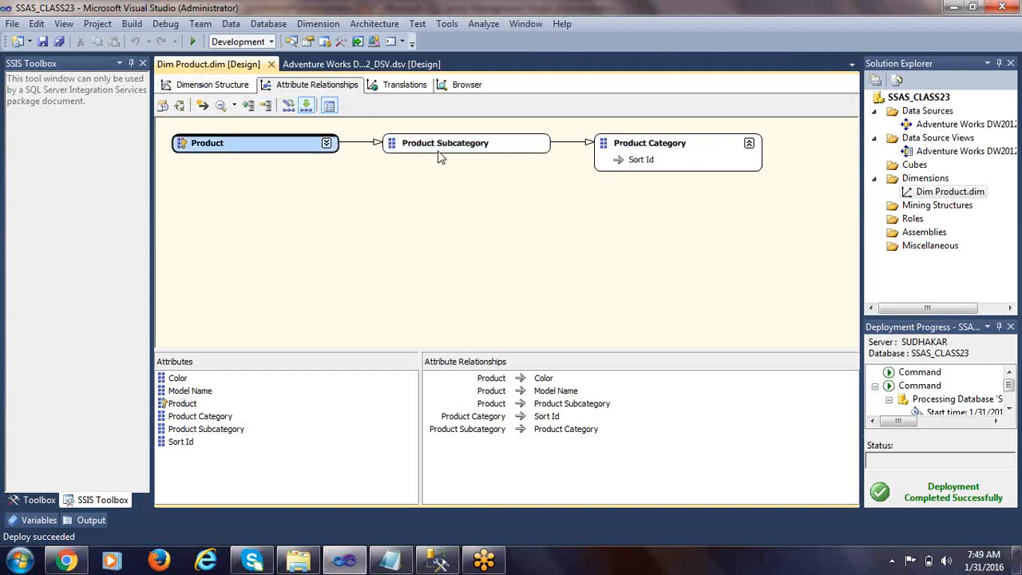
left_click(210, 85)
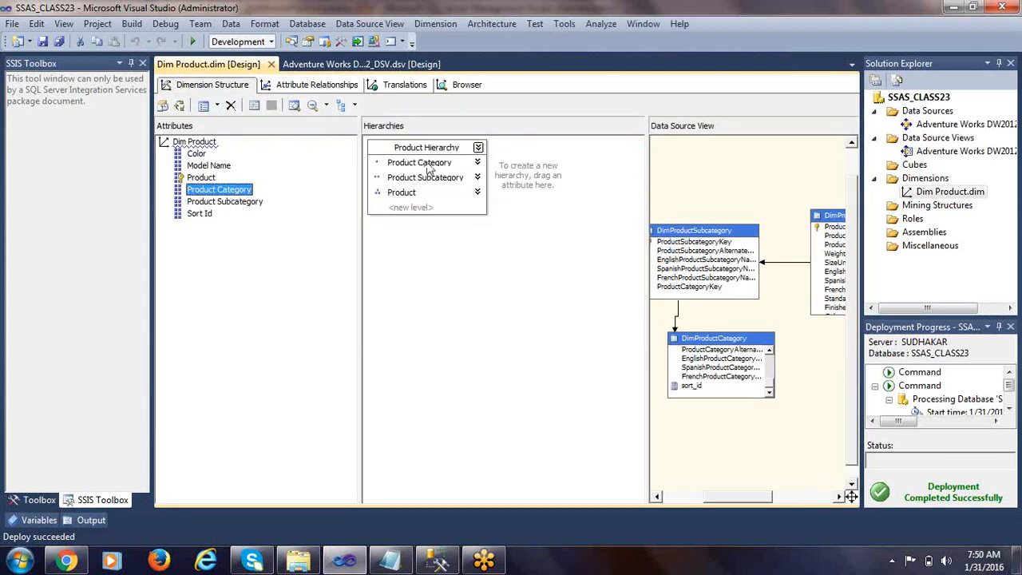
left_click(429, 167)
left_click(431, 183)
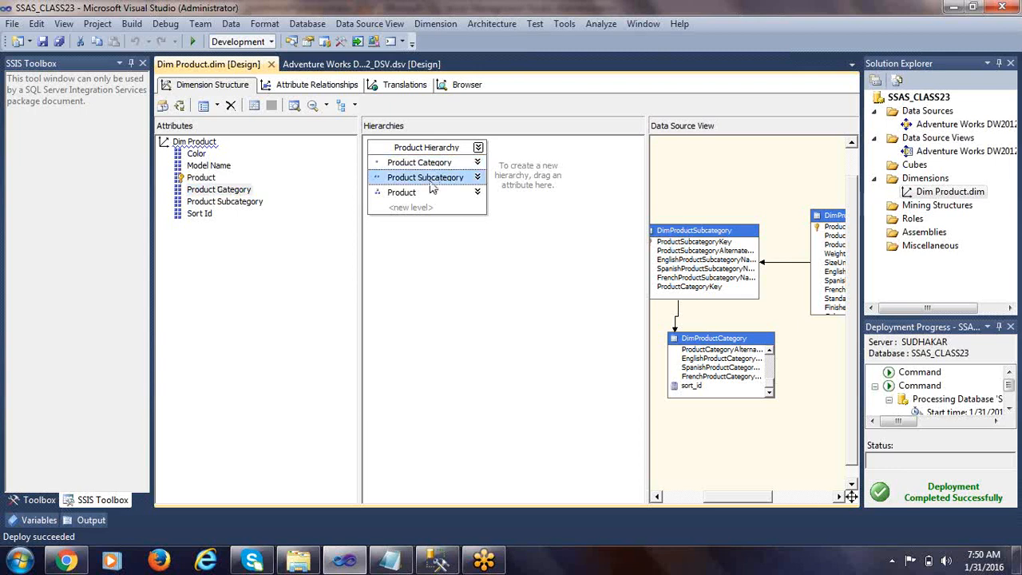
left_click(412, 195)
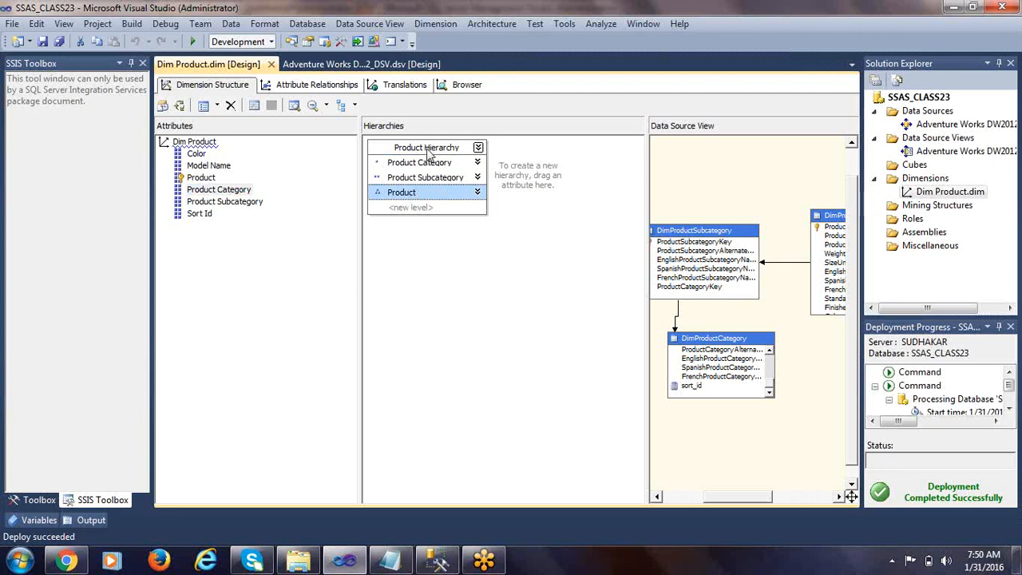
Review the attribute relationship chain from Product through Product Subcategory to Product Category, including the related Sort Id attribute.
left_click(317, 85)
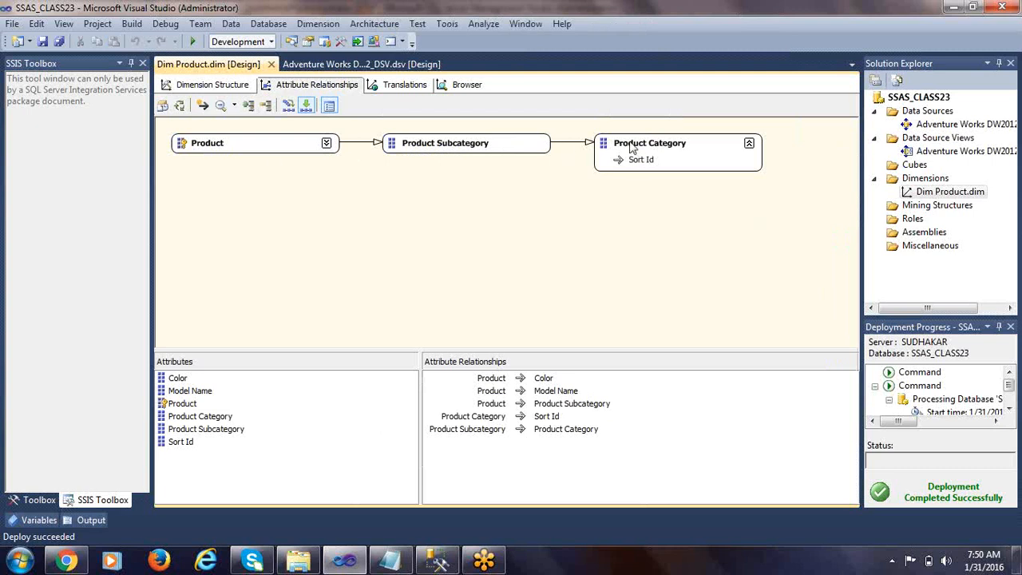
left_click(287, 149)
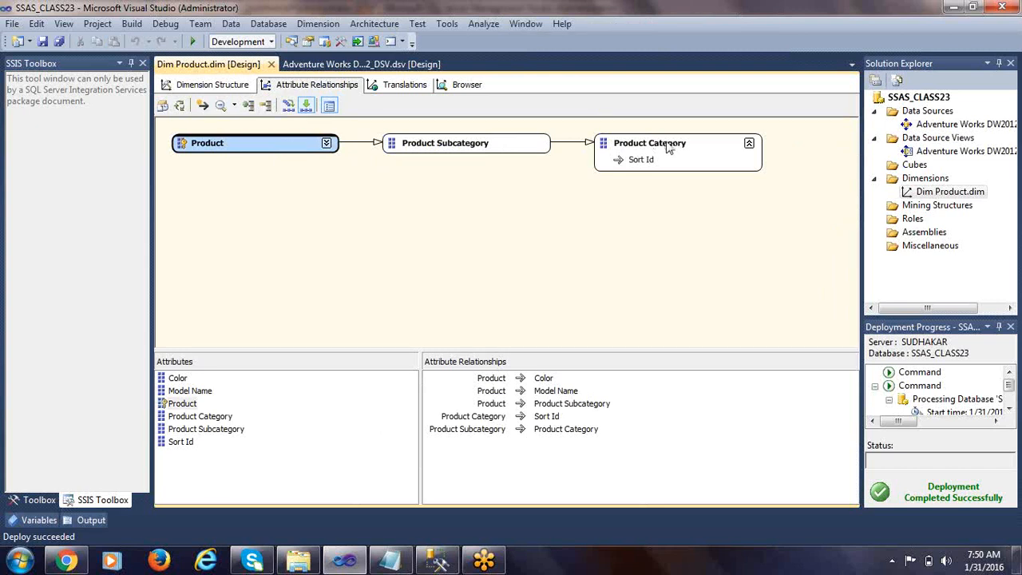
mouse_move(667, 149)
mouse_move(668, 171)
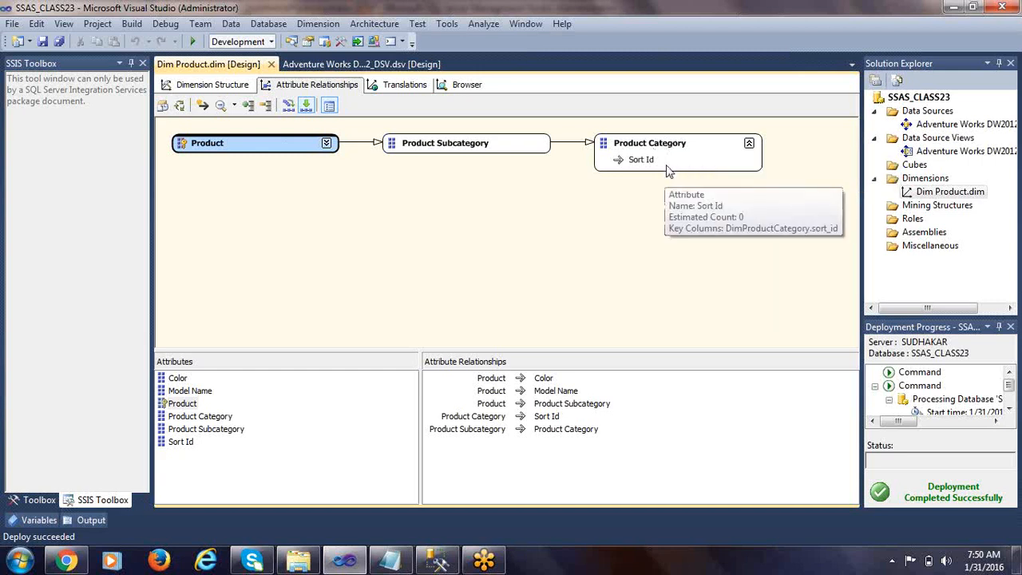
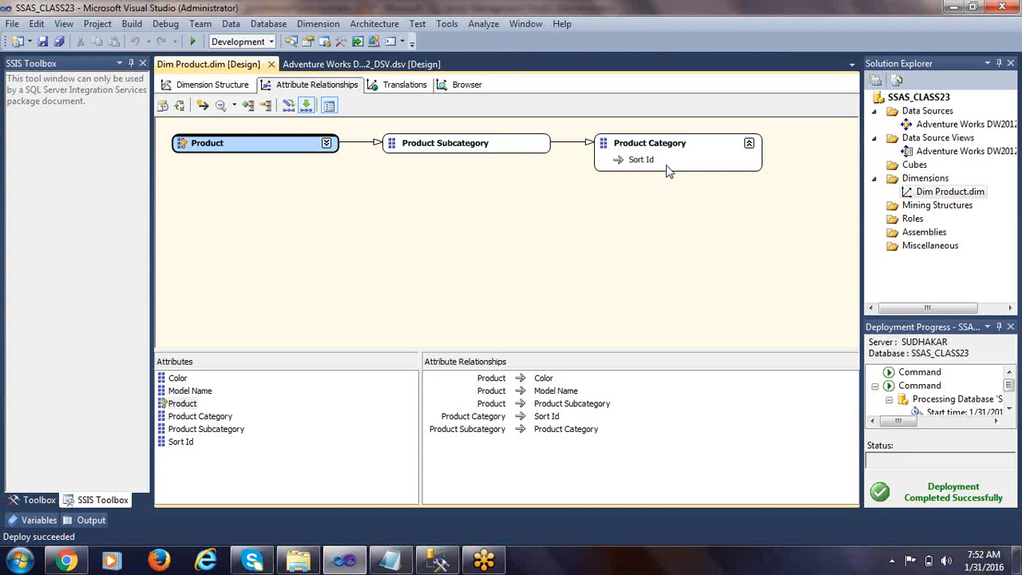
left_click(455, 144)
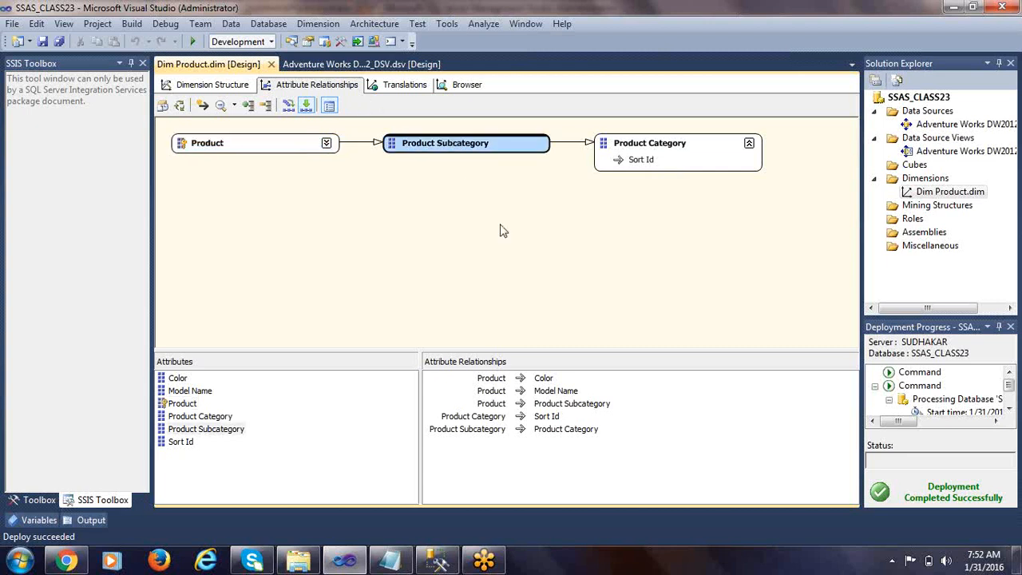
left_click(284, 149)
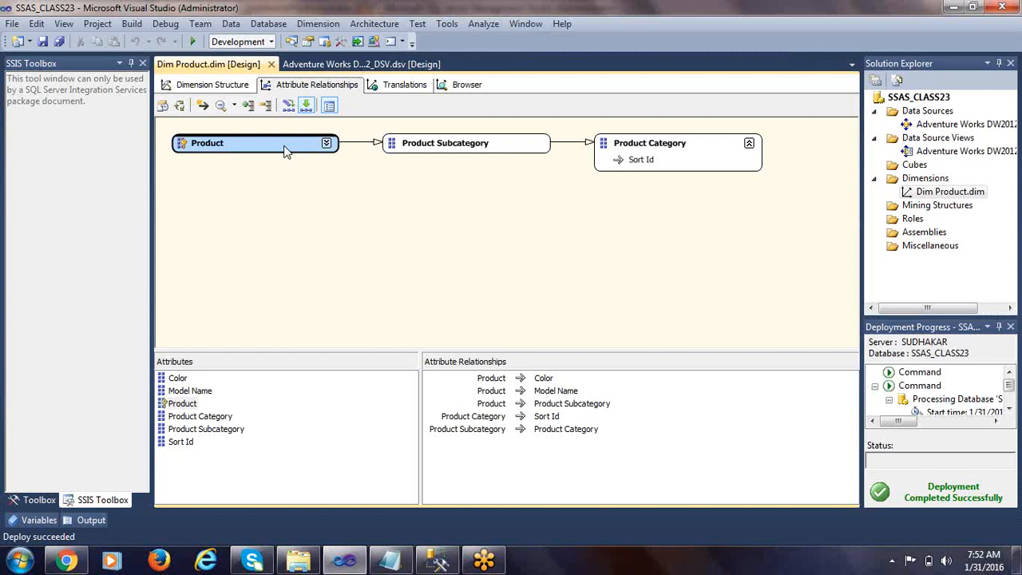
left_click(409, 149)
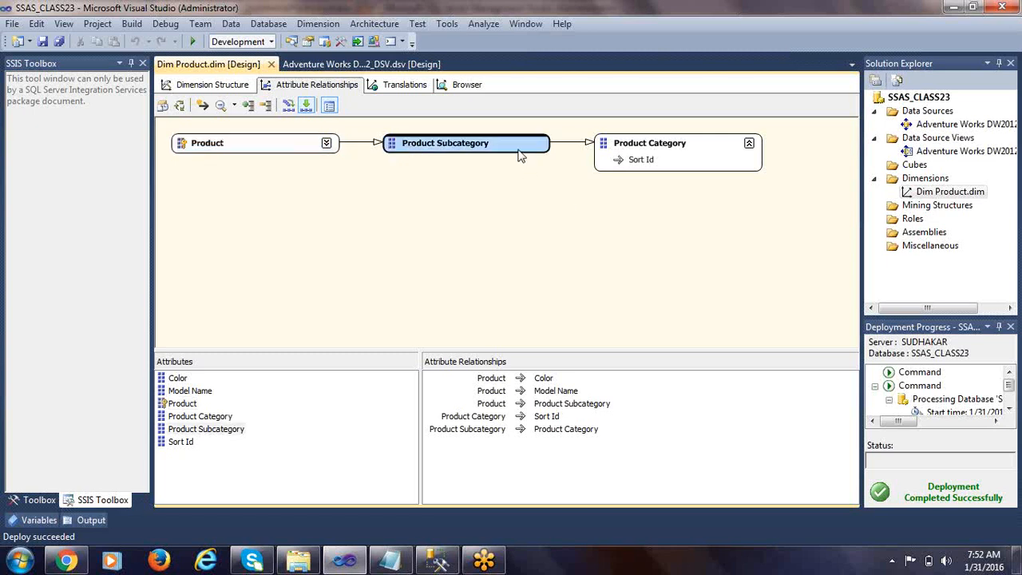
mouse_move(519, 156)
left_click(683, 151)
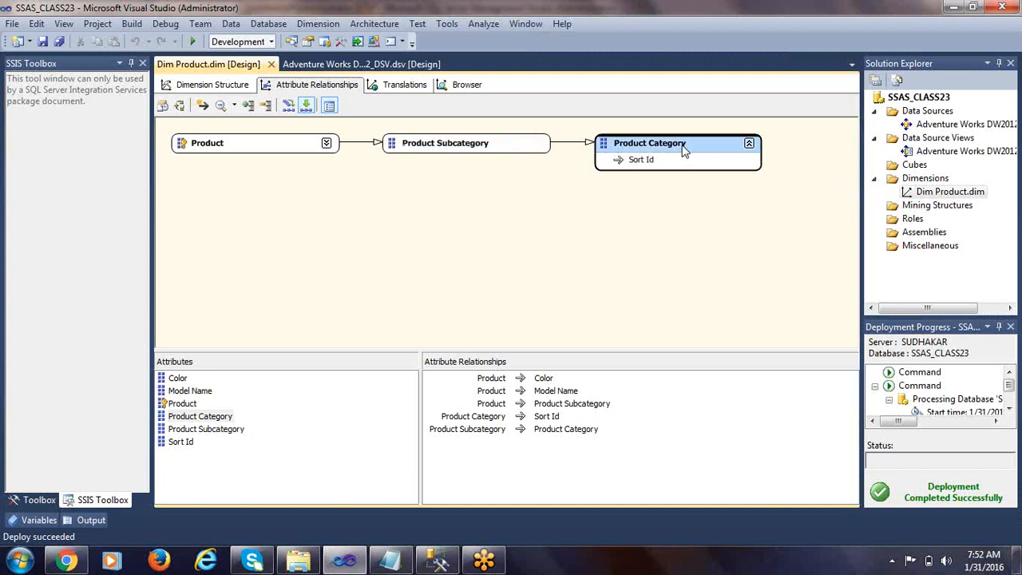
left_click(532, 151)
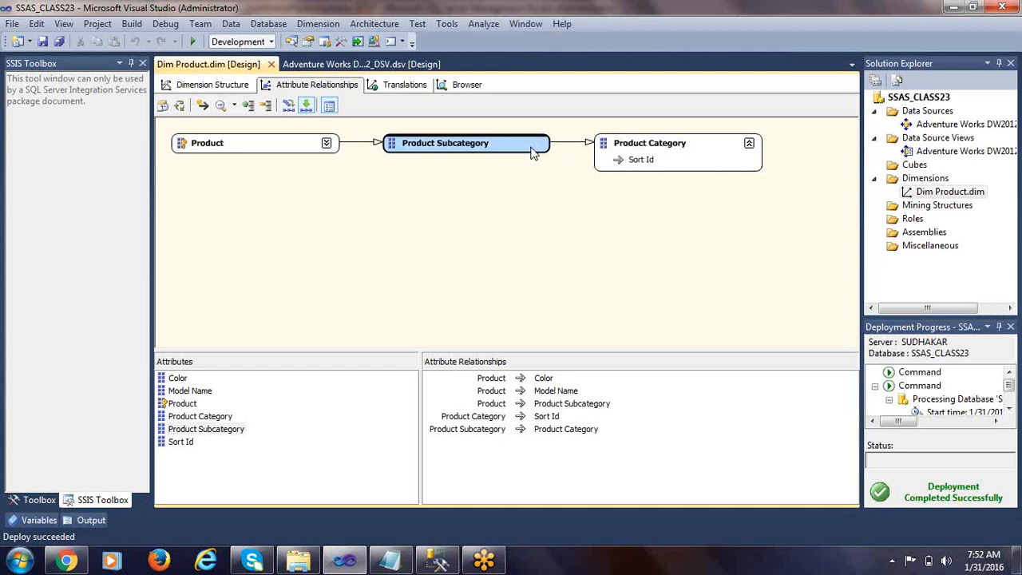
left_click(638, 151)
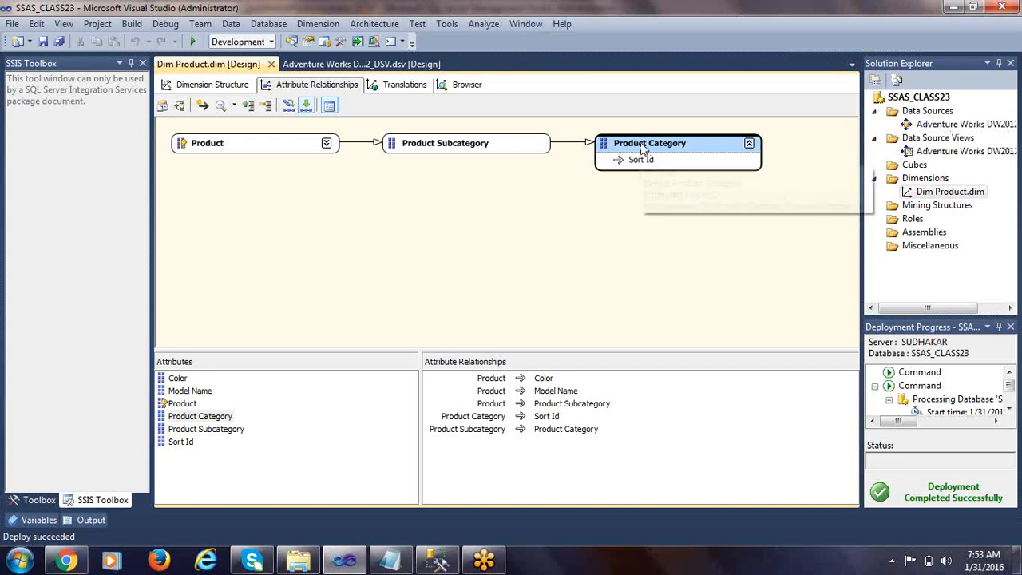
Examine how the Product, Product Subcategory and Product Category attributes link together in the Dim Product relationship diagram.
left_click(423, 155)
left_click(230, 152)
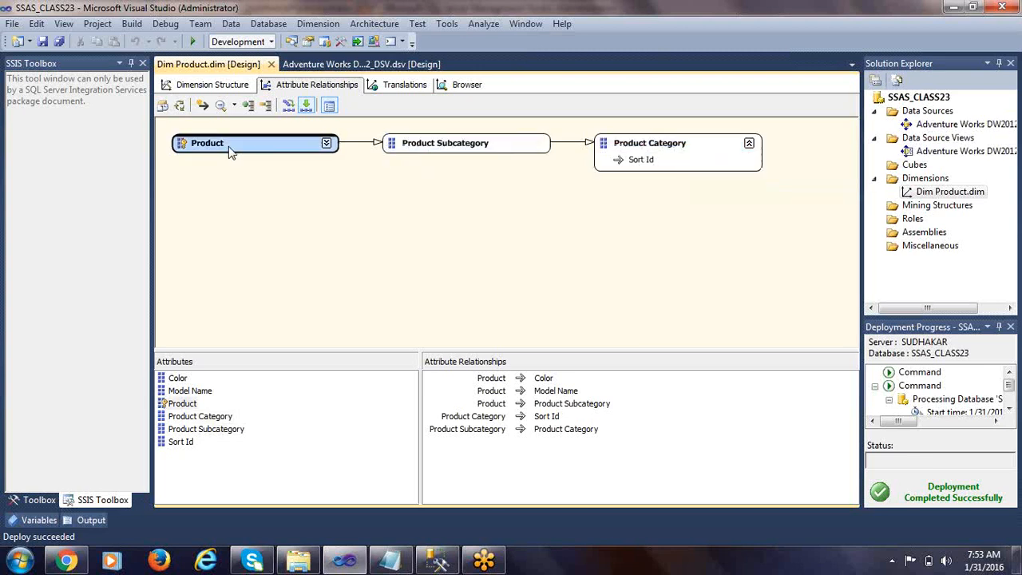
left_click(453, 150)
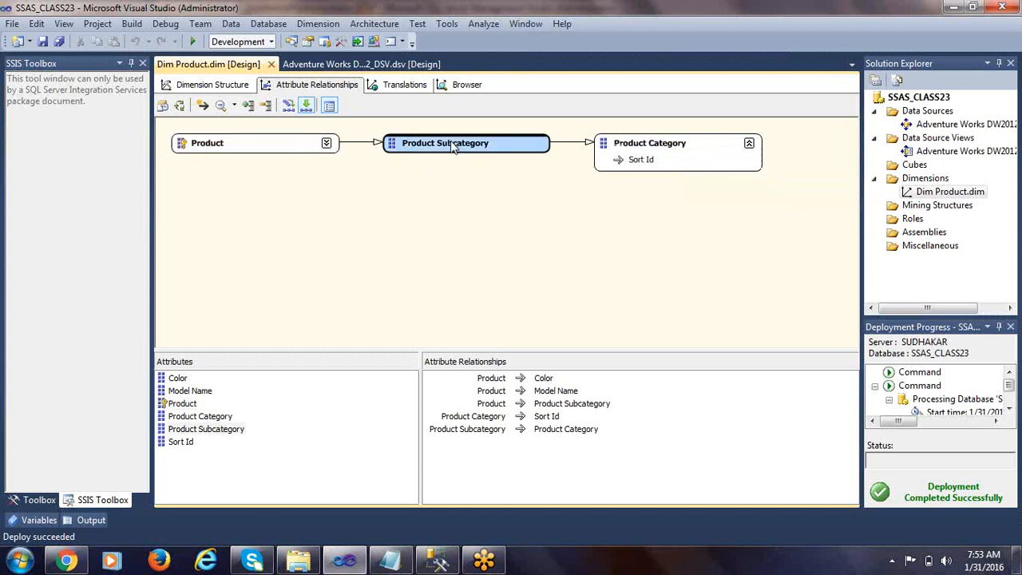
left_click(640, 147)
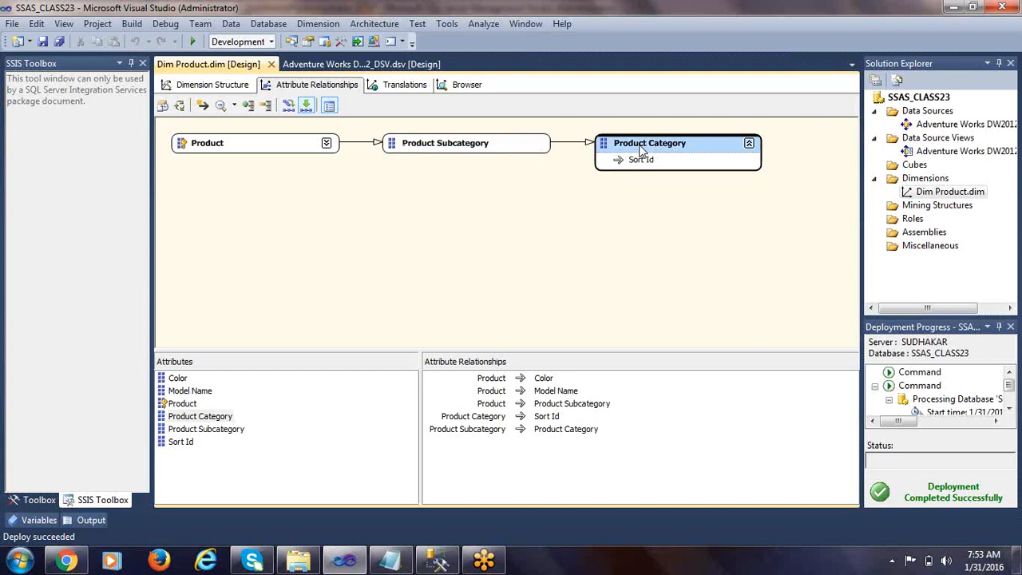
left_click(500, 144)
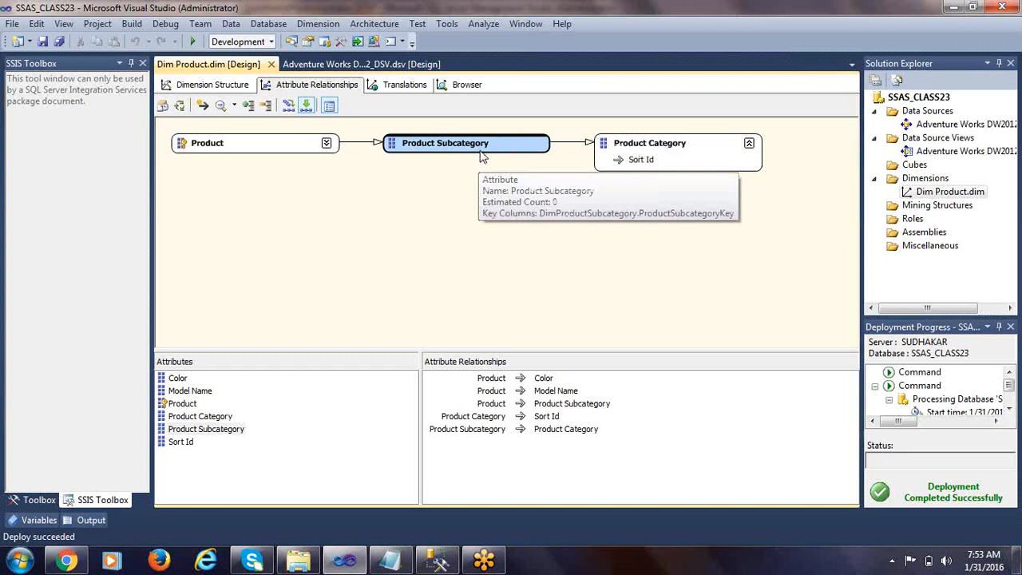
left_click(286, 145)
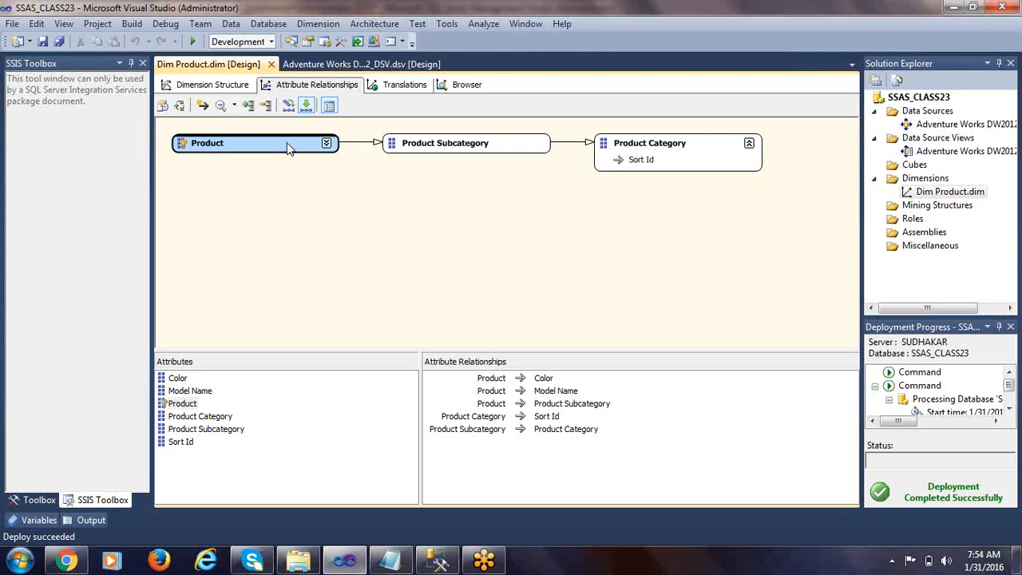
left_click(429, 153)
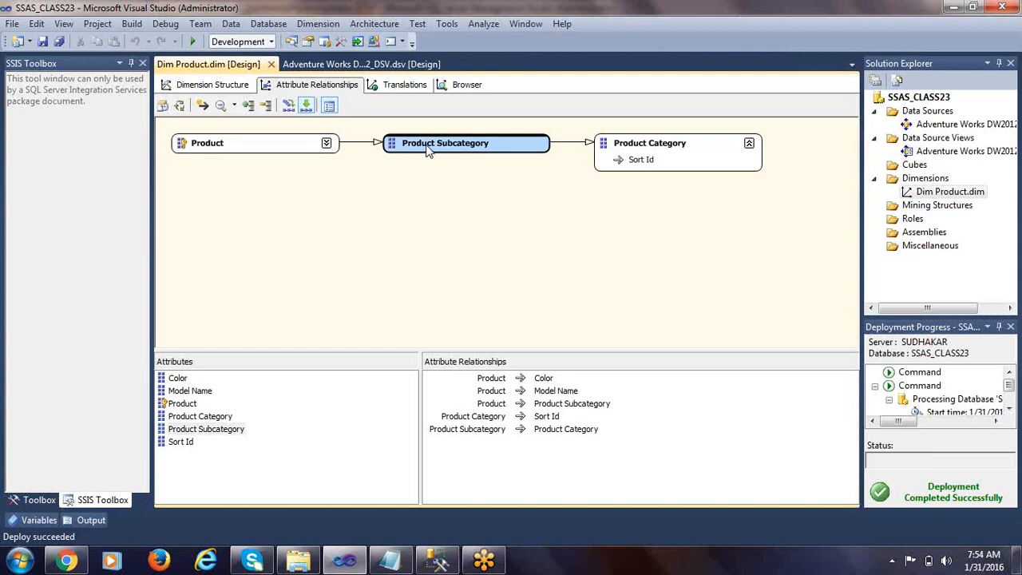
left_click(687, 147)
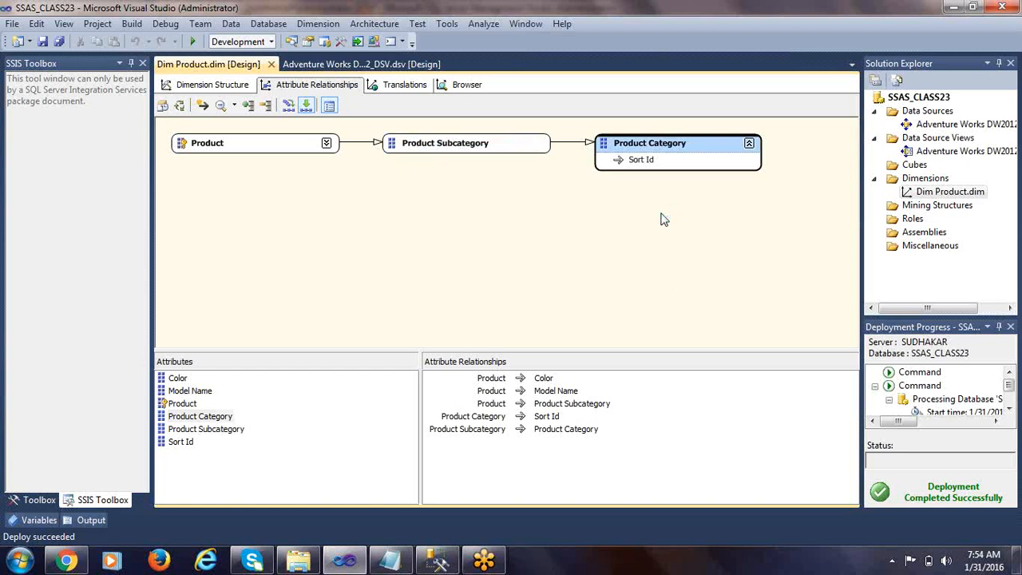
left_click(188, 143)
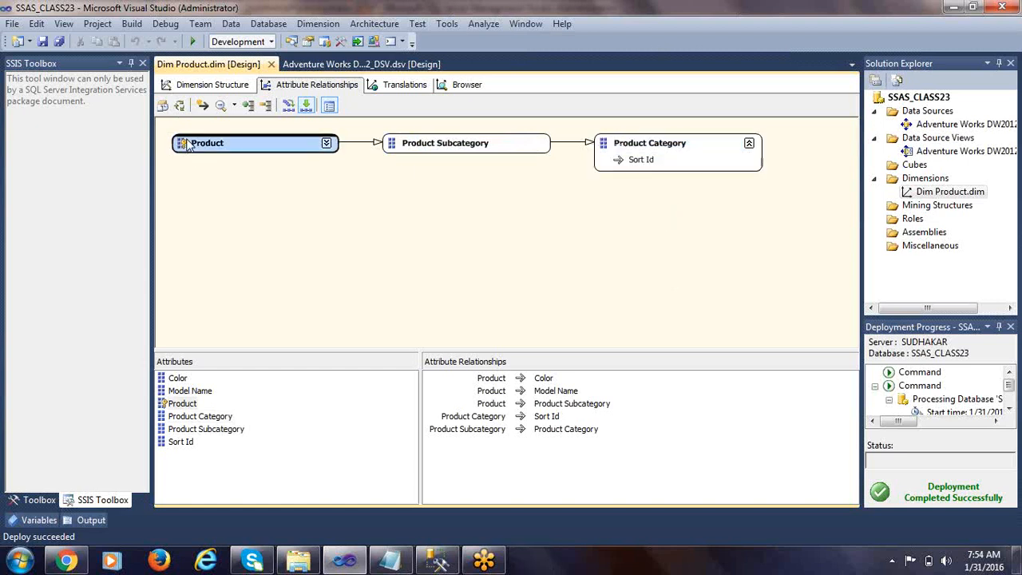
left_click(472, 152)
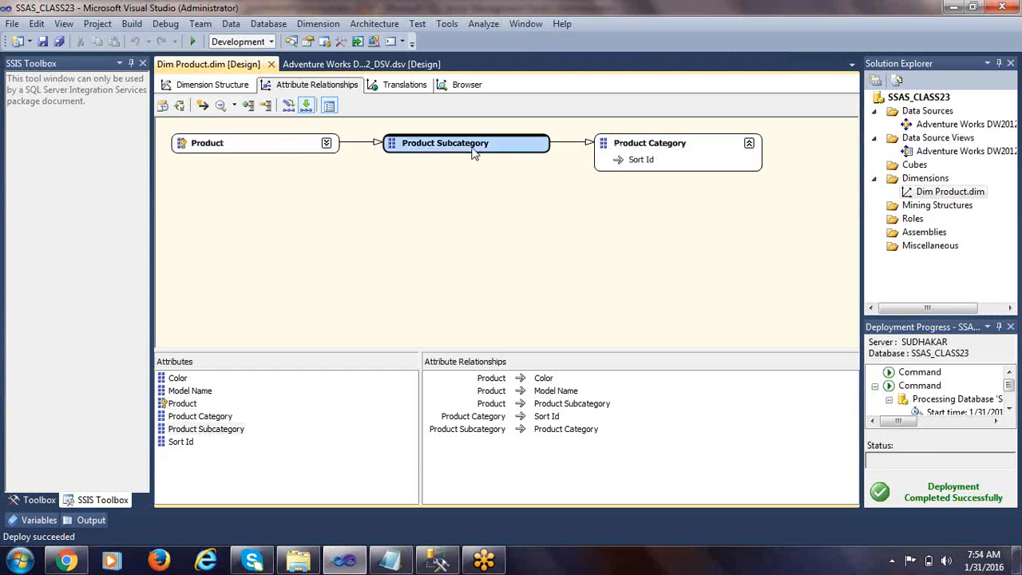
left_click(642, 150)
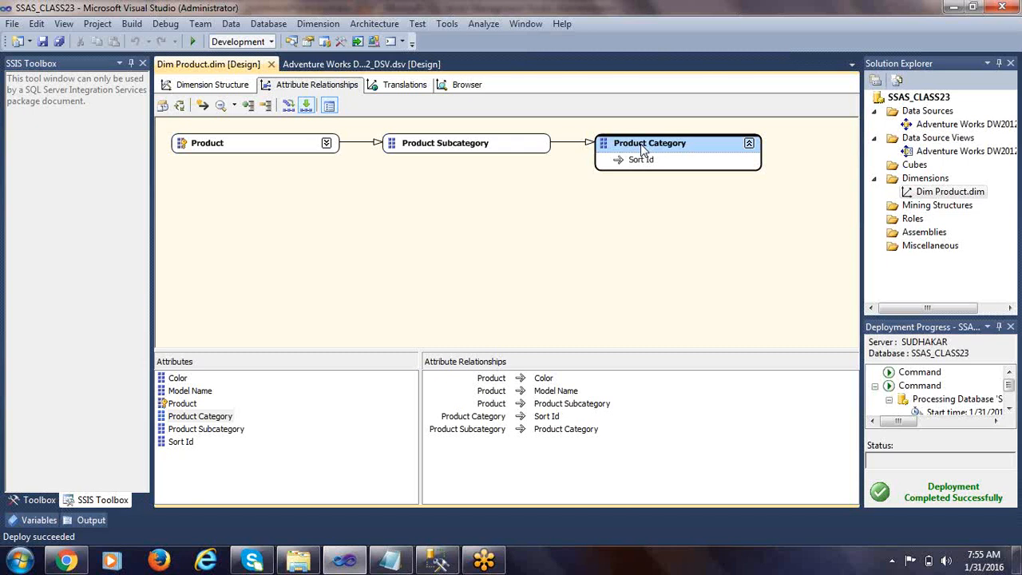
Inspect the two relationships between the three attributes and choose Flexible as the Product Subcategory to Product Category relationship type.
left_click(573, 147)
left_click(362, 146)
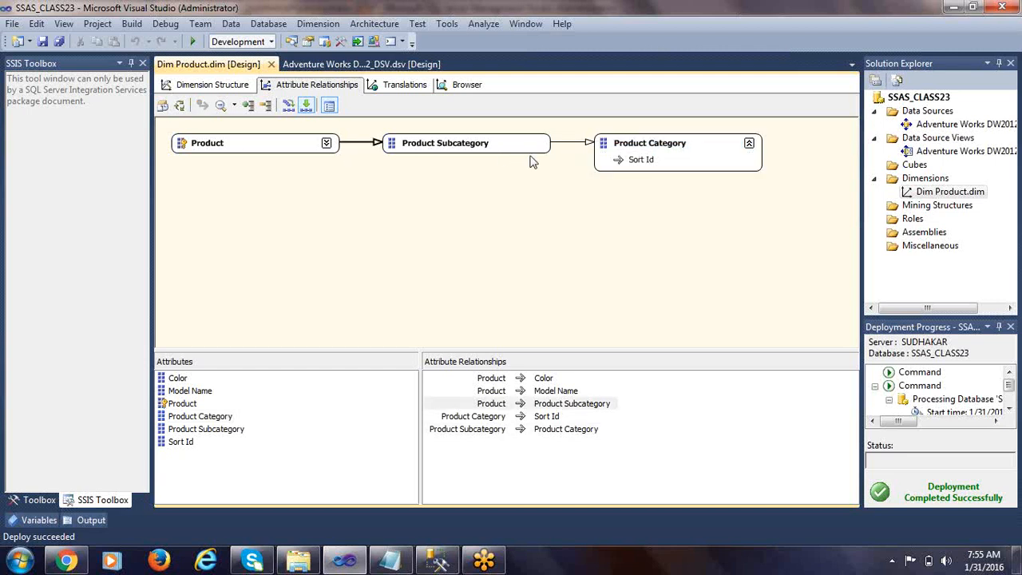
left_click(572, 147)
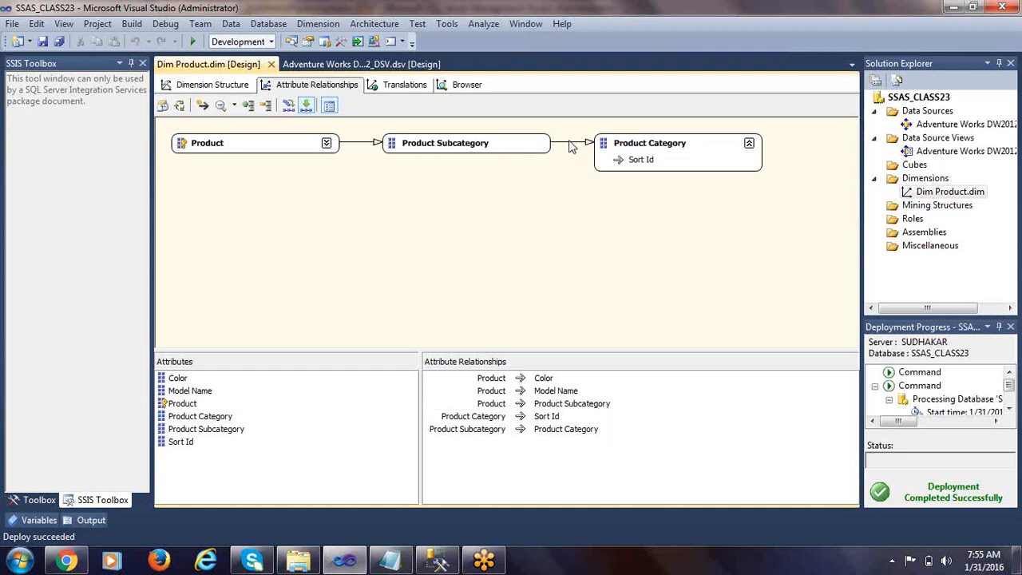
mouse_move(572, 148)
left_click(574, 148)
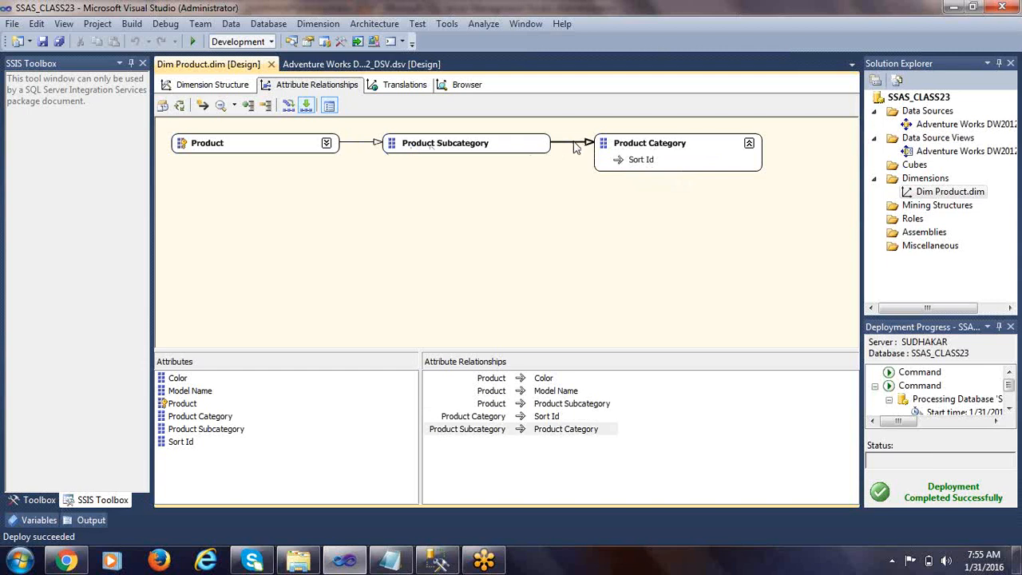
right_click(573, 148)
mouse_move(644, 171)
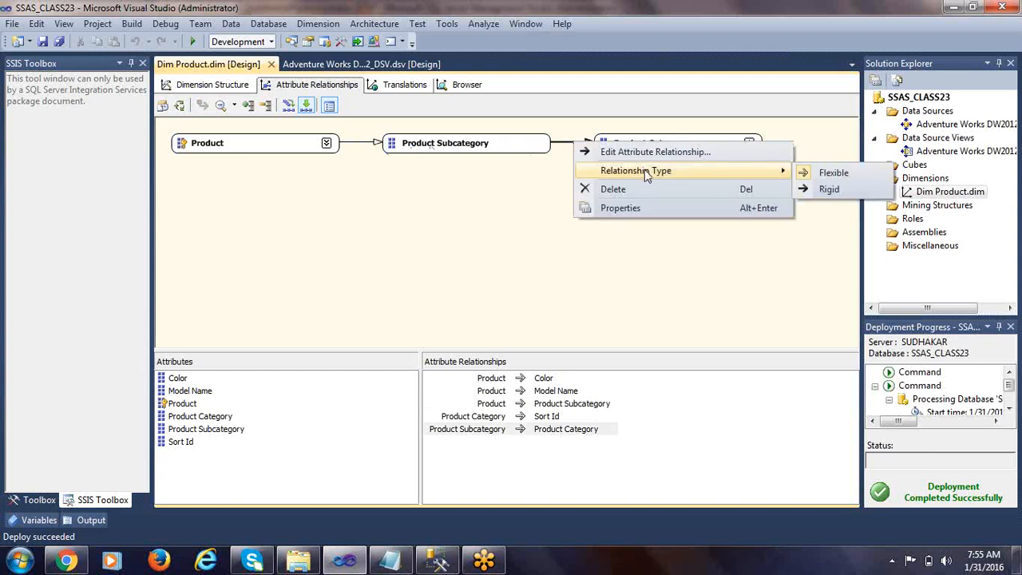
left_click(834, 173)
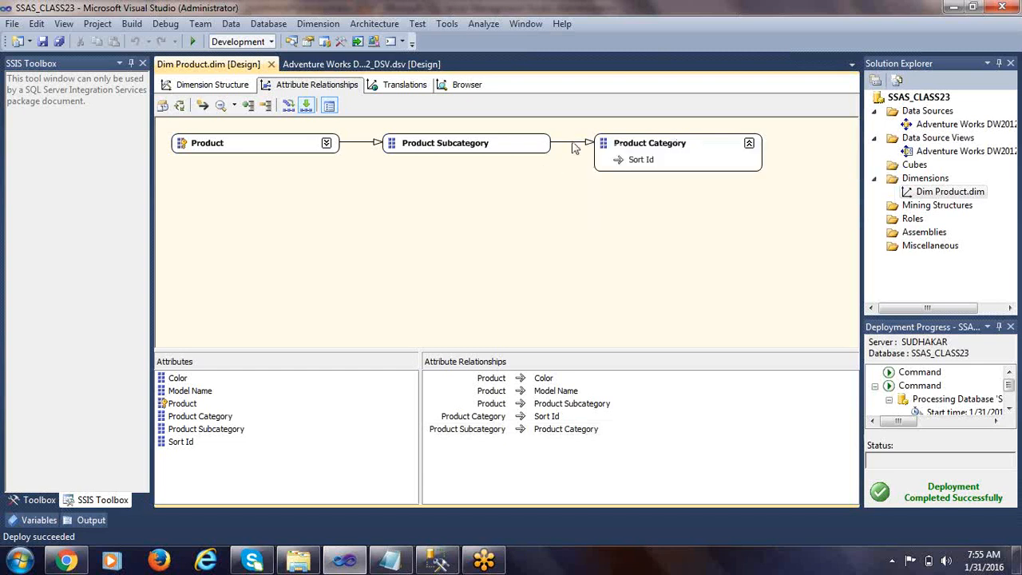
Change the relationship type between Product Subcategory and Product Category to Rigid.
mouse_move(574, 148)
right_click(576, 144)
left_click(828, 189)
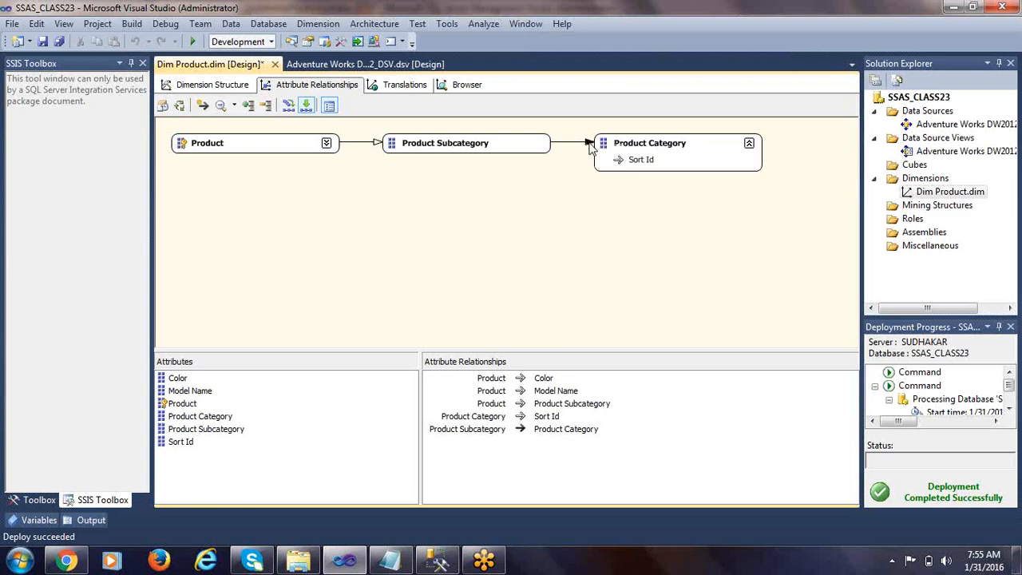
Compare the rigid relationship into Product Category with the flexible relationship from Product to Product Subcategory.
mouse_move(590, 149)
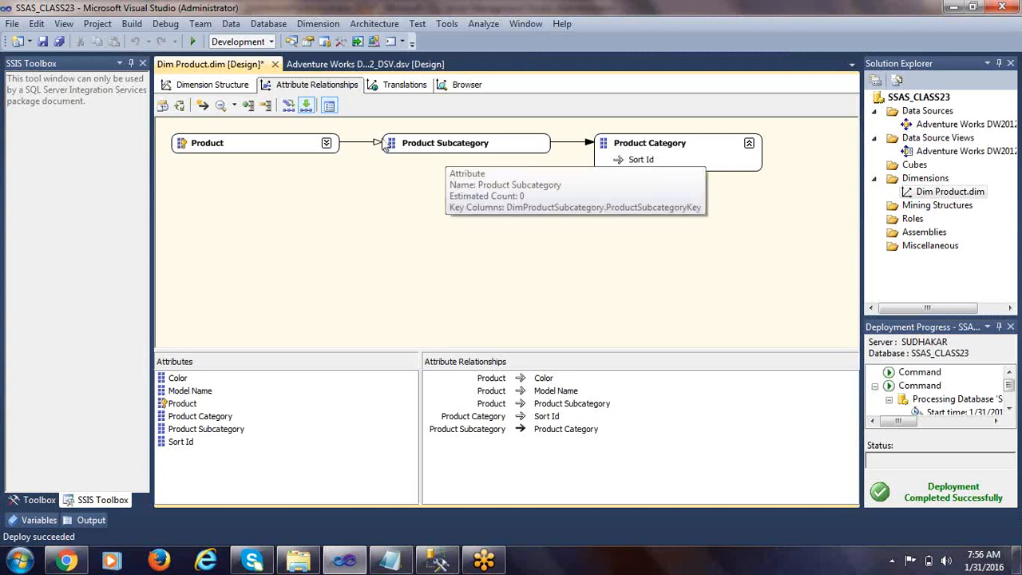
left_click(379, 147)
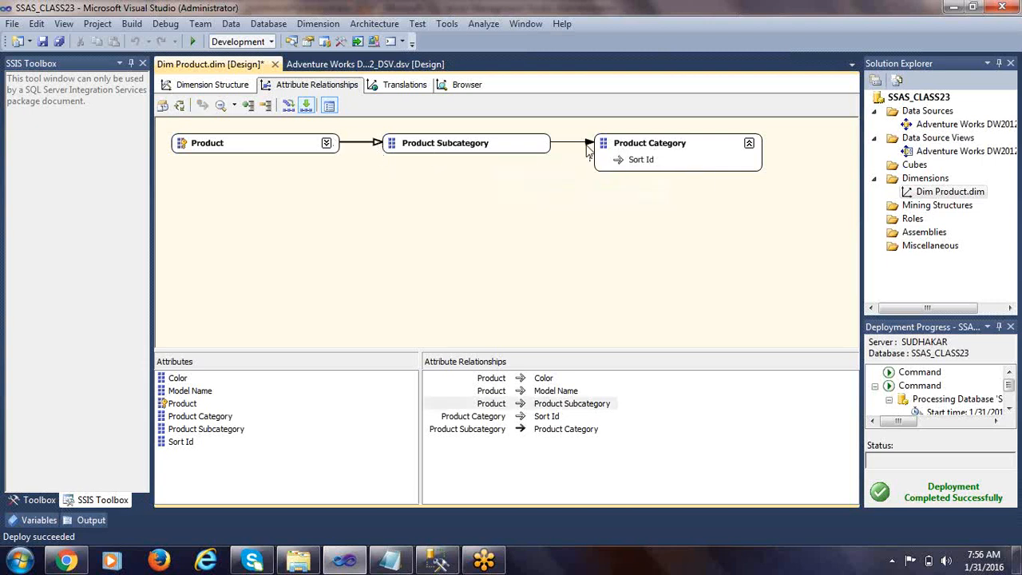
left_click(591, 145)
left_click(582, 184)
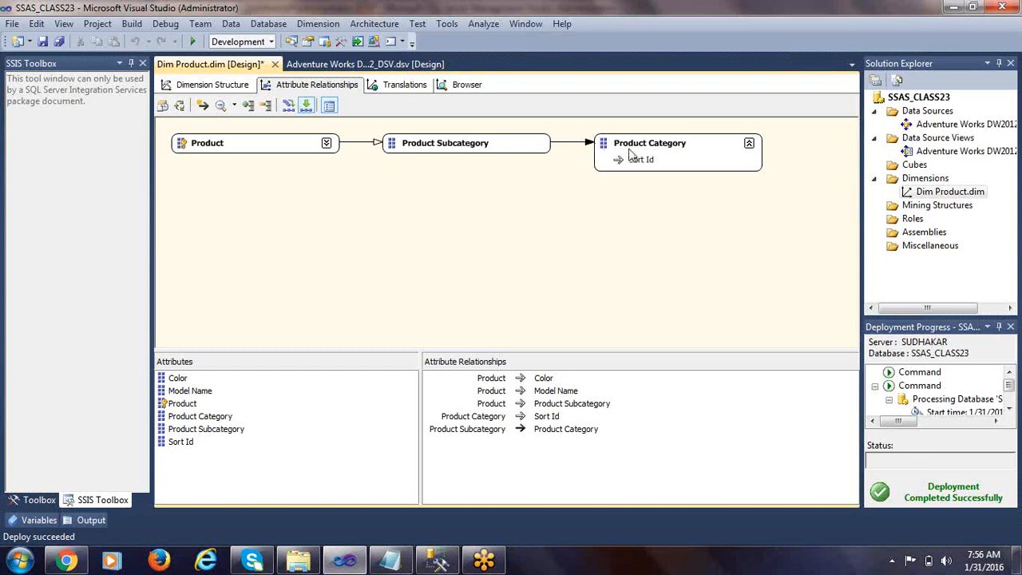
mouse_move(631, 153)
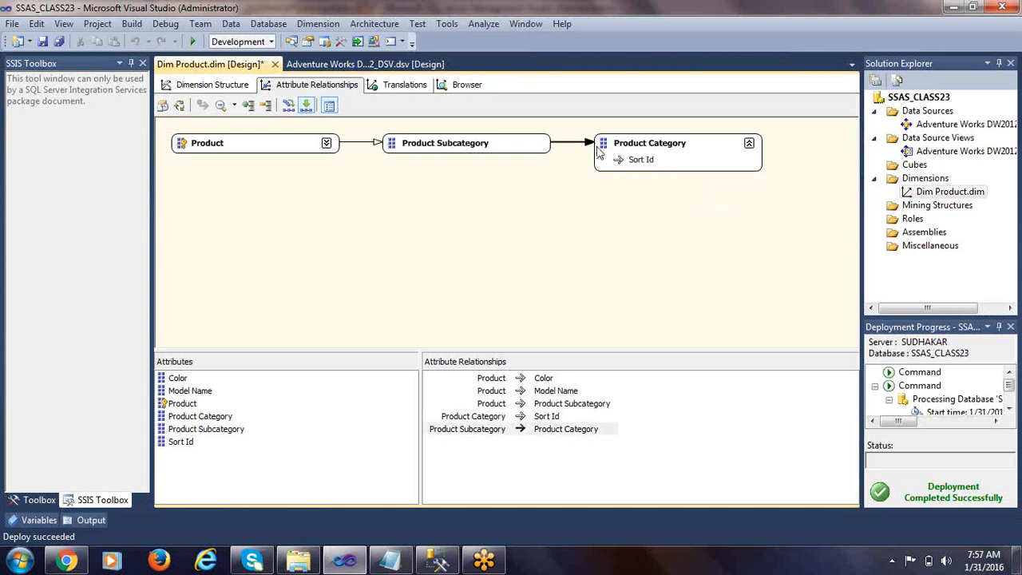
left_click(592, 146)
left_click(591, 146)
mouse_move(595, 160)
left_click(366, 147)
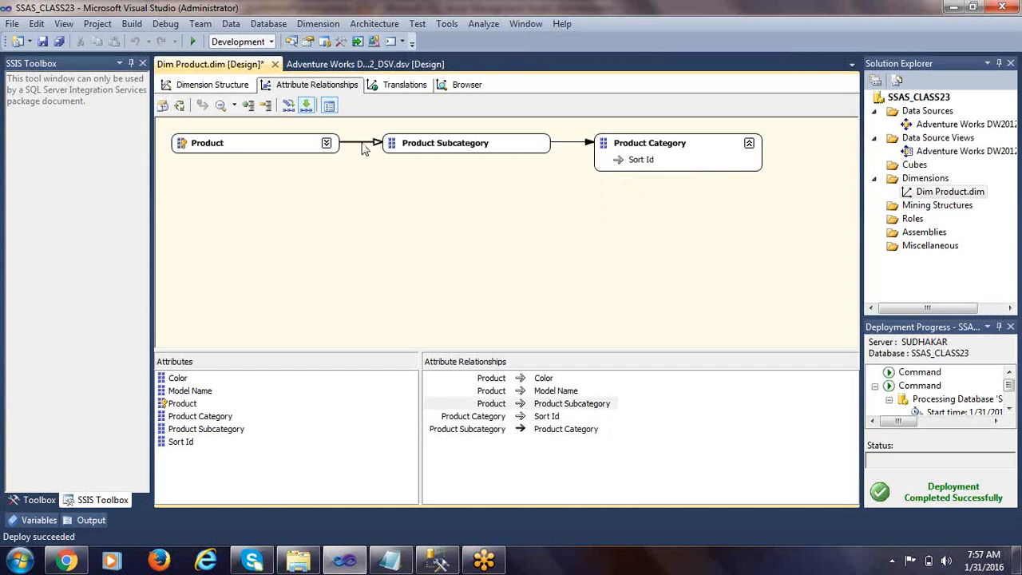
left_click(383, 179)
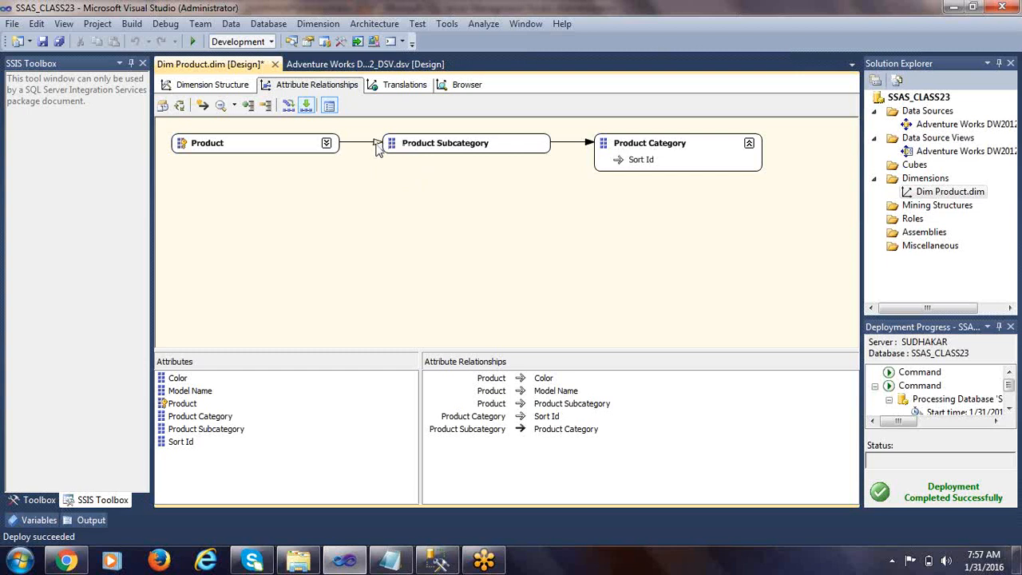
mouse_move(379, 151)
Set the Product Subcategory to Product Category relationship type back to Flexible and review the three linked attributes.
left_click(588, 147)
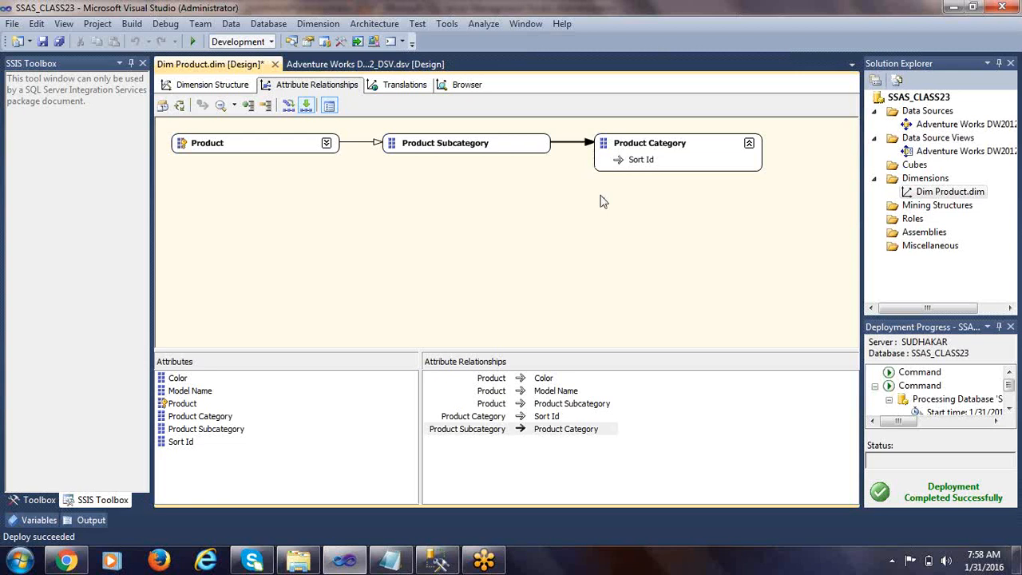
mouse_move(589, 150)
right_click(588, 150)
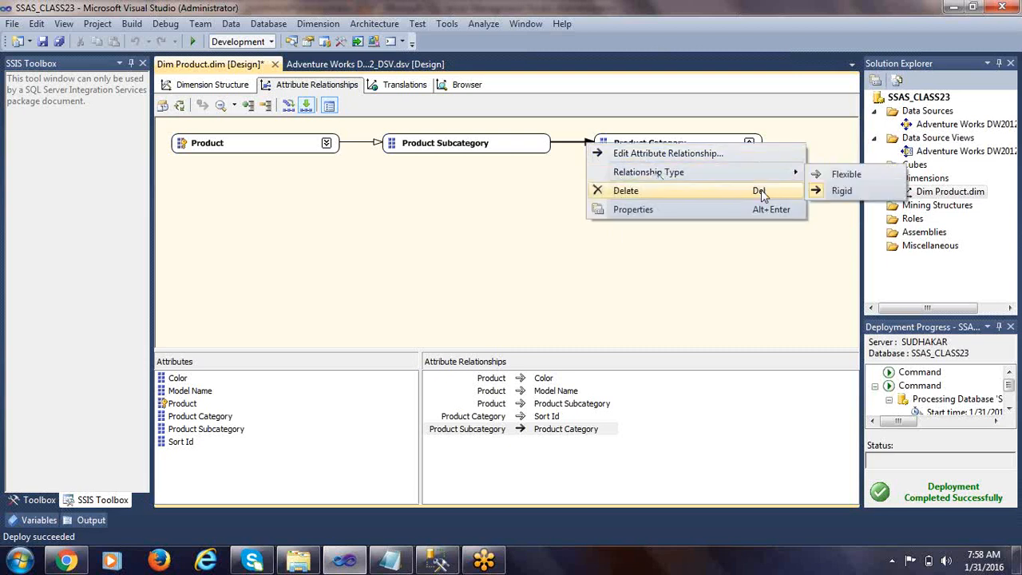
left_click(845, 174)
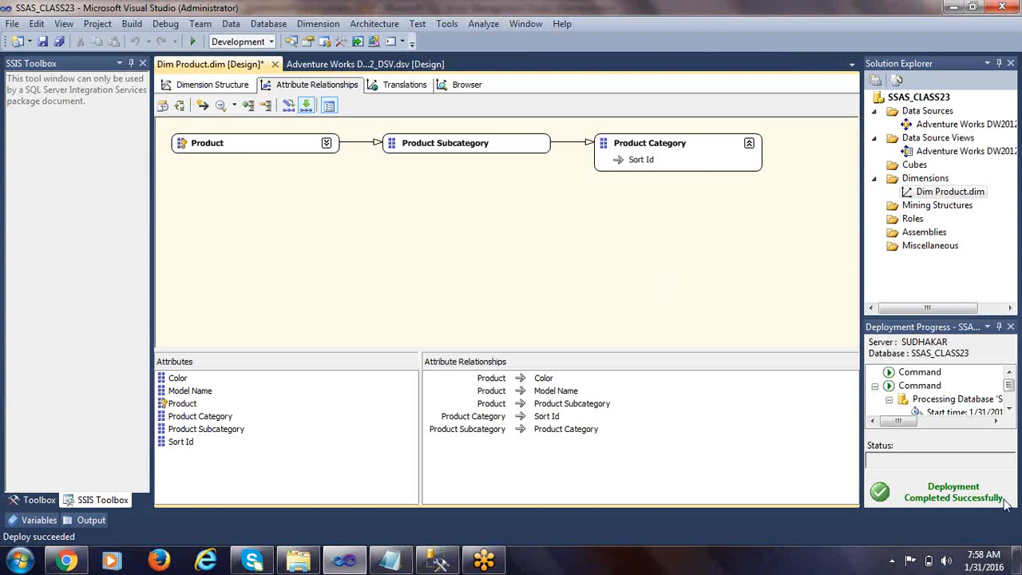
mouse_move(669, 161)
left_click(300, 156)
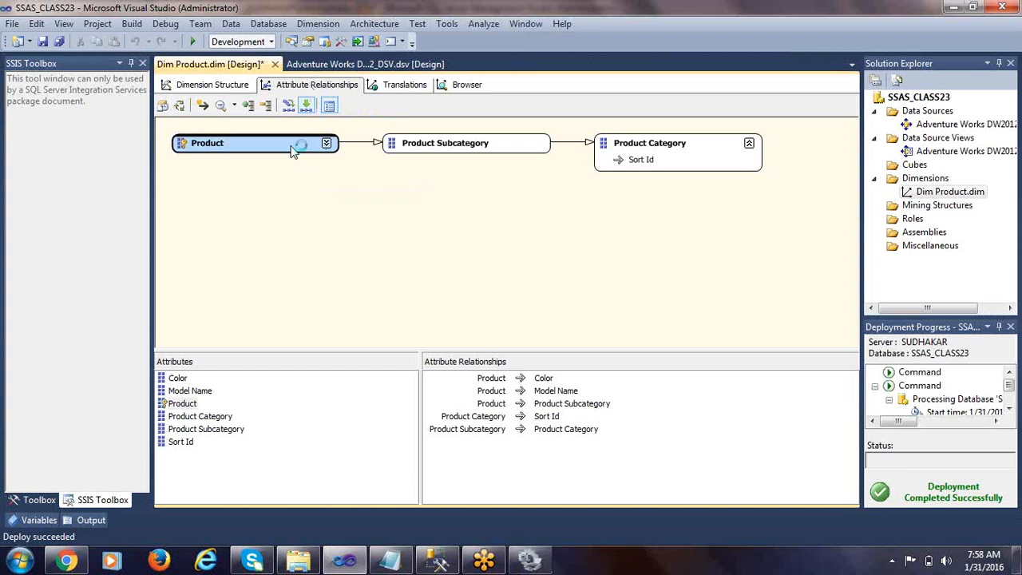
left_click(436, 150)
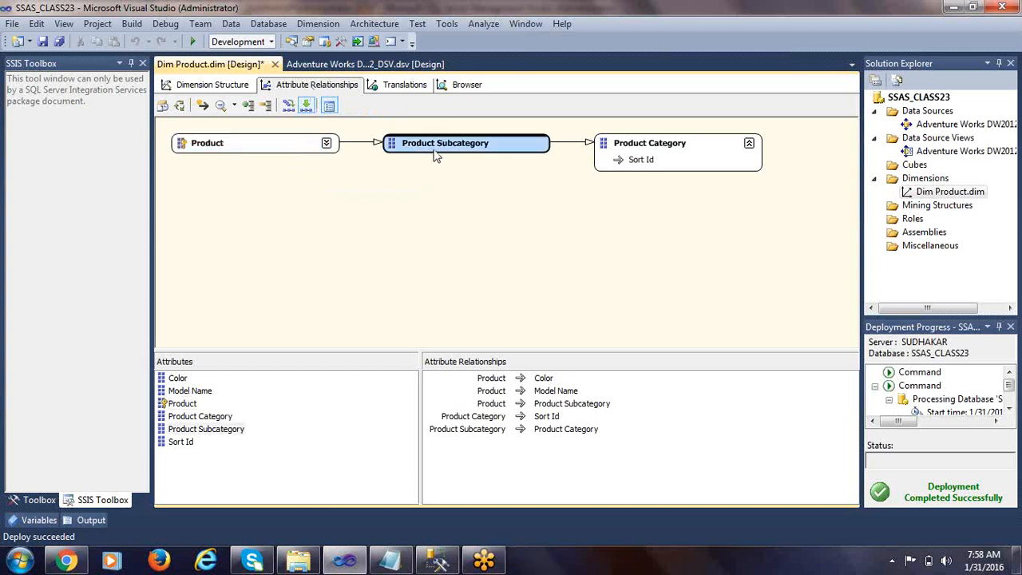
left_click(624, 151)
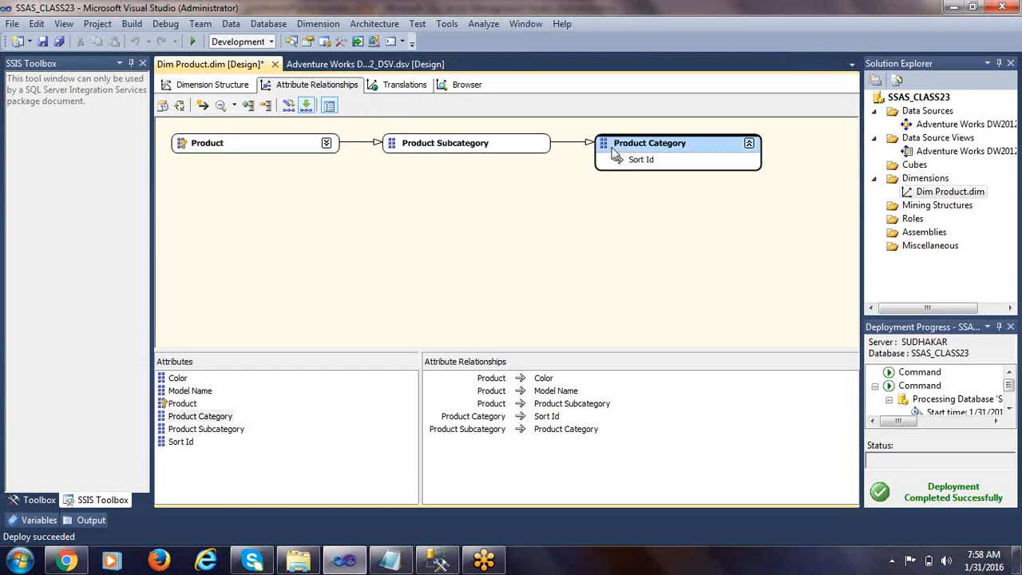
left_click(548, 212)
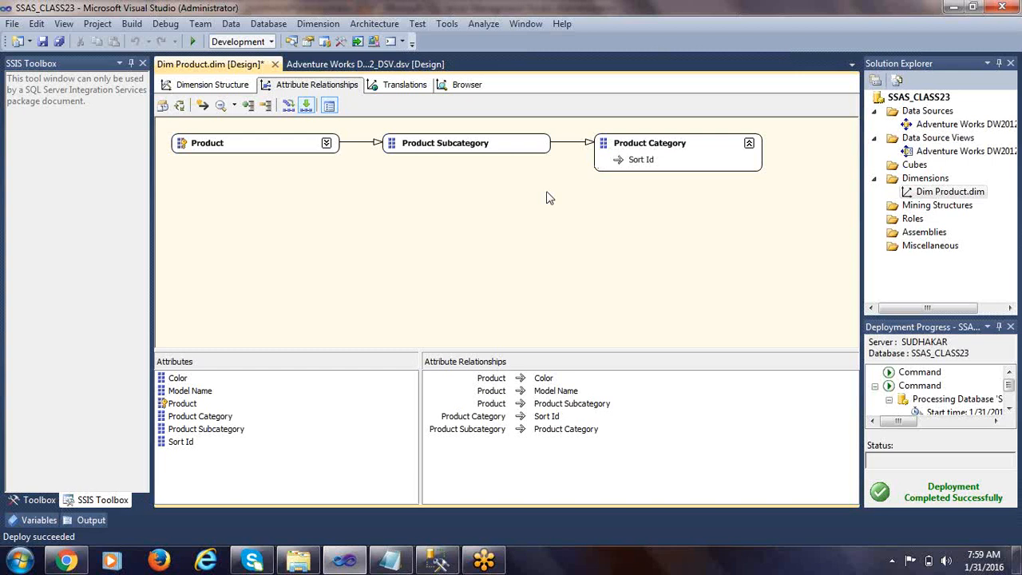
Add a Spanish (Colombia) translation to the Dim Product dimension.
left_click(398, 86)
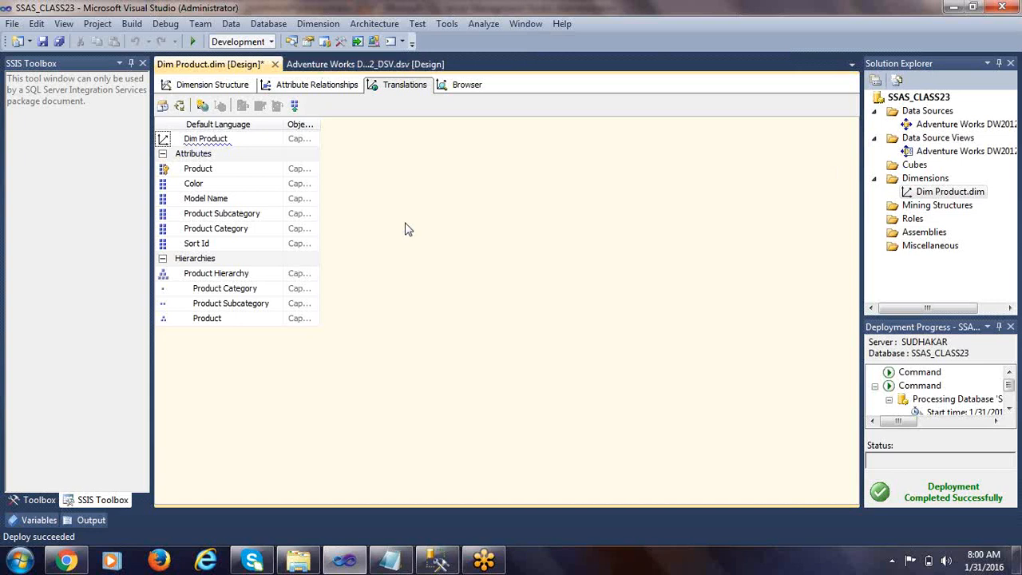
left_click(202, 106)
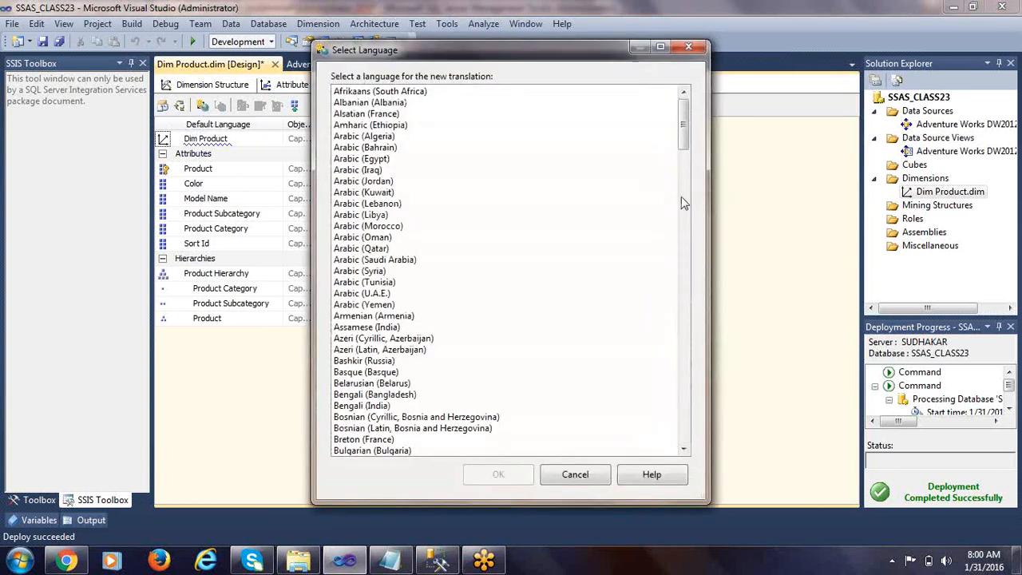
left_click_drag(682, 135, 639, 374)
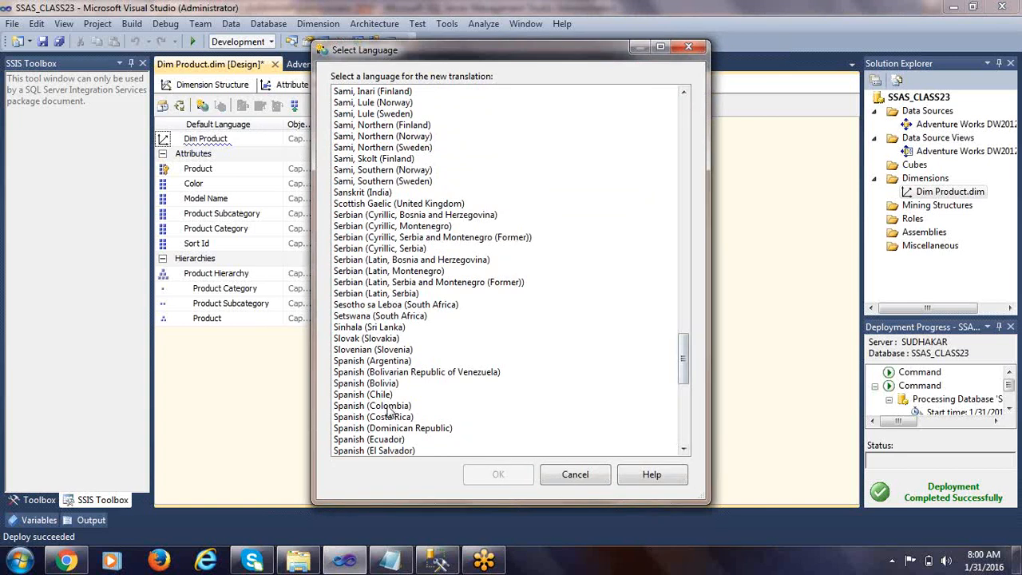
left_click(389, 408)
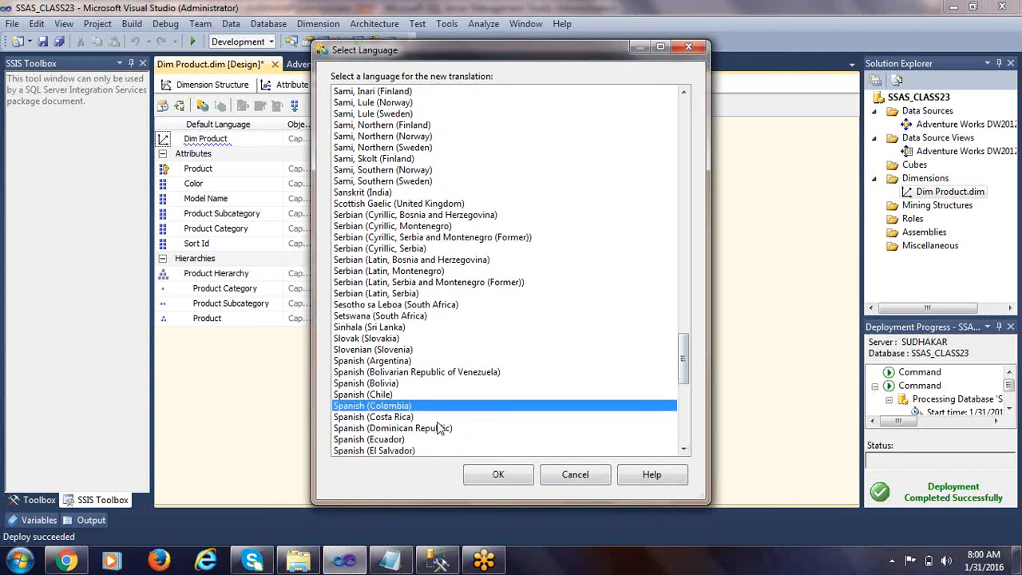
left_click(492, 477)
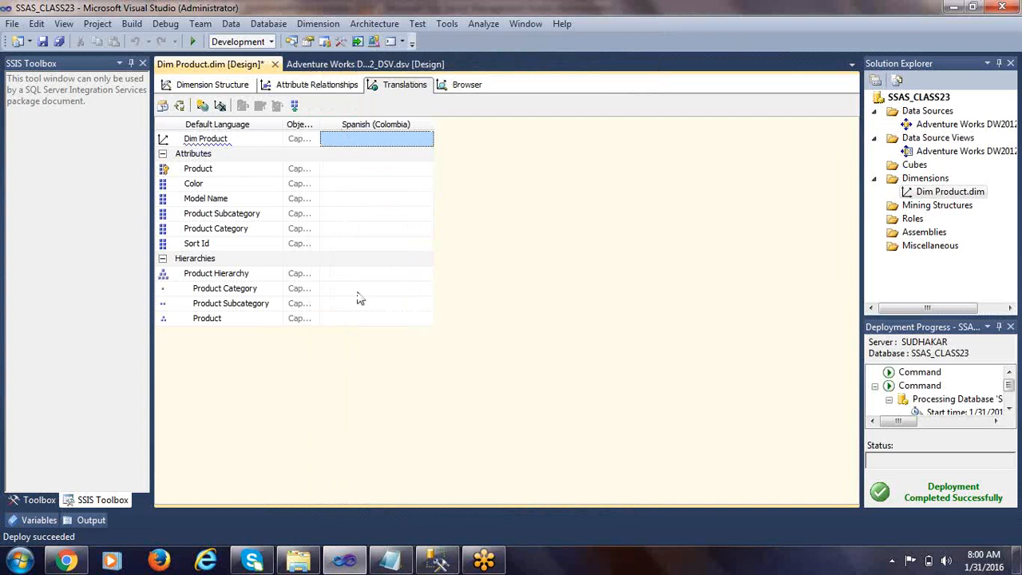
Bring up the untitled Notepad notes on category sort order and close them.
left_click(389, 559)
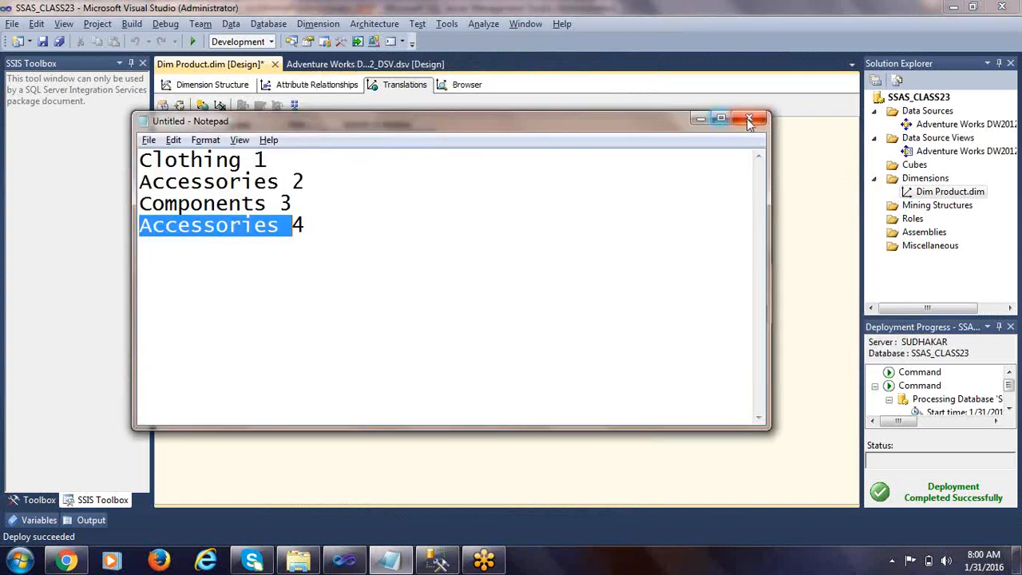
left_click(749, 117)
left_click(533, 286)
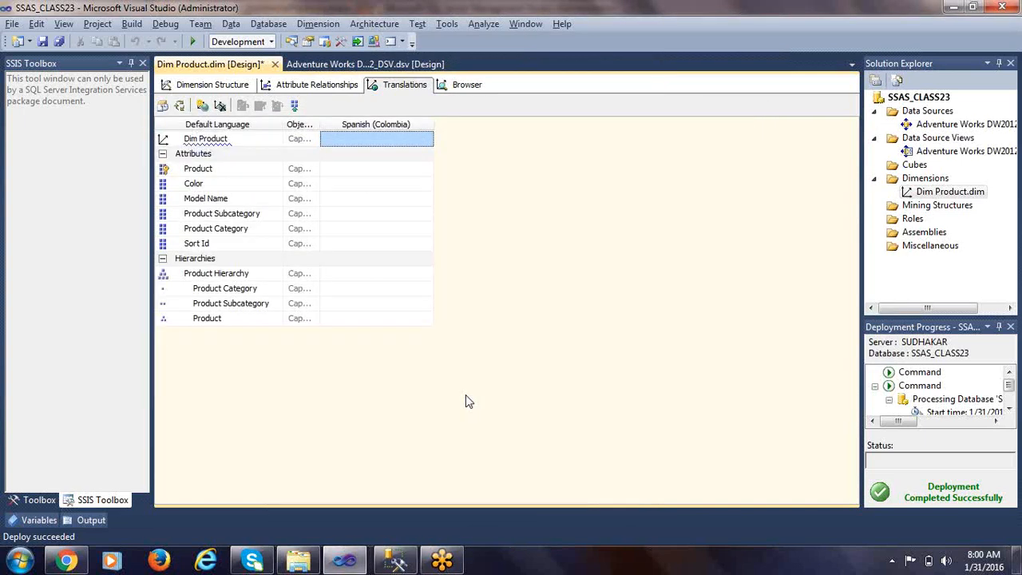
Switch to SQL Server Management Studio and run only the DimProductCategory query ordered by EnglishProductCategoryName.
left_click(389, 560)
key("ctrl+r")
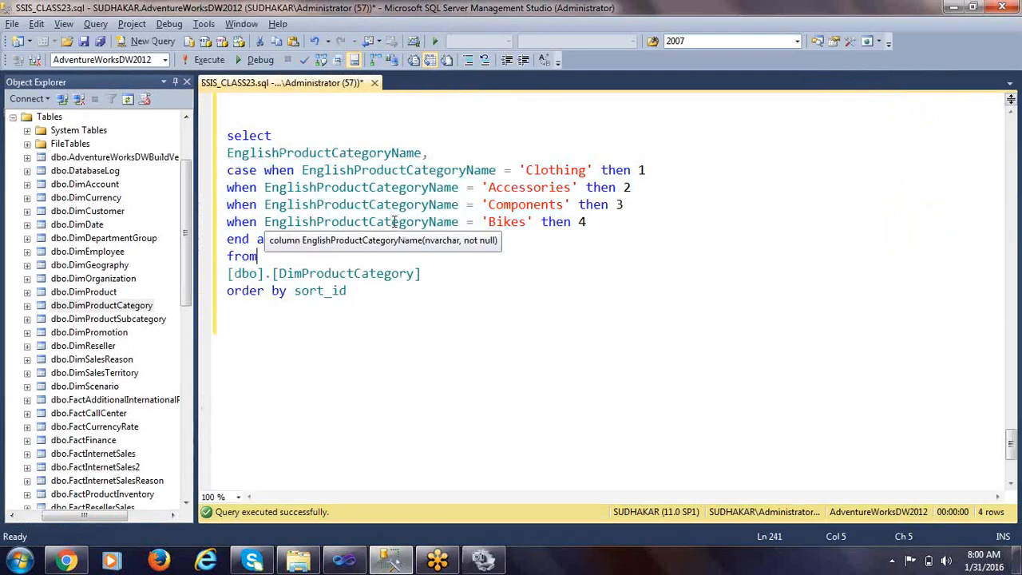
scroll(538, 261, "up", 3)
left_click_drag(227, 255, 177, 208)
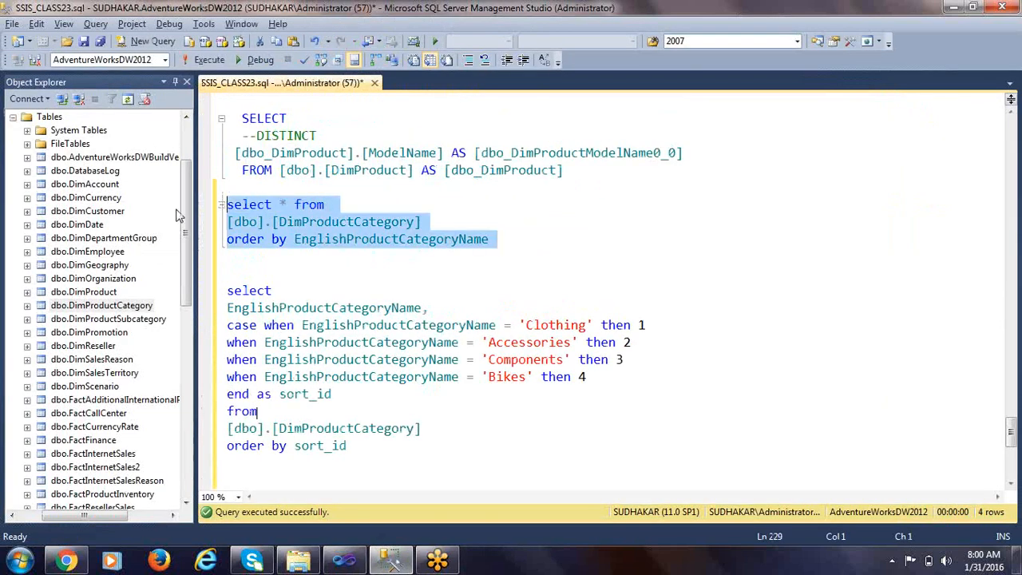
key("F5")
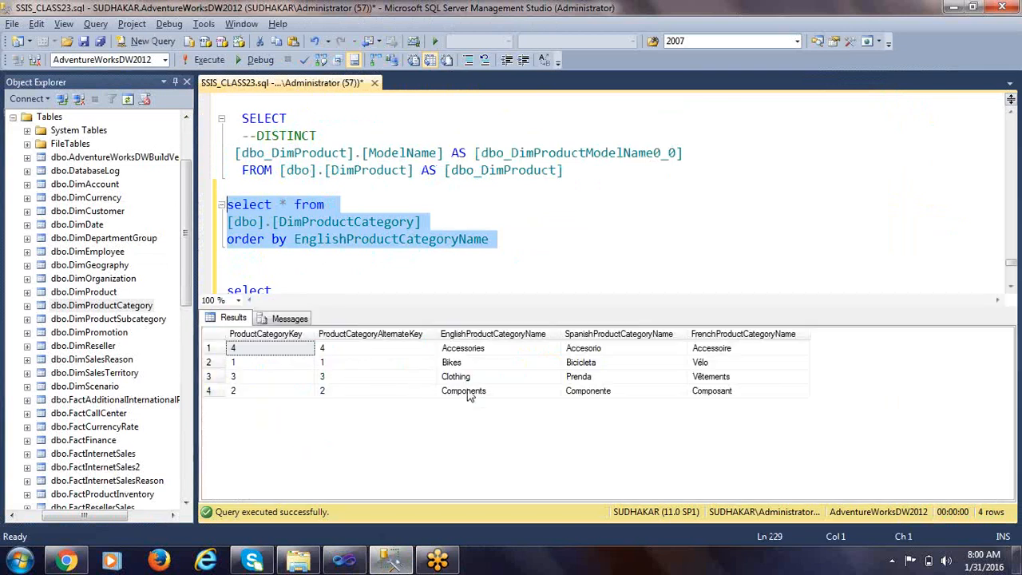
Compare the English, Spanish and French product category names in the first row of the query results.
left_click(483, 350)
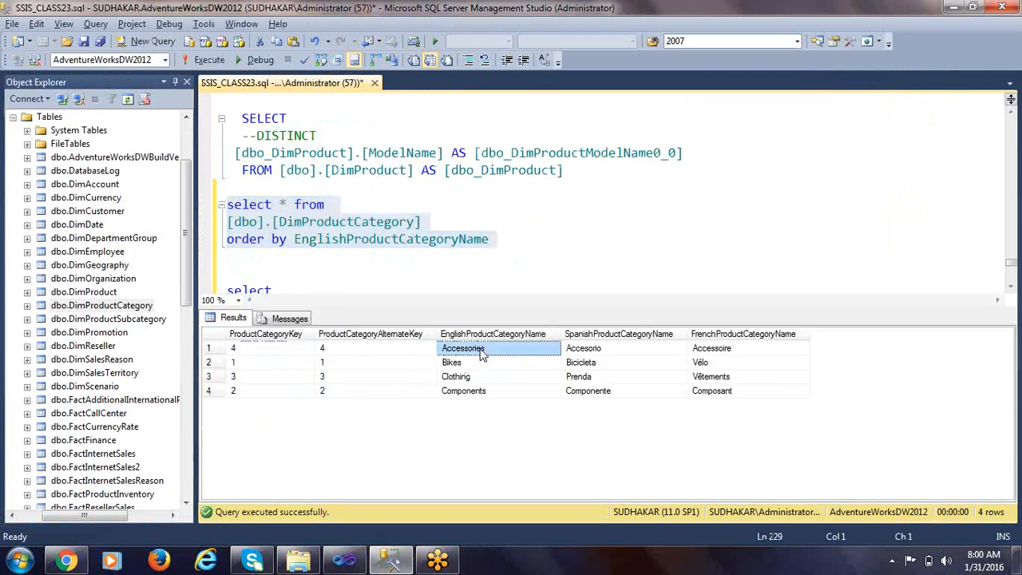
left_click(601, 353)
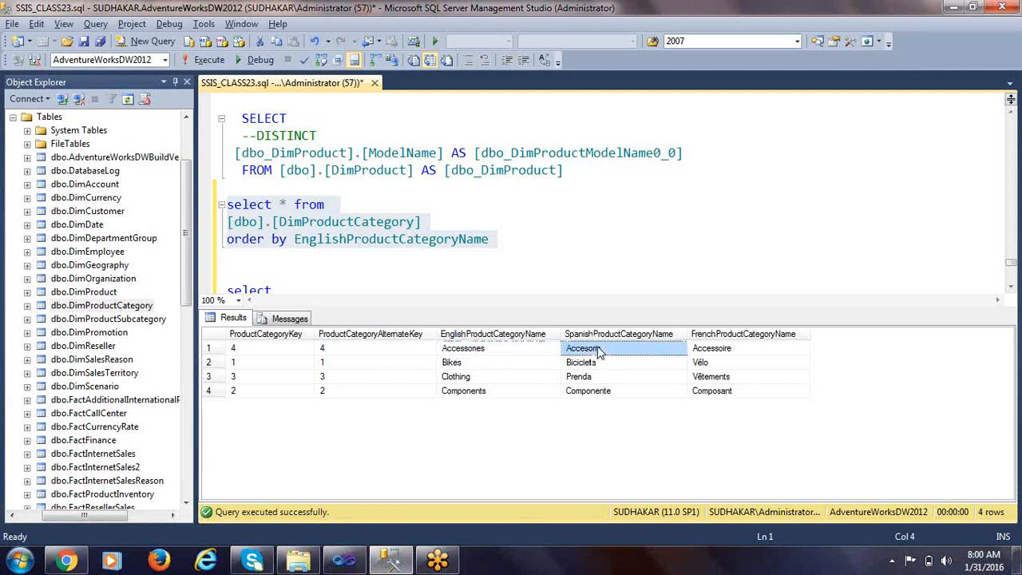
left_click(727, 349)
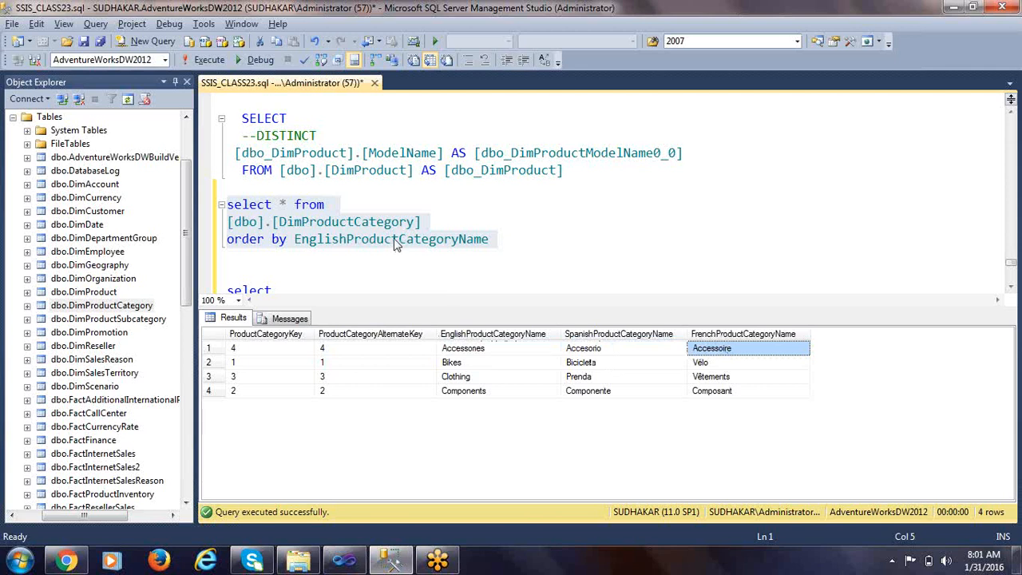
left_click(607, 348)
left_click(723, 351)
left_click(639, 352)
left_click(714, 351)
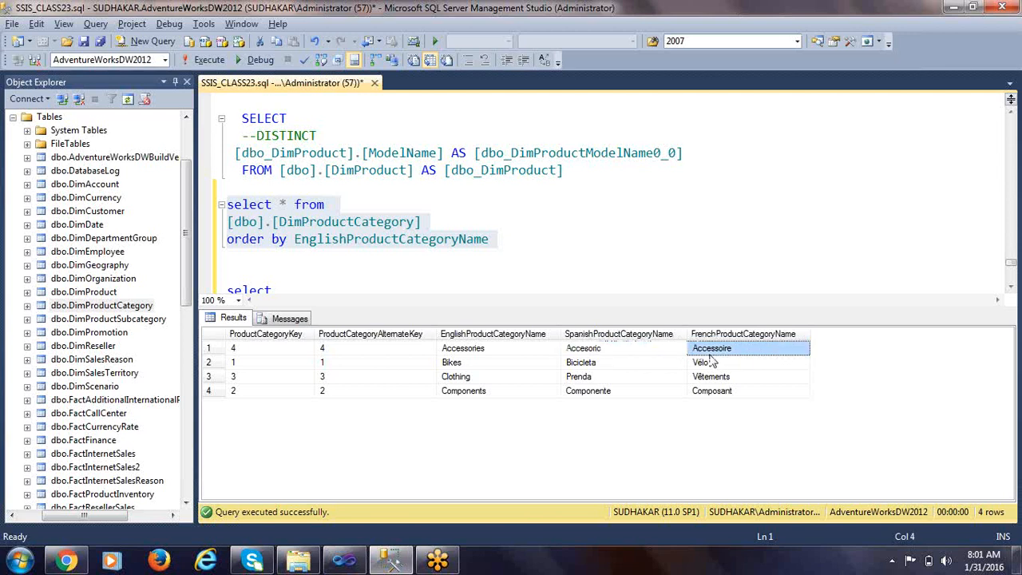
left_click(515, 351)
left_click(631, 351)
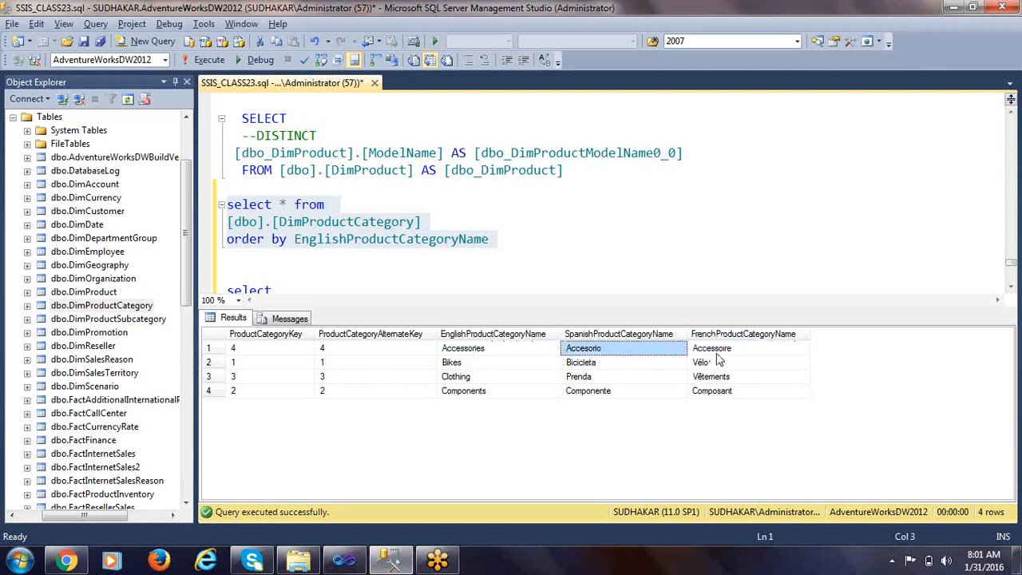
left_click(719, 351)
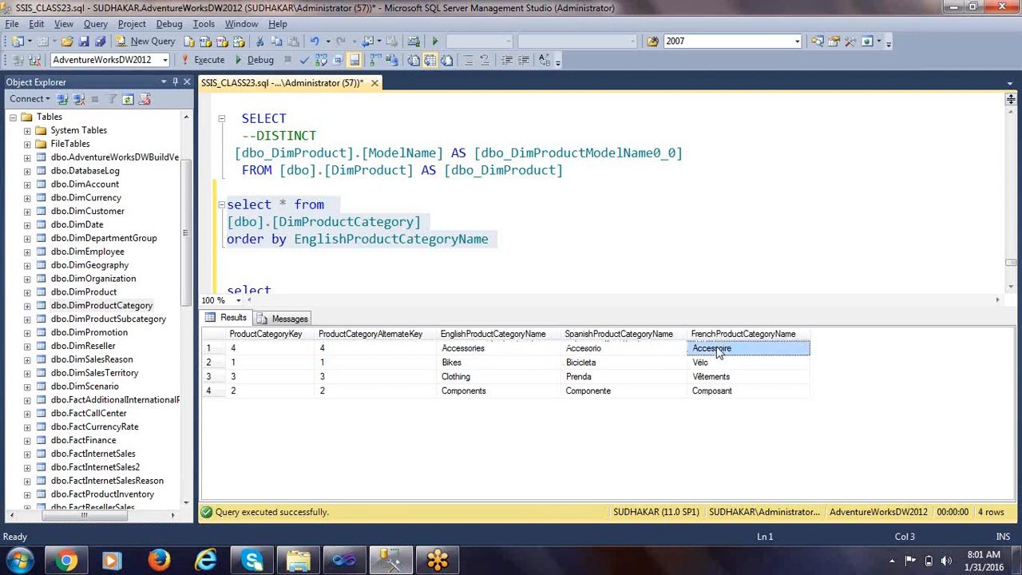
left_click(654, 354)
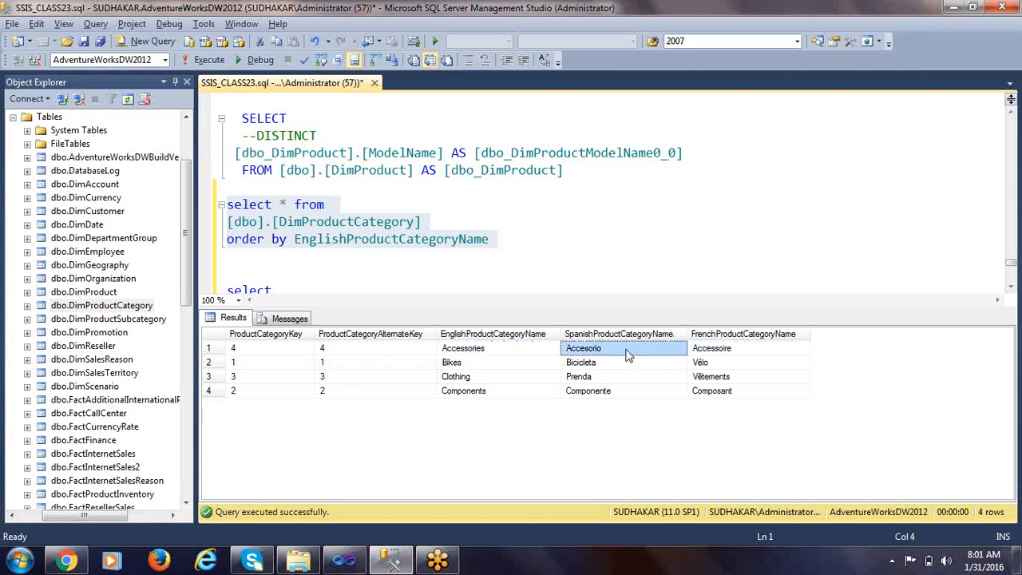
left_click(513, 357)
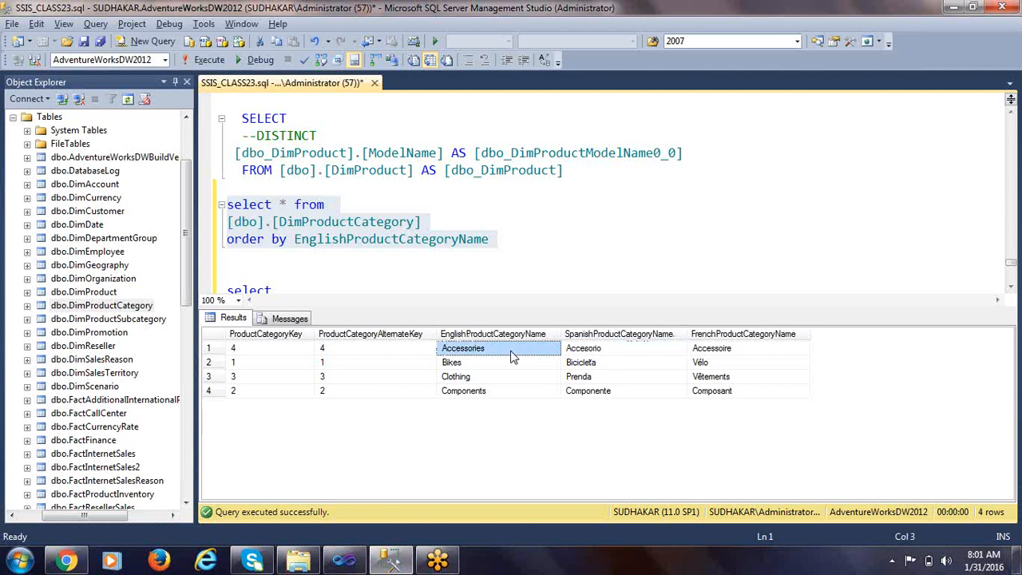
Switch back to Visual Studio and enter AAA as the Spanish (Colombia) caption of the Product attribute.
key("alt+Tab")
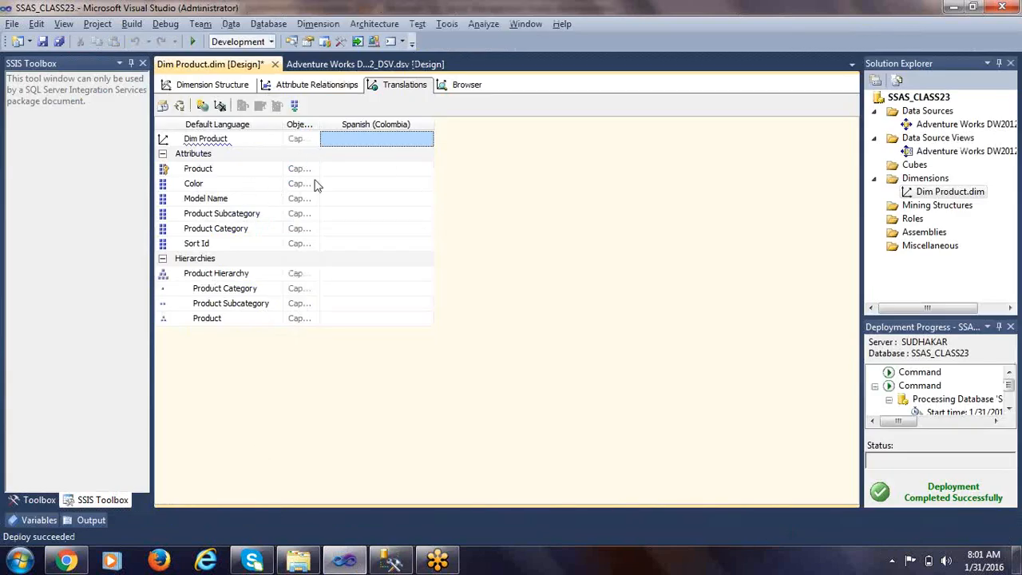
left_click(350, 169)
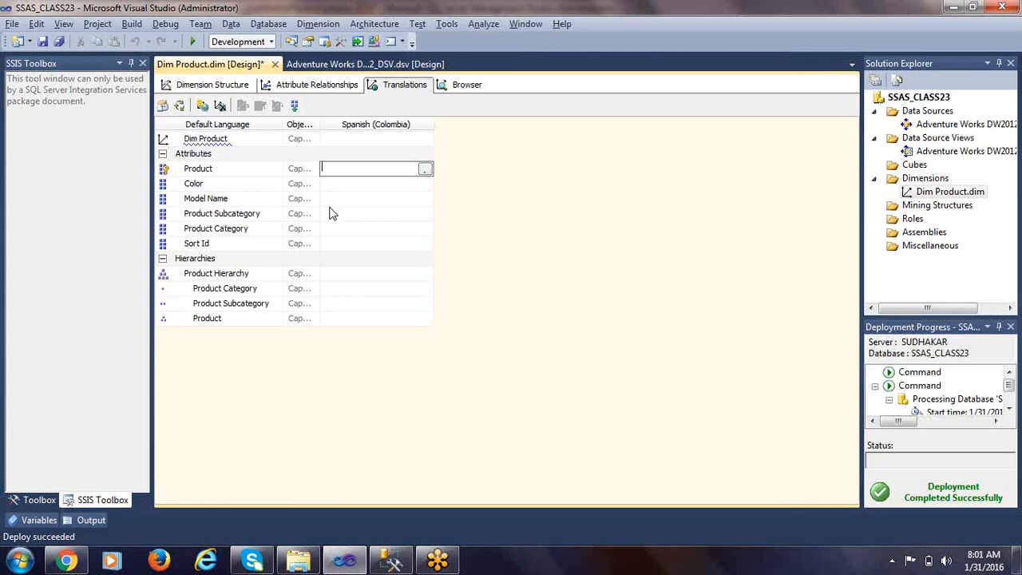
left_click(243, 171)
left_click(337, 171)
type("AAA")
Assign SpanishProductName as the translation column for the Product attribute's Spanish (Colombia) member names.
left_click(425, 169)
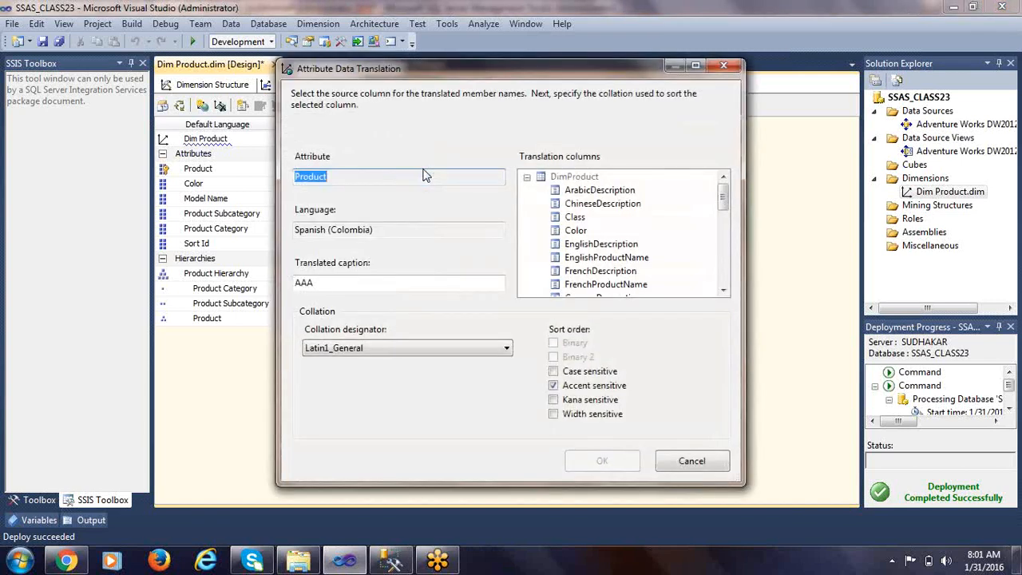
mouse_move(723, 202)
left_mouse_down()
mouse_move(719, 264)
mouse_move(711, 198)
left_mouse_up()
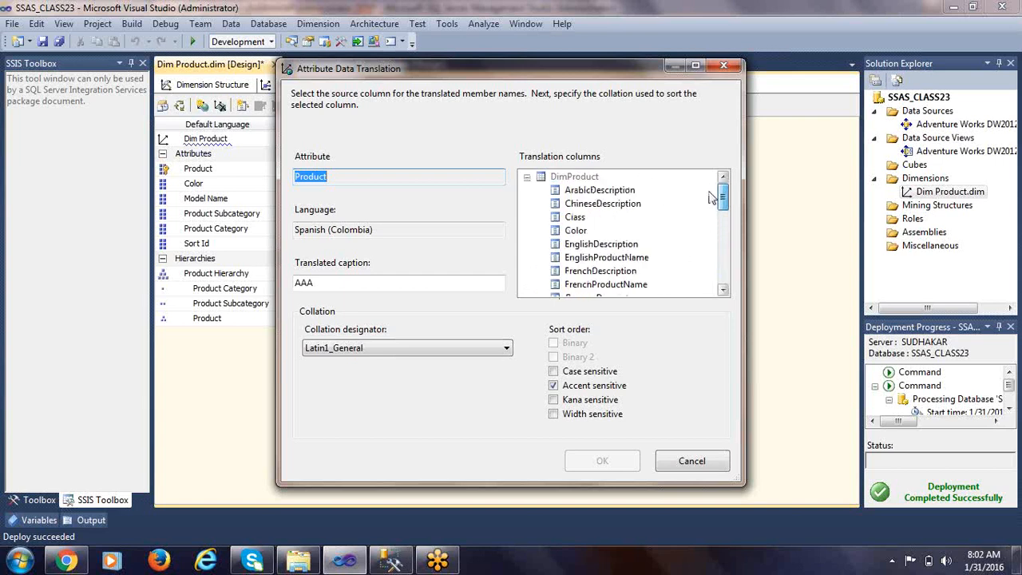
left_click(724, 291)
left_click(723, 291)
left_click(724, 291)
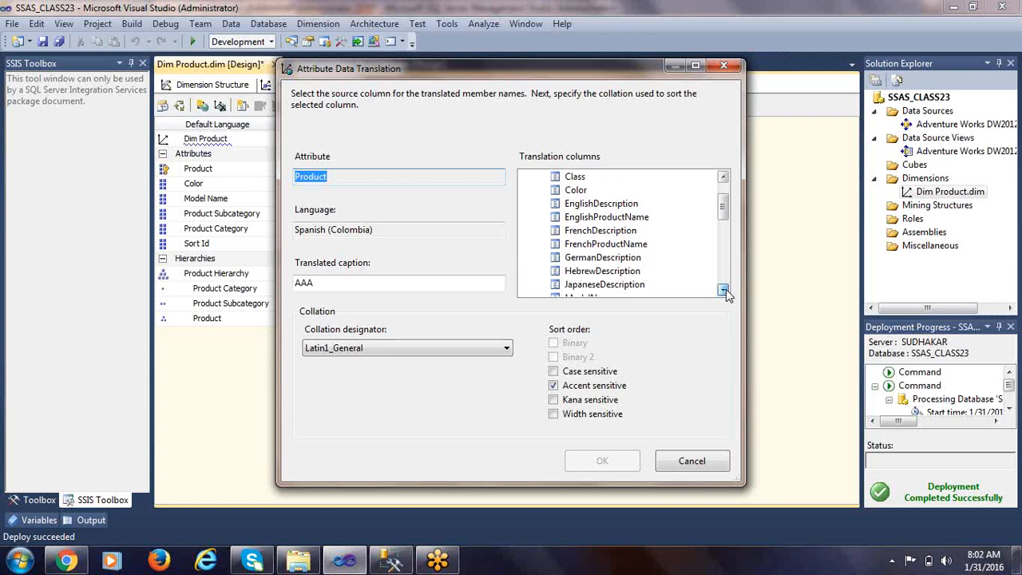
left_click(724, 291)
left_click(724, 291)
left_click(724, 290)
left_click(723, 291)
left_click(723, 291)
left_click(723, 290)
left_click(724, 290)
left_click(724, 291)
left_click(723, 291)
left_click(631, 258)
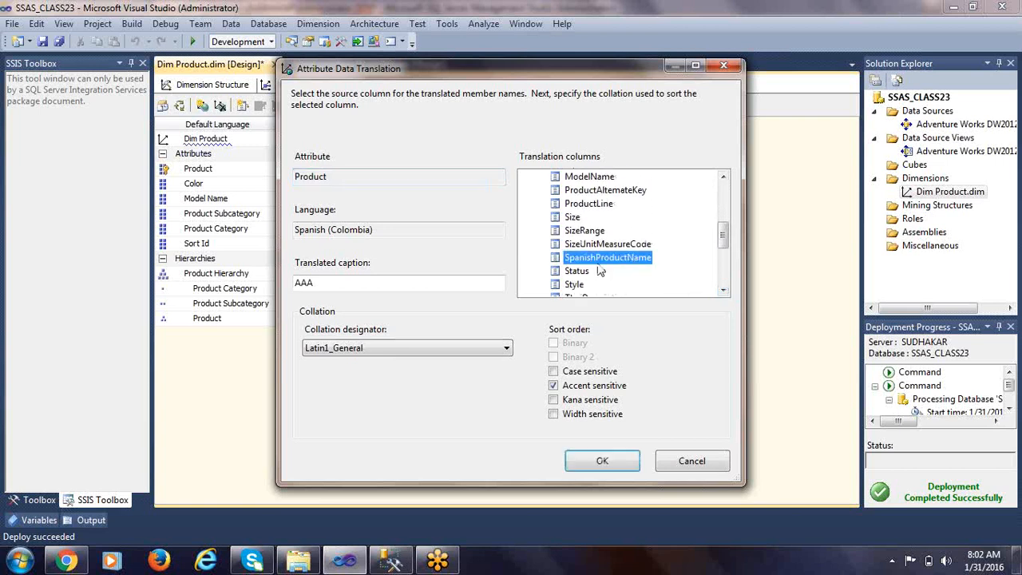
left_click(602, 463)
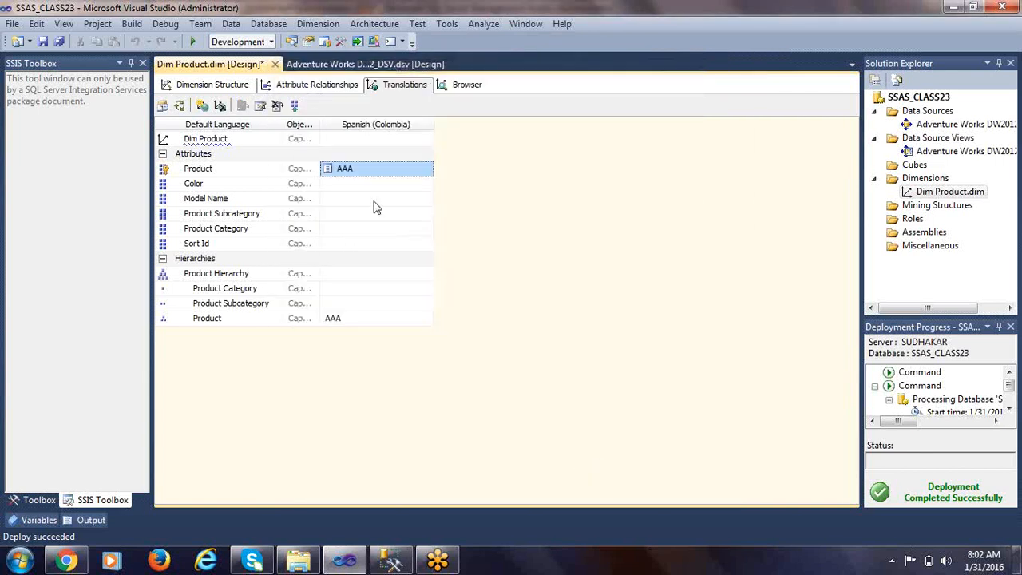
Translate Product Subcategory for Spanish (Colombia) with caption BBB and SpanishProductSubcategoryName as the translation column.
left_click(329, 213)
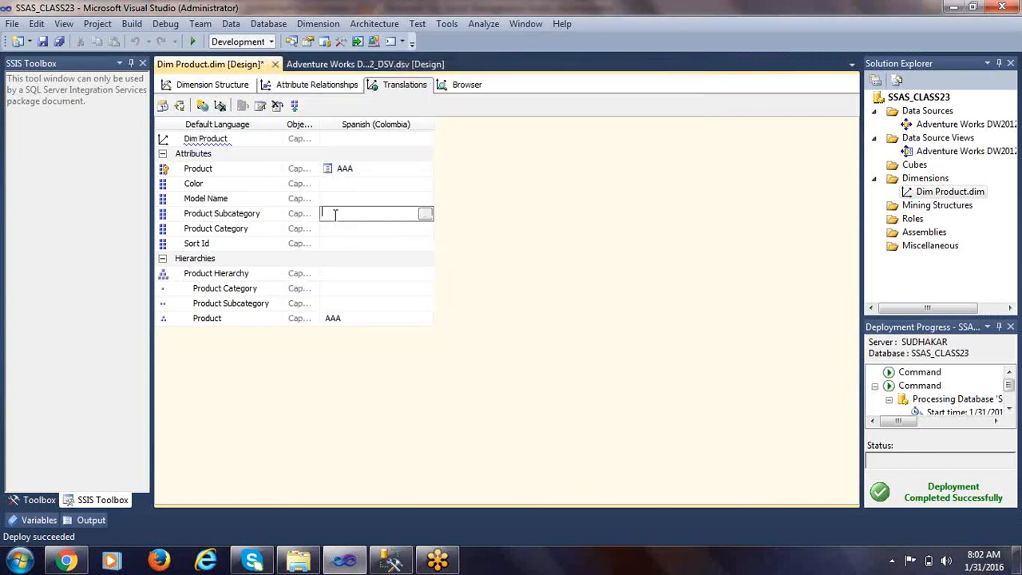
type("BBB")
left_click(426, 214)
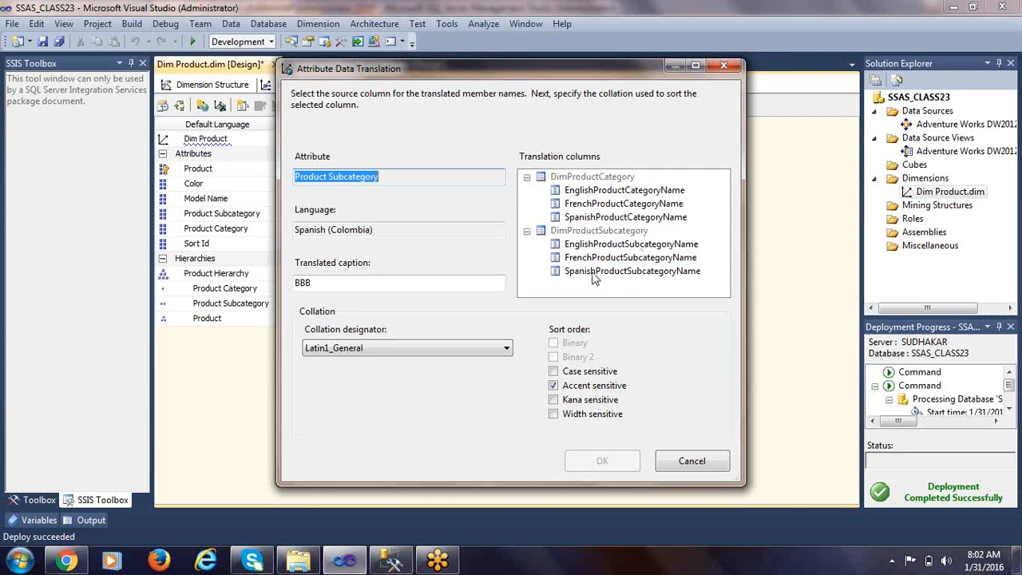
left_click(660, 273)
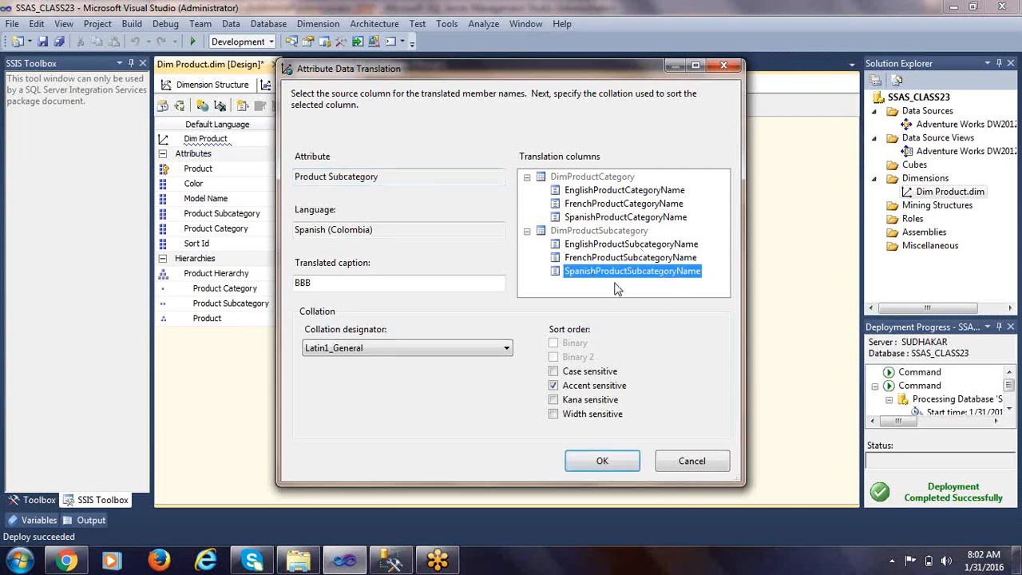
left_click(600, 463)
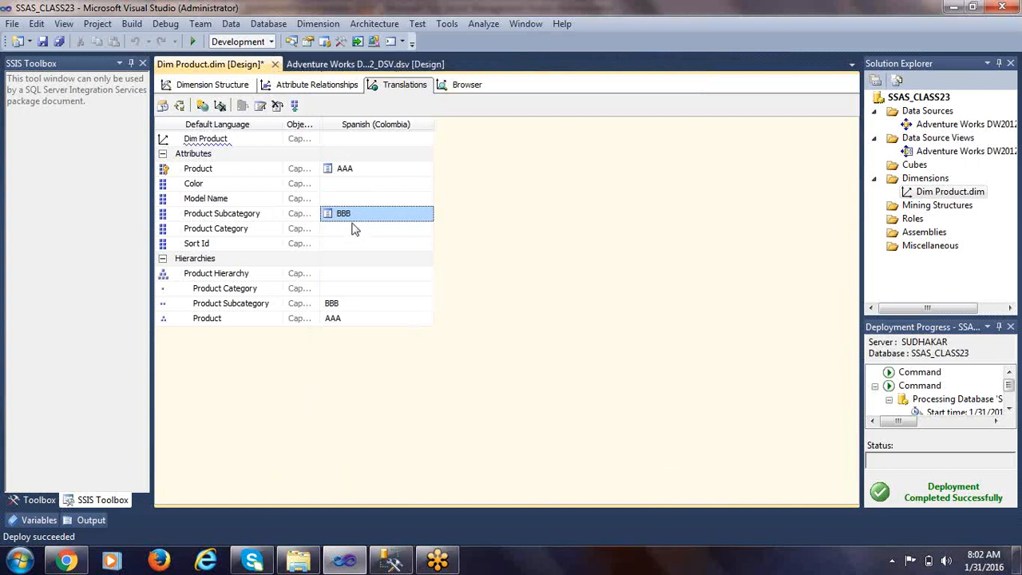
Translate Product Category for Spanish (Colombia) with caption CCC and SpanishProductCategoryName as the translation column.
left_click(339, 230)
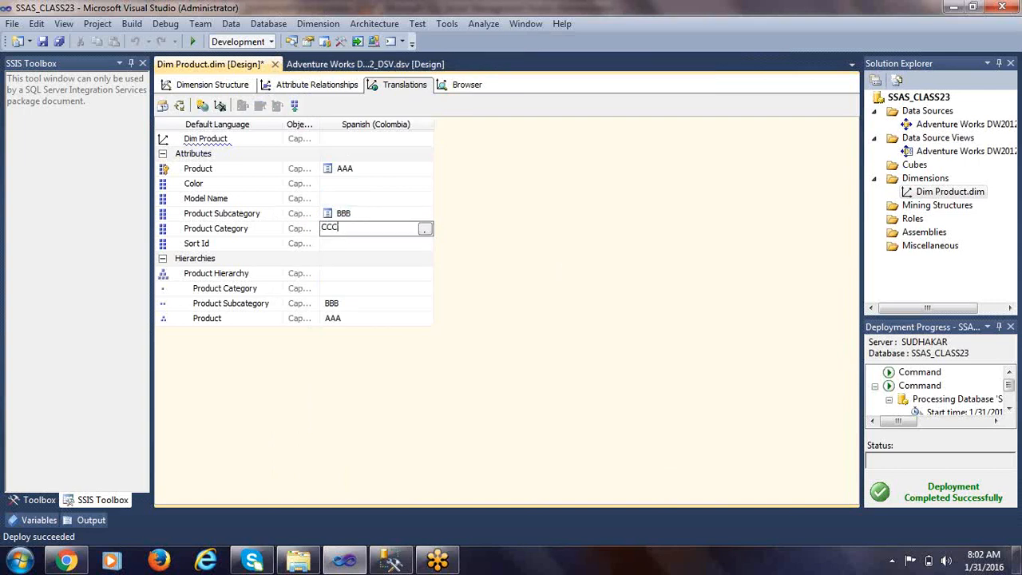
left_click(425, 229)
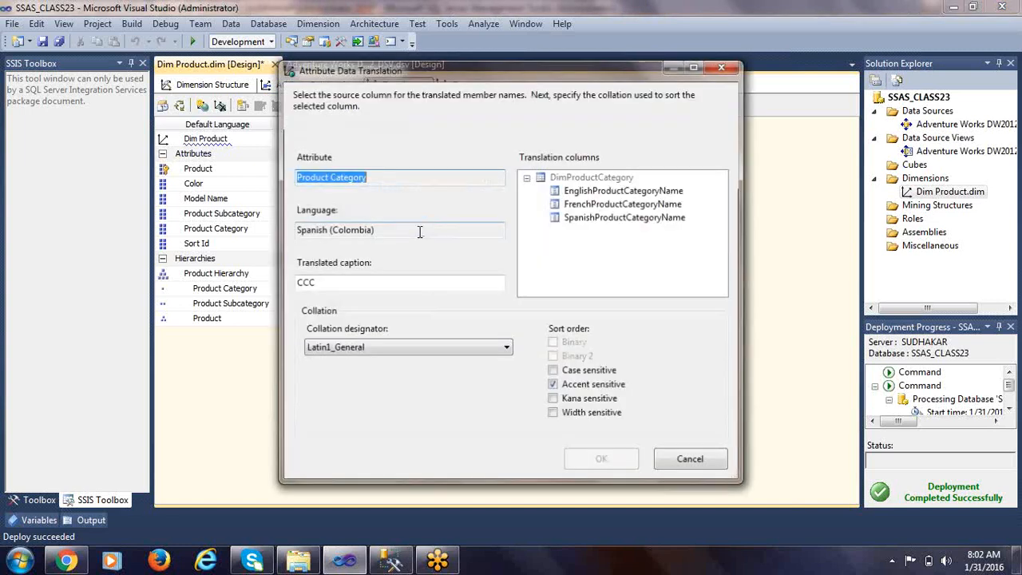
left_click(612, 224)
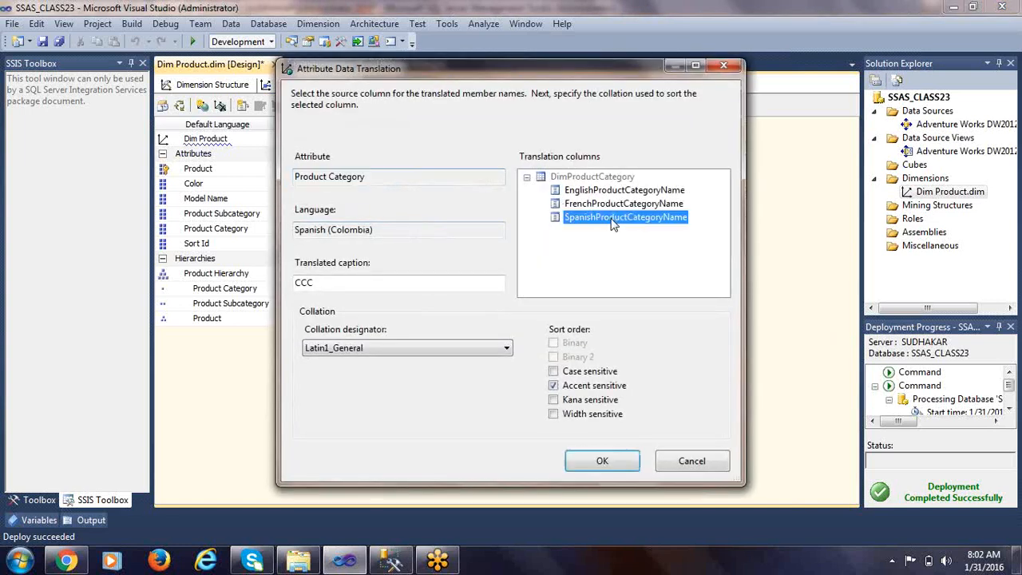
left_click(601, 461)
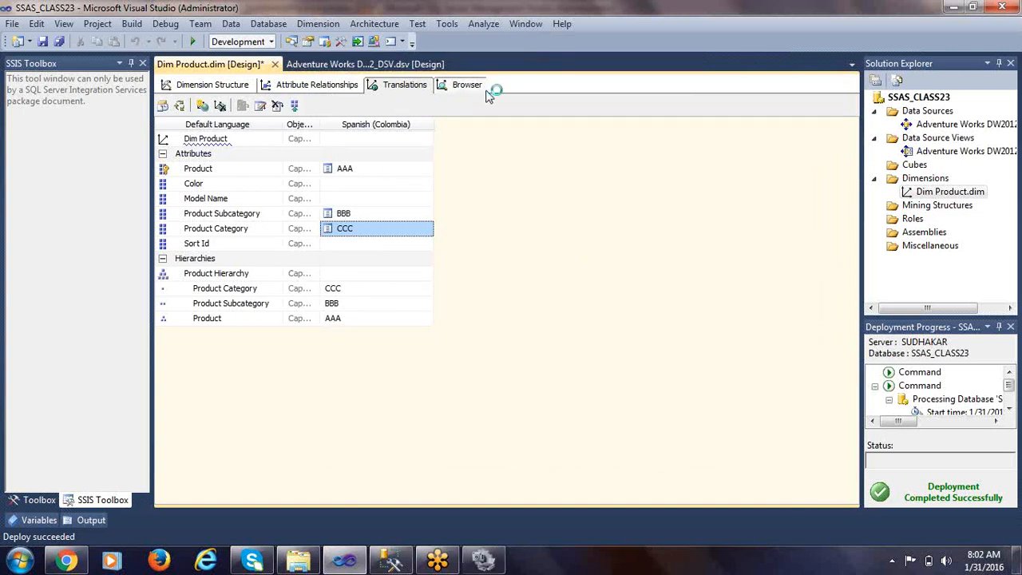
Deploy the SSAS_CLASS23 project and reconnect the Dim Product browser to the reprocessed dimension.
right_click(940, 99)
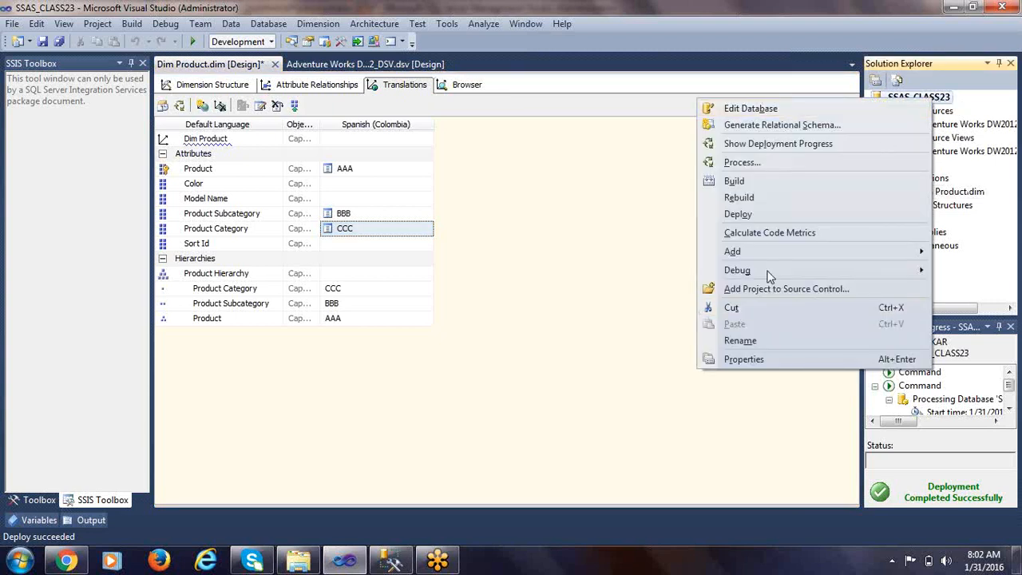
left_click(754, 218)
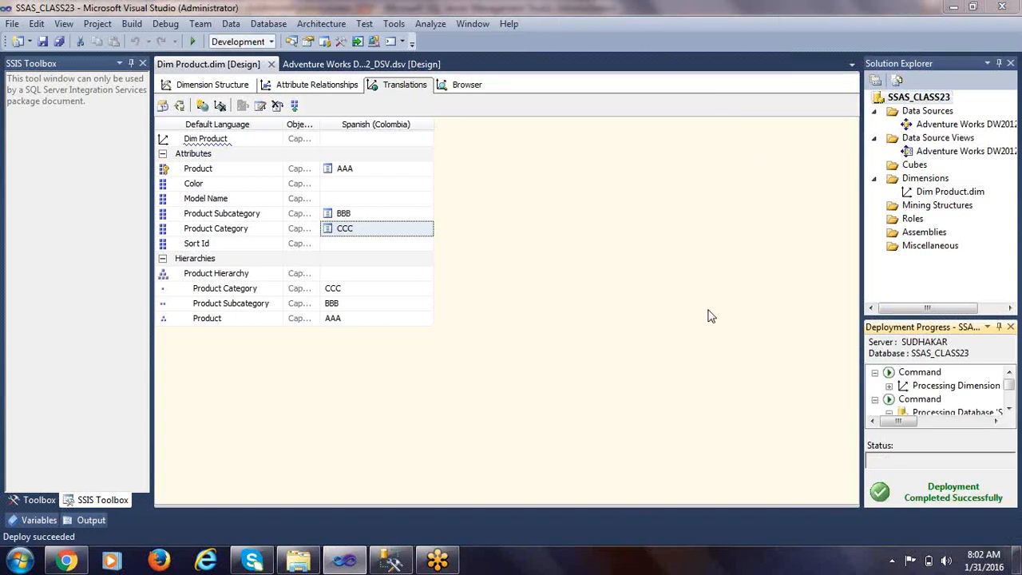
left_click(461, 88)
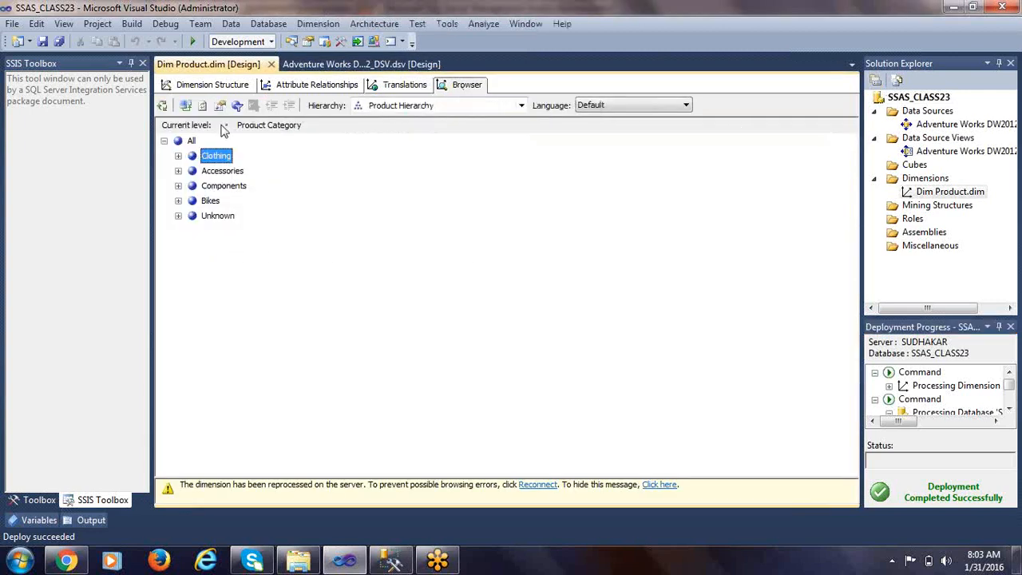
left_click(185, 106)
Examine the Product Hierarchy's category members from Clothing to Bikes in the default language.
left_click(422, 106)
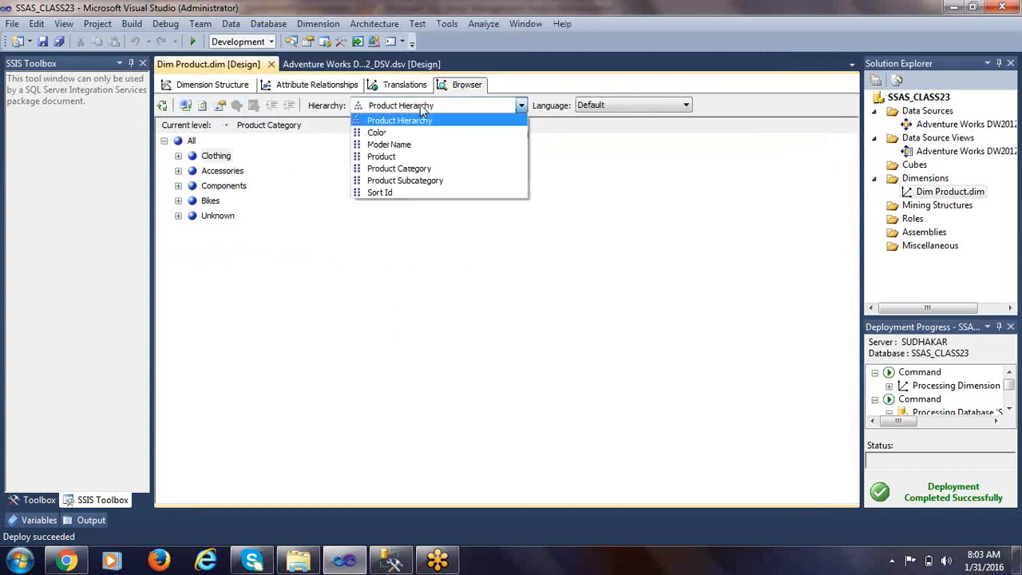
left_click(422, 110)
left_click(223, 158)
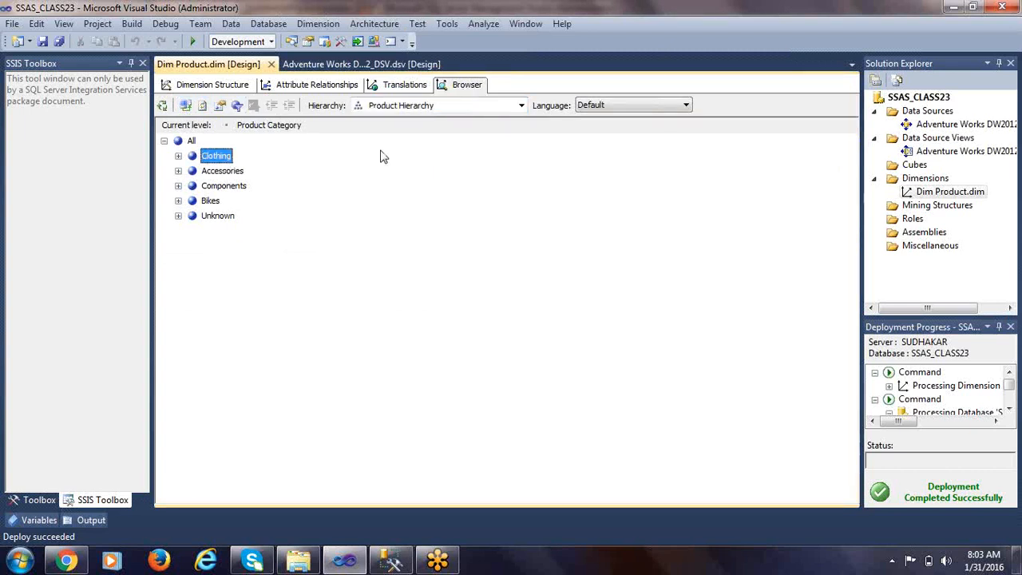
left_click(426, 107)
left_click(425, 106)
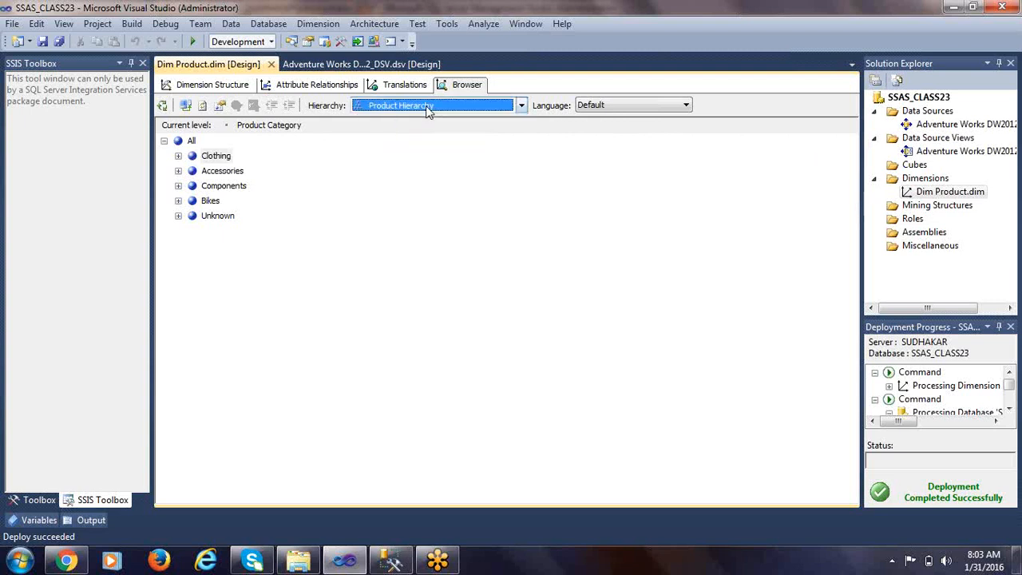
left_click(214, 158)
left_click(223, 175)
left_click(223, 188)
left_click(223, 200)
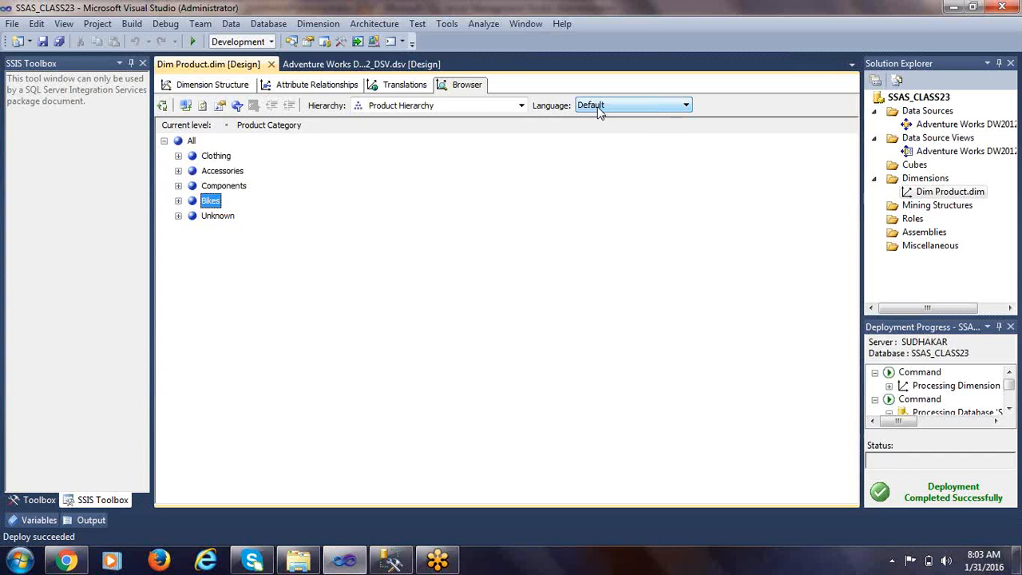
Switch the Product Hierarchy display language in the dimension browser to Spanish (Colombia).
left_click(217, 170)
left_click(224, 185)
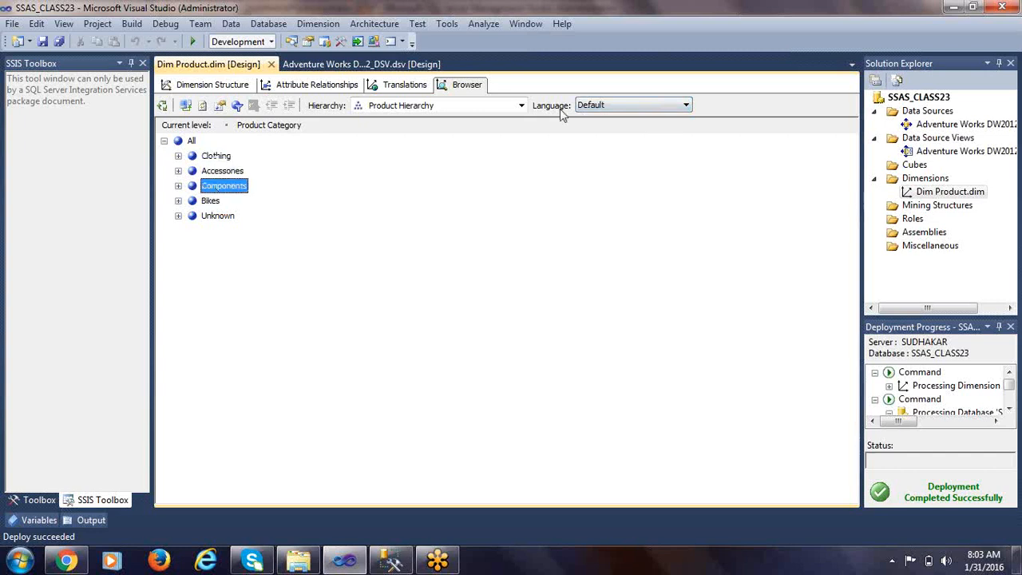
left_click(606, 106)
left_click_drag(784, 160, 782, 358)
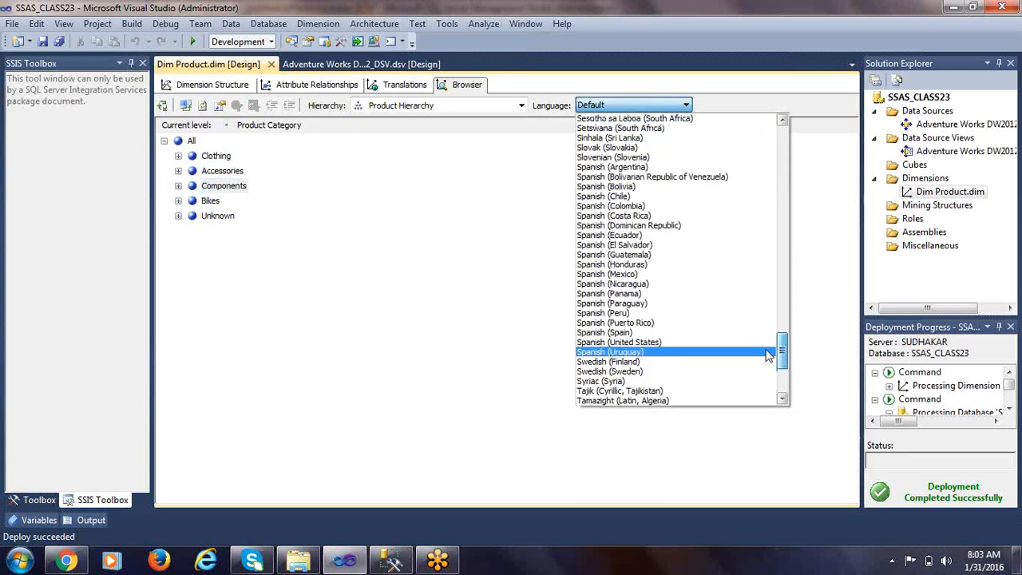
left_click(628, 210)
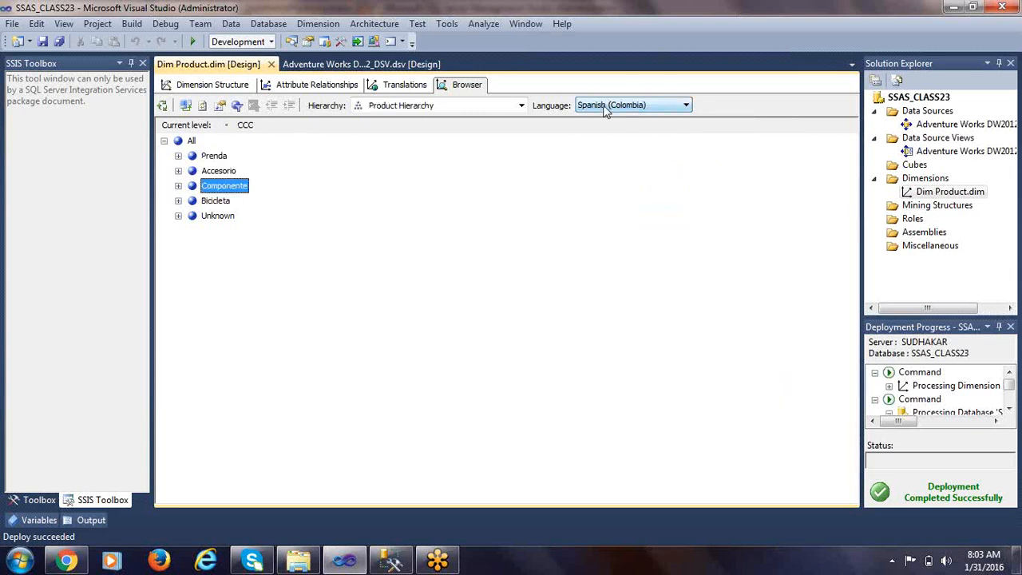
Examine the Spanish category members and expand Prenda to check its translated subcategories.
left_click(219, 157)
left_click(225, 172)
left_click(226, 201)
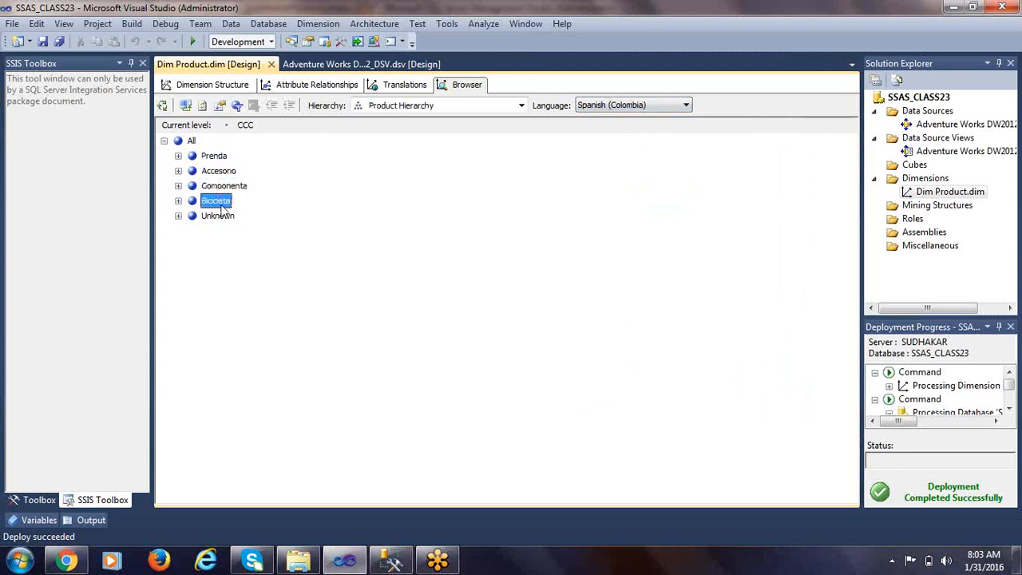
left_click(216, 158)
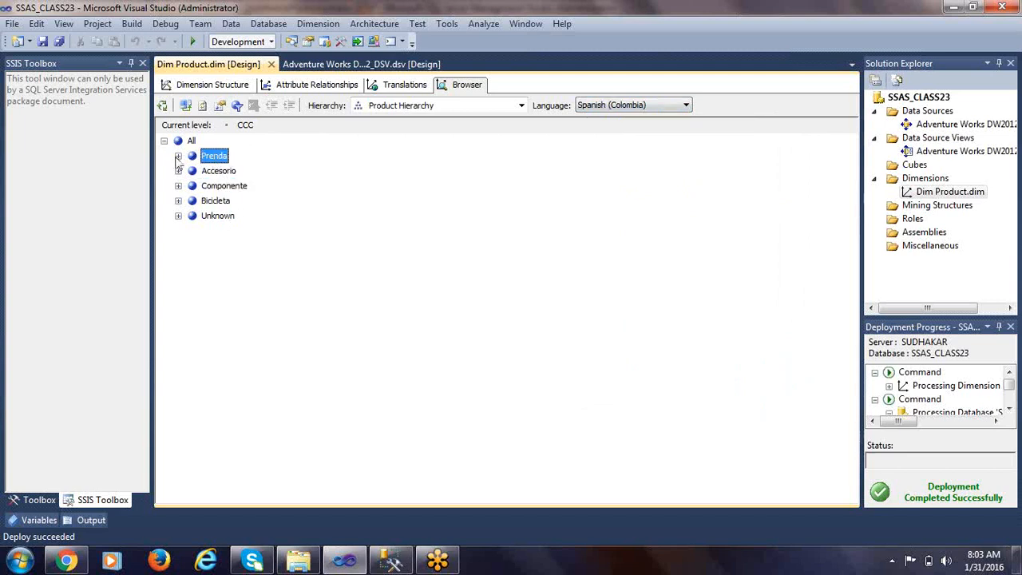
left_click(178, 157)
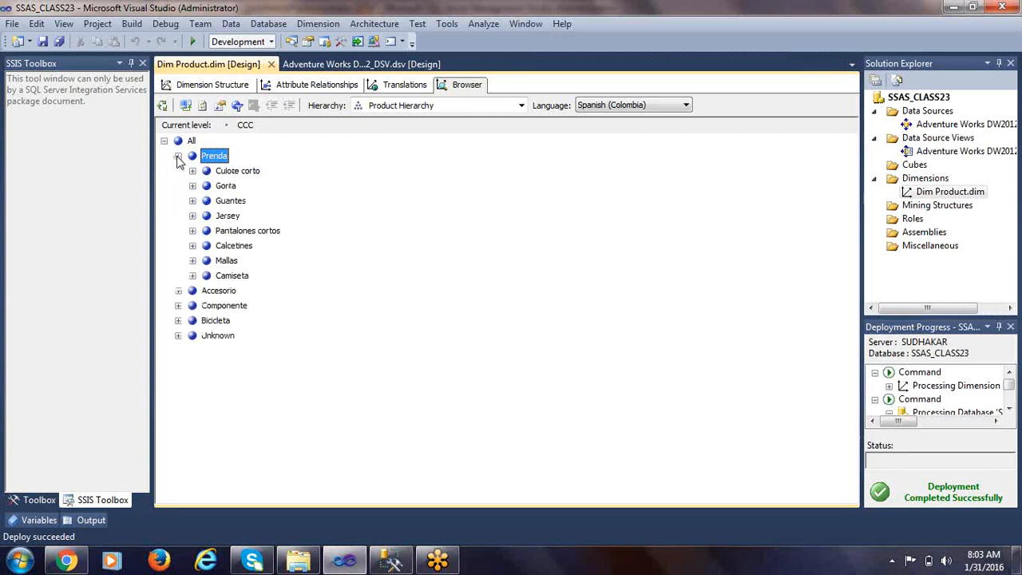
left_click(247, 171)
left_click(231, 186)
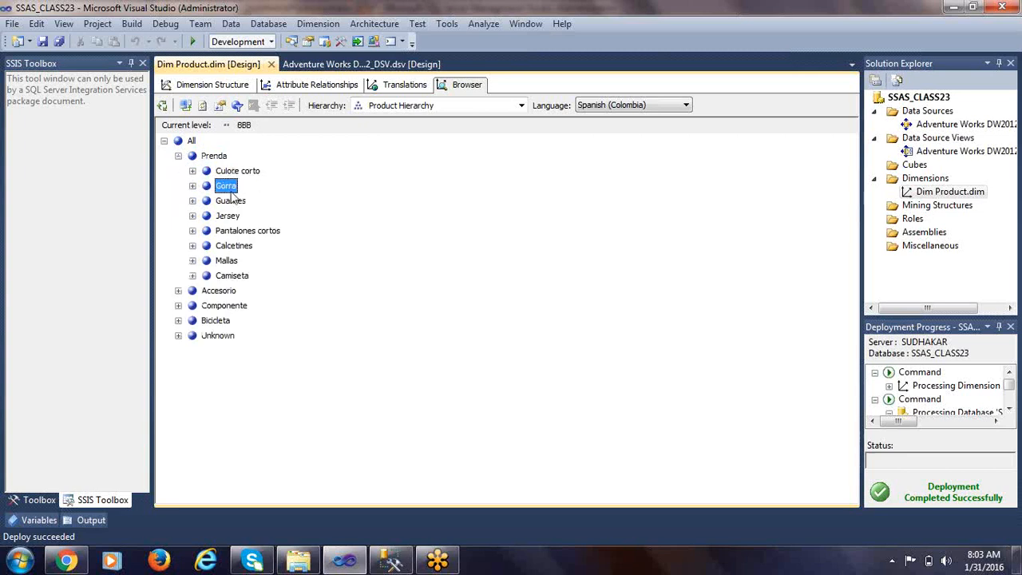
left_click(233, 246)
Check the translated product names under the Culote corto, Gorra and Camiseta subcategories.
left_click(193, 172)
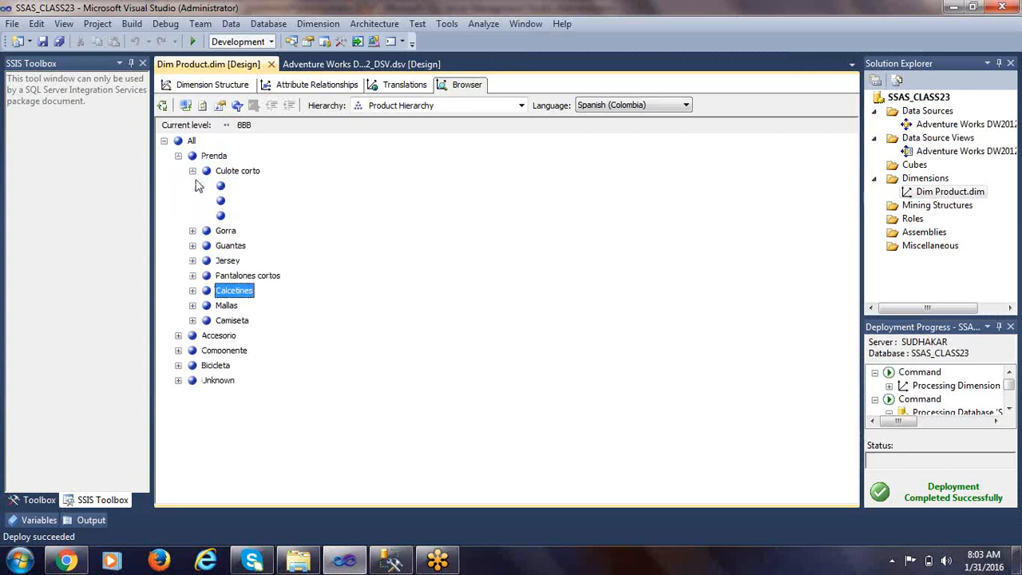
left_click(229, 186)
left_click(224, 214)
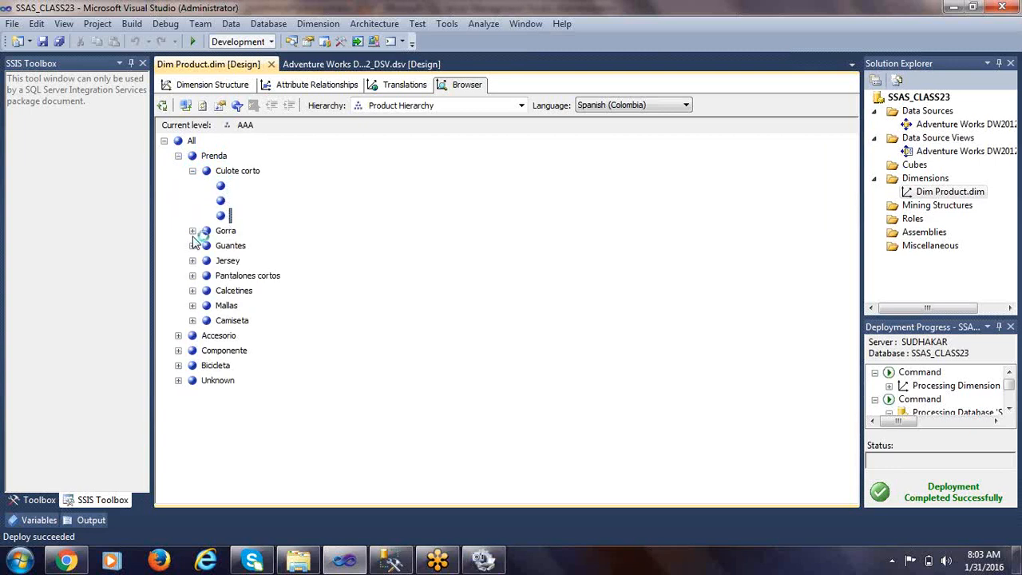
left_click(193, 231)
left_click(193, 231)
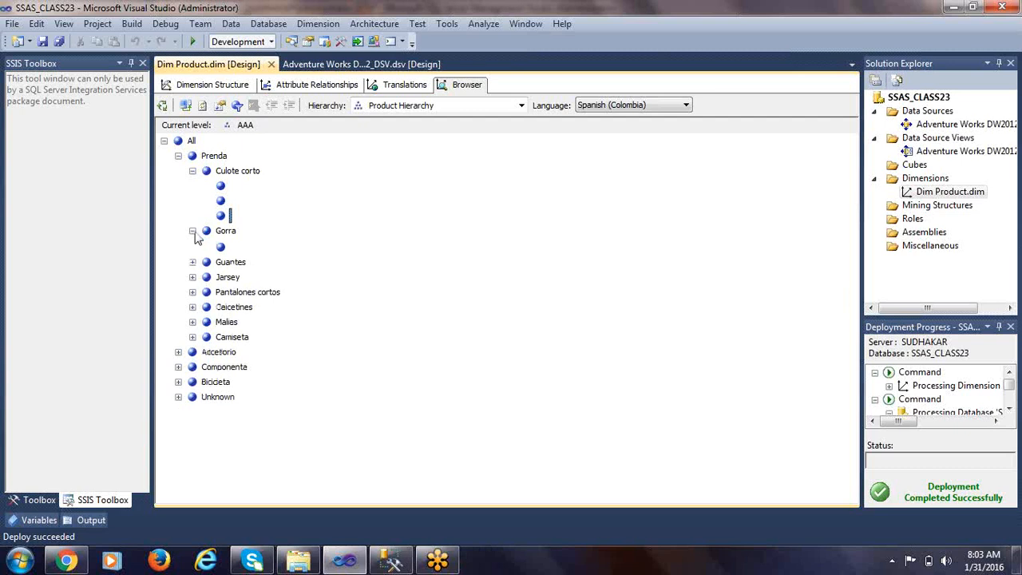
left_click(192, 171)
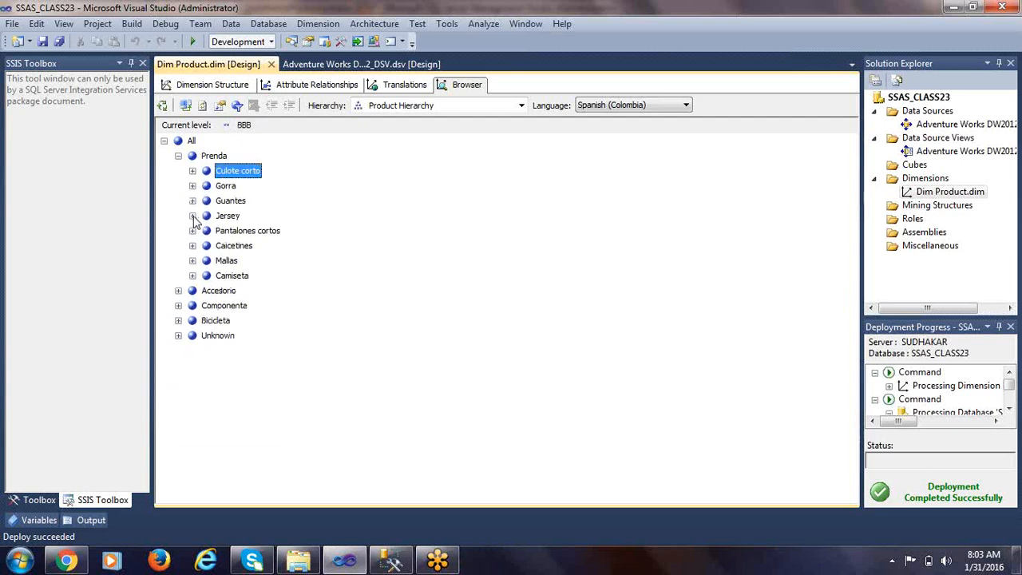
left_click(192, 276)
left_click(280, 293)
left_click(272, 307)
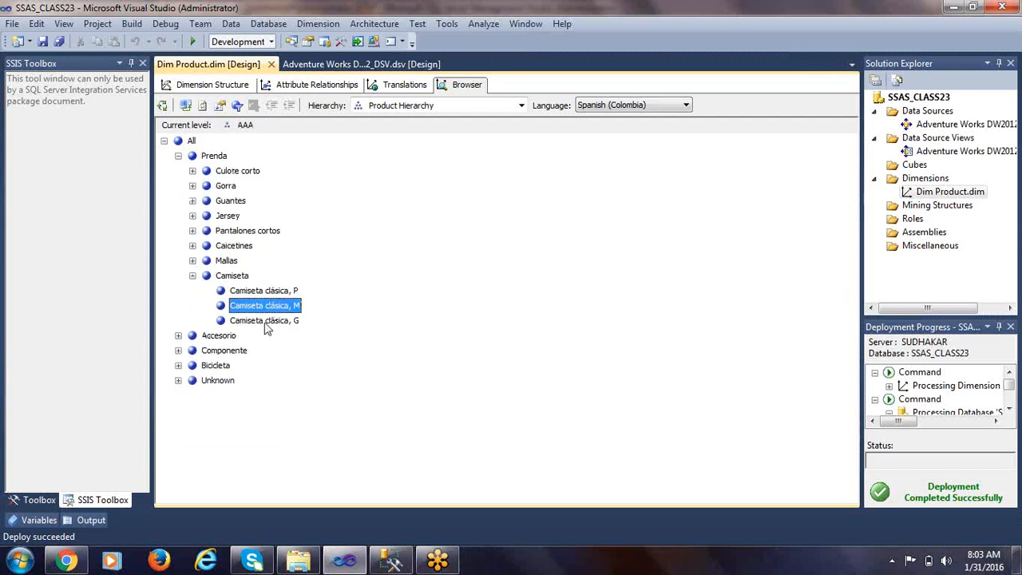
left_click(265, 293)
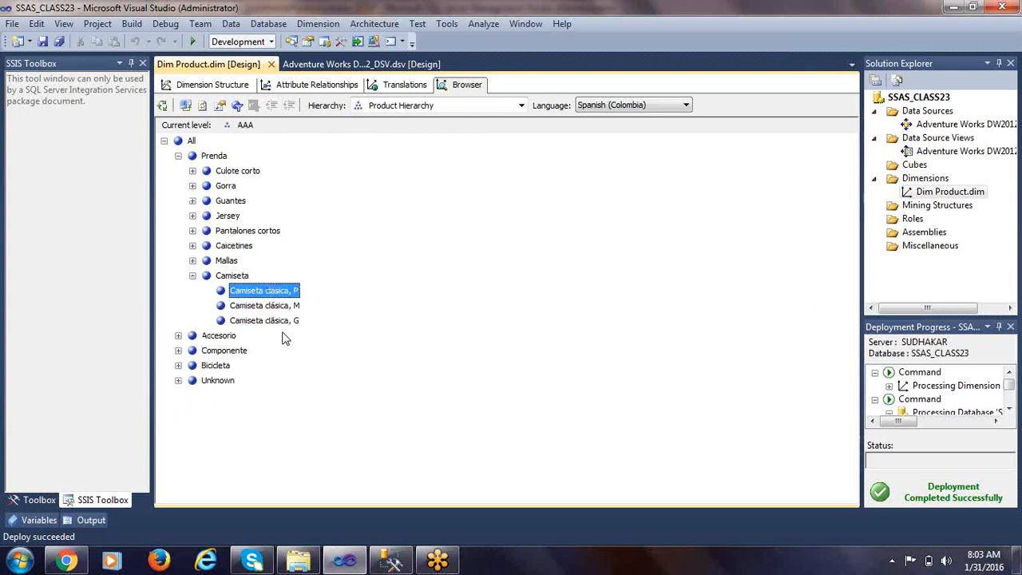
Browse the Model Name hierarchy in Spanish (Colombia) and examine its member names.
left_click(435, 109)
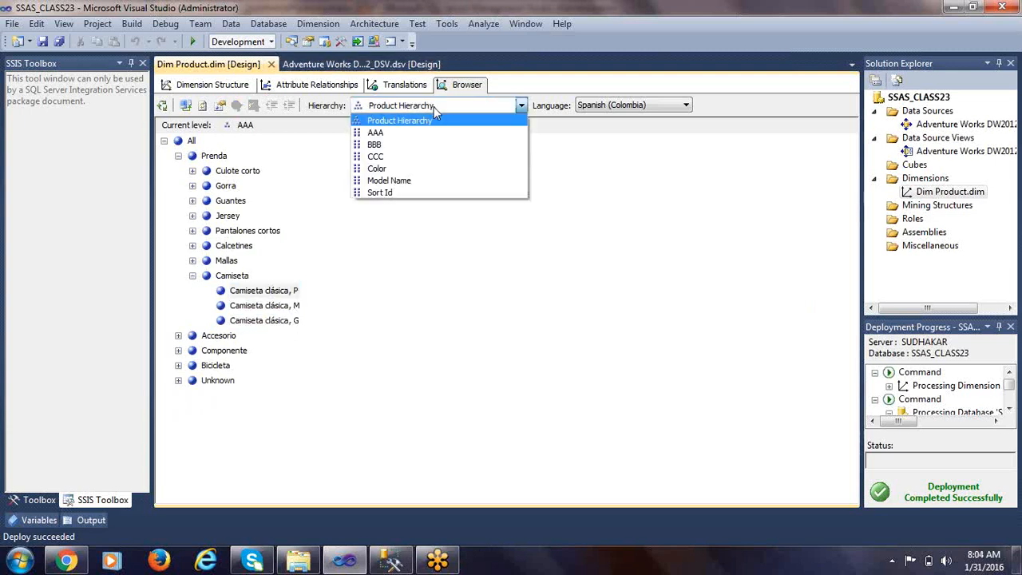
left_click(400, 180)
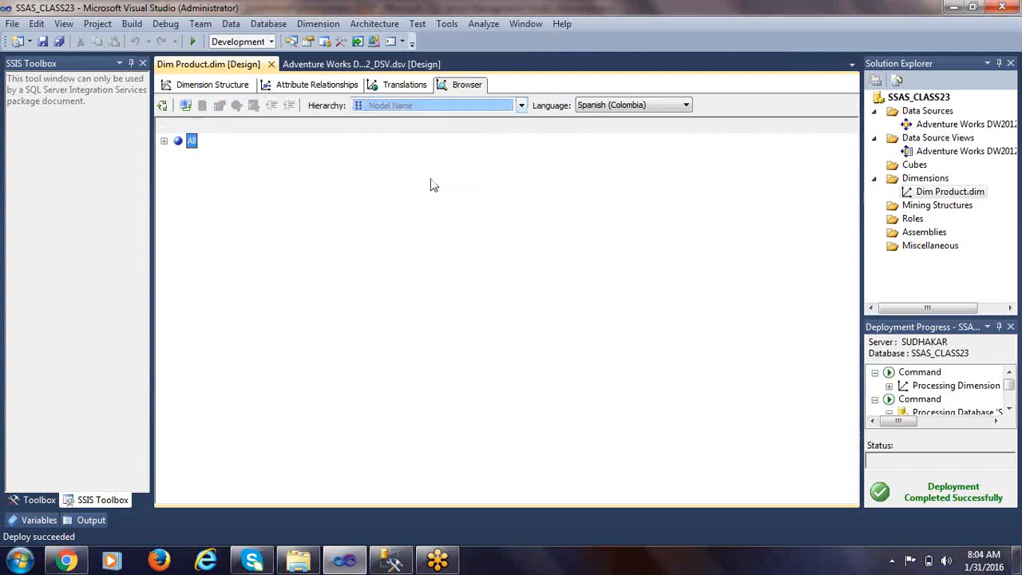
left_click(164, 142)
left_click(229, 188)
left_click(215, 247)
left_click(216, 322)
left_click(236, 397)
left_click(223, 276)
left_click(219, 216)
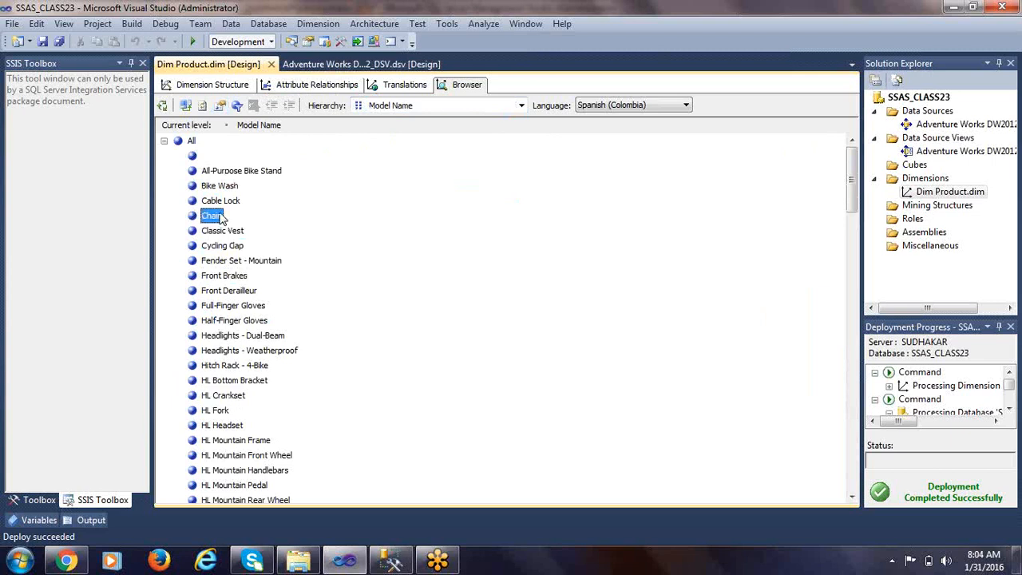
Browse the AAA and CCC attribute hierarchies and expand the CCC members for inspection.
left_click(391, 108)
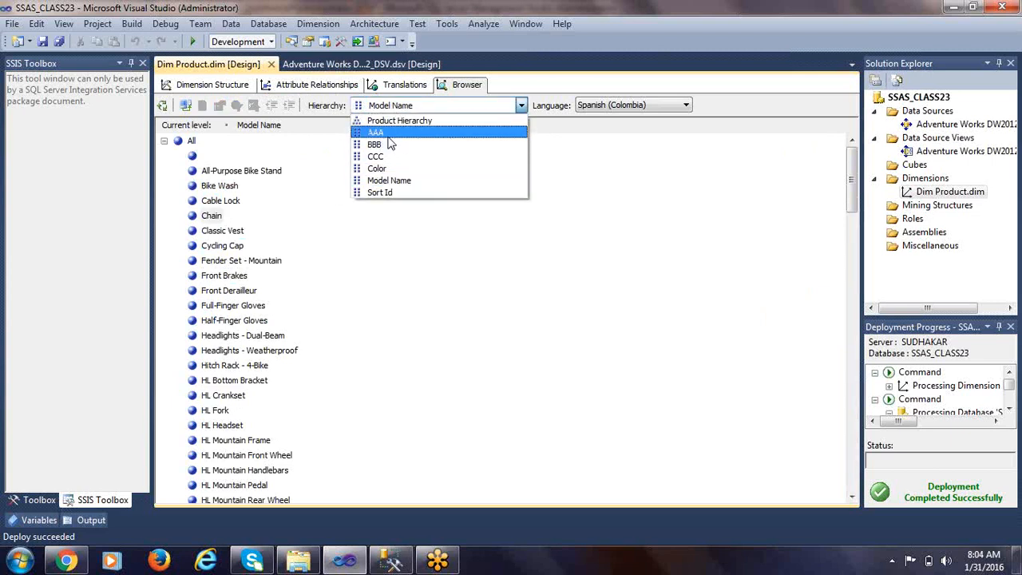
left_click(389, 142)
left_click(396, 107)
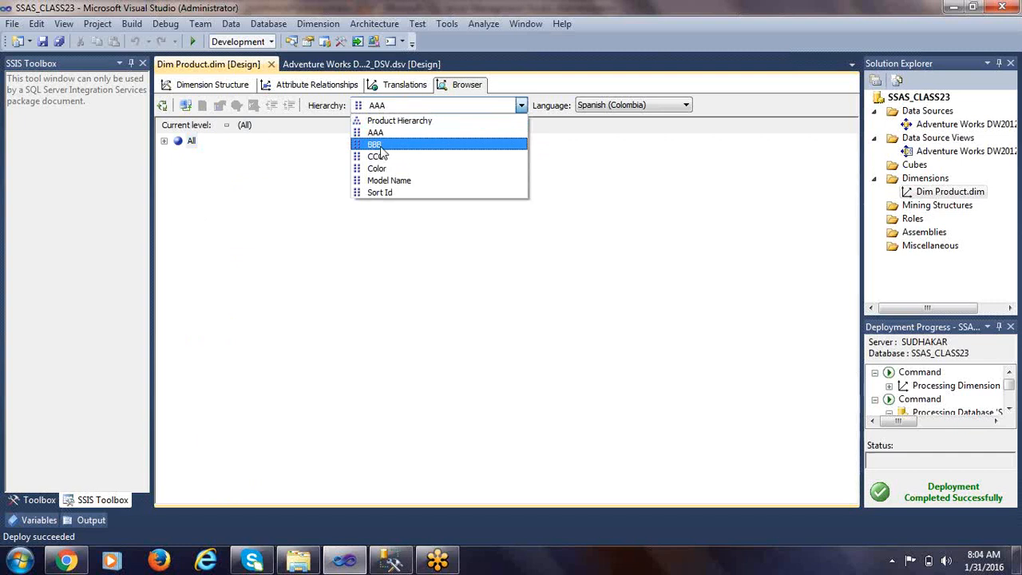
left_click(384, 157)
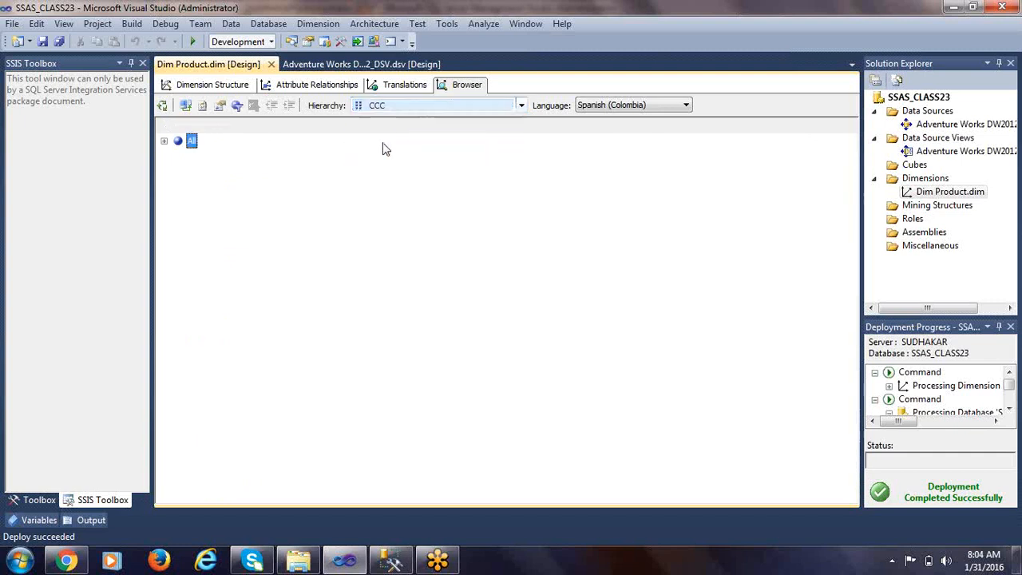
left_click(162, 141)
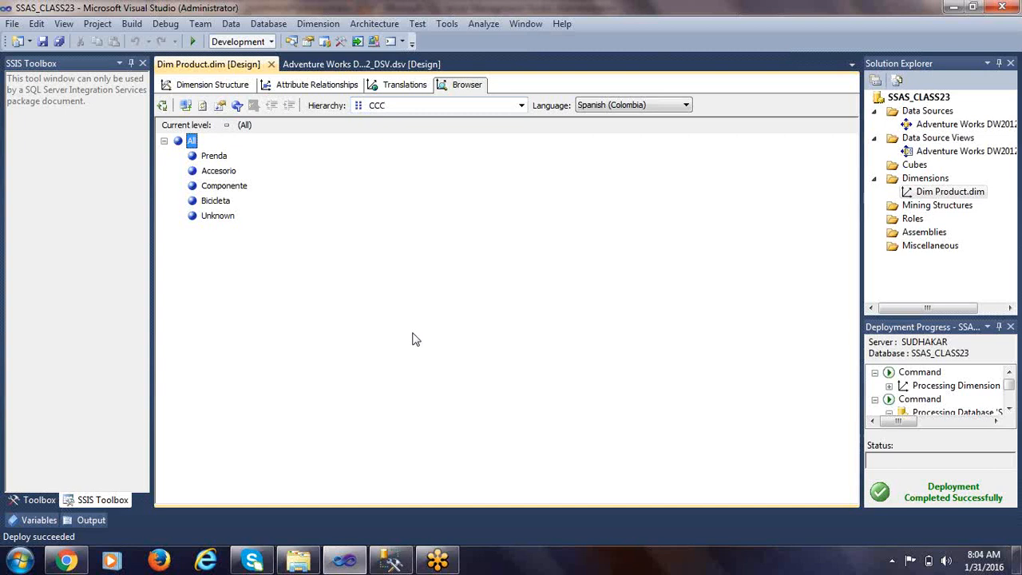
Close the Dim Product designer and start a new dimension from the existing DimDate table, proceeding to its attribute selection.
left_click(213, 84)
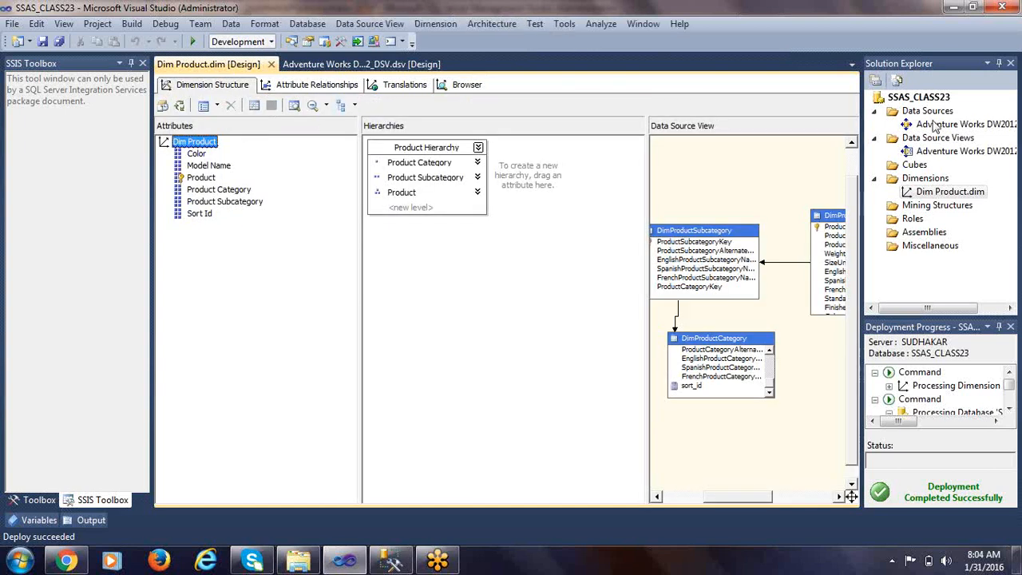
left_click(272, 63)
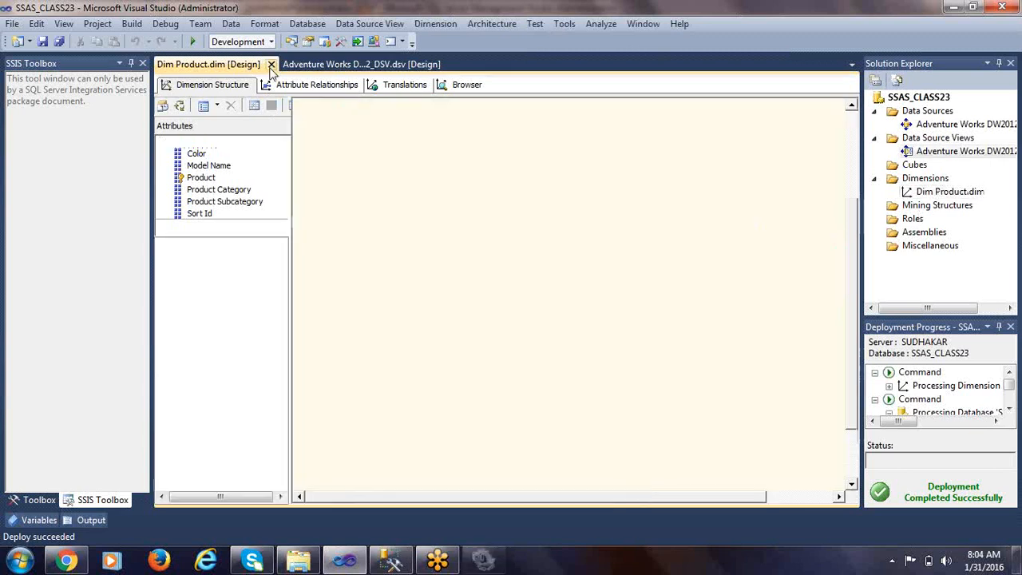
right_click(931, 180)
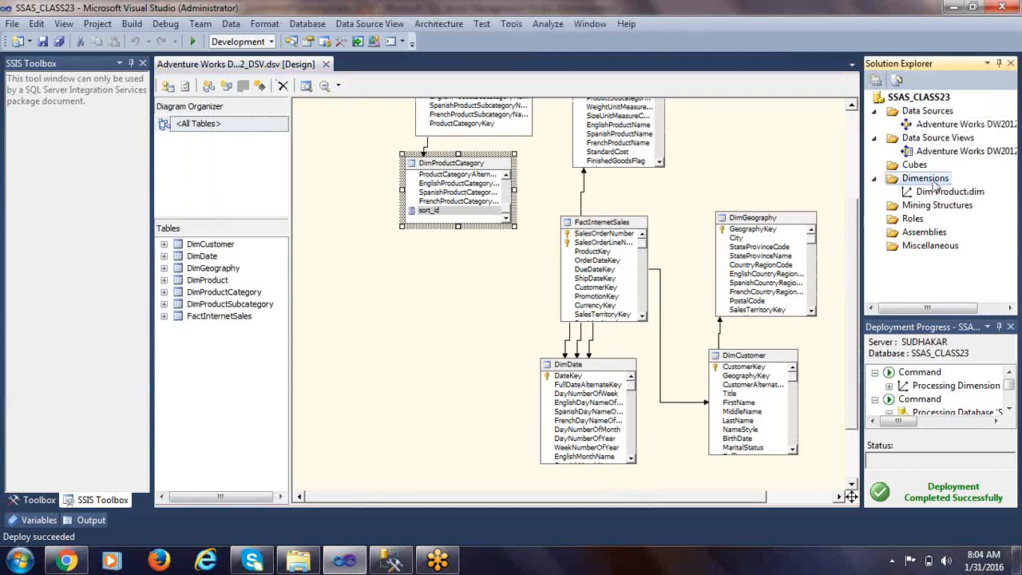
left_click(773, 198)
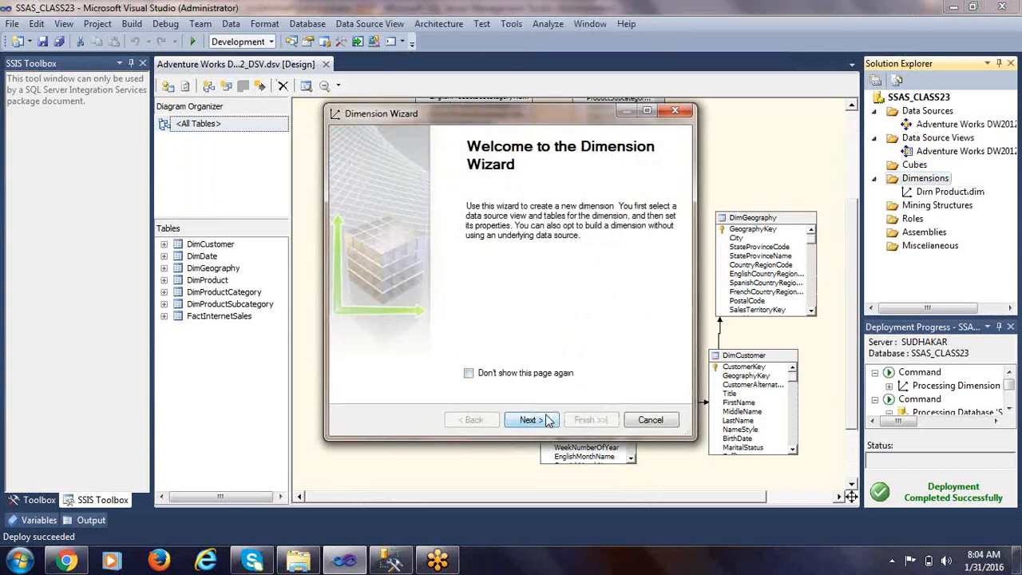
left_click(548, 417)
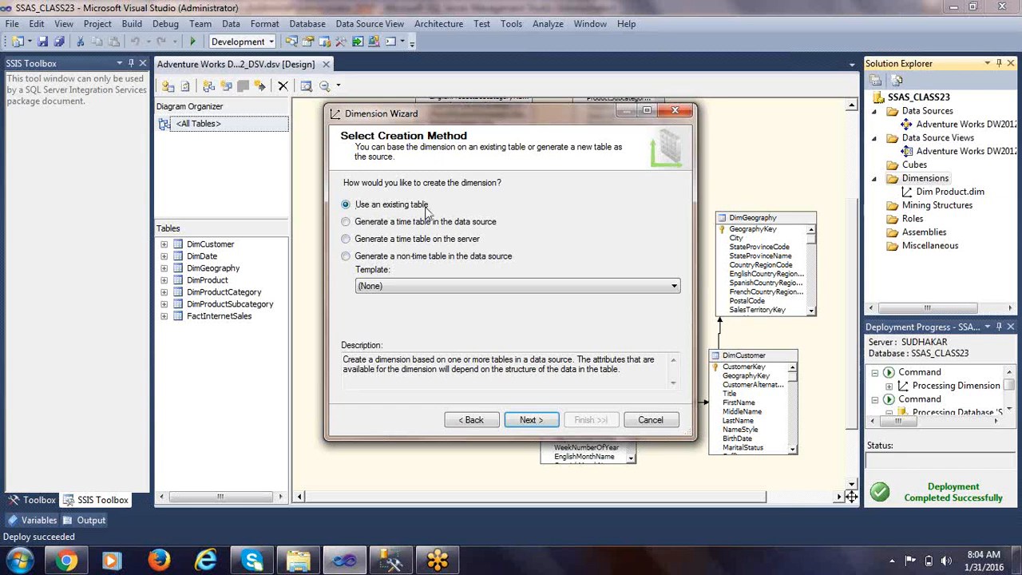
left_click(530, 420)
left_click(382, 232)
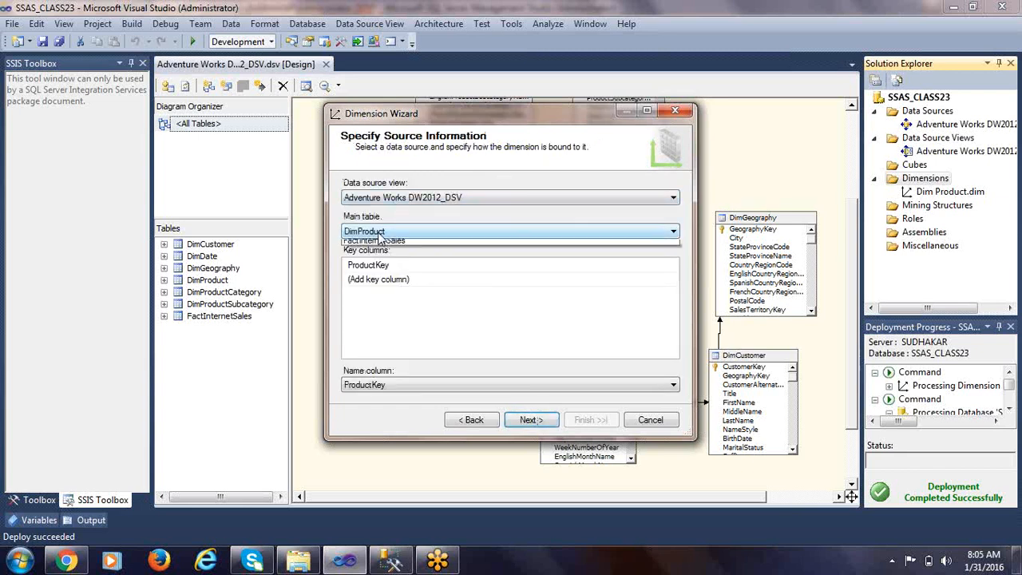
left_click(363, 277)
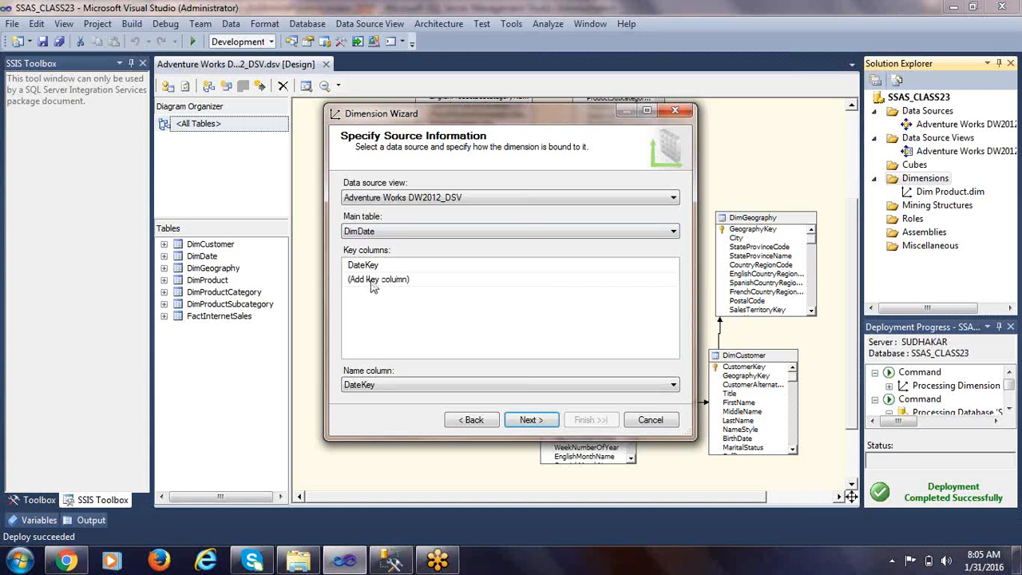
left_click(544, 421)
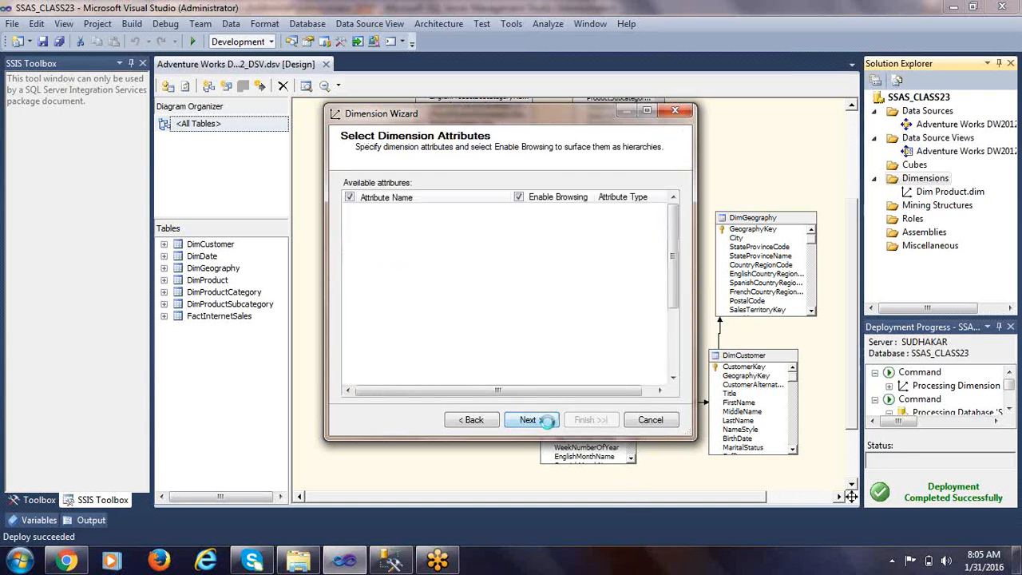
double_click(505, 120)
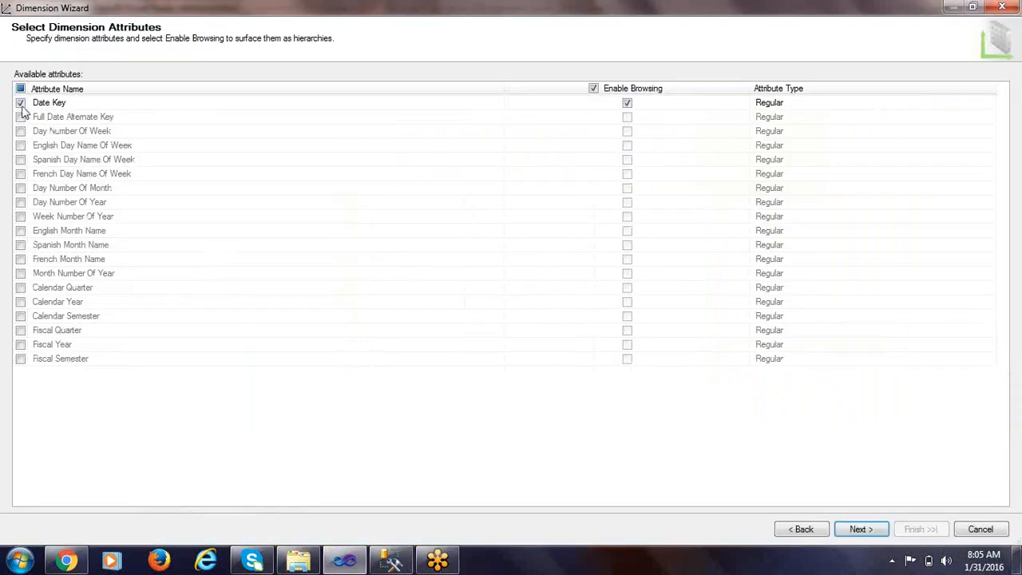
Switch to SQL Server Management Studio and add the query SELECT * FROM [dbo].[DimDate] below the product category query.
left_click(391, 559)
left_click(484, 238)
scroll(393, 212, "down", 10)
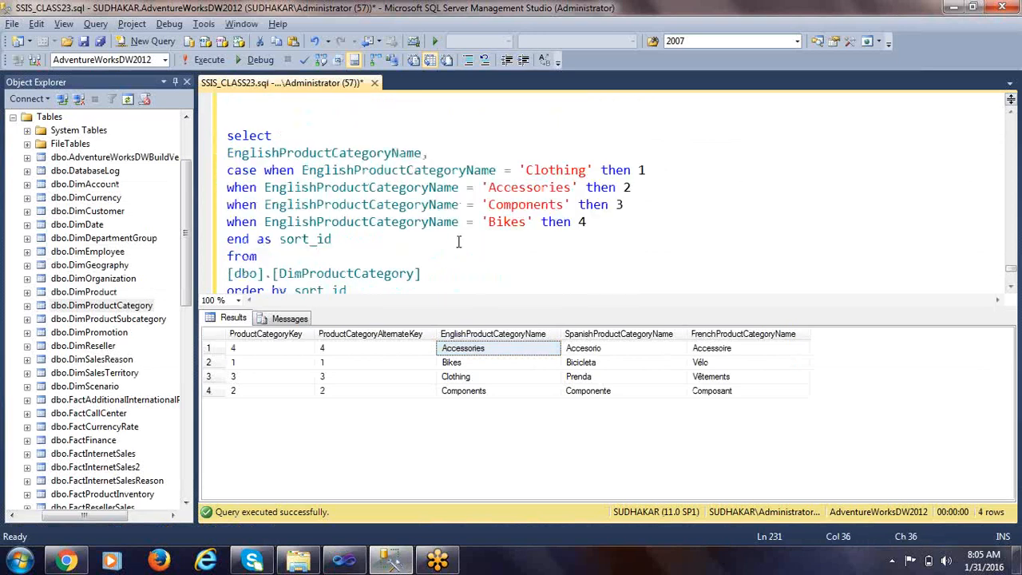
scroll(392, 212, "up", 3)
left_click(374, 211)
key("Return")
key("Return")
left_click_drag(77, 225, 319, 256)
left_click(243, 229)
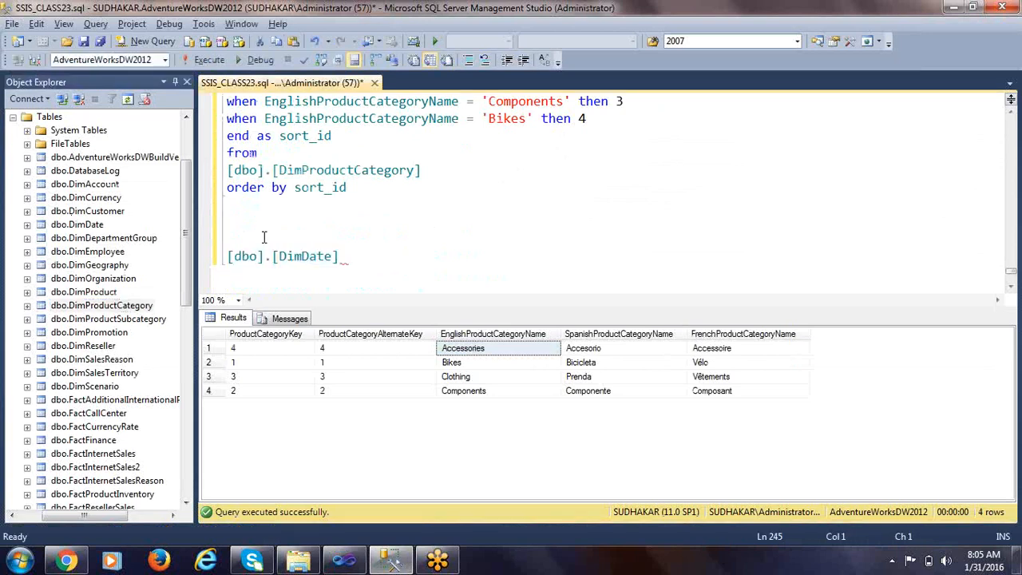
type("SELECT * FROM")
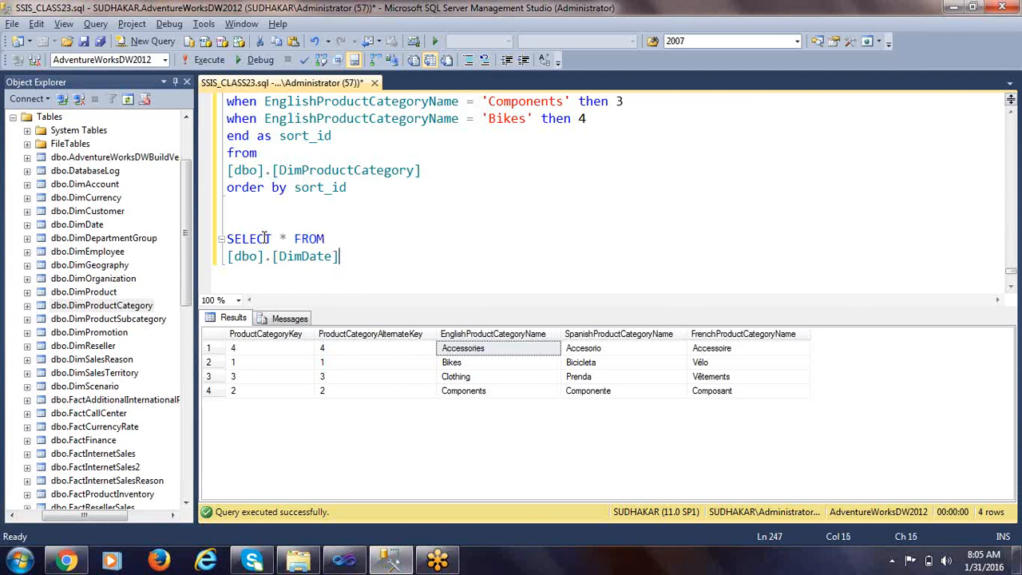
Run only the DimDate query and examine the first row's DateKey and FullDateAlternateKey values.
key("shift+Home")
key("shift+Up")
key("F5")
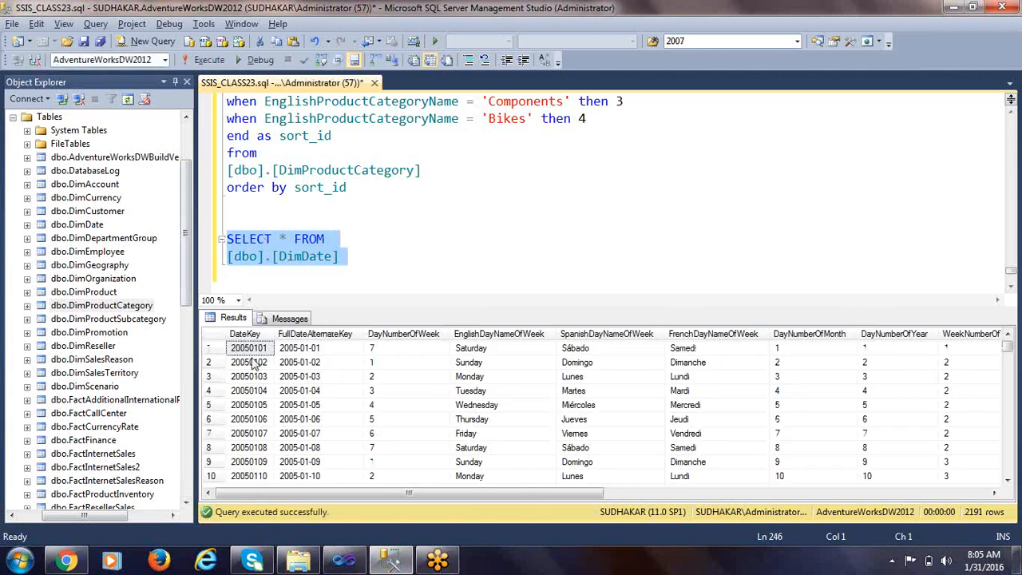
left_click(252, 364)
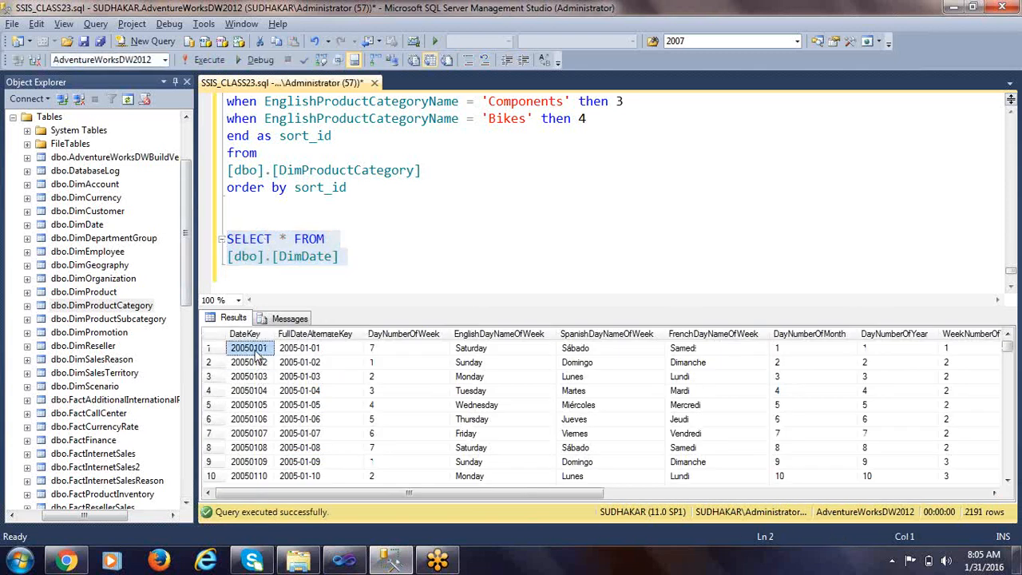
left_click(317, 353)
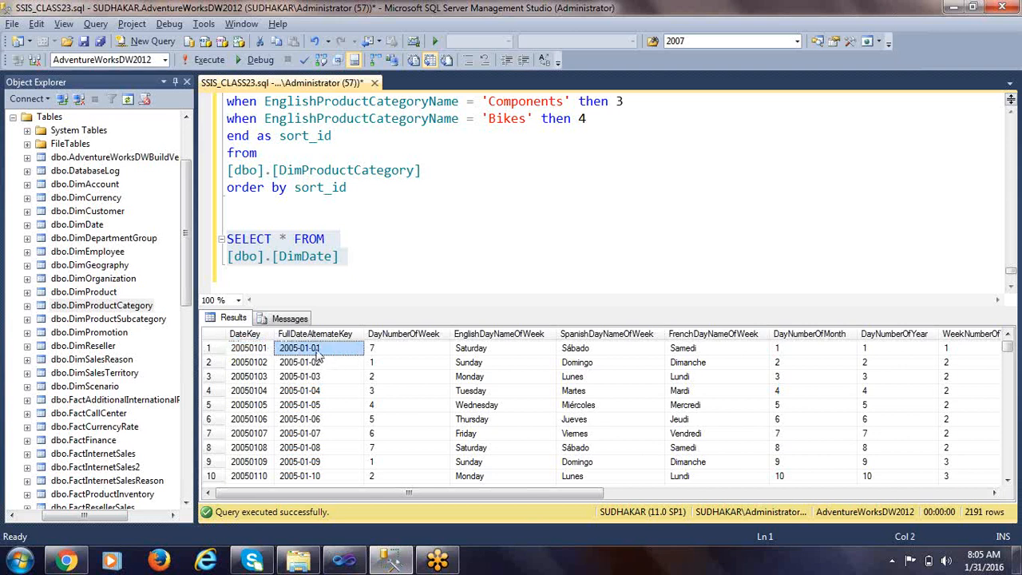
Compare the first row's DateKey format with its FullDateAlternateKey format in the DimDate results.
left_click(247, 353)
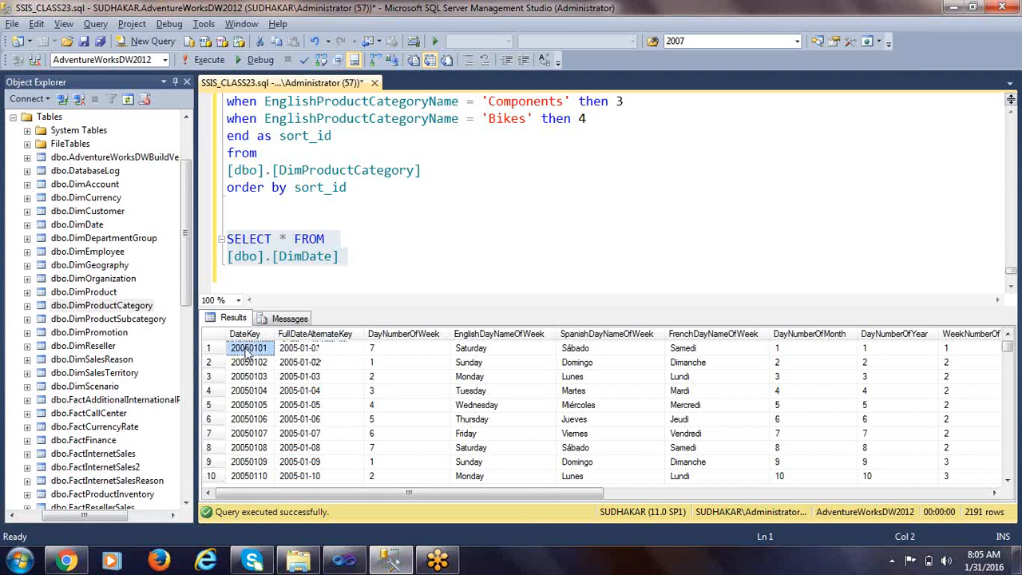
left_click(311, 354)
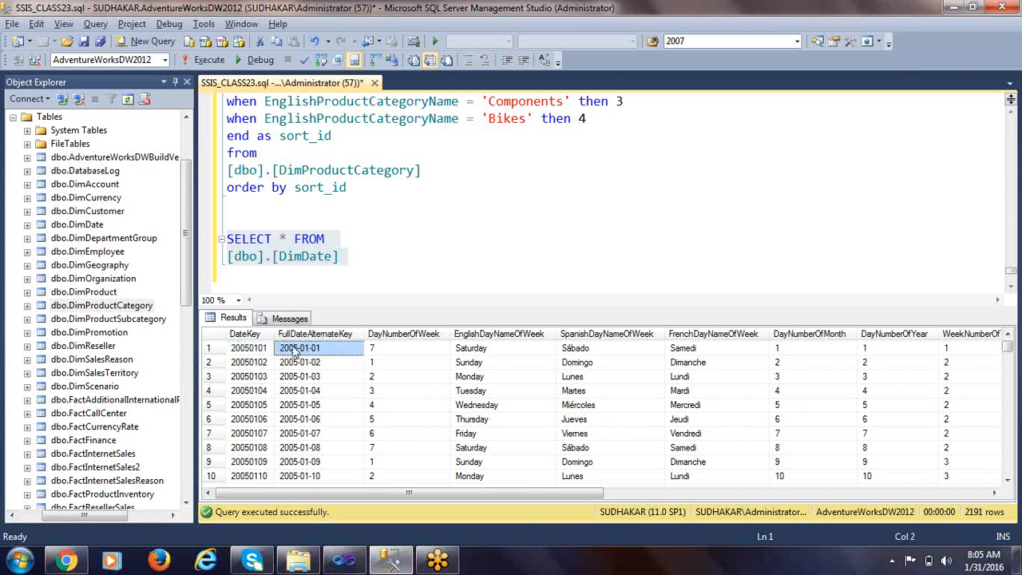
left_click(252, 352)
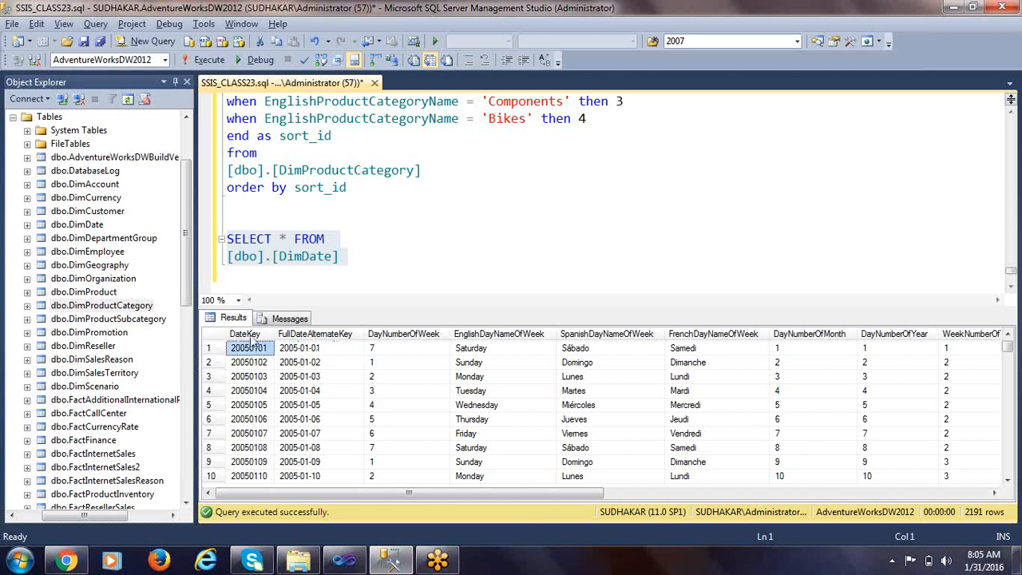
left_click(326, 353)
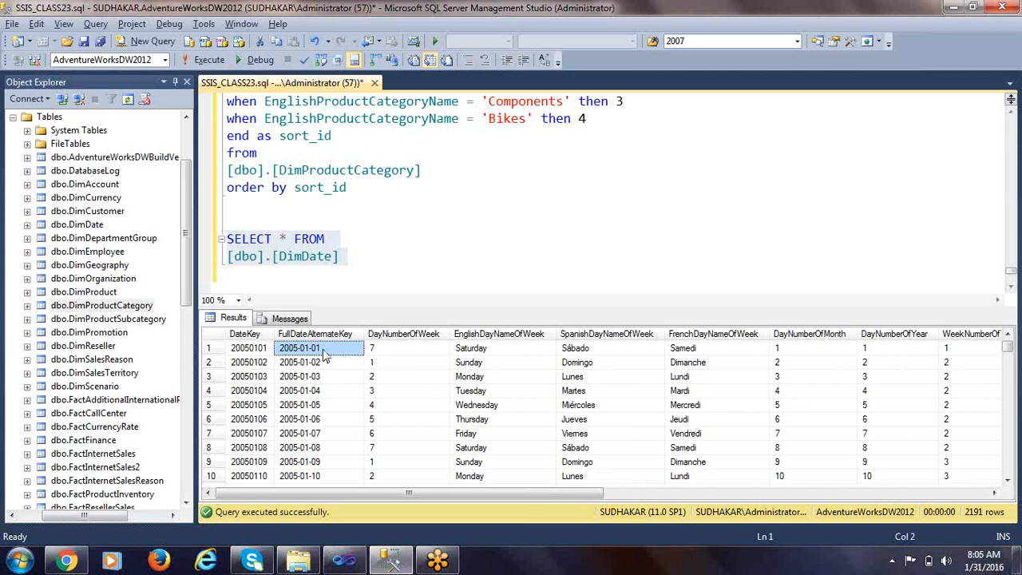
Examine the DimDate result columns from DayNumberOfMonth through MonthNumberOfYear, CalendarQuarter and CalendarYear, returning to the first columns.
left_click(839, 354)
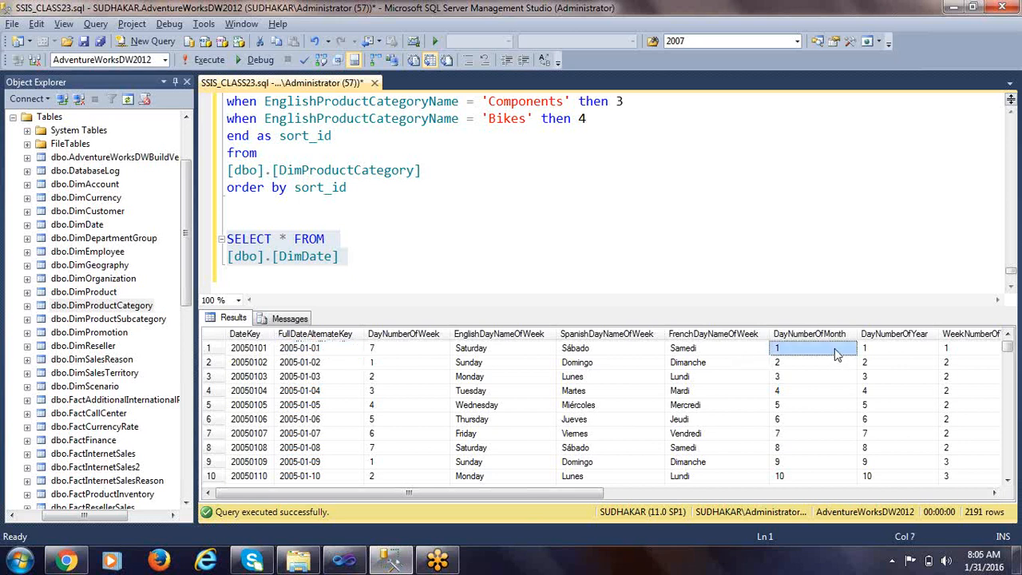
key("Right")
key("Right")
key("Right")
key("Right")
key("Right")
key("Right")
key("Right")
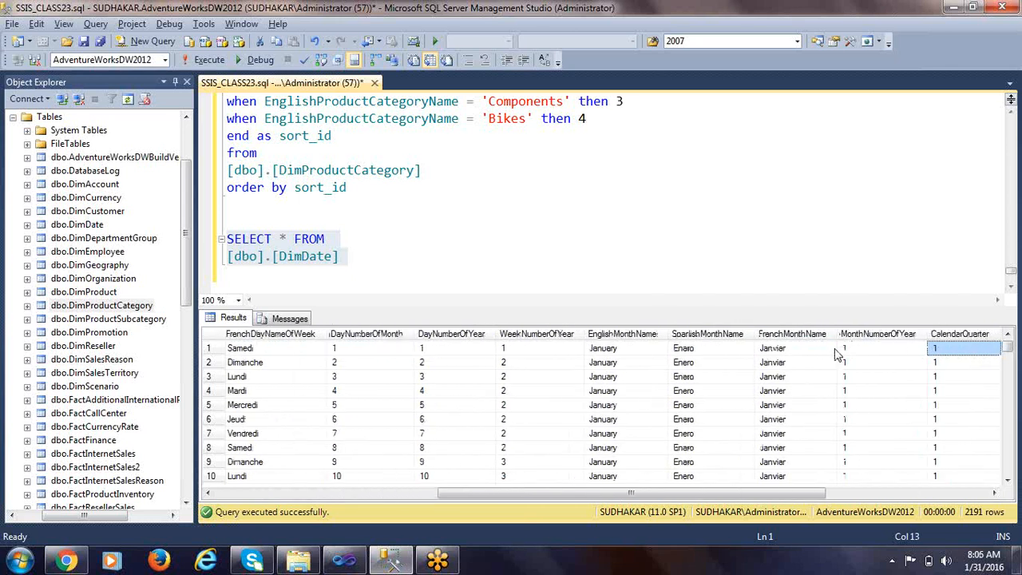
key("Right")
key("Right")
key("Left")
key("Left")
key("Left")
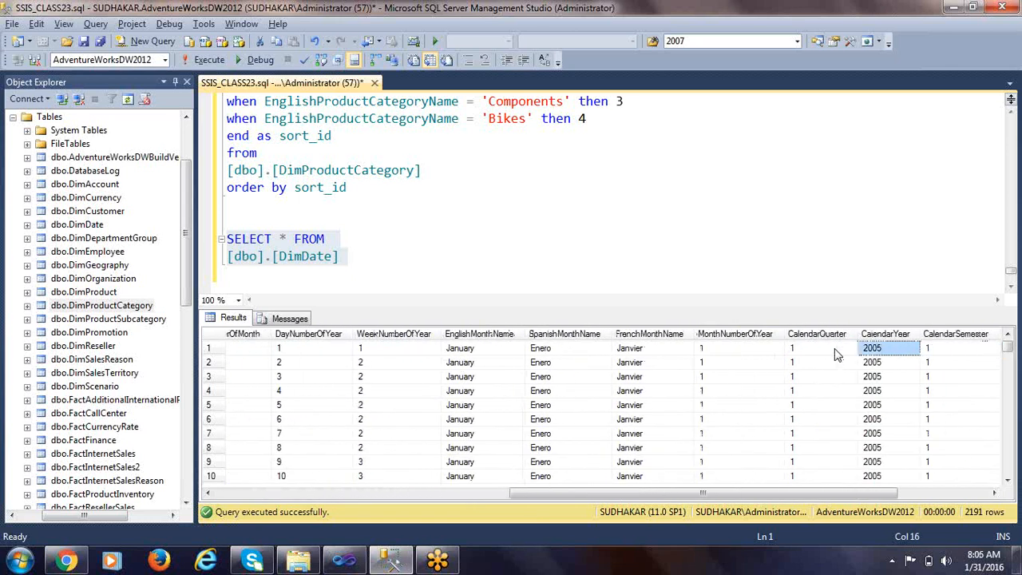
key("Left")
key("Right")
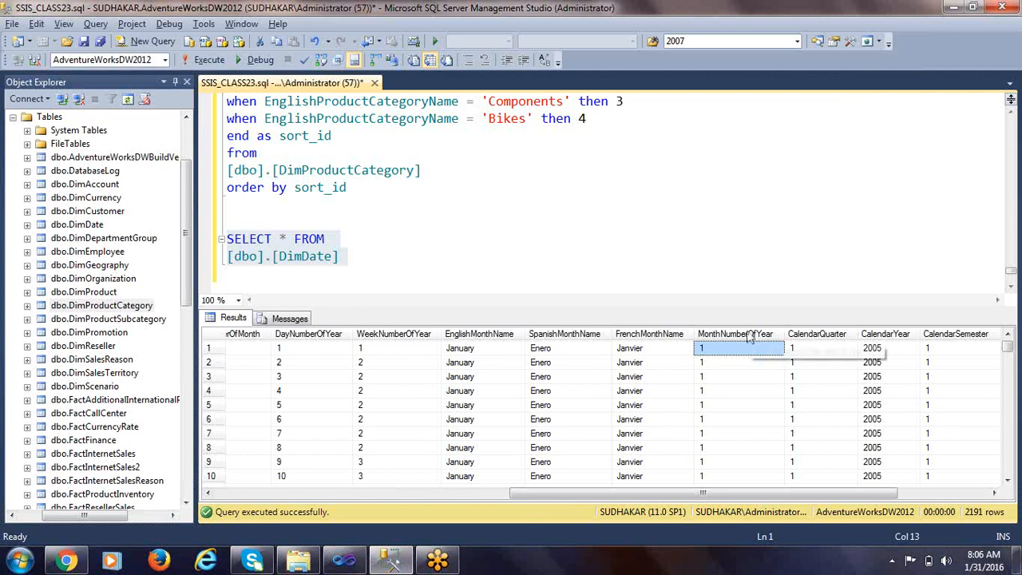
left_click(829, 352)
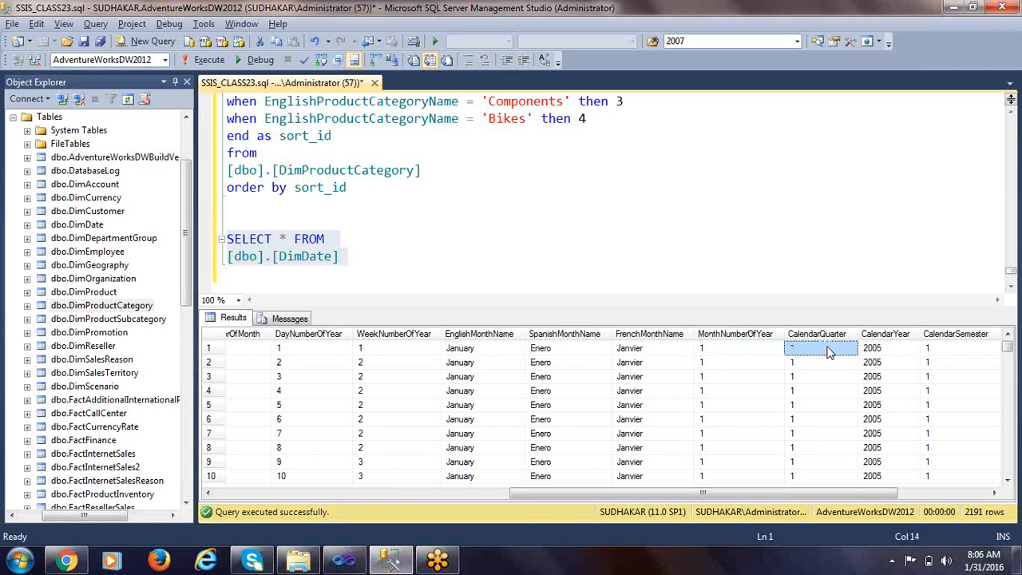
left_click(888, 353)
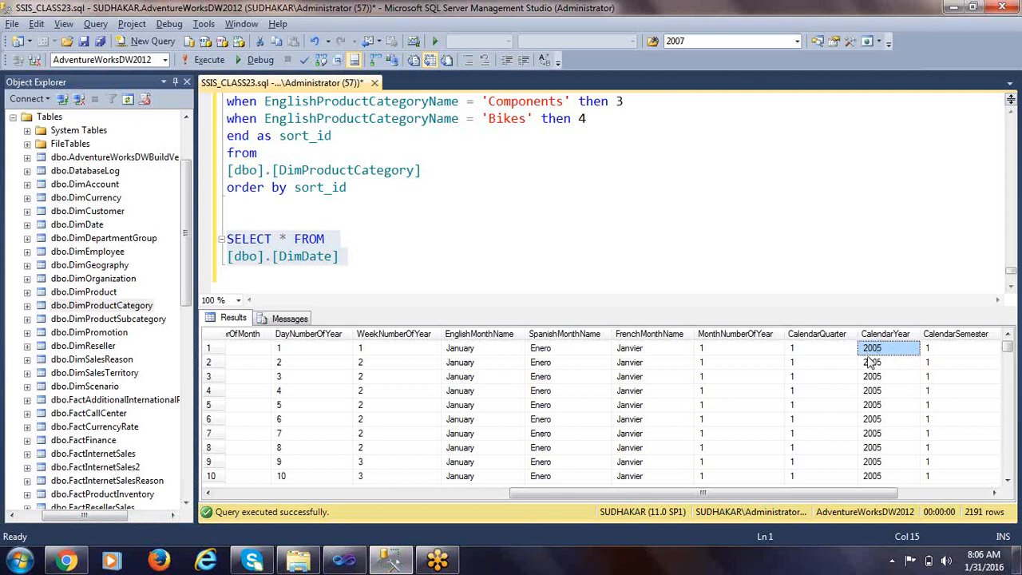
key("Left")
key("Left")
key("Left")
key("Left")
key("Left")
key("Left")
key("Left")
key("Left")
key("Left")
key("Left")
key("Left")
key("Left")
key("Left")
key("Left")
Return to the Dimension Wizard and include the Full Date Alternate Key, Month Number Of Year, Calendar Quarter and Calendar Year attributes.
key("alt+Tab")
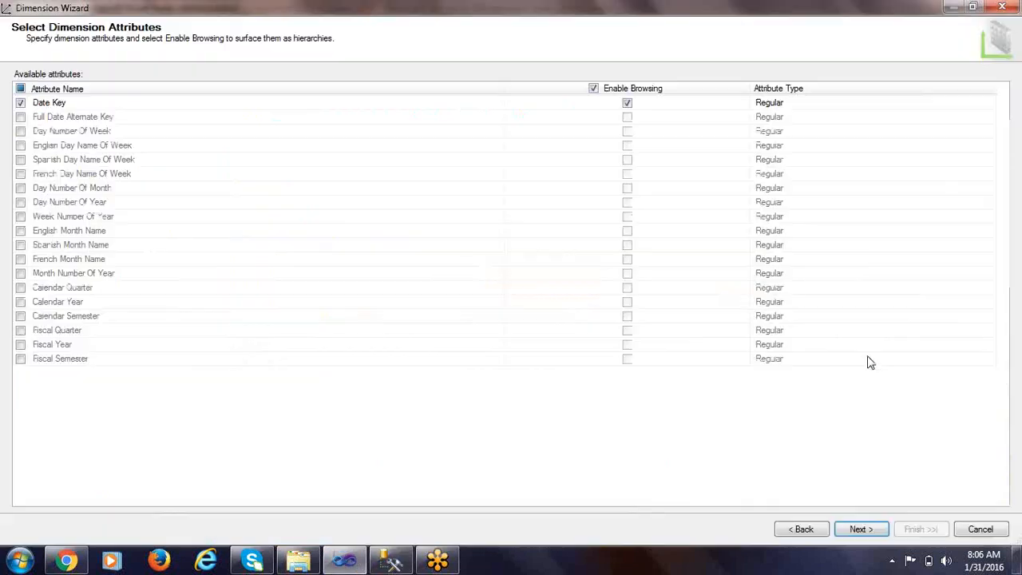
left_click(21, 118)
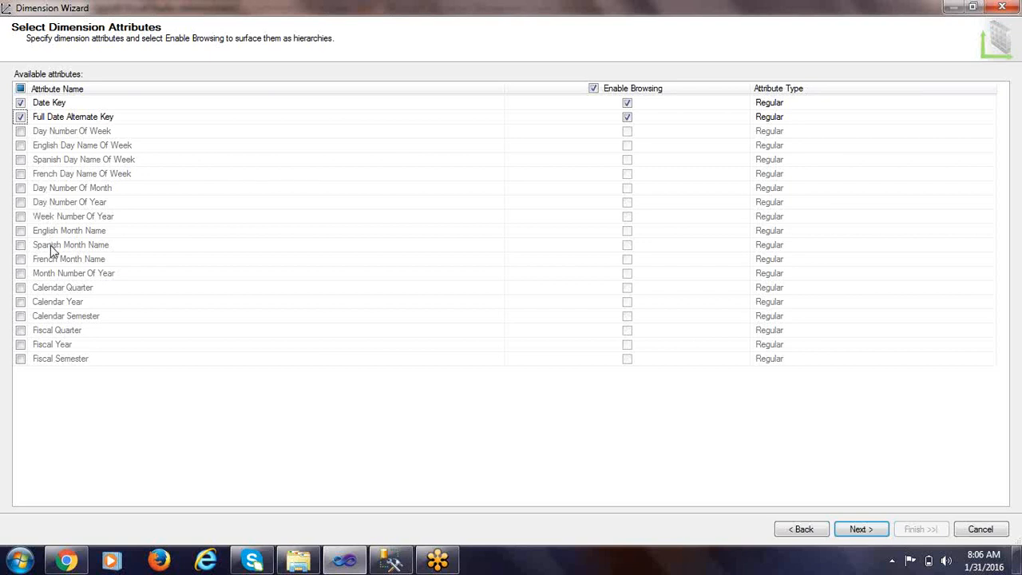
left_click(60, 202)
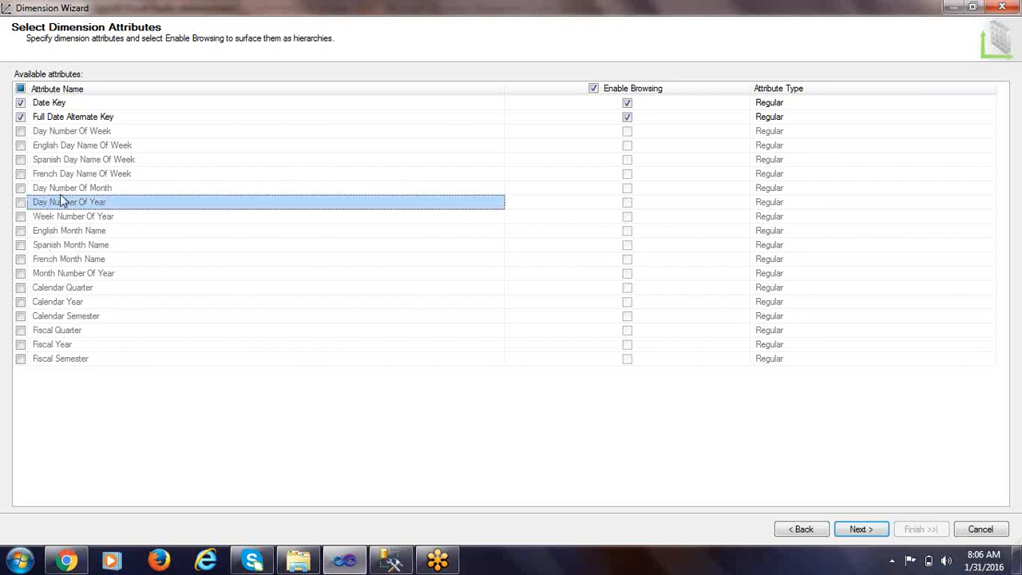
left_click(52, 276)
left_click(20, 273)
left_click(20, 287)
left_click(20, 302)
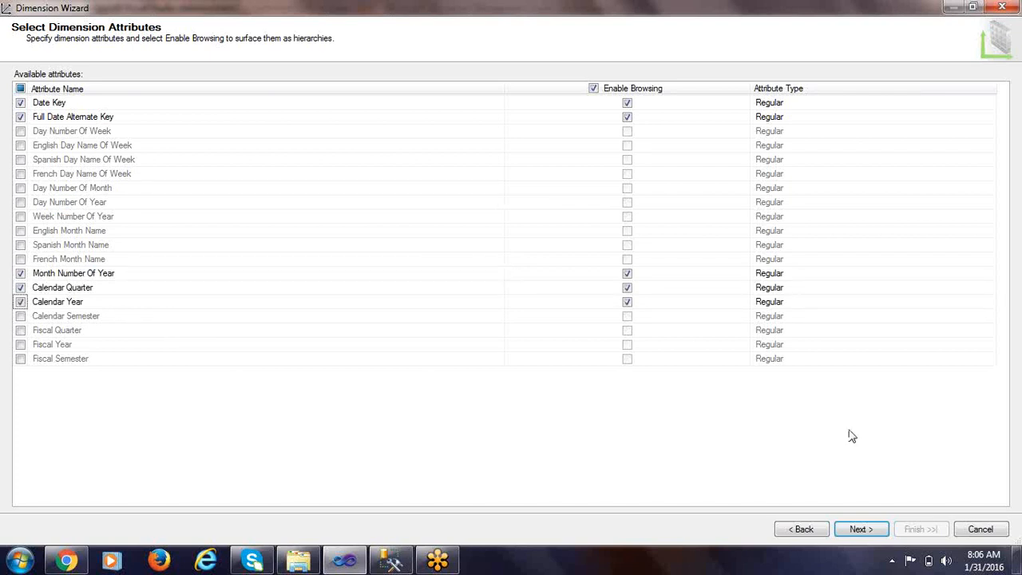
Proceed to the wizard's completion page, name the dimension Dim Time and finish creating it.
left_click(861, 531)
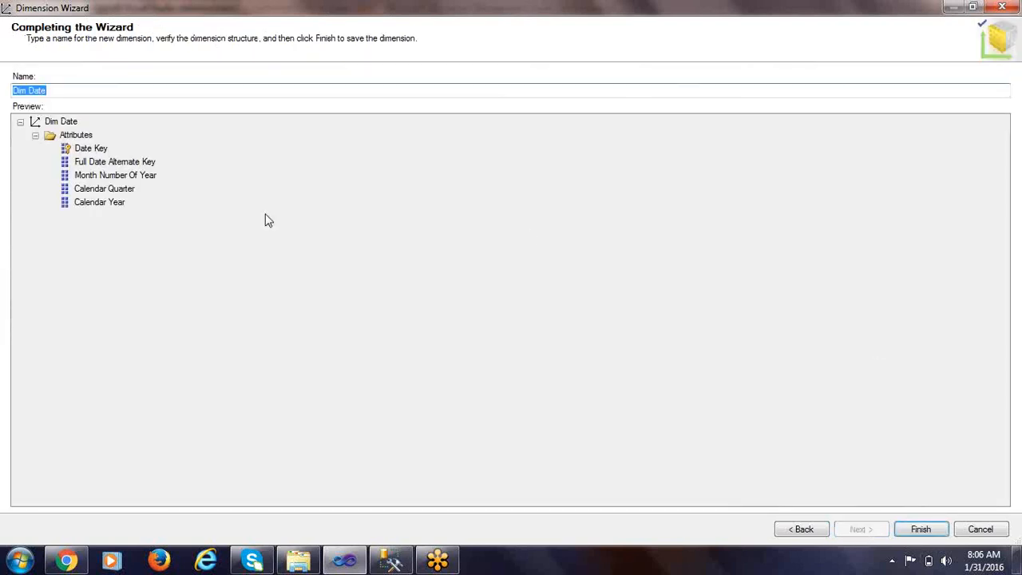
left_click(51, 94)
double_click(37, 93)
key("BackSpace")
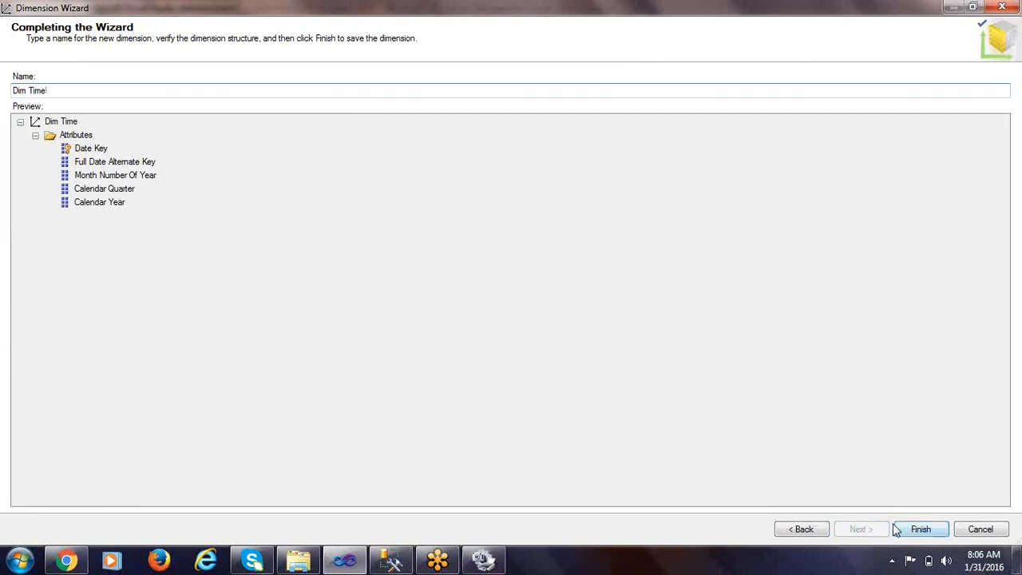
left_click(925, 532)
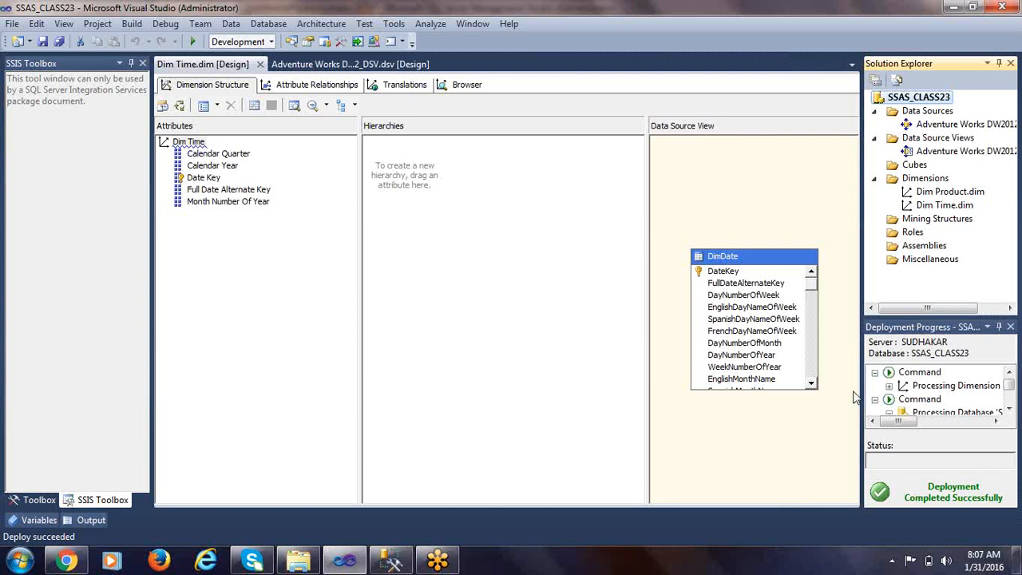
Deploy the SSAS_CLASS23 project and revisit the DimDate query in SQL Server Management Studio before returning to Visual Studio.
right_click(911, 99)
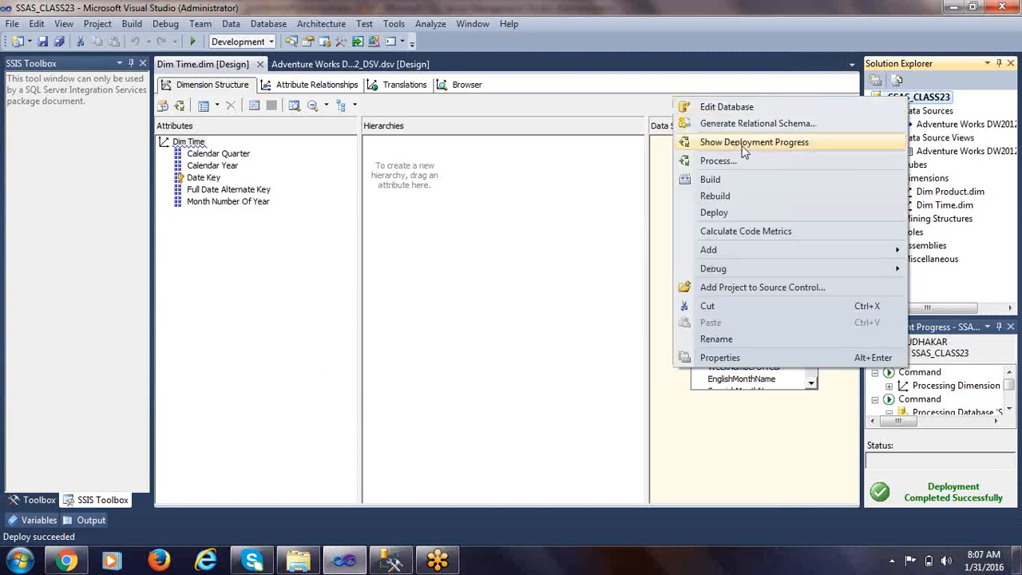
left_click(714, 212)
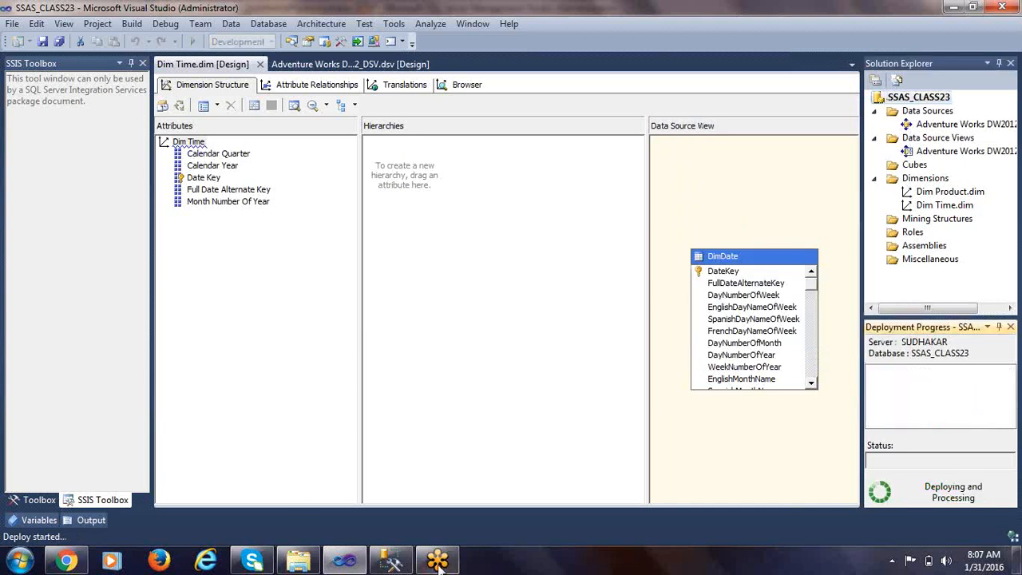
left_click(391, 560)
left_click(357, 251)
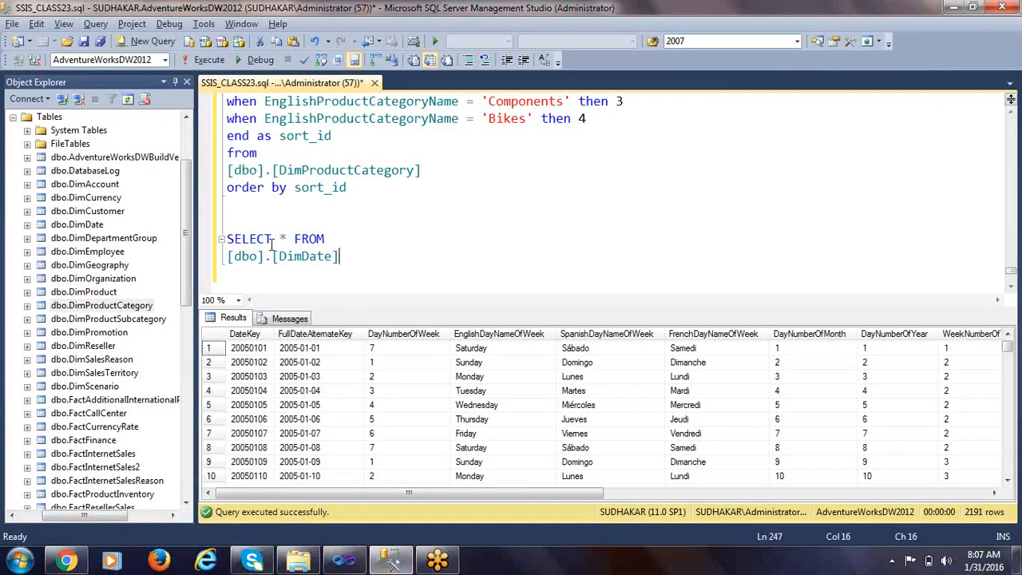
left_click(280, 238)
key("alt+Tab")
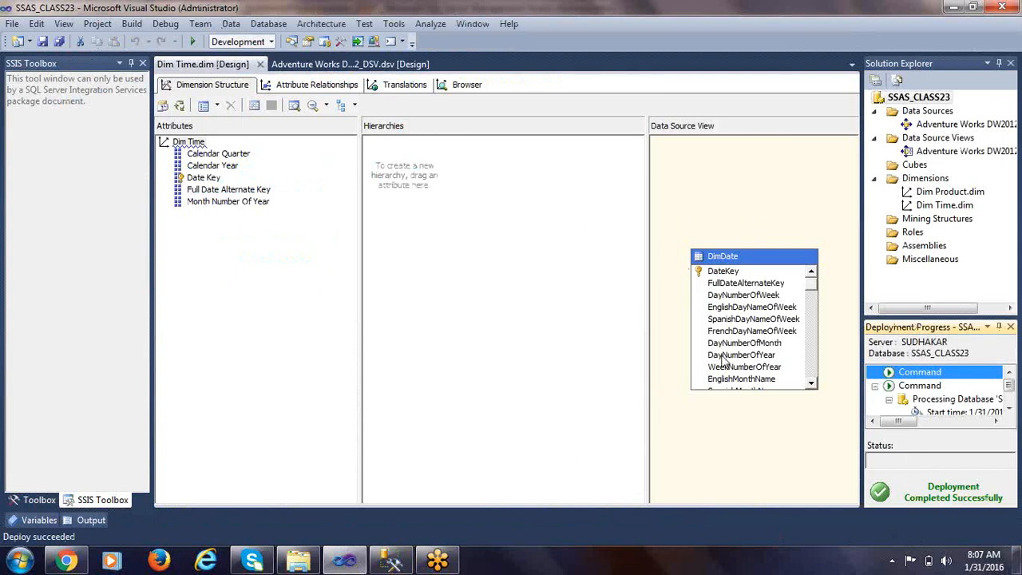
Open the Dim Time dimension browser and expand the Calendar Quarter hierarchy to inspect its members.
left_click(465, 85)
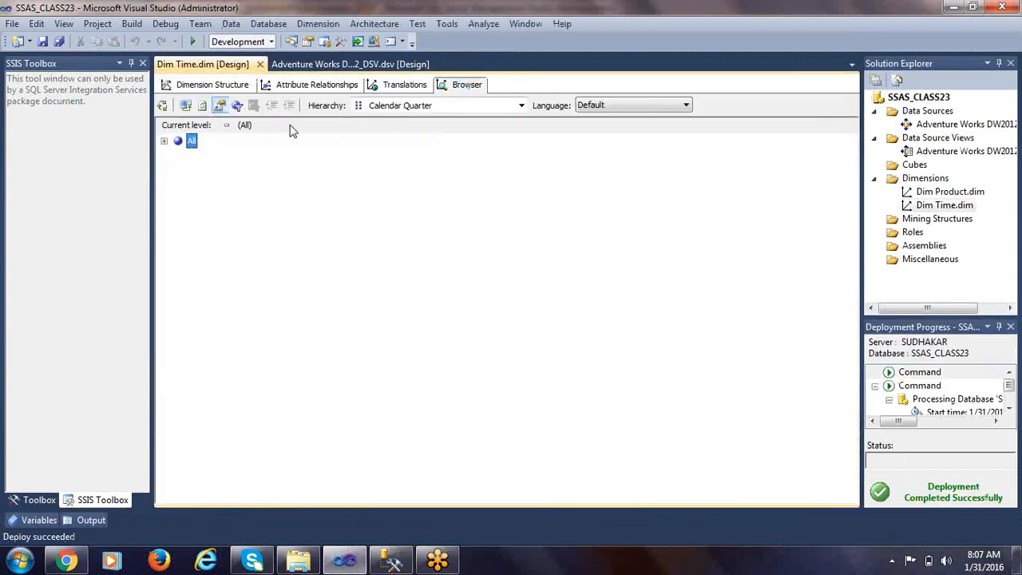
left_click(423, 107)
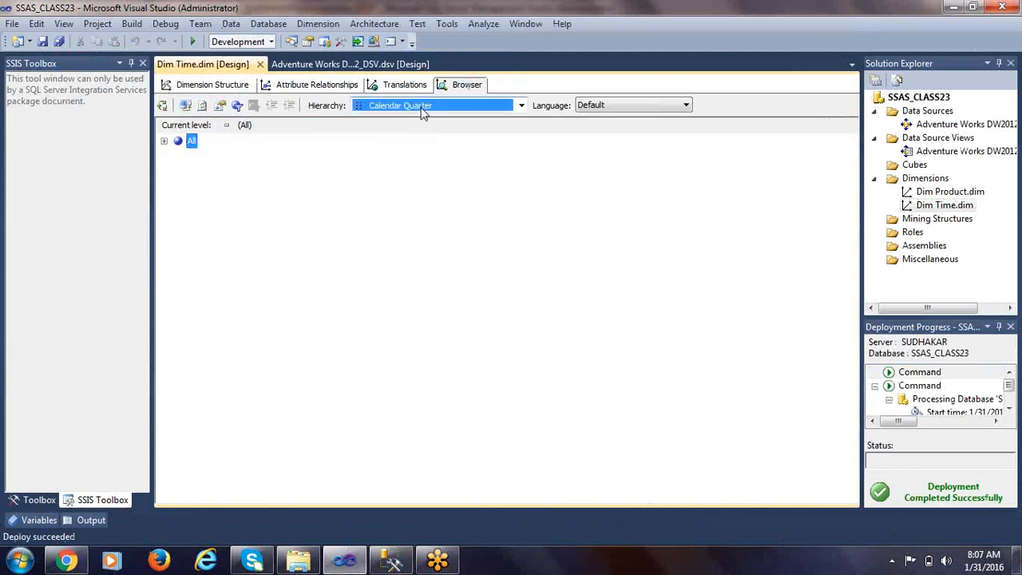
left_click(418, 122)
left_click(164, 141)
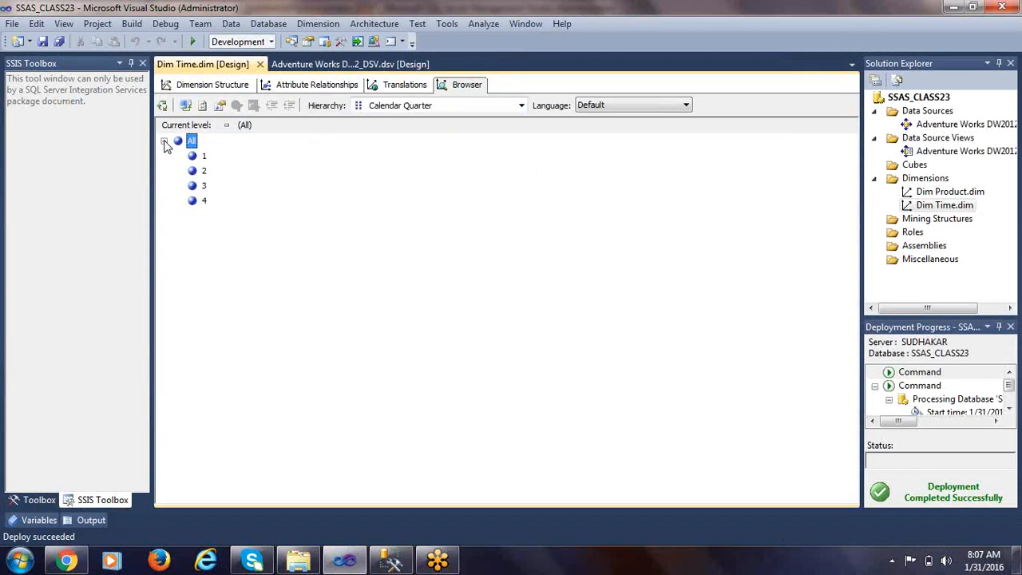
left_click(204, 156)
Switch the browser to the Full Date Alternate Key hierarchy and expand it to inspect the individual date members.
left_click(413, 109)
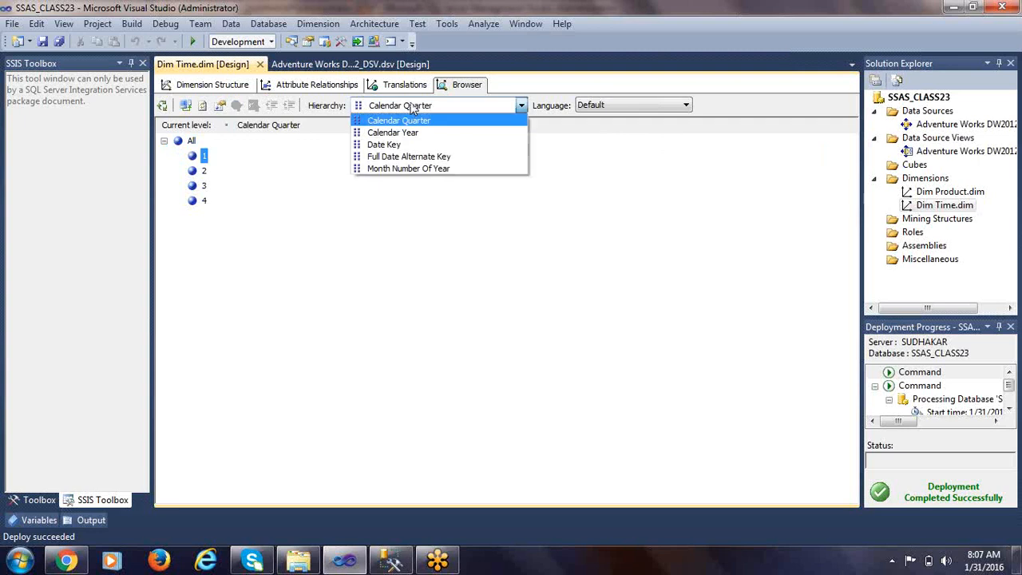
left_click(404, 157)
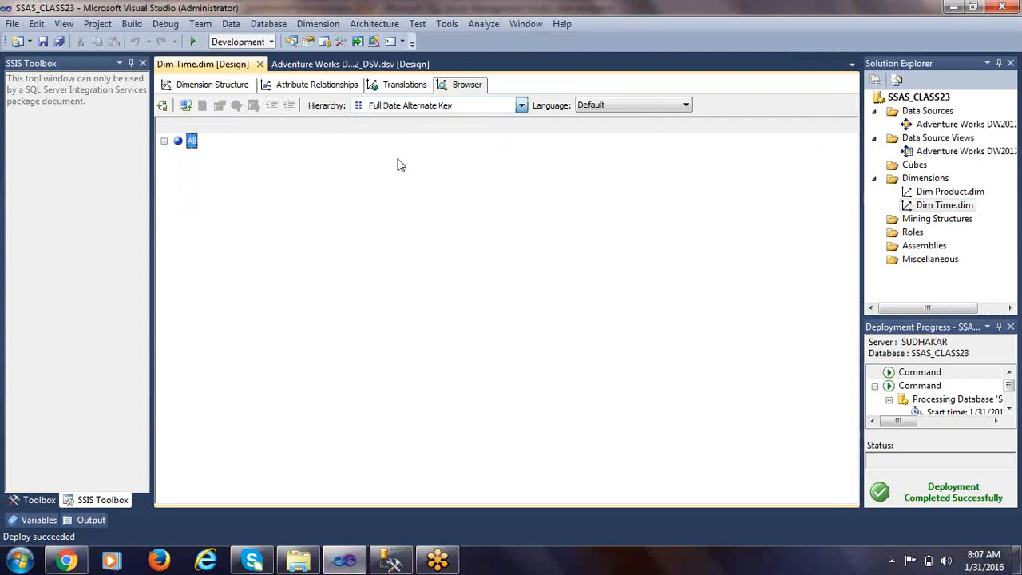
left_click(164, 141)
left_click(222, 155)
left_click(222, 185)
left_click(224, 216)
left_click(223, 260)
left_click(225, 320)
left_click(226, 380)
left_click(223, 424)
left_click(231, 335)
left_click(240, 259)
left_click(230, 187)
left_click(230, 171)
Browse the Month Number Of Year hierarchy and expand it to inspect its month members.
left_click(416, 107)
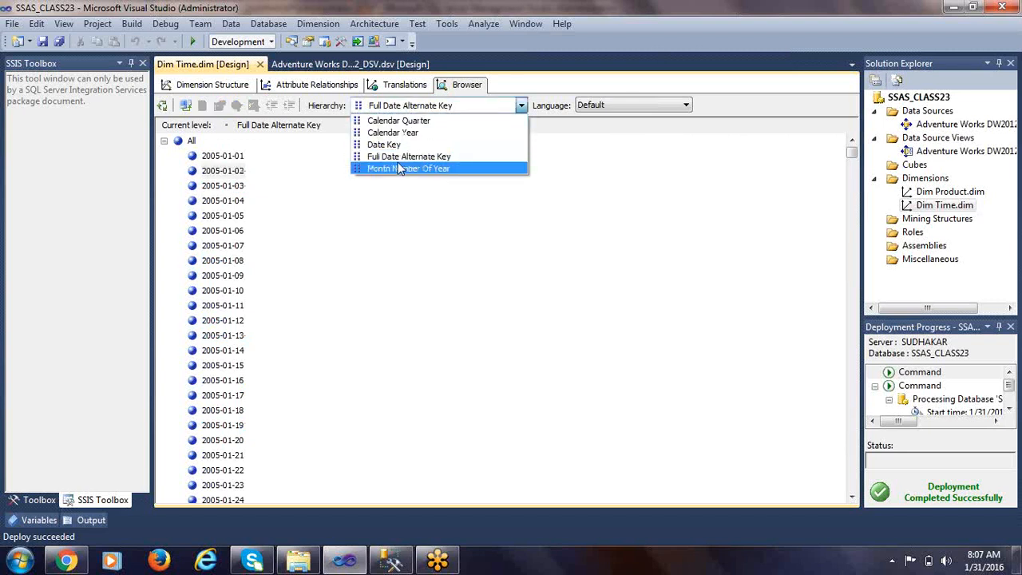
left_click(401, 170)
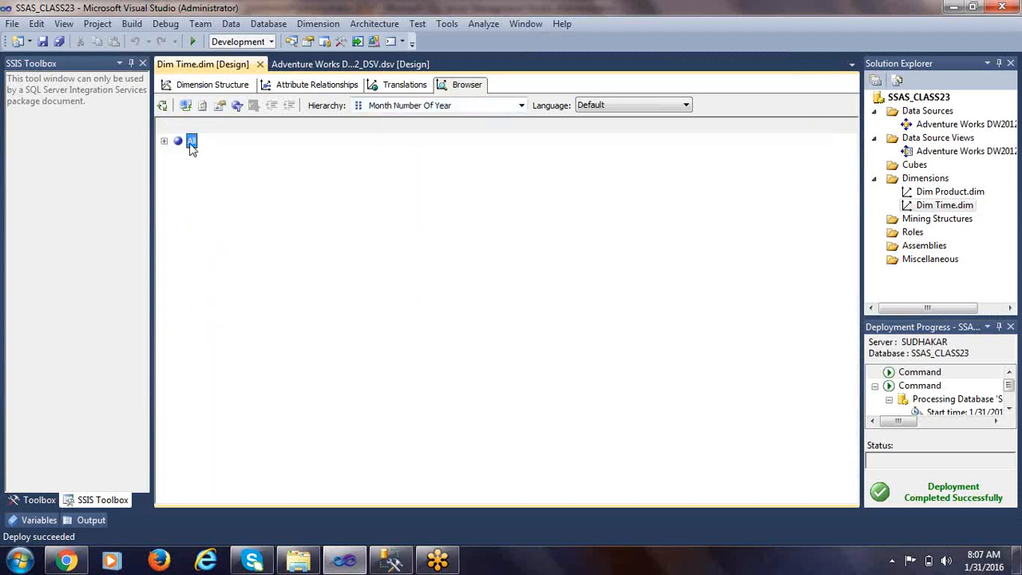
left_click(164, 141)
left_click(205, 157)
left_click(205, 171)
left_click(205, 187)
left_click(205, 246)
left_click(204, 291)
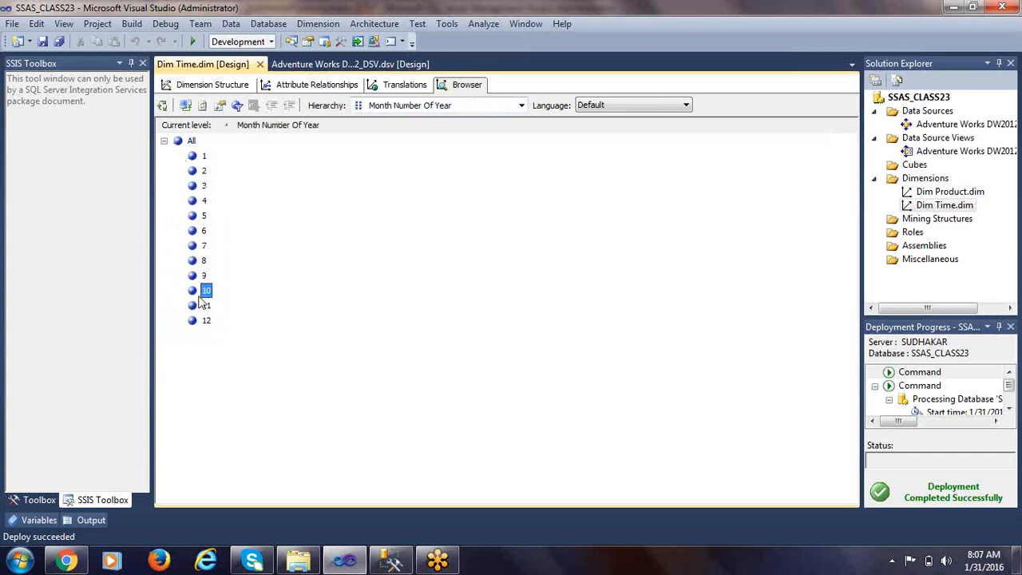
Browse the Calendar Quarter hierarchy again and check its second and fourth quarter members.
left_click(403, 106)
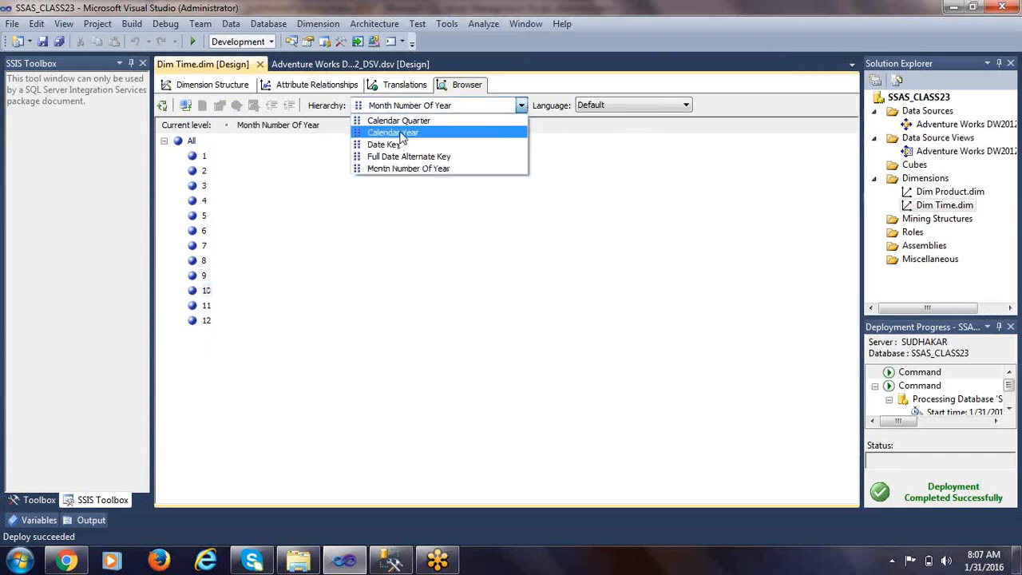
left_click(399, 121)
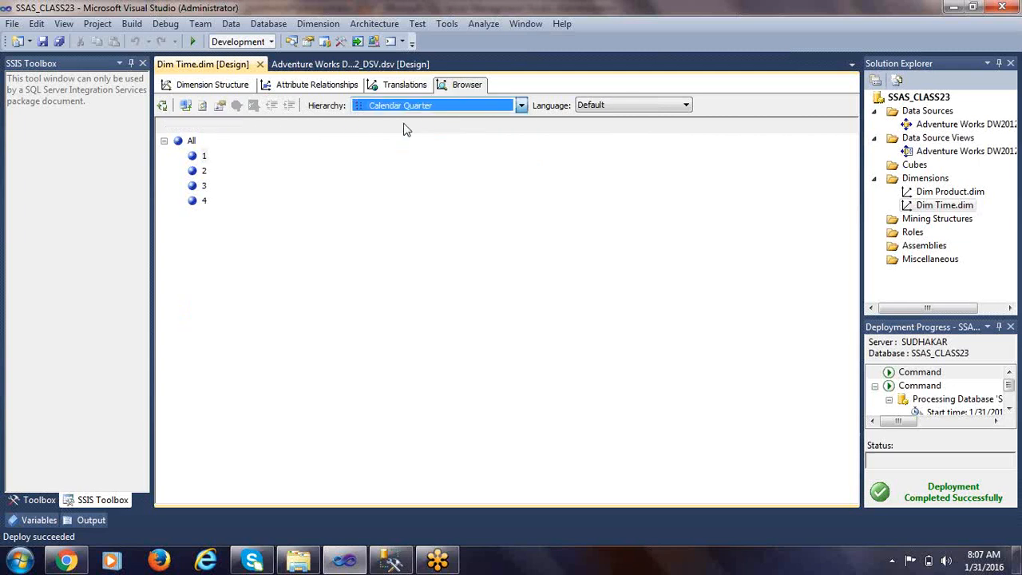
left_click(204, 171)
left_click(204, 200)
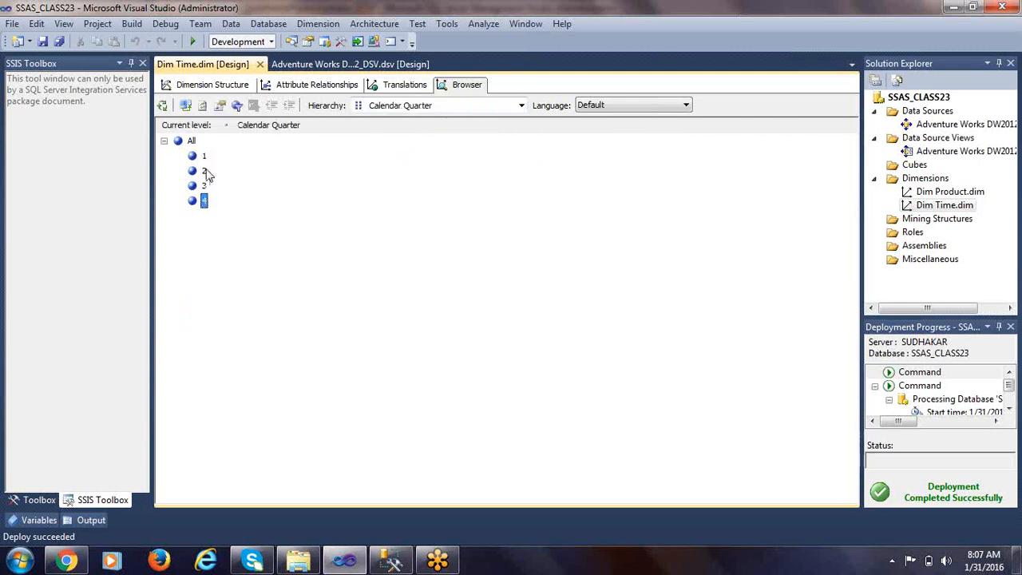
Browse the Calendar Year hierarchy, inspect its year members, and return to the Calendar Quarter hierarchy.
left_click(462, 109)
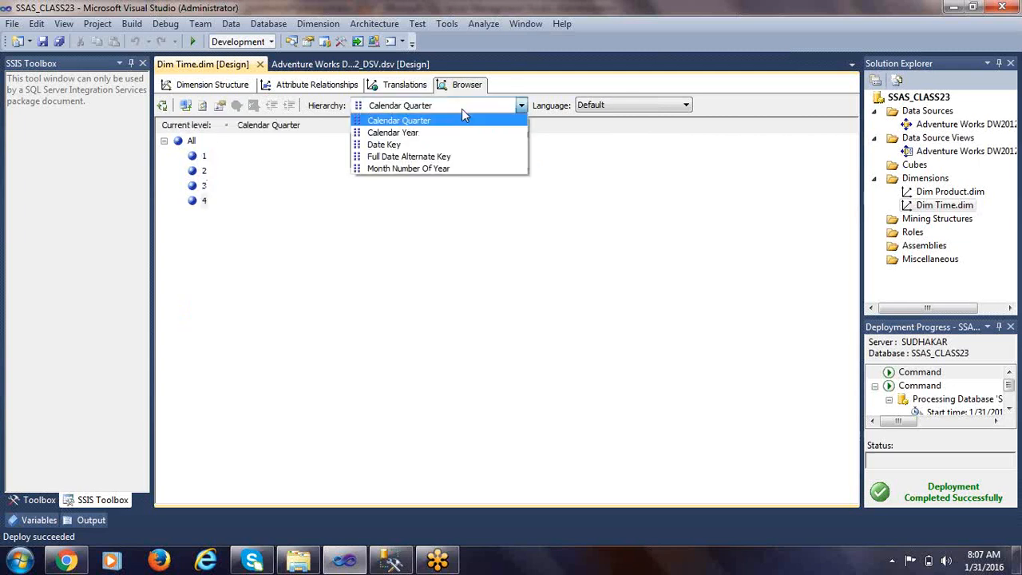
left_click(428, 134)
left_click(211, 157)
left_click(212, 170)
left_click(214, 157)
left_click(210, 230)
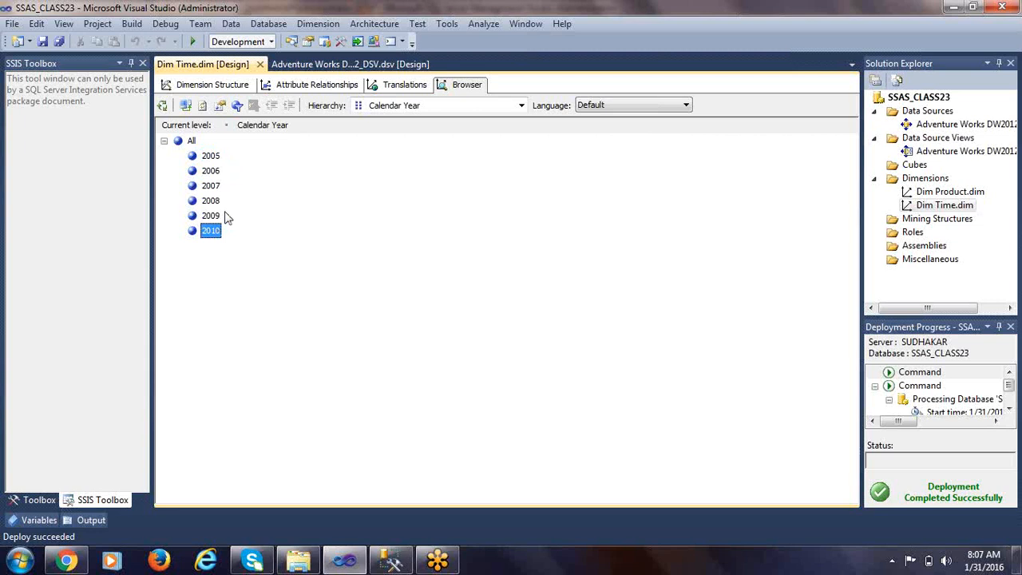
left_click(421, 106)
left_click(399, 121)
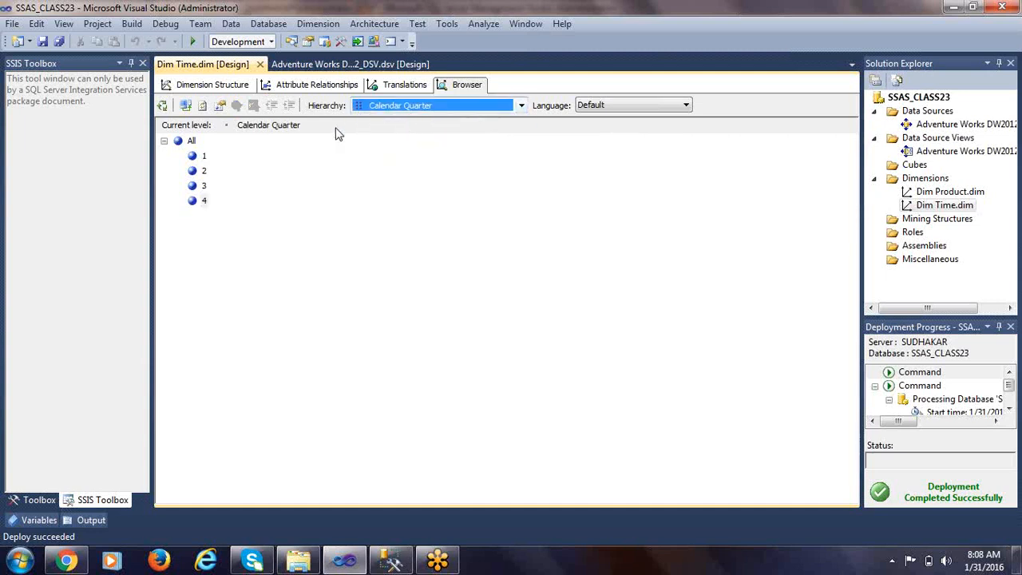
Inspect the four quarter members of the Calendar Quarter hierarchy one by one in the dimension browser.
left_click(204, 171)
left_click(203, 186)
left_click(204, 201)
left_click(204, 186)
left_click(204, 171)
left_click(205, 157)
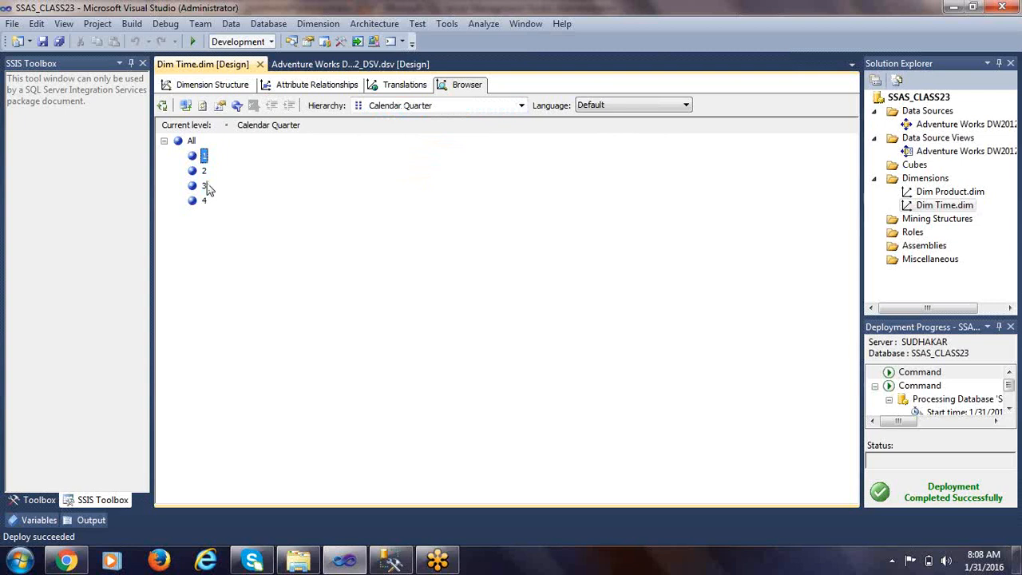
Switch the browser to the Month Number Of Year hierarchy and check its first and third month members.
left_click(378, 110)
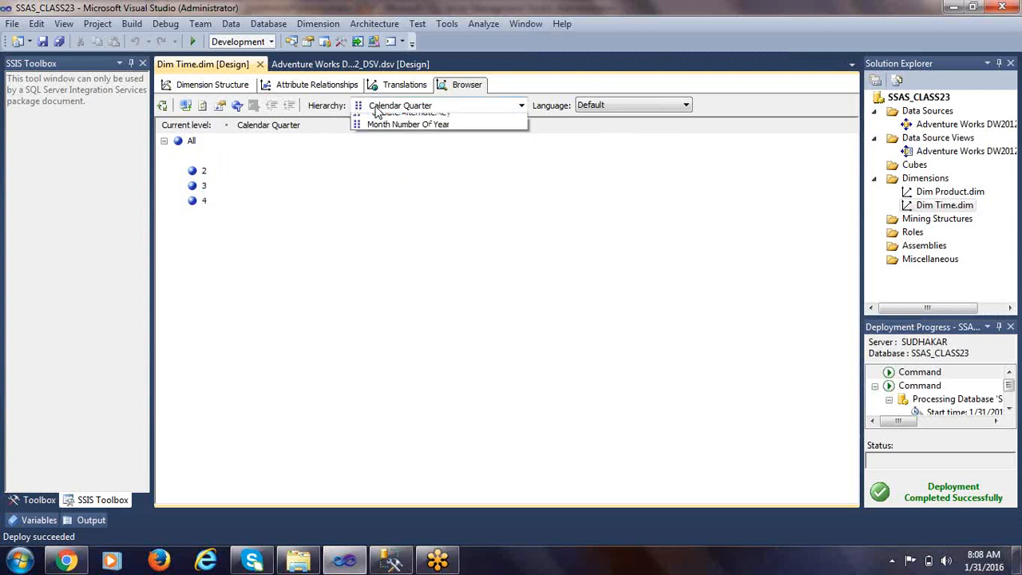
left_click(384, 168)
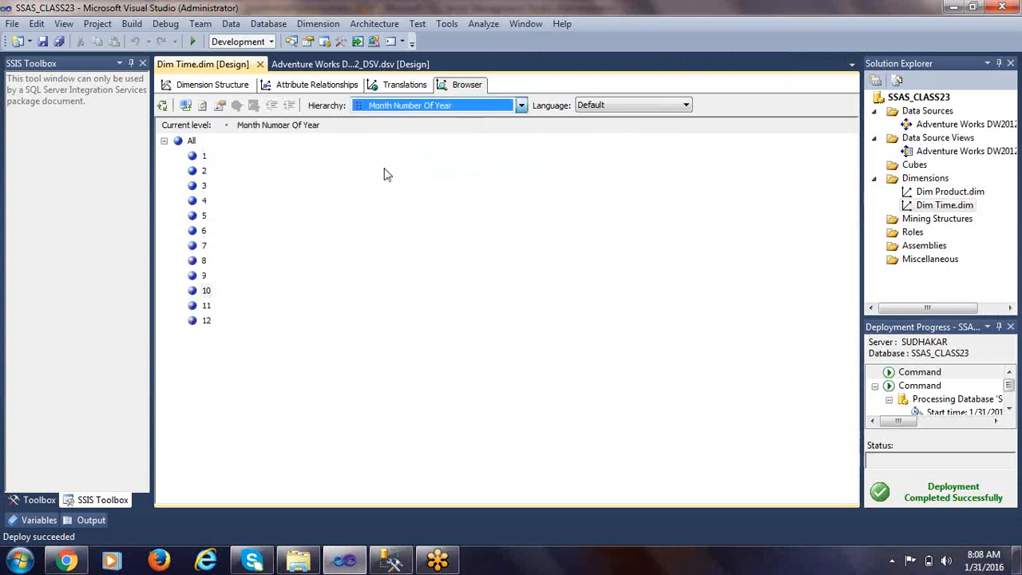
left_click(205, 156)
left_click(204, 186)
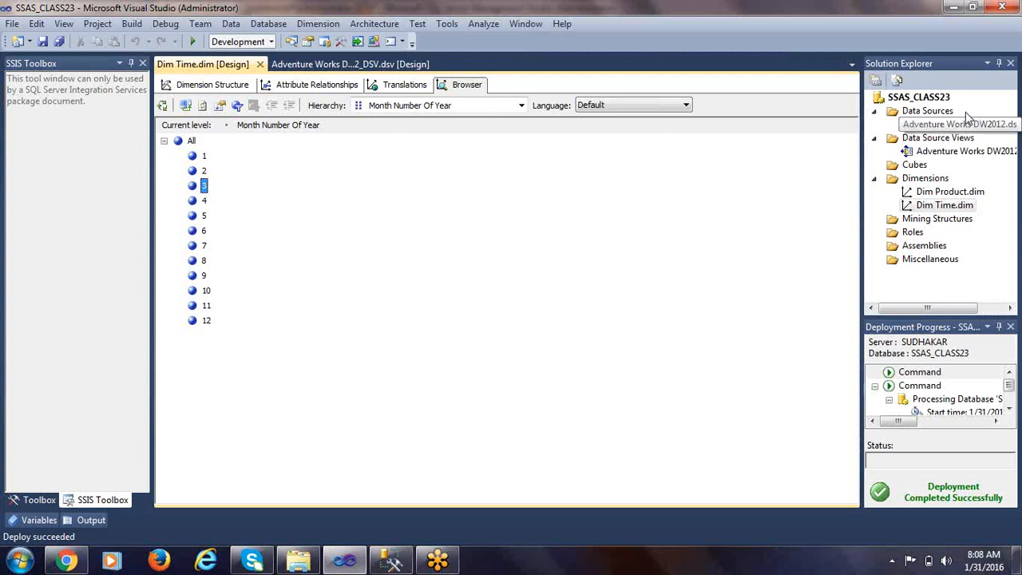
right_click(930, 98)
left_click(743, 361)
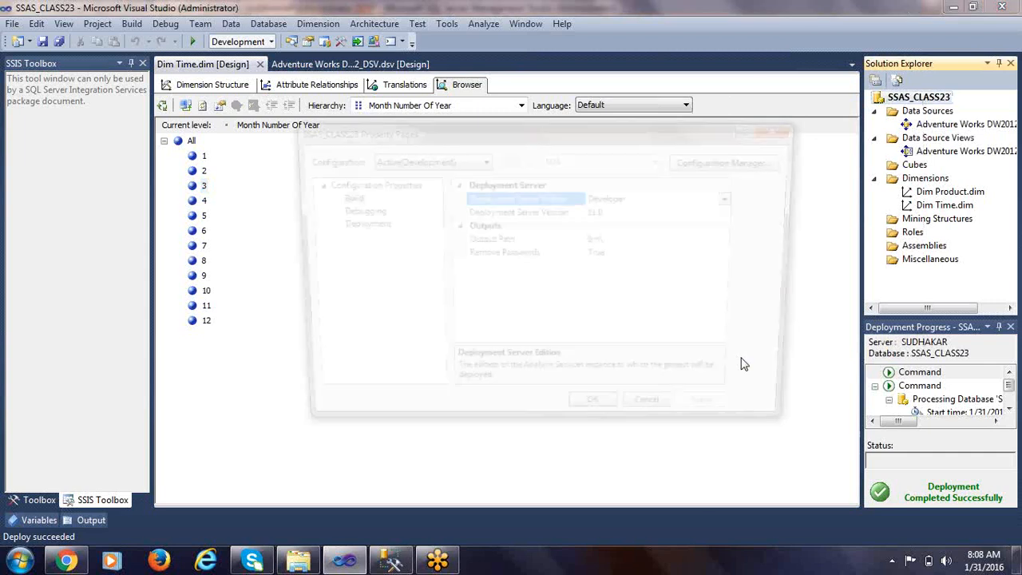
left_click(656, 419)
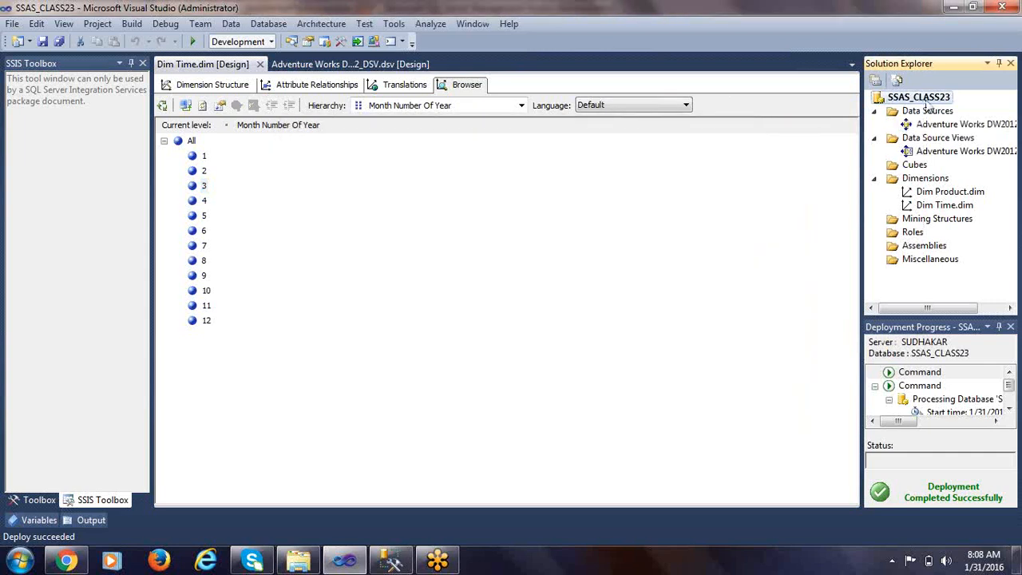
Deploy the SSAS_CLASS23 project again and run its database processing with the Process Full option.
right_click(927, 98)
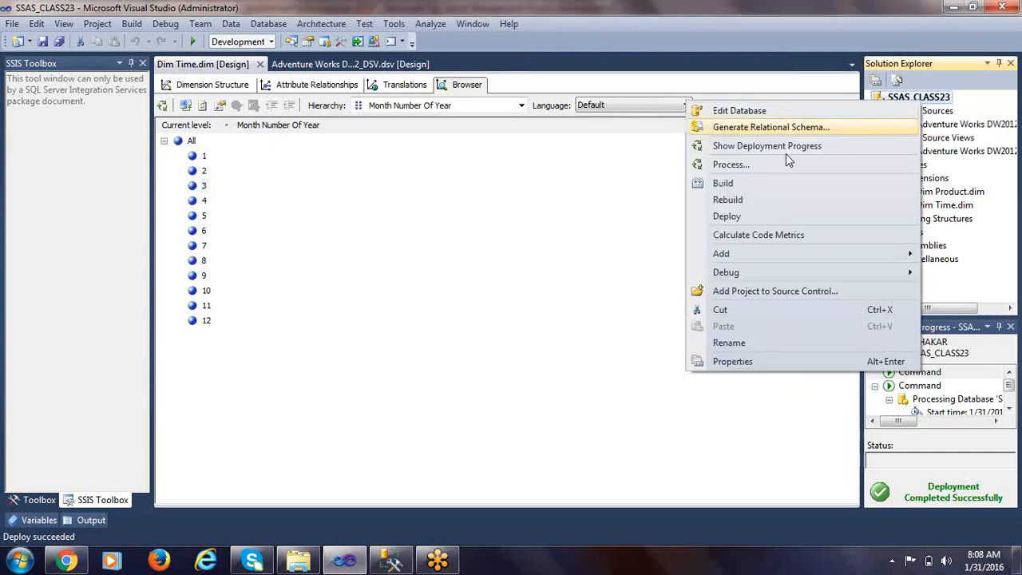
left_click(740, 220)
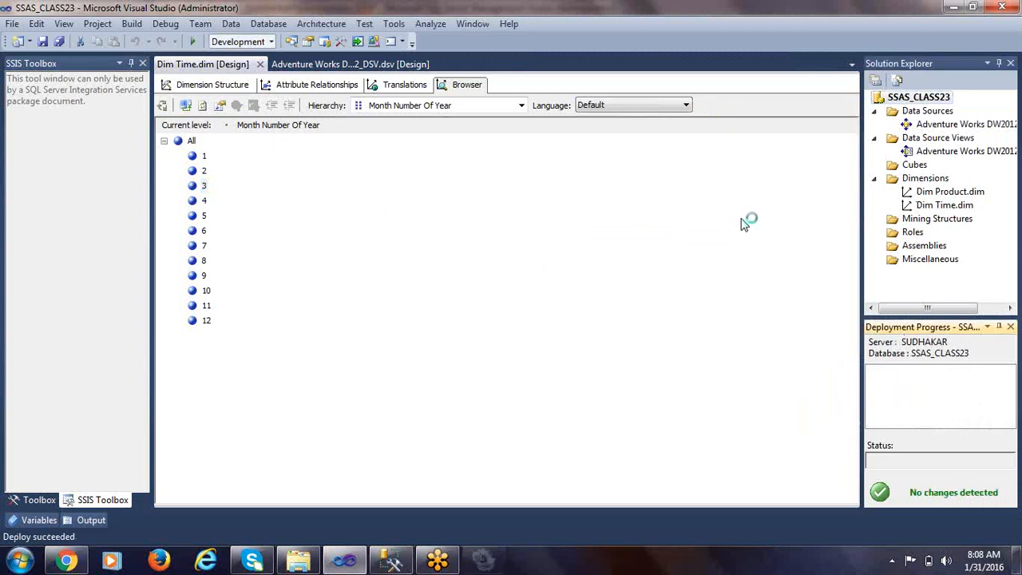
right_click(925, 97)
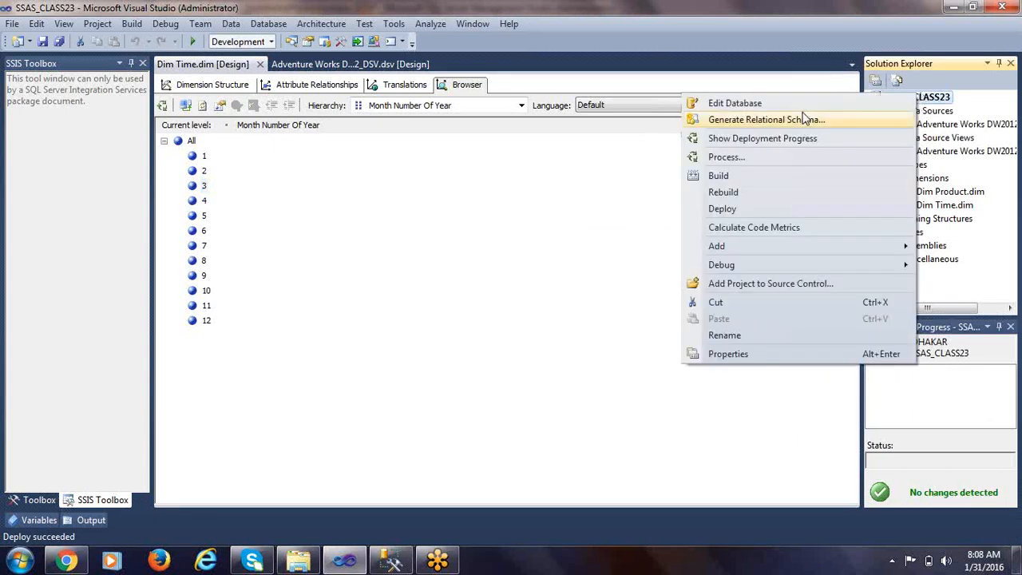
left_click(763, 159)
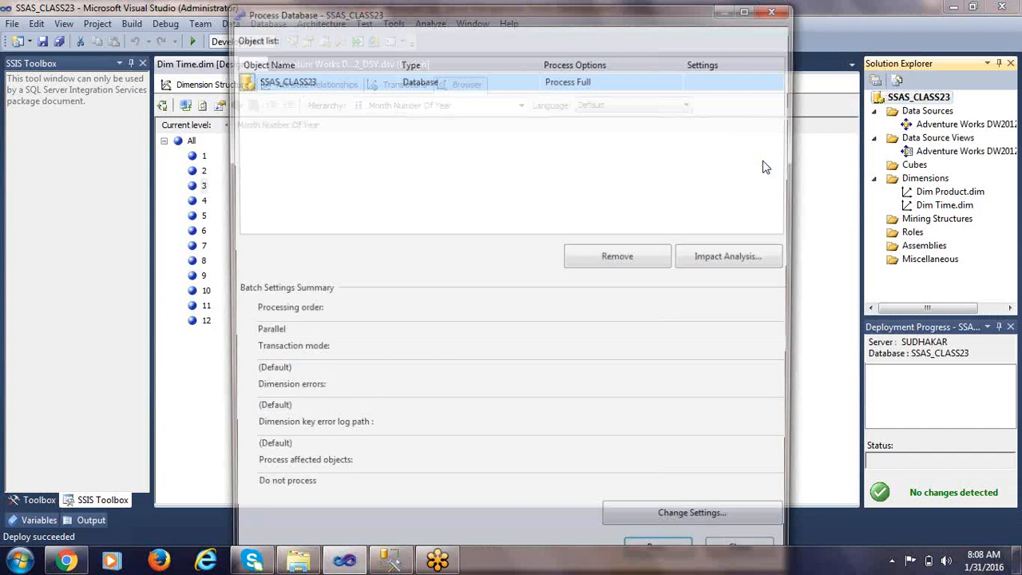
left_click(750, 8)
left_click(888, 521)
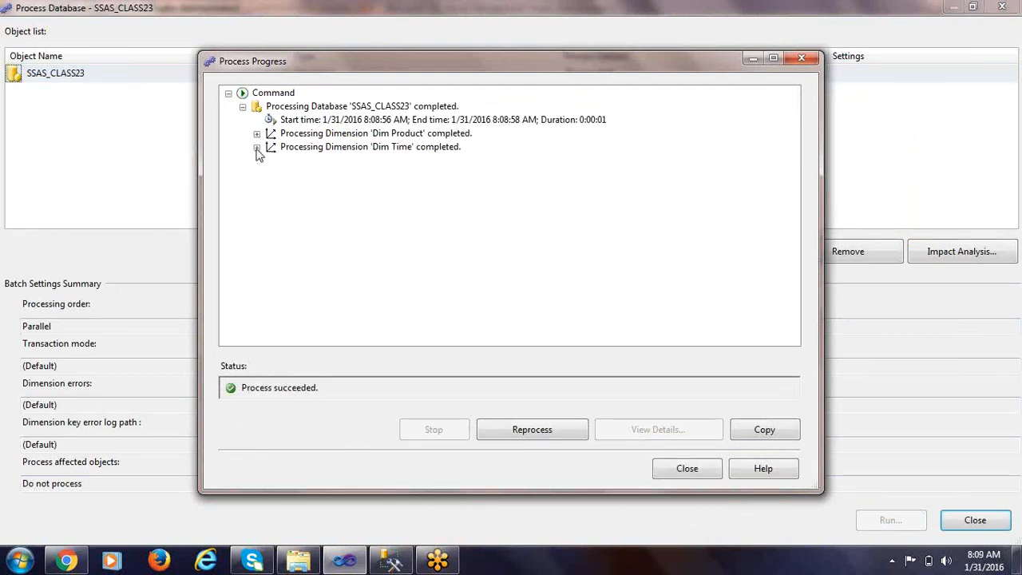
Expand the Dim Time processing details down to the Calendar Quarter attribute's SQL query and copy that SELECT statement.
left_click(256, 148)
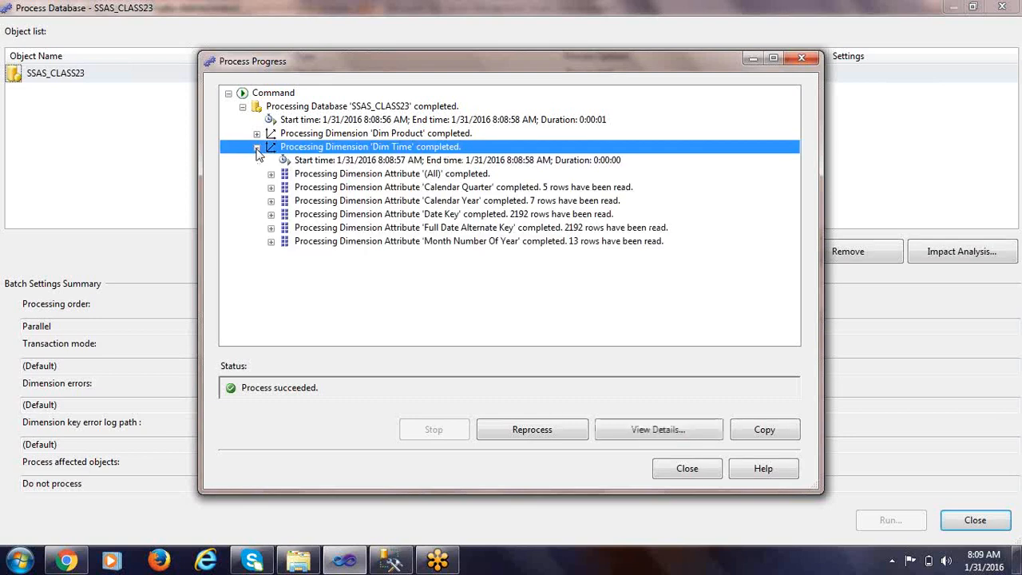
left_click(429, 186)
left_click(272, 188)
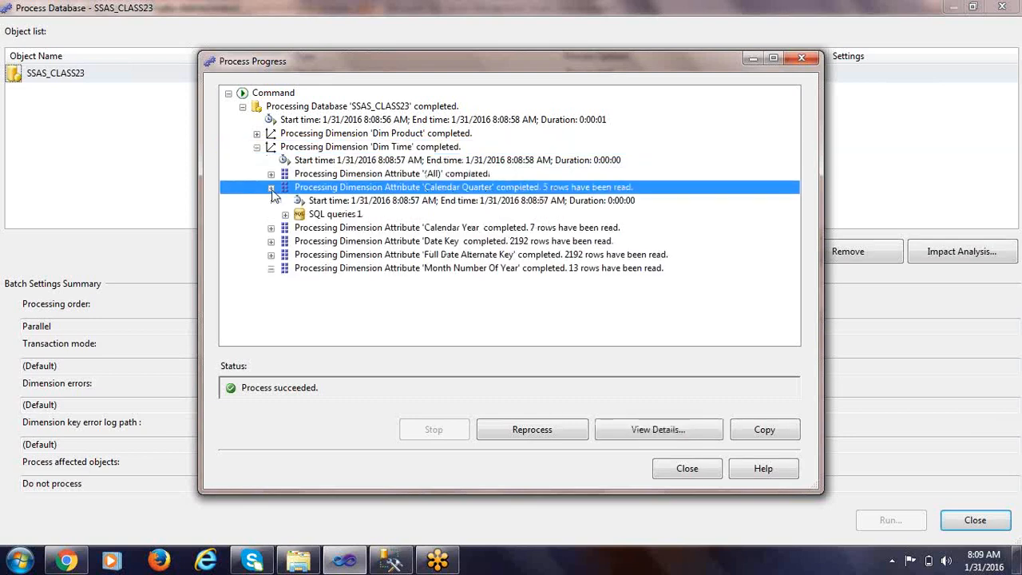
left_click(285, 215)
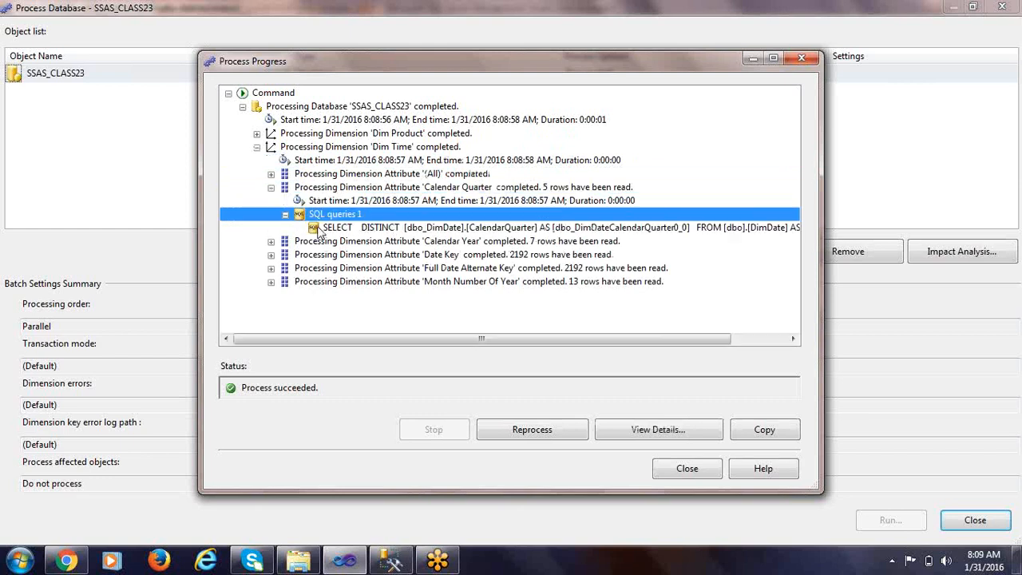
right_click(368, 229)
left_click(383, 238)
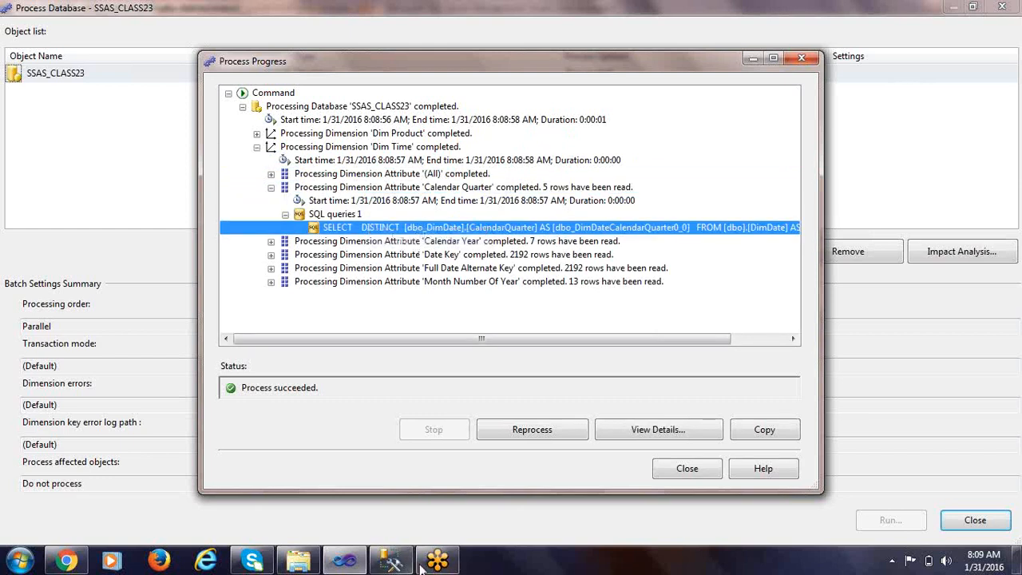
Switch to SQL Server Management Studio, paste the Calendar Quarter query below the DimDate query, and split it over several lines.
left_click(400, 565)
left_click(352, 265)
key("Return")
type("SELECT   DISTINCT  [dbo_DimDate].[CalendarQuarter] AS [dbo_DimDateCalendarQuarter0_0]   FROM [dbo].[DimDate] AS [dbo_DimDate]")
scroll(459, 249, "down", 1)
key("Return")
Execute only the pasted SELECT DISTINCT query and examine the returned calendar quarters.
left_click_drag(556, 243, 161, 180)
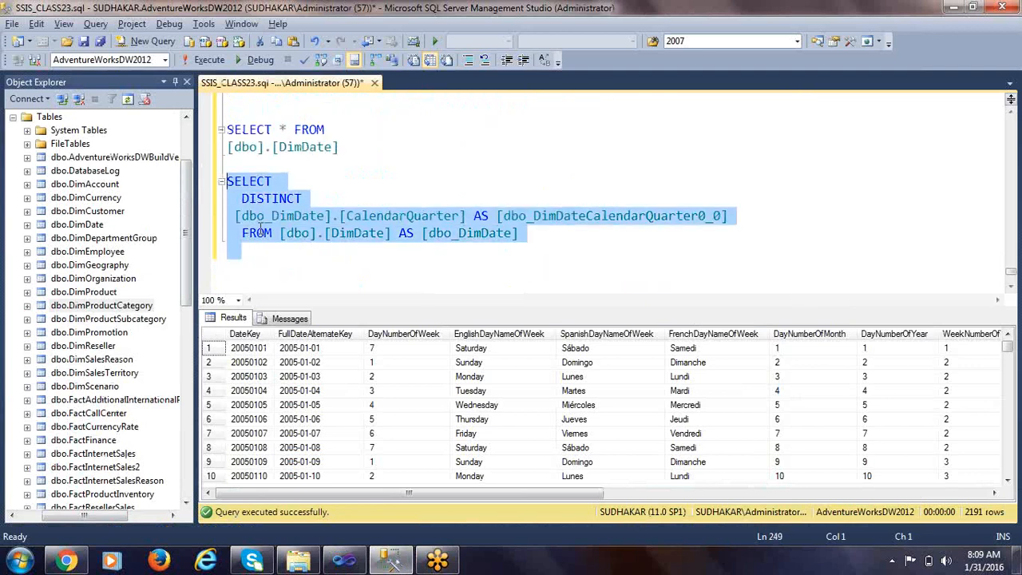
left_click(205, 61)
left_click(257, 352)
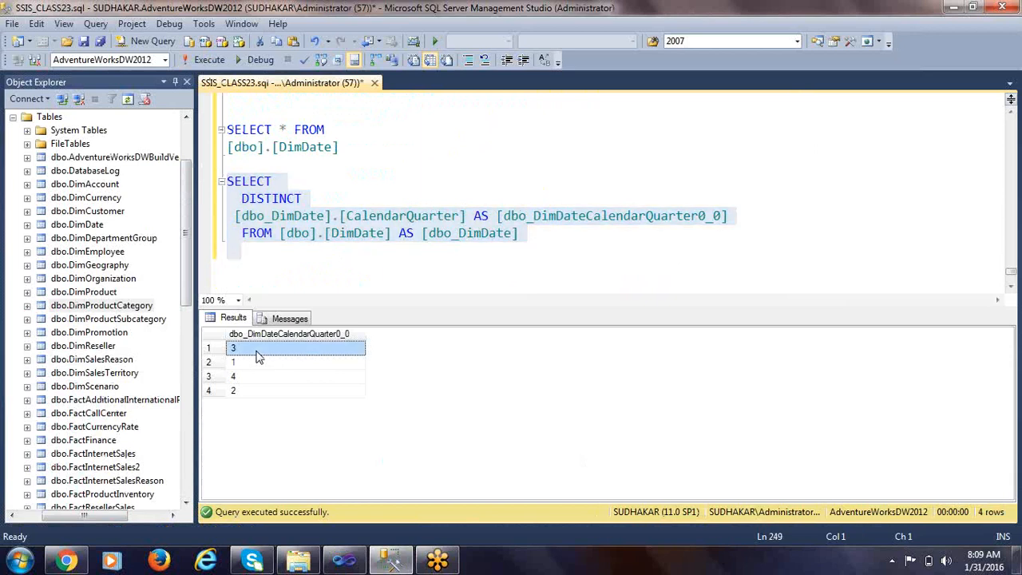
Comment out DISTINCT in the Calendar Quarter query and execute that query without it.
double_click(275, 199)
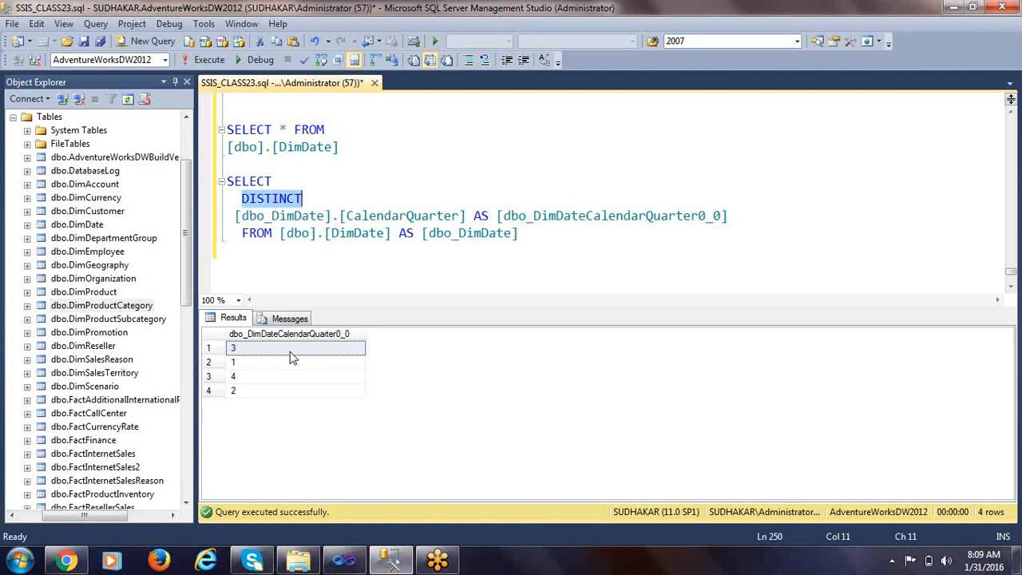
left_click(242, 199)
type("--")
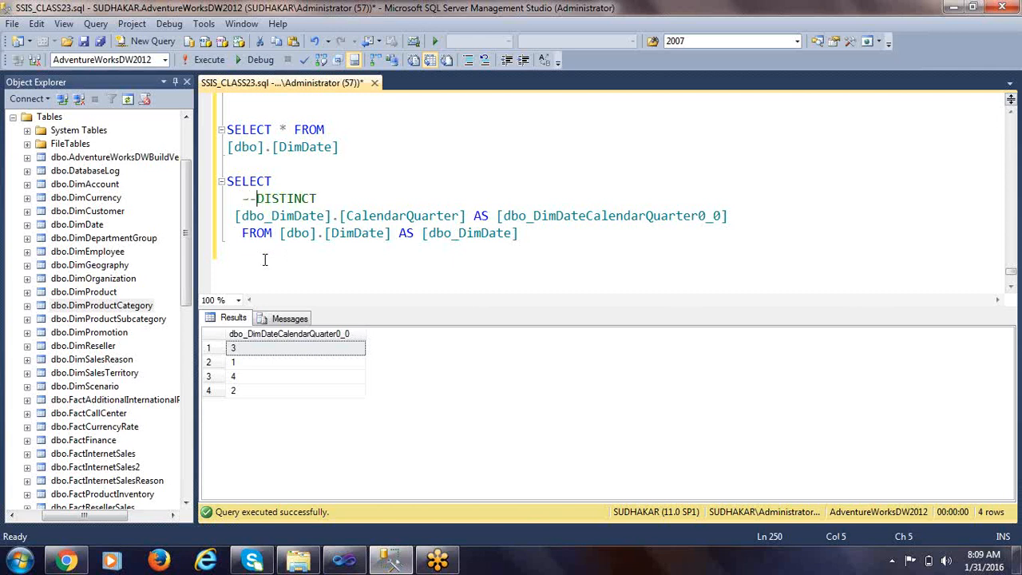
left_click_drag(242, 250, 226, 163)
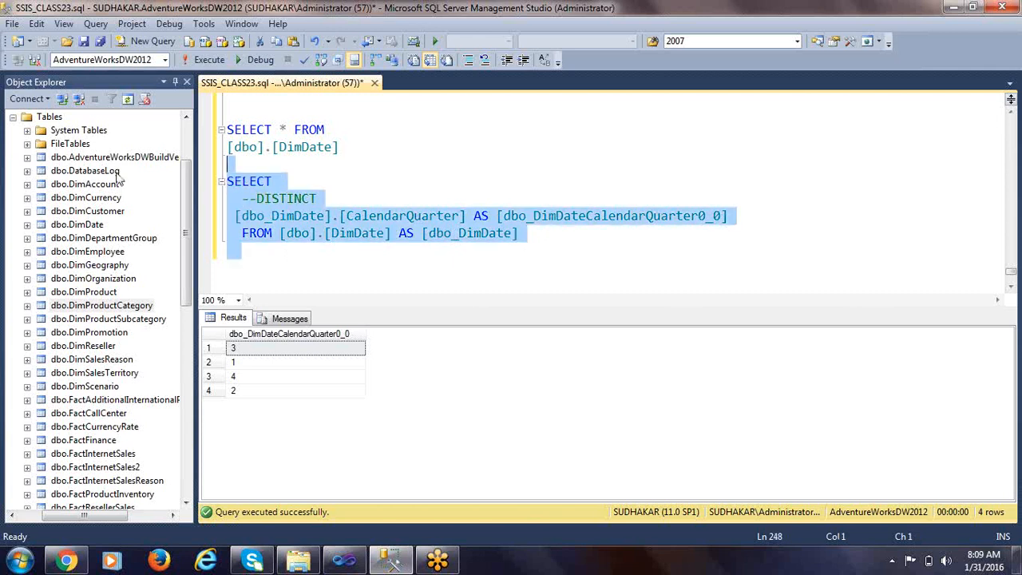
left_click(206, 60)
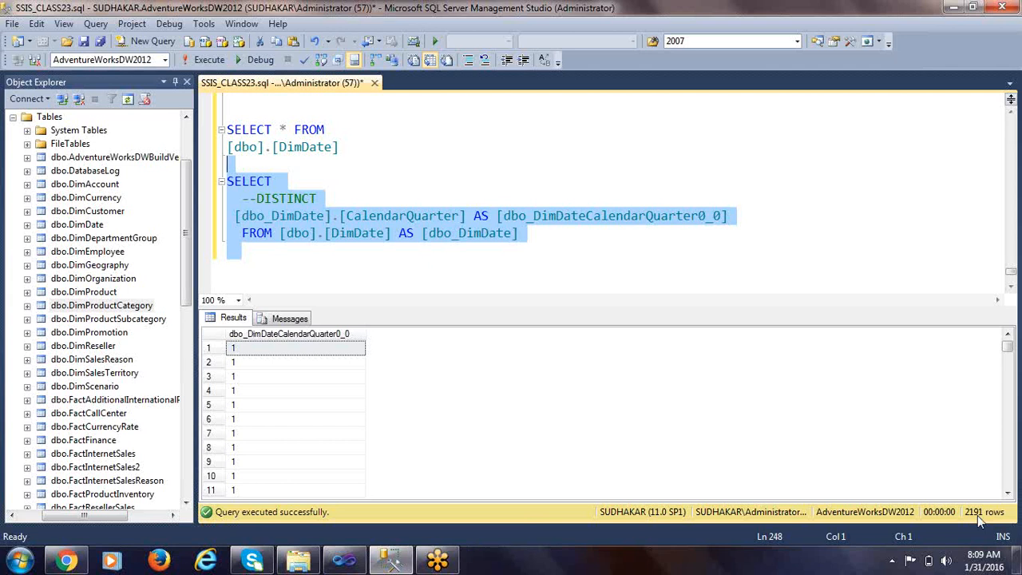
Uncomment DISTINCT in the Calendar Quarter query and insert an empty line below it.
left_click(256, 199)
key("BackSpace")
key("BackSpace")
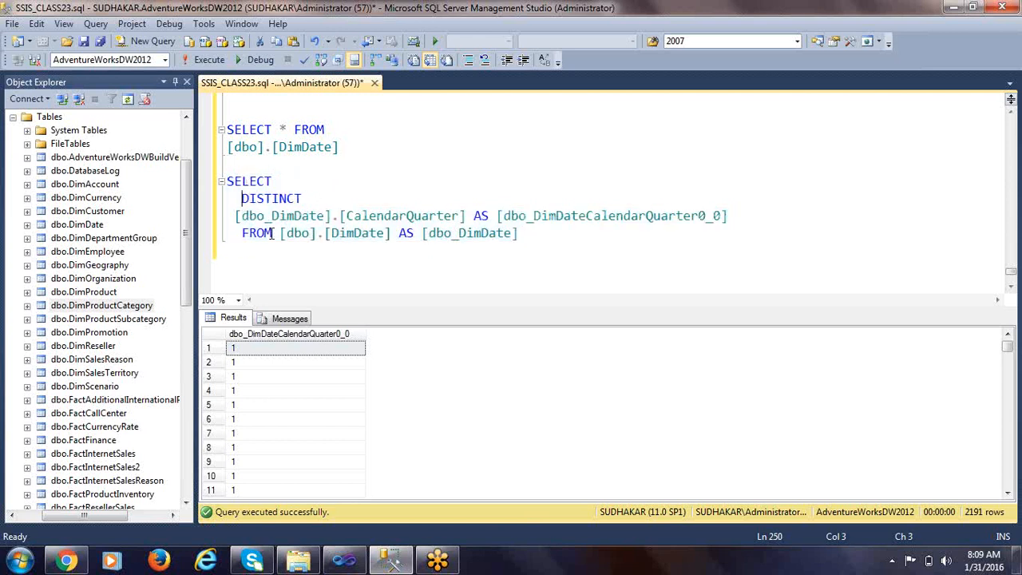
left_click(313, 200)
key("Return")
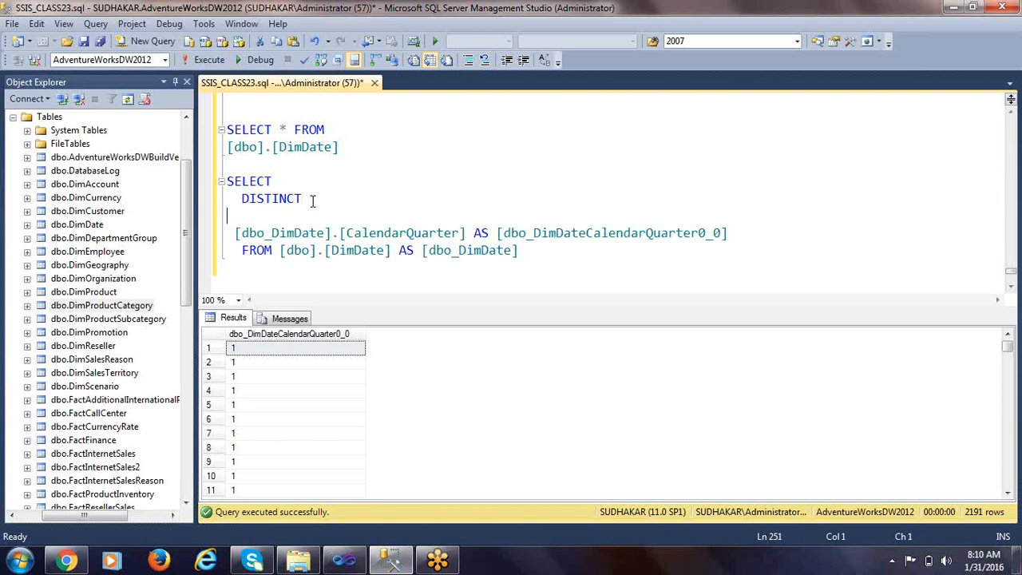
left_click(28, 306)
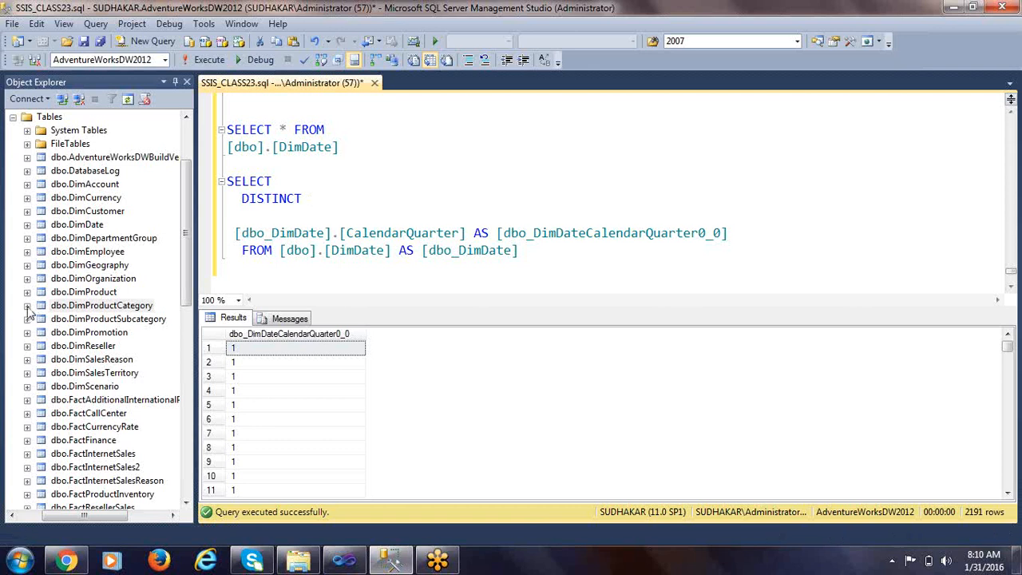
left_click(41, 319)
mouse_move(78, 518)
left_mouse_down()
mouse_move(91, 519)
mouse_move(74, 518)
left_mouse_up()
left_click(47, 319)
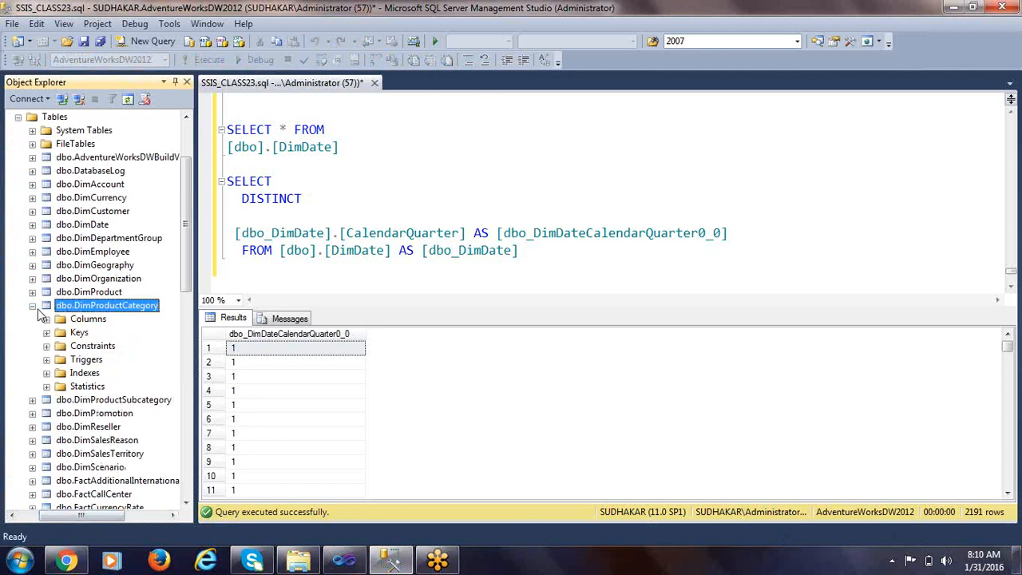
left_click(33, 306)
Expand the dbo.DimDate table and its Columns folder in the database object tree.
left_click(83, 251)
double_click(83, 224)
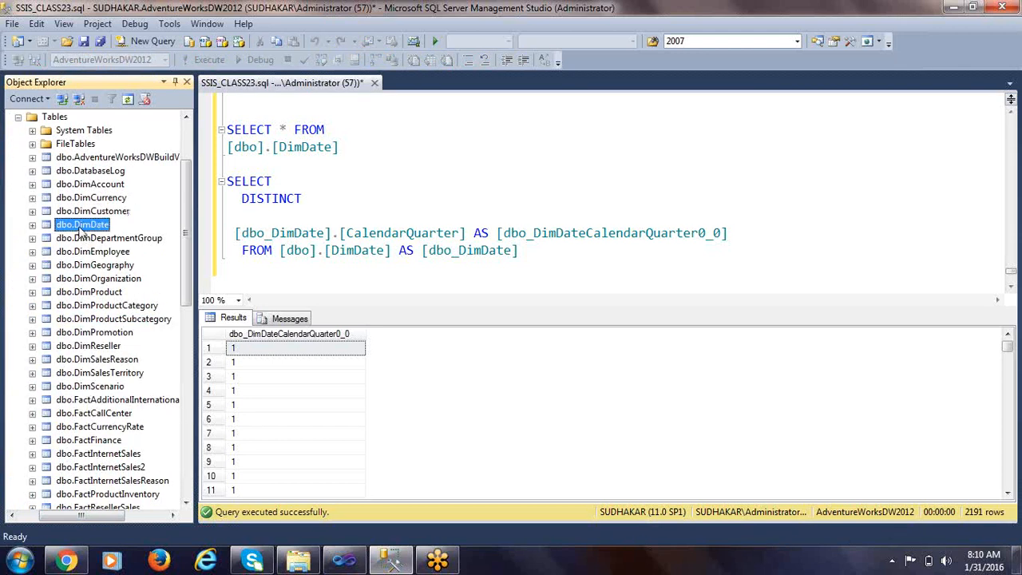
double_click(80, 242)
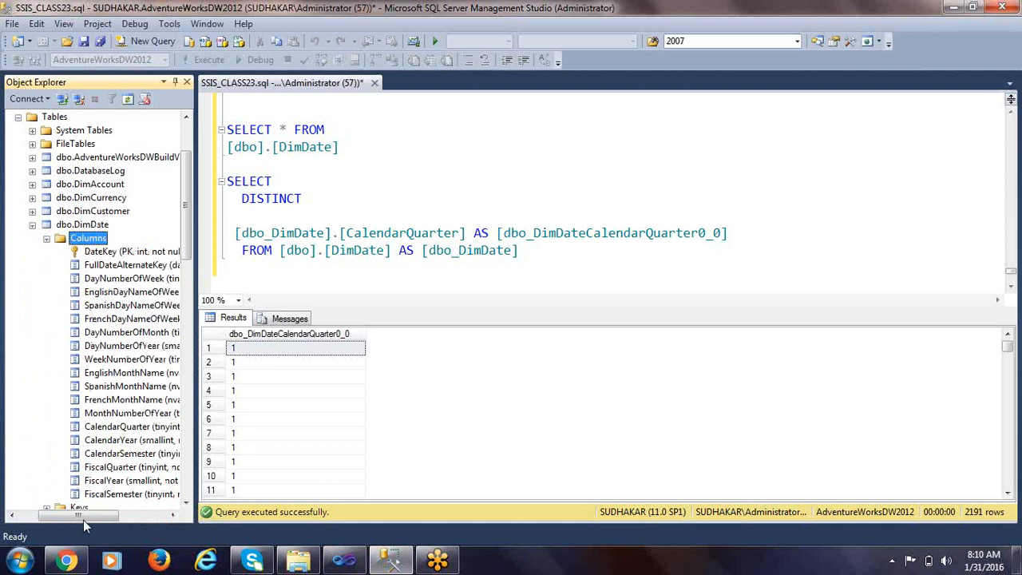
Add the [CalendarYear] column, followed by a comma, after DISTINCT in the CalendarQuarter query on DimDate.
left_click_drag(83, 520, 103, 519)
left_click(241, 215)
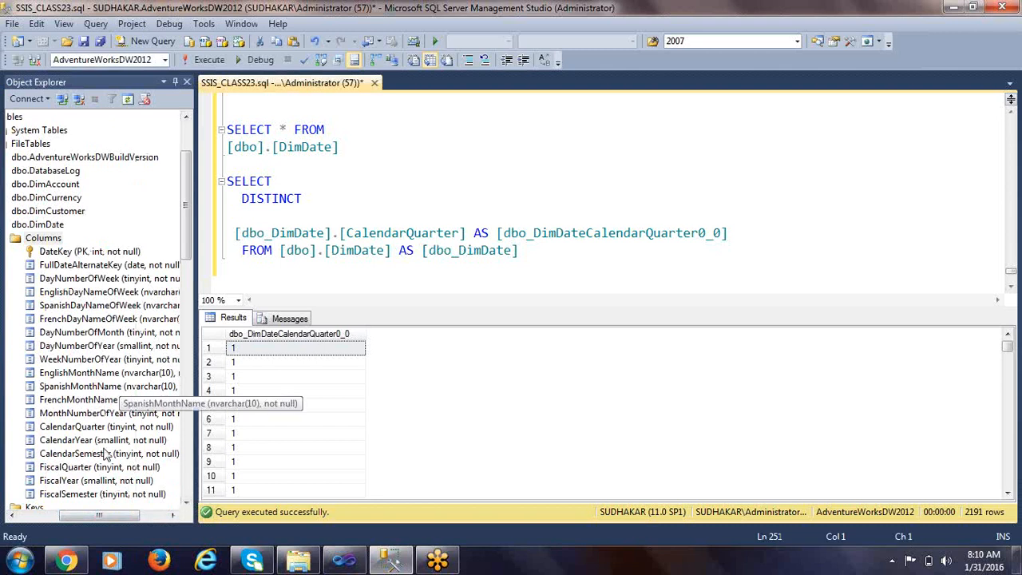
left_click(89, 427)
scroll(83, 388, "down", 2)
left_click_drag(90, 361, 251, 219)
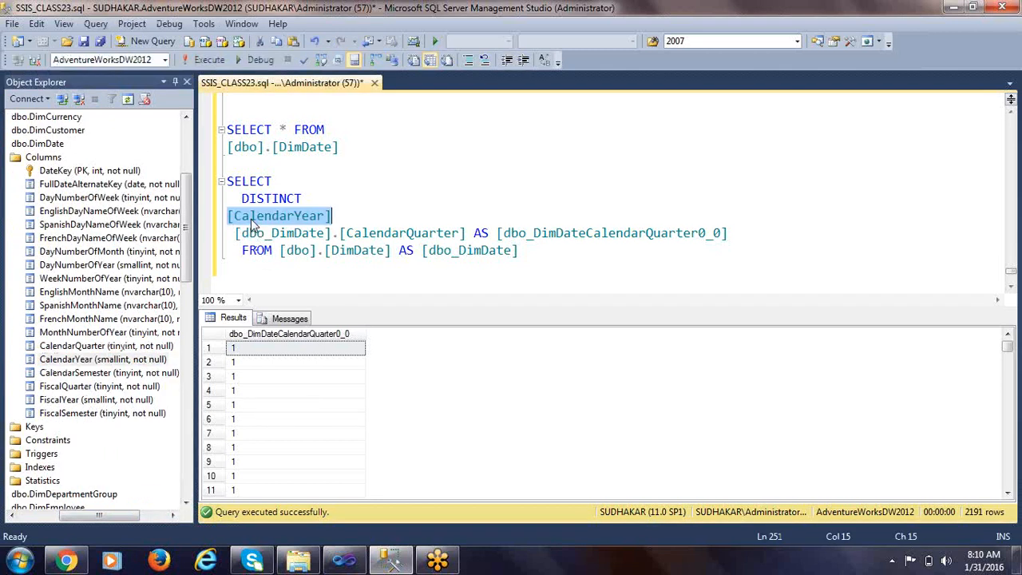
left_click(346, 215)
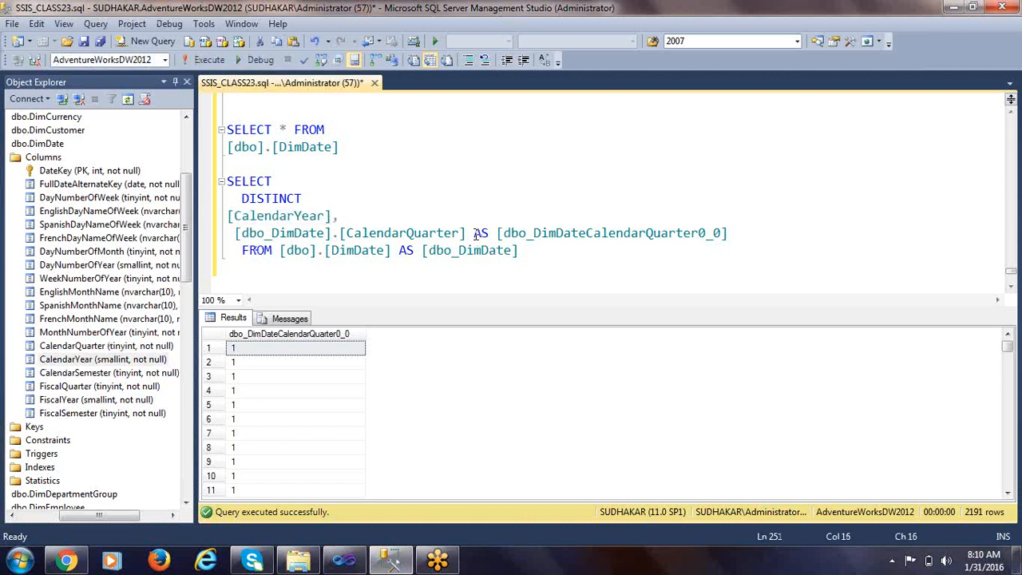
Run the CalendarYear and CalendarQuarter DISTINCT query and look through its returned rows.
left_click_drag(534, 251, 149, 184)
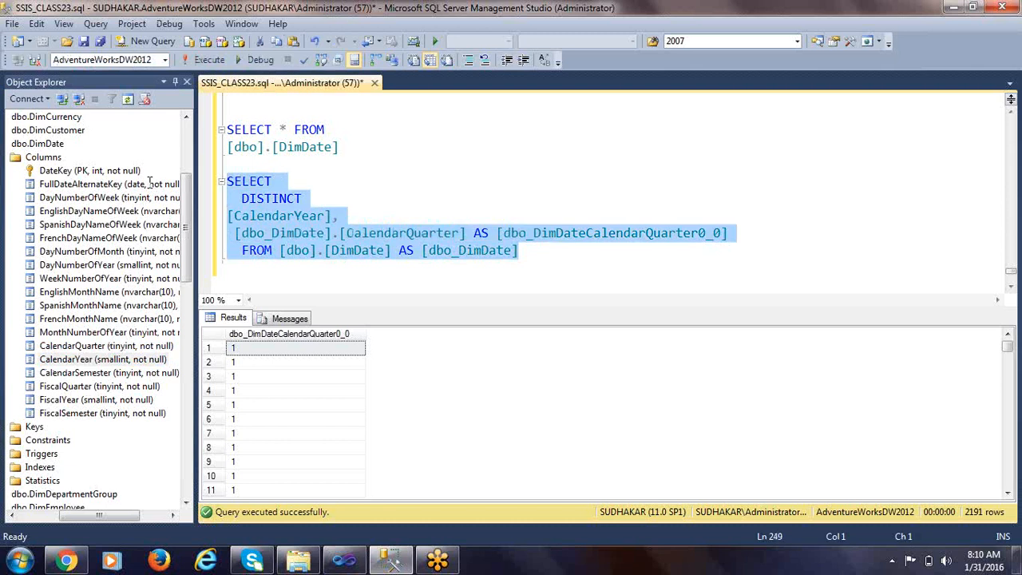
left_click(206, 59)
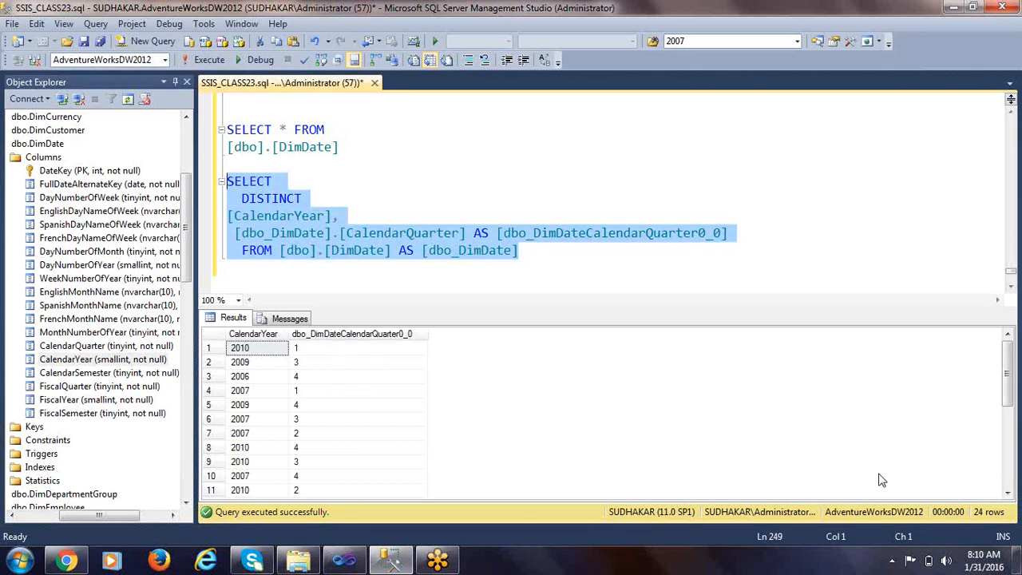
left_click(1004, 336)
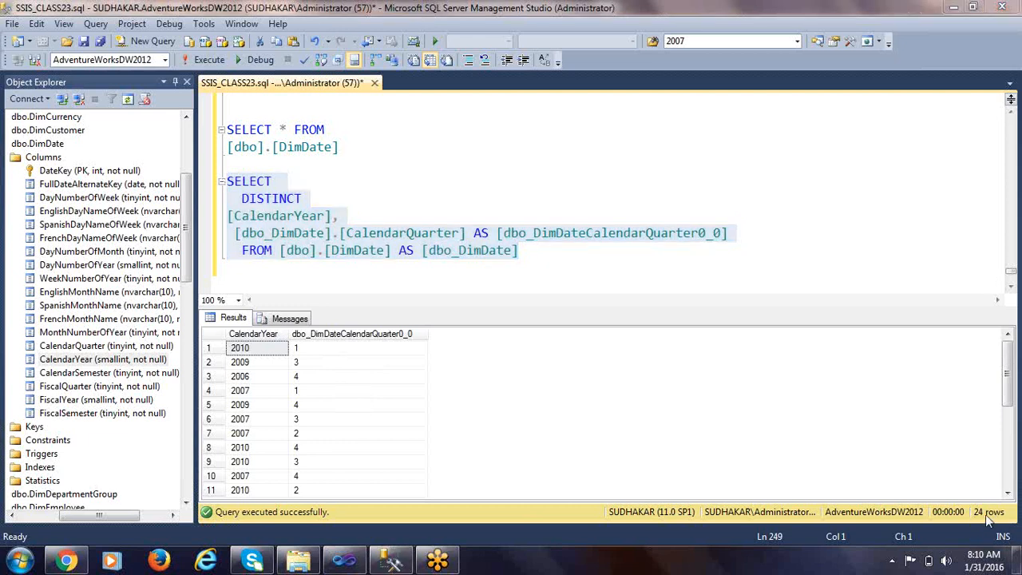
left_click(240, 490)
scroll(263, 472, "down", 5)
left_click(267, 493)
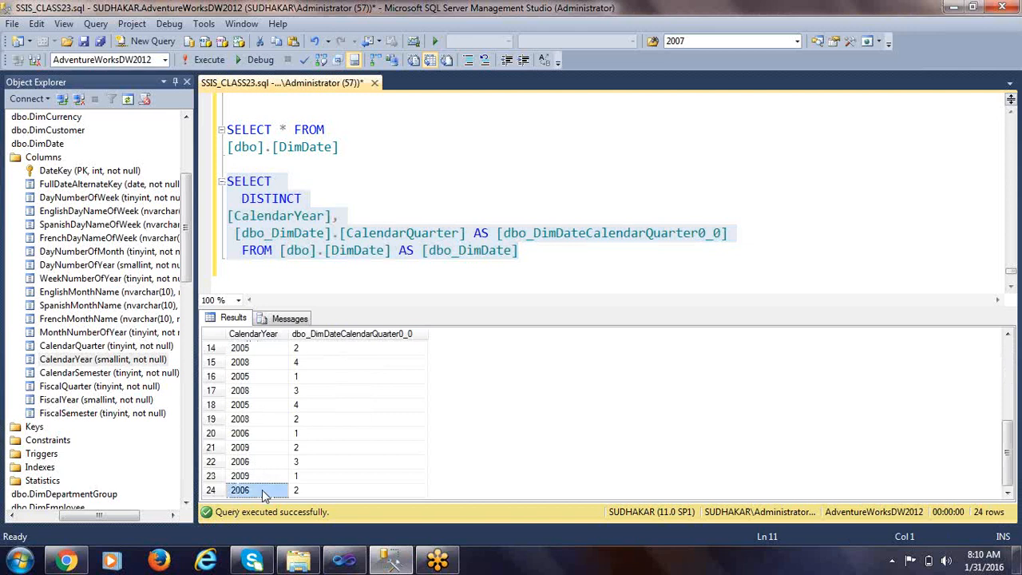
scroll(267, 431, "up", 5)
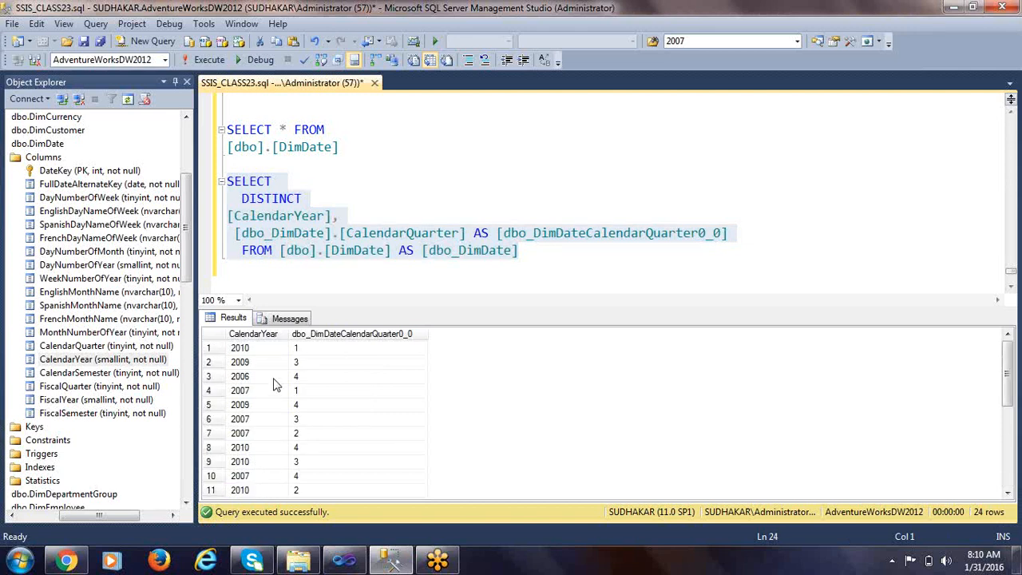
Append "order by 1,2" to the CalendarYear and CalendarQuarter query and run it.
left_click(524, 268)
type("order by")
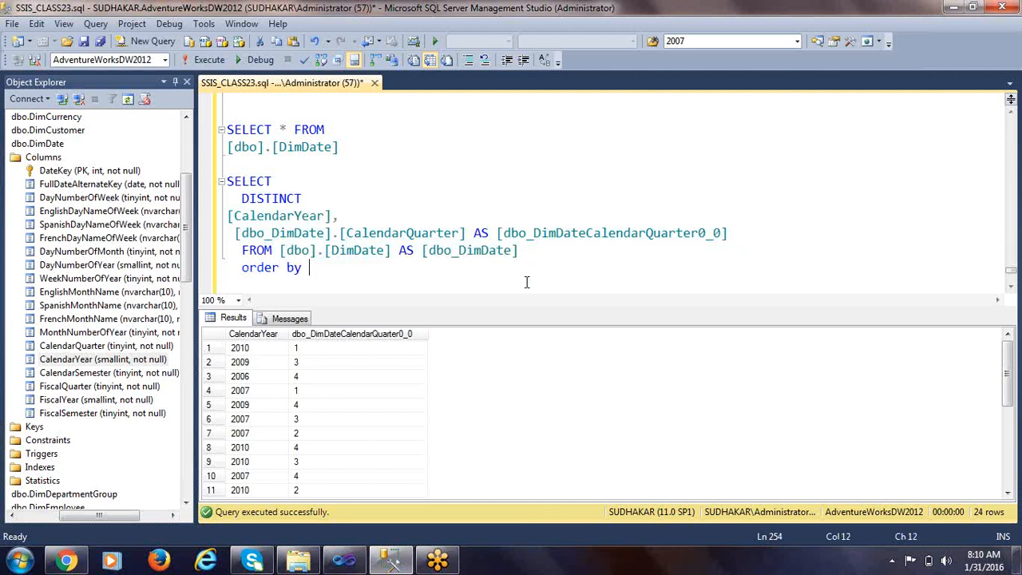
type(" 1,2")
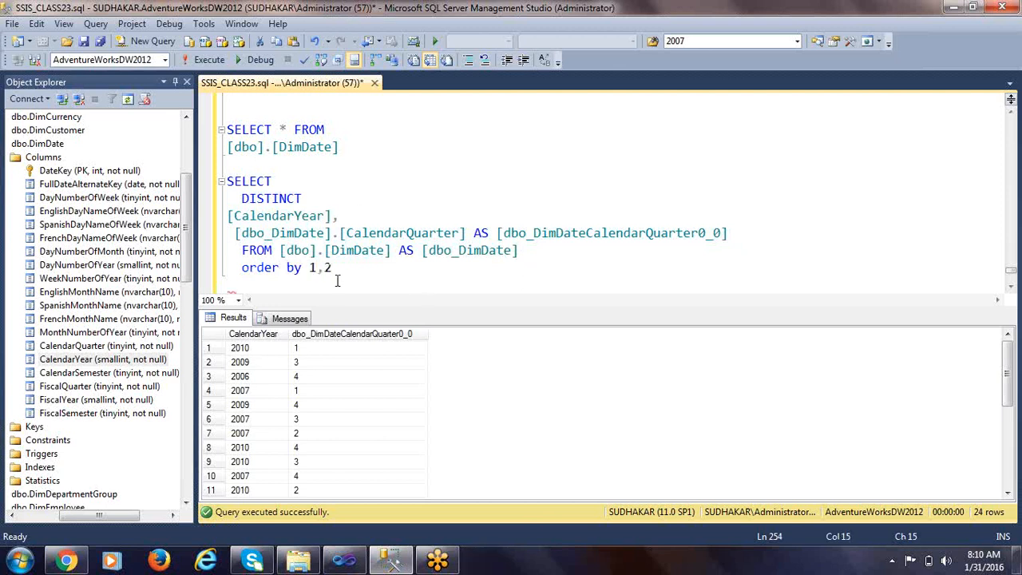
left_click_drag(337, 280, 227, 182)
left_click(209, 60)
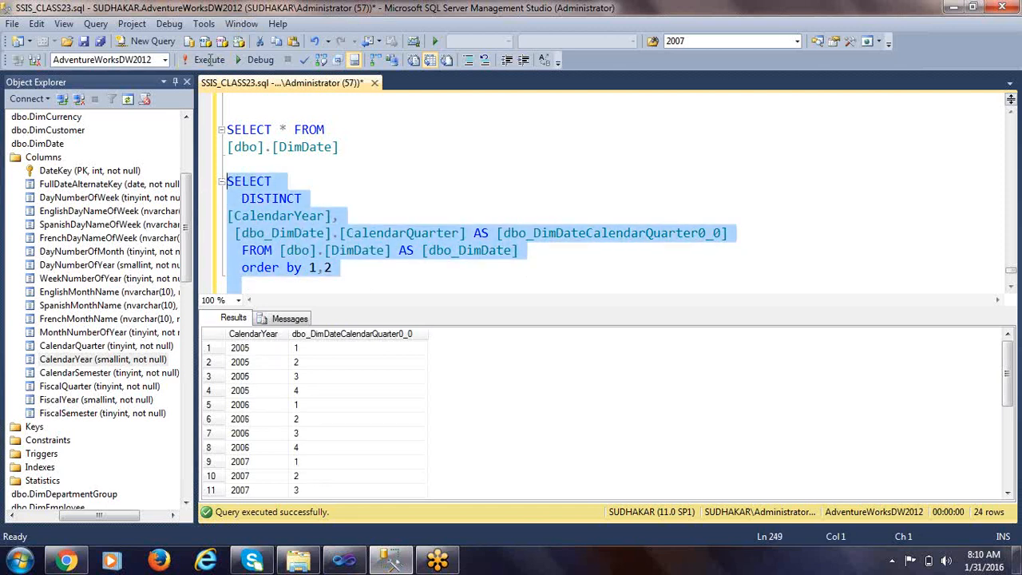
Examine the sorted results to see which quarters are listed for each calendar year.
left_click(254, 349)
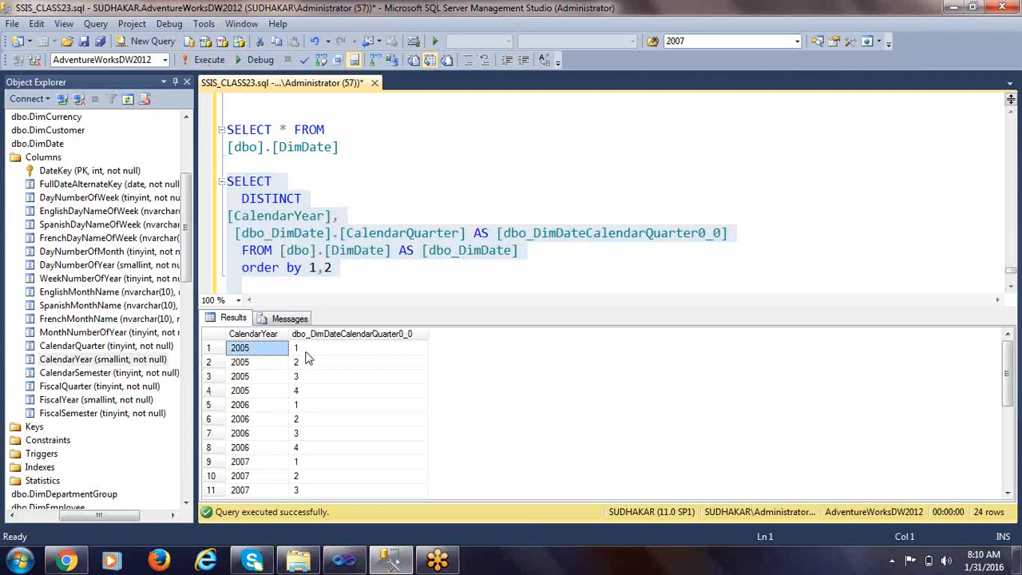
left_click(306, 352)
left_click(273, 366)
left_click(314, 366)
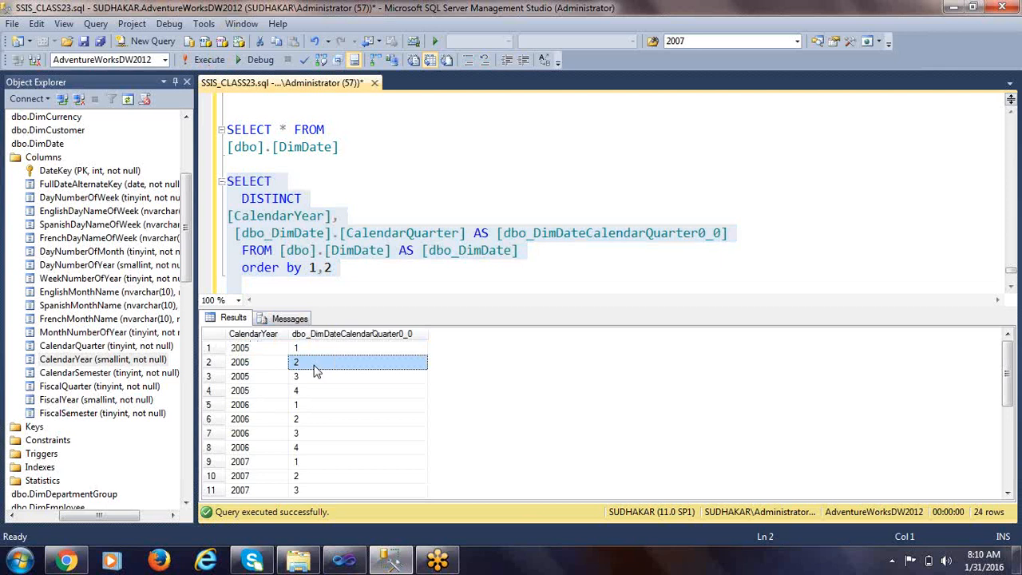
left_click(267, 379)
left_click(300, 379)
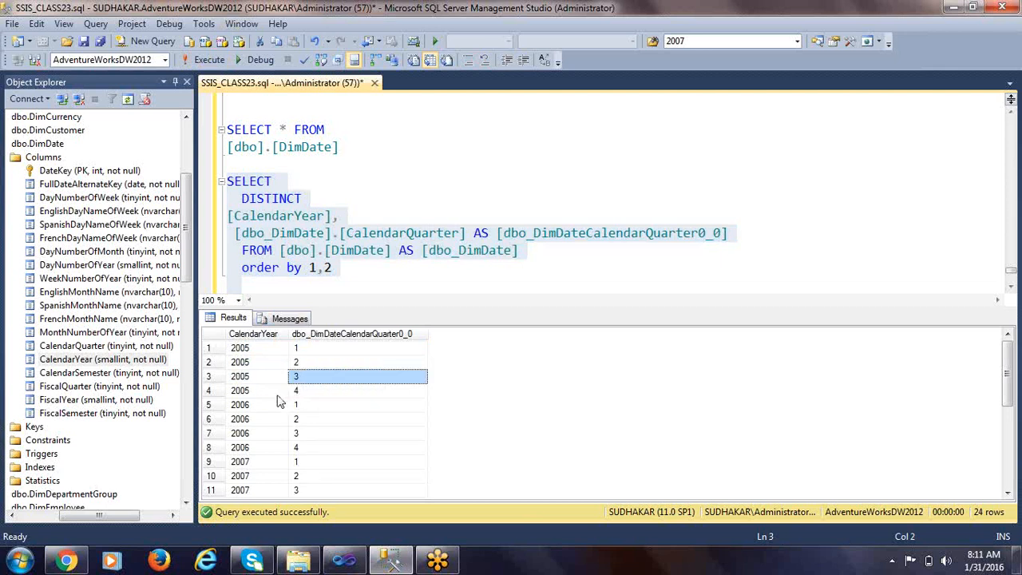
left_click(317, 391)
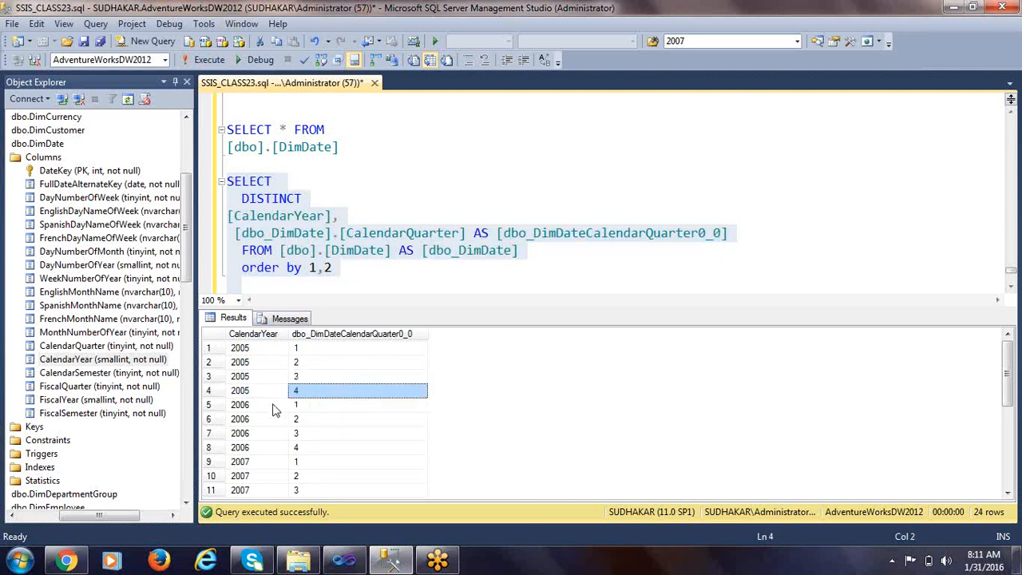
left_click(274, 405)
left_click(305, 405)
left_click(304, 421)
left_click(303, 434)
left_click(298, 448)
left_click(271, 462)
left_click(322, 463)
scroll(349, 477, "down", 3)
left_click(302, 392)
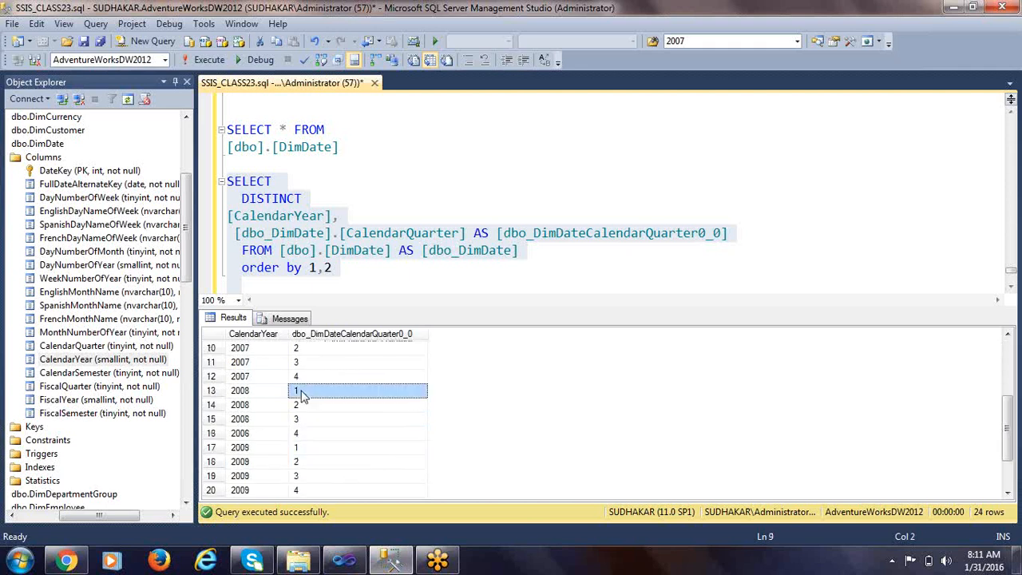
left_click(273, 395)
left_click(281, 448)
scroll(289, 457, "down", 2)
left_click(312, 463)
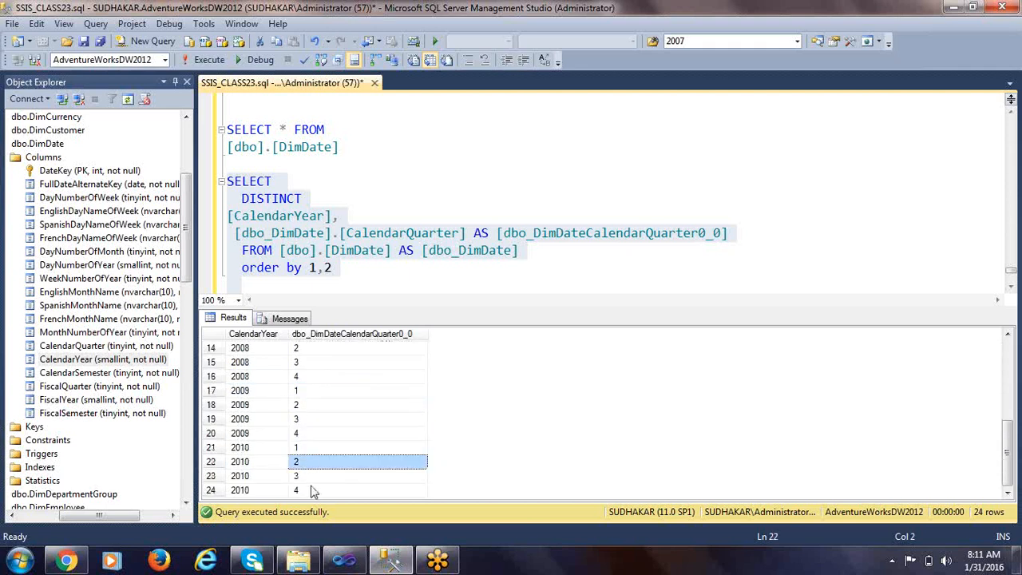
scroll(324, 404, "up", 5)
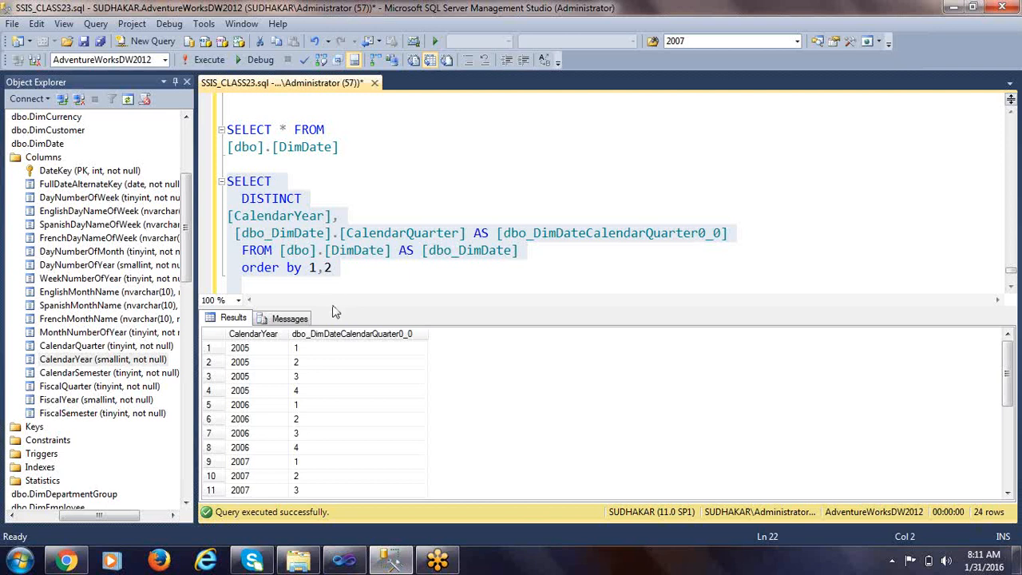
Check the CalendarYear column in the query and add blank lines below its order by clause.
left_click(289, 219)
left_click_drag(229, 216, 334, 216)
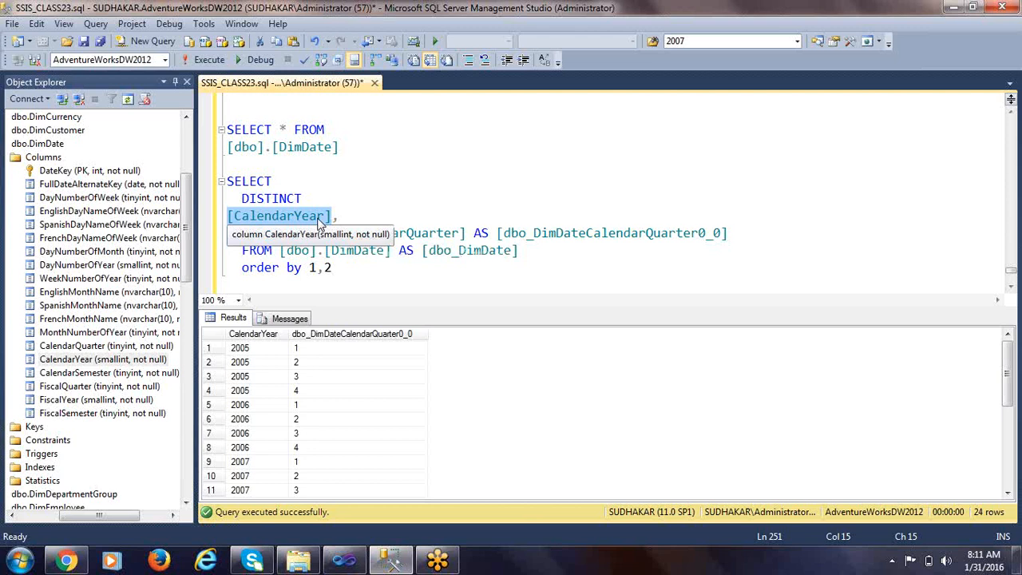
left_click(340, 216)
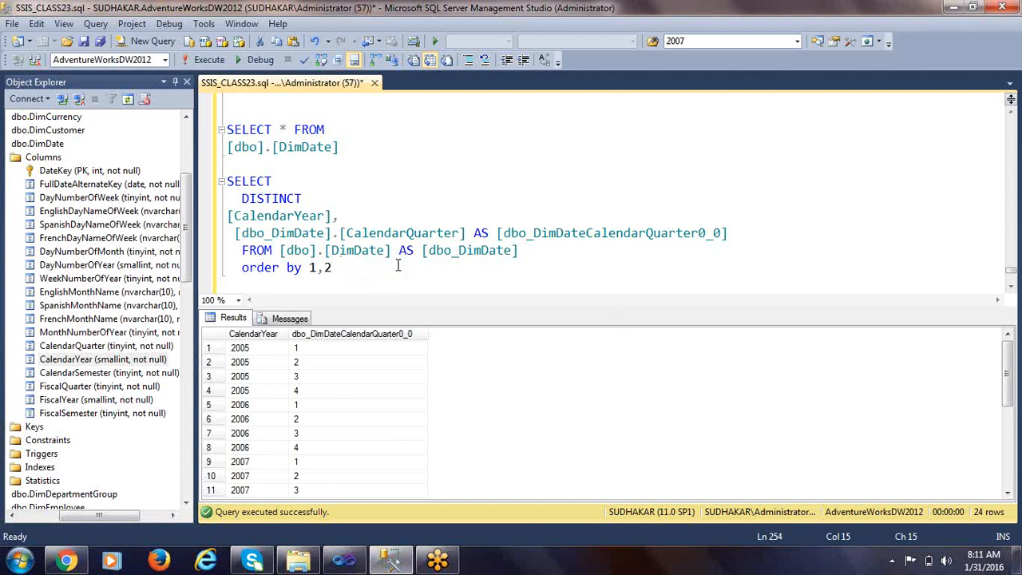
key("Return")
key("Return")
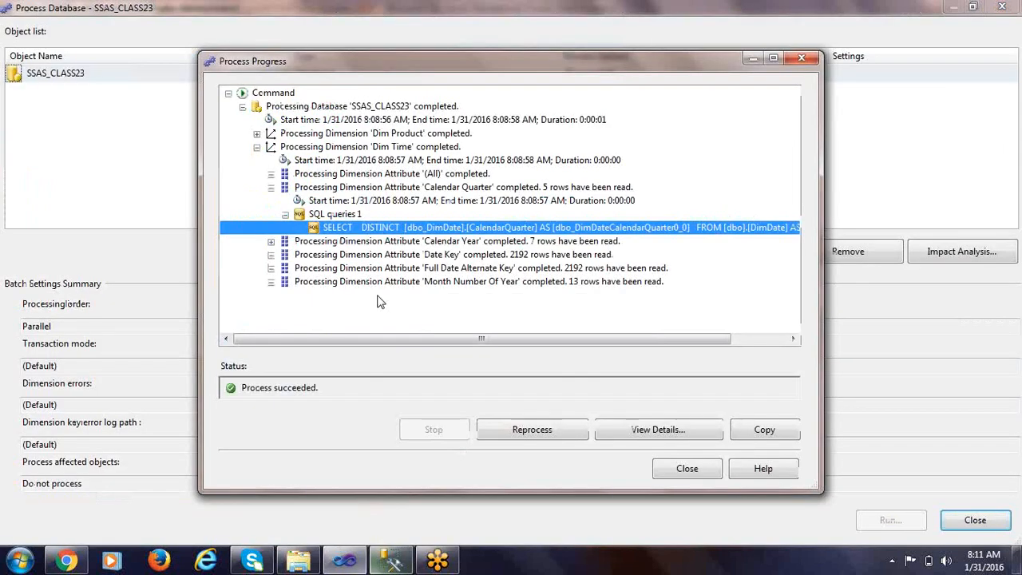
In the Process Progress window, expand the 'Month Number Of Year' attribute of Dim Time down to its SQL query.
left_click(392, 561)
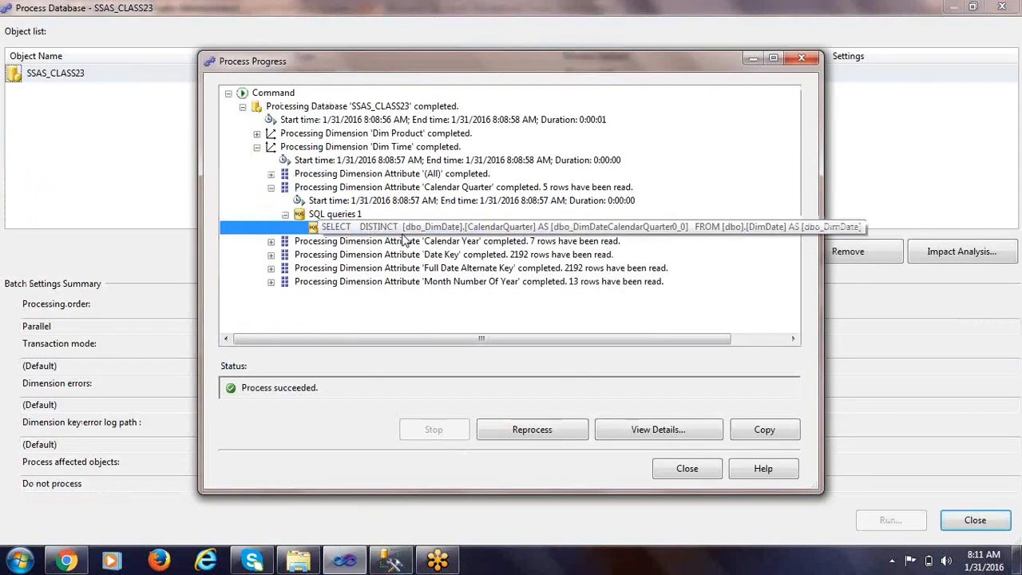
left_click(534, 244)
key("Down")
key("Down")
key("Up")
key("Up")
left_click(460, 283)
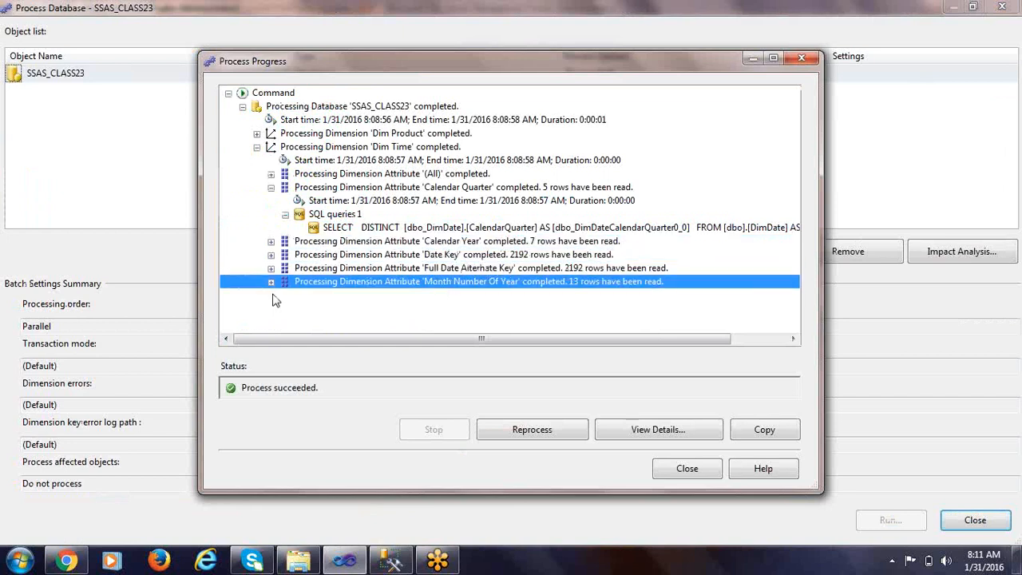
left_click(271, 281)
left_click(288, 310)
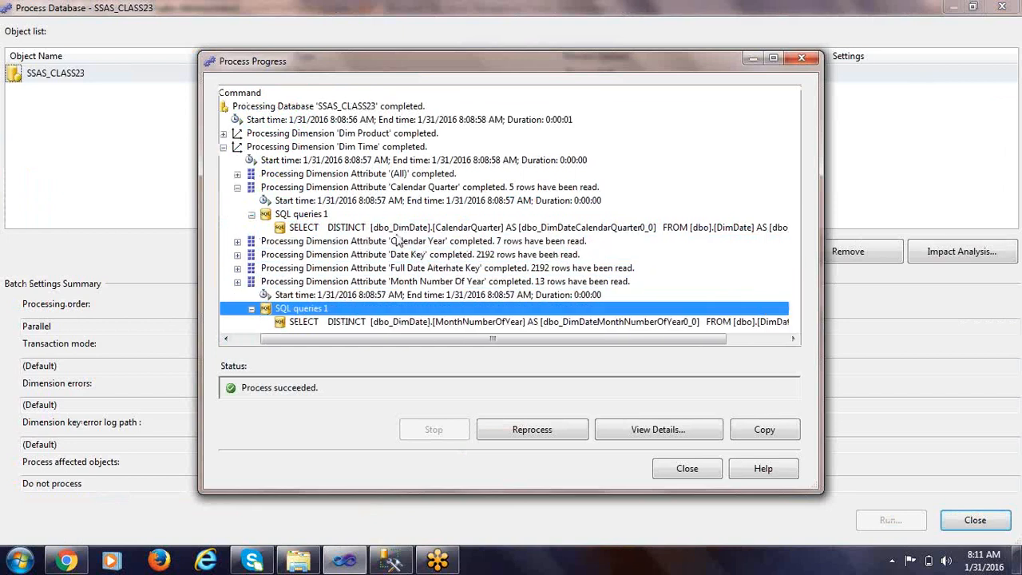
Copy the MonthNumberOfYear SELECT statement and paste it below the quarter query in SQL Server Management Studio.
left_click(348, 323)
right_click(348, 327)
left_click(405, 334)
key("alt+Tab")
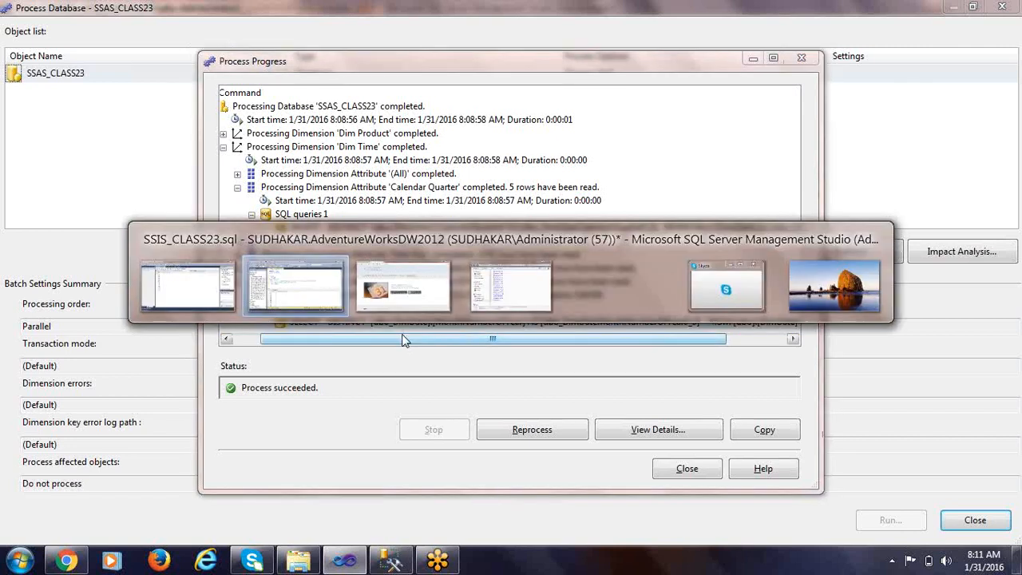
key("ctrl+v")
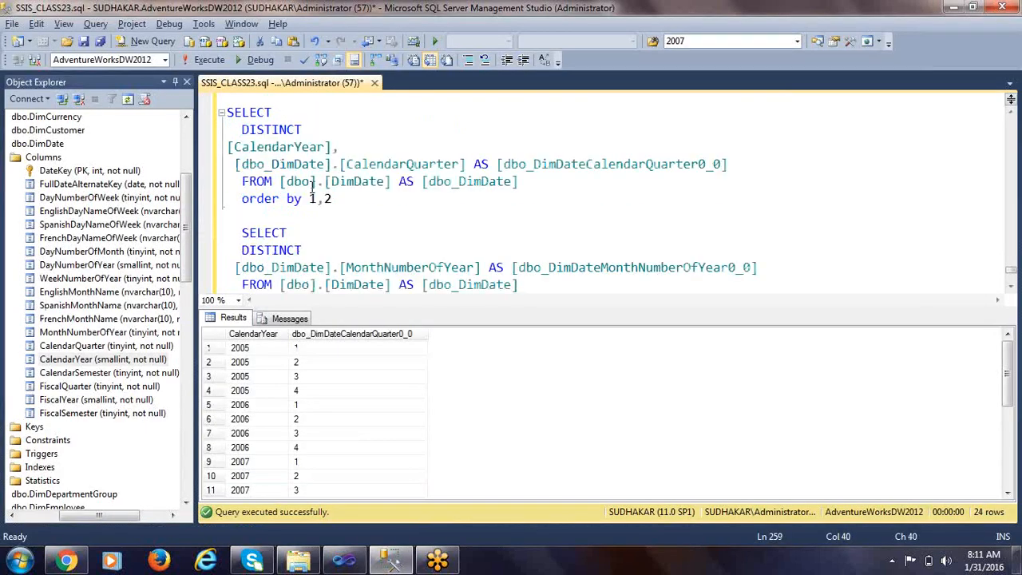
Run only the pasted MonthNumberOfYear DISTINCT query and look through the returned month numbers.
scroll(314, 190, "down", 2)
left_click_drag(540, 191, 204, 132)
key("F5")
left_click(274, 362)
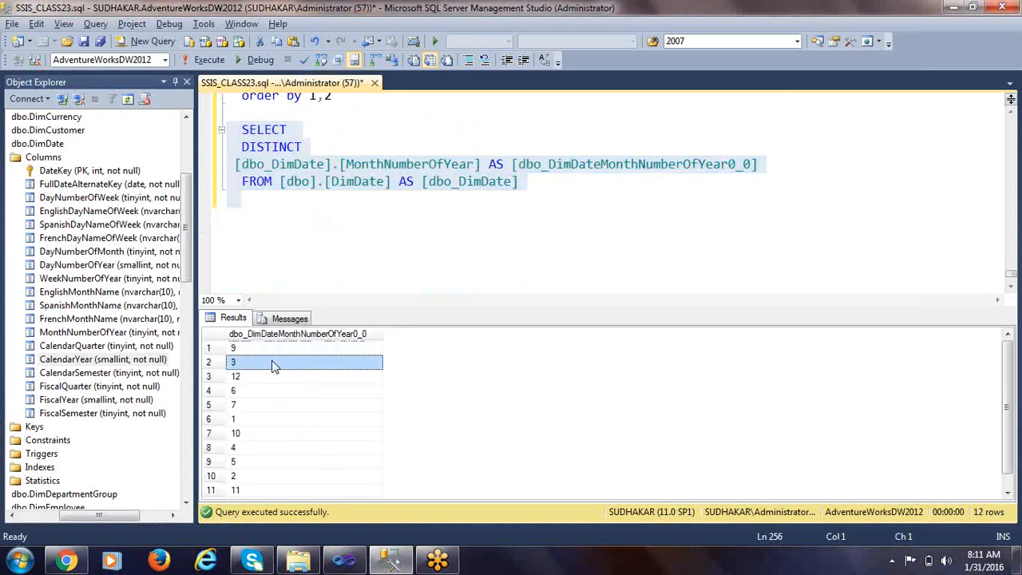
left_click(288, 418)
scroll(287, 450, "down", 1)
scroll(288, 446, "up", 1)
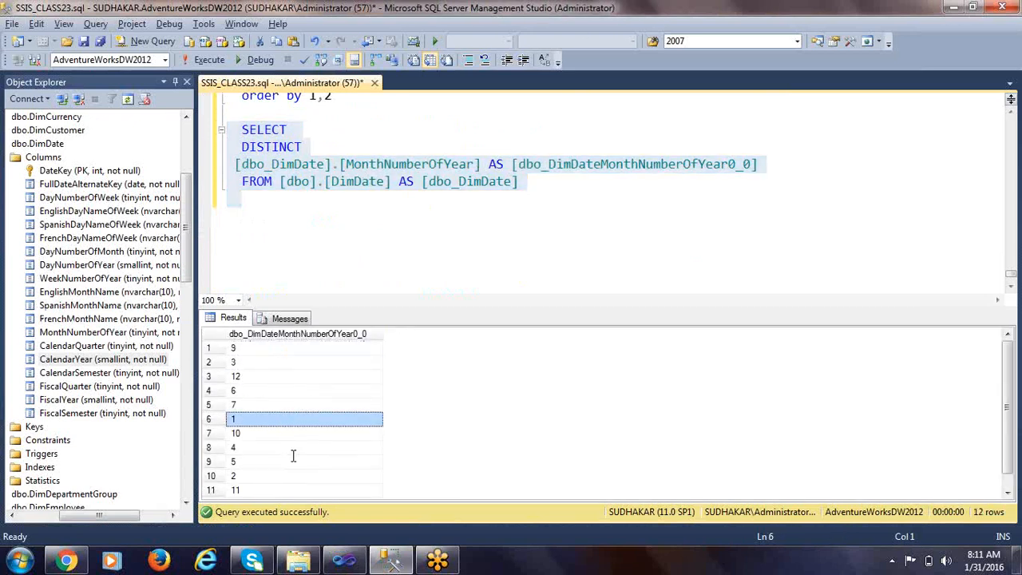
Insert the [CalendarYear] and [CalendarQuarter] columns, each followed by a comma, after DISTINCT in the MonthNumberOfYear query.
left_click(306, 147)
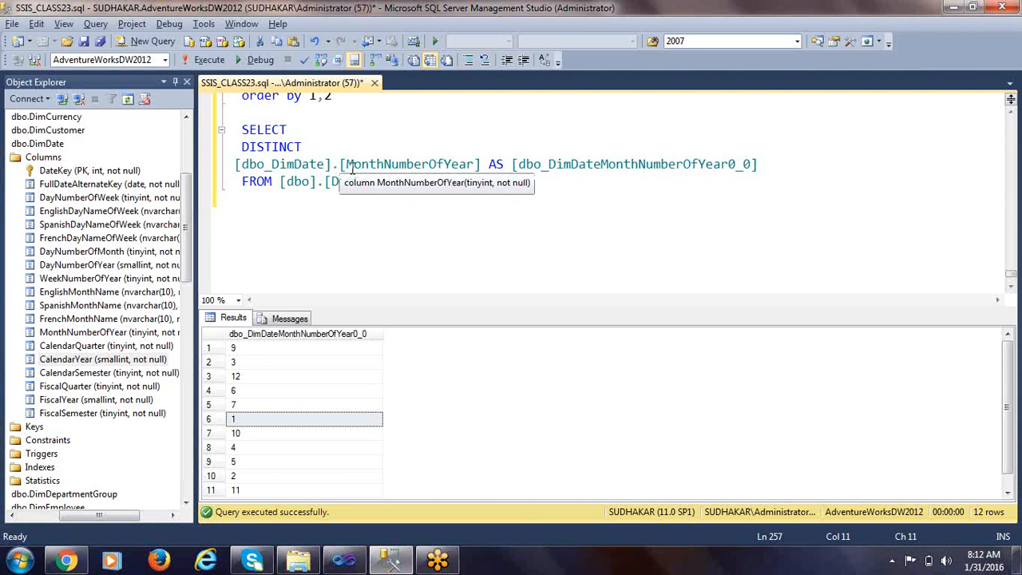
key("Return")
left_click_drag(100, 361, 252, 165)
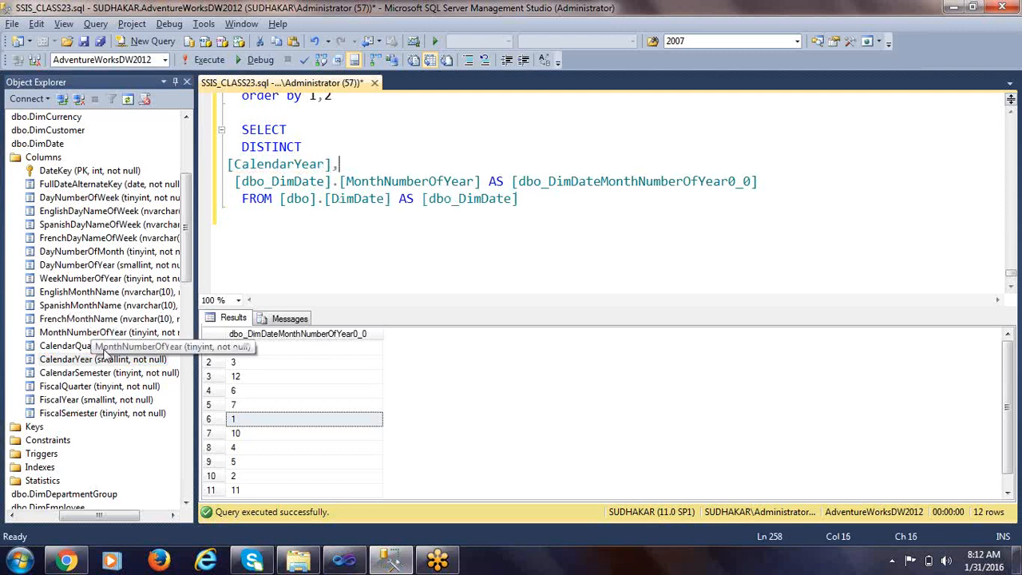
left_click_drag(102, 359, 348, 166)
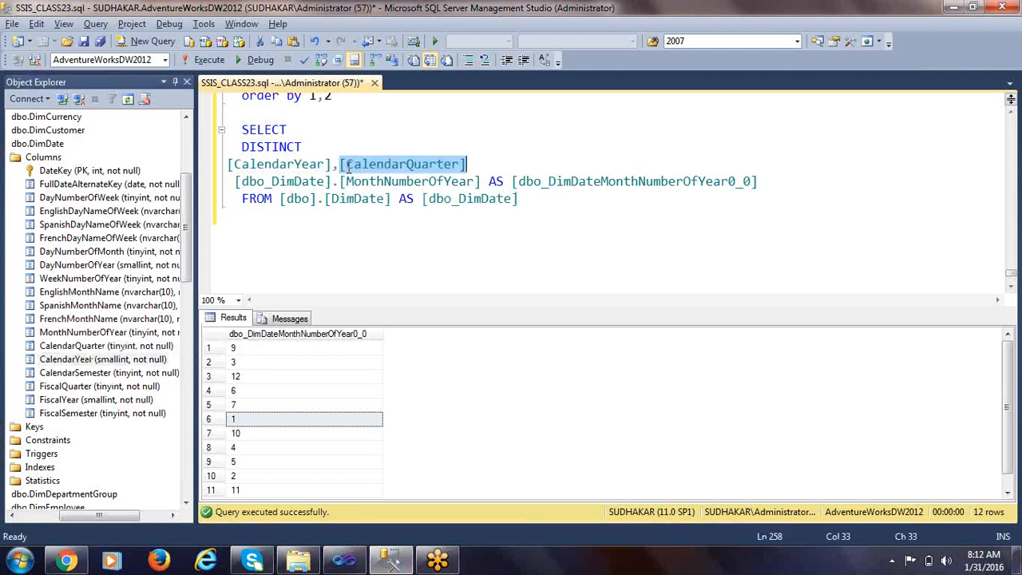
left_click(476, 165)
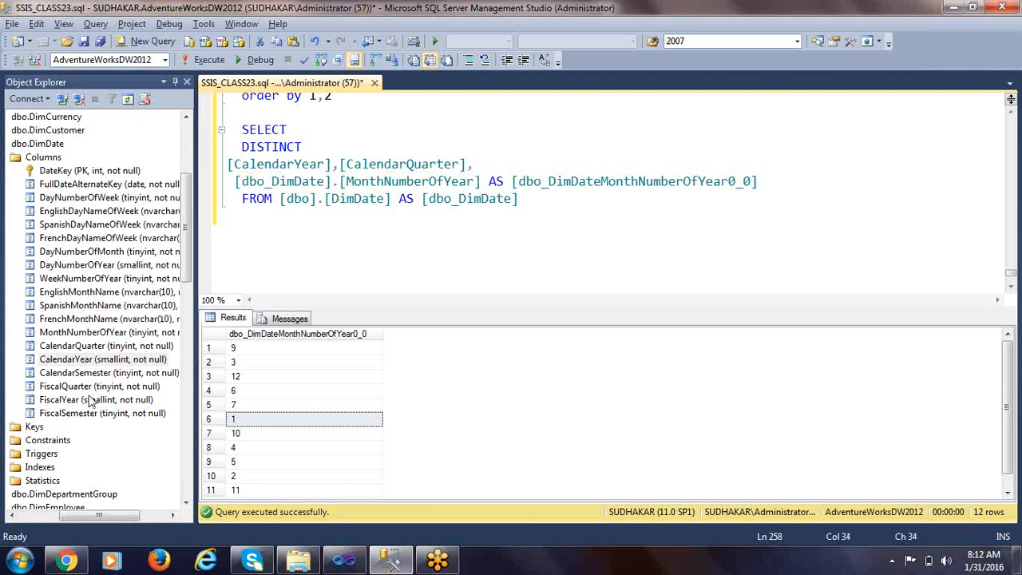
Append "order by 1,2,3" to the MonthNumberOfYear query.
left_click_drag(534, 207, 208, 132)
left_click(315, 215)
type("order by ")
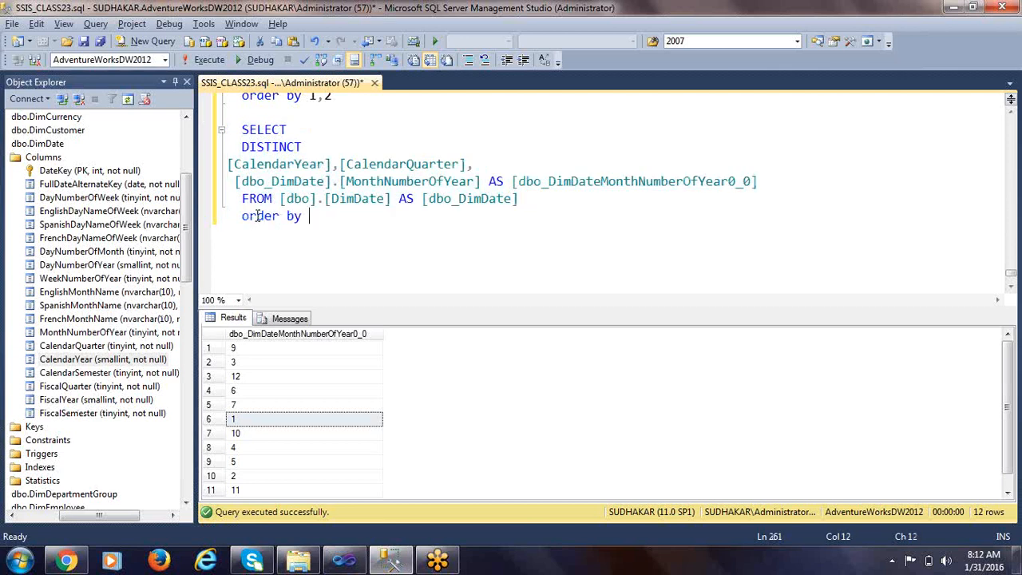
type("1,2,3")
key("Return")
Run only the DISTINCT query that returns CalendarYear, CalendarQuarter and MonthNumberOfYear ordered by 1,2,3.
key("shift+Up")
key("shift+Up")
key("shift+Up")
key("shift+Up")
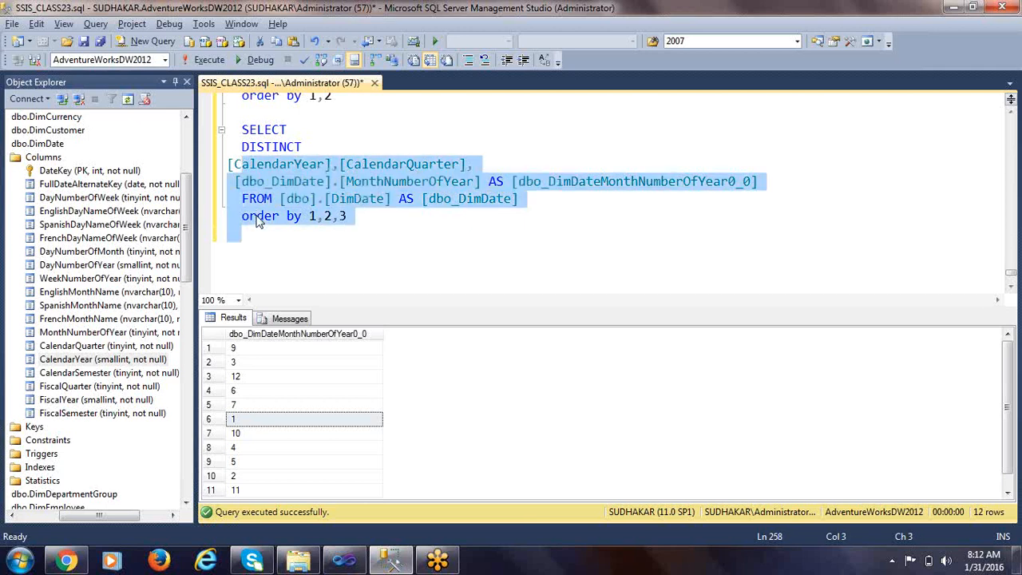
key("shift+Up")
key("shift+Up")
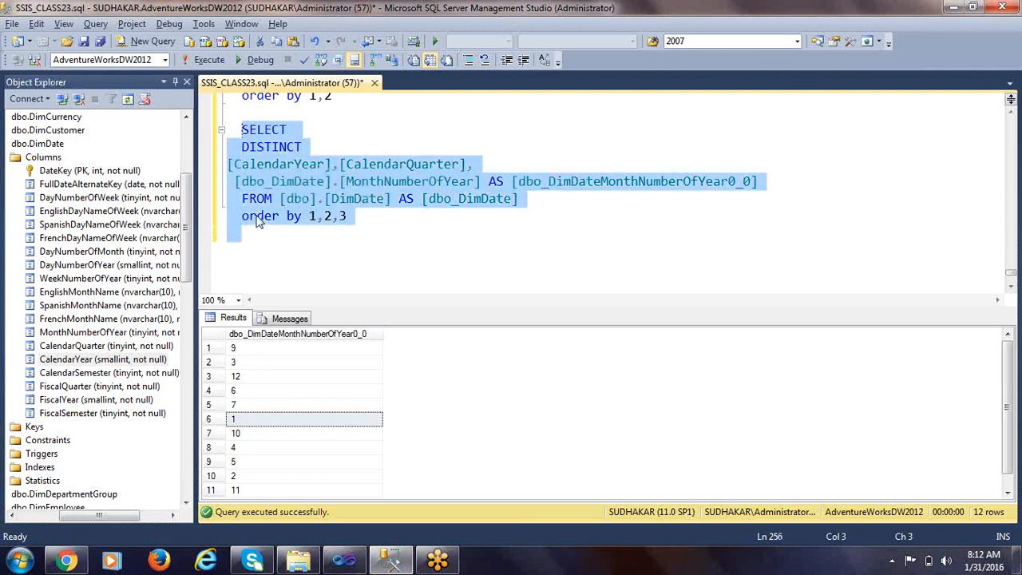
key("F5")
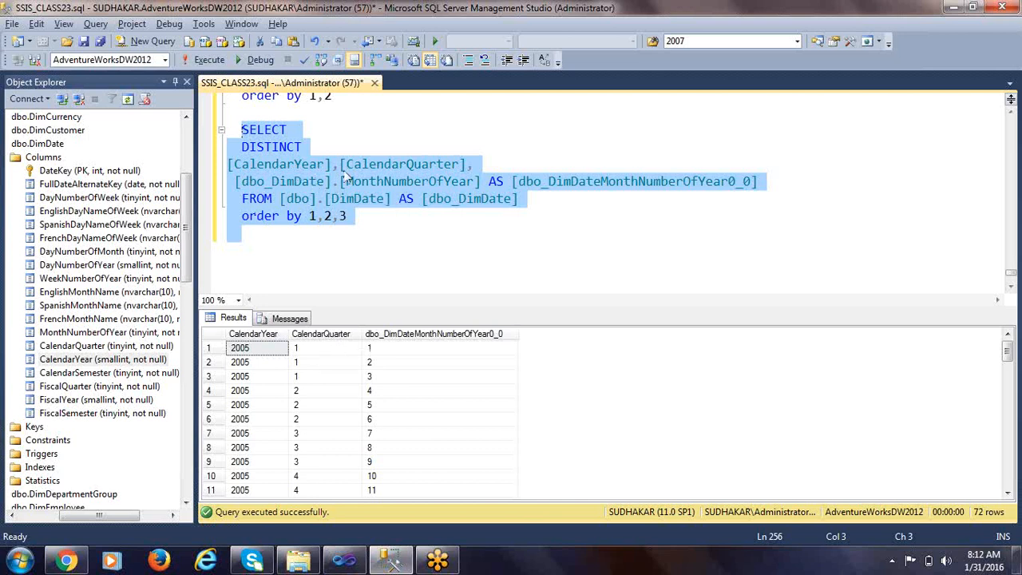
Examine how the month numbers pair with quarters 1 and 2 of calendar year 2005 in the query results.
left_click(270, 349)
left_click(338, 357)
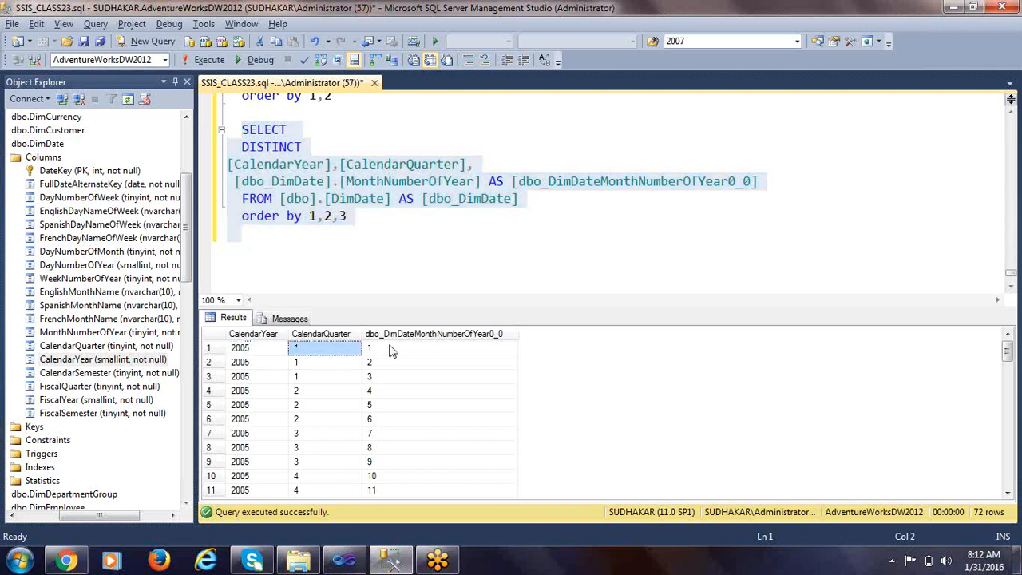
key("Right")
left_click(316, 369)
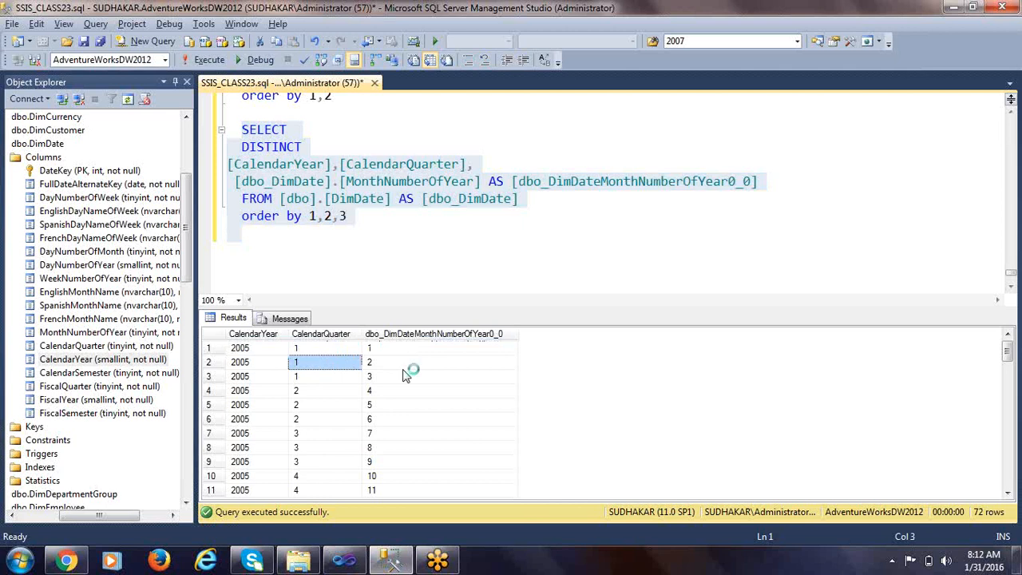
left_click(404, 367)
left_click(344, 380)
left_click(394, 380)
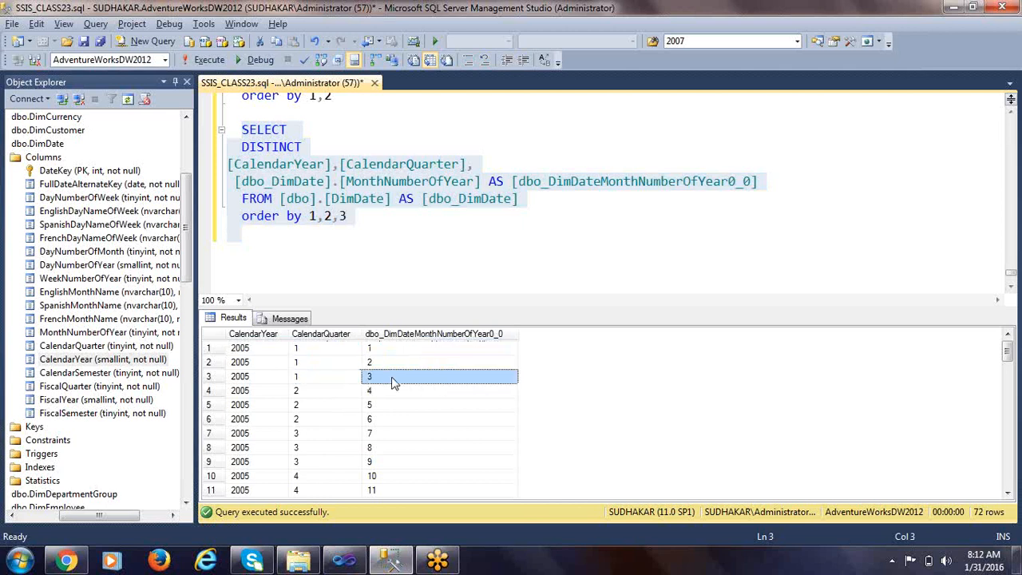
left_click(326, 399)
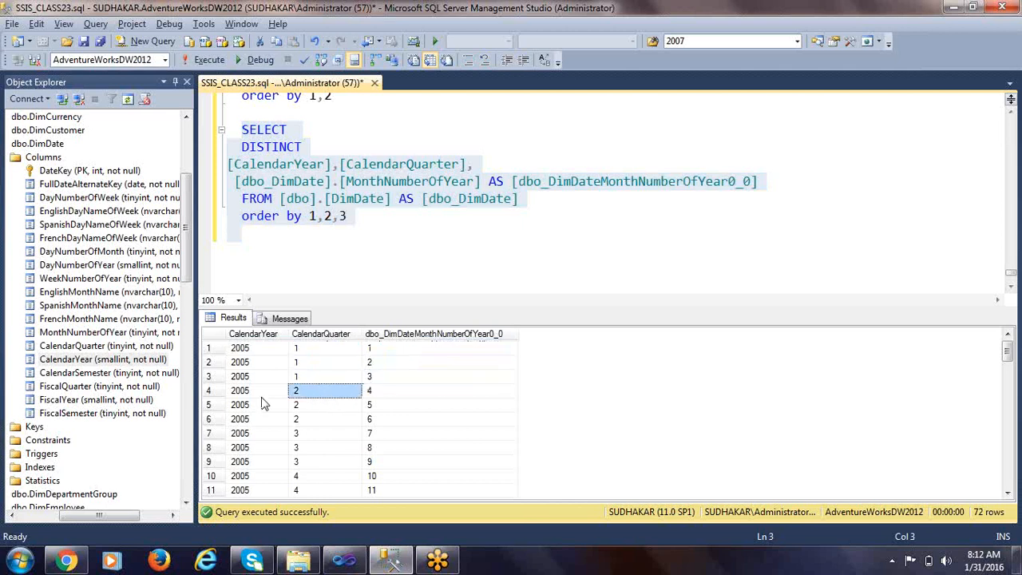
left_click(370, 407)
left_click(344, 409)
left_click(348, 422)
left_click(405, 420)
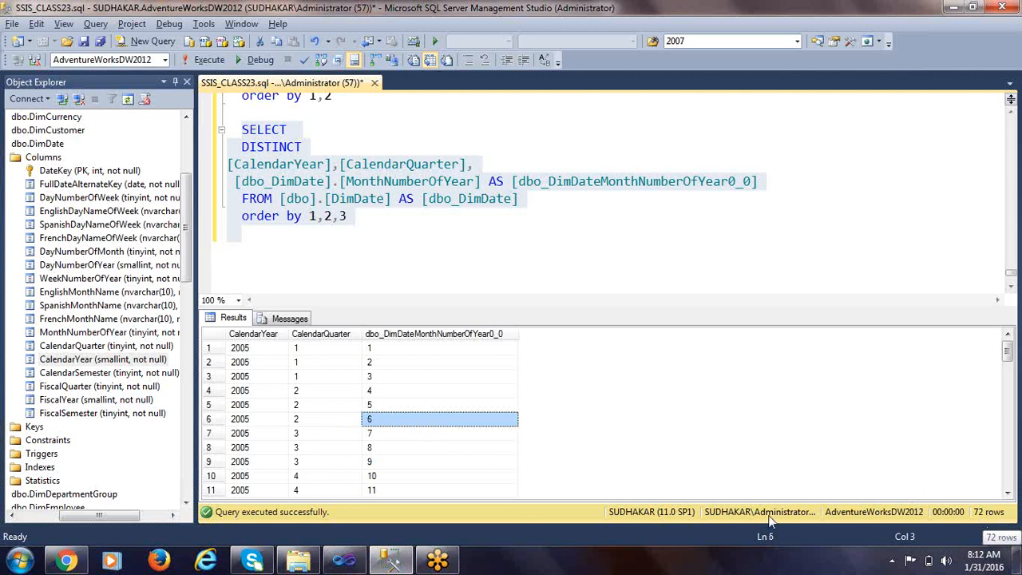
Check the last year's rows at the end of the results and return to the first rows.
left_click(491, 462)
scroll(424, 447, "down", 20)
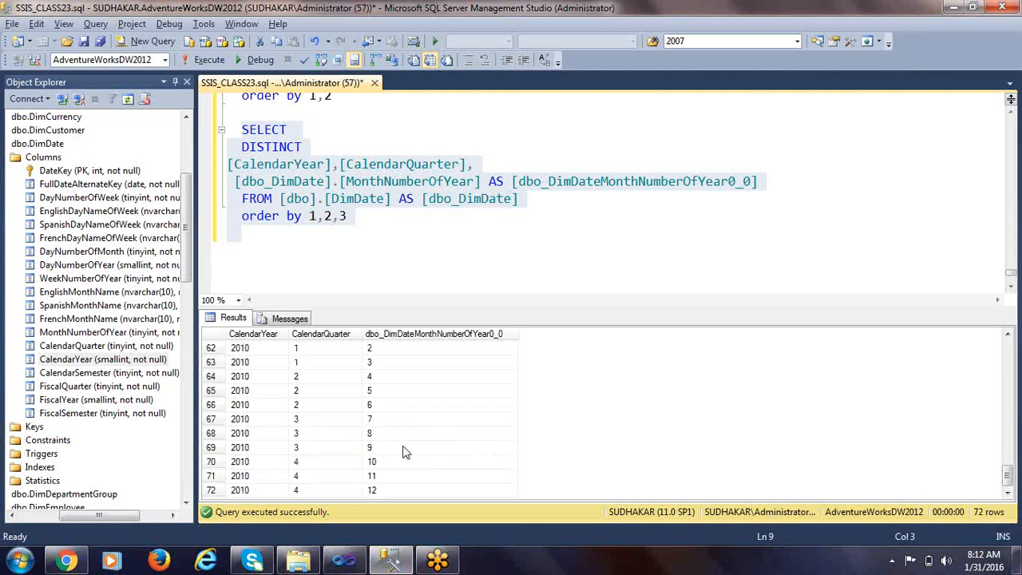
left_click(276, 490)
left_click(321, 490)
scroll(335, 436, "up", 20)
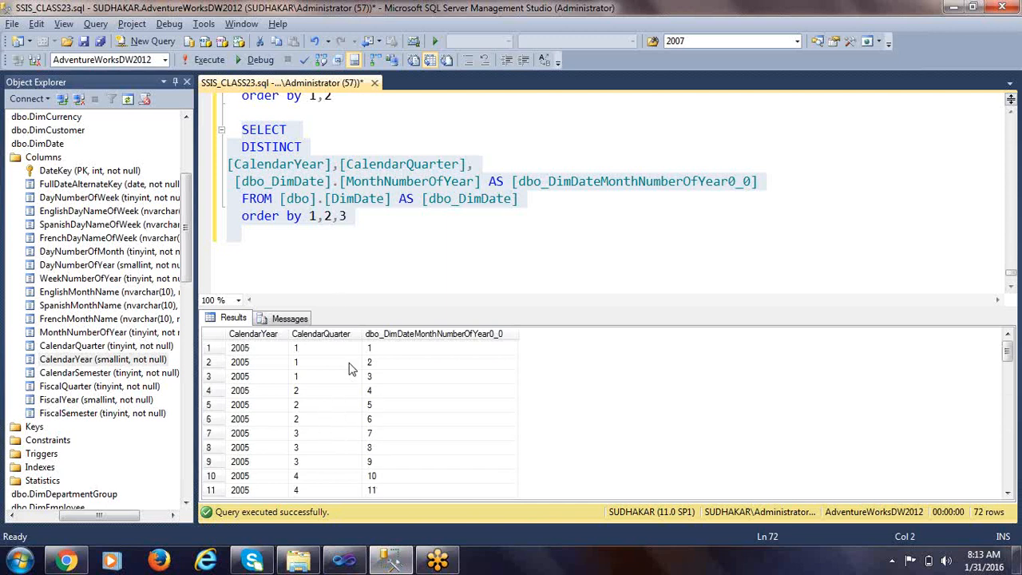
Compare the month query's DISTINCT clause and added columns with the Month Number Of Year processing query in Visual Studio.
left_click(373, 242)
scroll(373, 243, "up", 1)
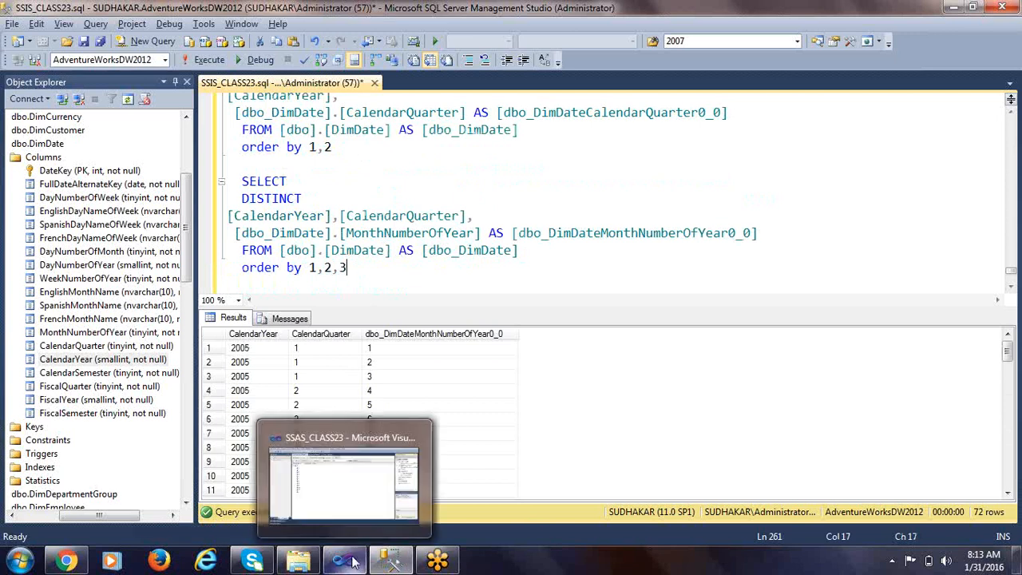
double_click(272, 198)
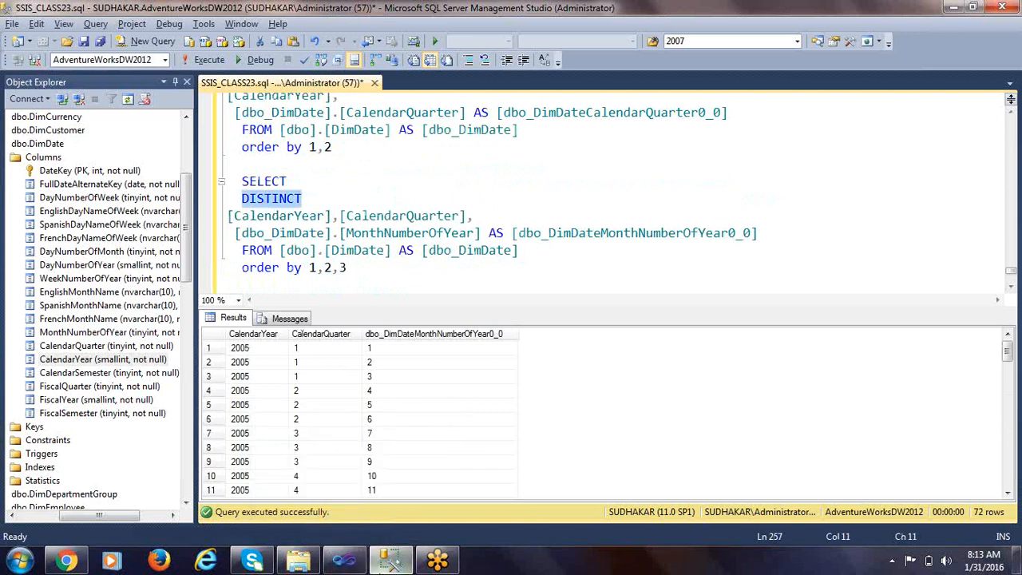
left_click(344, 560)
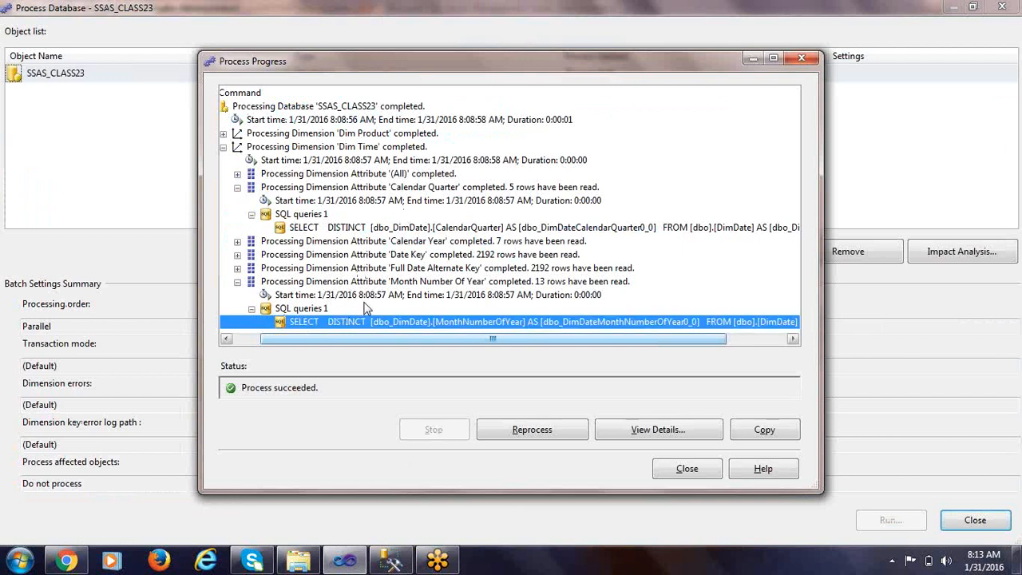
key("alt+Tab")
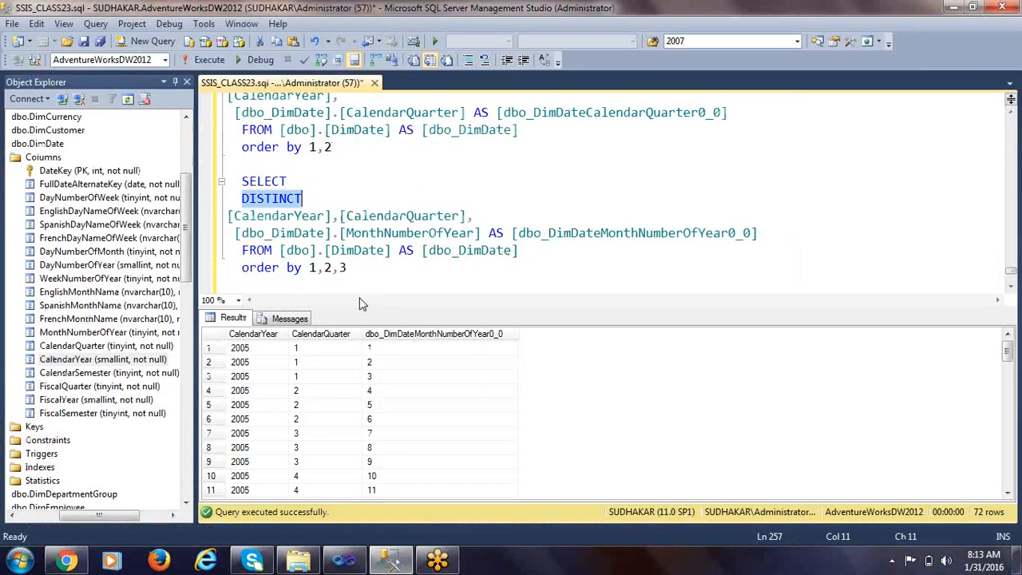
left_click(302, 215)
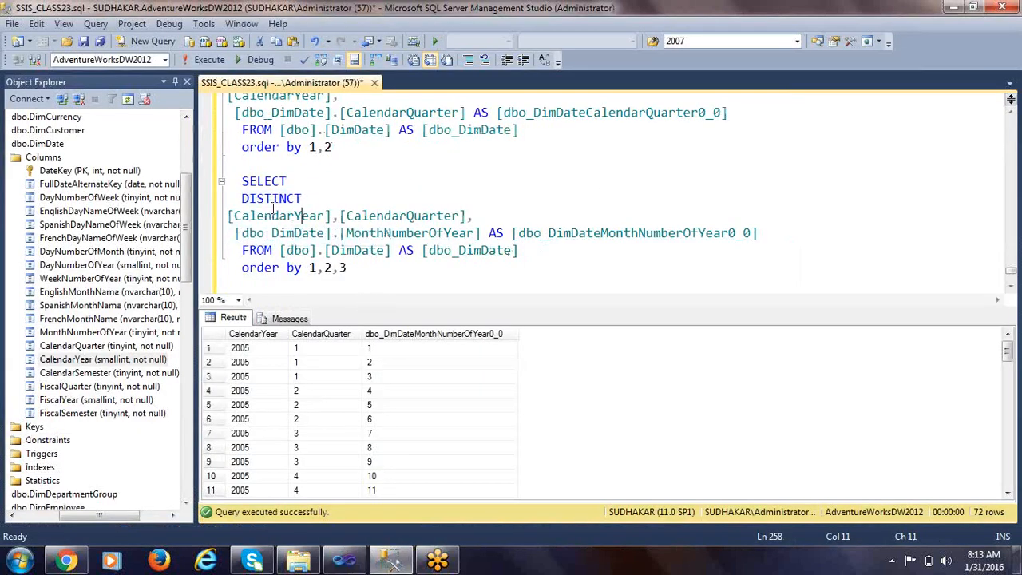
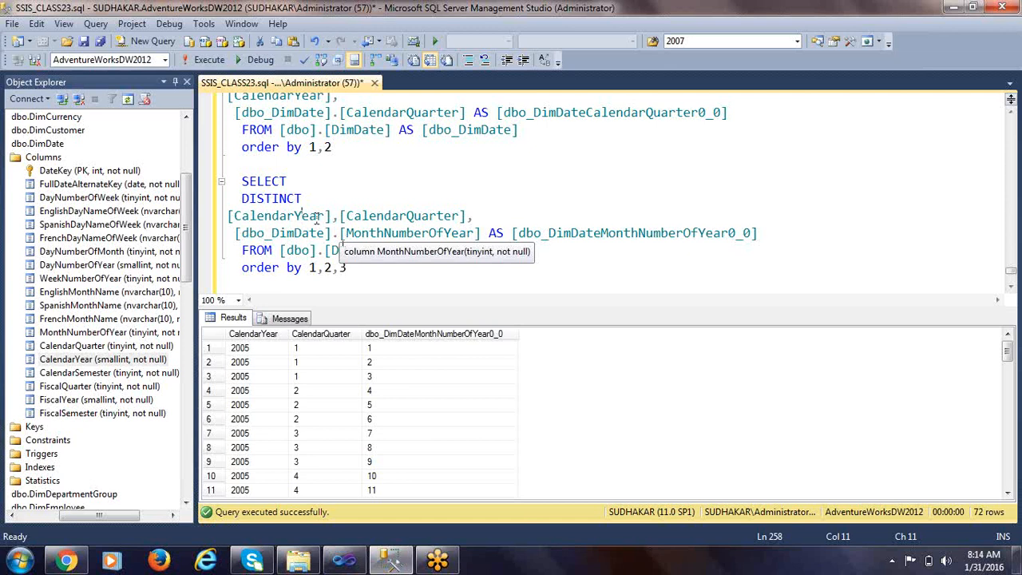
Switch to Visual Studio, close the Process Progress and Process Database dialogs, and show the Dim Time dimension's structure.
left_click(341, 562)
left_click(693, 469)
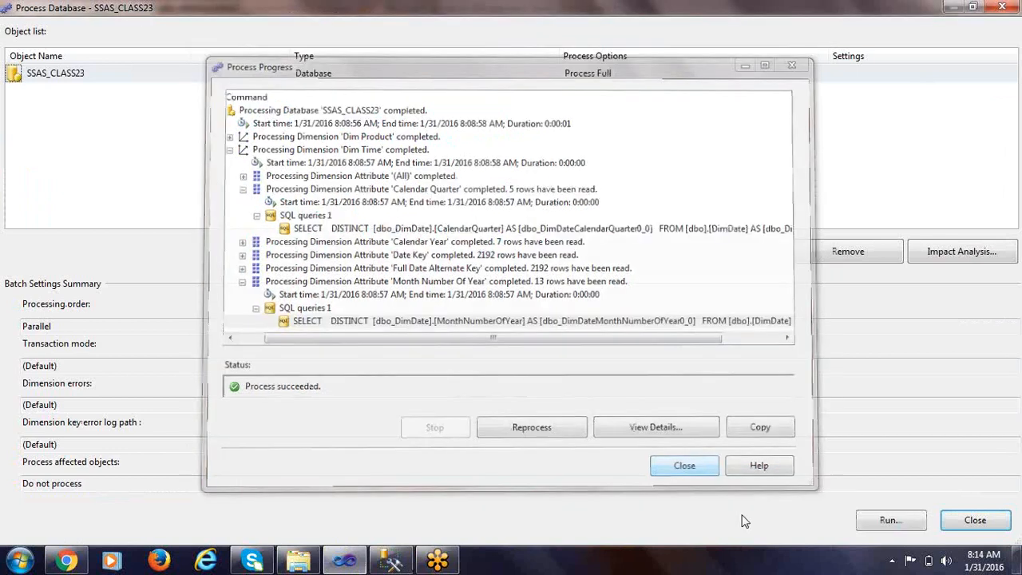
left_click(976, 520)
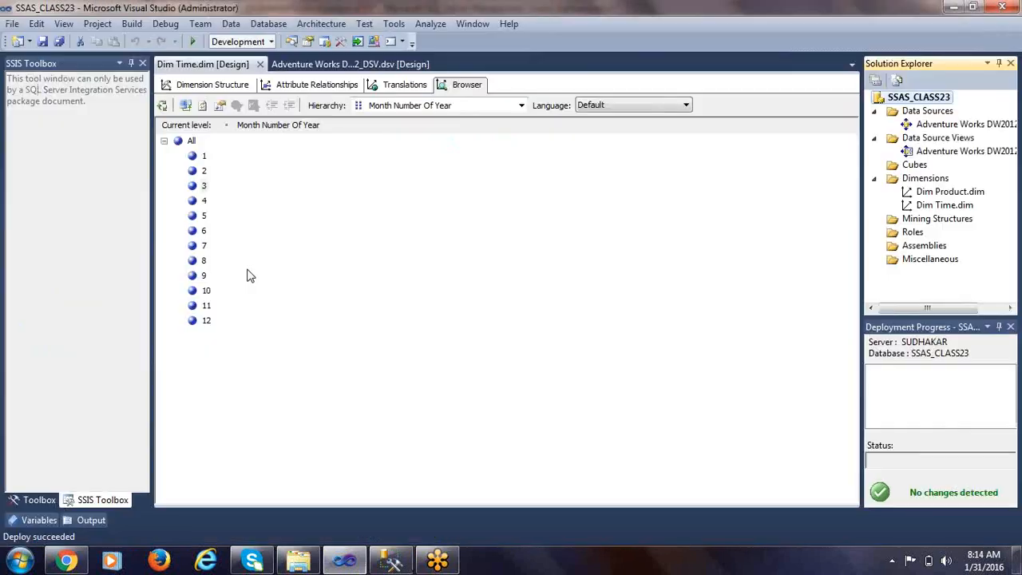
left_click(209, 85)
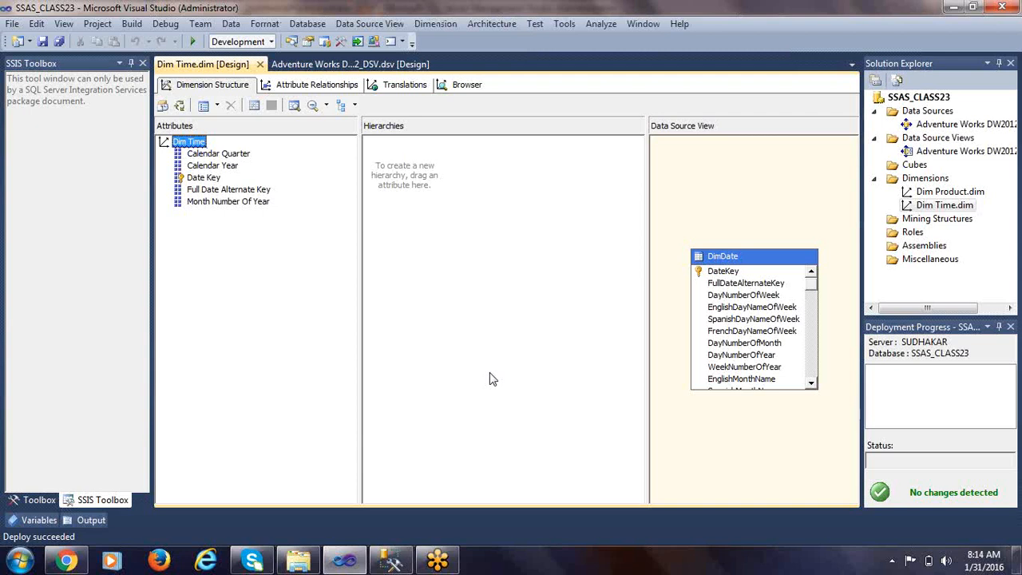
Delete the Full Date Alternate Key attribute from the Dim Time dimension and confirm the deletion.
left_click(203, 178)
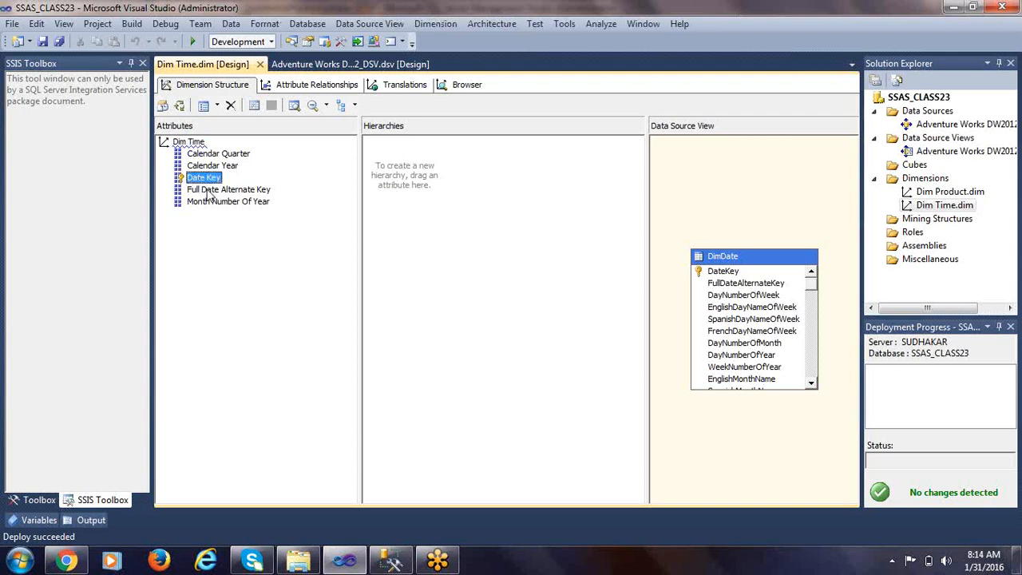
left_click(210, 192)
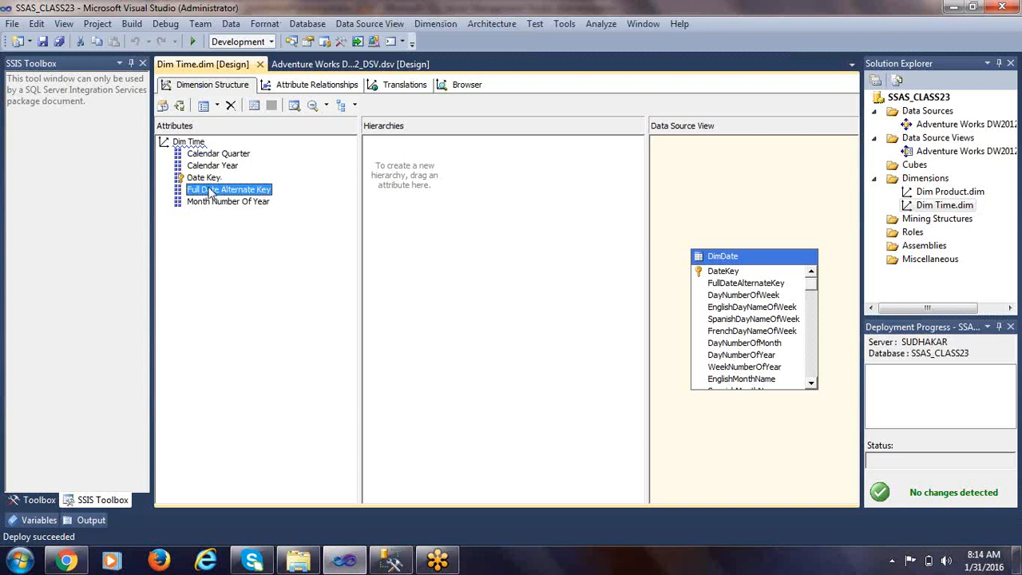
left_click(206, 179)
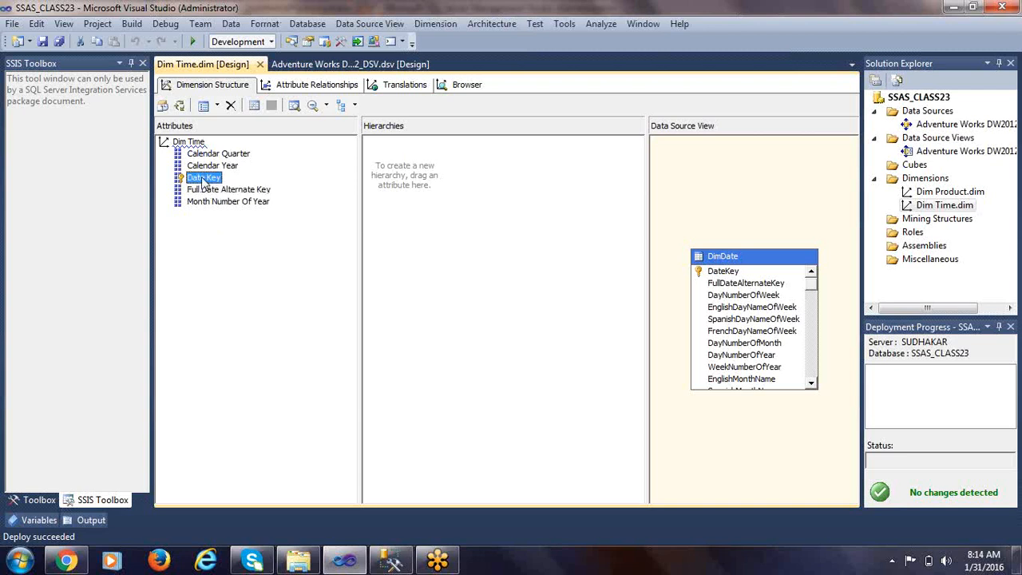
left_click(210, 191)
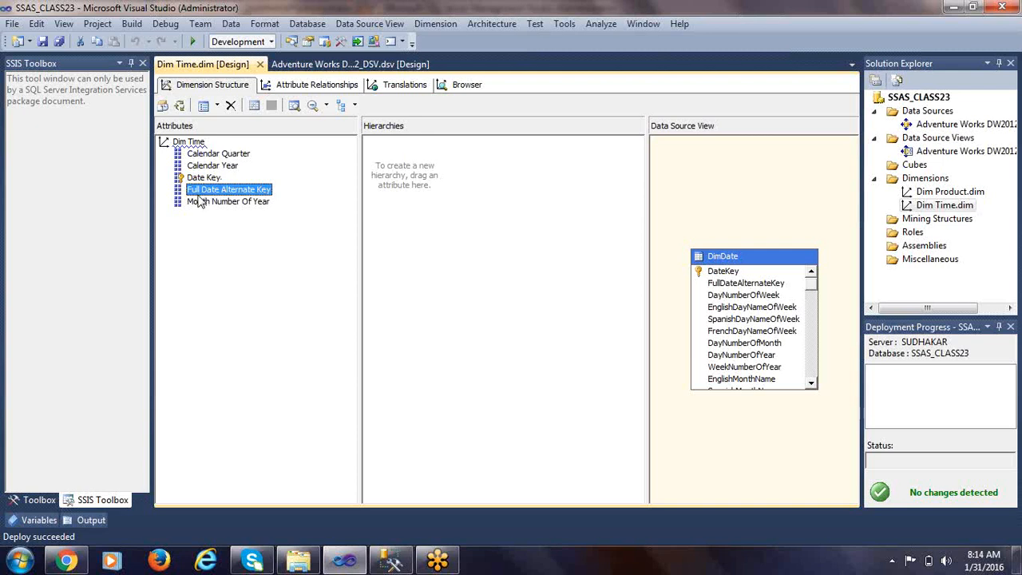
left_click(252, 109)
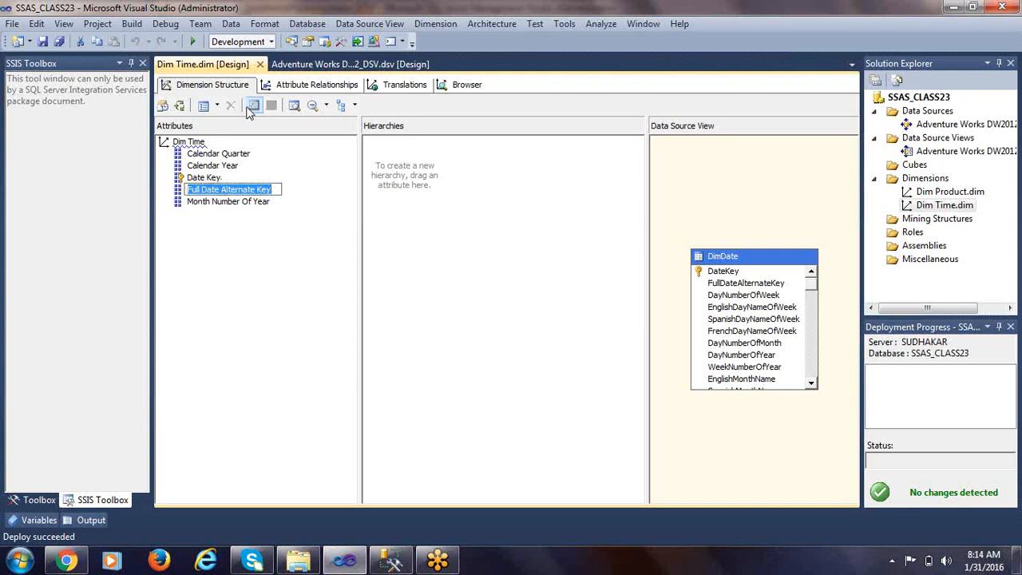
left_click(185, 193)
left_click(182, 192)
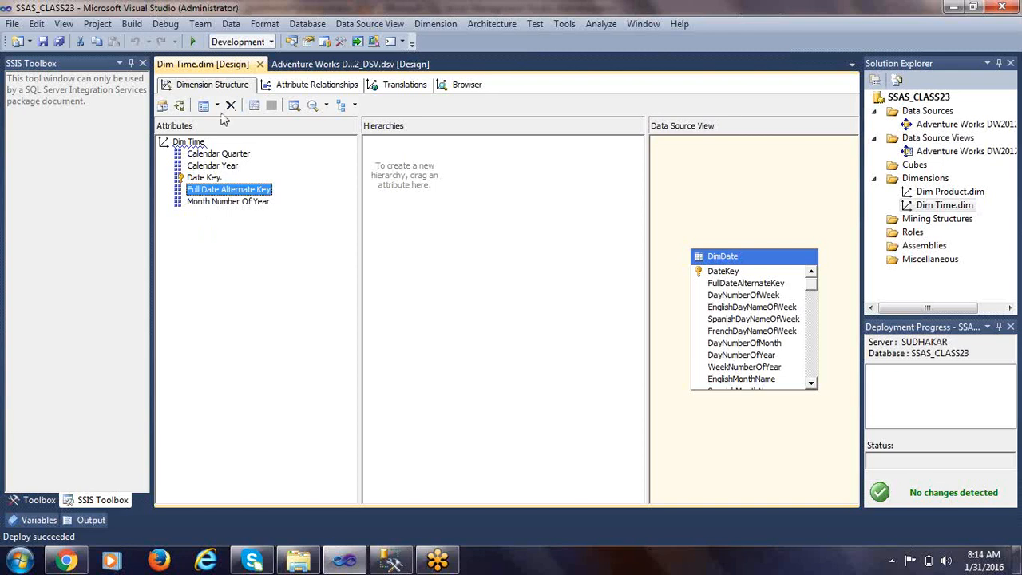
left_click(230, 105)
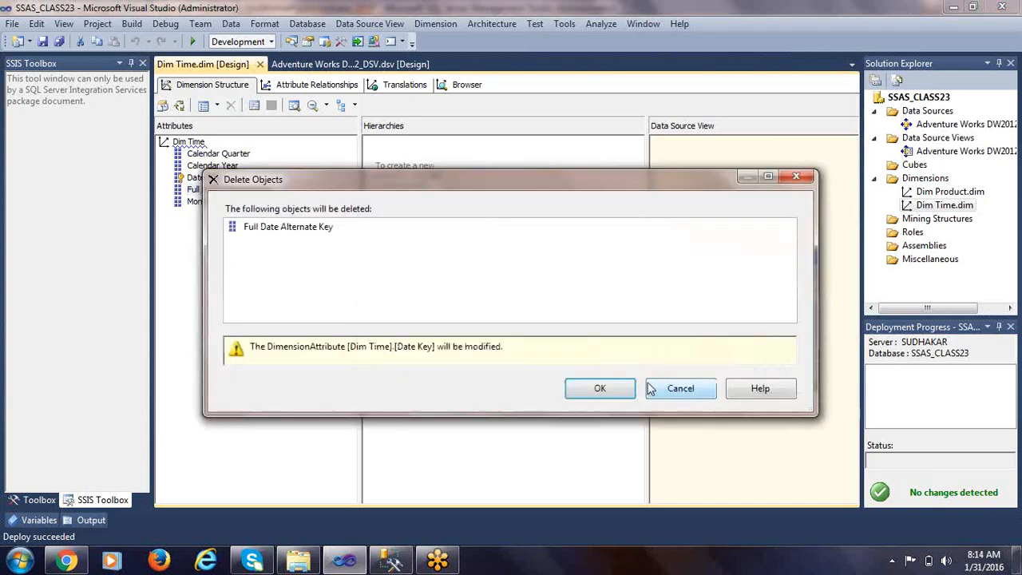
left_click(603, 389)
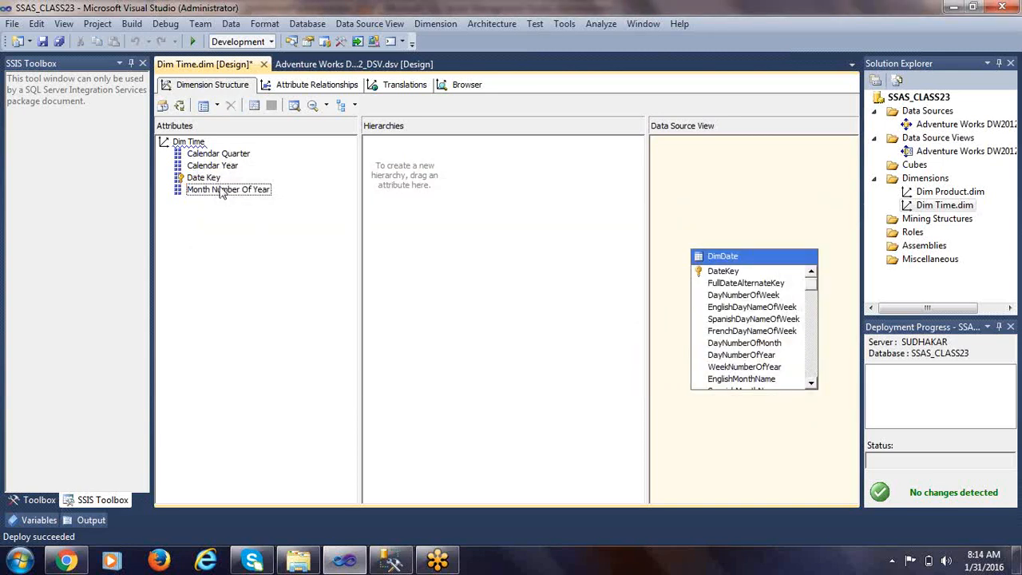
Open the properties of the Date Key attribute and rename it to Day.
left_click(180, 179)
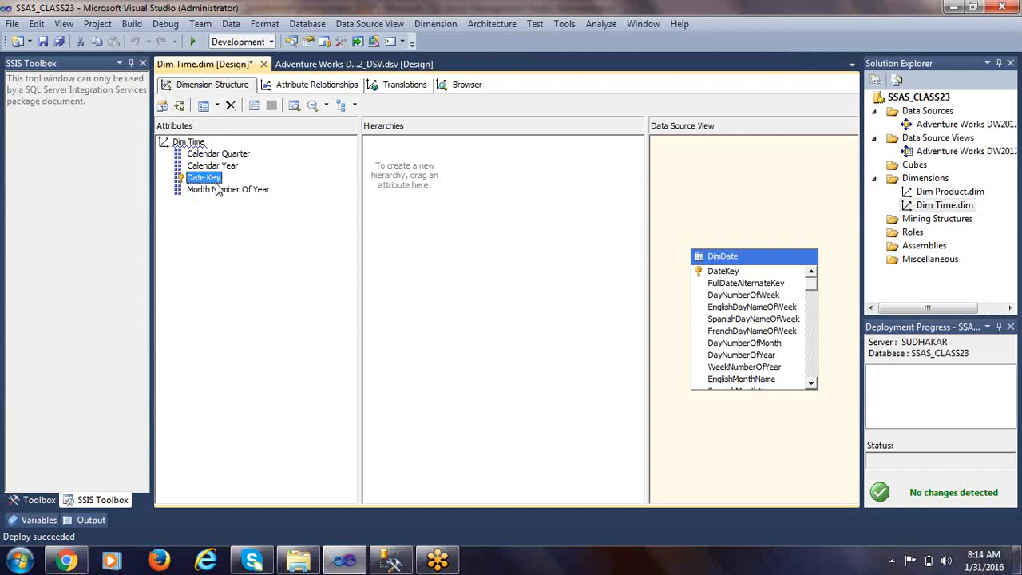
right_click(216, 181)
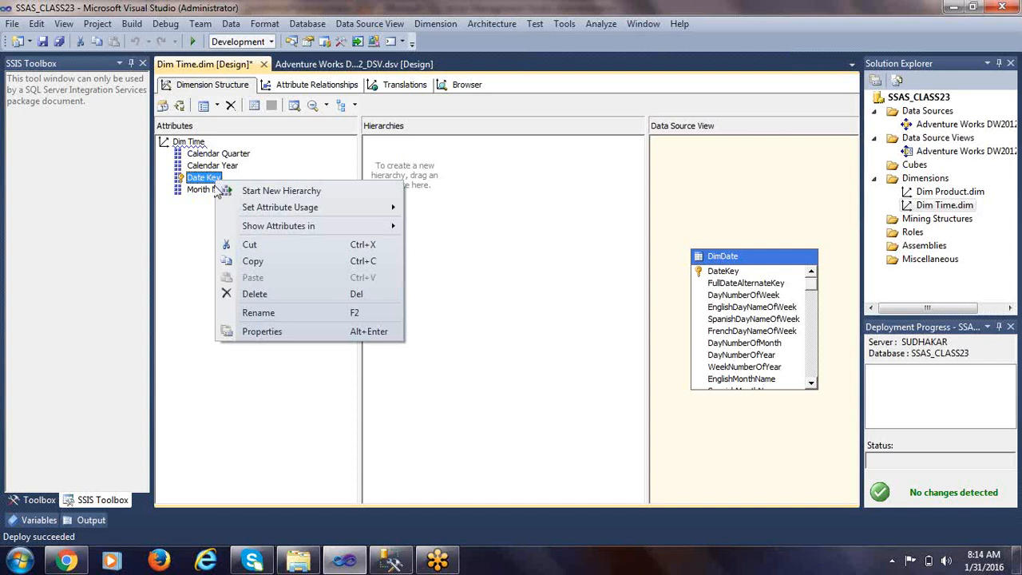
left_click(292, 331)
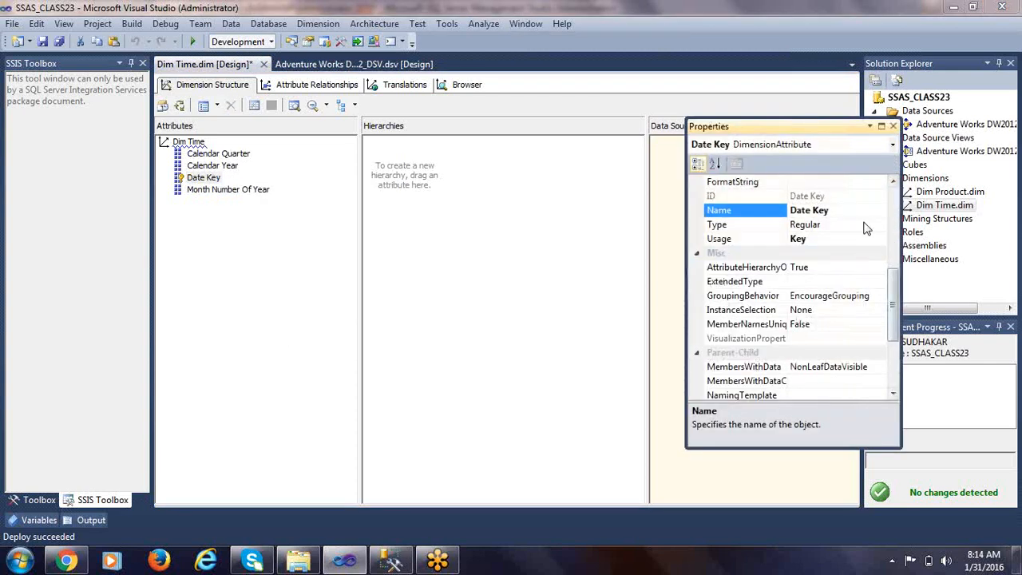
left_click(842, 213)
key("BackSpace")
key("BackSpace")
left_click(728, 211)
type("Day")
Inspect the Day attribute's KeyColumns binding and leave the Key Columns dialog without changes.
left_click(895, 294)
left_click_drag(894, 294, 891, 351)
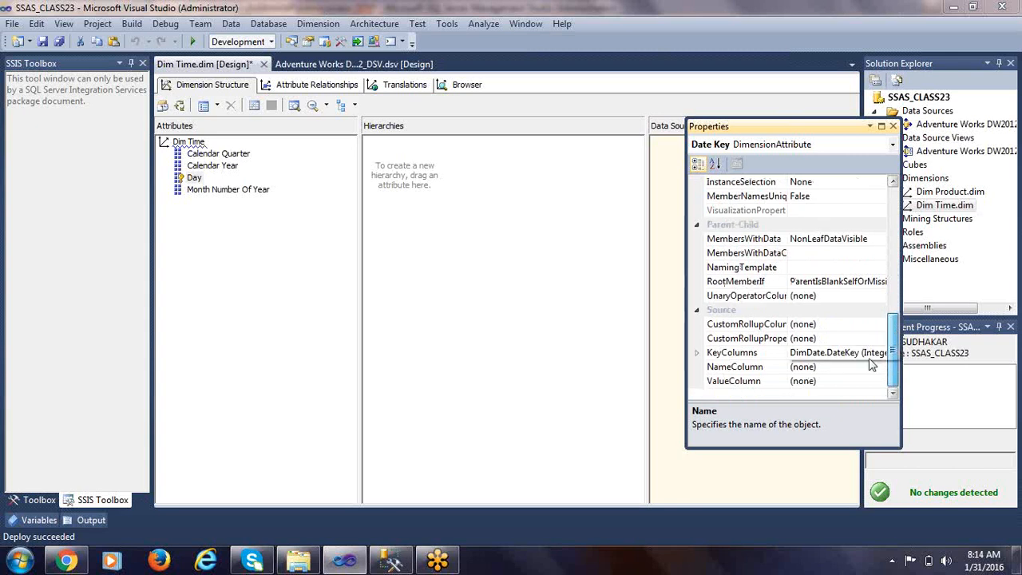
left_click(771, 355)
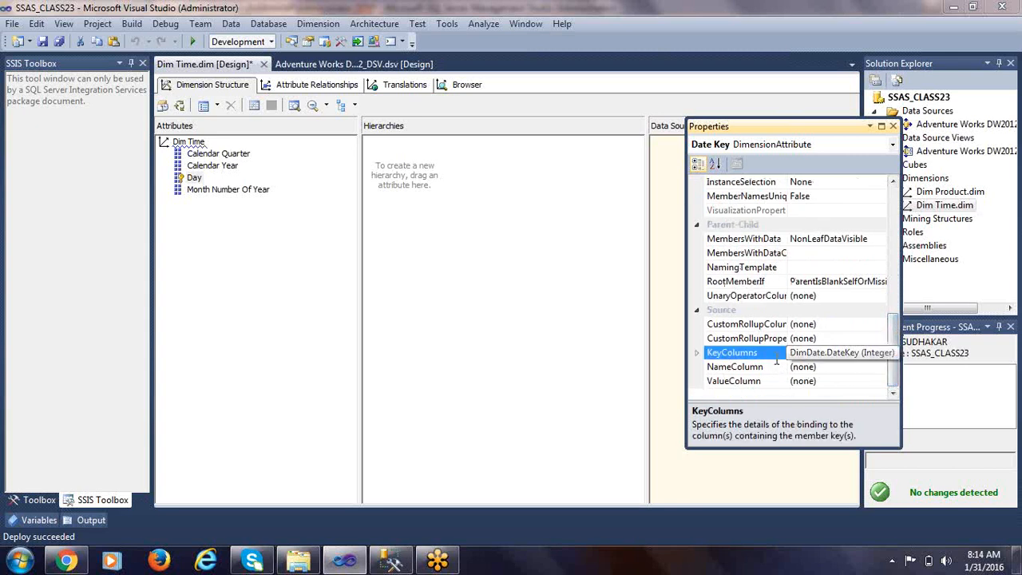
left_click(879, 353)
left_click(571, 190)
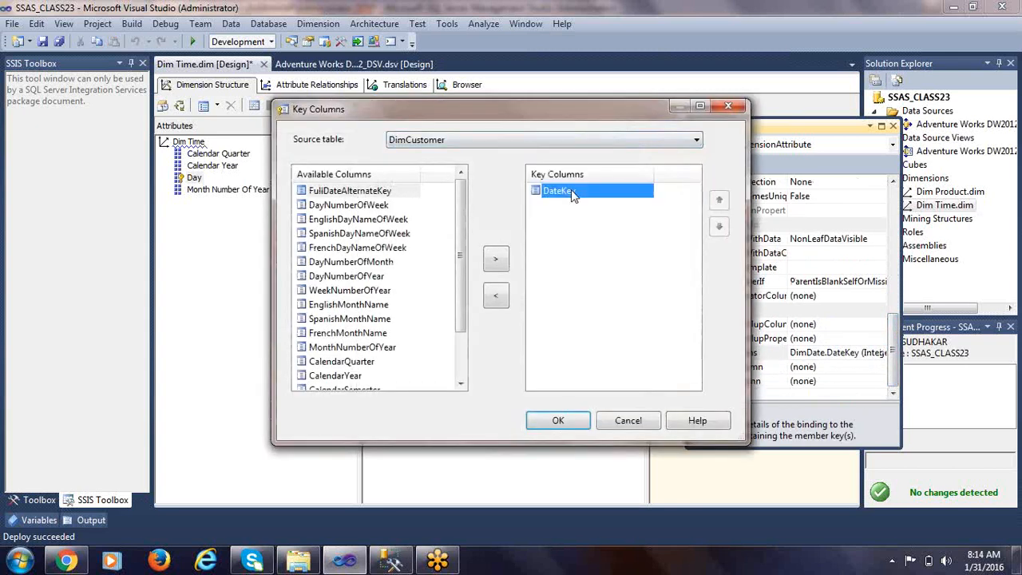
left_click(611, 421)
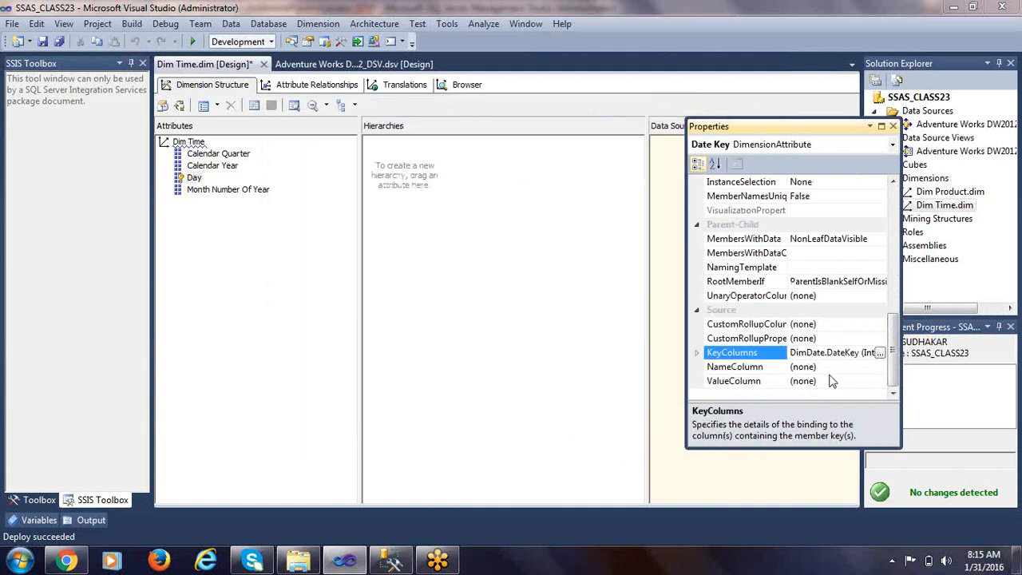
Set the Day attribute's NameColumn to the FullDateAlternateKey column of DimDate.
left_click(815, 368)
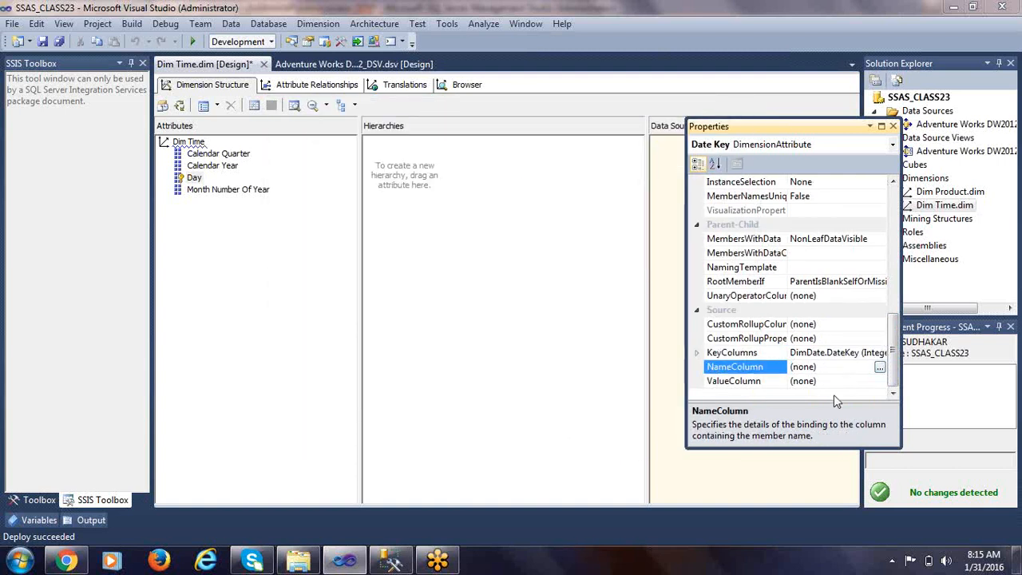
left_click(879, 367)
left_click(534, 185)
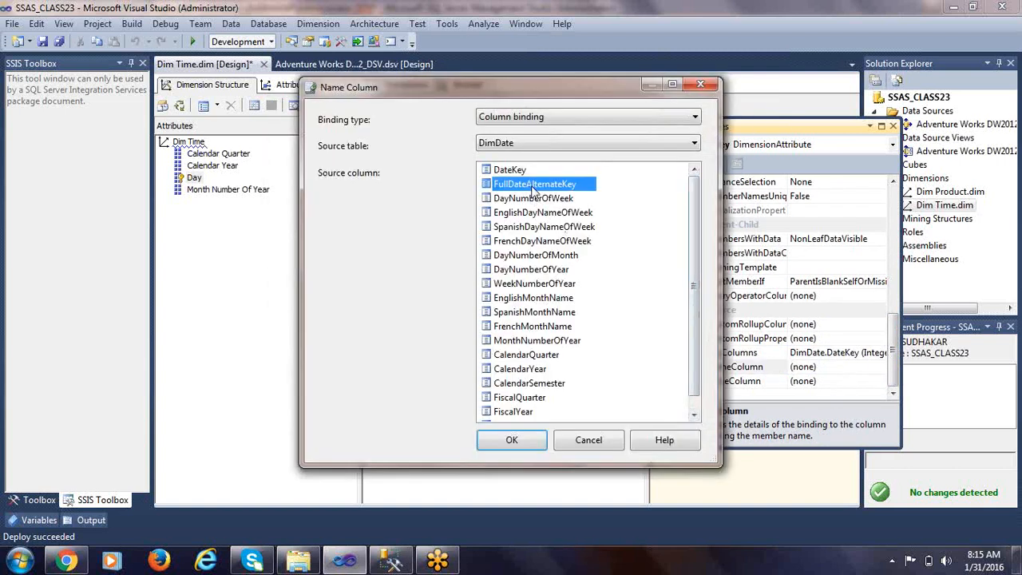
left_click(516, 440)
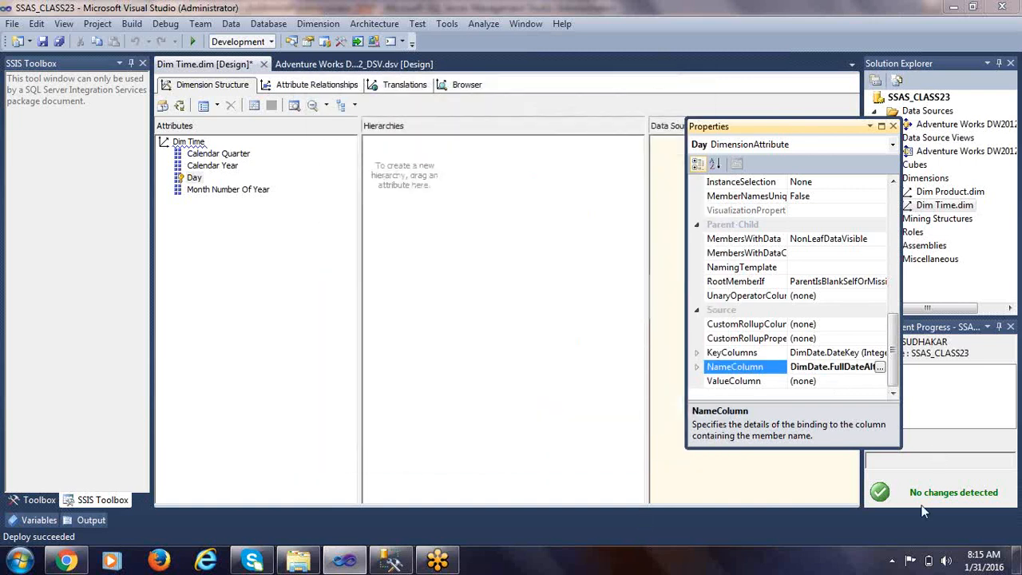
Open the properties of the Calendar Quarter attribute and rename it to Quarter.
left_click(199, 153)
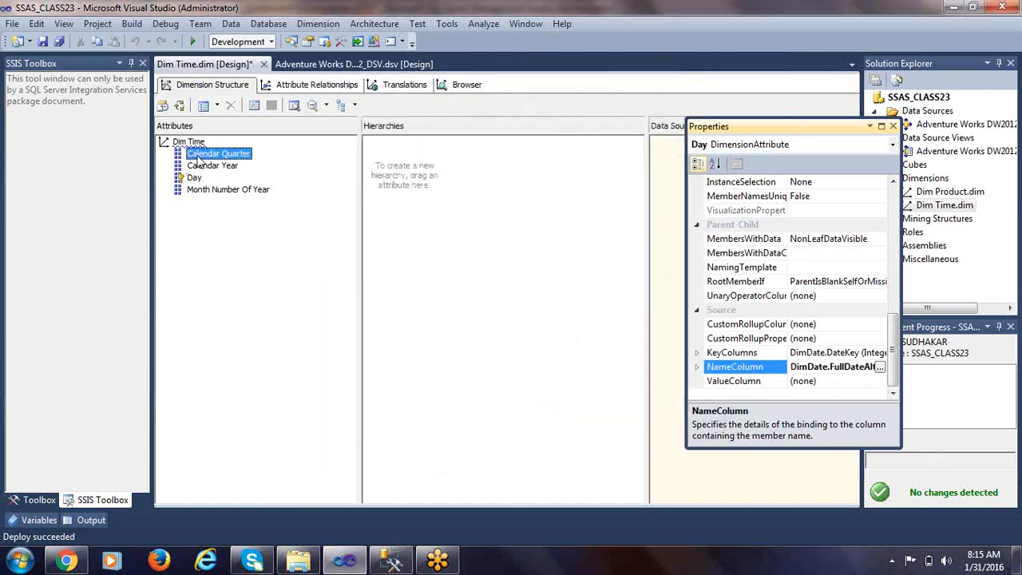
right_click(196, 153)
left_click(277, 306)
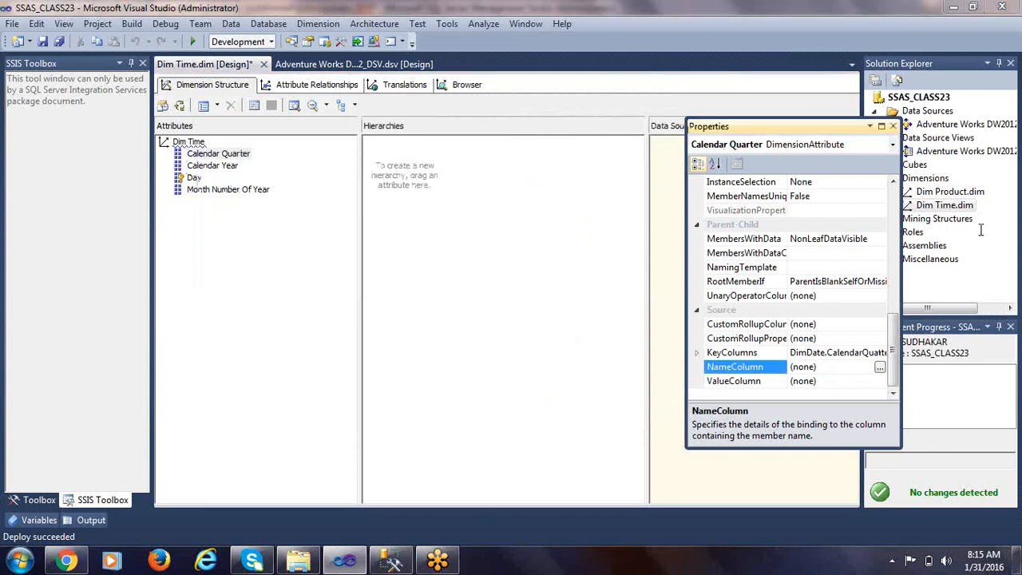
left_click_drag(894, 355, 897, 269)
left_click(874, 311)
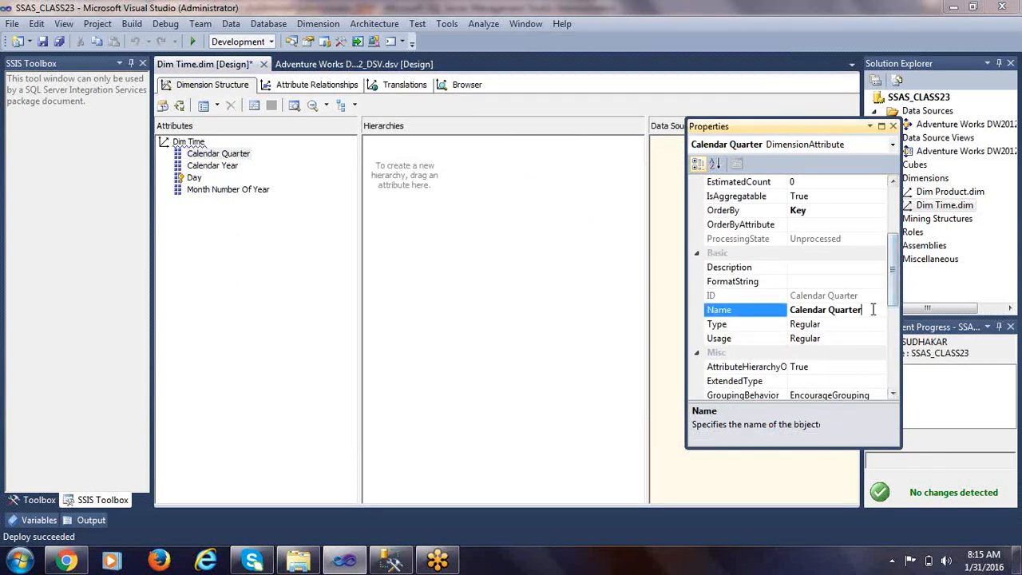
key("ctrl+shift+Right")
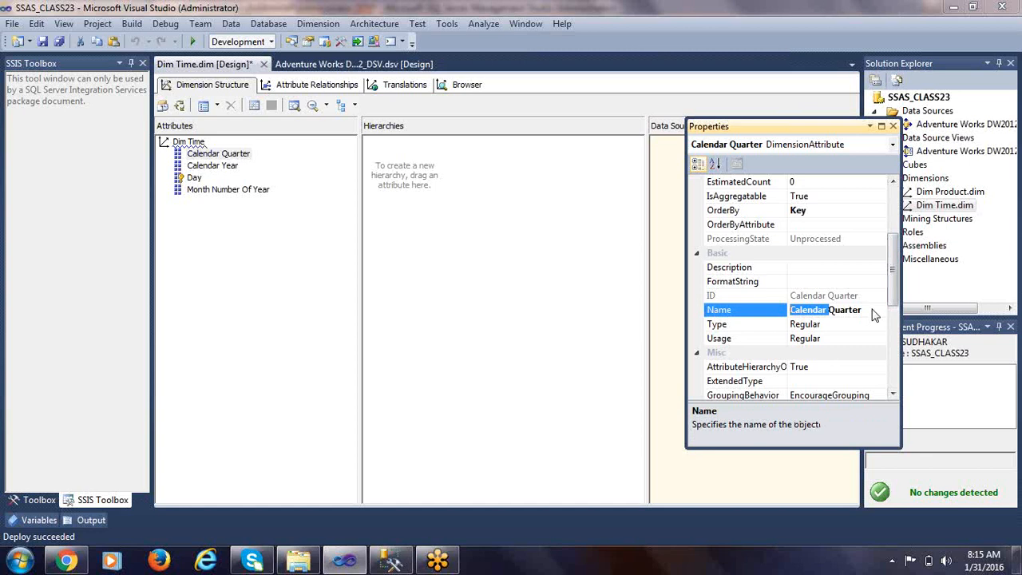
key("Delete")
Inspect the Quarter attribute's KeyColumns binding and leave the Key Columns dialog without changes.
left_click_drag(895, 300, 896, 382)
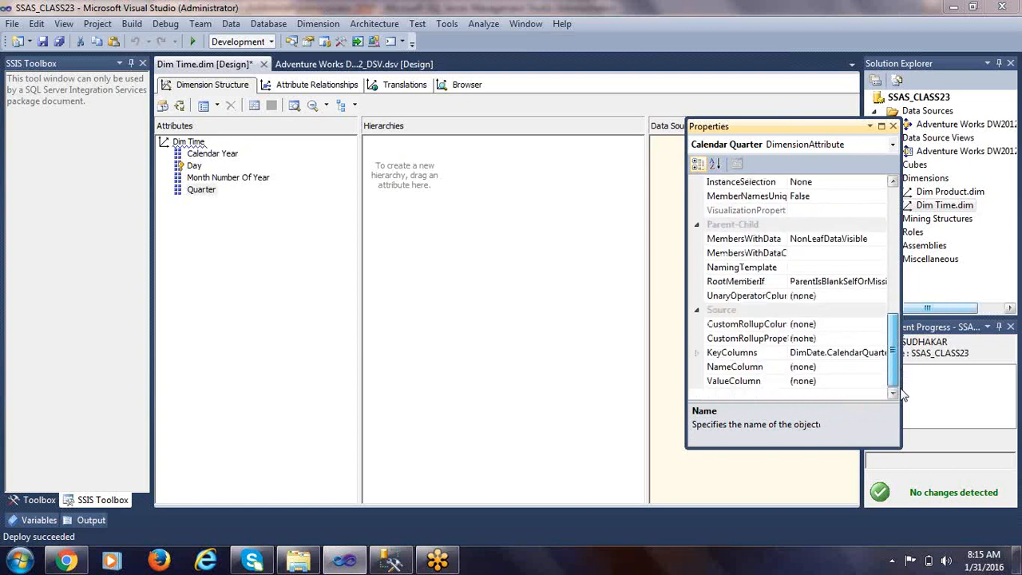
left_click(759, 354)
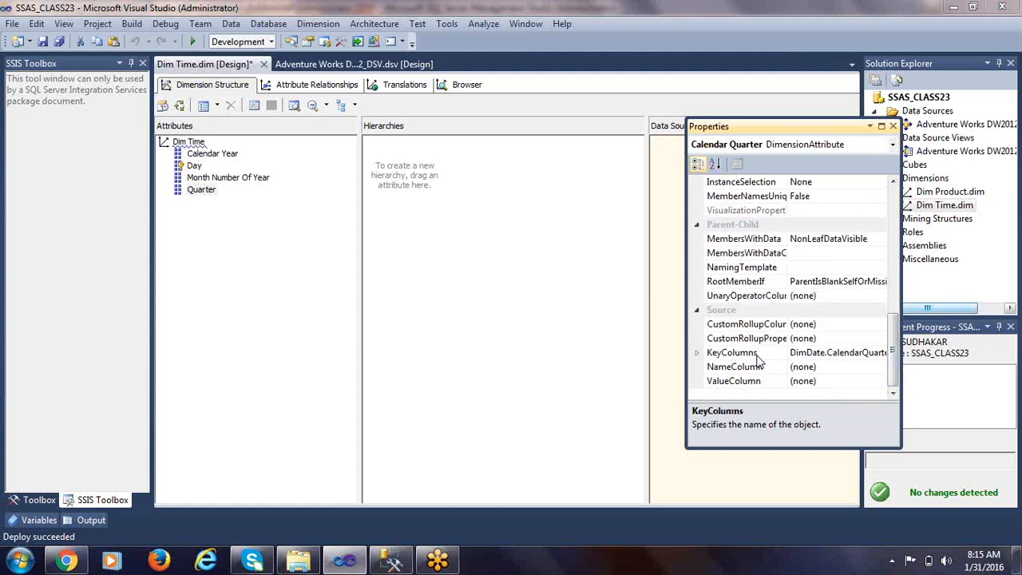
left_click(881, 354)
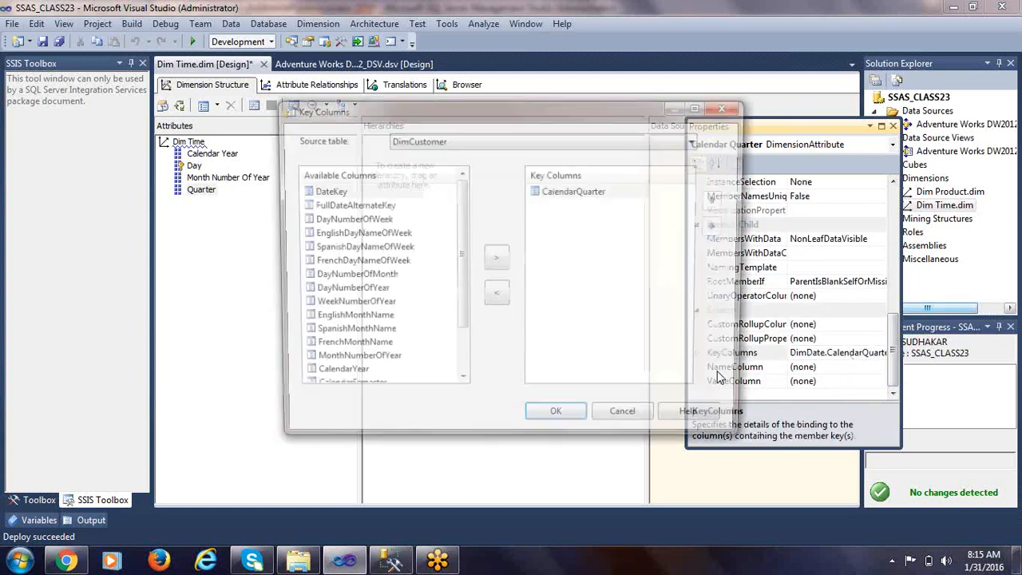
left_click(548, 195)
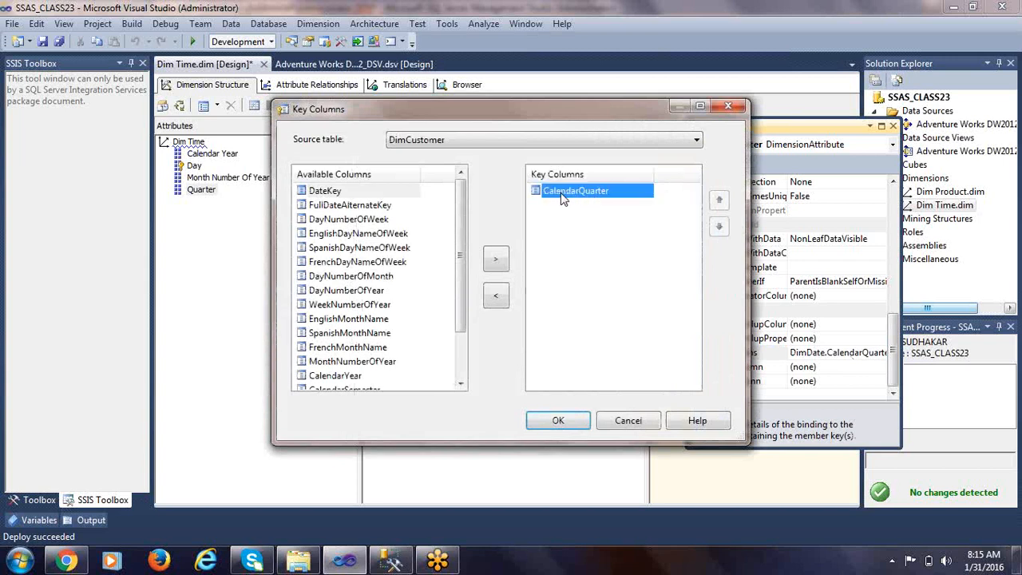
left_click(569, 420)
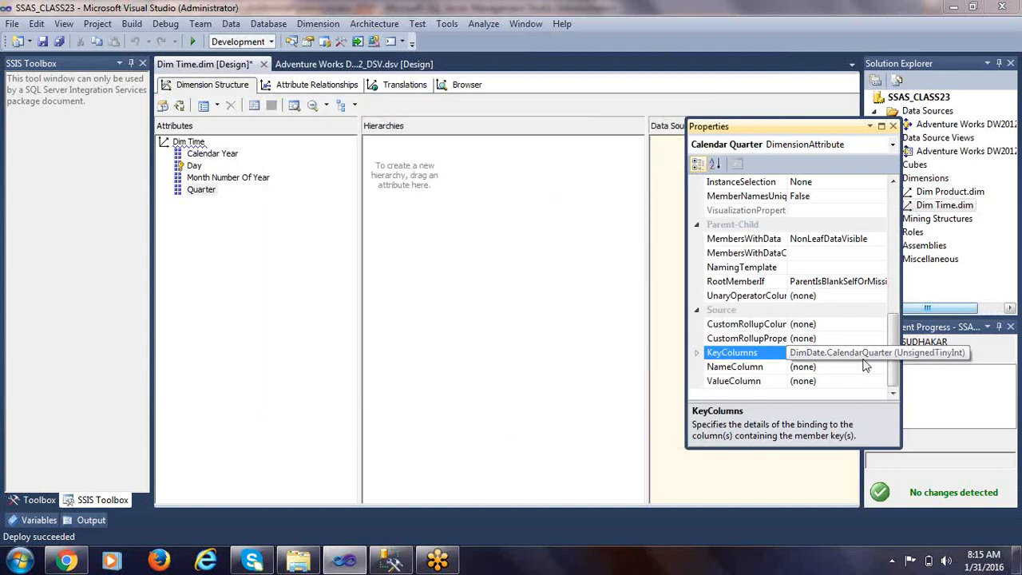
Switch to SQL Server Management Studio, run the DISTINCT CalendarYear and CalendarQuarter query on DimDate, and examine the year and quarter combinations.
left_click(389, 562)
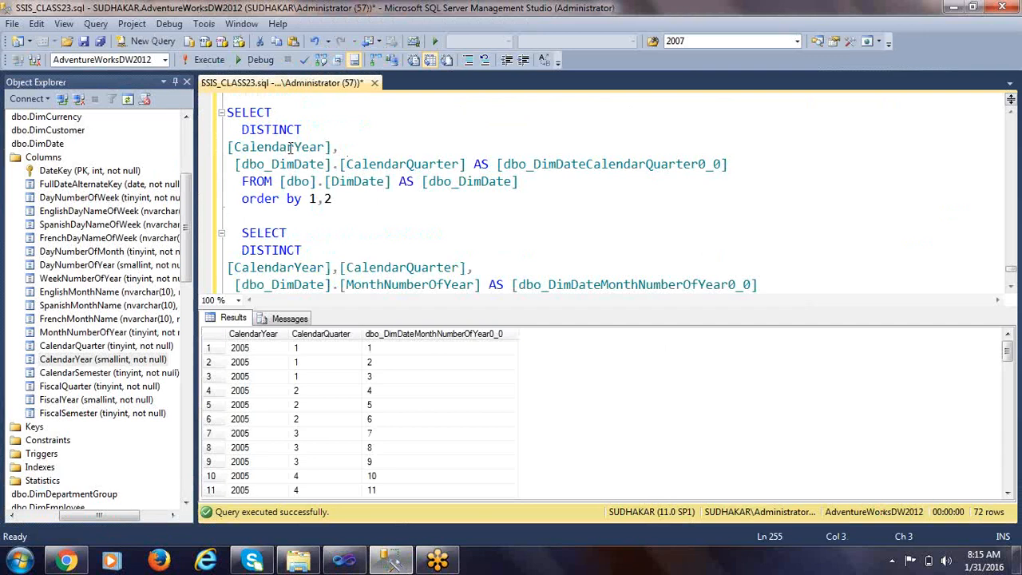
double_click(281, 147)
left_click_drag(332, 199, 227, 112)
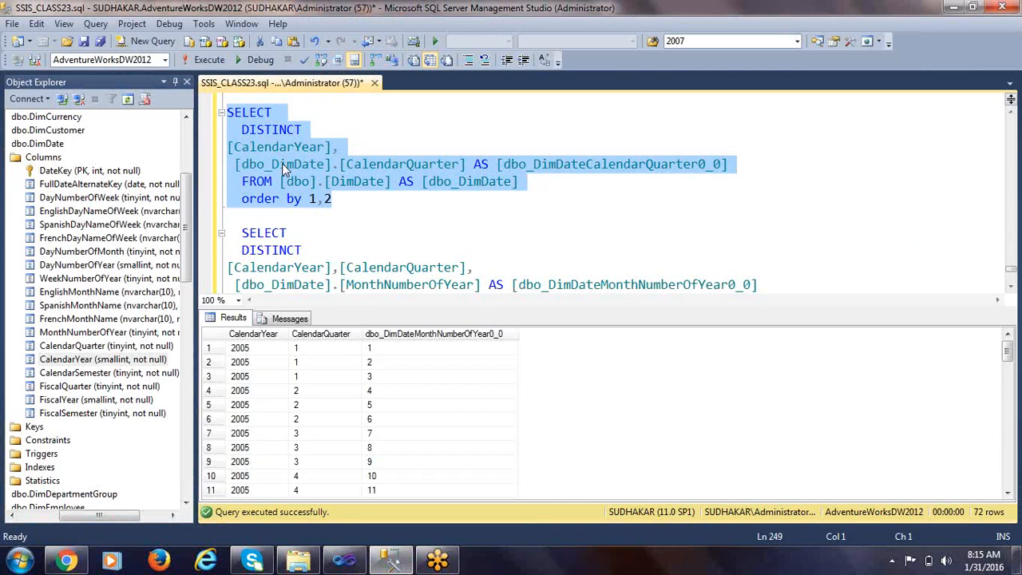
key("F5")
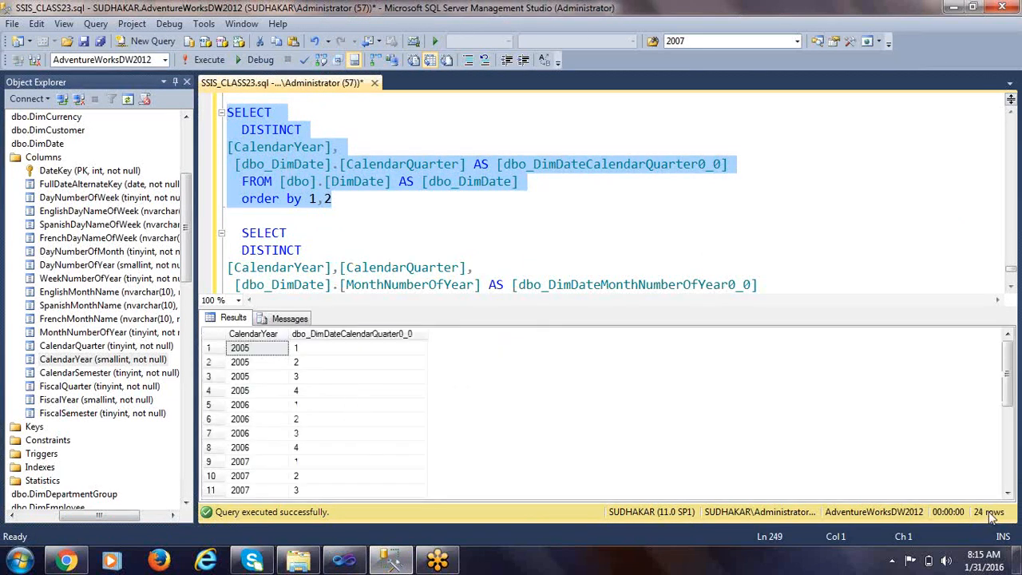
left_click(251, 377)
left_click(320, 419)
scroll(320, 423, "down", 2)
scroll(320, 396, "up", 2)
left_click(267, 352)
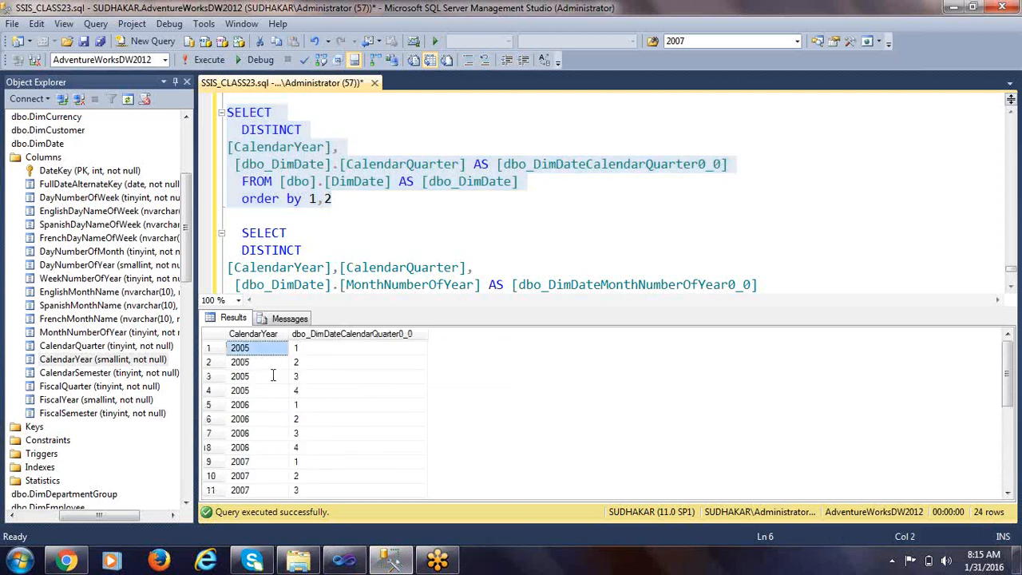
double_click(274, 147)
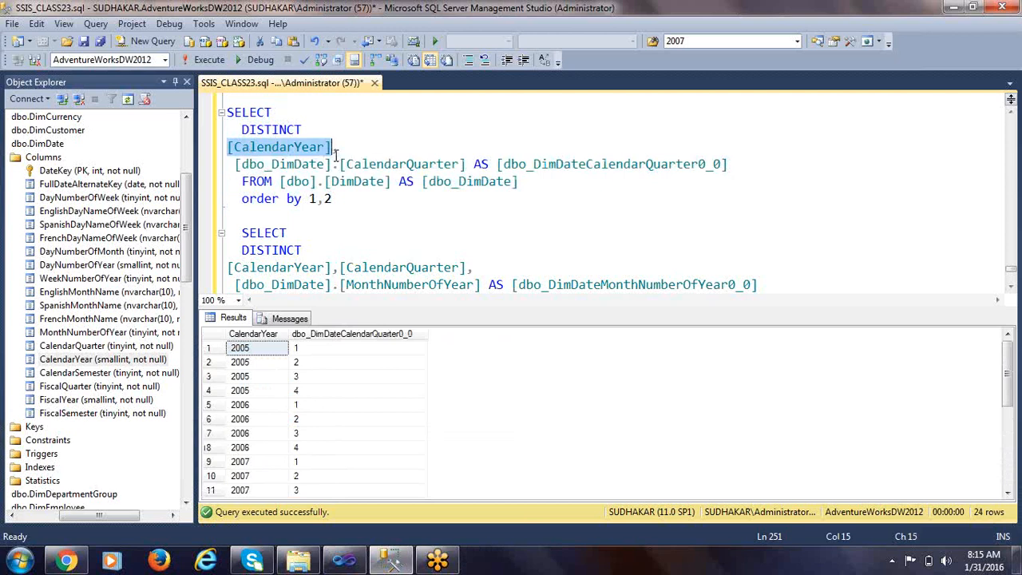
Switch back to Visual Studio and review the Quarter attribute's KeyColumns and NameColumn properties.
key("alt+Tab")
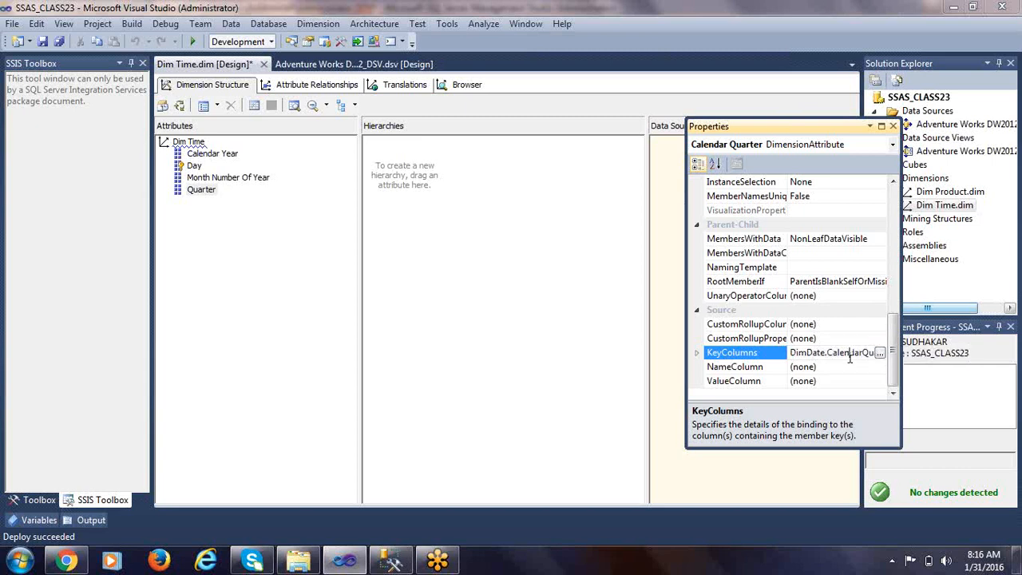
left_click(775, 369)
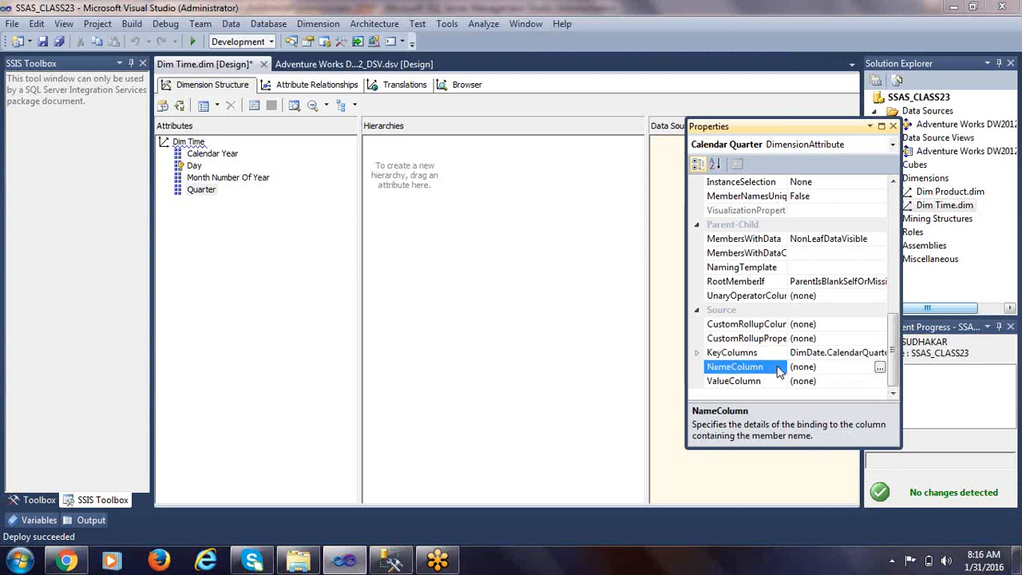
left_click(787, 369)
left_click(813, 356)
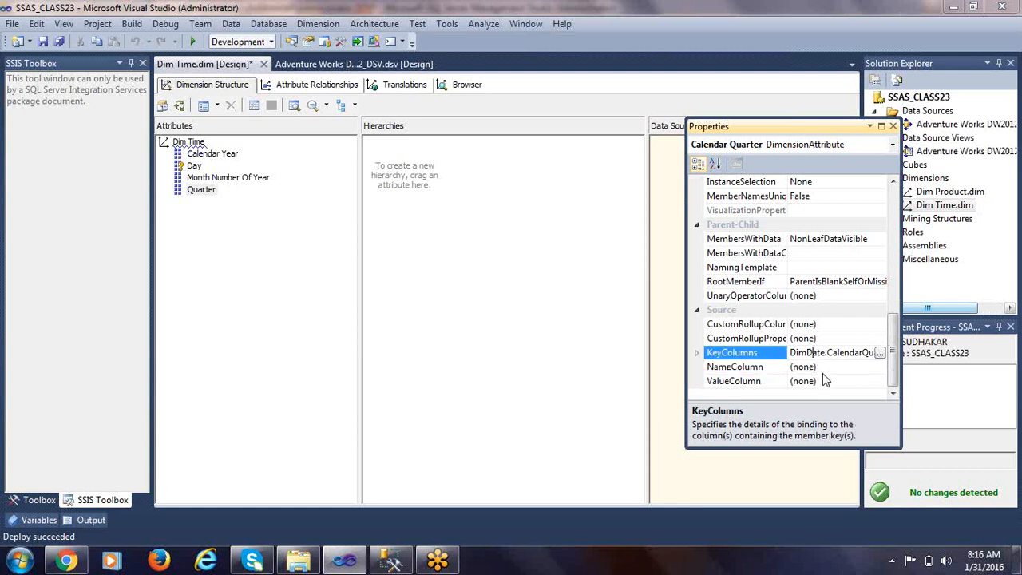
left_click(824, 369)
left_click(837, 369)
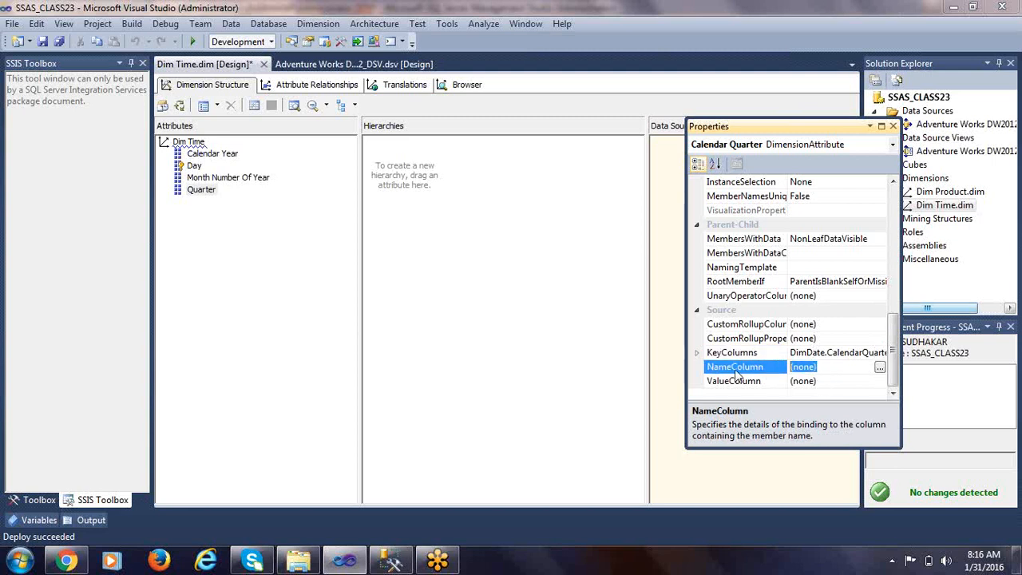
Add CalendarYear to the Quarter attribute's key columns and place it above CalendarQuarter.
left_click(850, 356)
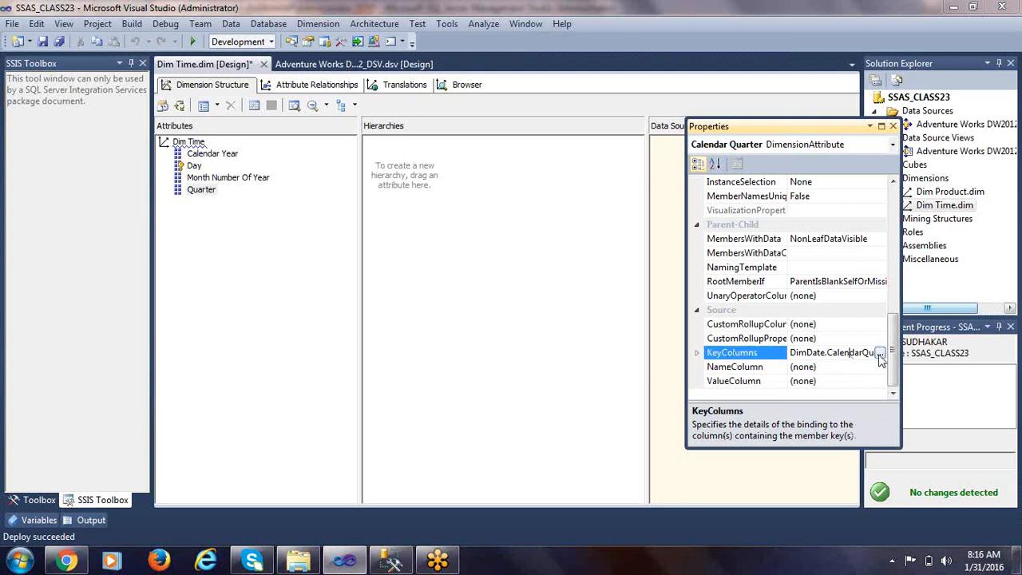
left_click(879, 353)
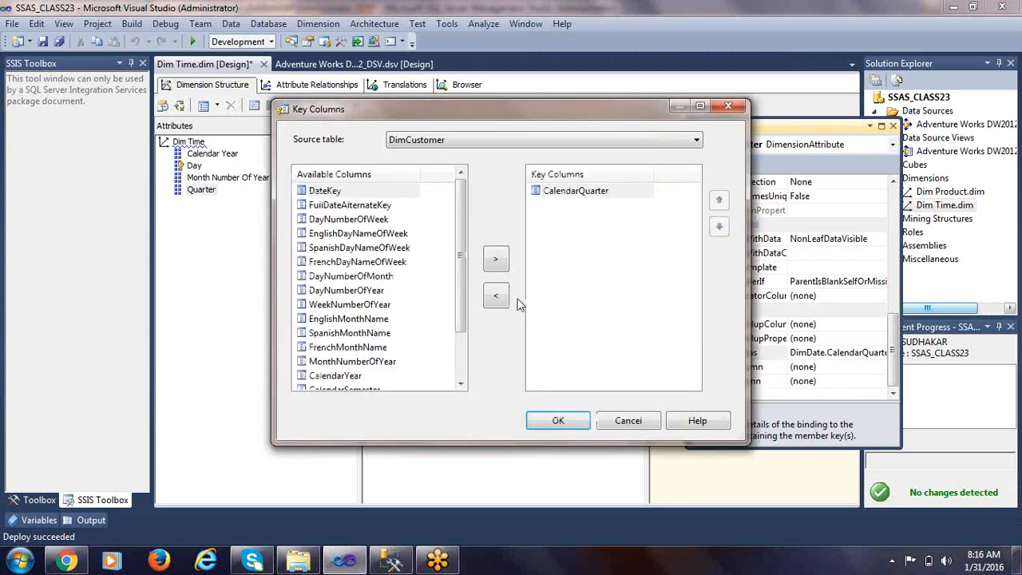
left_click(553, 195)
left_click(349, 319)
scroll(349, 344, "down", 2)
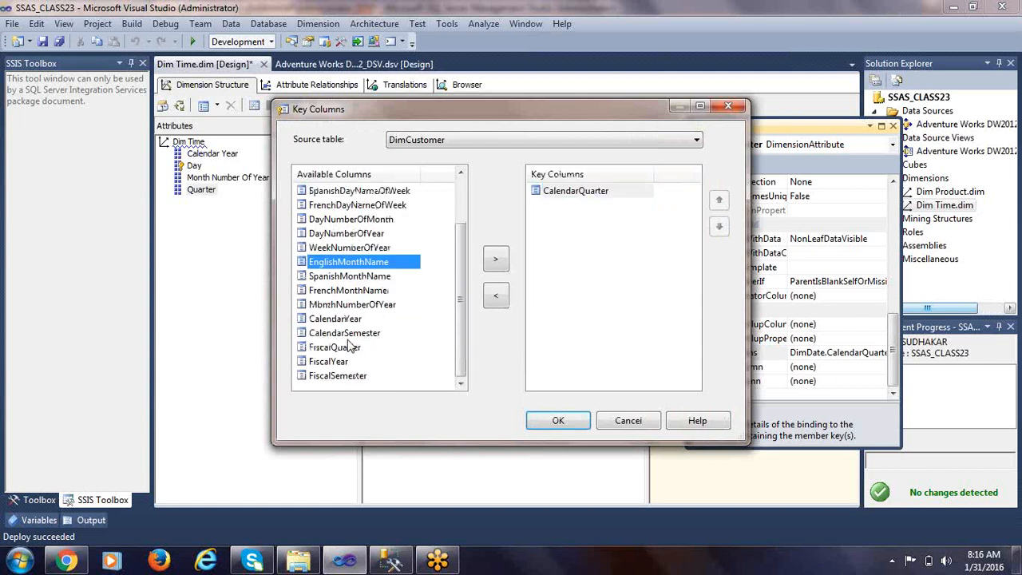
left_click(346, 319)
left_click(495, 259)
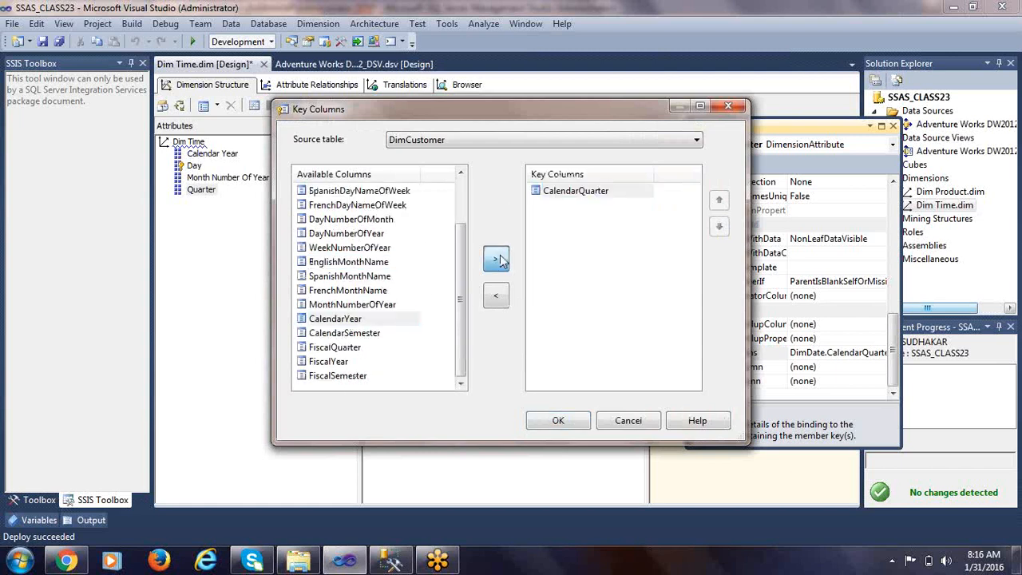
left_click(603, 208)
left_click(719, 202)
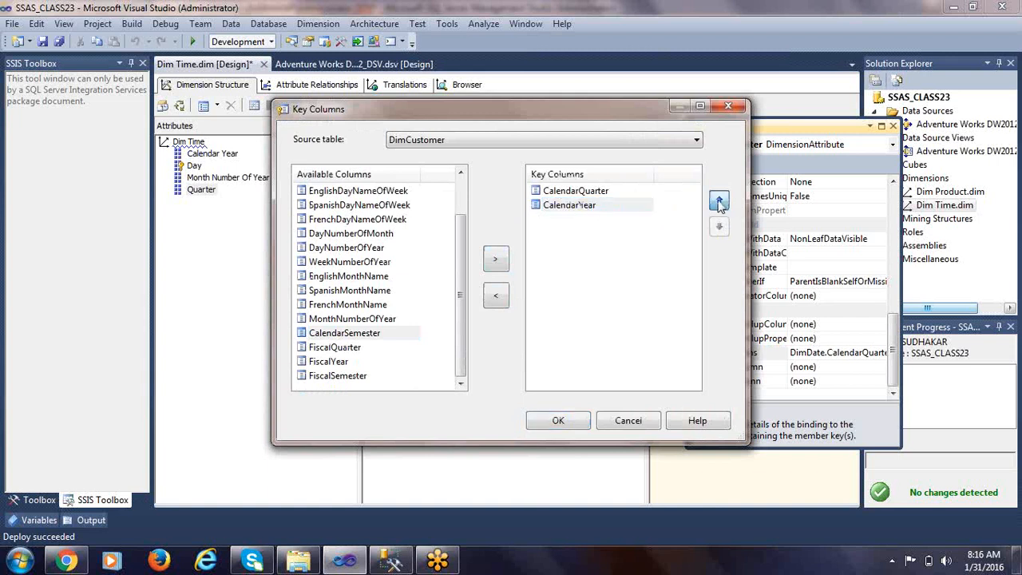
left_click(576, 194)
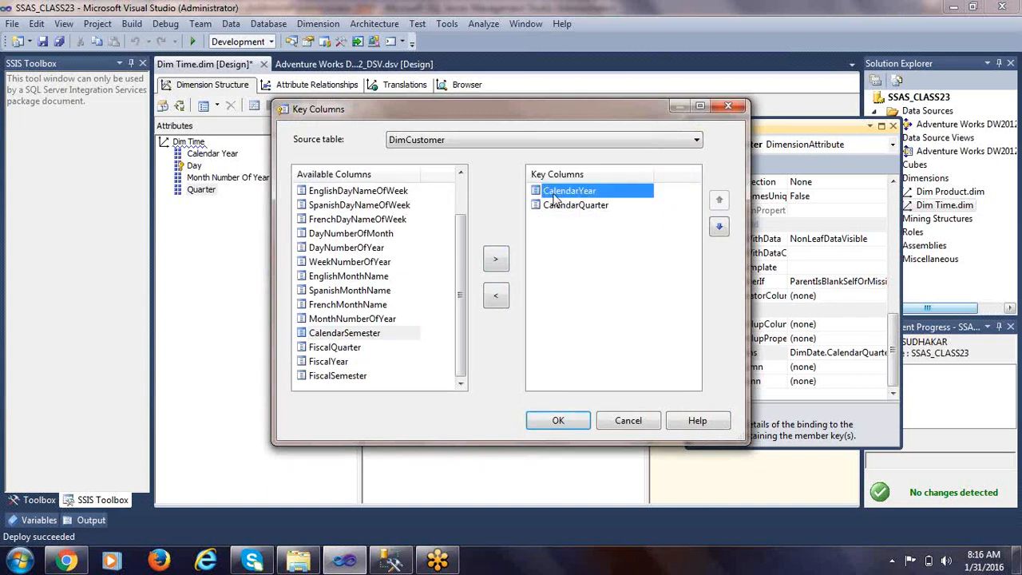
left_click(601, 206)
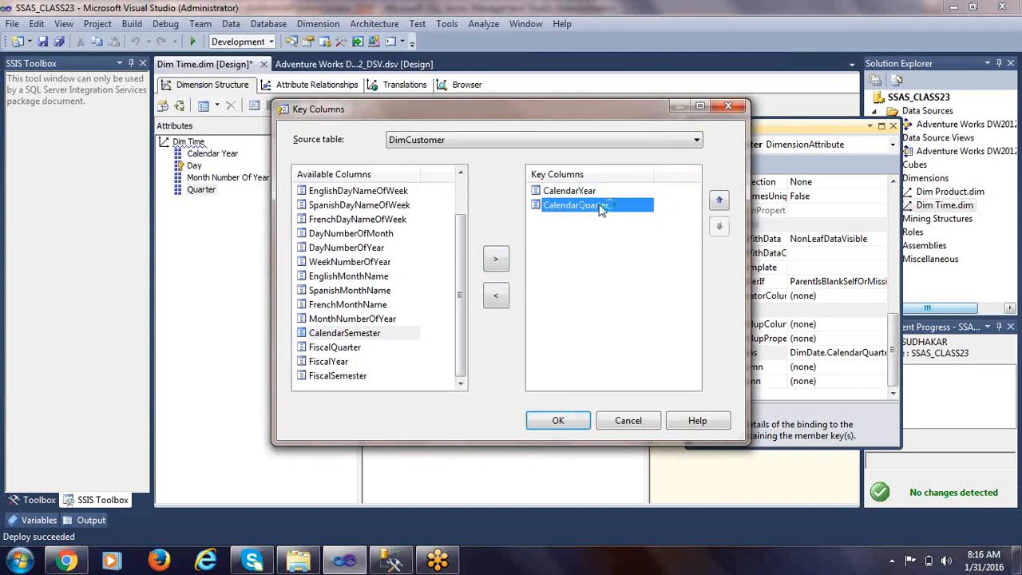
Compare the key column order with the CalendarYear and CalendarQuarter query in SQL Server Management Studio, and confirm the composite key in Visual Studio.
key("alt+Tab")
left_click(286, 165)
double_click(267, 146)
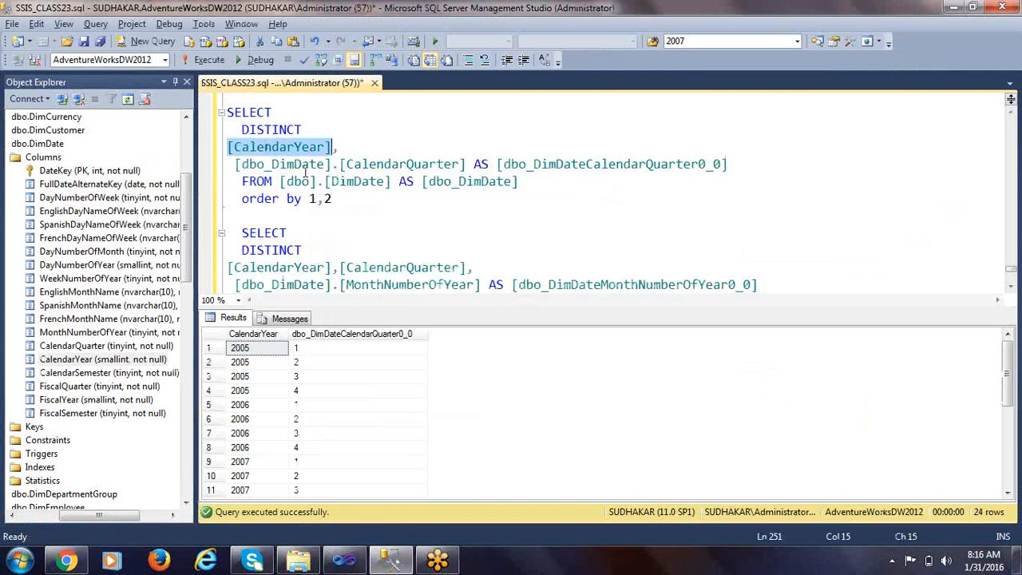
double_click(416, 165)
key("alt+Tab")
left_click(557, 196)
left_click(559, 206)
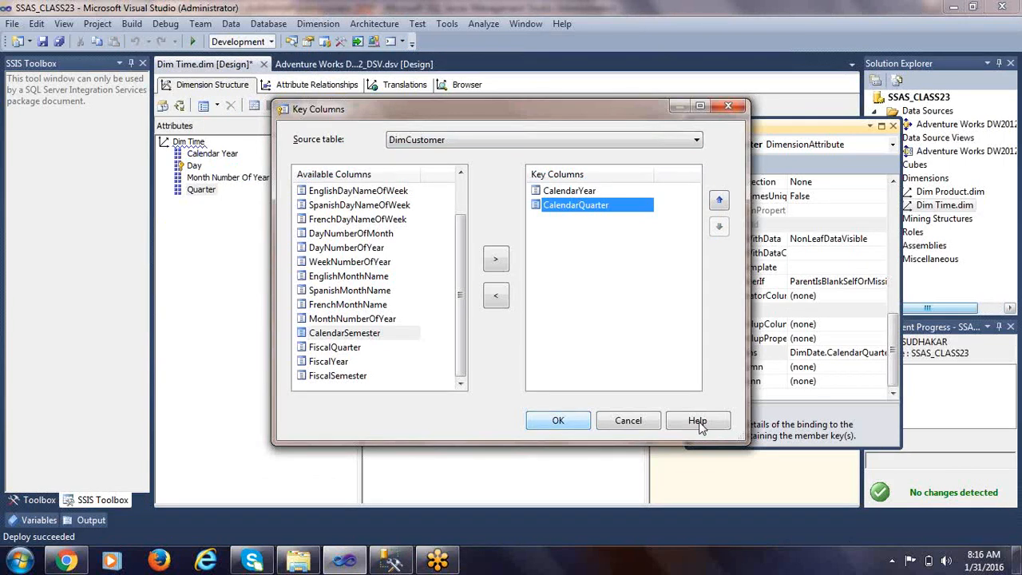
left_click(559, 420)
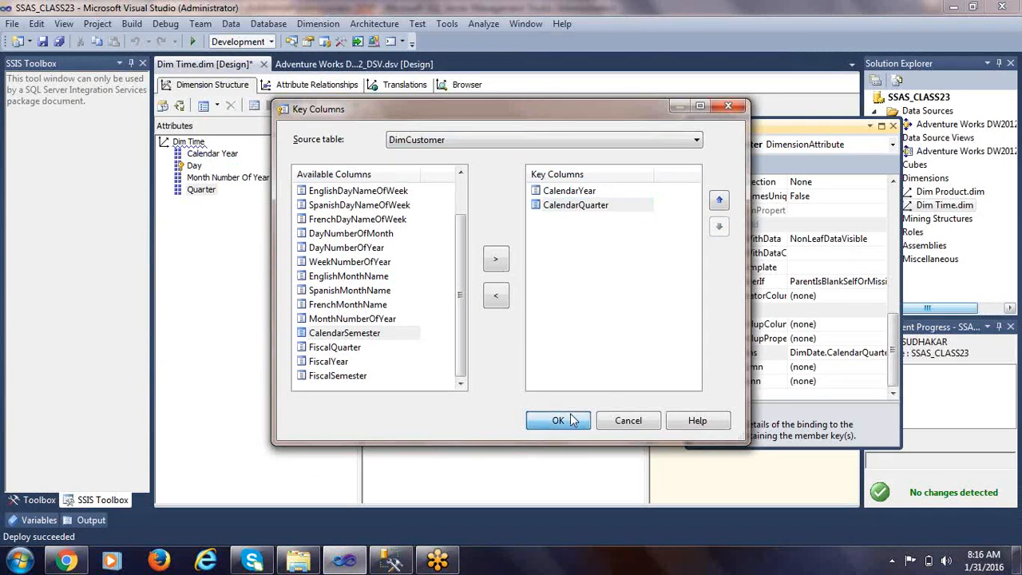
Try to deploy the SSAS_CLASS23 project with the composite key in place and Quarter's NameColumn left unset.
left_click_drag(827, 356, 790, 356)
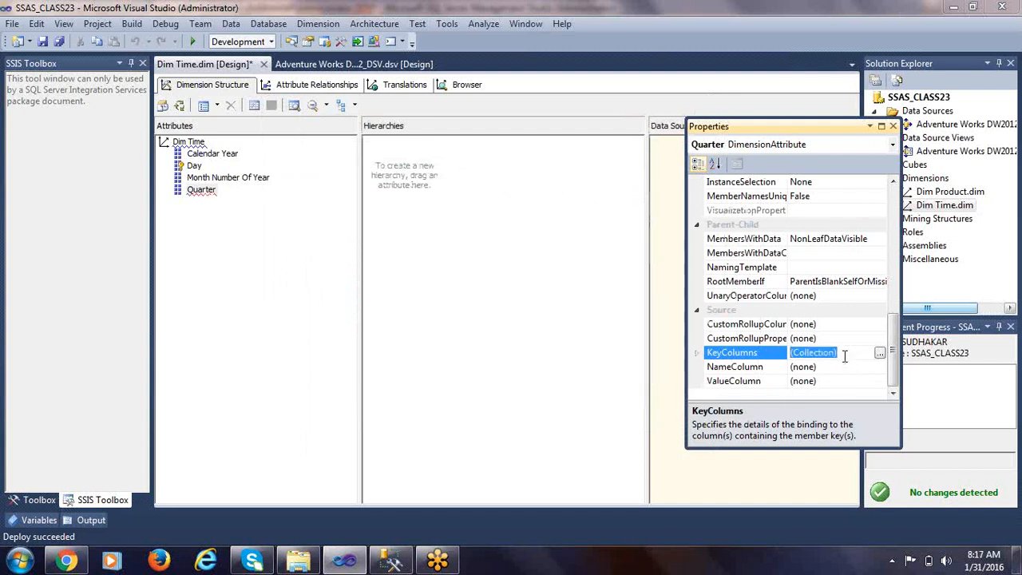
left_click(758, 367)
left_click(815, 367)
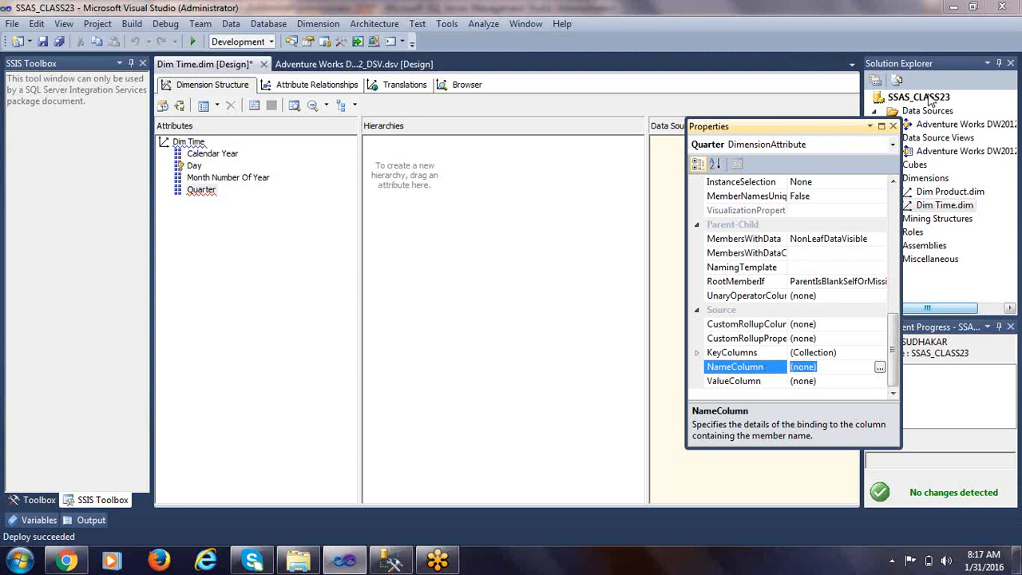
right_click(932, 97)
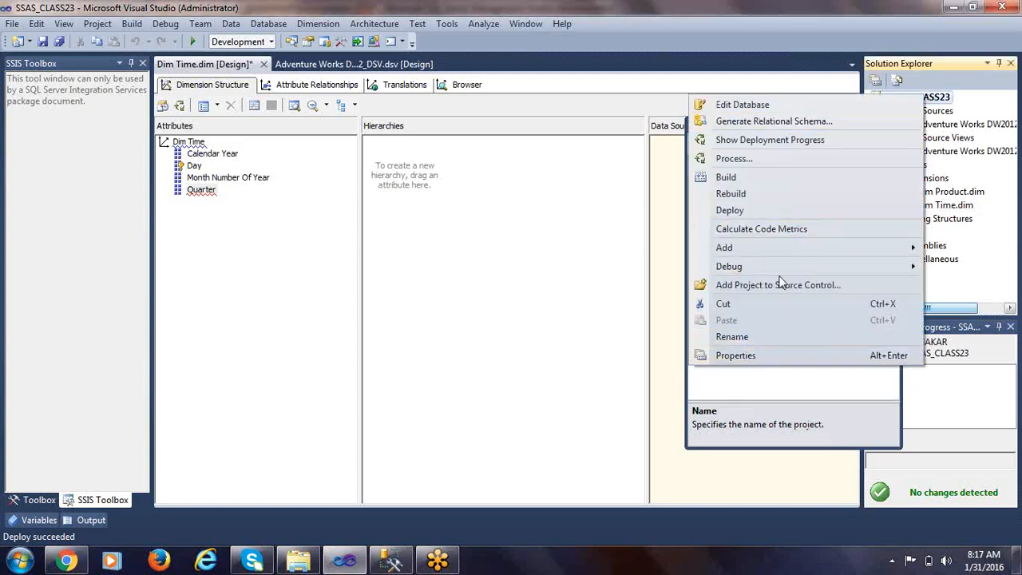
left_click(743, 209)
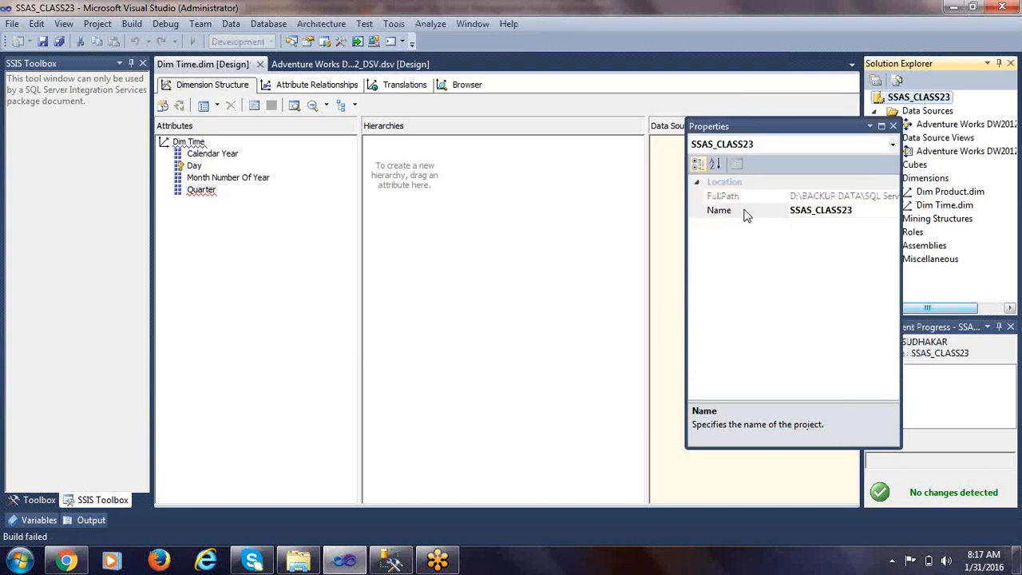
Examine the build error about the Quarter attribute in the error list and close the list.
left_click(893, 126)
left_click(461, 425)
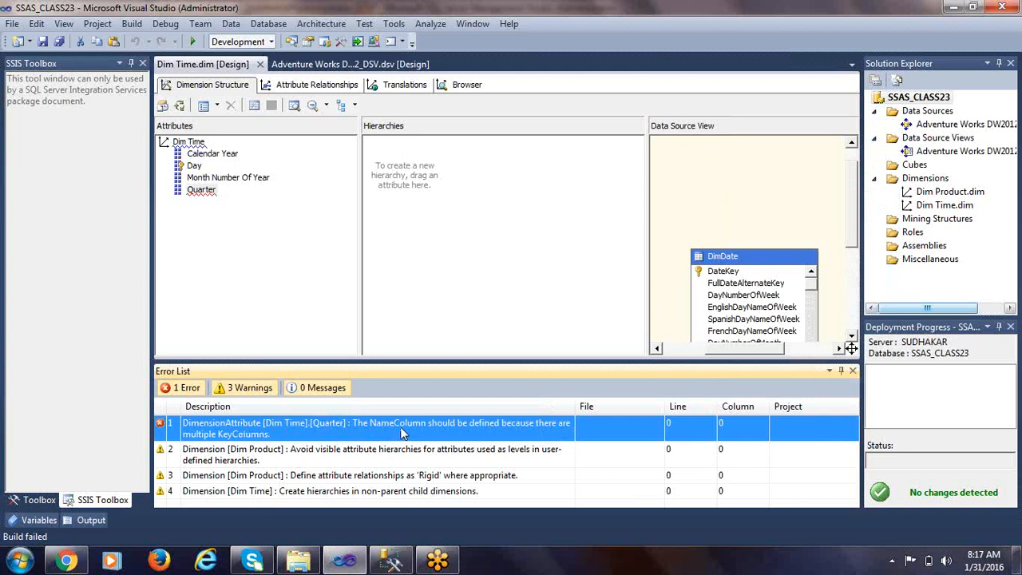
left_click(853, 372)
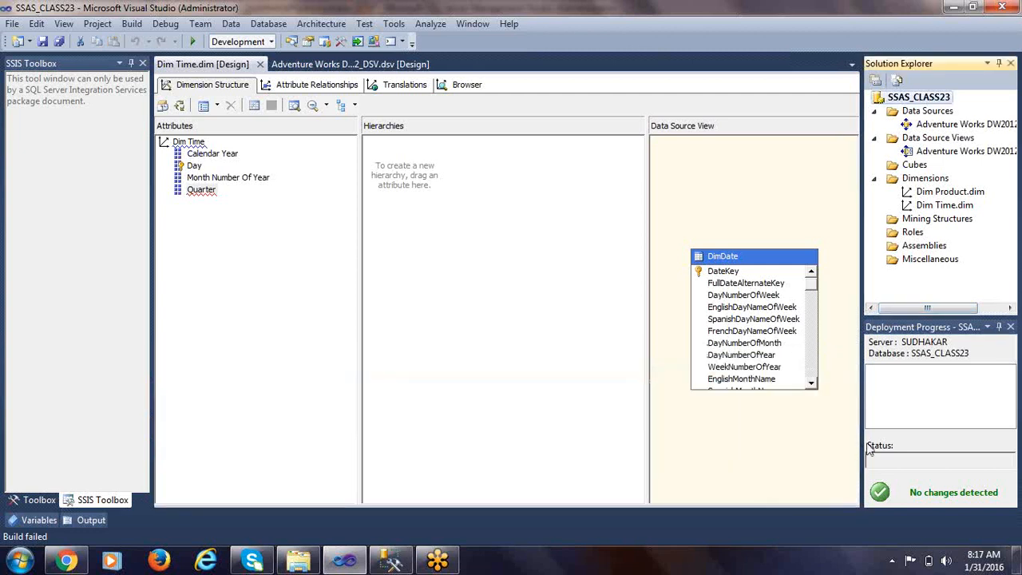
Review the CalendarYear and CalendarQuarter entries in the Quarter attribute's key columns.
right_click(209, 191)
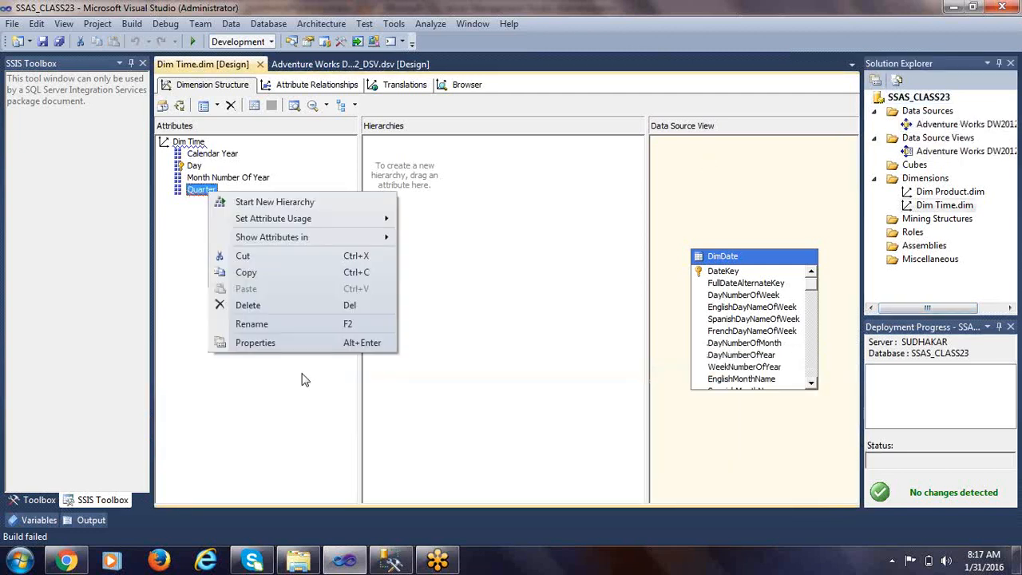
left_click(297, 345)
left_click(885, 323)
left_click_drag(891, 333, 892, 369)
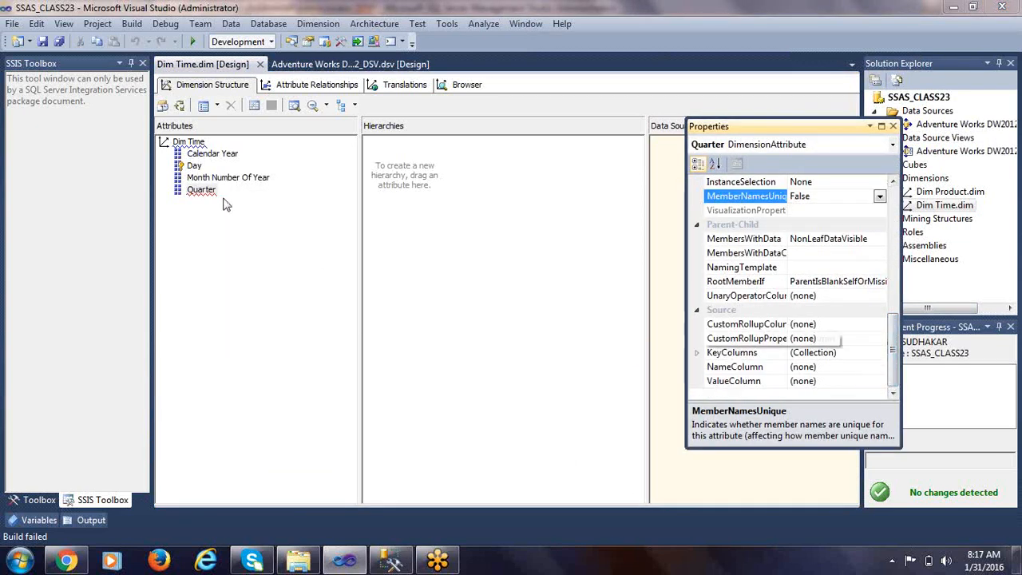
left_click(527, 315)
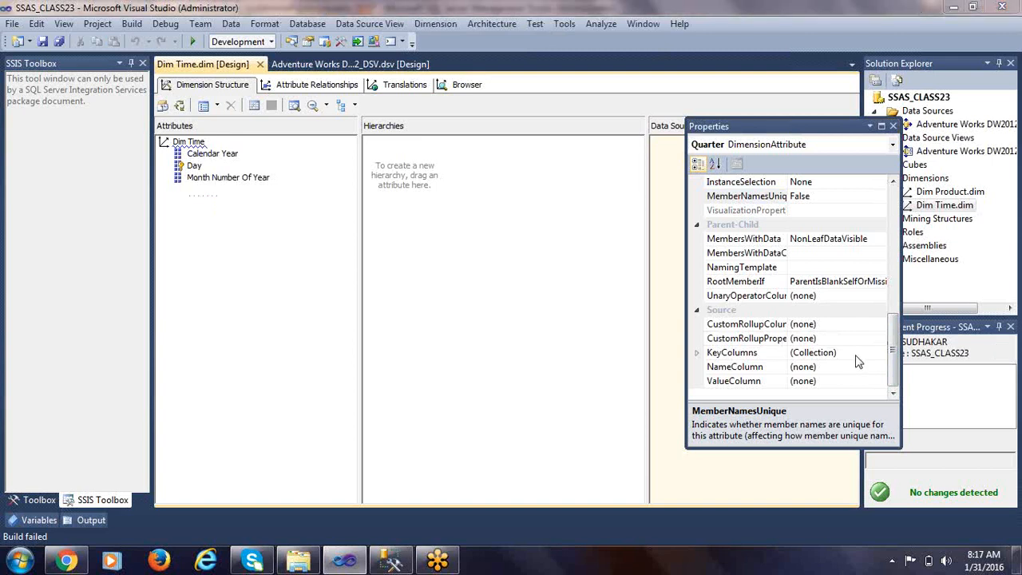
left_click(882, 356)
left_click(880, 354)
left_click(564, 193)
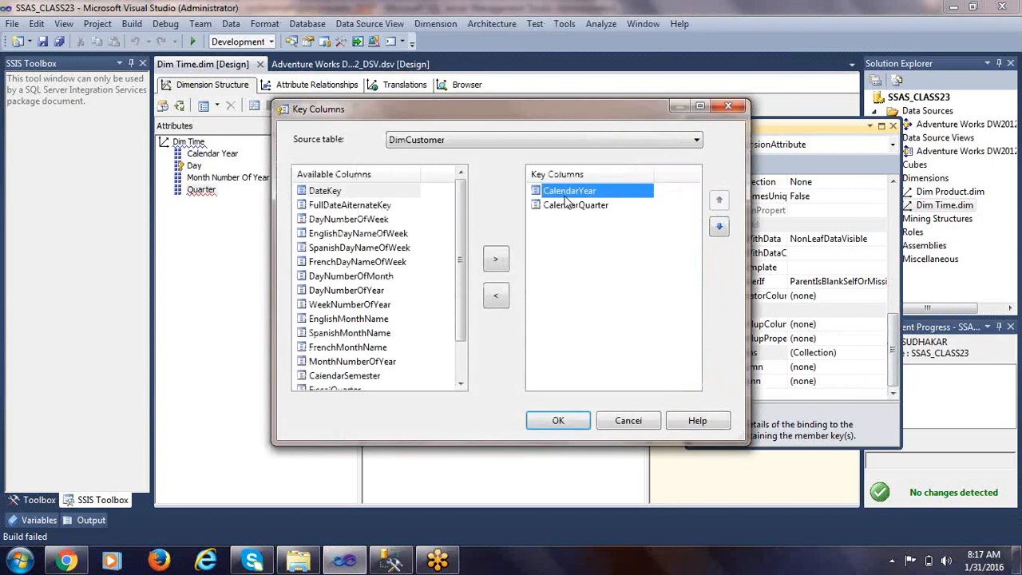
left_click(576, 206)
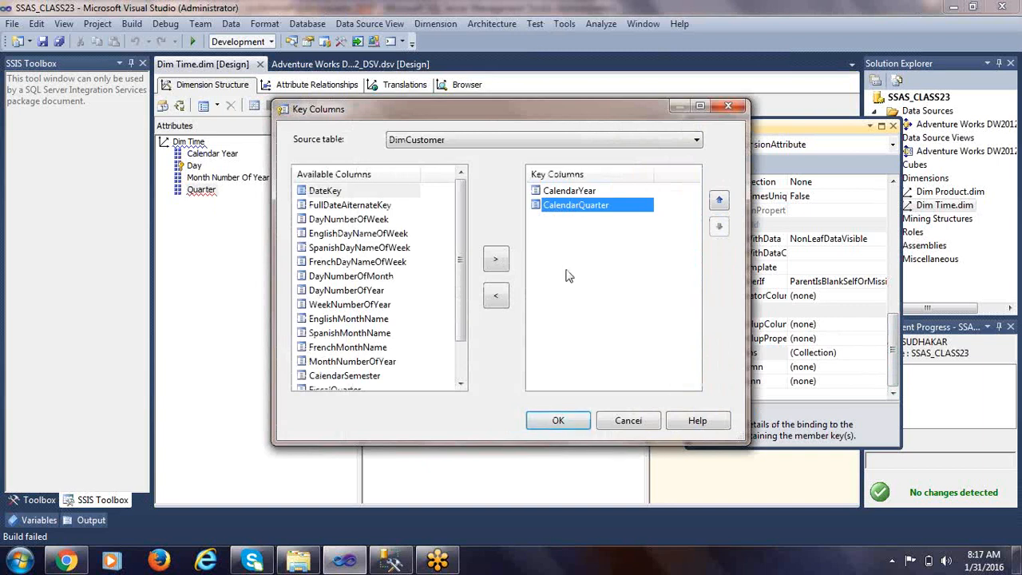
left_click(558, 420)
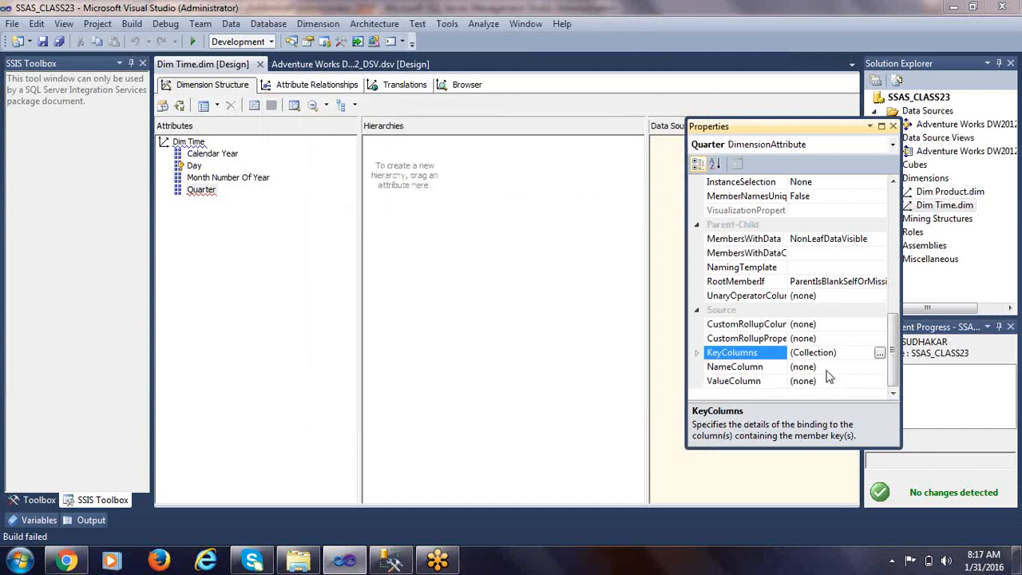
Set the Quarter attribute's NameColumn to CalendarQuarter from the DimDate table.
left_click(827, 368)
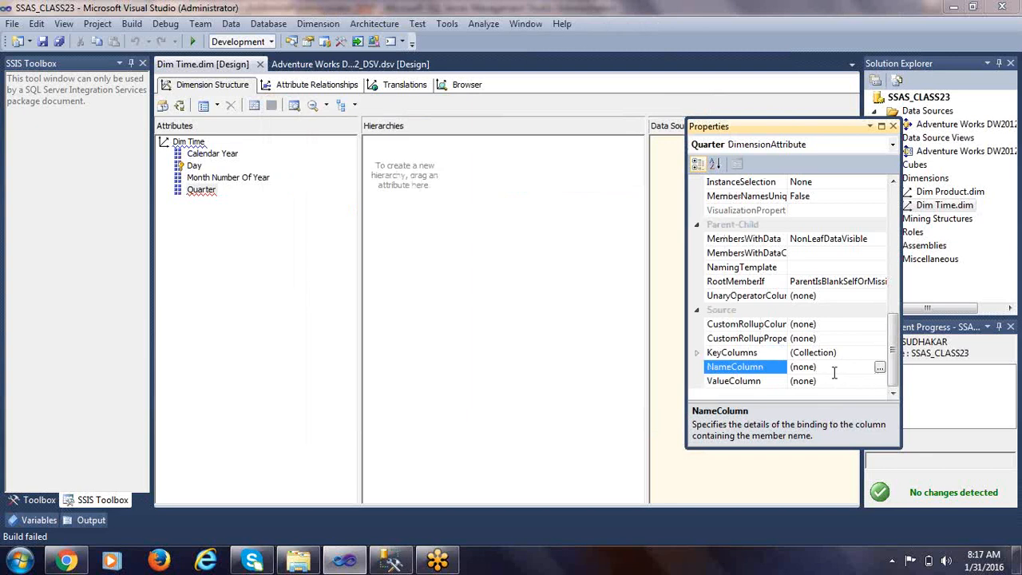
left_click(880, 368)
left_click(533, 298)
scroll(543, 343, "down", 1)
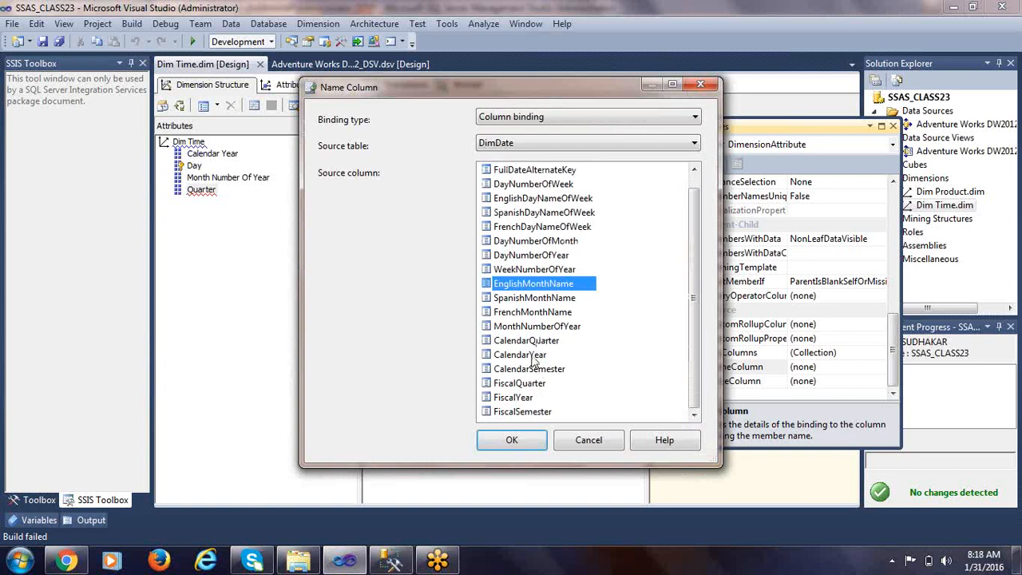
left_click(531, 342)
left_click(512, 441)
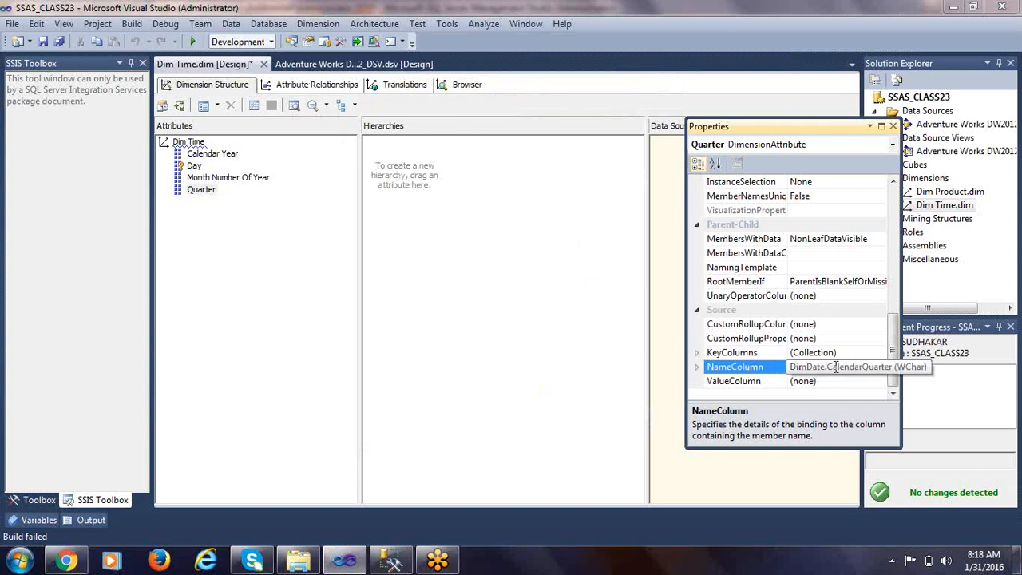
left_click(763, 352)
left_click(850, 353)
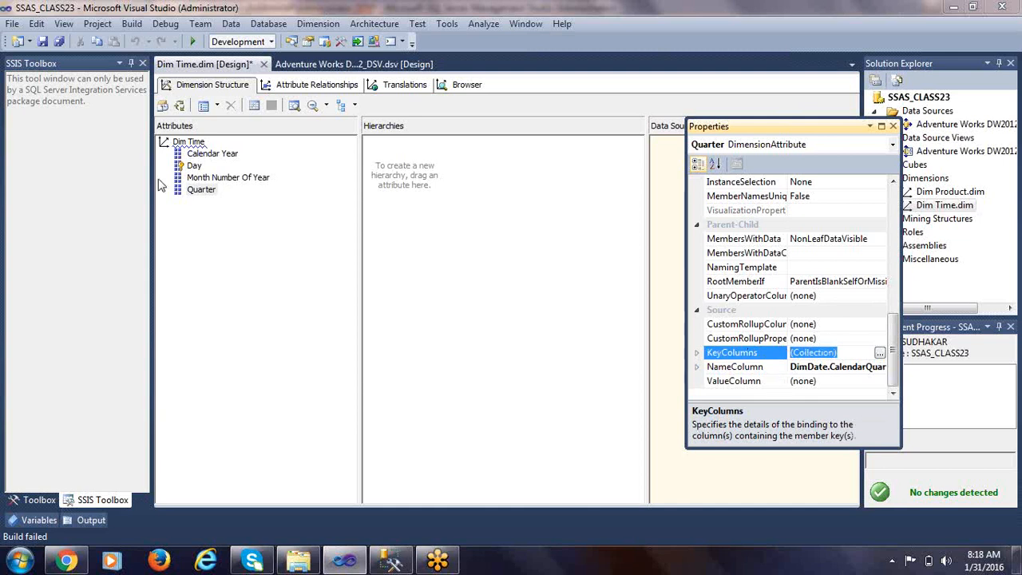
Rename the Month Number Of Year attribute as Month.
right_click(203, 178)
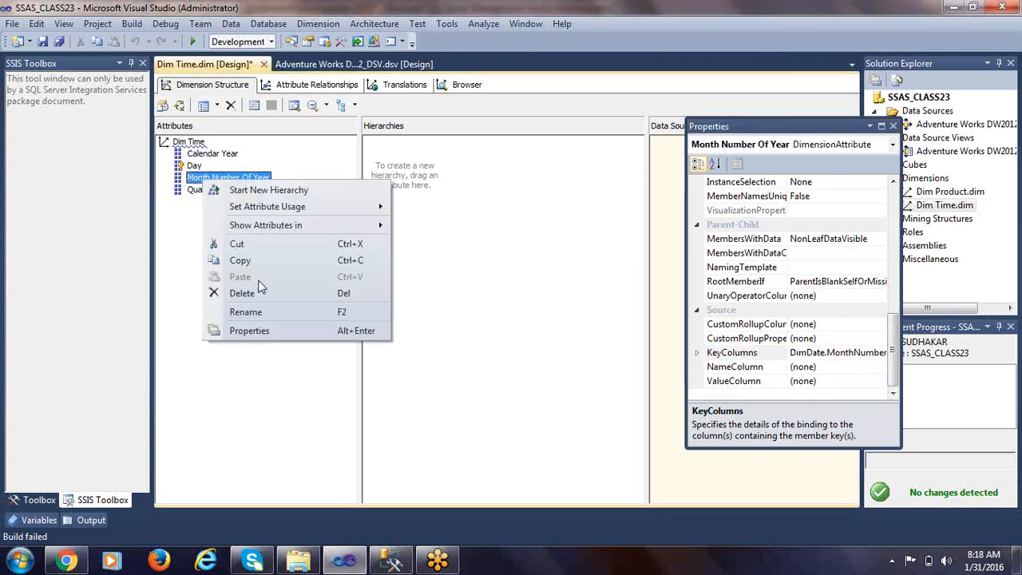
left_click(264, 329)
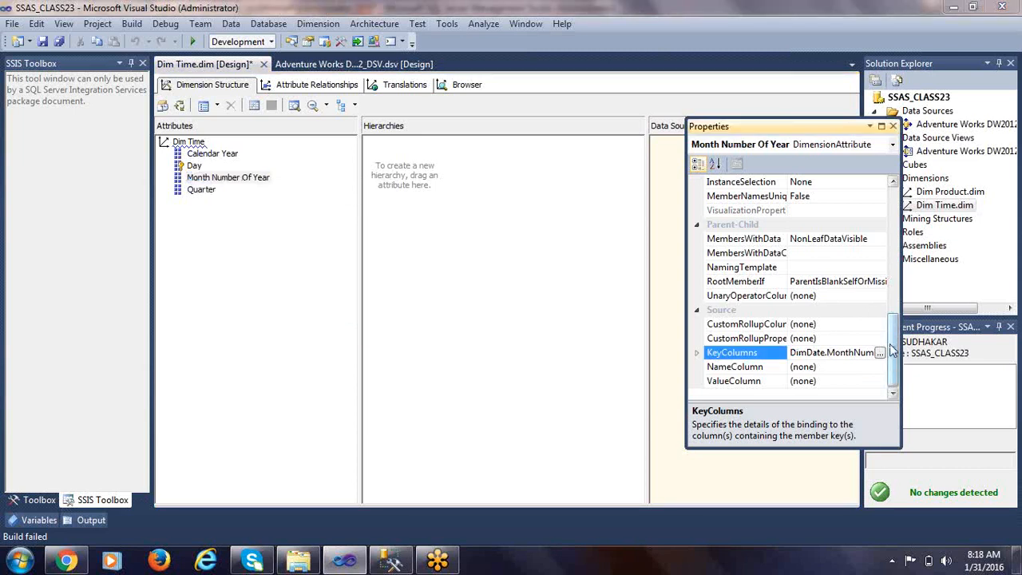
scroll(863, 312, "up", 5)
left_click(855, 312)
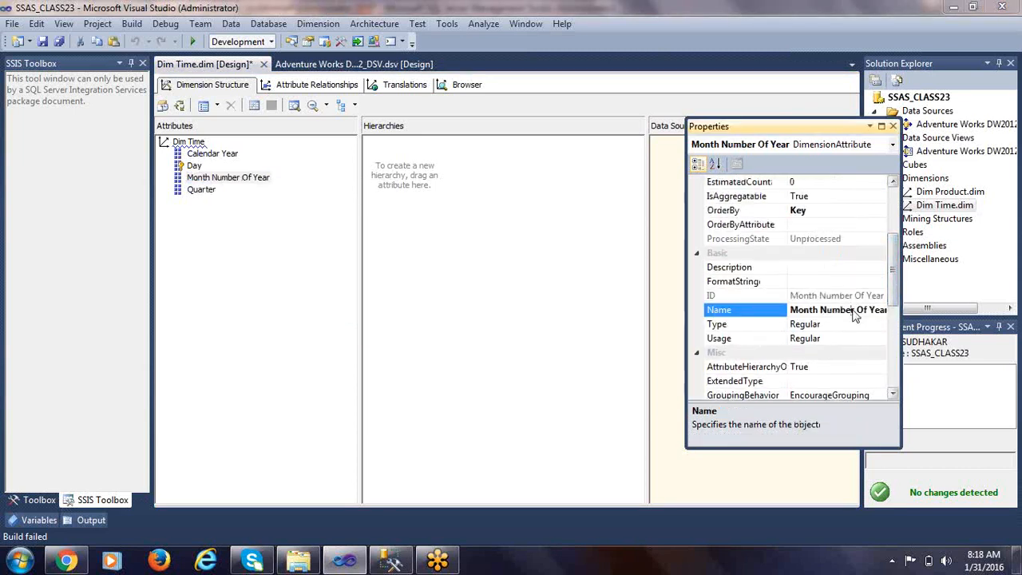
key("End")
key("ctrl+shift+Left")
key("ctrl+shift+Left")
key("ctrl+shift+Left")
key("BackSpace")
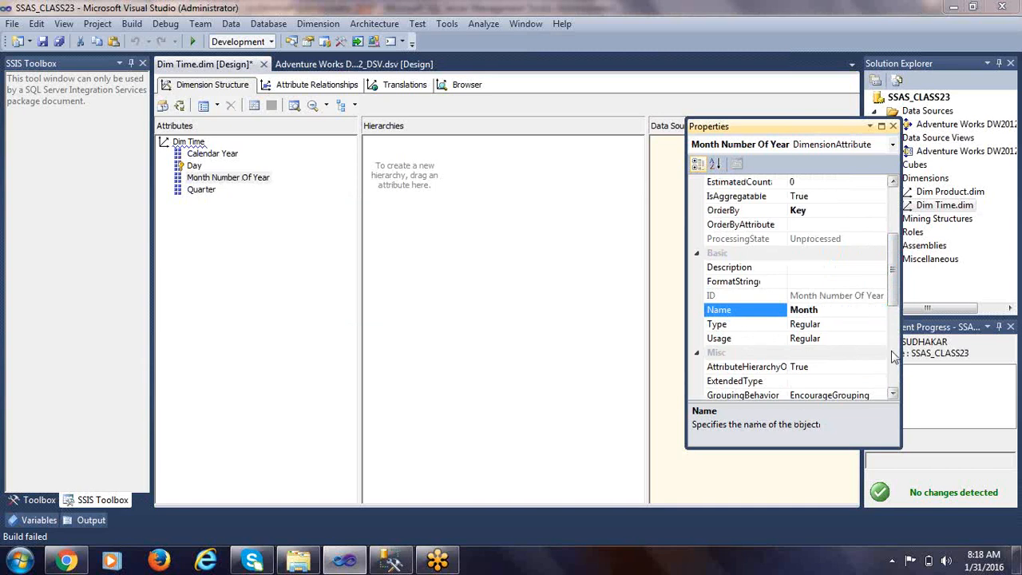
Add CalendarYear and CalendarQuarter to the Month attribute's key columns.
left_click_drag(894, 274, 895, 366)
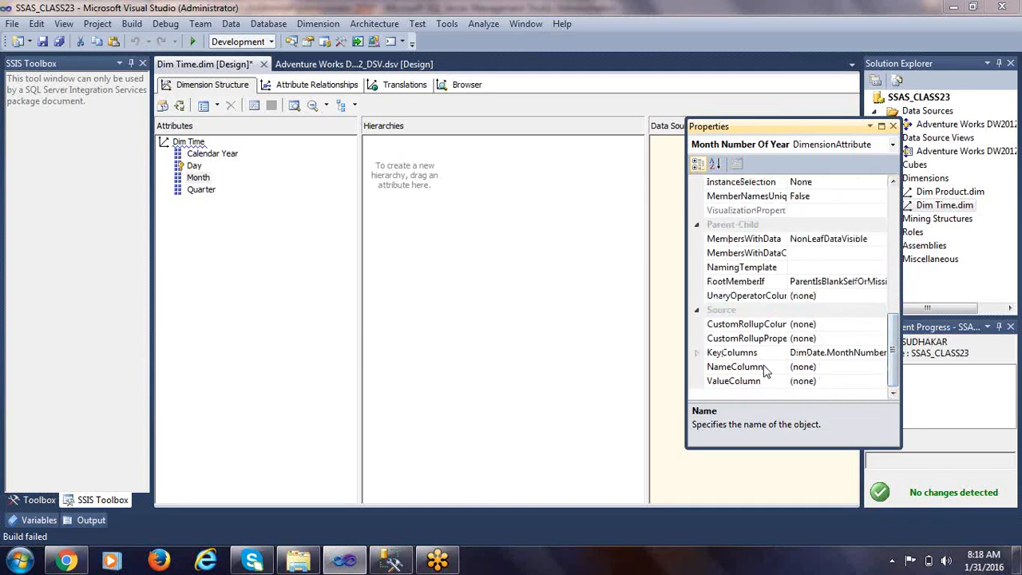
left_click(831, 352)
left_click(880, 353)
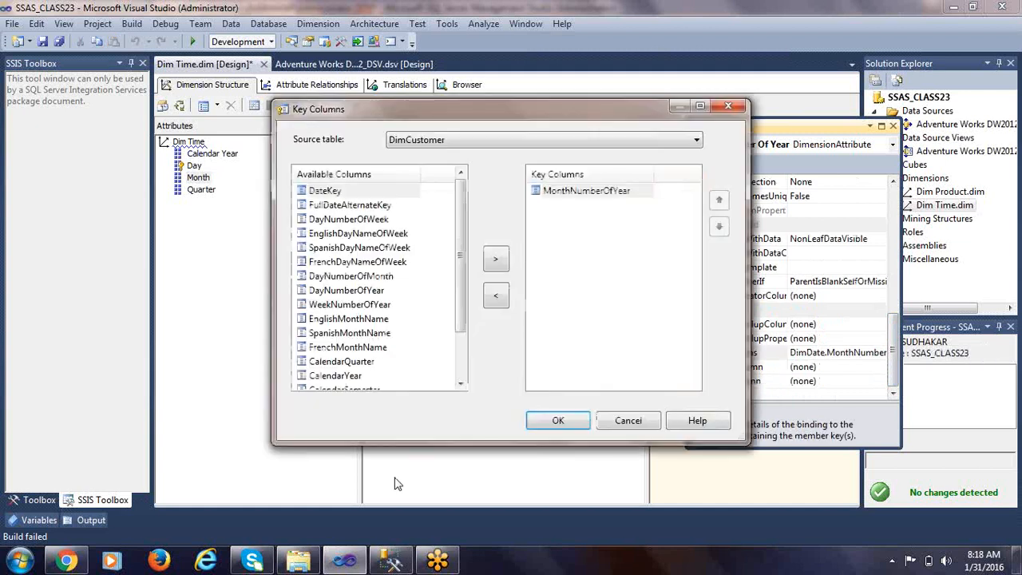
left_click(349, 346)
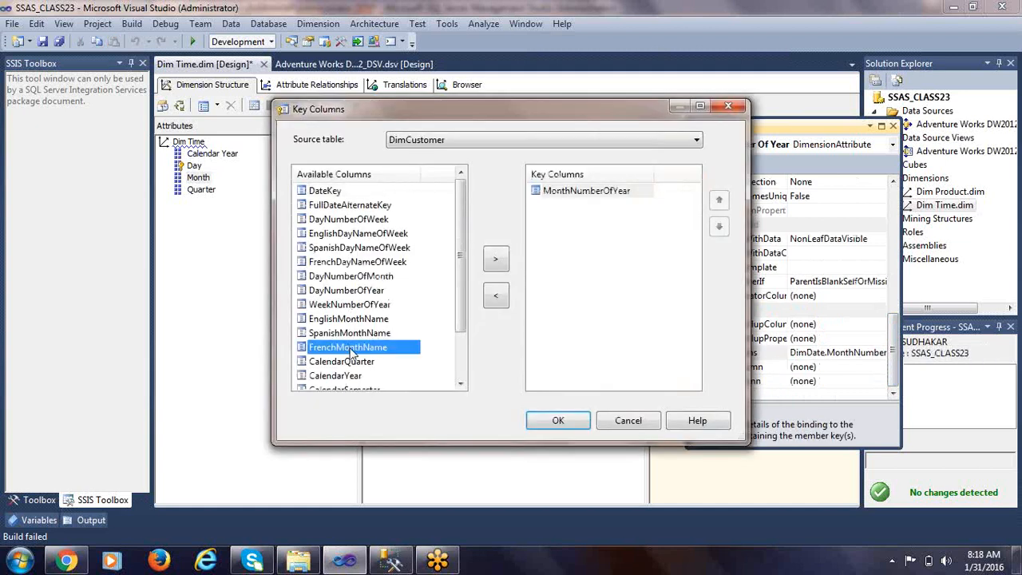
scroll(343, 354, "down", 2)
left_click(349, 321)
left_click(501, 264)
left_click(375, 320)
left_click(496, 264)
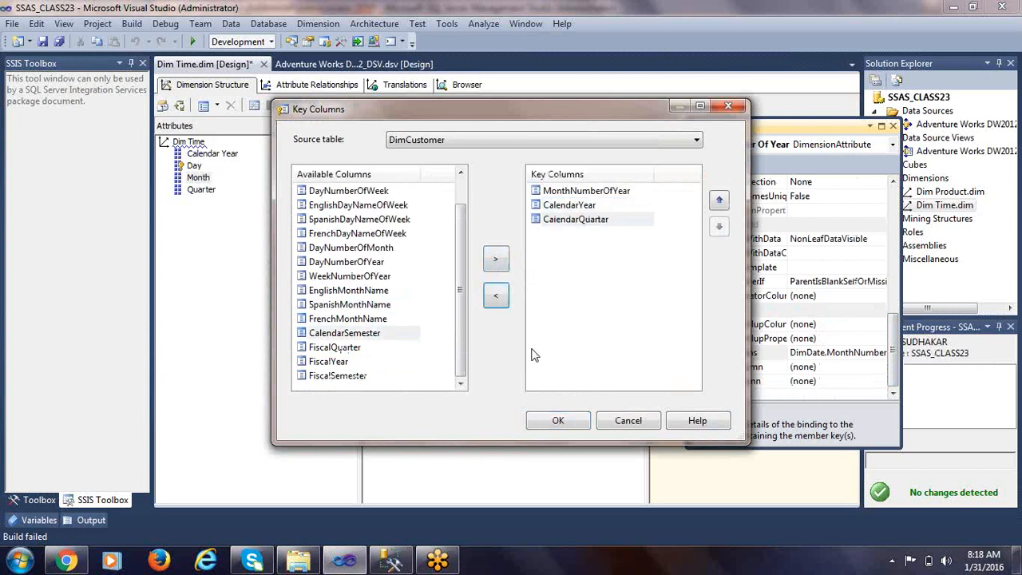
Order the Month attribute's key columns as CalendarYear, CalendarQuarter, MonthNumberOfYear and accept the composite key.
left_click(587, 205)
left_click(720, 202)
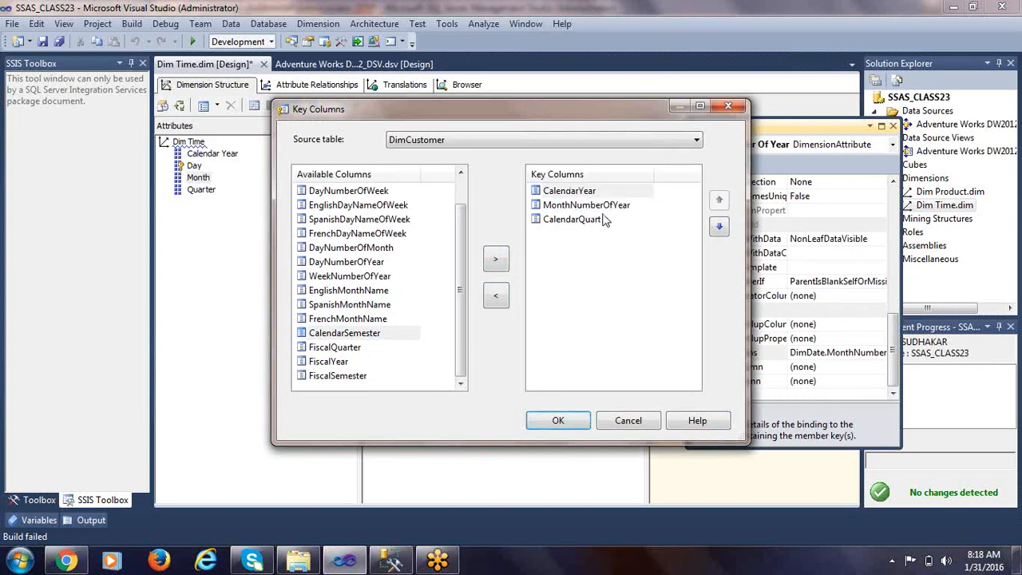
left_click(601, 219)
left_click(719, 201)
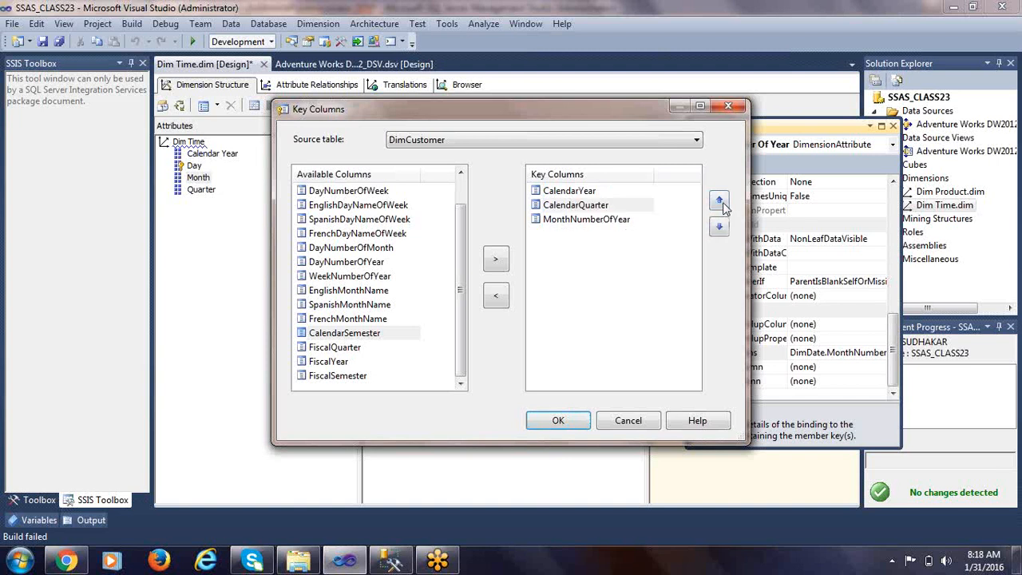
left_click(583, 220)
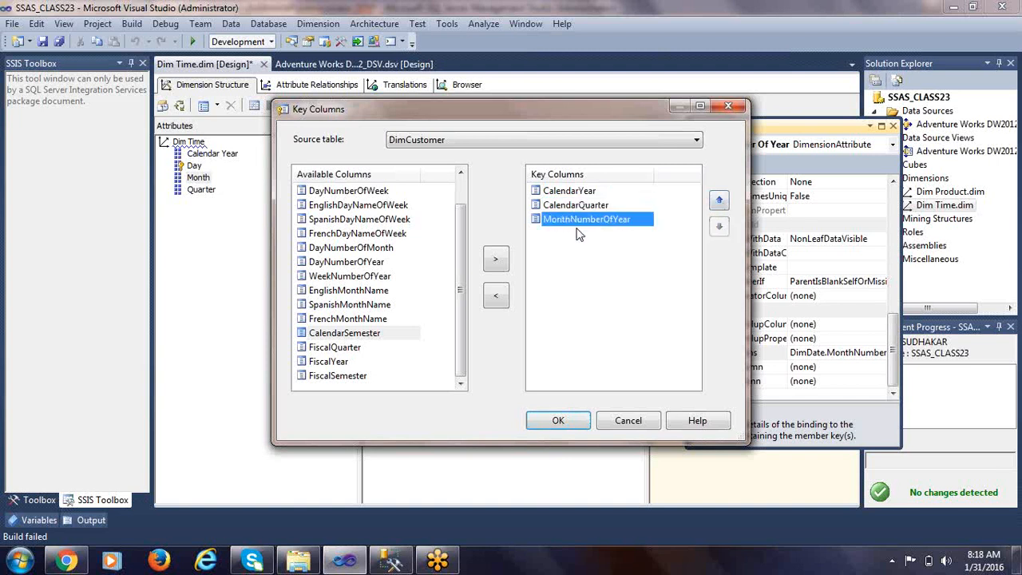
left_click(559, 421)
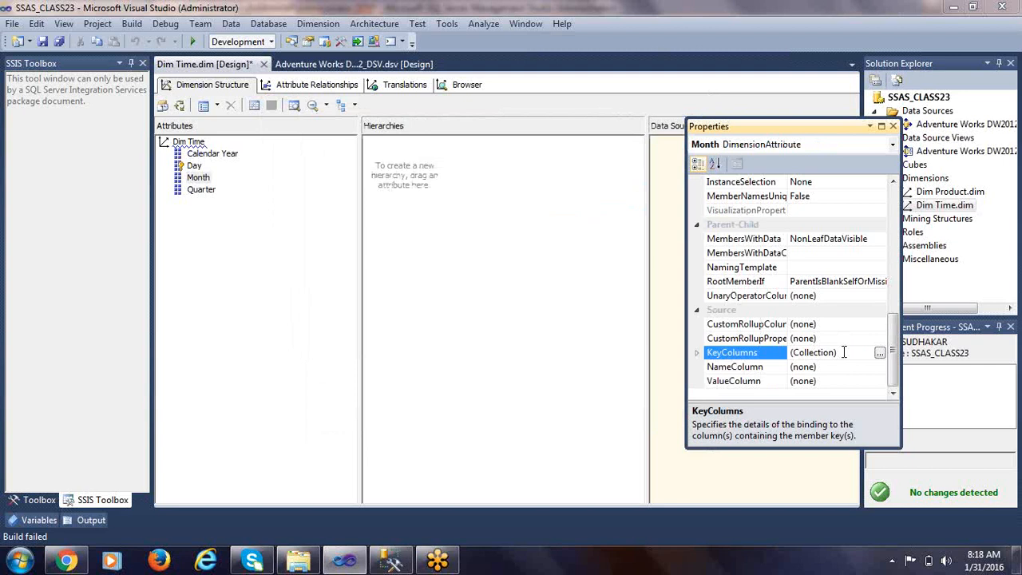
Set the Month attribute's NameColumn to MonthNumberOfYear from the DimDate table.
left_click(755, 367)
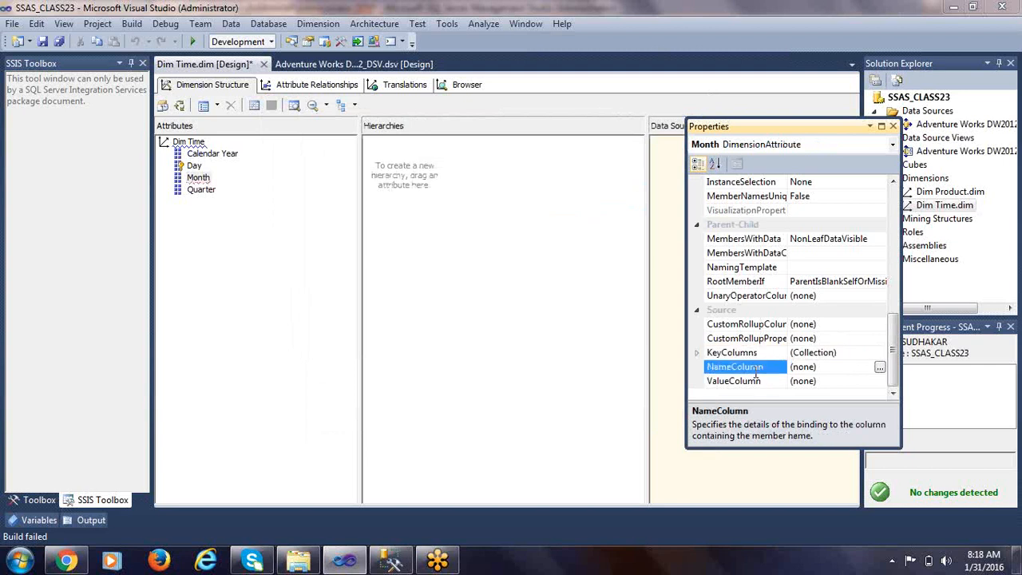
left_click(880, 366)
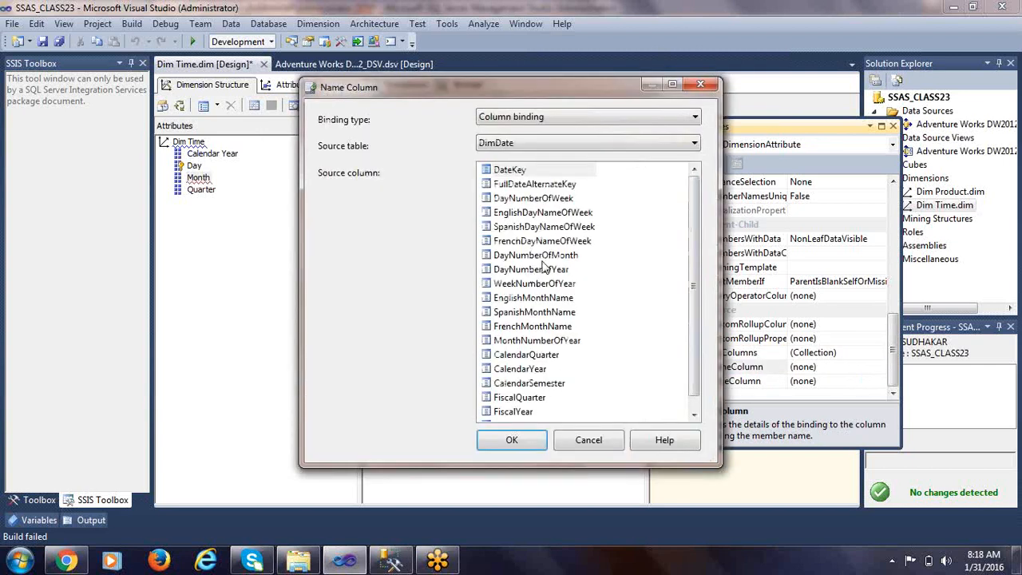
left_click_drag(694, 256, 697, 323)
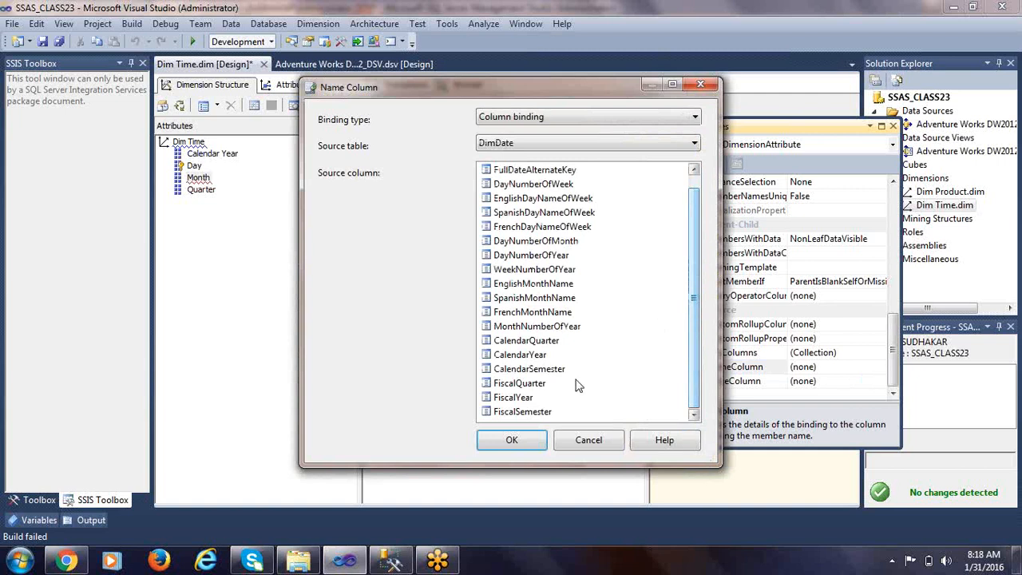
left_click(553, 328)
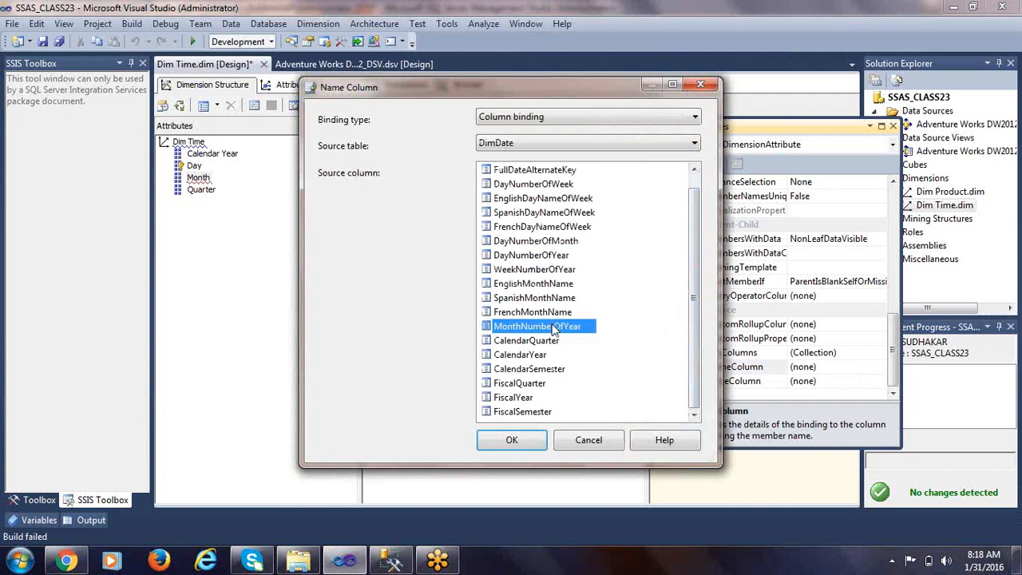
left_click(512, 442)
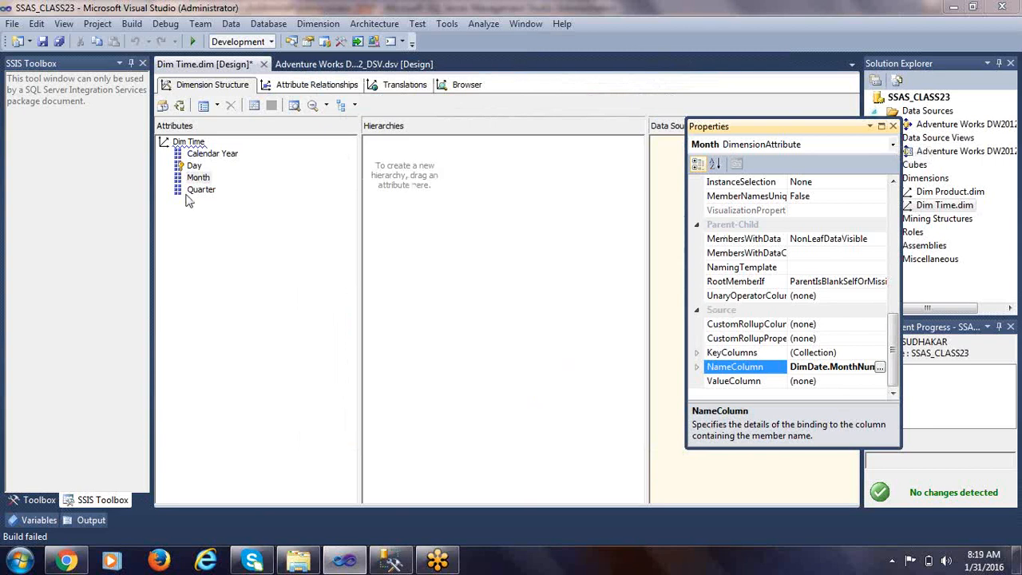
Rename the Calendar Year attribute as Year.
right_click(203, 156)
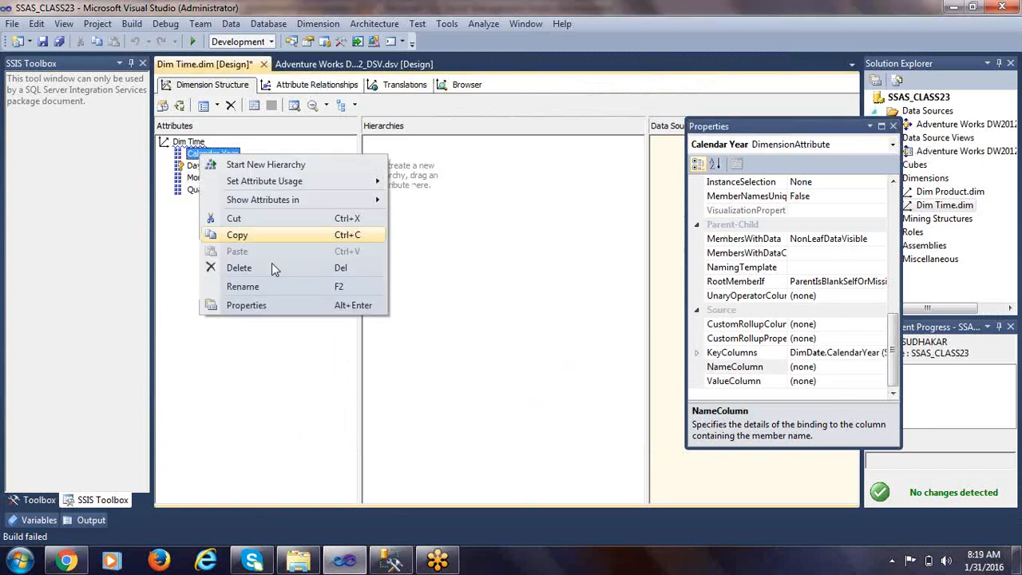
left_click(256, 305)
left_click_drag(893, 328, 892, 266)
left_click(860, 252)
key("Home")
key("ctrl+shift+Right")
key("Delete")
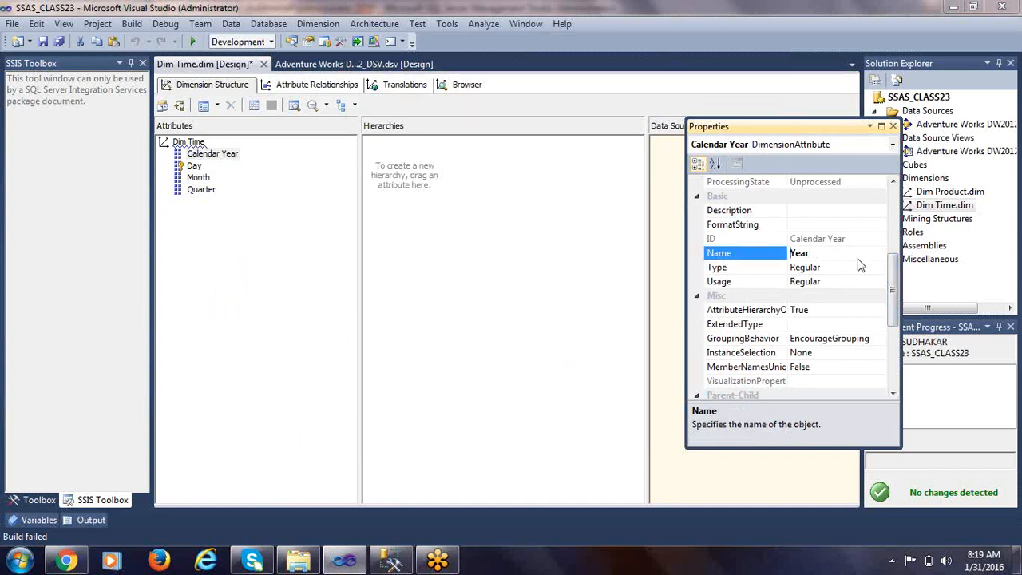
left_click(437, 303)
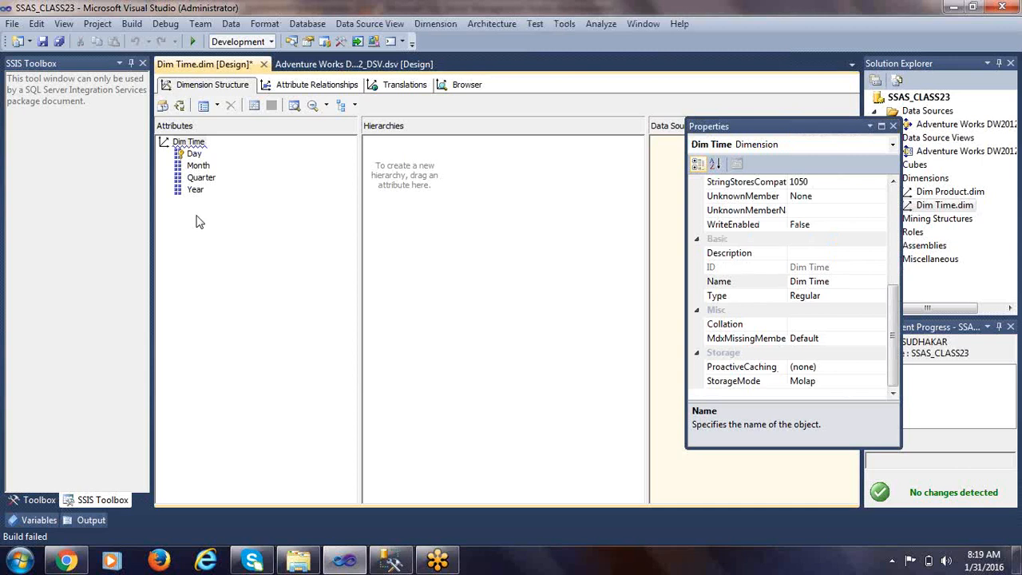
Deploy the SSAS_CLASS23 project and open the Dim Time dimension for browsing.
left_click(894, 126)
right_click(931, 99)
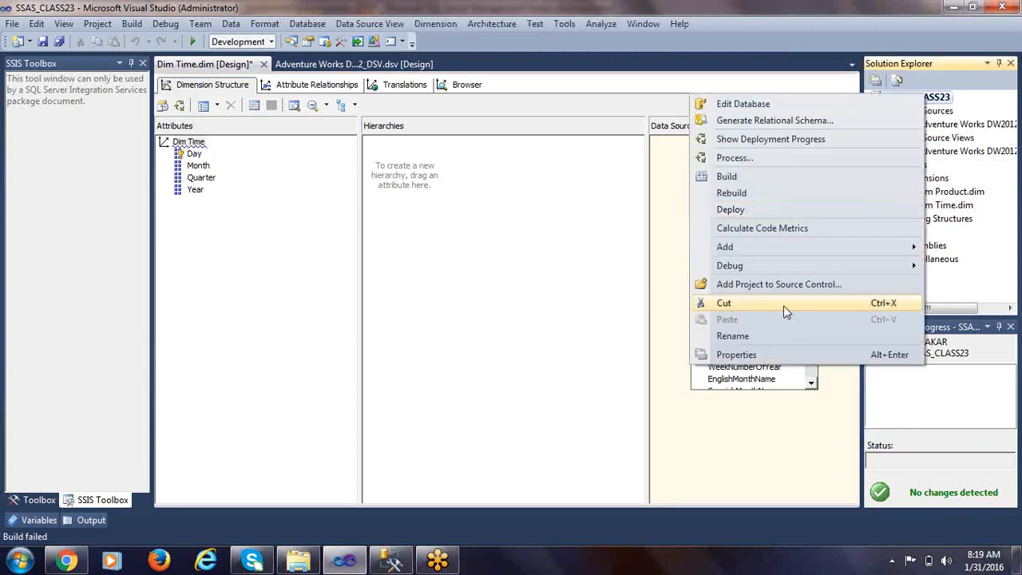
left_click(761, 212)
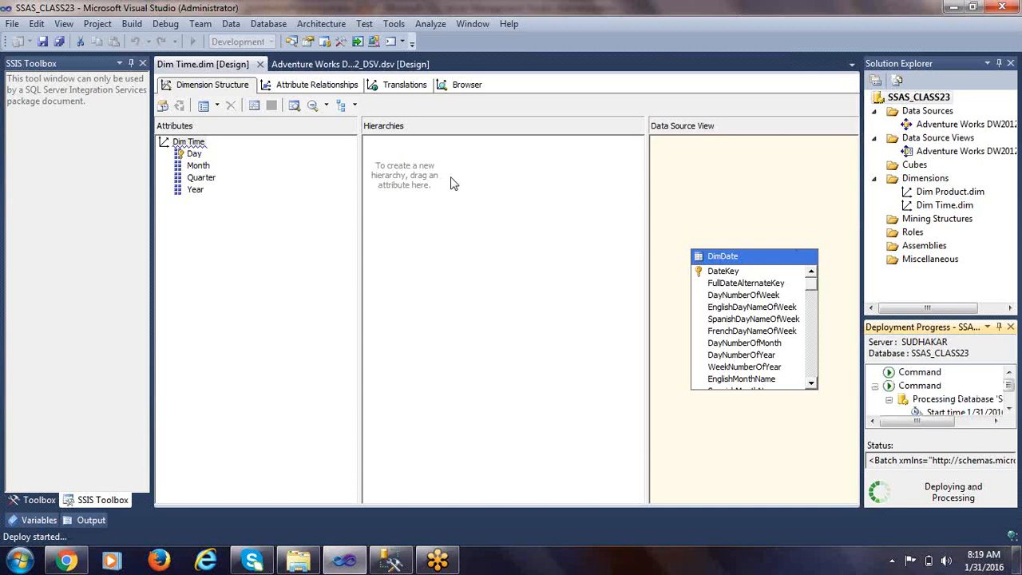
left_click(472, 90)
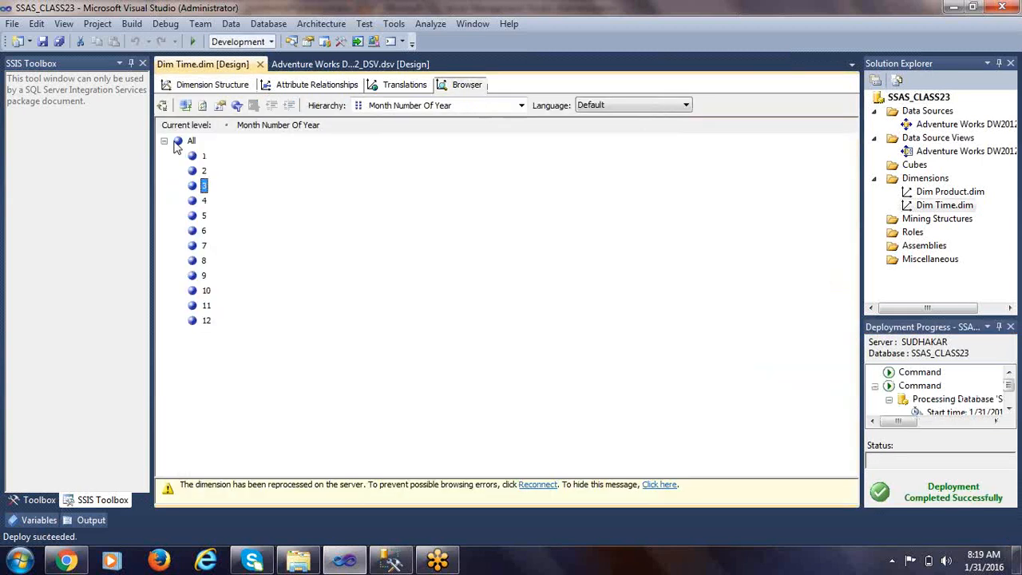
Reconnect the Dim Time browser to the server and browse the members of the Day hierarchy.
left_click(184, 106)
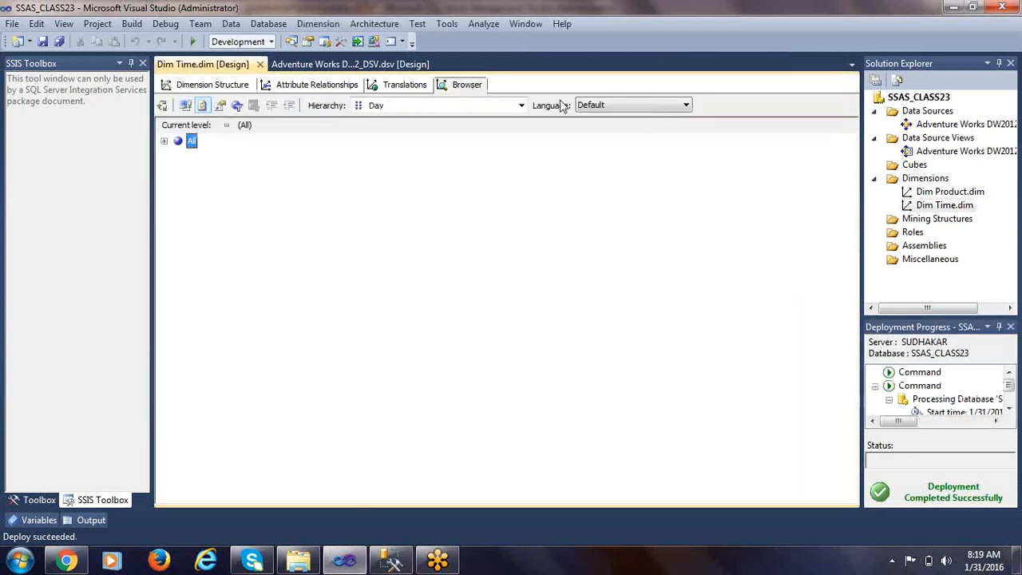
left_click(380, 110)
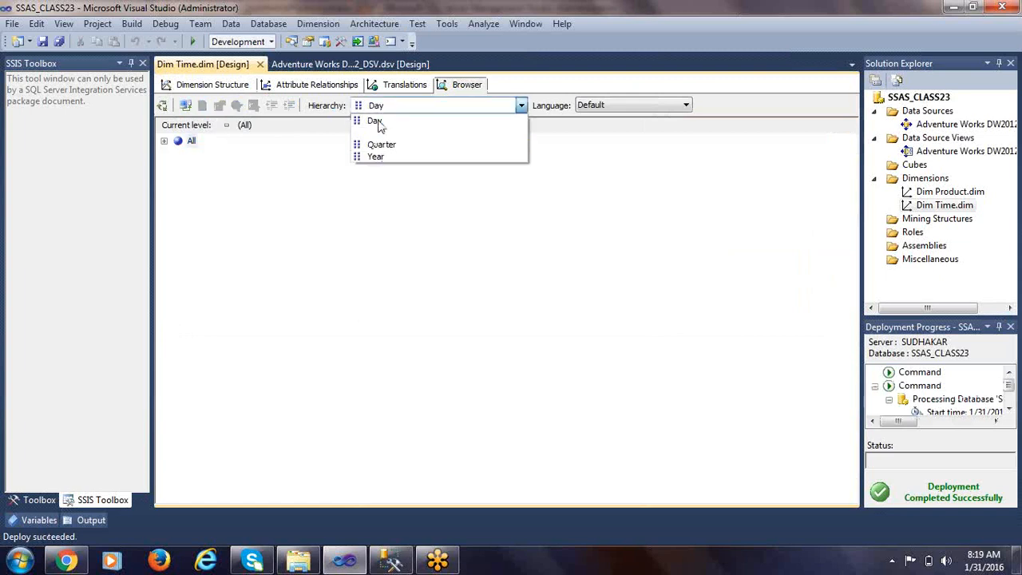
left_click(375, 125)
left_click(221, 171)
left_click(218, 202)
left_click(216, 308)
Browse the members of the Month hierarchy down the list.
left_click(388, 104)
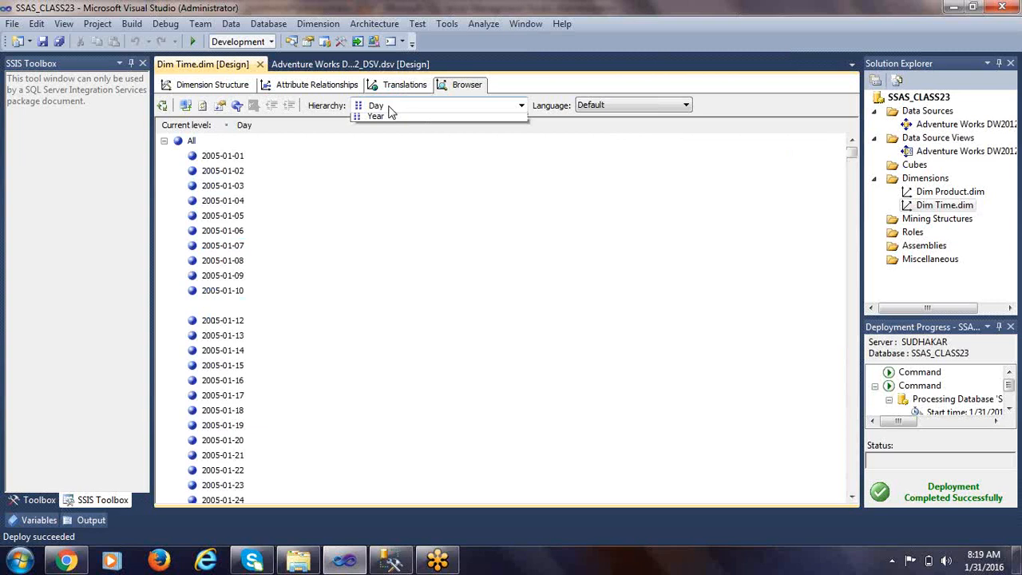
left_click(384, 133)
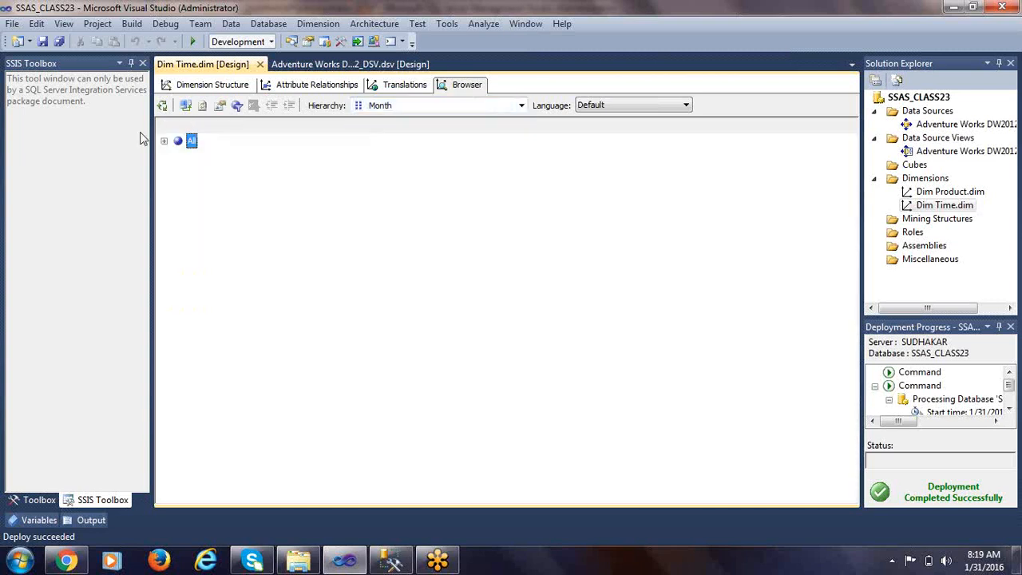
left_click(204, 173)
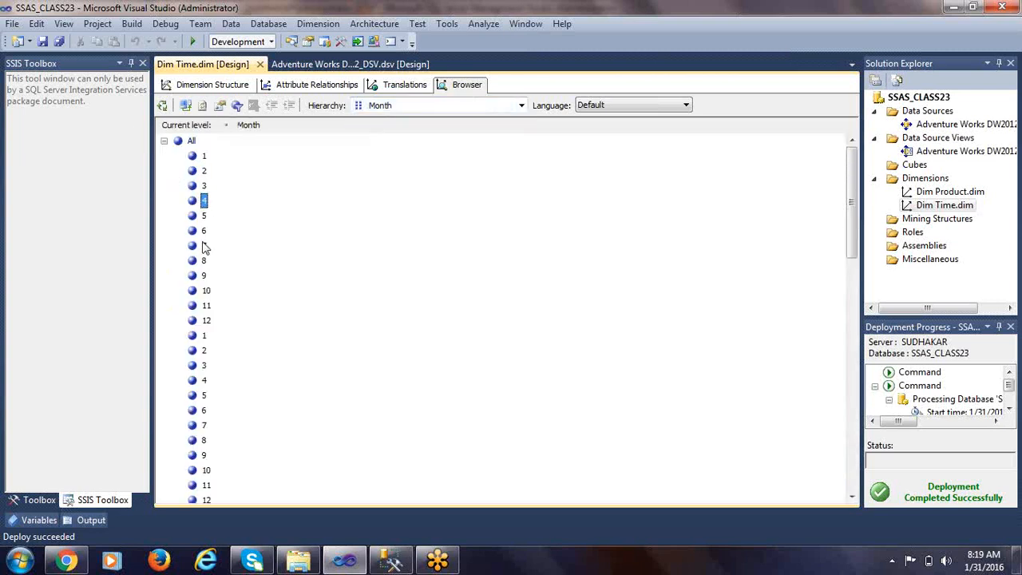
scroll(226, 397, "down", 10)
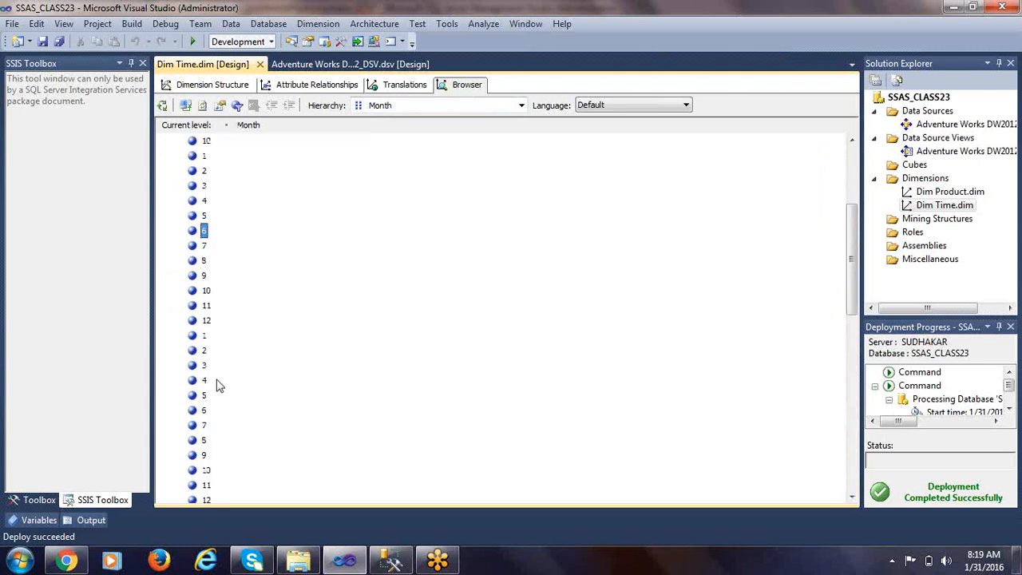
scroll(217, 363, "up", 10)
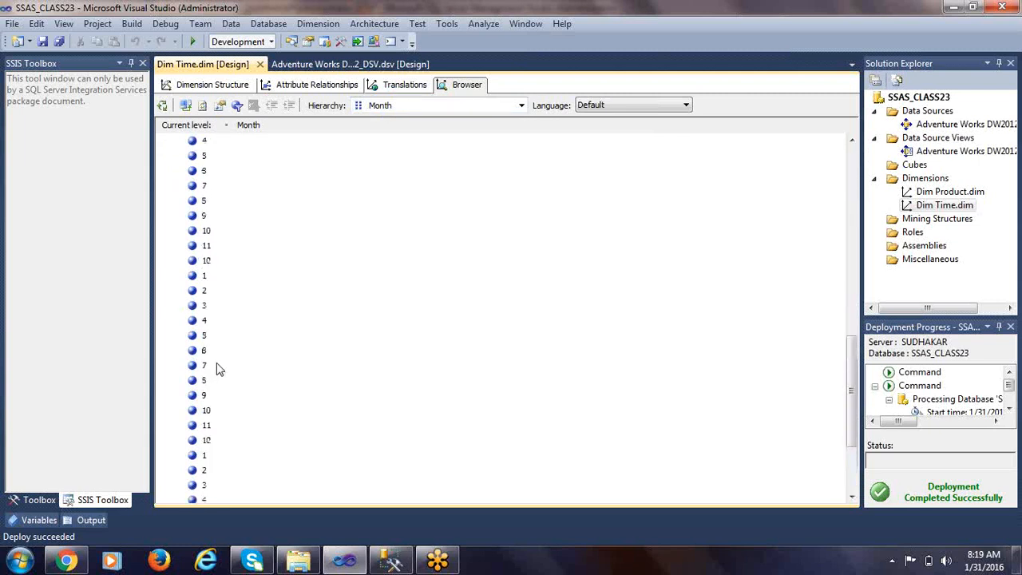
Expand the Quarter hierarchy and browse its members.
left_click(394, 108)
left_click(394, 145)
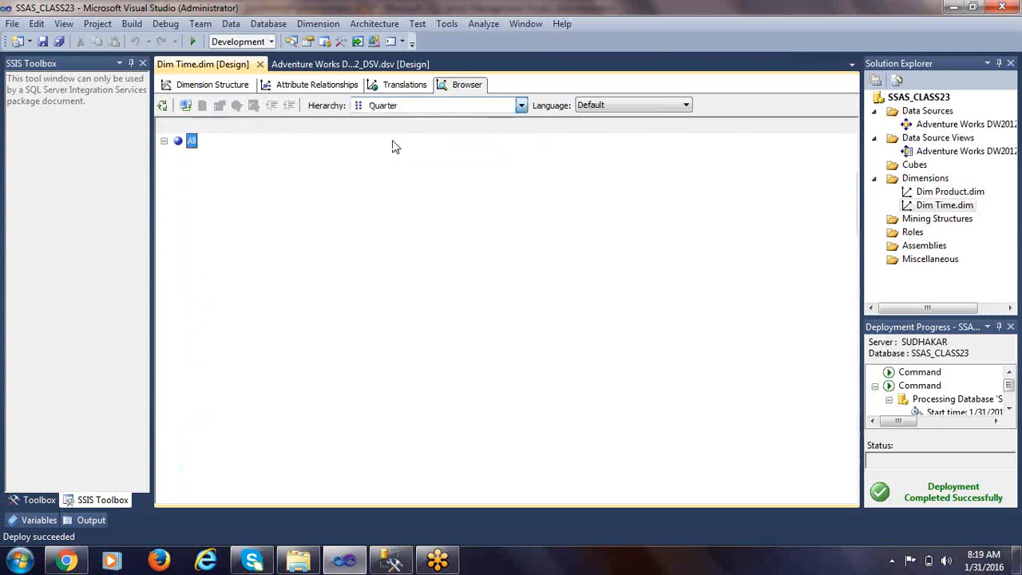
left_click(164, 141)
left_click(204, 171)
scroll(209, 211, "up", 1)
scroll(213, 202, "down", 1)
scroll(215, 198, "up", 1)
Expand the Year hierarchy and browse its members.
left_click(428, 112)
left_click(388, 159)
left_click(163, 141)
left_click(210, 200)
left_click(211, 232)
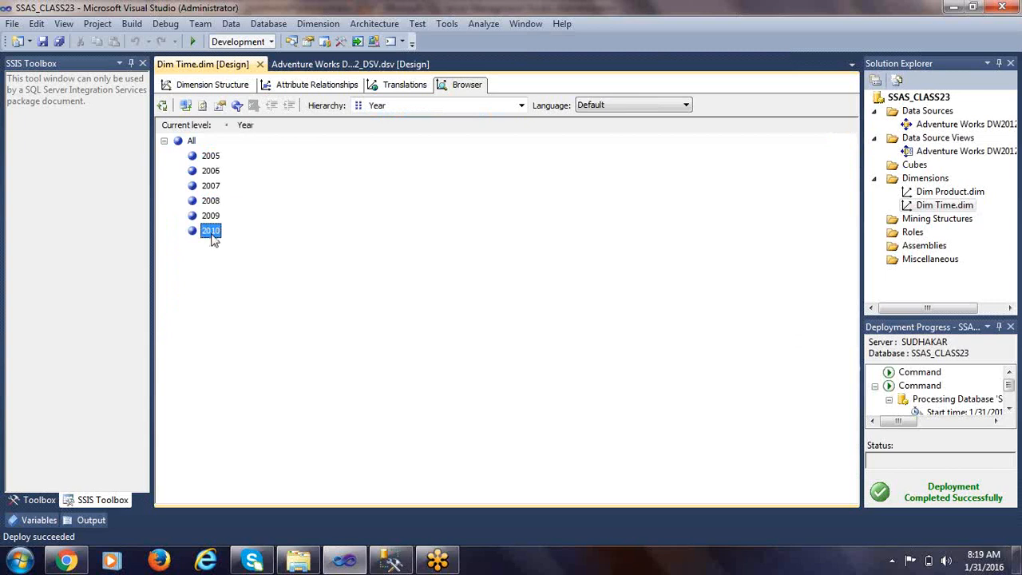
Create a user hierarchy in the Dim Time structure with the levels Year, Quarter, Month and Day, in that order.
left_click(214, 85)
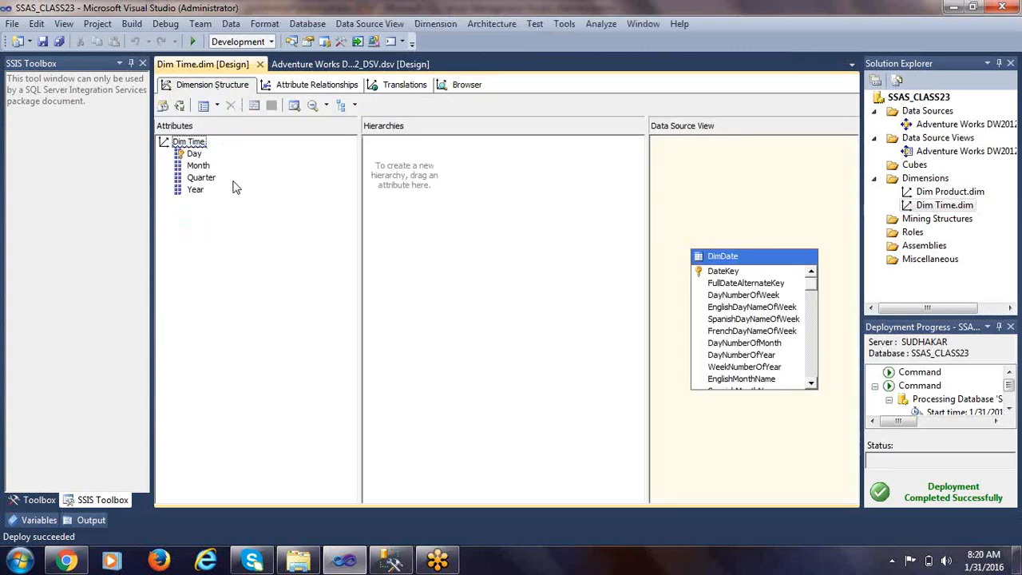
left_click(196, 190)
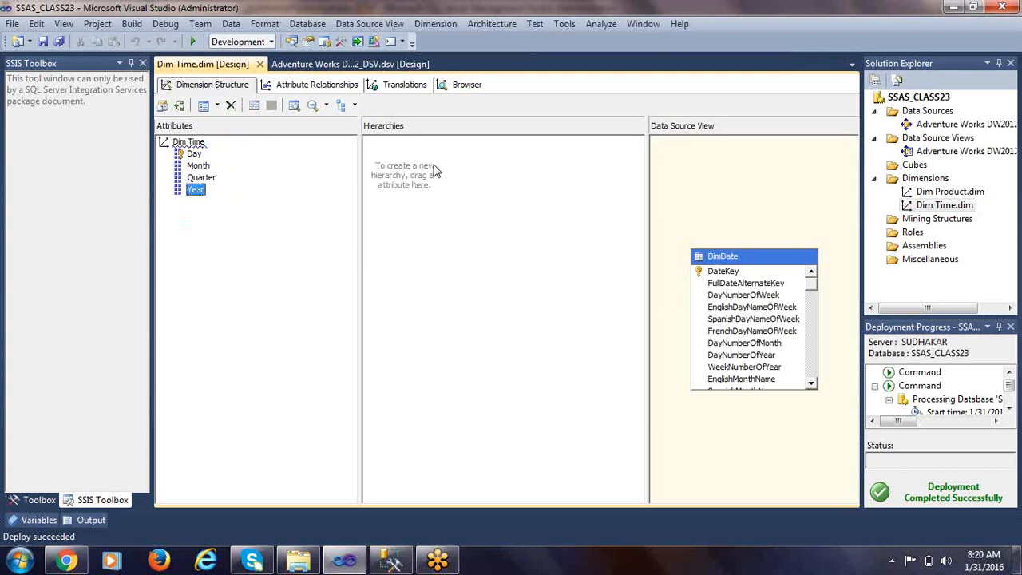
left_click_drag(434, 170, 432, 169)
left_click_drag(202, 177, 391, 183)
left_click_drag(197, 165, 393, 216)
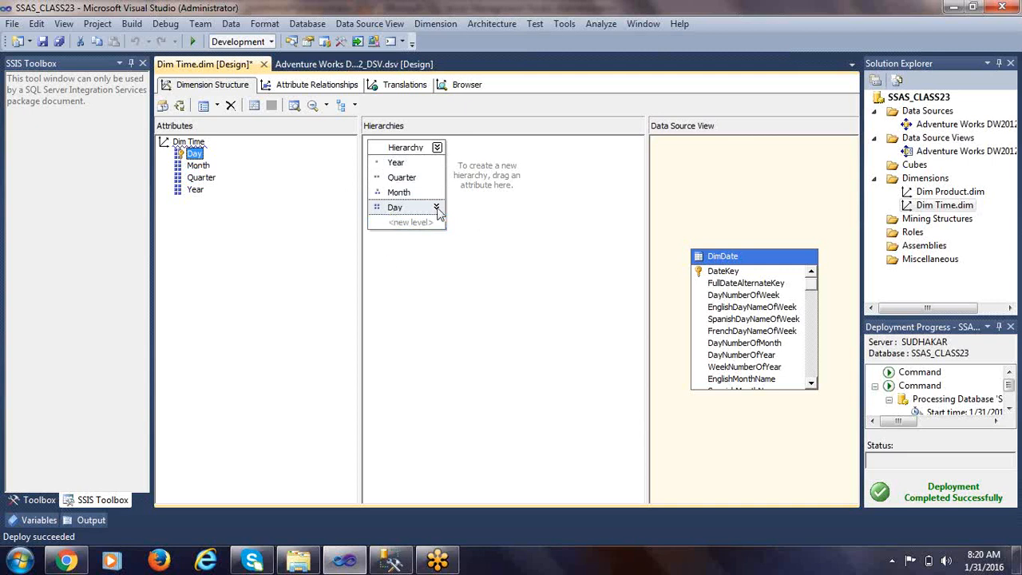
left_click(426, 214)
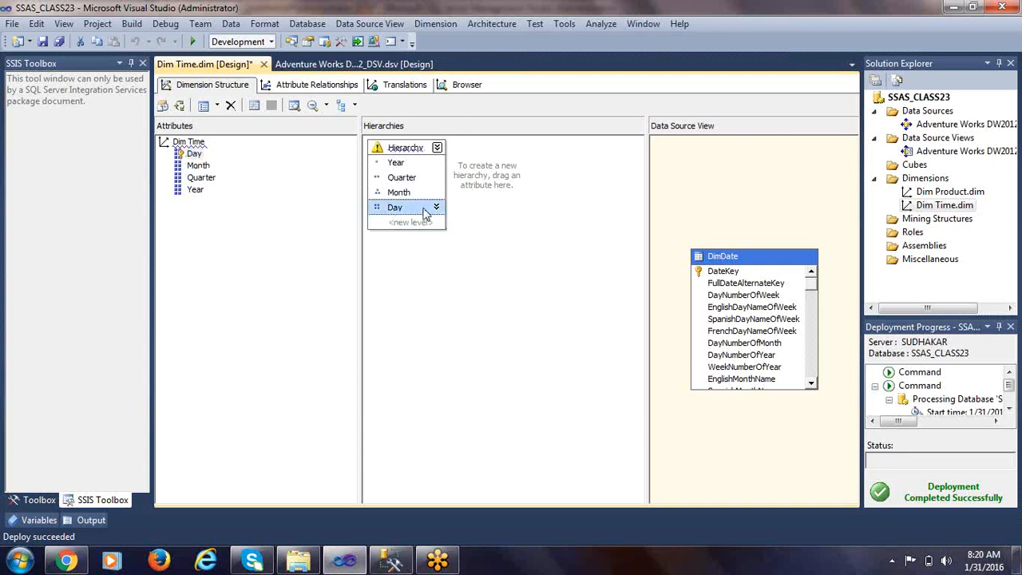
Rename the new user hierarchy as Time Hierarchy.
right_click(417, 149)
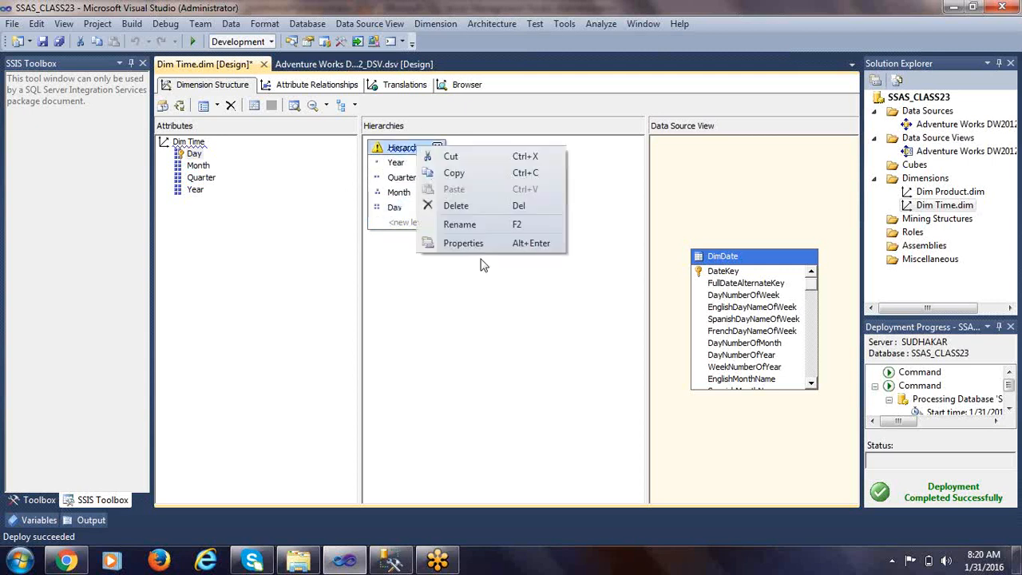
left_click(462, 224)
left_click(422, 150)
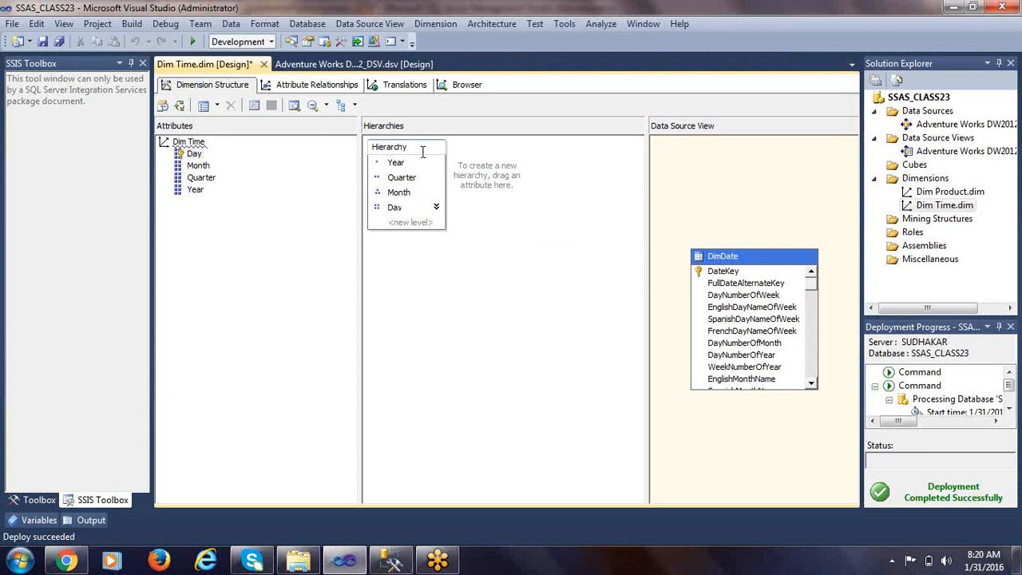
type("Time")
key("Return")
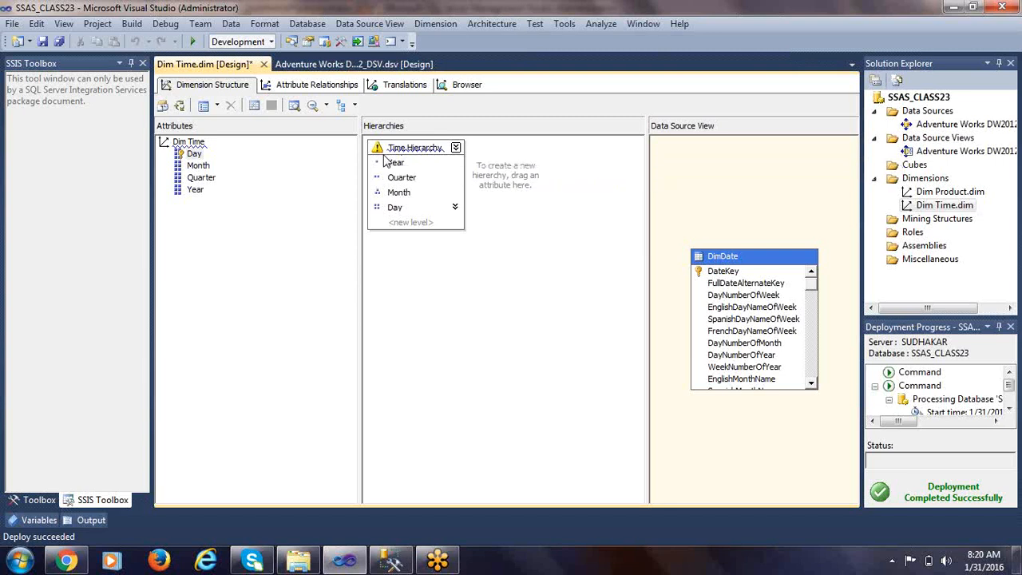
Check the warning on Time Hierarchy and examine the attribute relationships linking Day to Year, Quarter and Month.
mouse_move(383, 153)
left_click(310, 88)
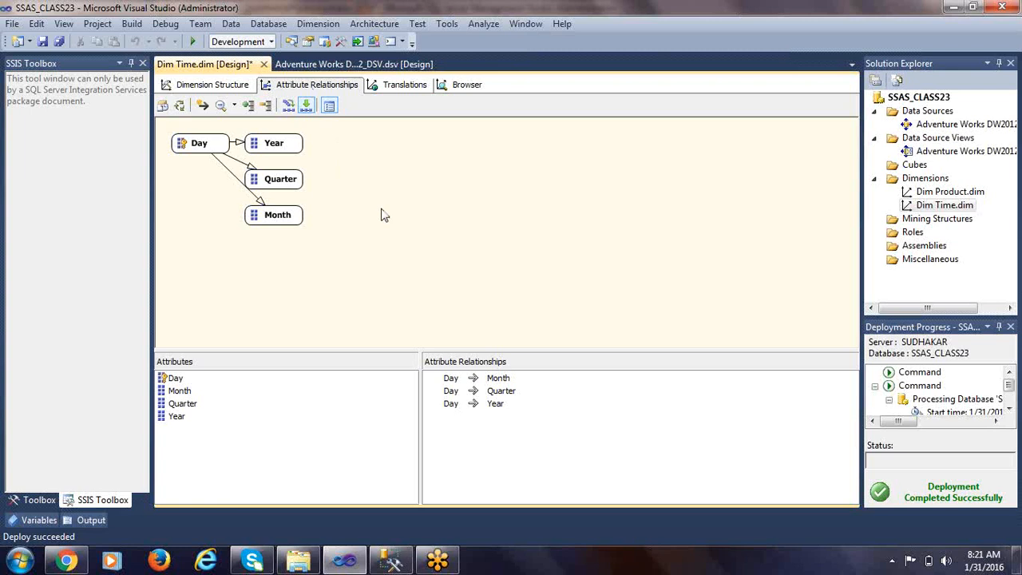
left_click(186, 151)
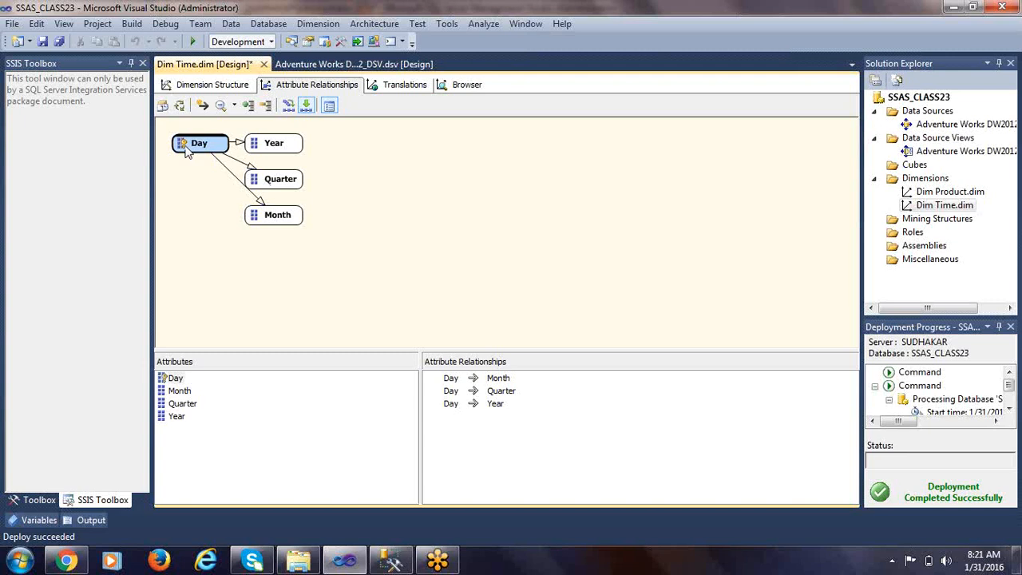
left_click(292, 146)
left_click(200, 151)
left_click(283, 186)
left_click(200, 151)
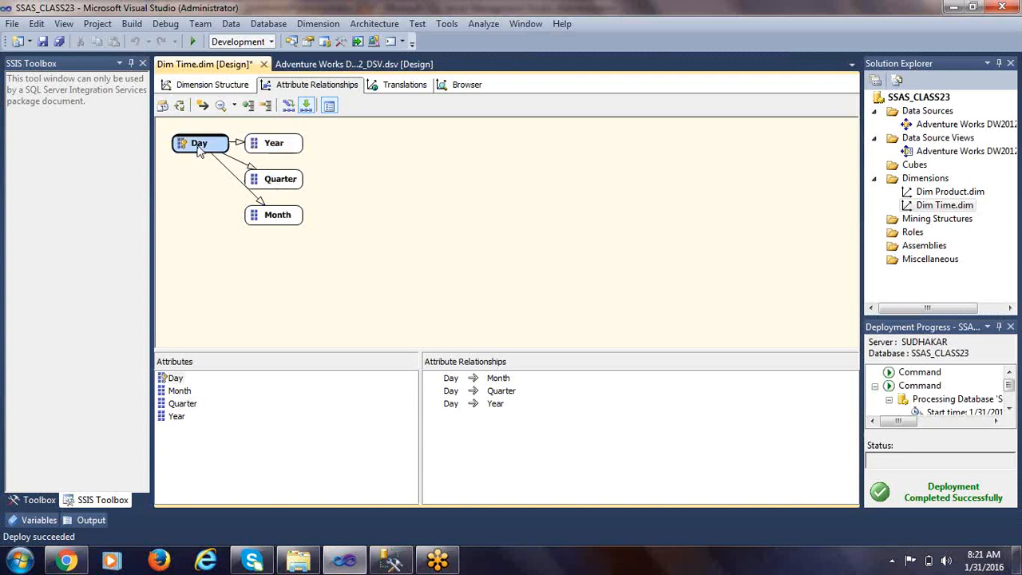
left_click(277, 221)
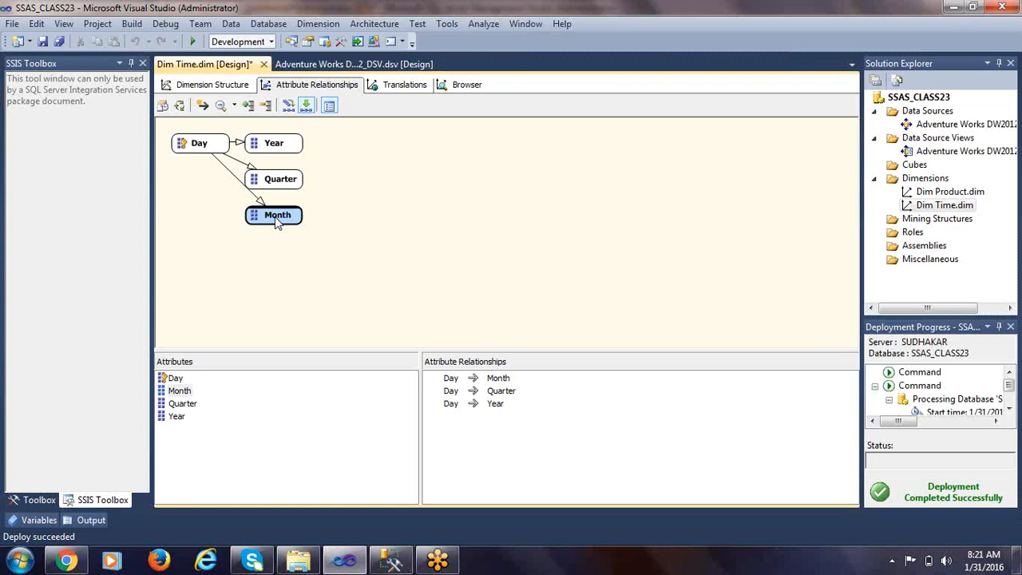
left_click(225, 150)
left_click(275, 149)
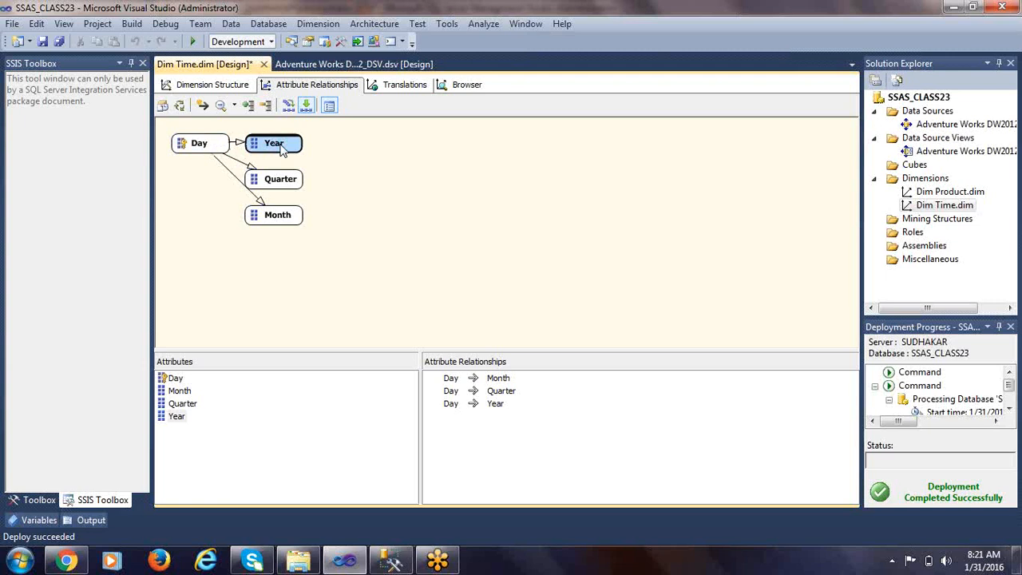
left_click(198, 153)
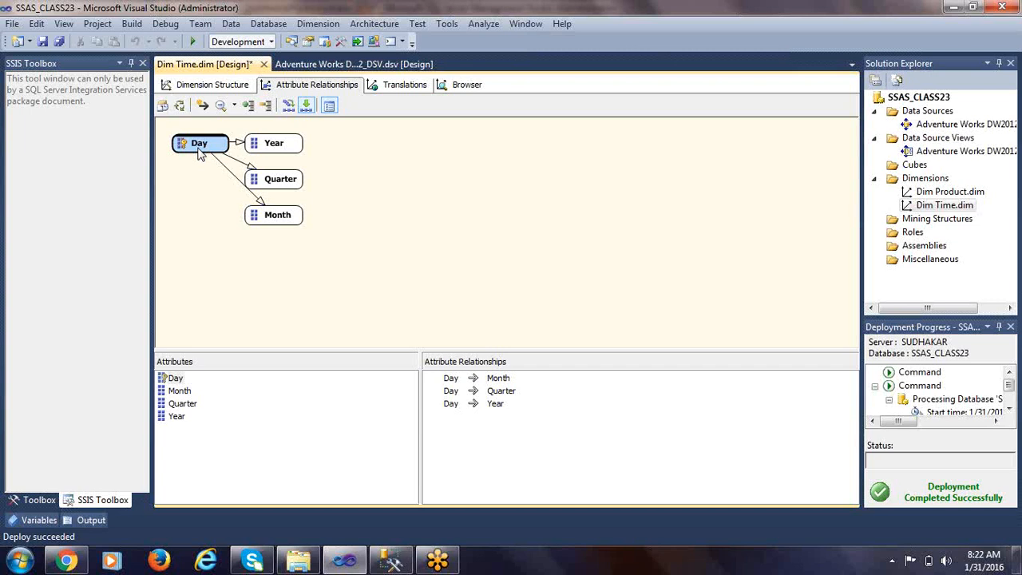
left_click(276, 189)
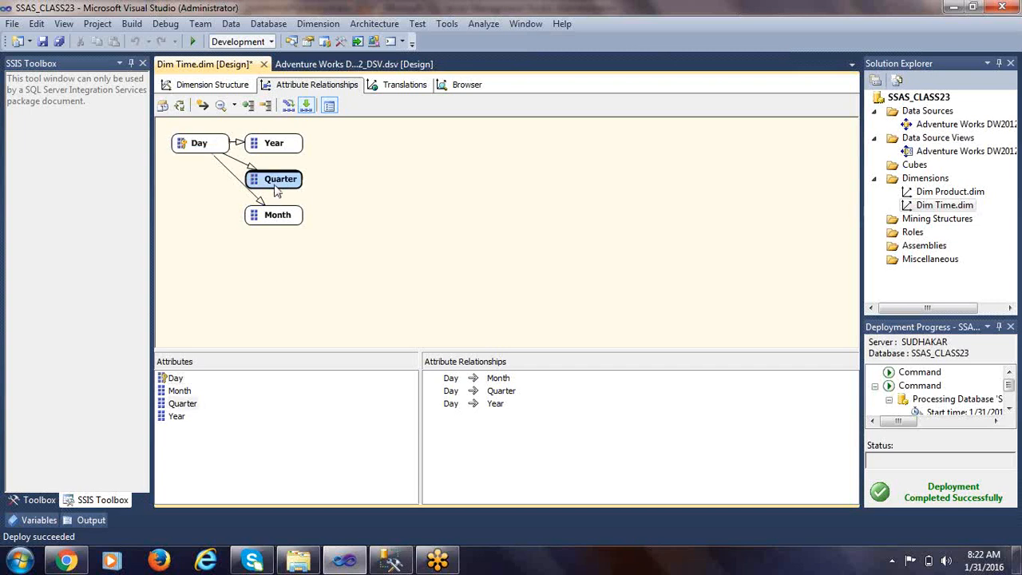
left_click(197, 149)
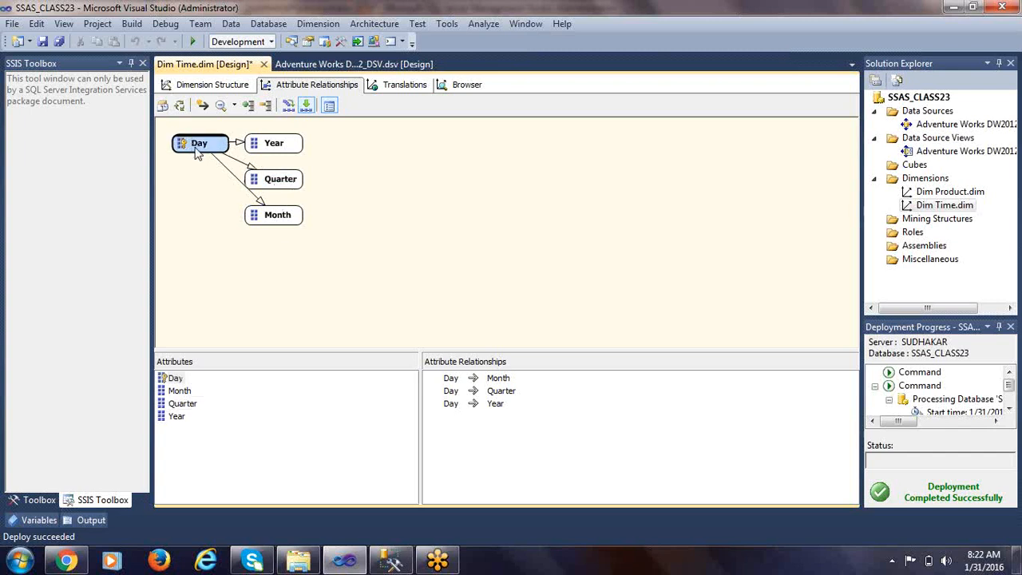
left_click(285, 215)
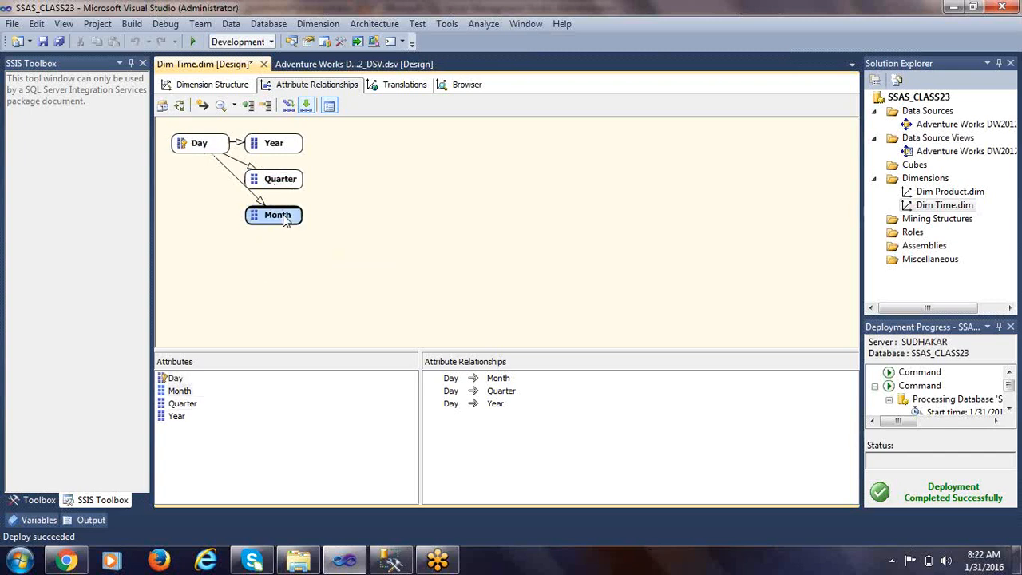
left_click(220, 148)
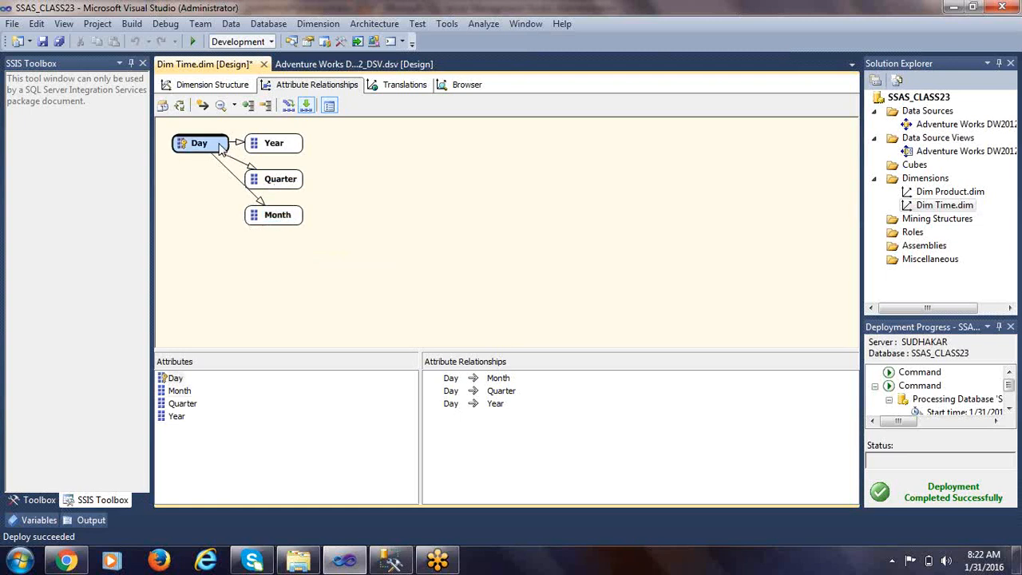
left_click(276, 152)
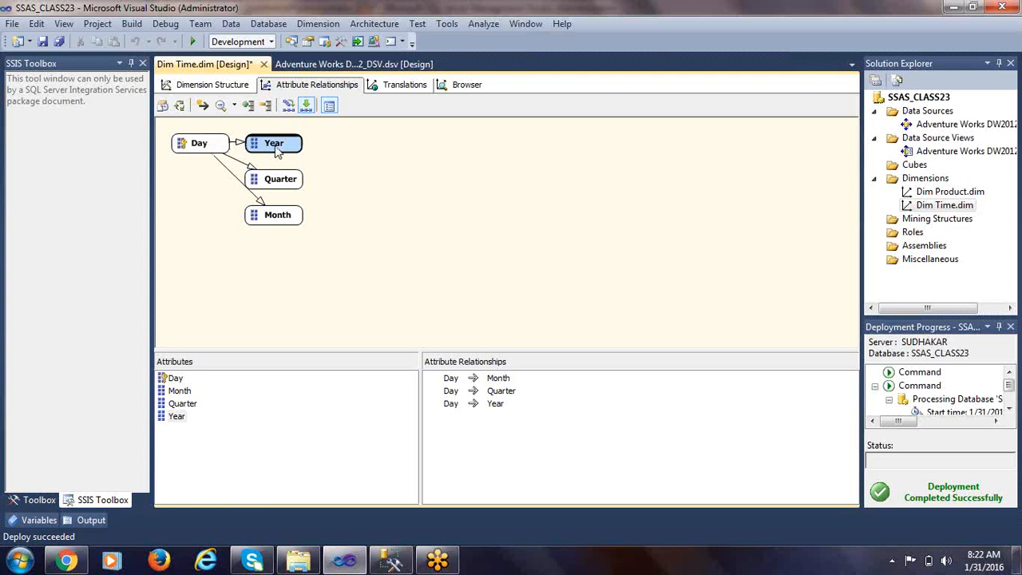
left_click(286, 185)
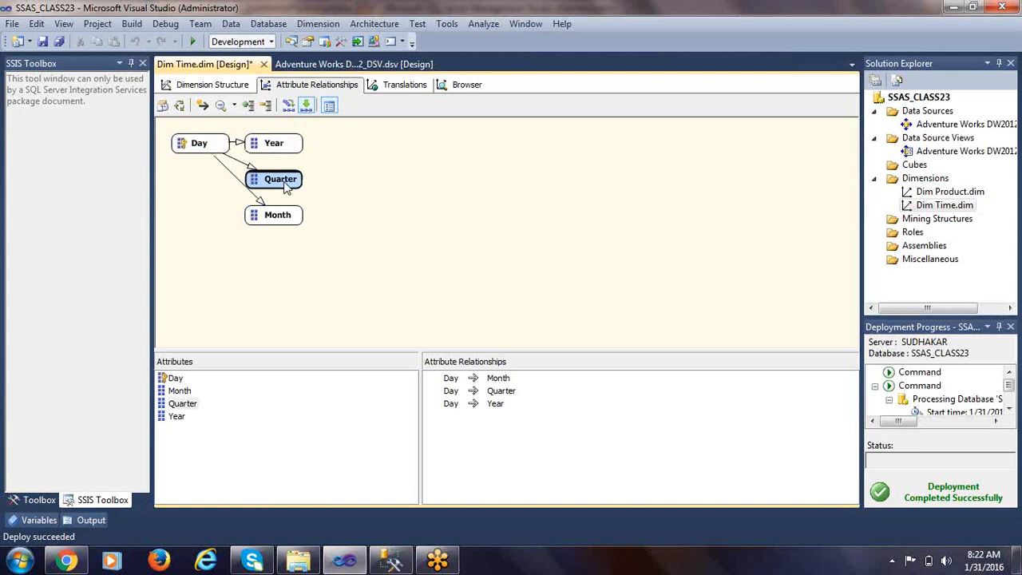
left_click(207, 148)
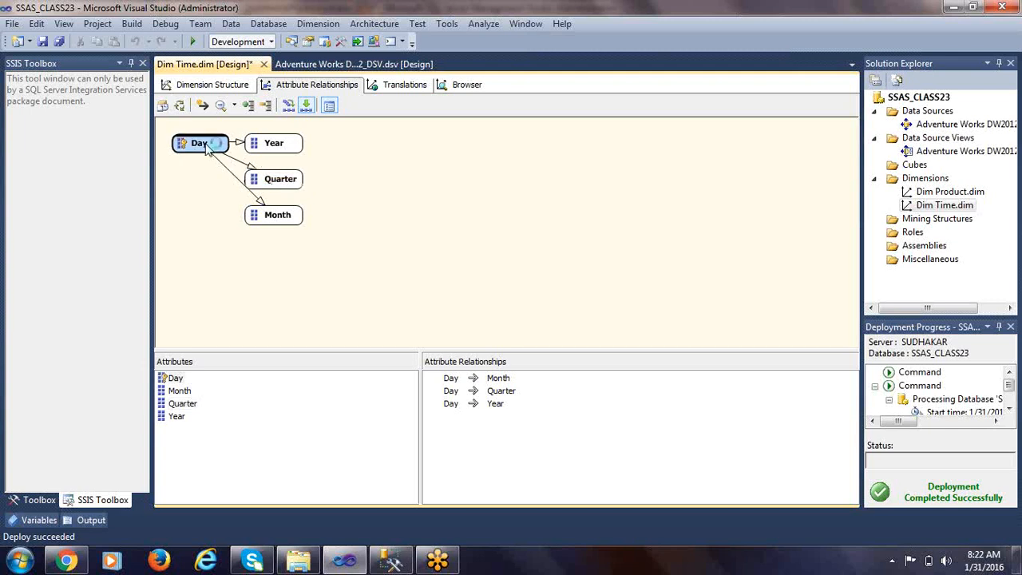
left_click(285, 181)
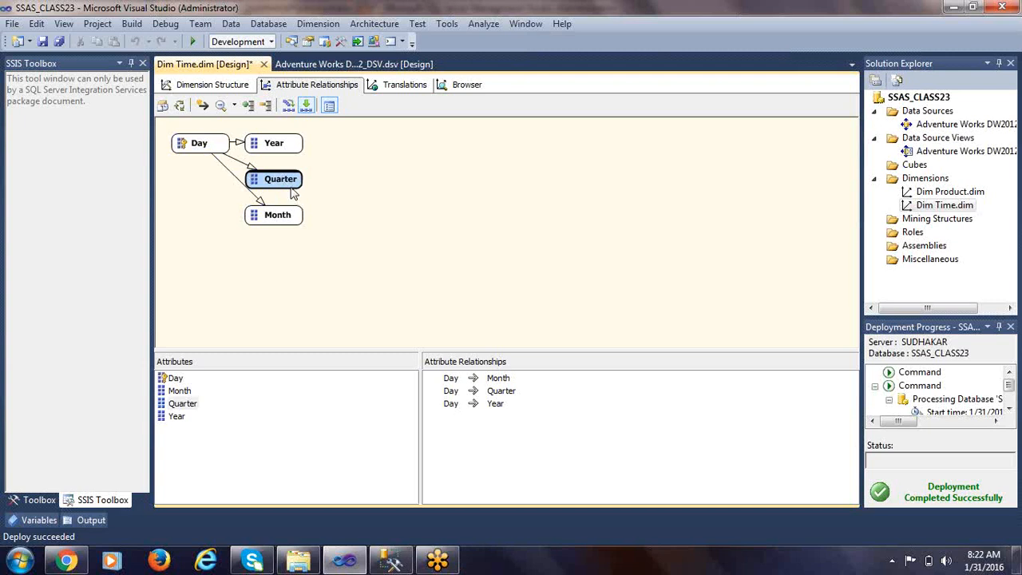
left_click(286, 216)
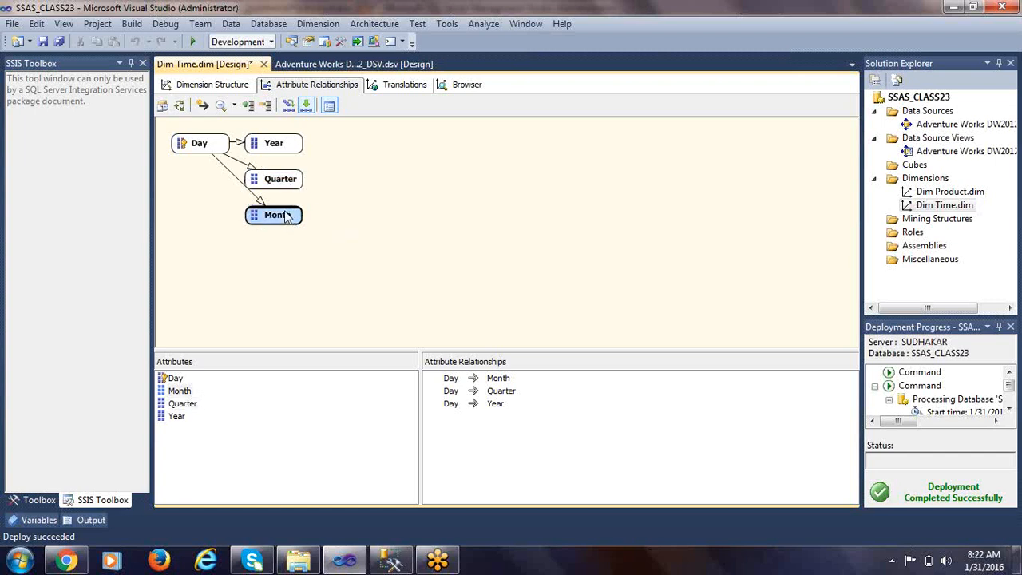
left_click(200, 150)
left_click(286, 222)
left_click(274, 151)
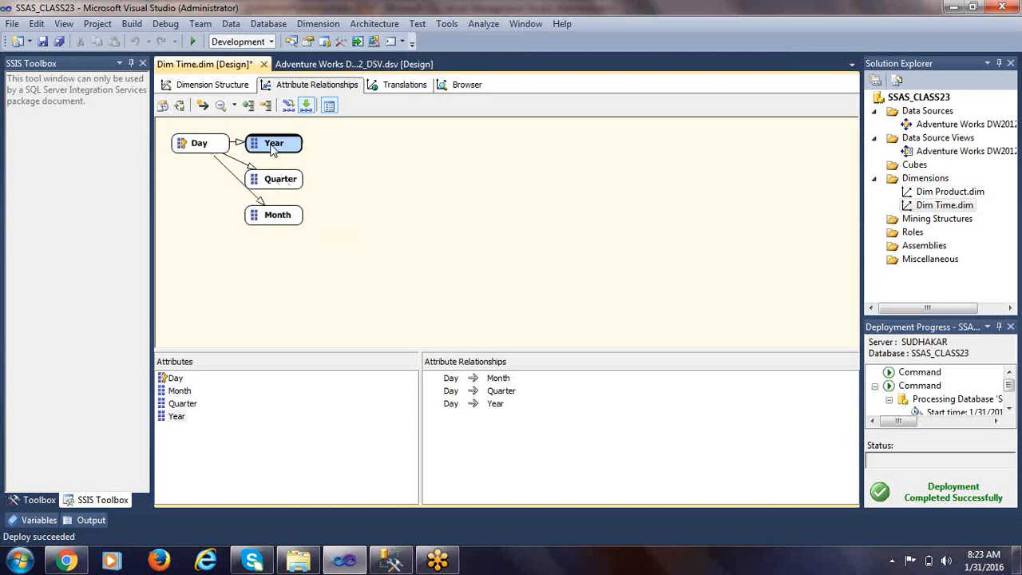
left_click(223, 149)
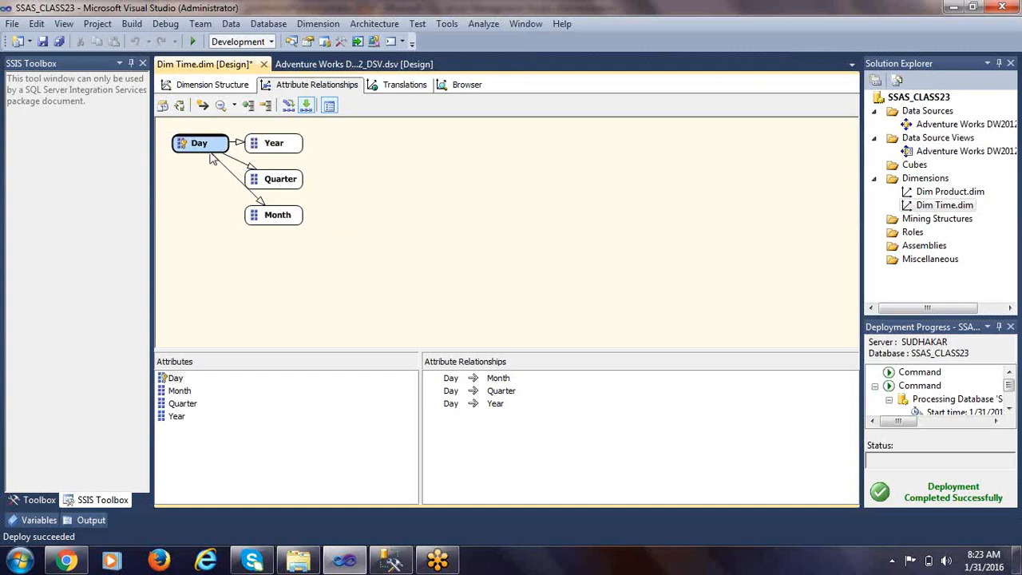
right_click(214, 145)
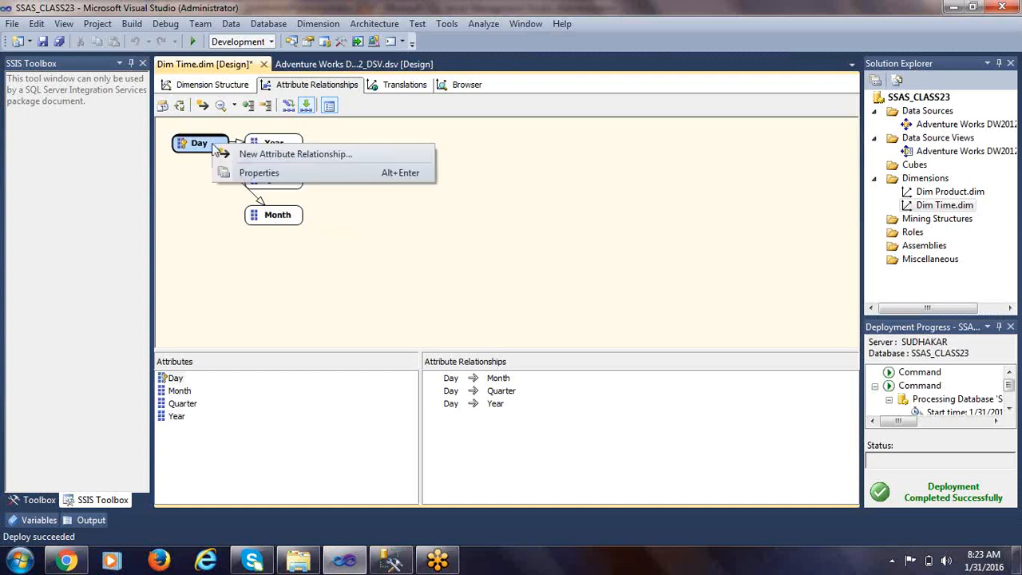
left_click(269, 142)
left_click(212, 149)
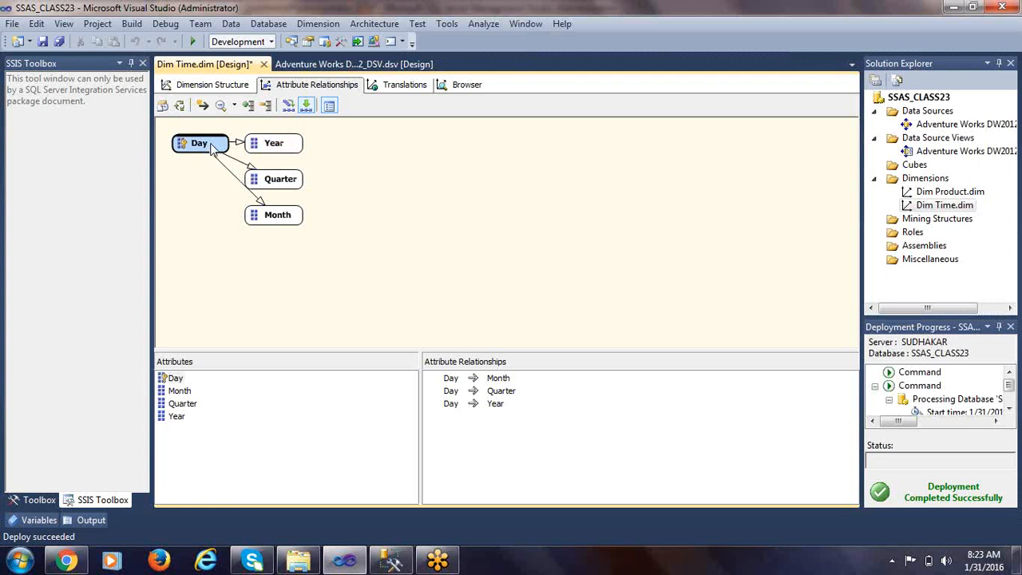
Create an attribute relationship with Month as the source attribute and Quarter as the related attribute.
left_click(274, 220)
left_click(277, 185)
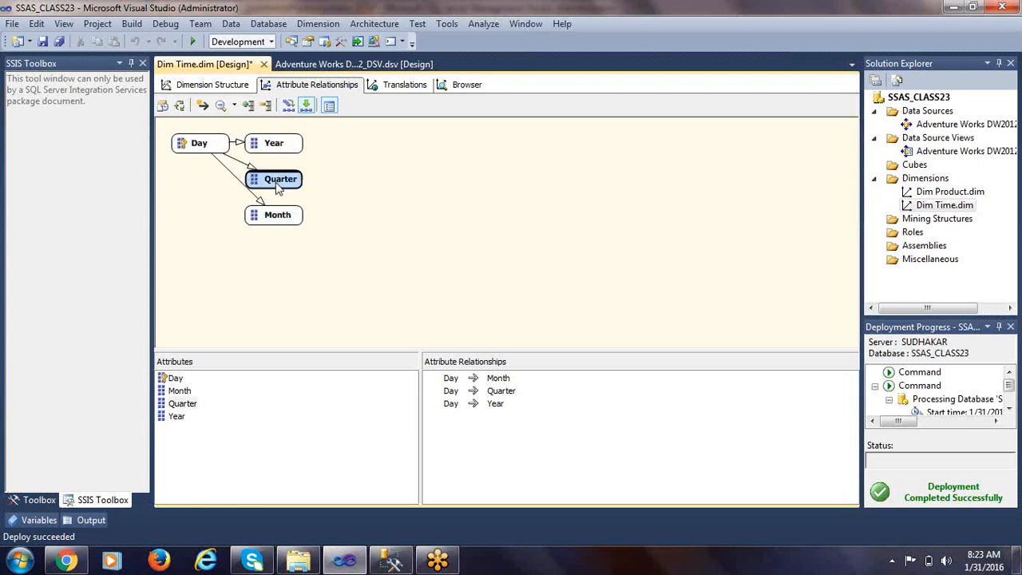
left_click(275, 145)
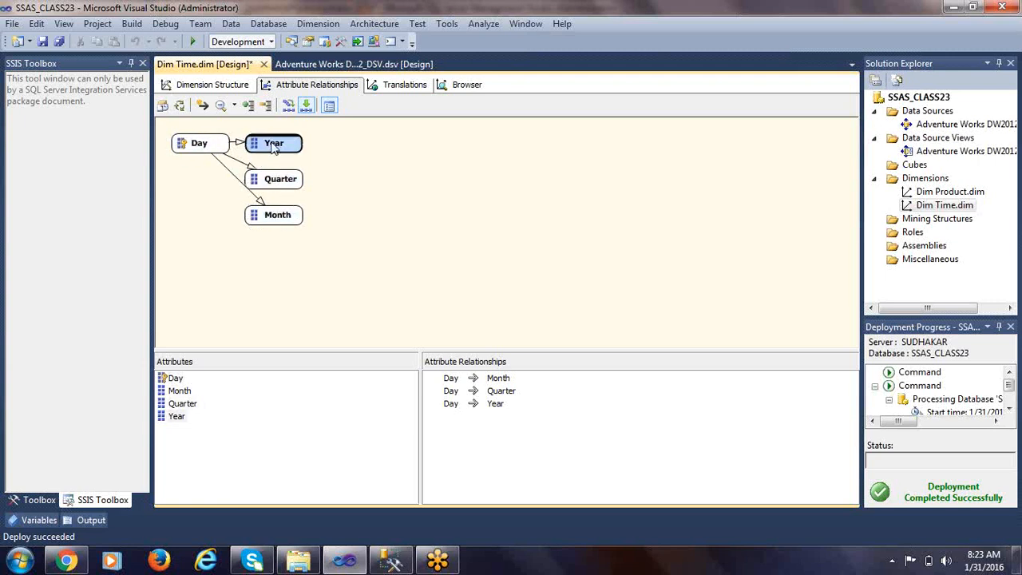
left_click(281, 219)
right_click(282, 217)
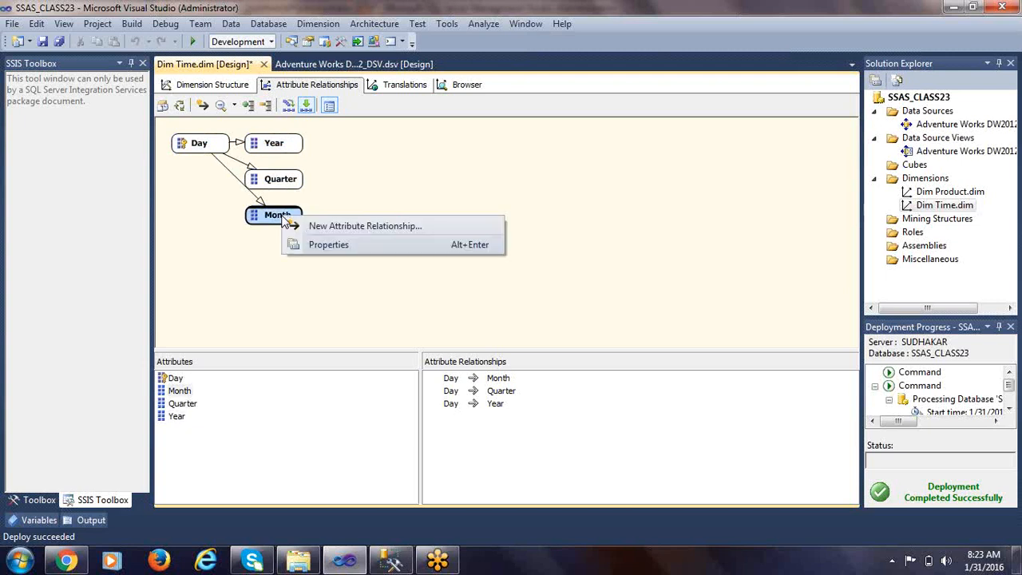
left_click(338, 228)
left_click_drag(486, 136, 631, 133)
left_click(707, 200)
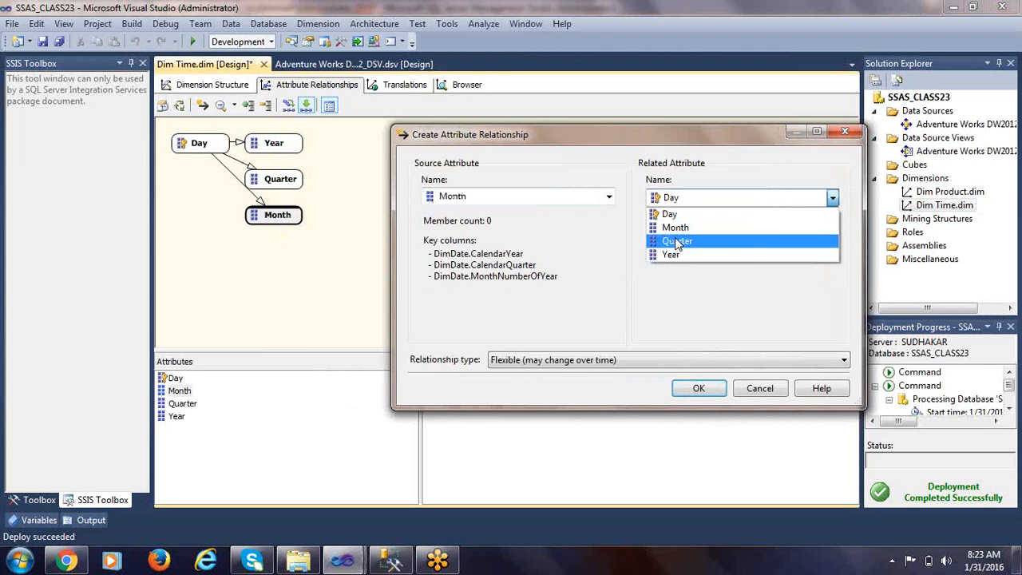
left_click(677, 238)
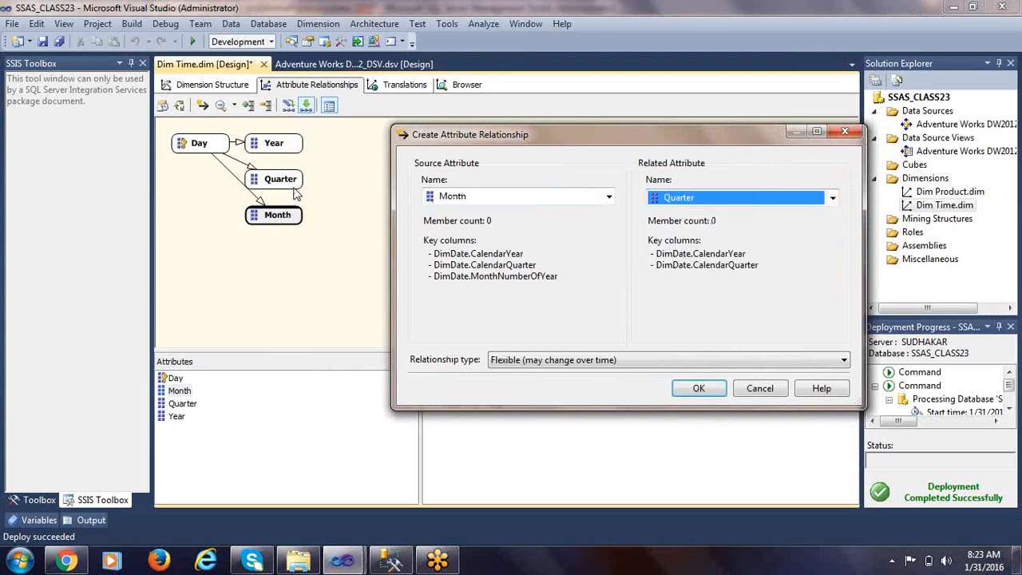
left_click(703, 389)
Create an attribute relationship with Quarter as the source attribute and Year as the related attribute.
left_click(348, 182)
left_click(285, 150)
left_click(359, 183)
right_click(361, 184)
left_click(461, 191)
left_click(660, 204)
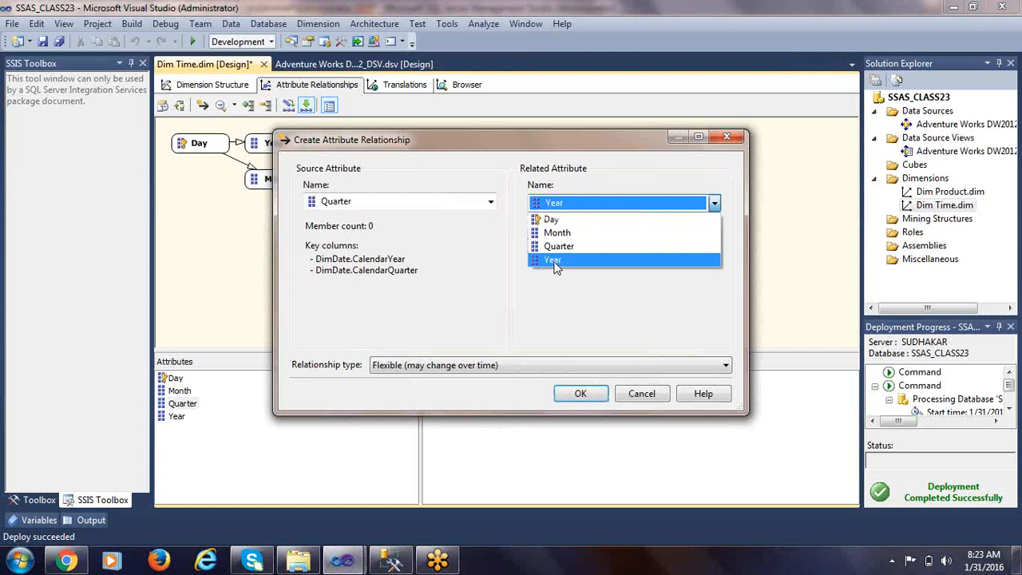
left_click(554, 262)
left_click(581, 393)
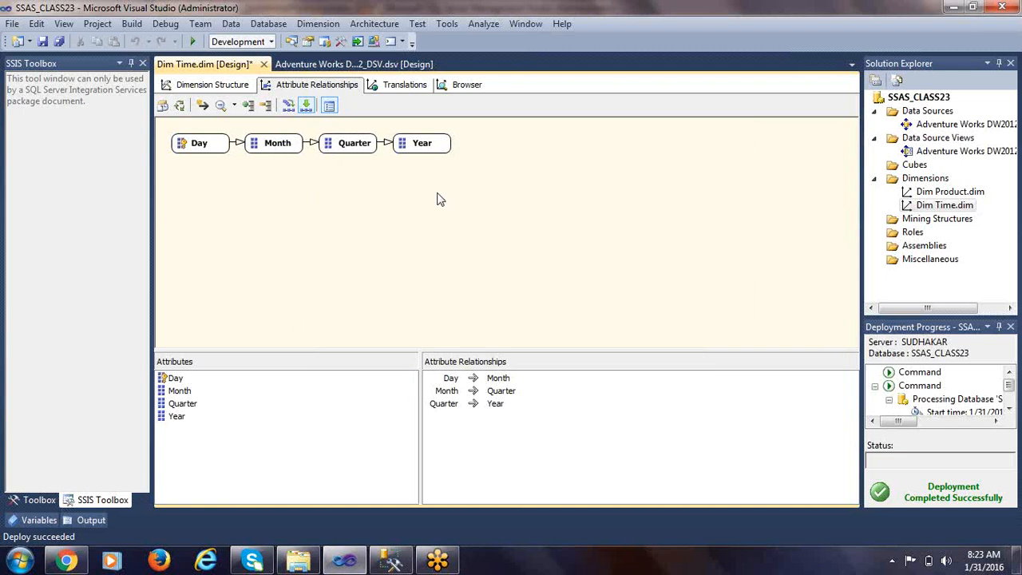
Review the attribute relationship chain from Day through Month and Quarter to Year.
left_click(409, 150)
left_click(177, 151)
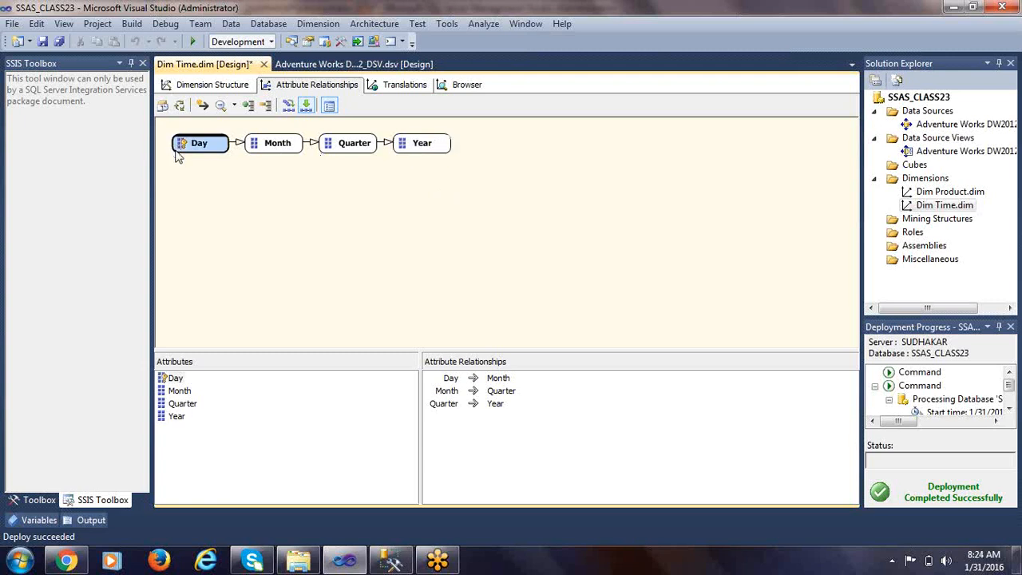
left_click(342, 155)
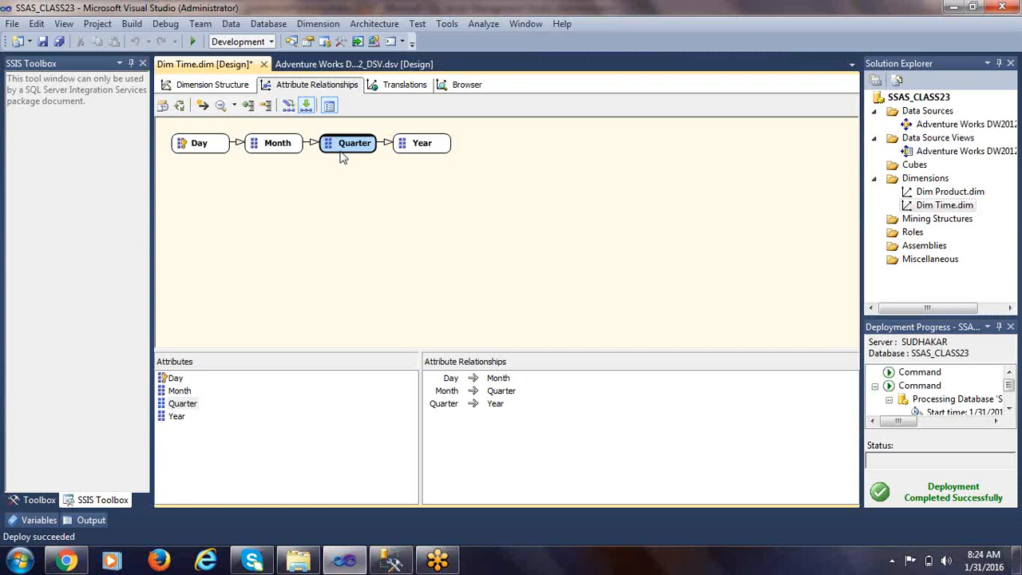
left_click(209, 147)
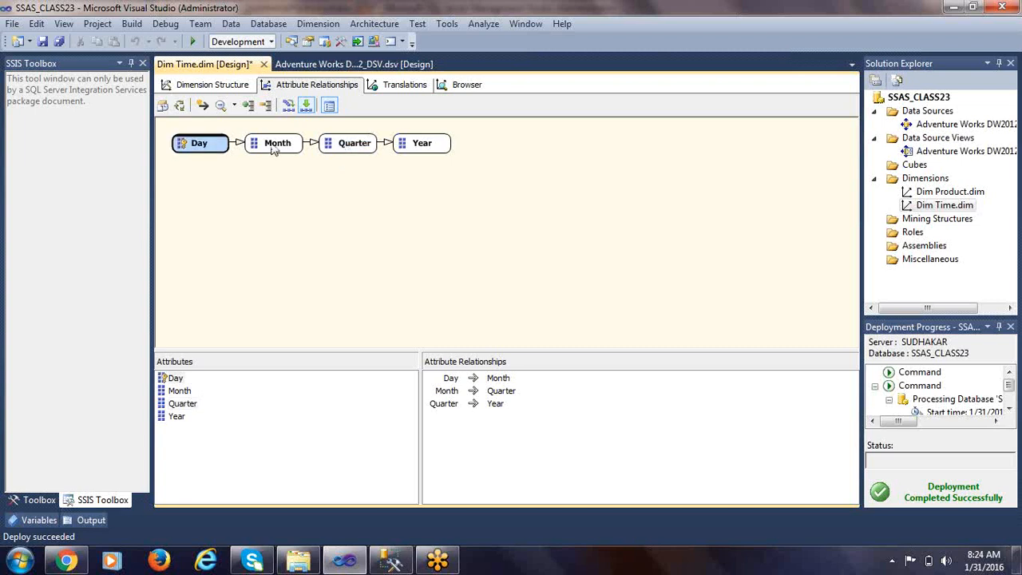
left_click(274, 151)
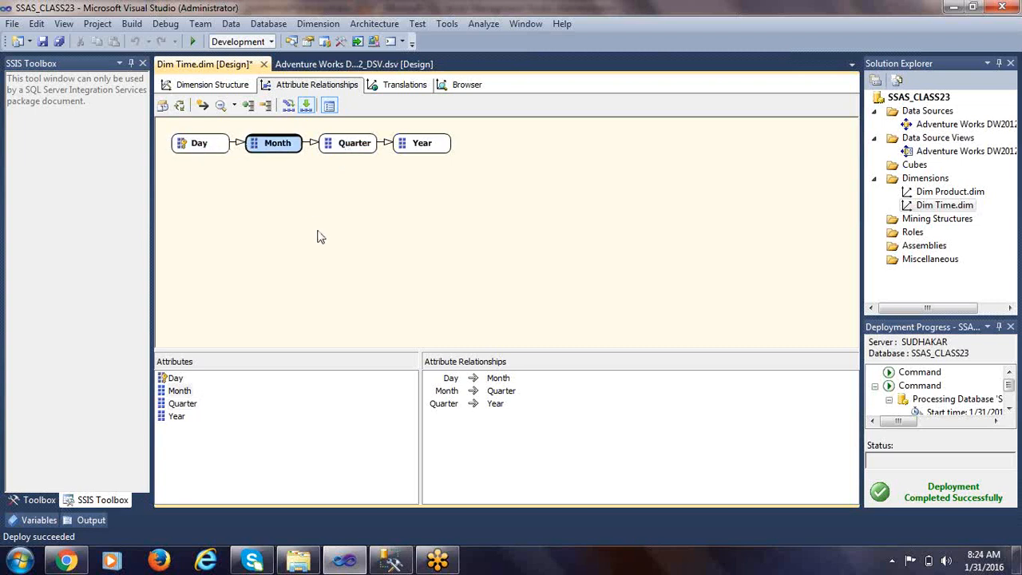
left_click(328, 204)
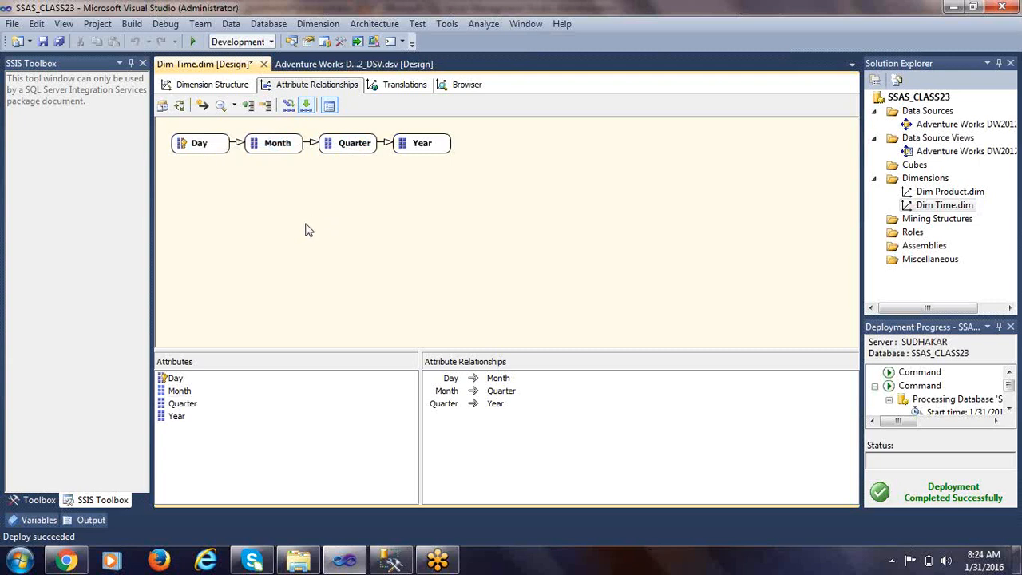
Check Time Hierarchy in the dimension structure and deploy the SSAS_CLASS23 project.
left_click(234, 88)
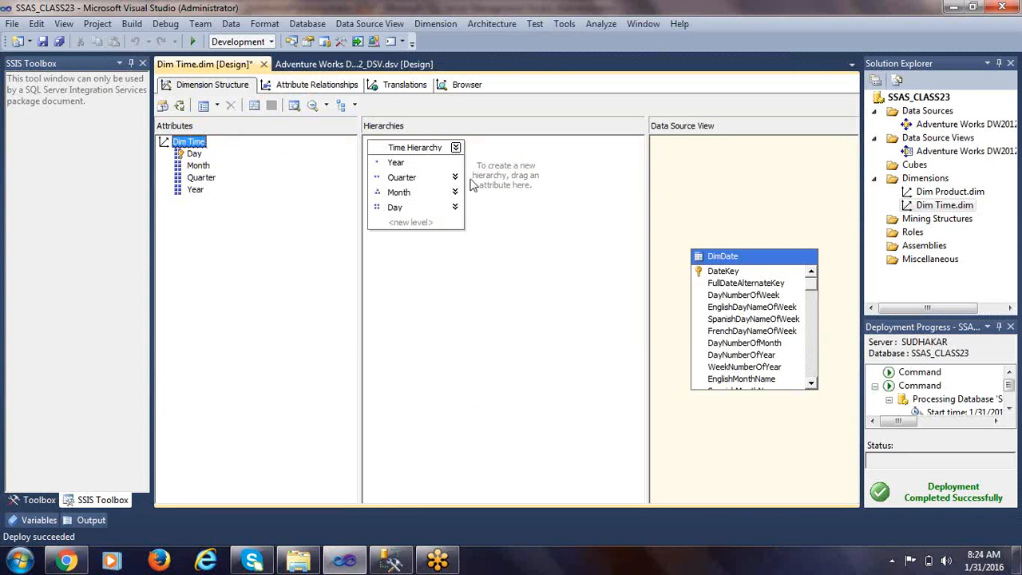
right_click(909, 100)
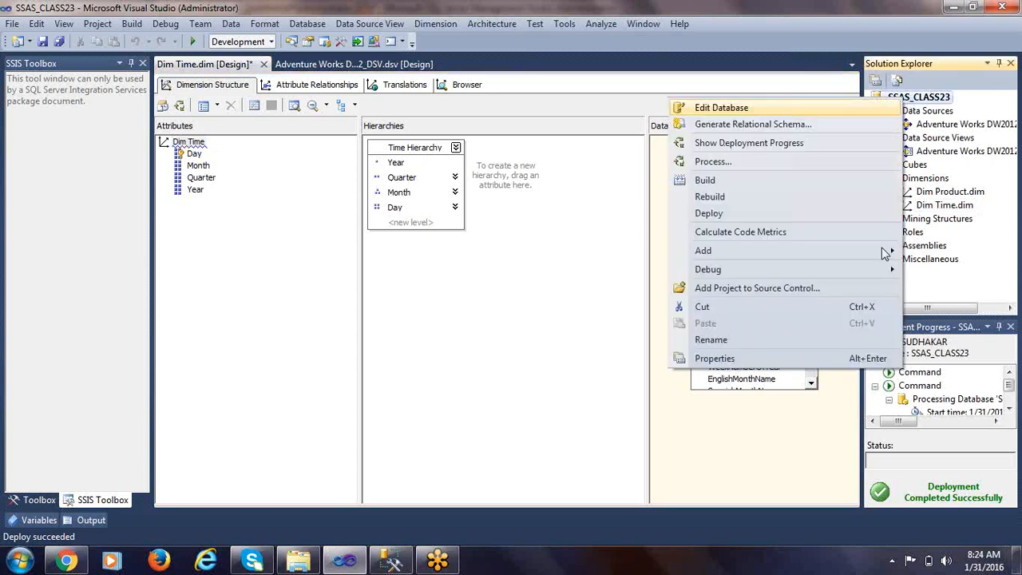
left_click(721, 214)
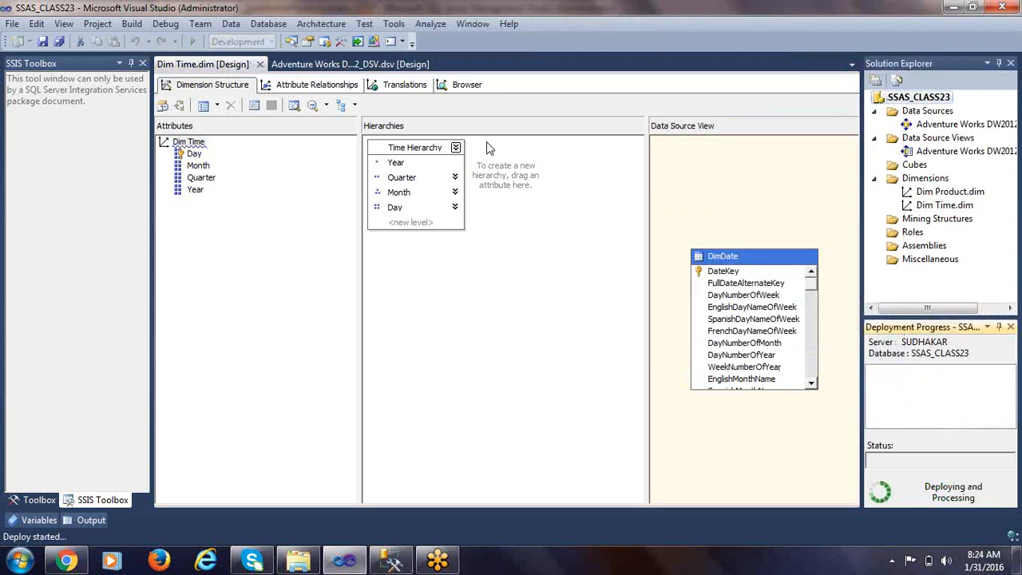
Reconnect the Dim Time dimension browser to the server and show Time Hierarchy.
left_click(463, 85)
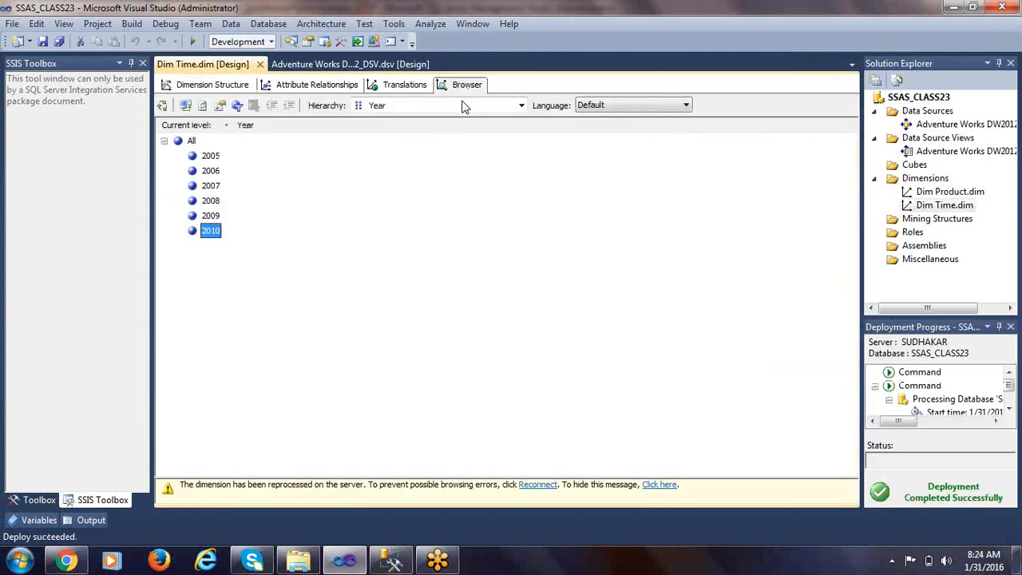
left_click(392, 106)
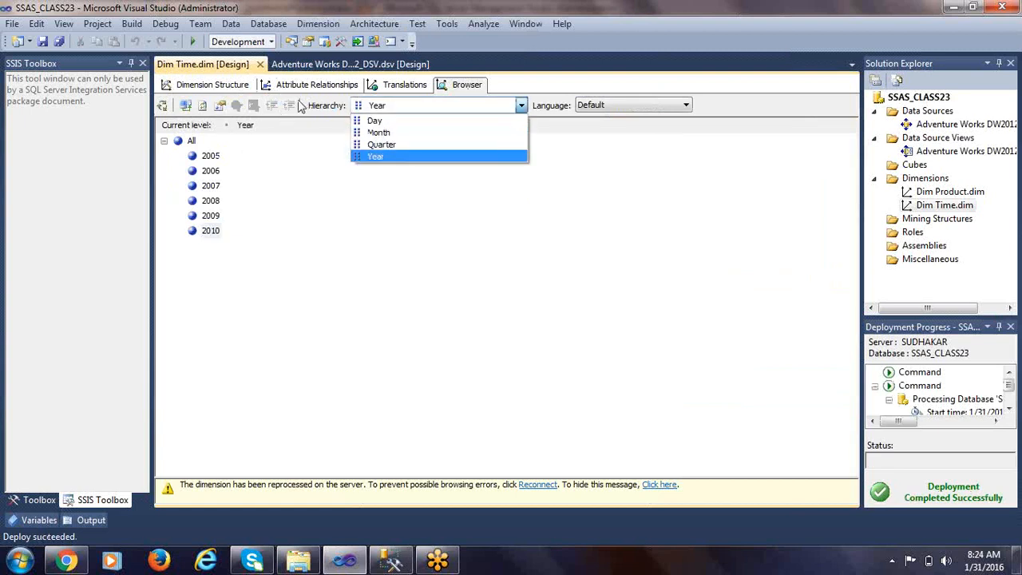
left_click(379, 202)
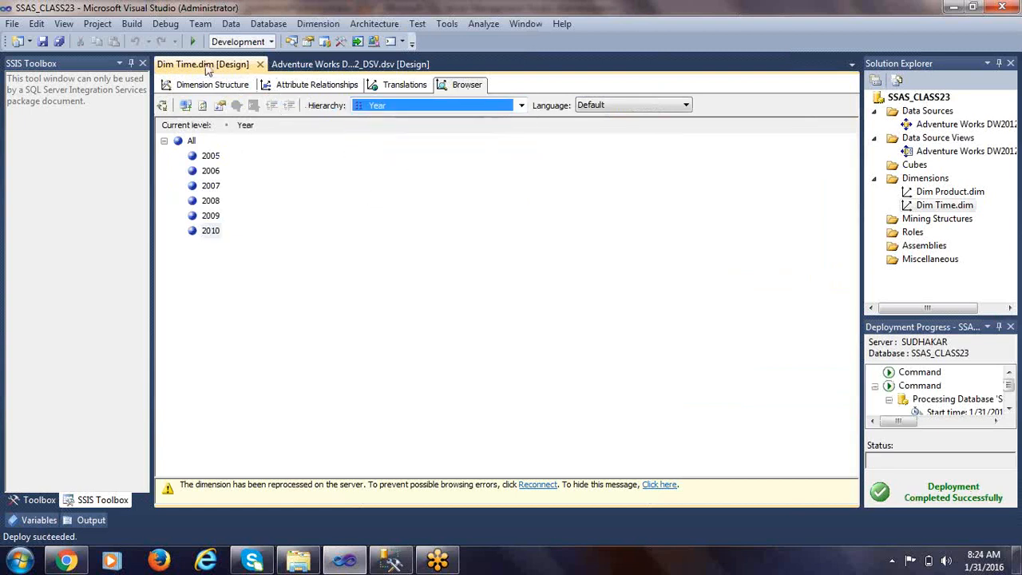
left_click(186, 105)
left_click(389, 106)
left_click(377, 121)
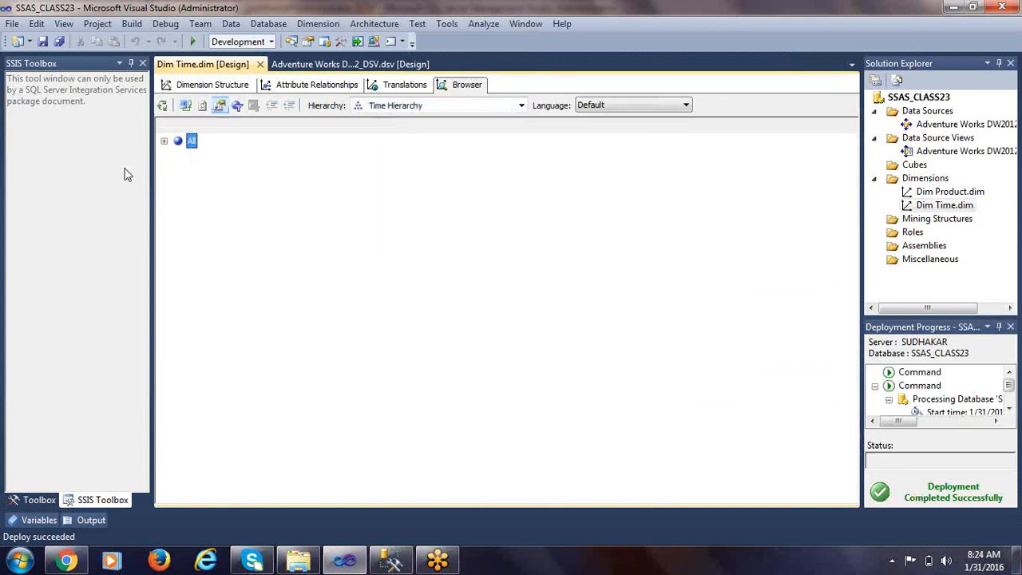
Expand the All member and the year 2005, and browse the quarter members of 2005.
left_click(163, 141)
key("Down")
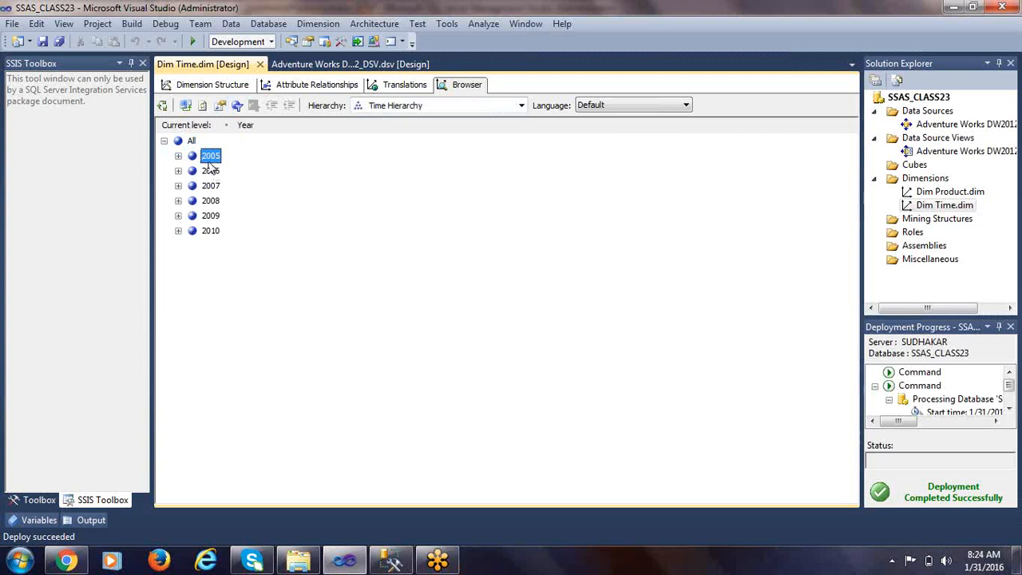
left_click(179, 156)
left_click(218, 171)
key("Down")
key("Down")
key("Down")
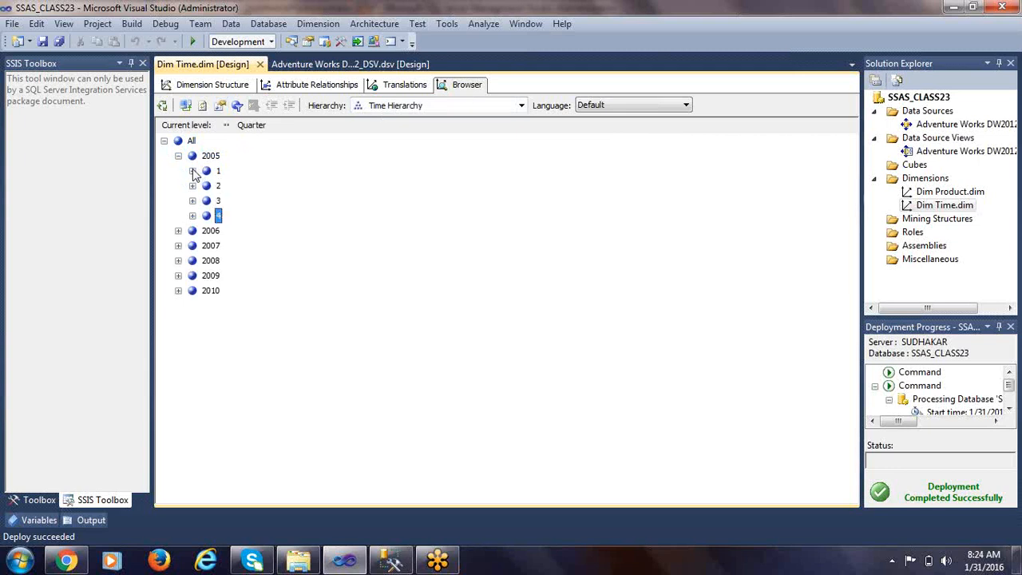
Drill into quarter 1 of 2005 and its first month to inspect the day members, and collapse both levels again.
left_click(192, 171)
left_click(231, 185)
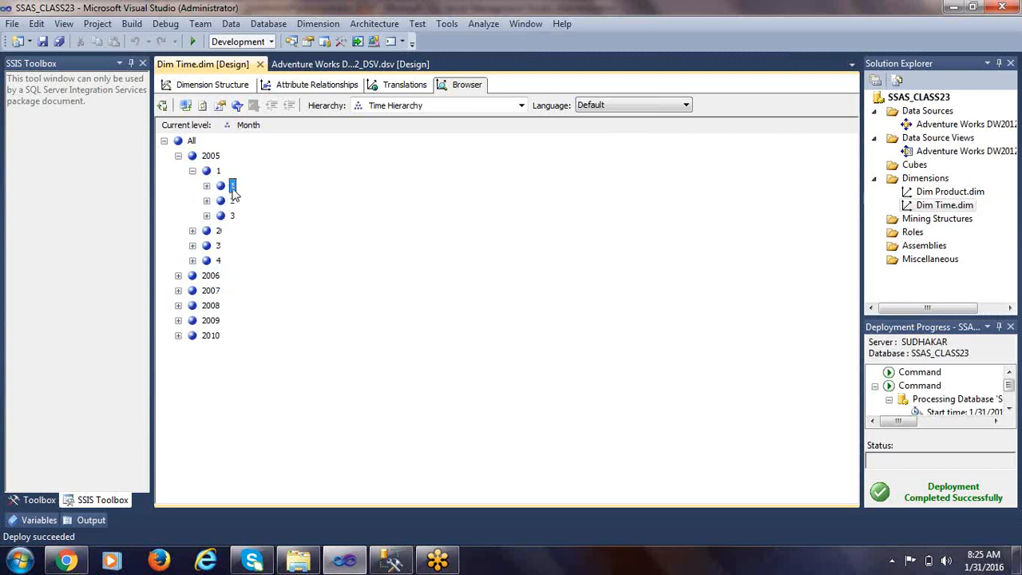
left_click(234, 215)
left_click(207, 185)
left_click(272, 185)
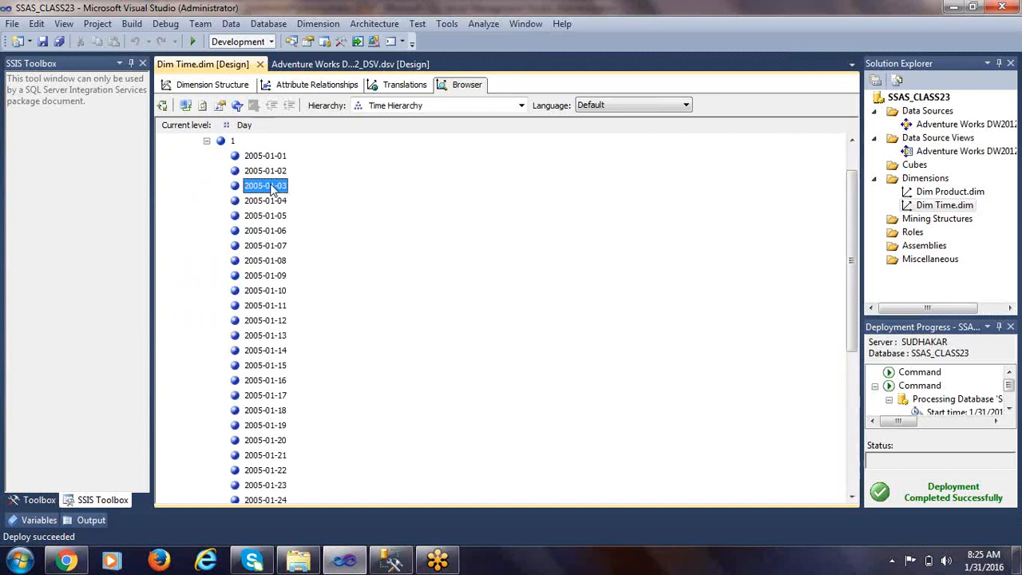
left_click(272, 215)
scroll(249, 175, "up", 1)
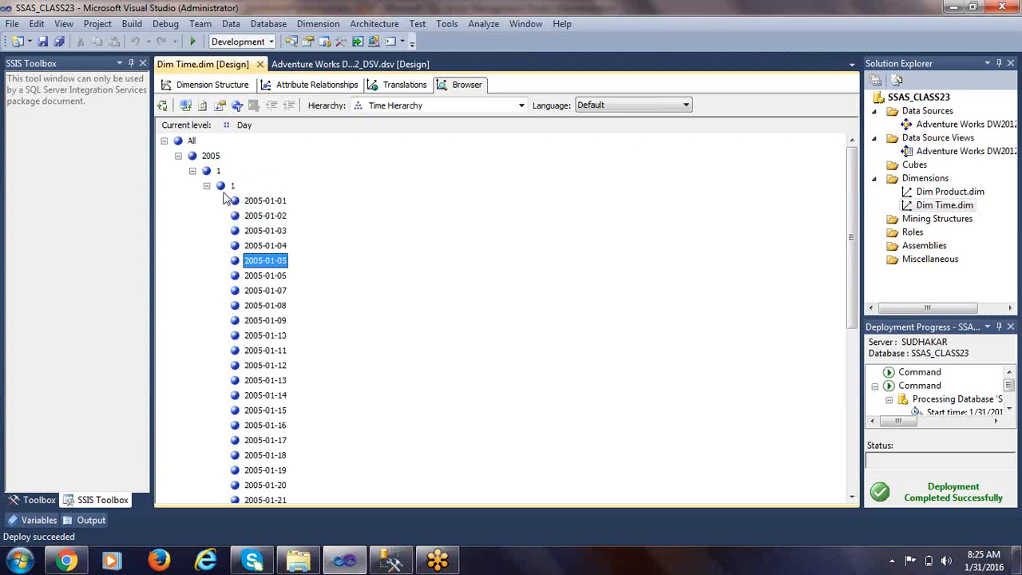
left_click(207, 186)
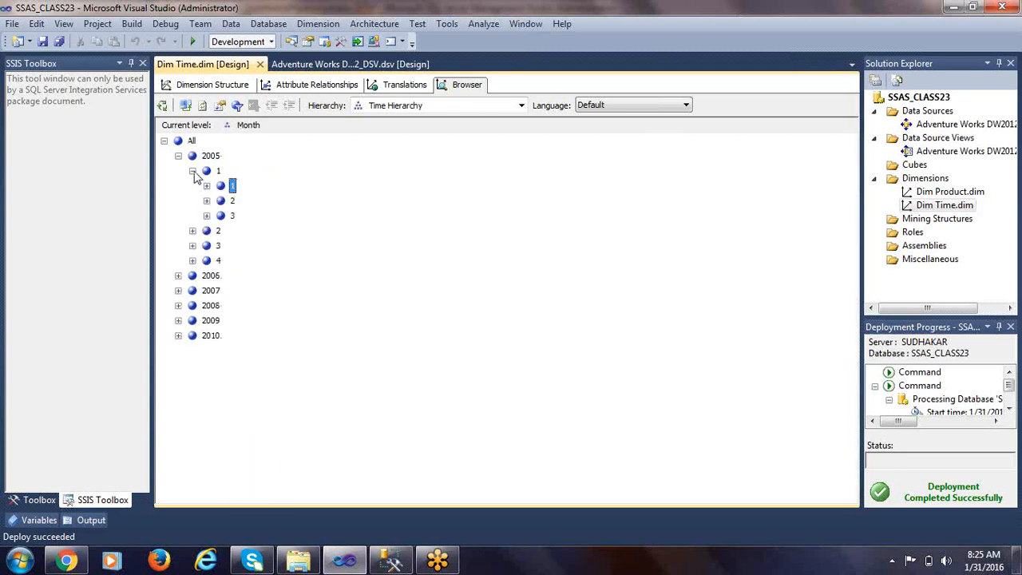
left_click(193, 171)
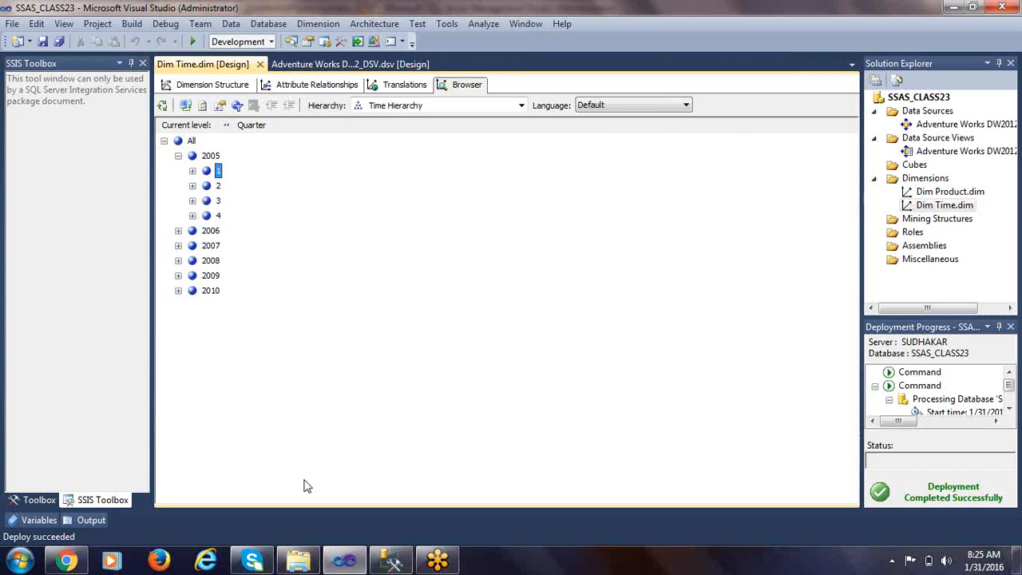
Open Notepad and write the sample member labels 2005-QTR-1 and, below a blank line, 2005-JANUARY.
left_click(20, 561)
left_click(56, 214)
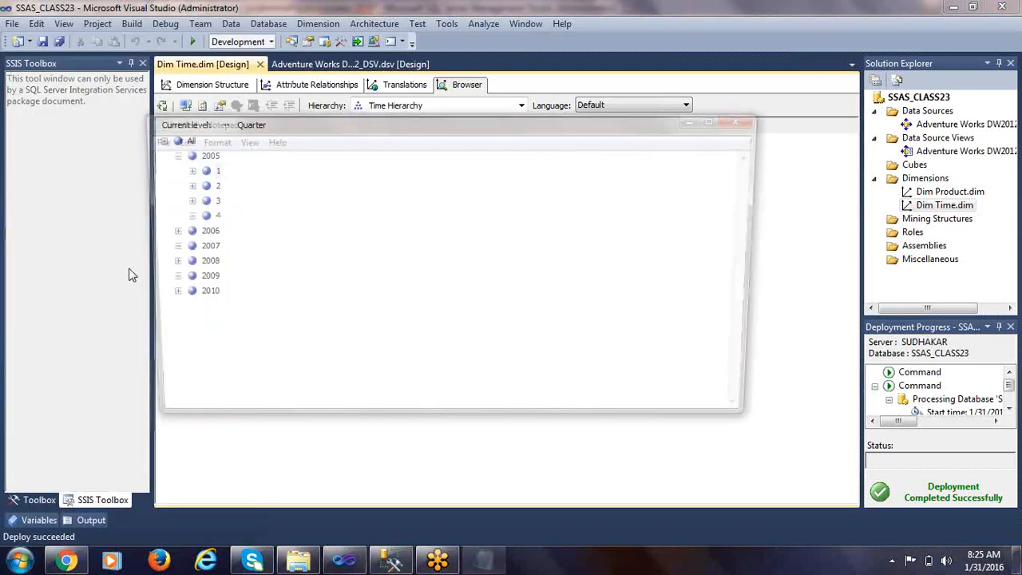
type("QTR-1")
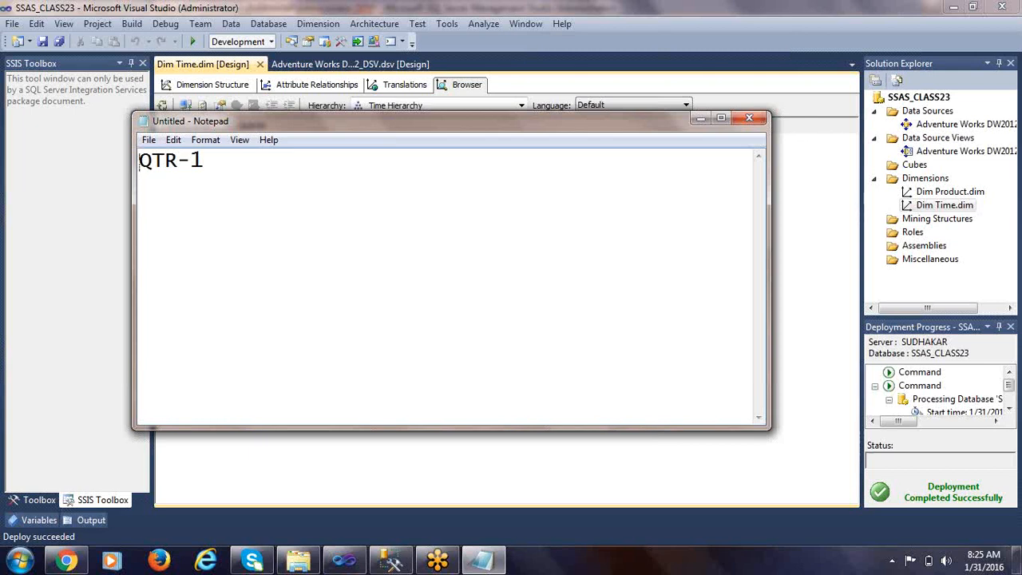
type("200")
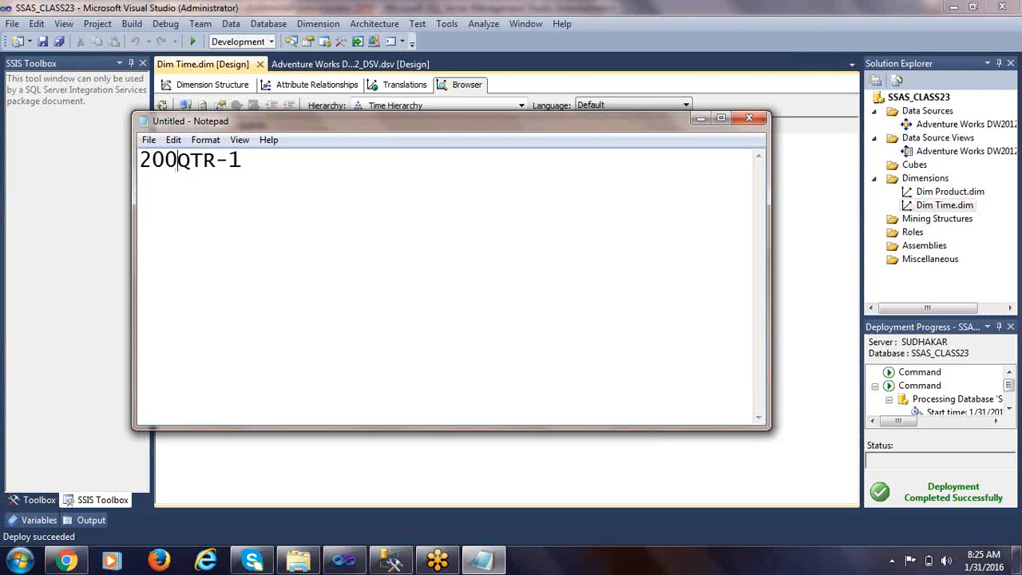
type("5-")
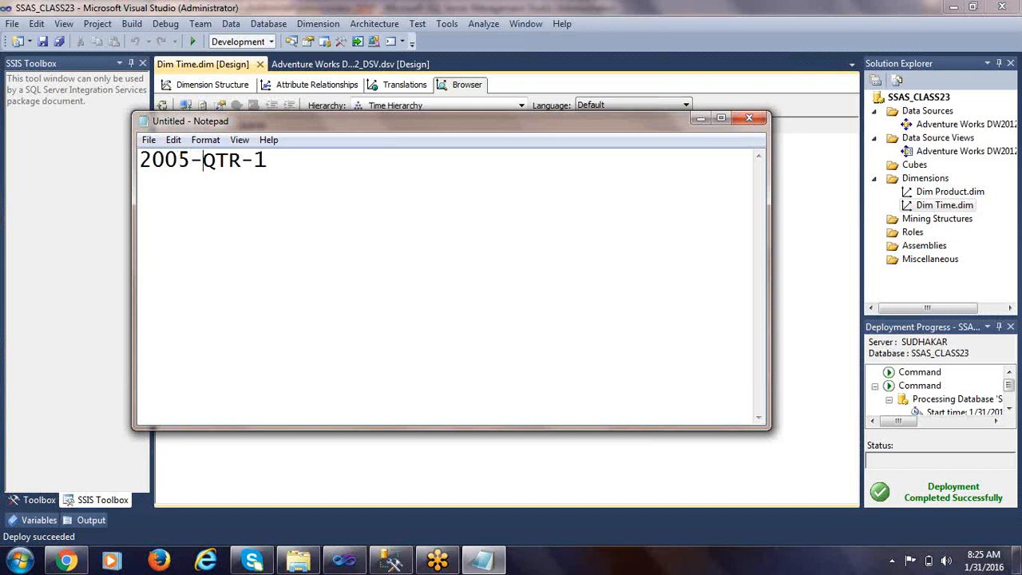
left_click(254, 164)
key("Return")
type("2005")
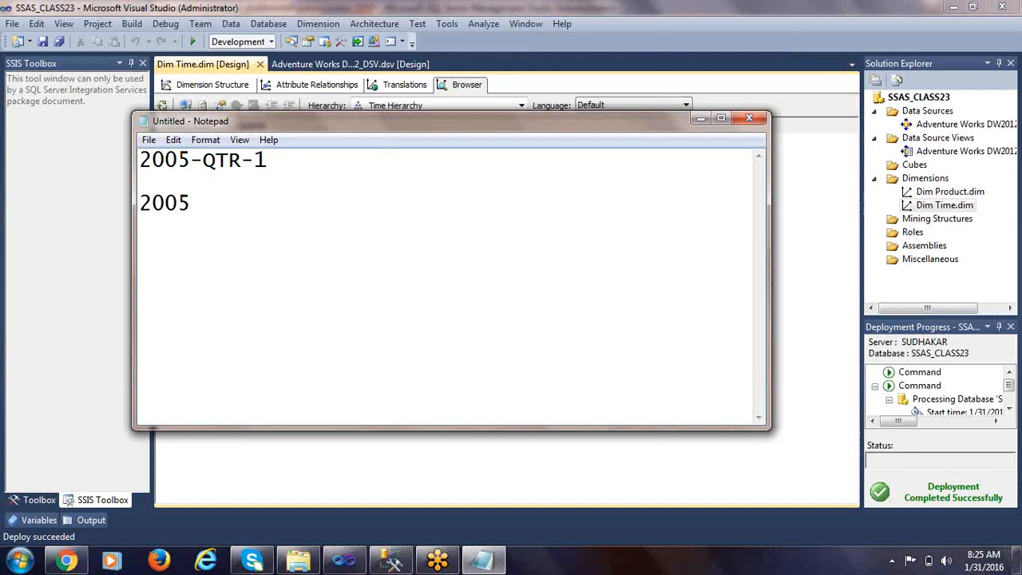
type("-JANUARY")
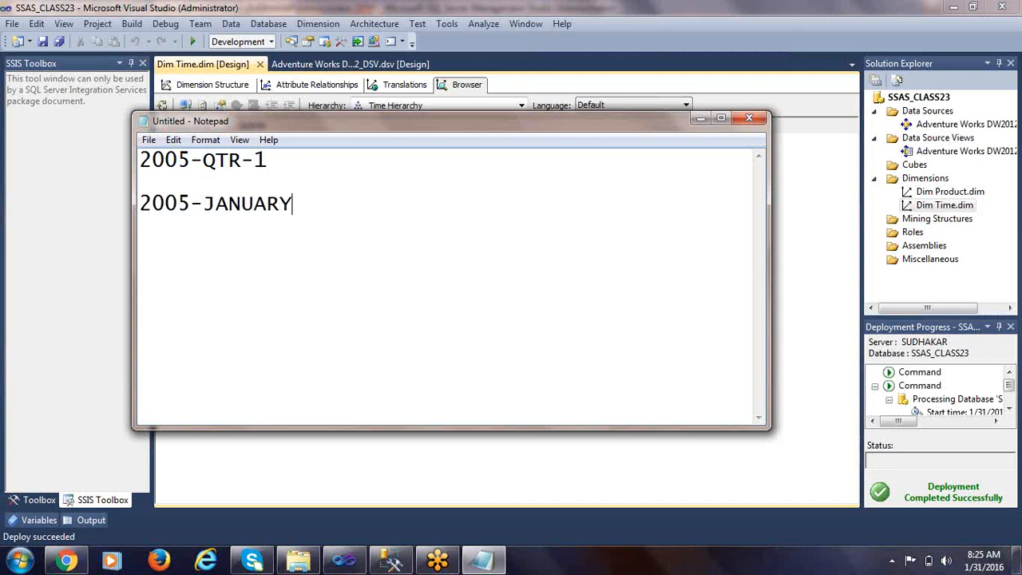
Switch back to Visual Studio and compare the month members under quarter 1 of 2005 with the sample labels.
key("alt+Tab")
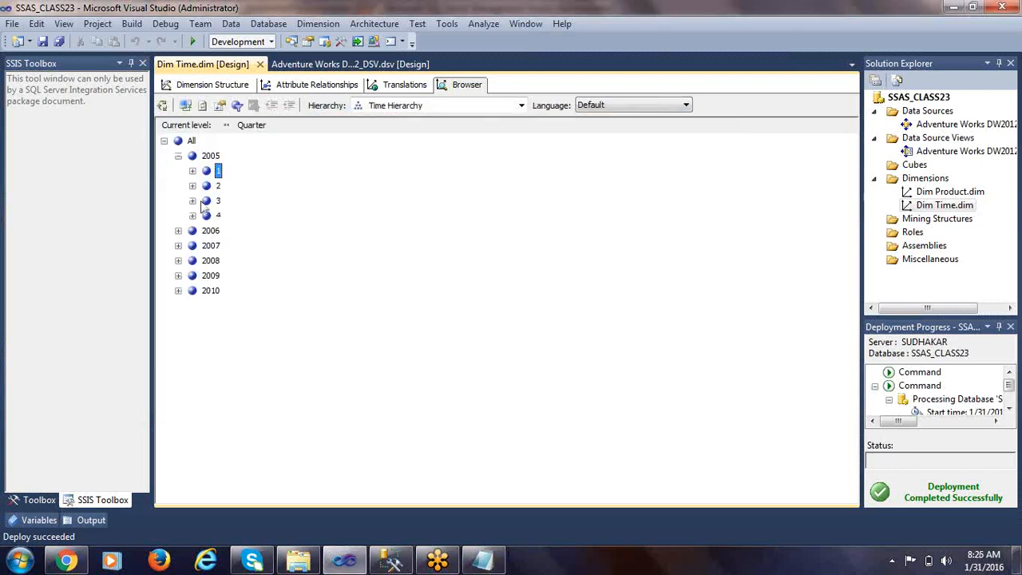
left_click(193, 171)
left_click(233, 187)
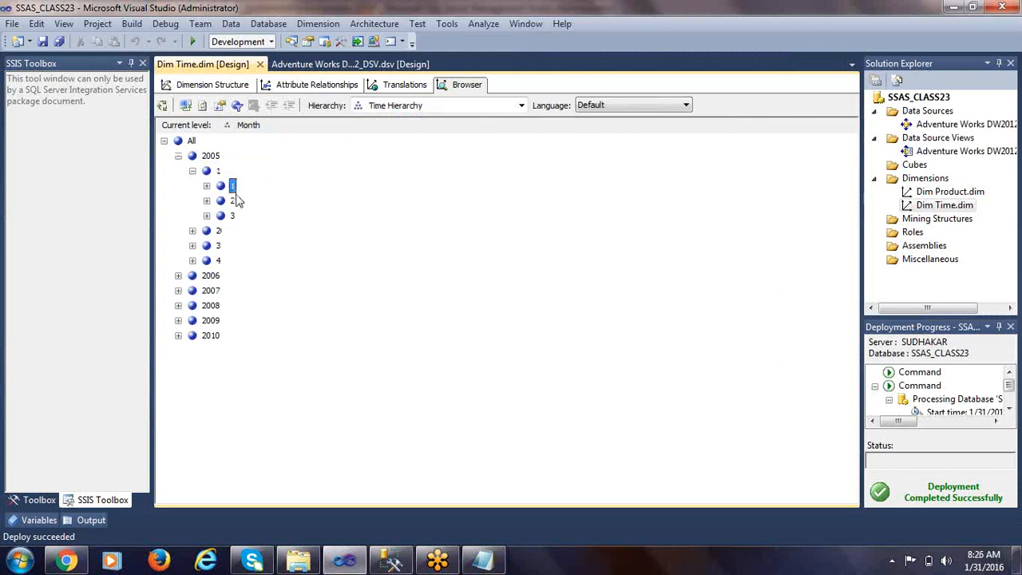
left_click(233, 200)
left_click(220, 172)
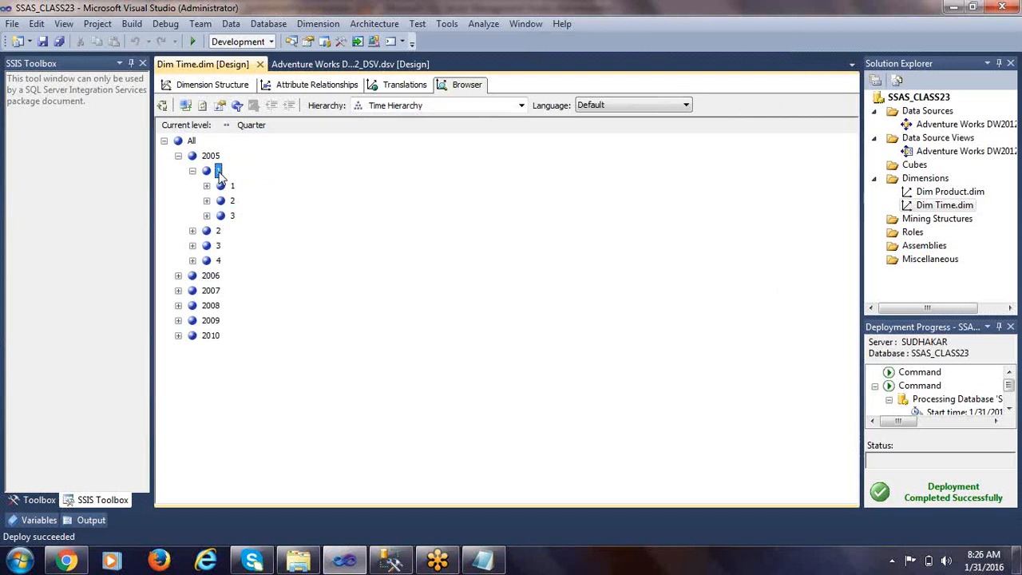
Review both sample labels in Notepad against the quarter and month members, and return to Dim Time's dimension structure in Visual Studio.
key("alt+Tab")
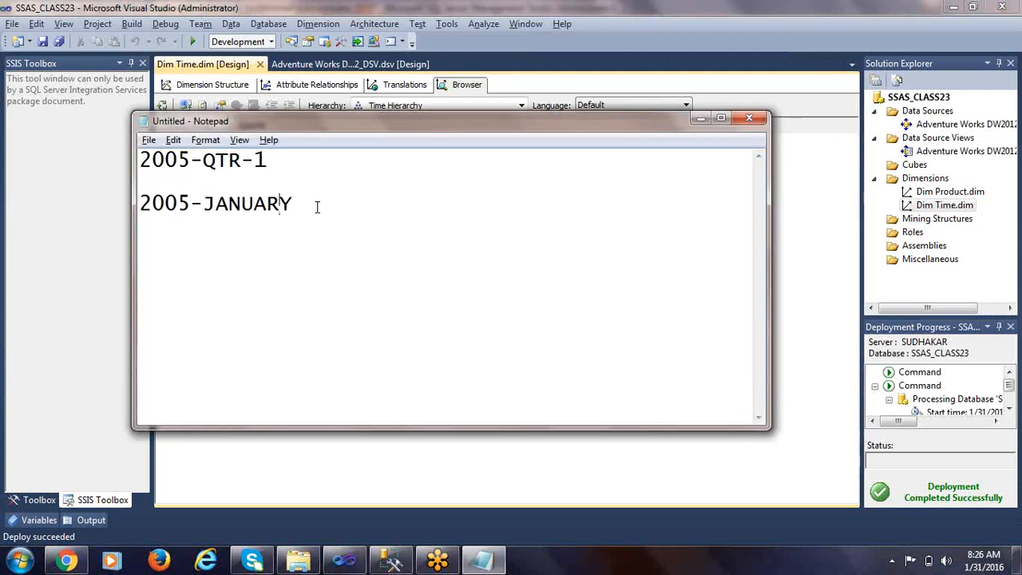
left_click_drag(318, 206, 28, 133)
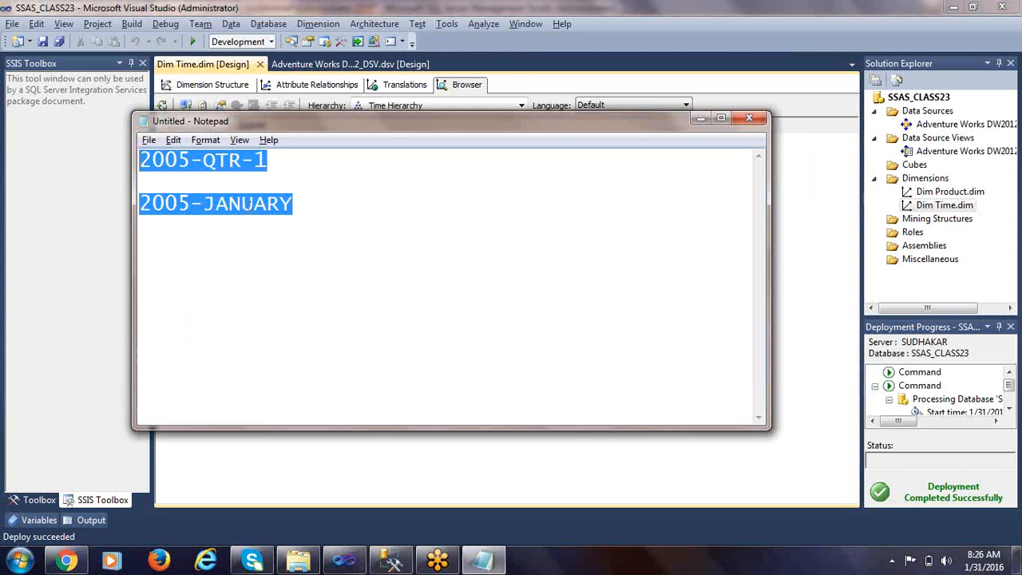
key("alt+Tab")
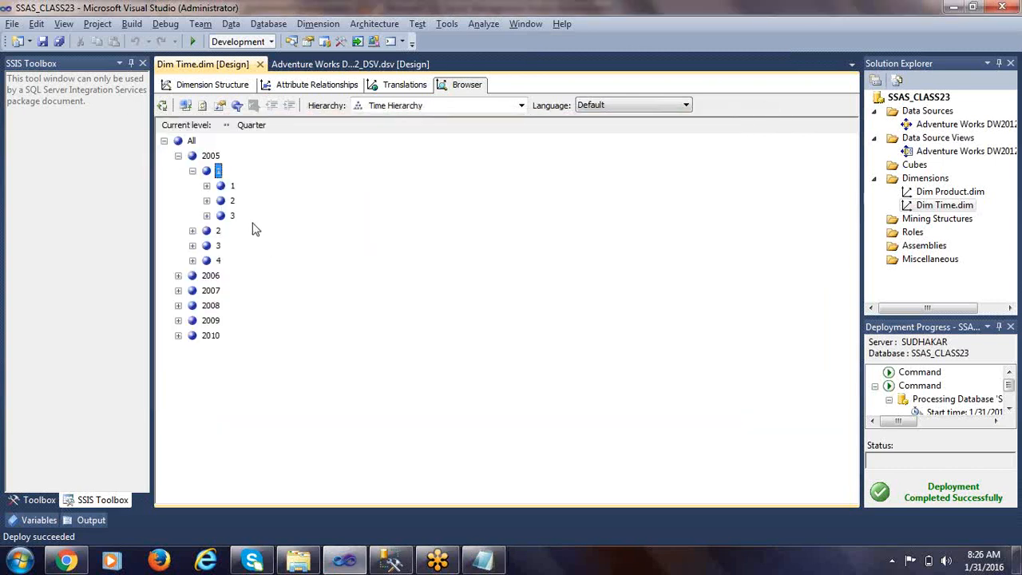
left_click(212, 84)
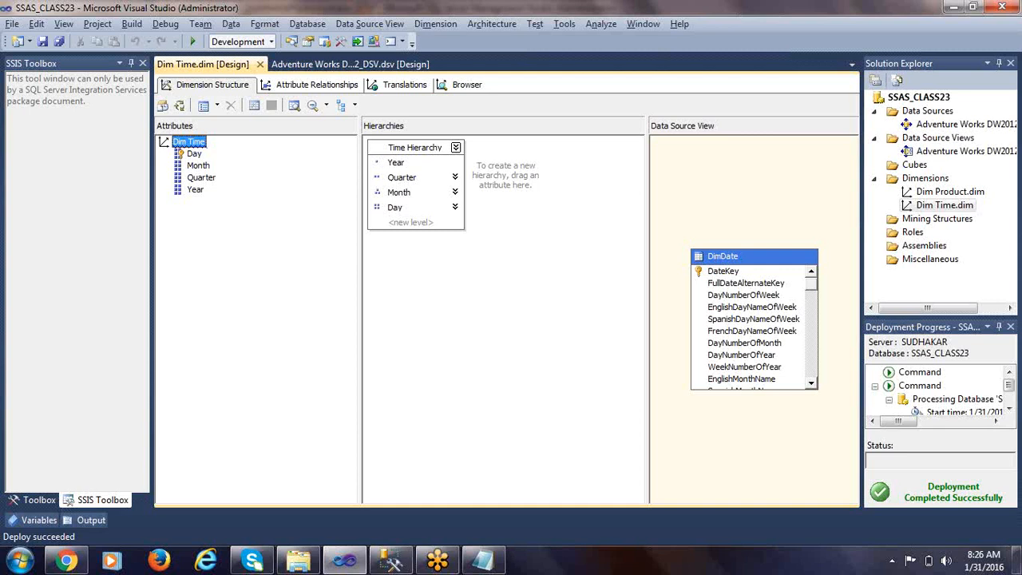
Switch to SQL Server Management Studio and start a new SELECT below the last query, reusing its FROM [dbo].[DimDate] clause.
left_click(391, 560)
left_click(385, 176)
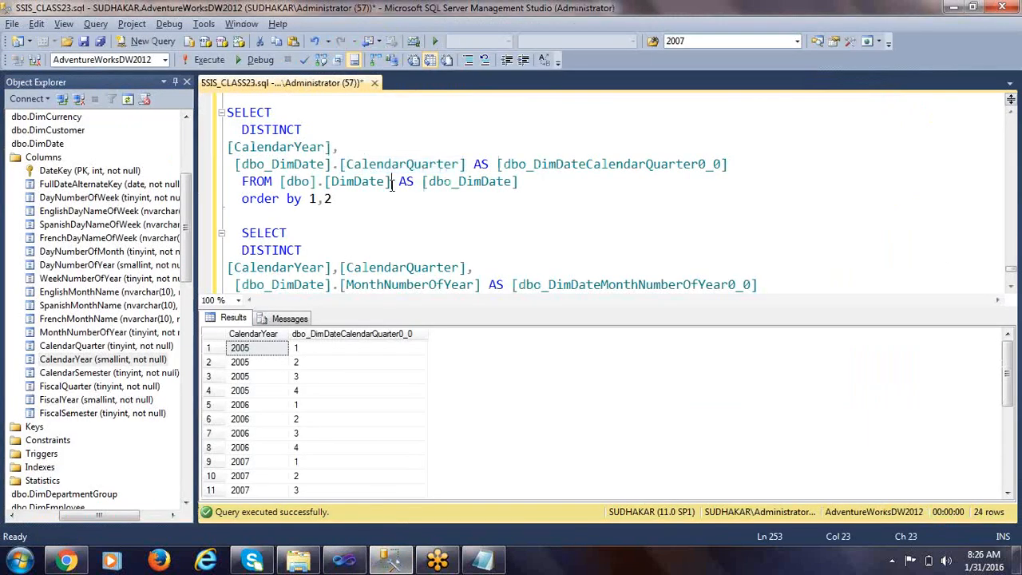
scroll(388, 180, "down", 3)
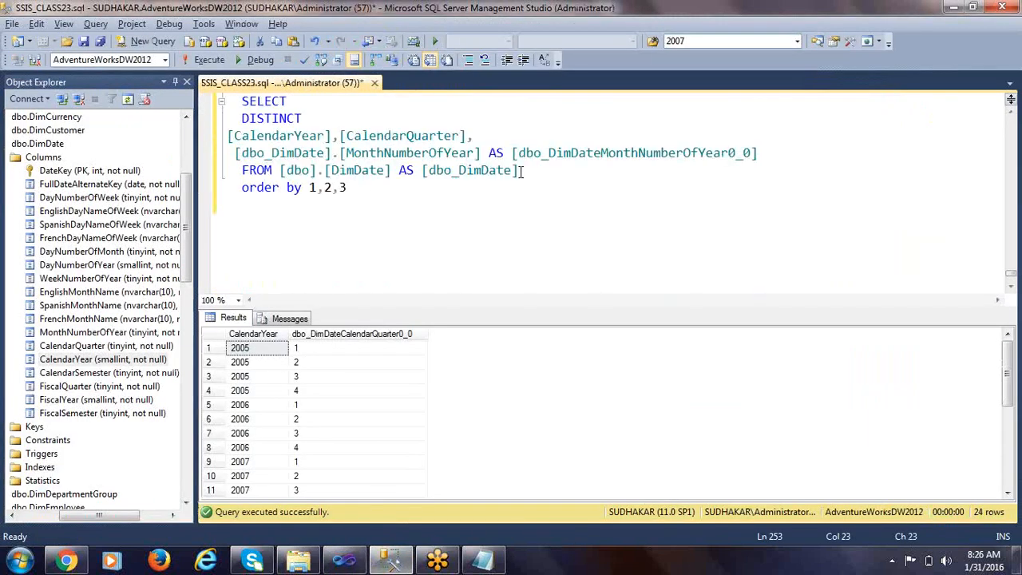
left_click_drag(528, 171, 409, 170)
left_click(334, 190)
left_click_drag(392, 170, 222, 176)
key("ctrl+c")
left_click(309, 238)
key("Return")
key("Return")
type("SELECT")
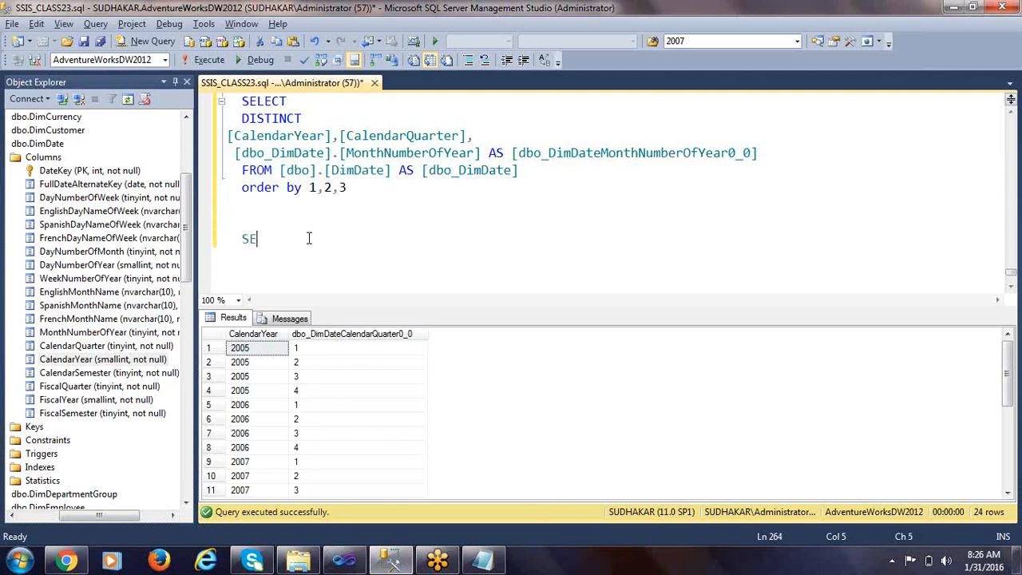
key("Return")
key("Return")
key("Return")
key("ctrl+v")
key("Up")
key("Up")
Check the year and quarter parts of the sample label 2005-QTR-1 in Notepad, and return to Management Studio.
key("alt+Tab")
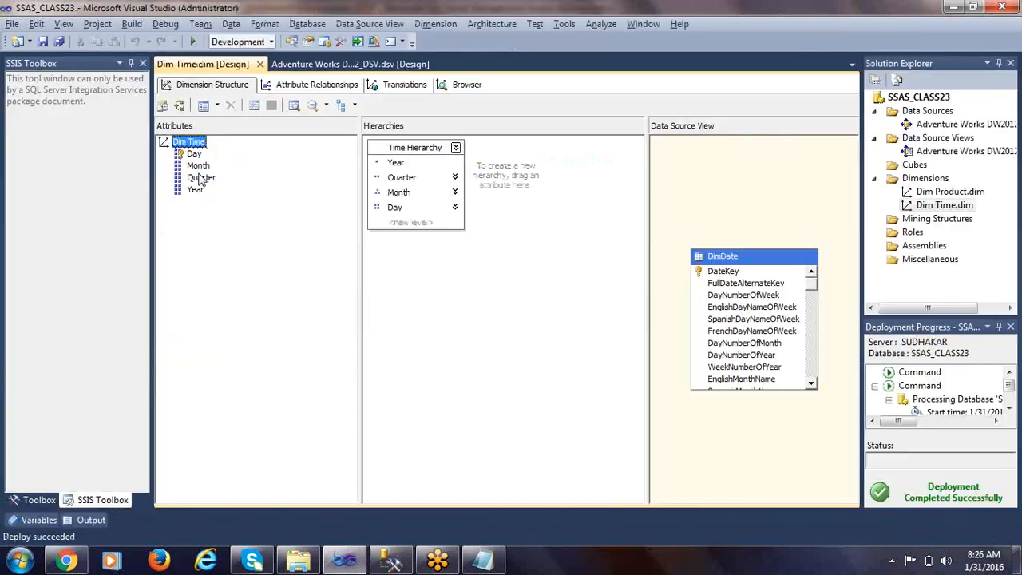
key("alt+Tab")
key("alt+Tab")
key("Tab")
left_click(266, 172)
double_click(168, 159)
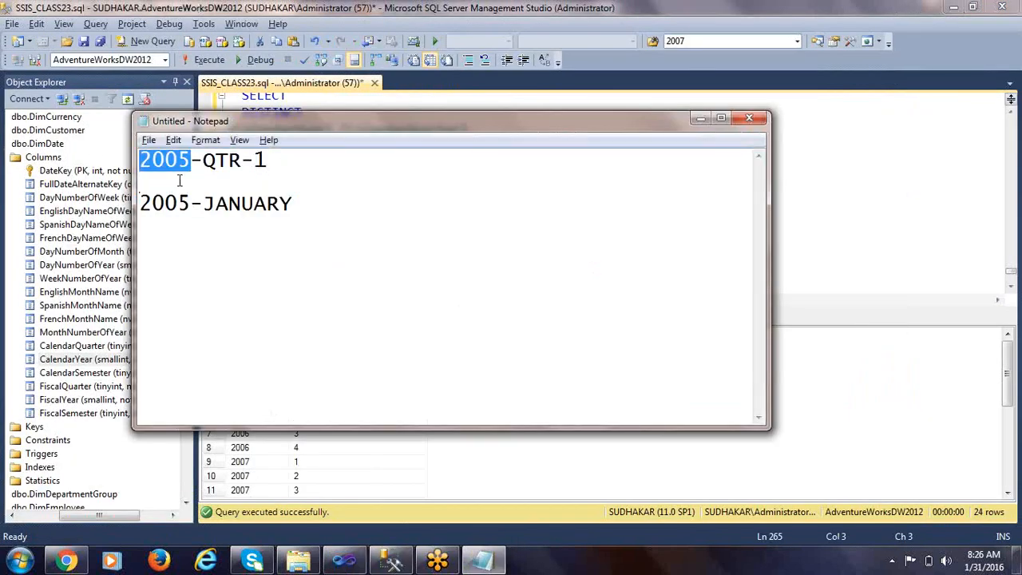
left_click_drag(203, 160, 272, 162)
key("alt+Tab")
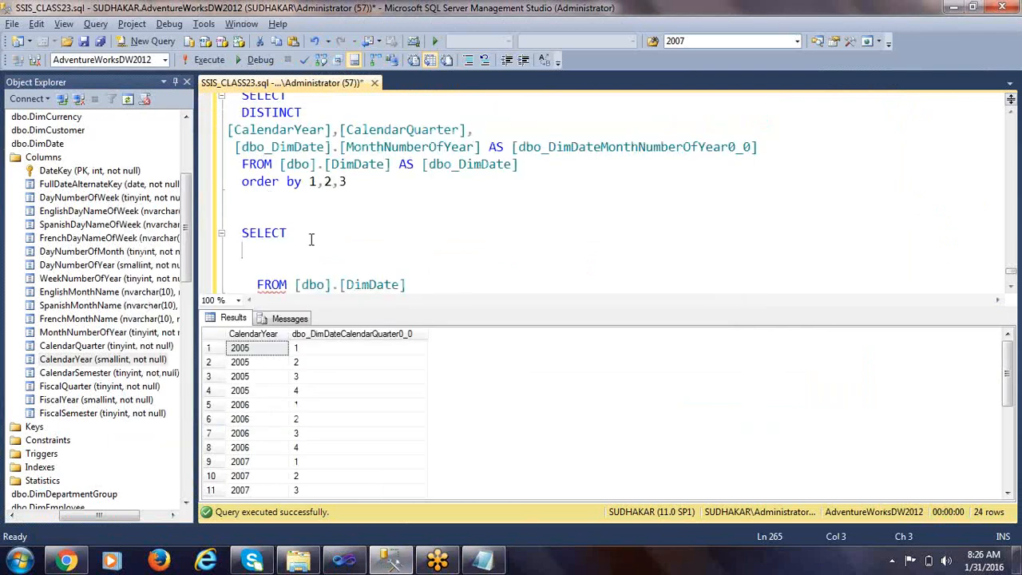
Add the [CalendarYear] and [CalendarQuarter] columns to the new SELECT, and run only that query.
left_click_drag(90, 359, 254, 247)
left_click(344, 246)
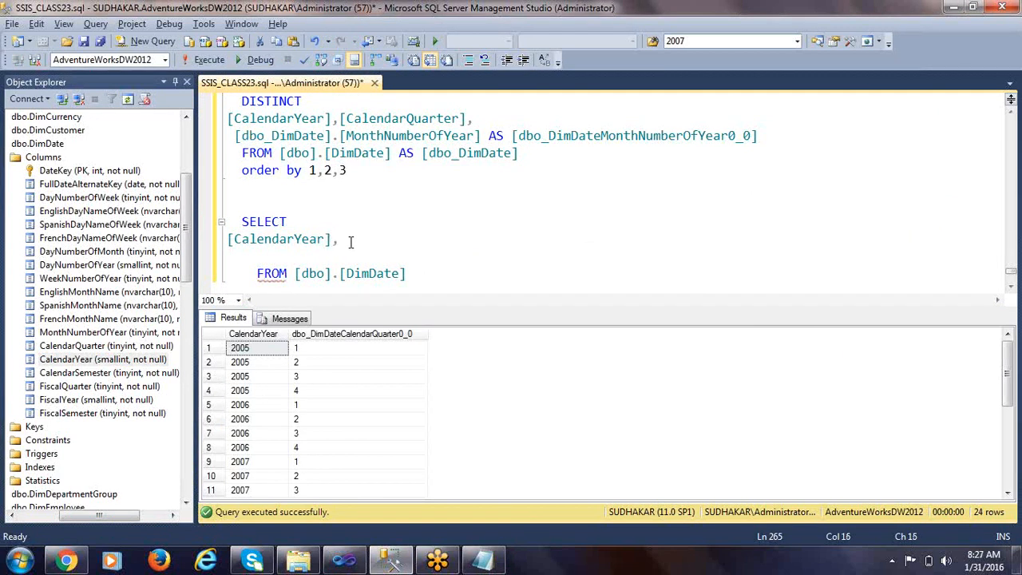
left_click_drag(99, 363, 362, 244)
left_click(484, 241)
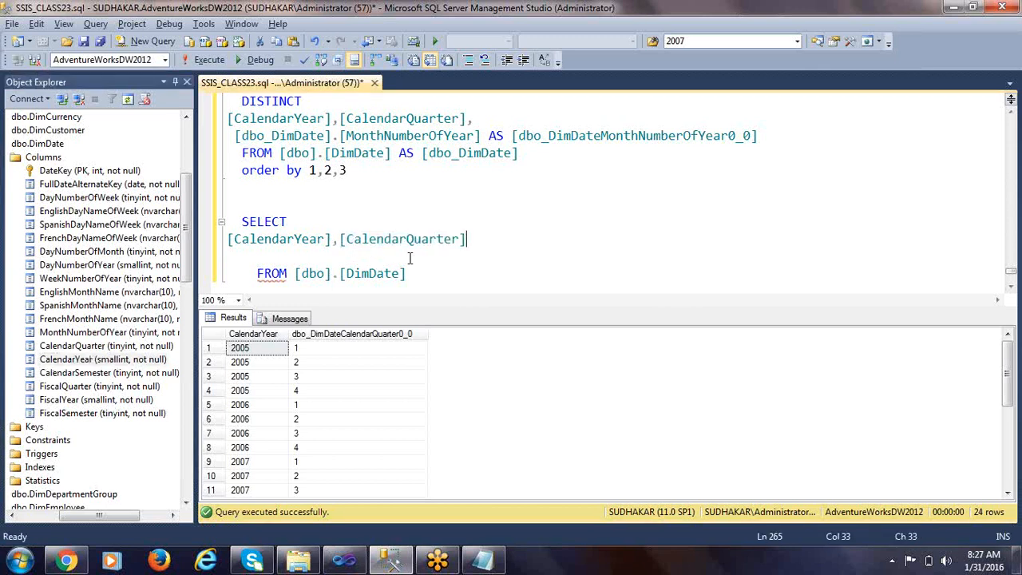
left_click_drag(428, 279, 146, 232)
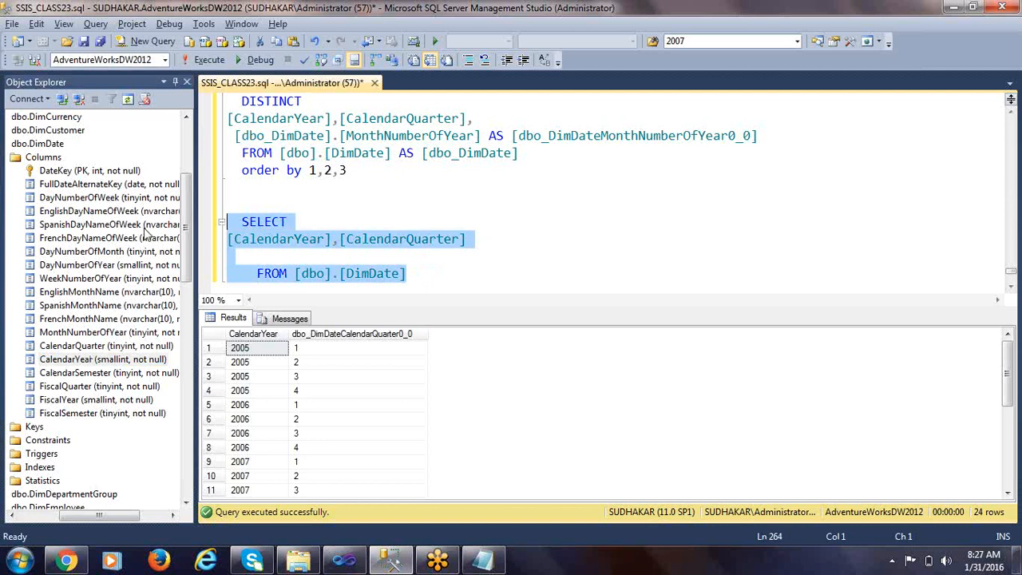
key("F5")
left_click(256, 352)
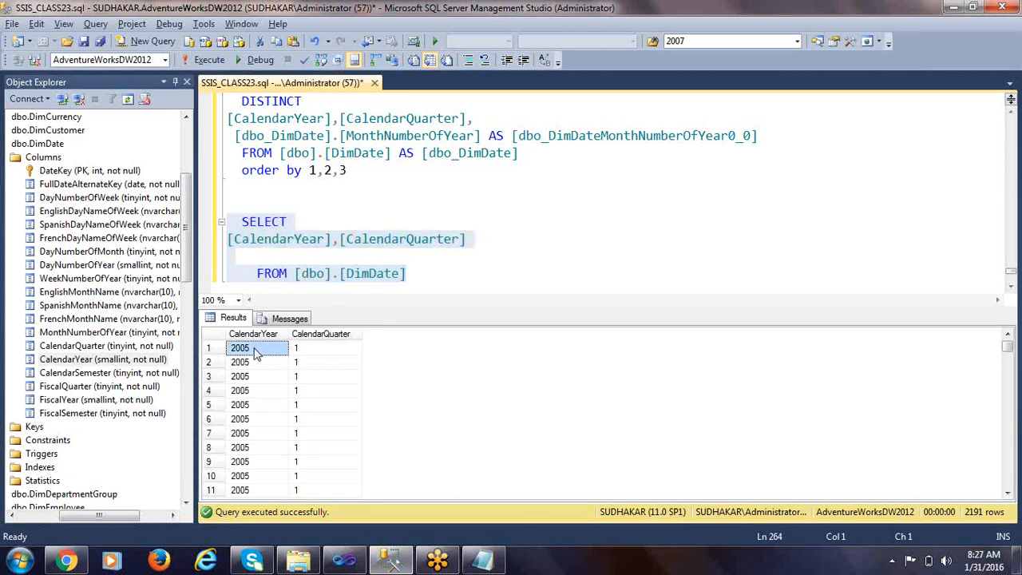
left_click(327, 352)
Switch to Notepad and examine how the label 2005-QTR-1 is composed of the year and a hyphen separator.
key("alt+Tab")
left_click(244, 176)
left_click_drag(272, 162, 139, 161)
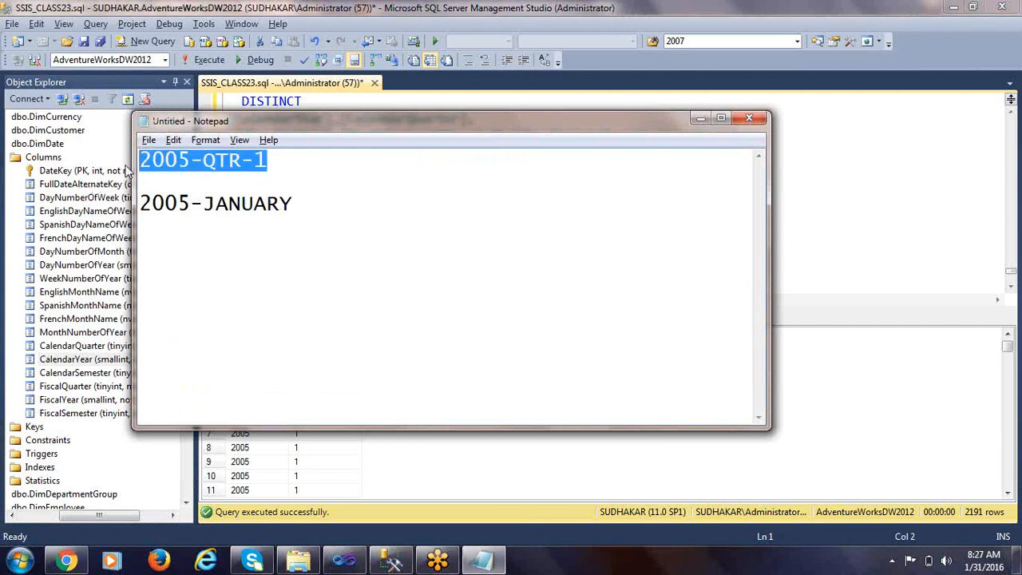
left_click(168, 165)
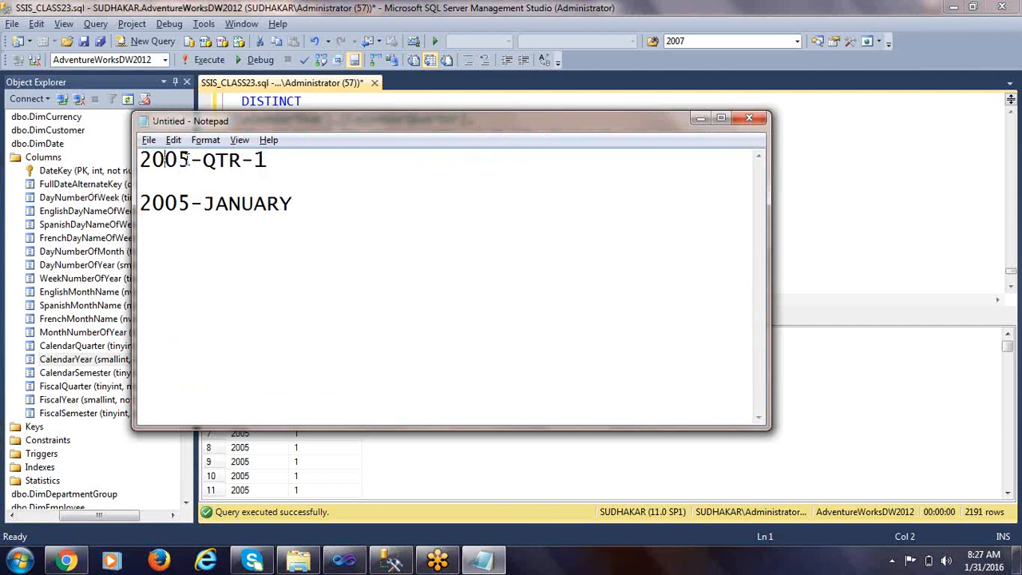
left_click_drag(190, 160, 104, 158)
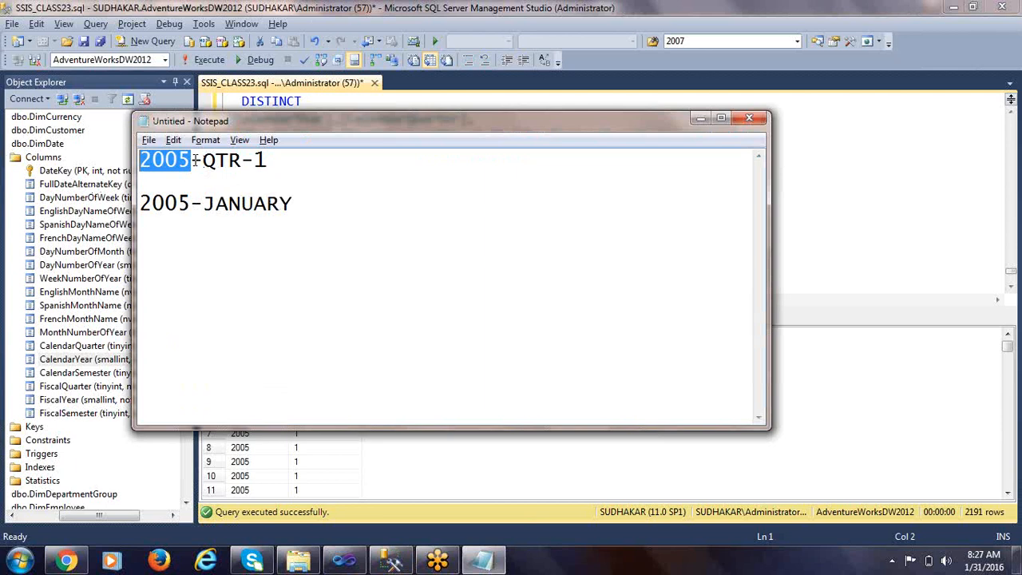
left_click_drag(194, 161, 203, 161)
Back in Management Studio, concatenate the columns as [CalendarYear]+'-'+[CalendarQuarter] and run the query.
key("alt+Tab")
left_click(340, 239)
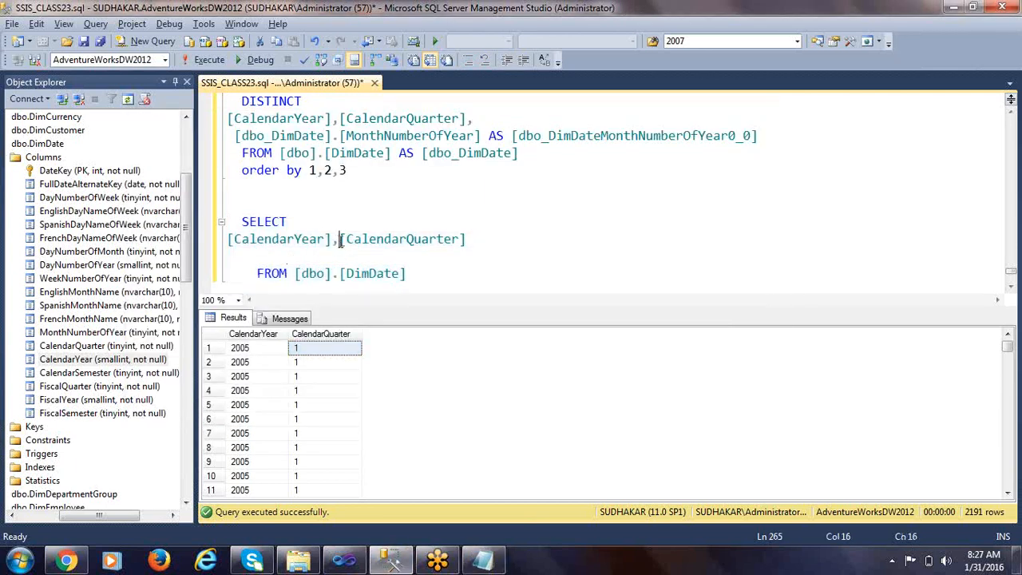
key("BackSpace")
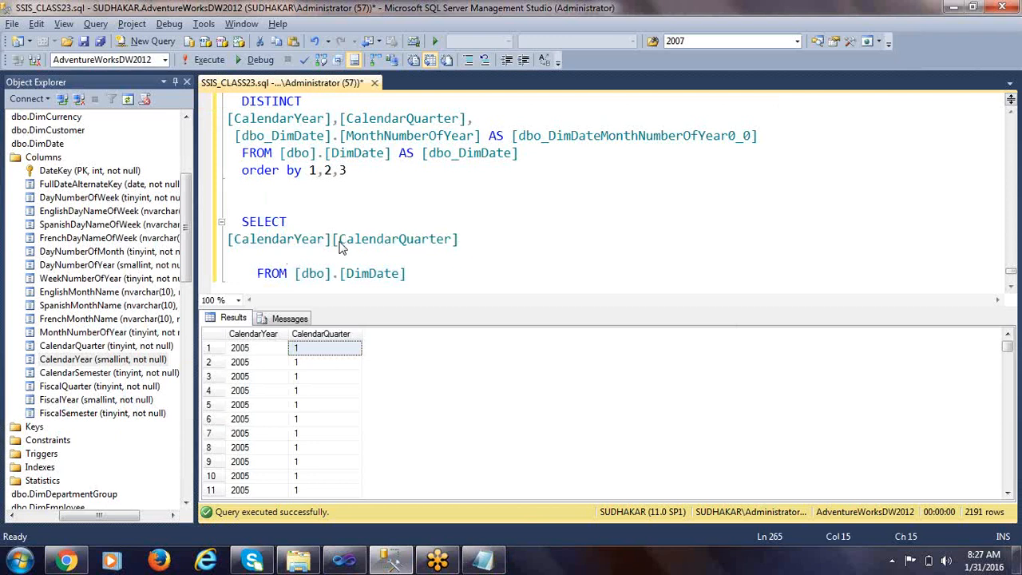
type("+'-")
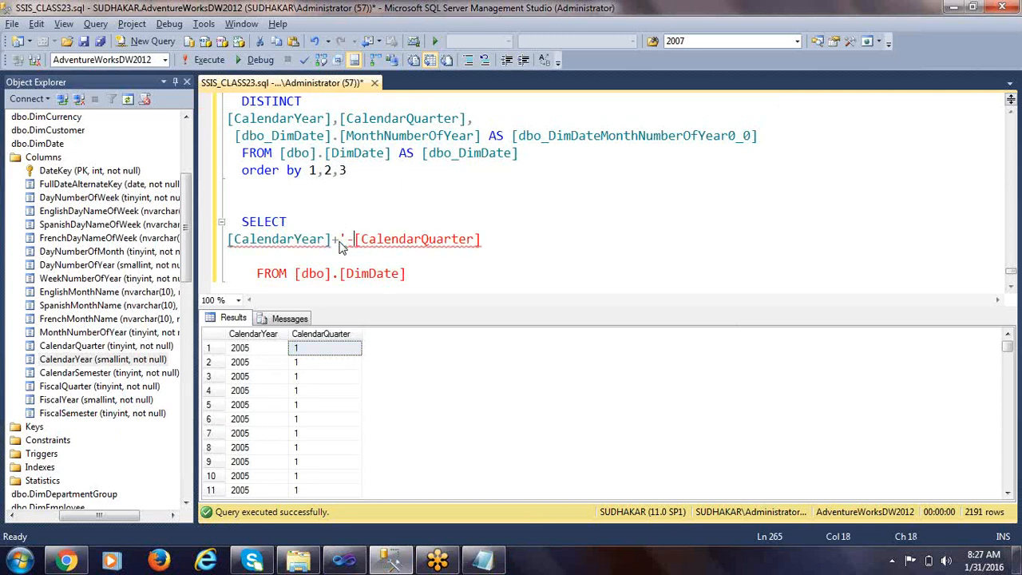
type("'+")
left_click_drag(439, 275, 202, 225)
key("F5")
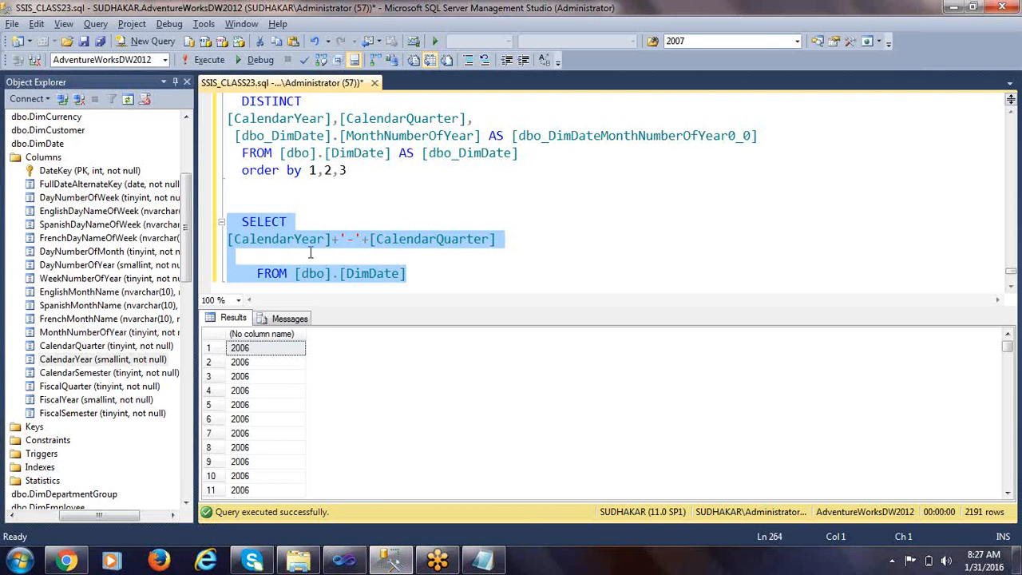
Compare the query output with the label 2005-QTR-1 in Notepad, examining its year and hyphen separately.
key("alt+Tab")
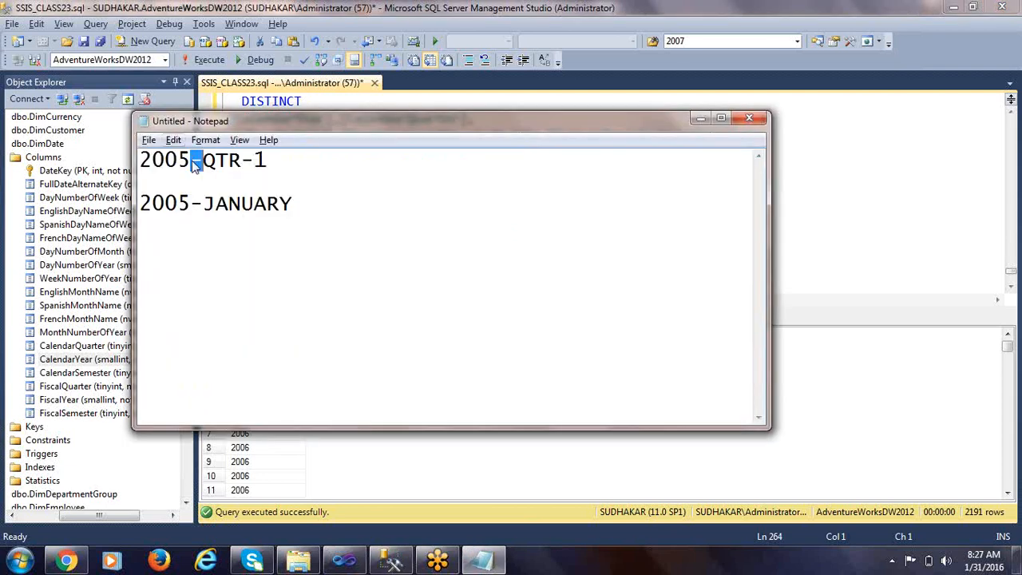
left_click_drag(270, 162, 111, 168)
key("alt+Tab")
key("alt+Tab")
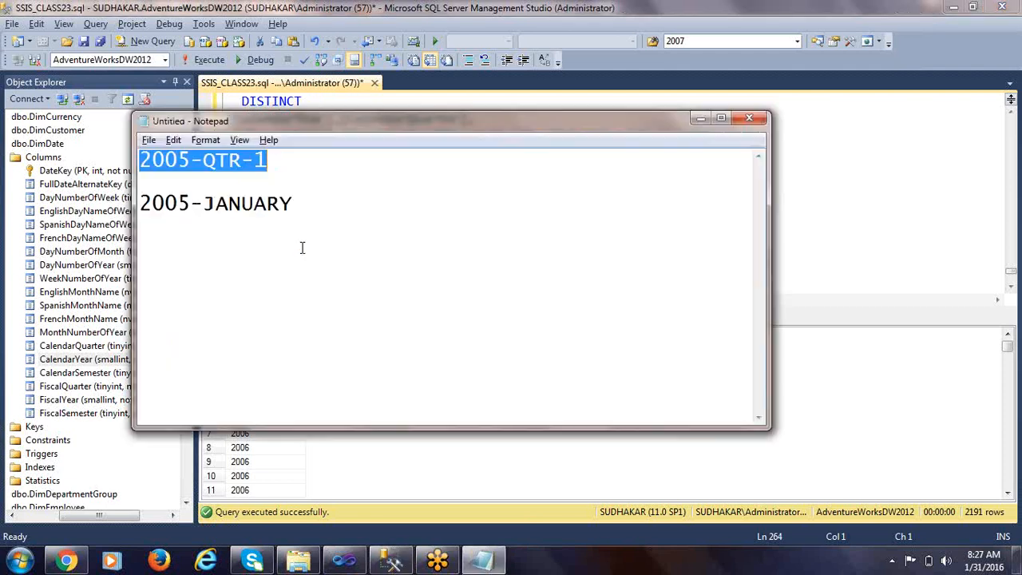
left_click(203, 166)
left_click_drag(196, 162, 204, 165)
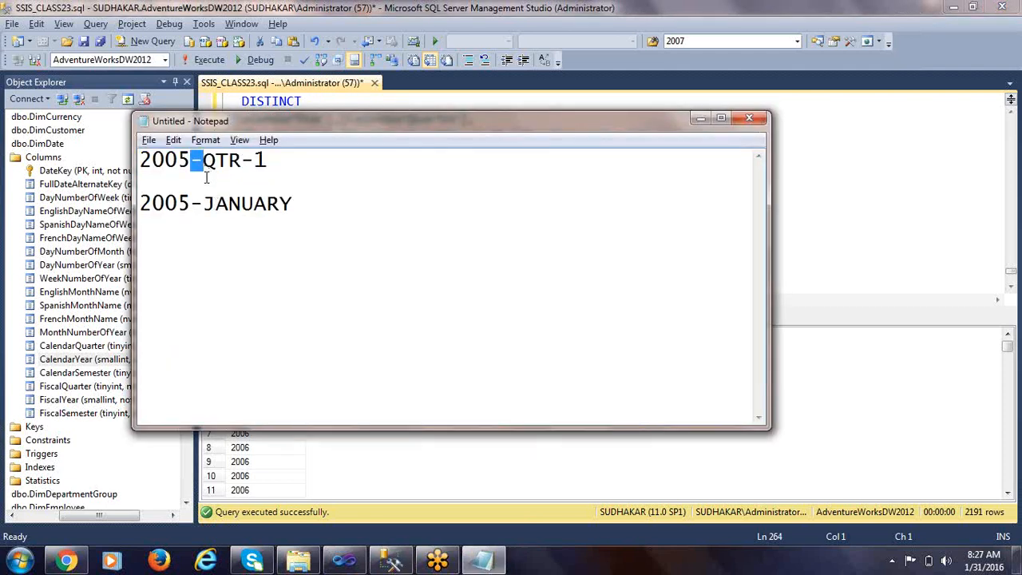
left_click(189, 160)
left_click_drag(190, 161, 130, 157)
left_click(190, 161)
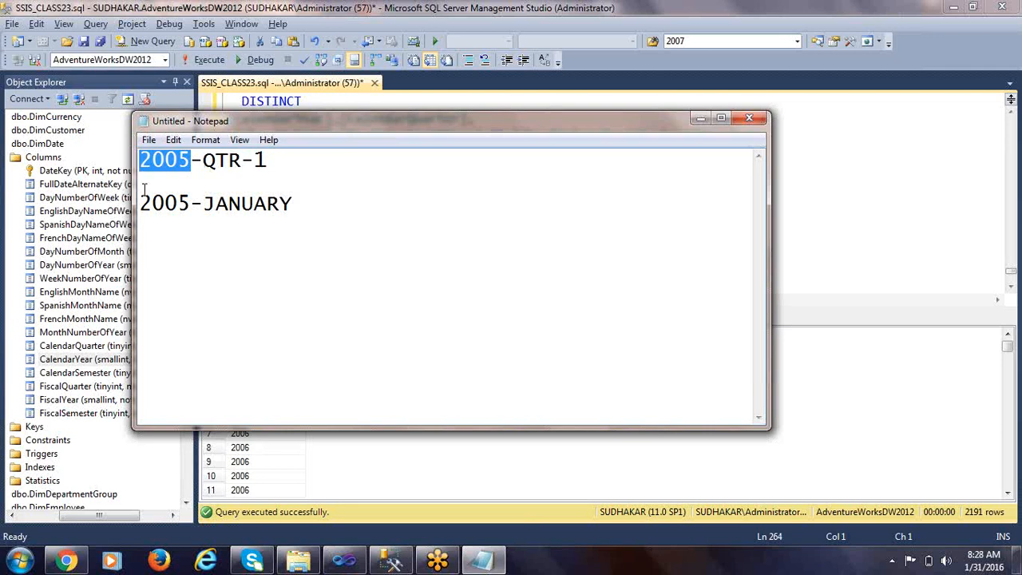
Return to Management Studio and inspect the data types of DimDate's CalendarYear and CalendarQuarter columns.
key("alt+Tab")
left_click(336, 243)
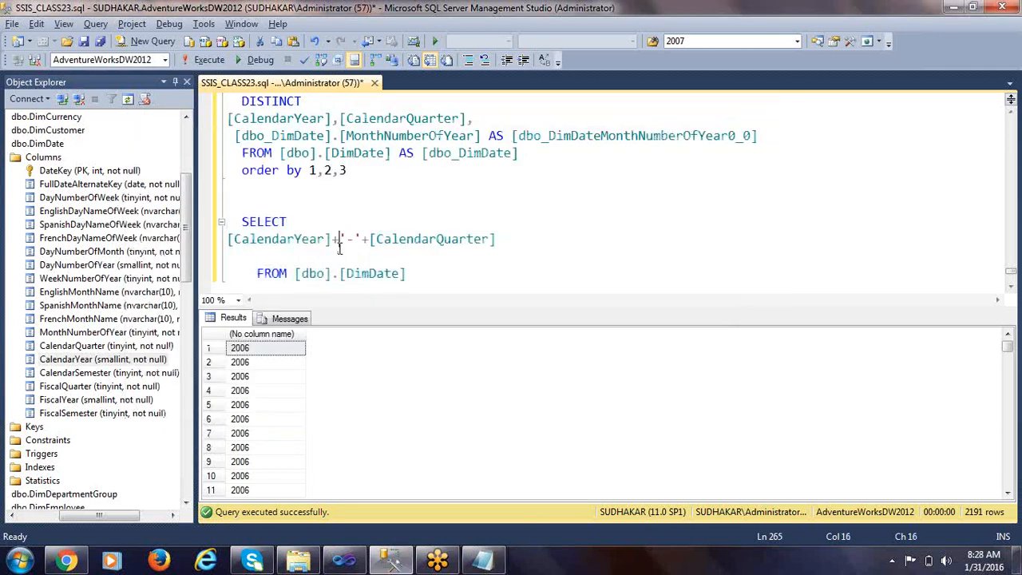
left_click(144, 361)
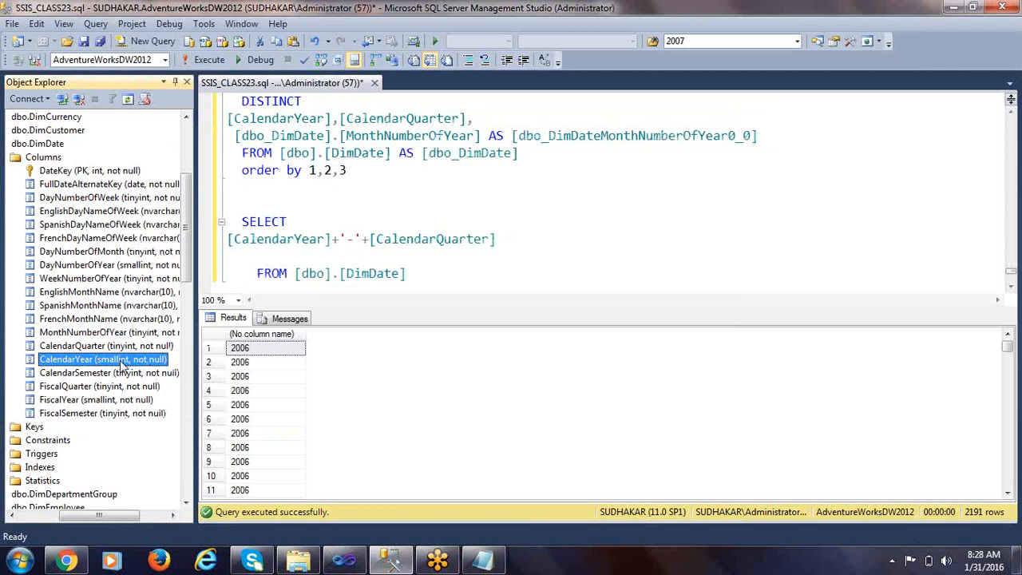
left_click(120, 363)
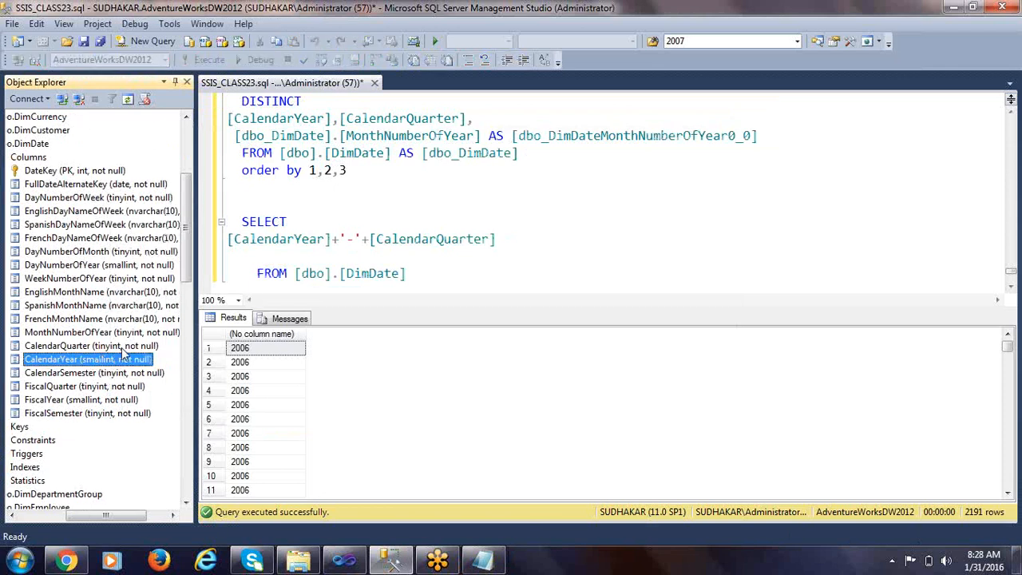
left_click(97, 349)
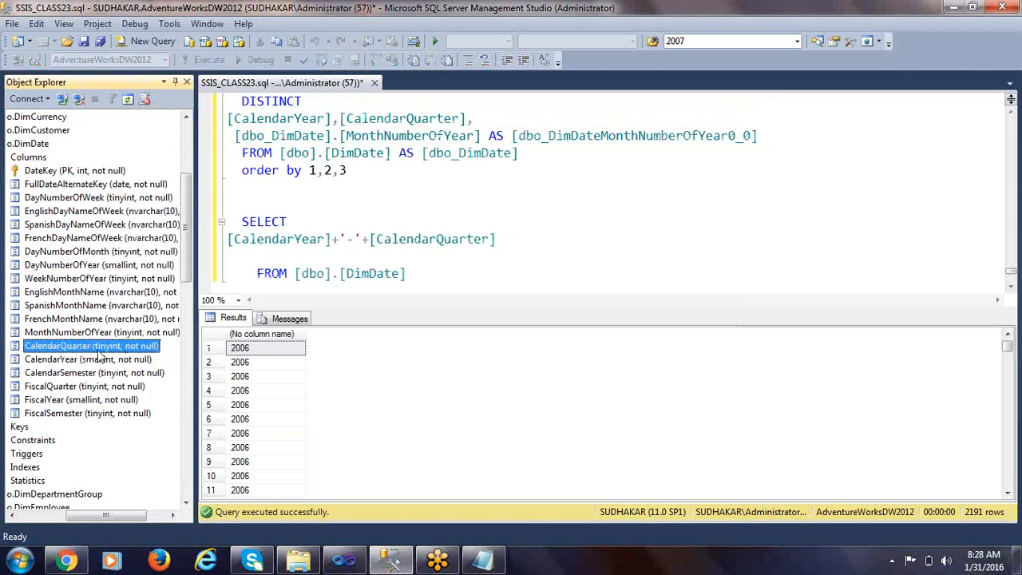
Convert the year in the concatenation to text by rewriting it as CONVERT(CHAR(4),[CalendarYear]).
left_click(227, 239)
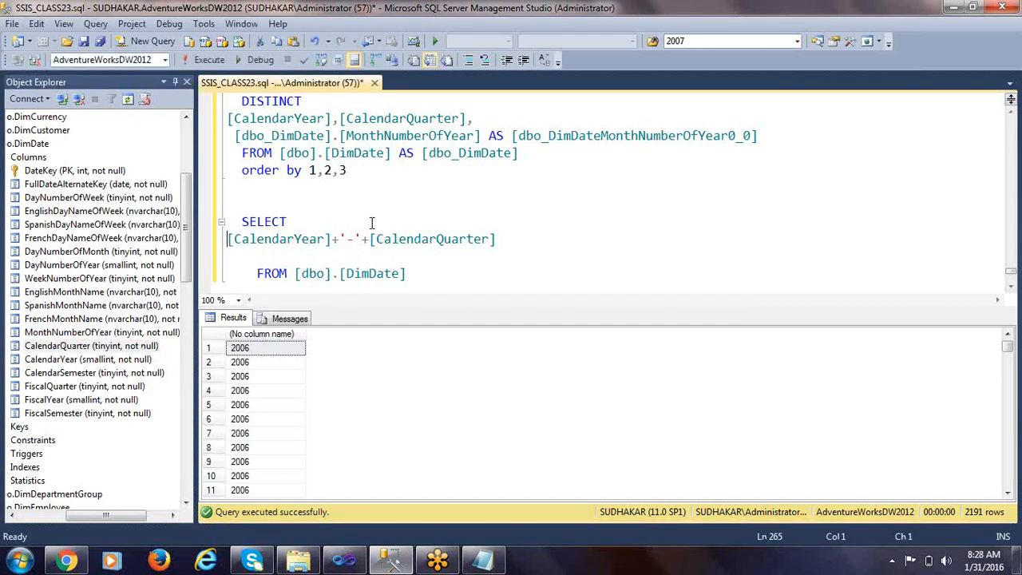
type("CONVERT")
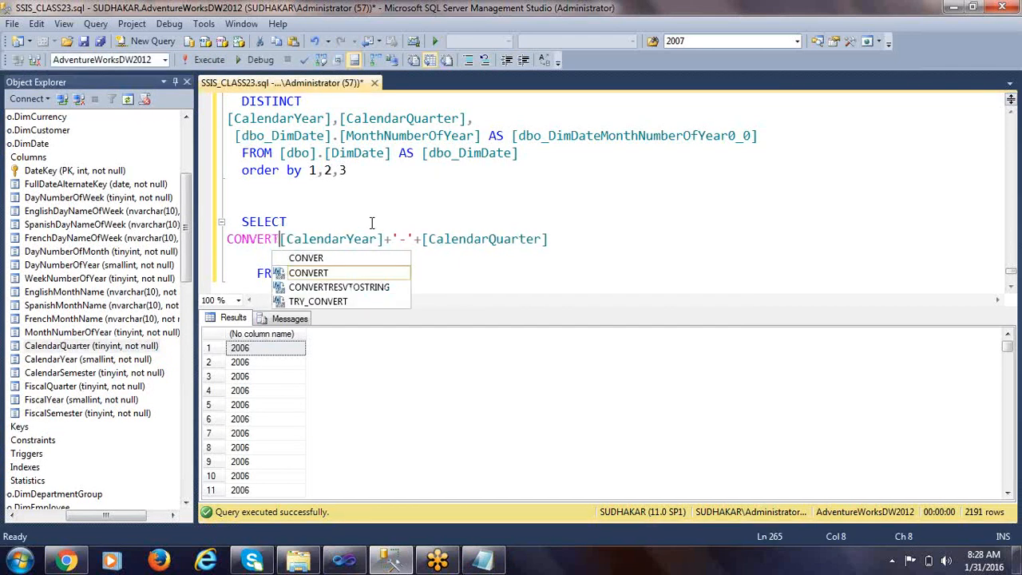
type("(")
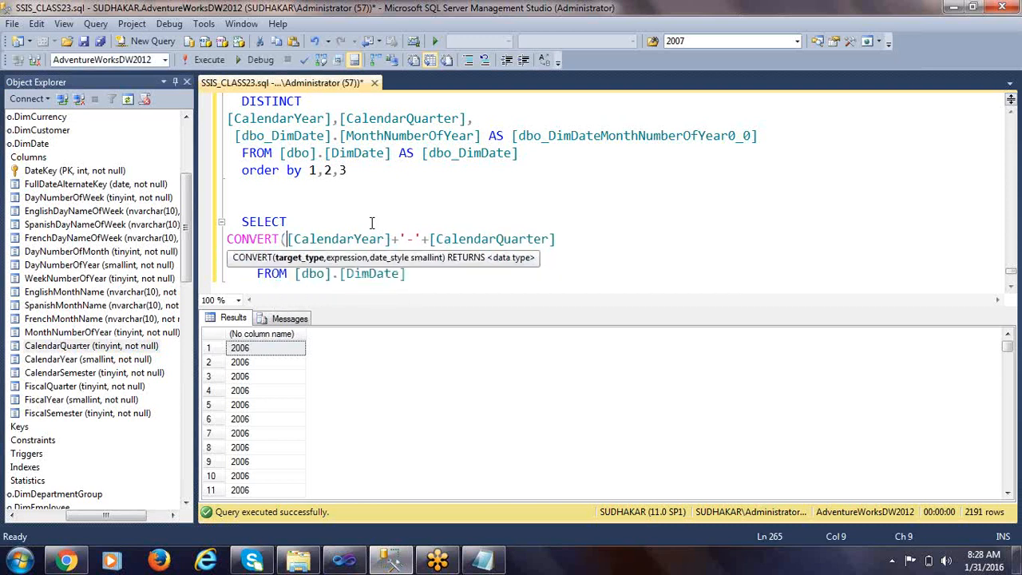
type("CHA")
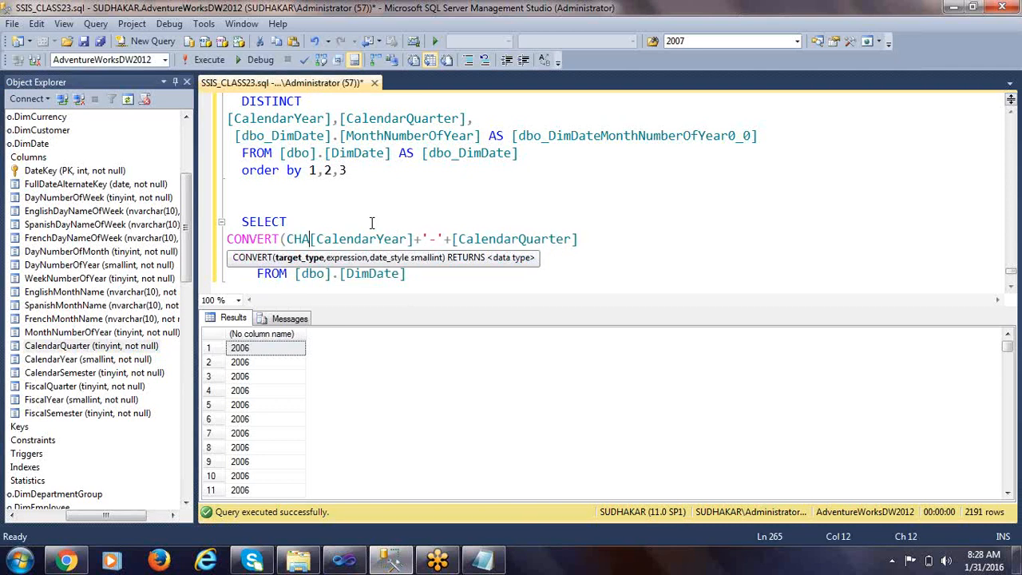
type("R(4")
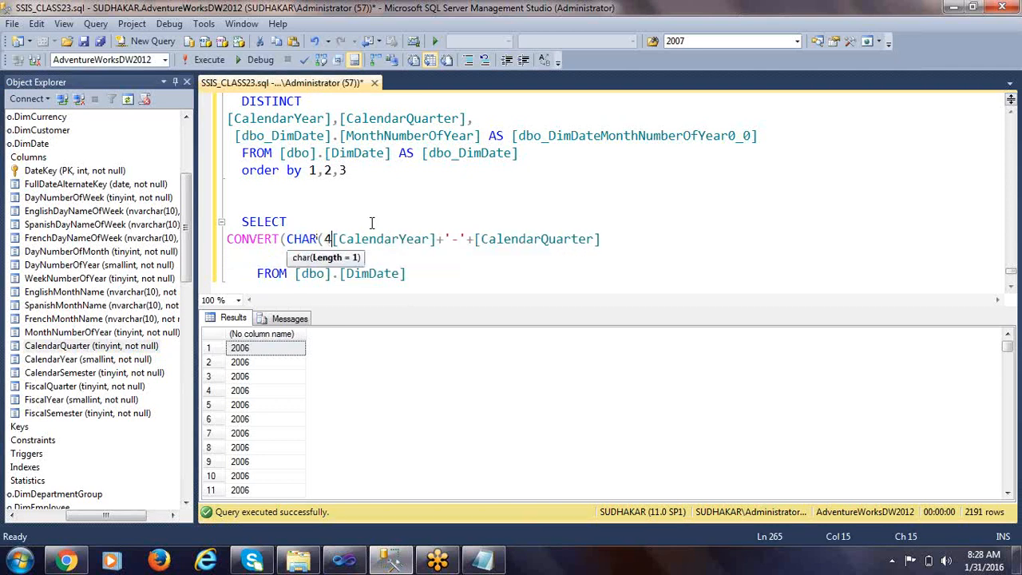
type("),")
key("Right")
key("Right")
key("Right")
key("Right")
key("Right")
key("Right")
key("Right")
key("Right")
key("Right")
key("Right")
key("Right")
key("Right")
key("Right")
type(")")
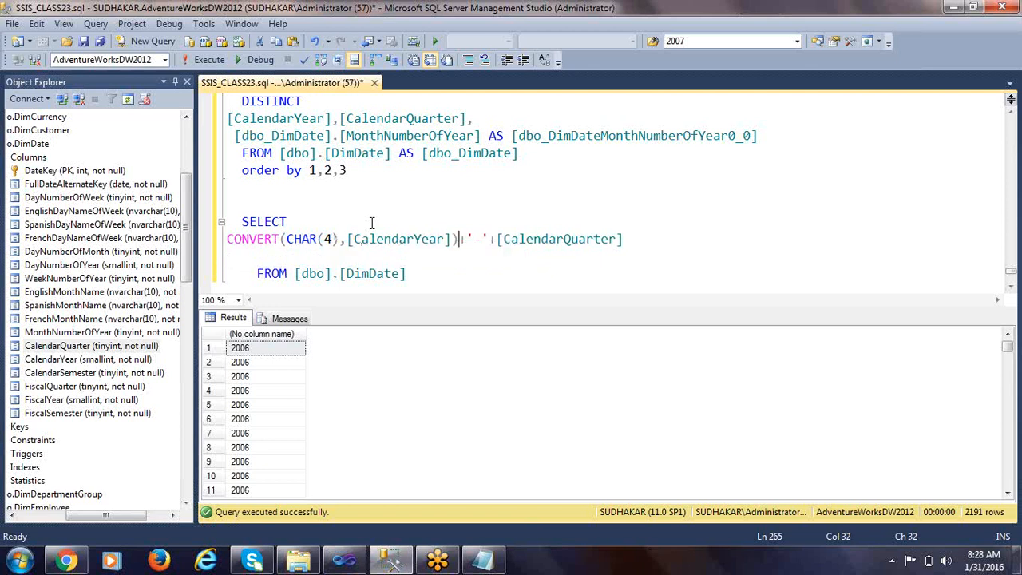
Convert the quarter in the concatenation to text by rewriting it as CONVERT(CHAR(1),[CalendarQuarter]).
key("Right")
key("Right")
key("Right")
key("Right")
key("Right")
type("CONVERT")
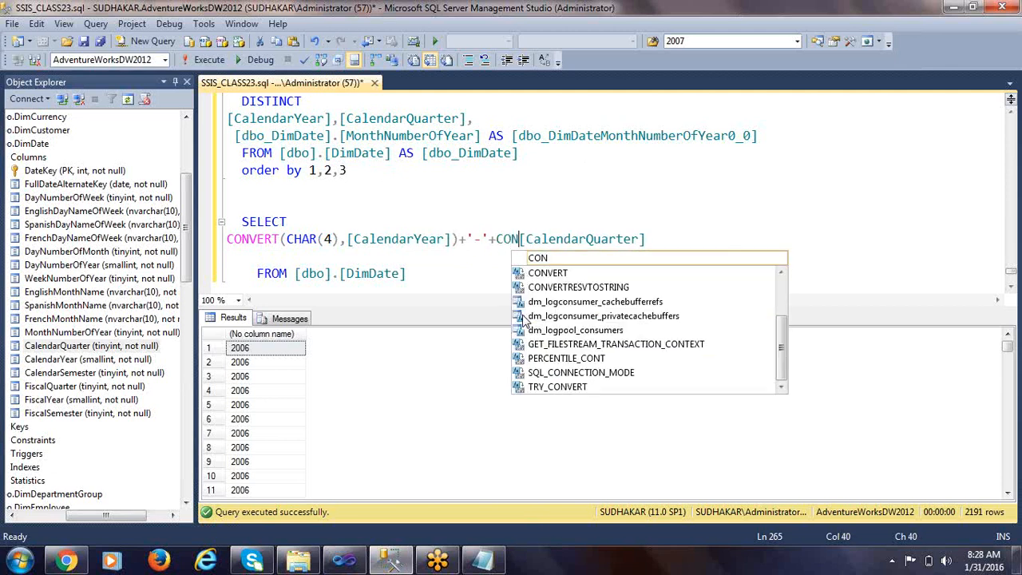
type("(")
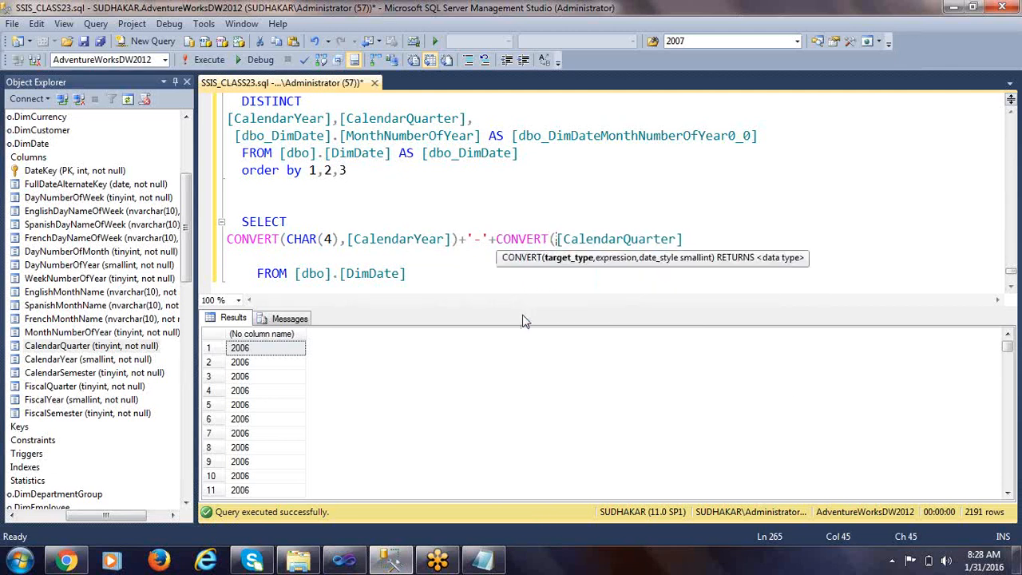
type("CHAR(")
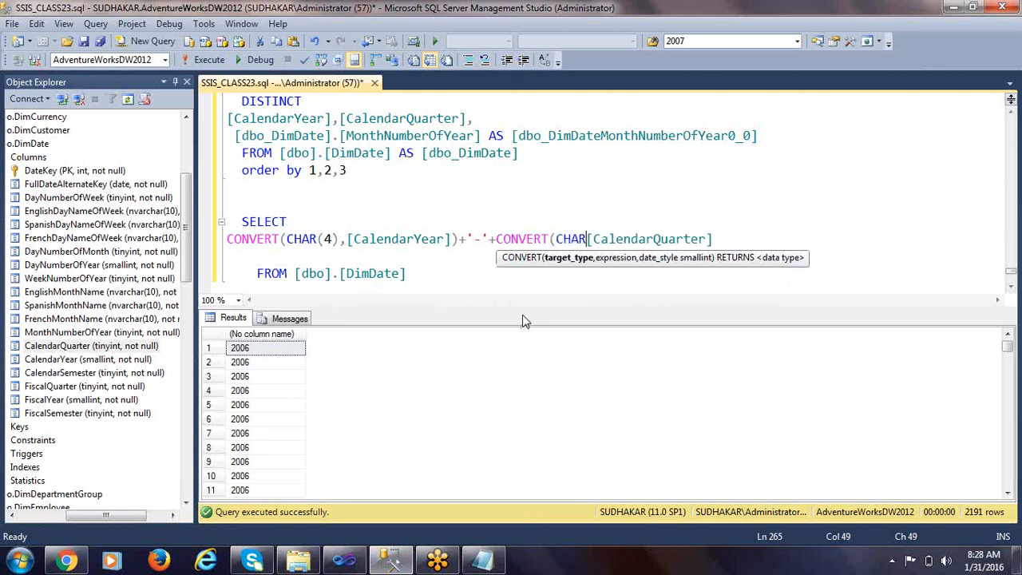
type("10")
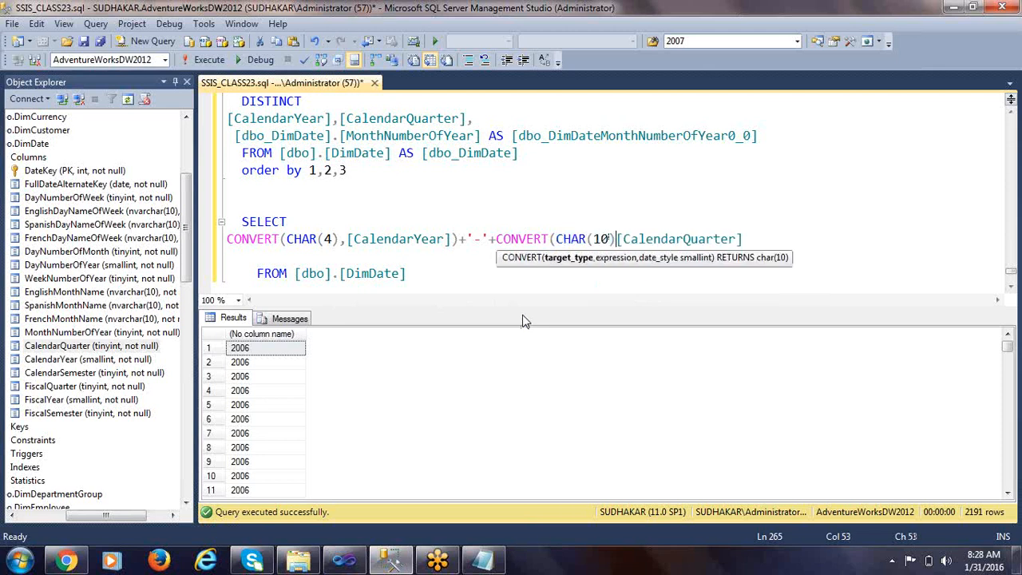
key("BackSpace")
type("),")
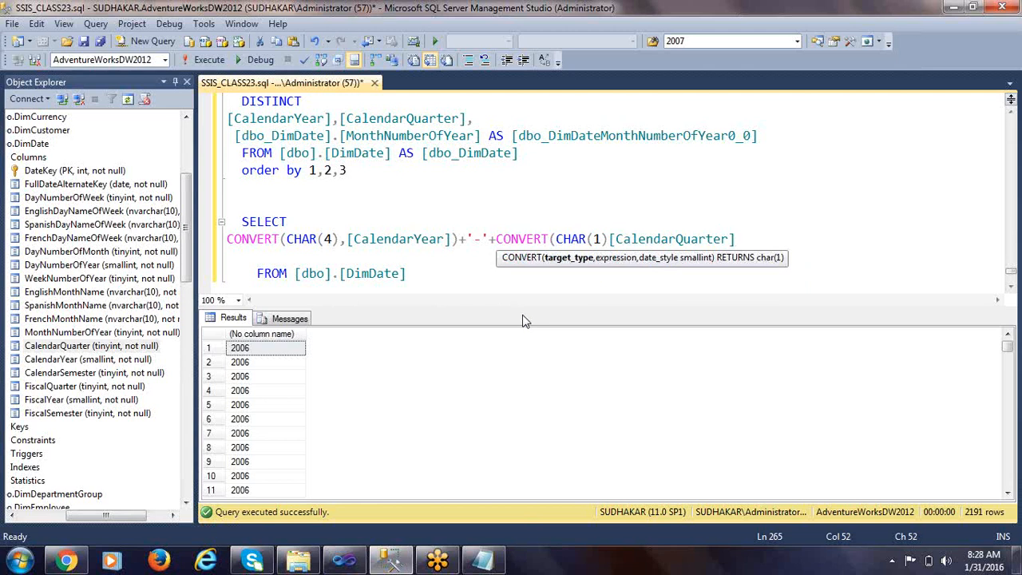
left_click(750, 240)
type(")")
Run only the SELECT statement that concatenates the converted year and quarter from DimDate.
key("Down")
key("Down")
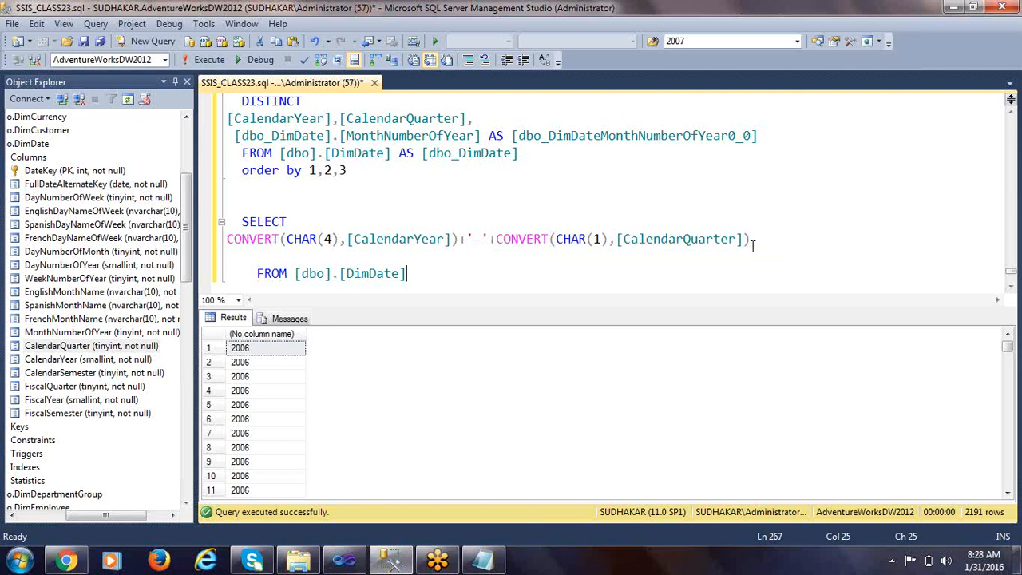
key("Down")
key("shift+Up")
key("shift+Up")
key("shift+Up")
key("shift+Up")
key("shift+Up")
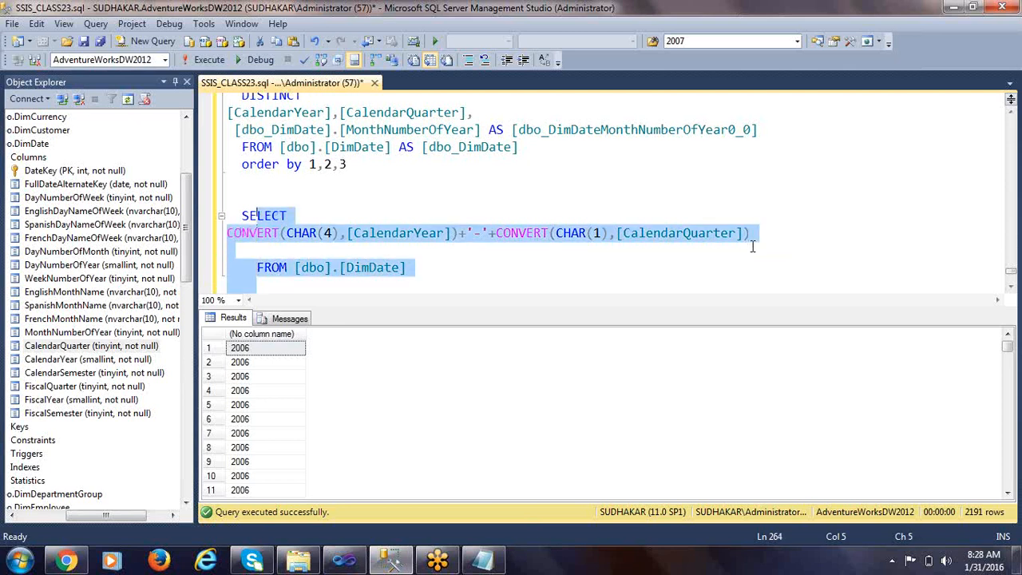
key("F5")
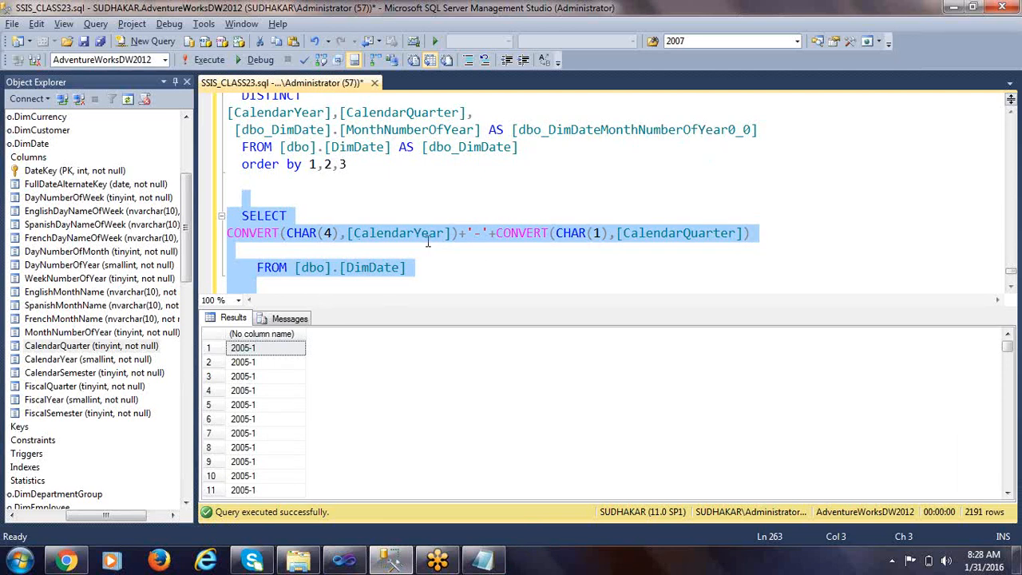
Check the QTR part of the label in Notepad, and insert 'QTR-'+ before the quarter conversion in the Management Studio query.
key("alt+Tab")
left_click_drag(205, 161, 255, 161)
key("alt+Tab")
key("alt+Tab")
left_click(443, 232)
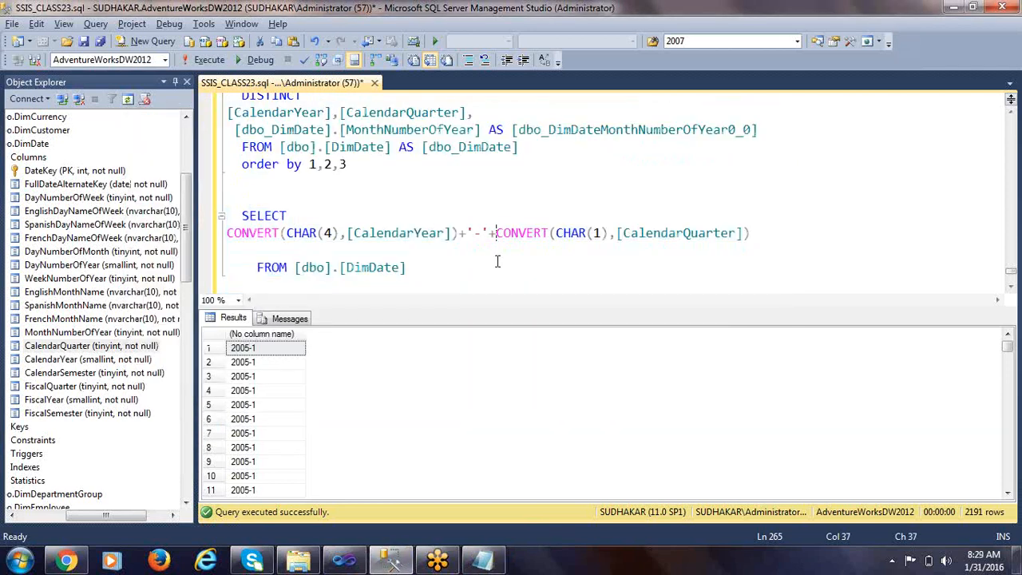
type("'QTR-'")
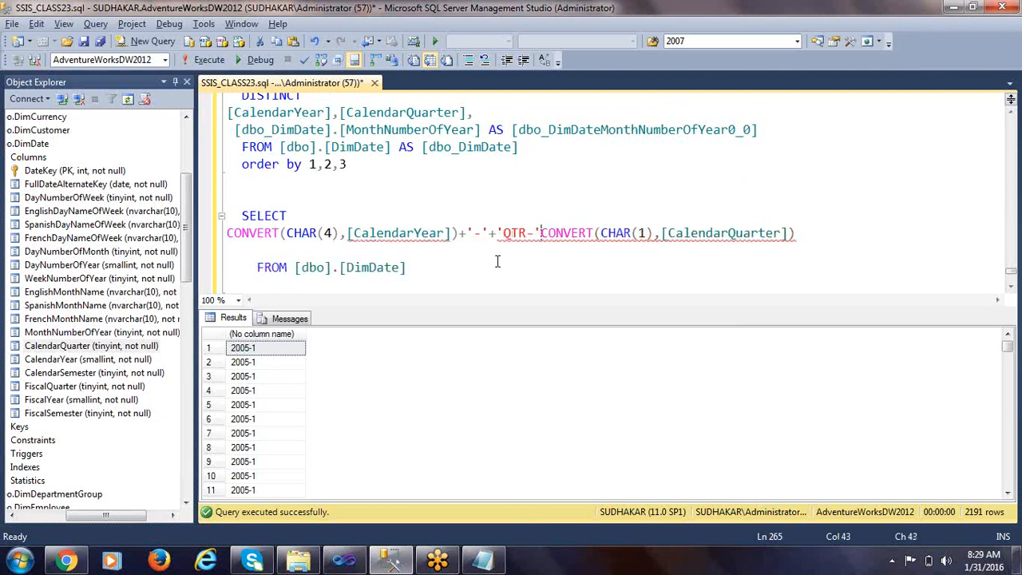
type("+")
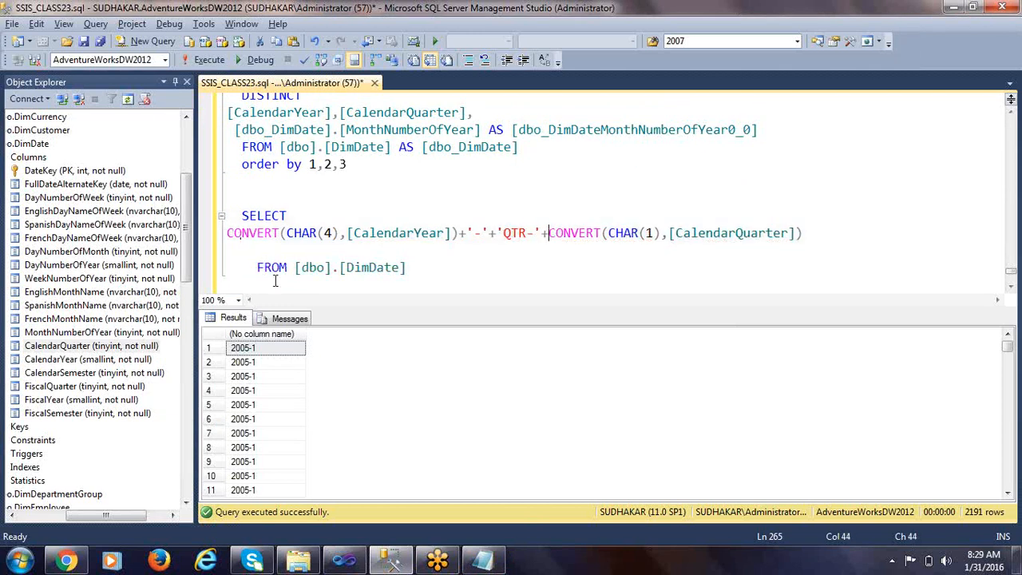
Remove the indent before FROM and add ORDER BY [CalendarYear],[CalendarQuarter] to the quarter label query.
left_click(255, 268)
key("BackSpace")
key("BackSpace")
key("BackSpace")
key("BackSpace")
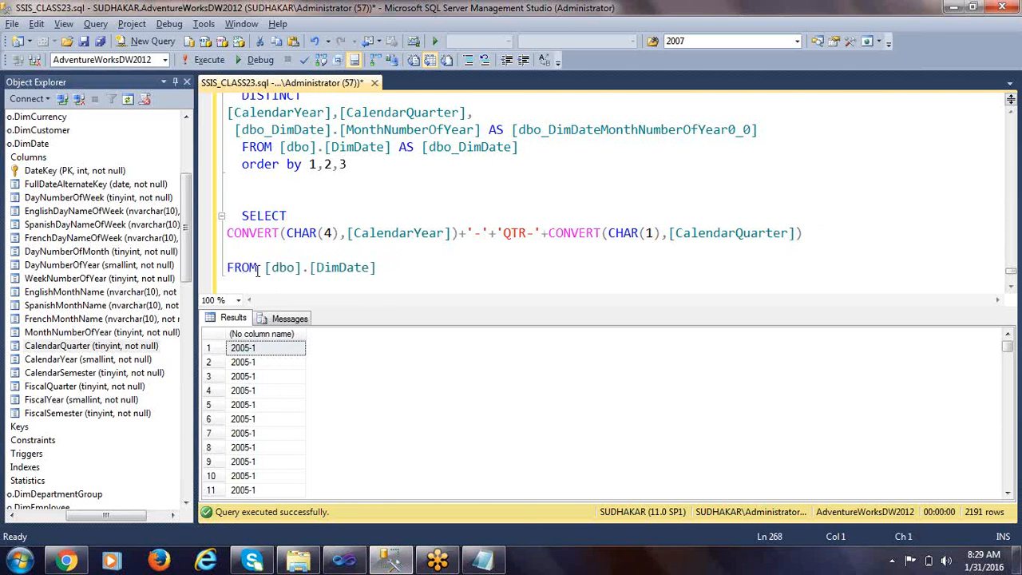
type("RDER BY")
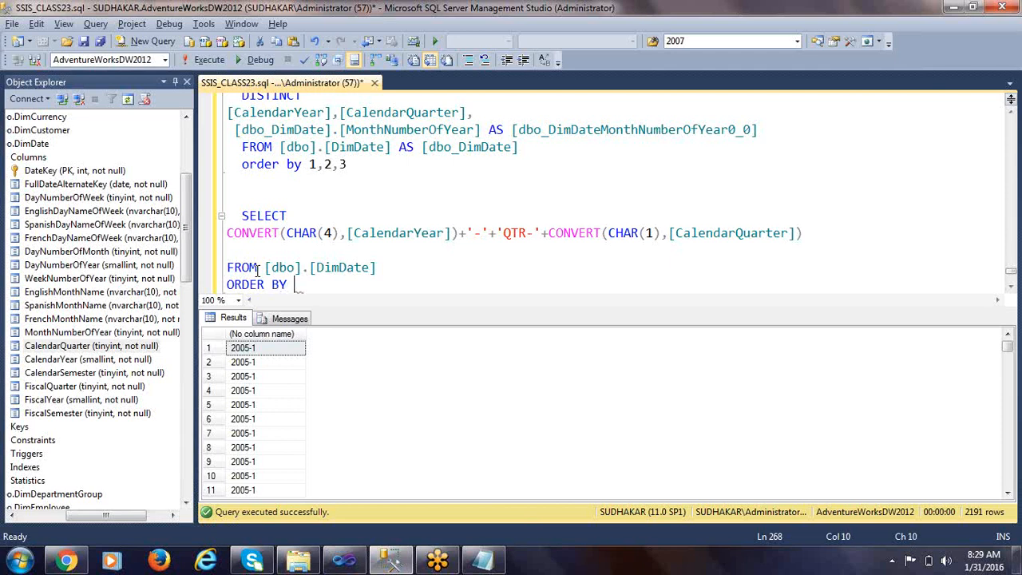
scroll(302, 224, "down", 1)
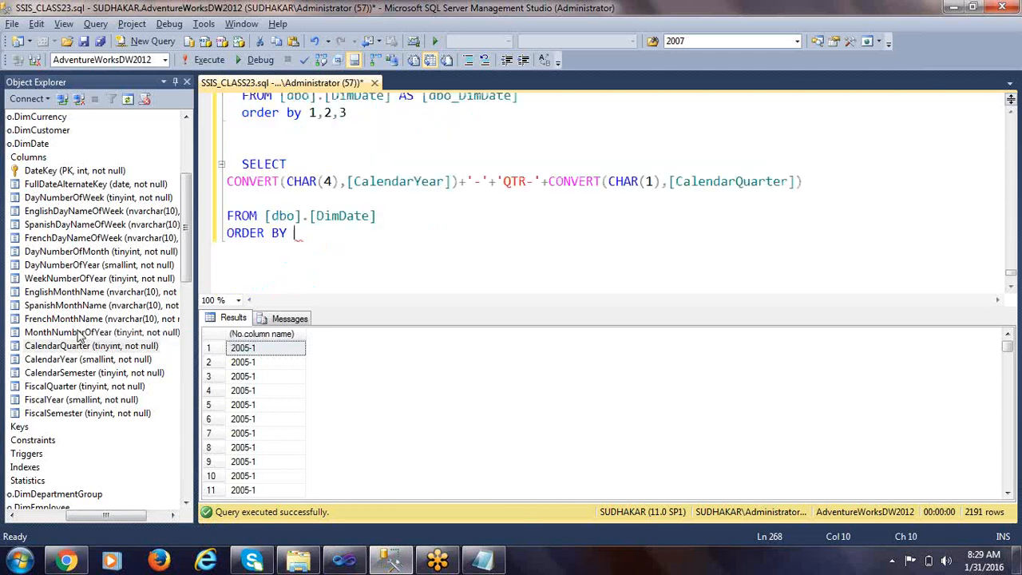
left_click_drag(112, 361, 309, 250)
key("End")
type(",")
left_click(112, 345)
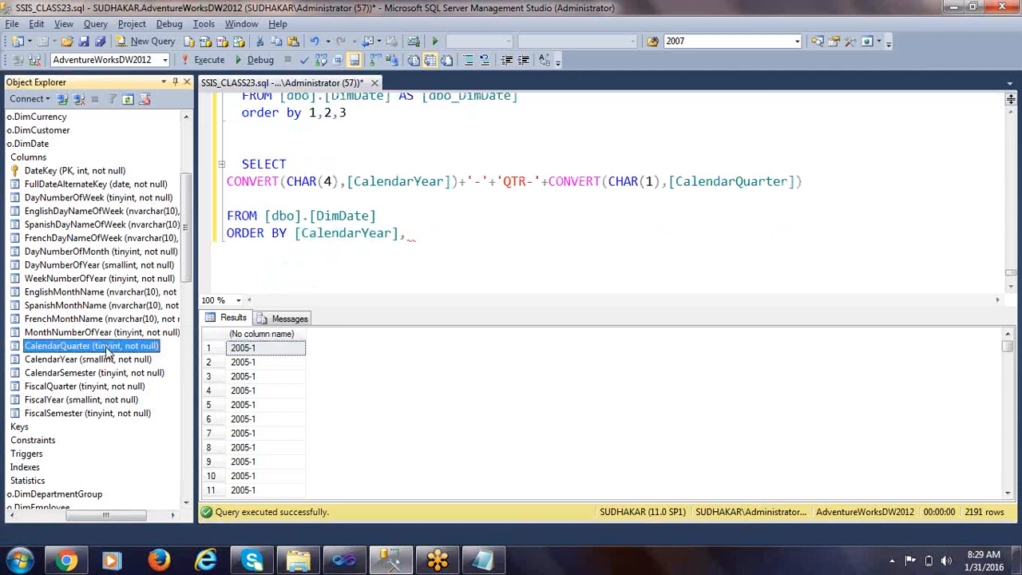
left_click_drag(104, 351, 418, 250)
Run the sorted quarter label query and examine the labels from the first to the last result rows.
left_click_drag(551, 233, 94, 171)
key("F5")
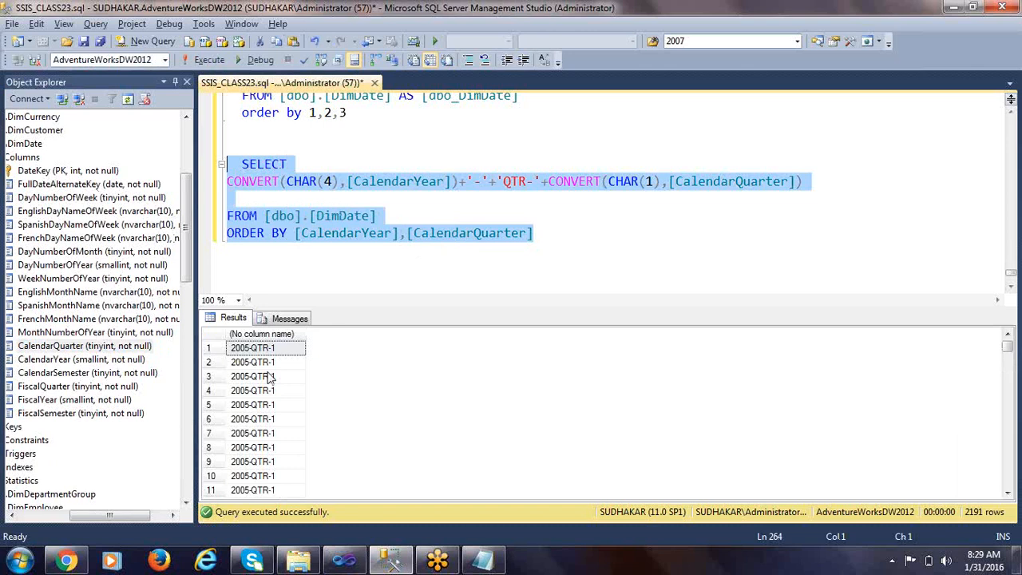
left_click(270, 351)
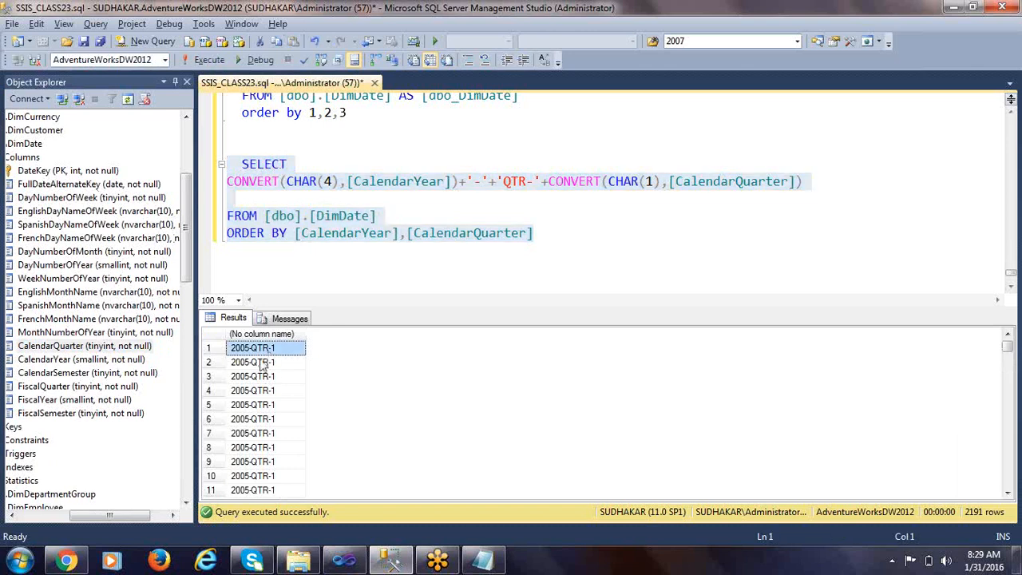
left_click(276, 380)
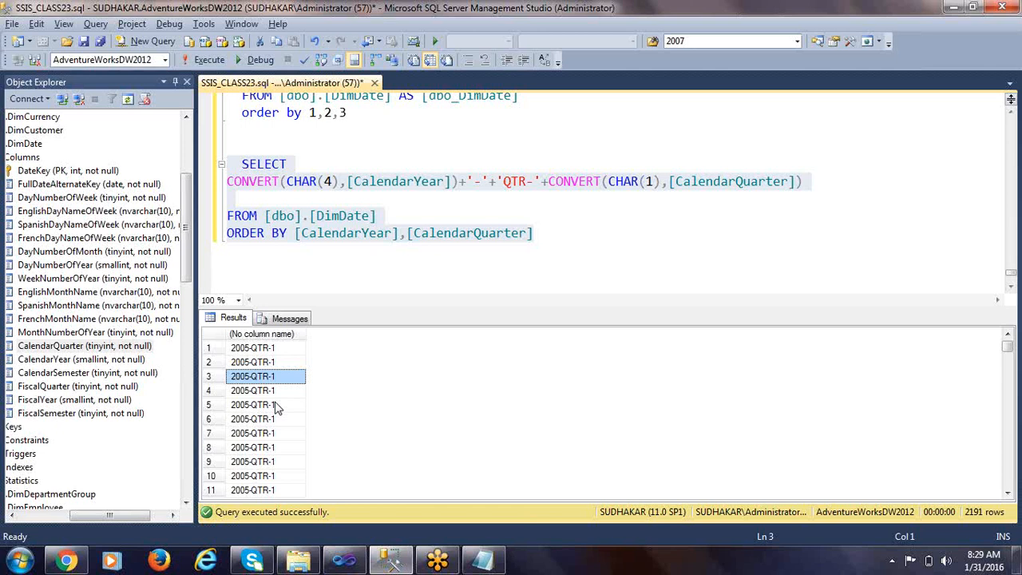
scroll(276, 407, "down", 20)
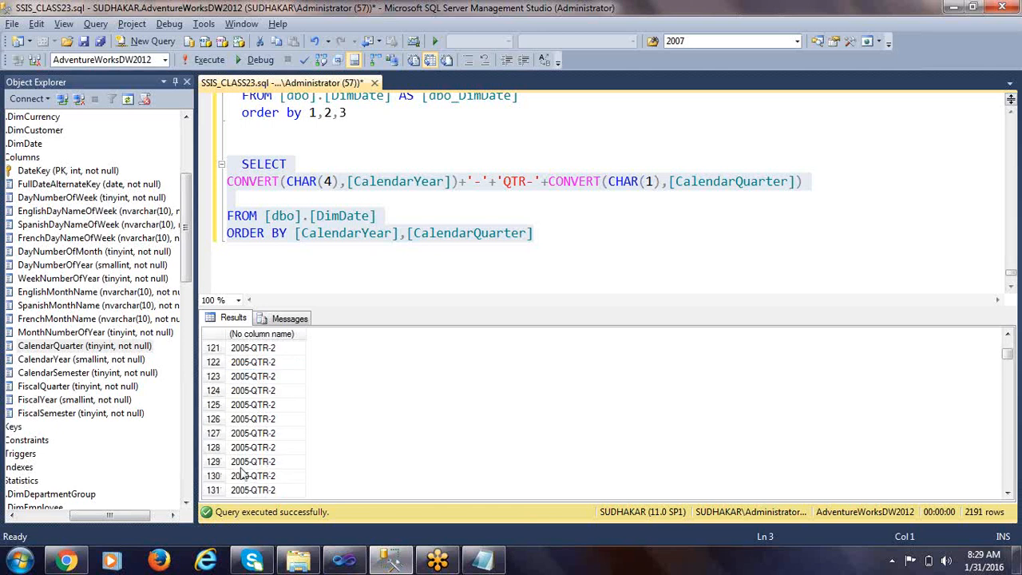
left_click(244, 475)
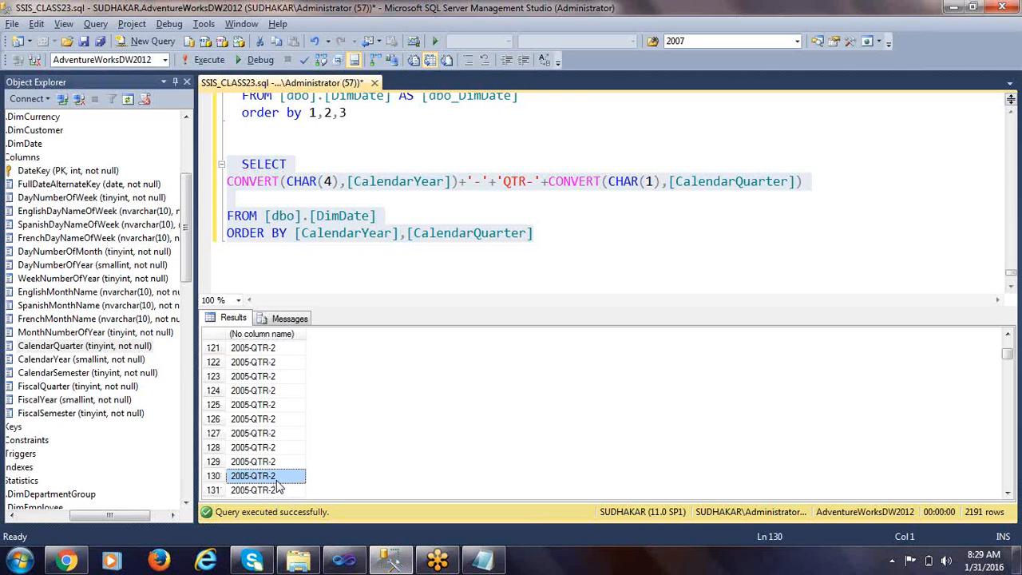
key("ctrl+End")
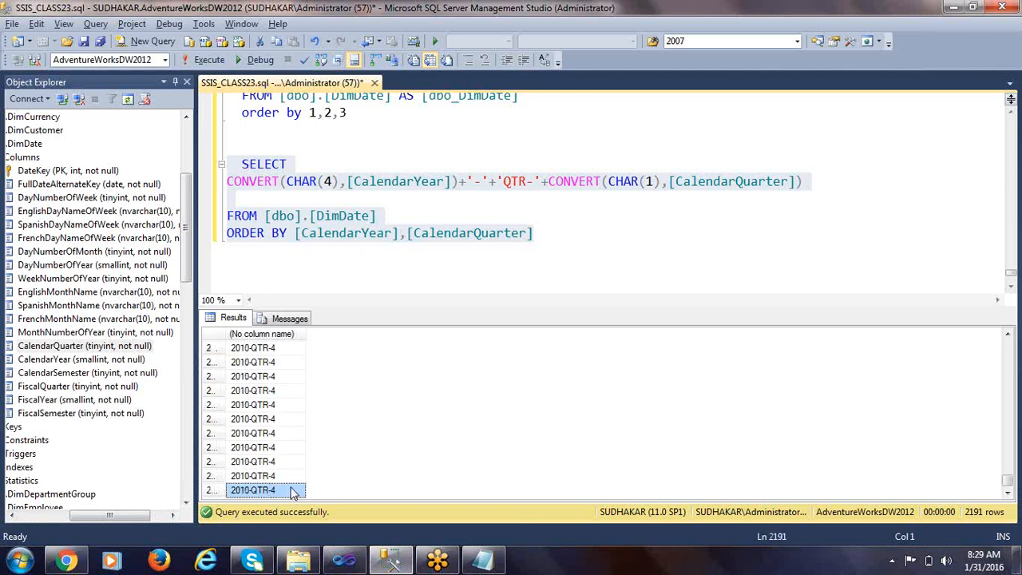
left_click(286, 444)
scroll(285, 441, "up", 3)
Add blank lines below the quarter query and review the 2005-JANUARY label in Notepad before returning to Management Studio.
left_click(535, 233)
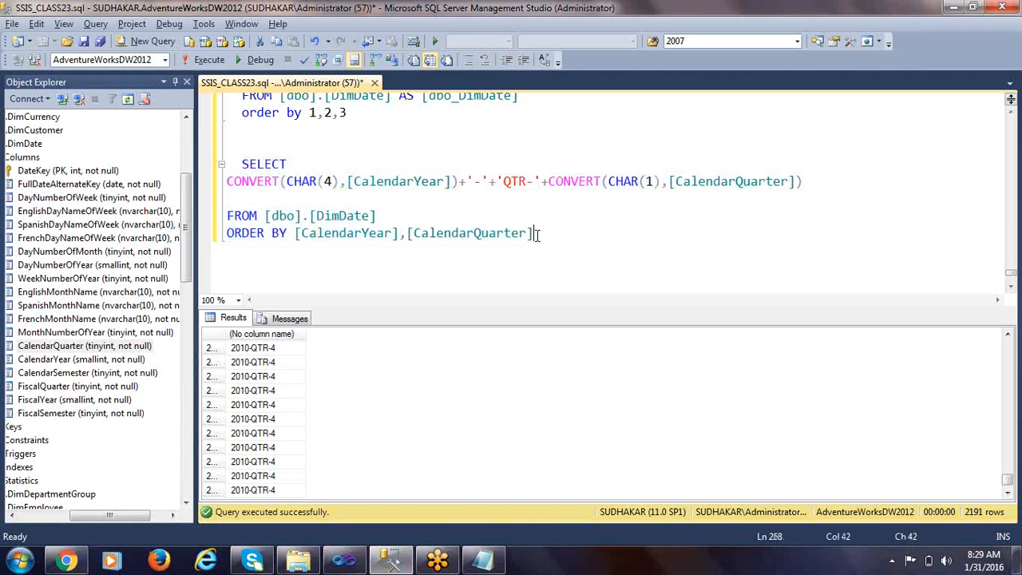
key("Return")
key("Return")
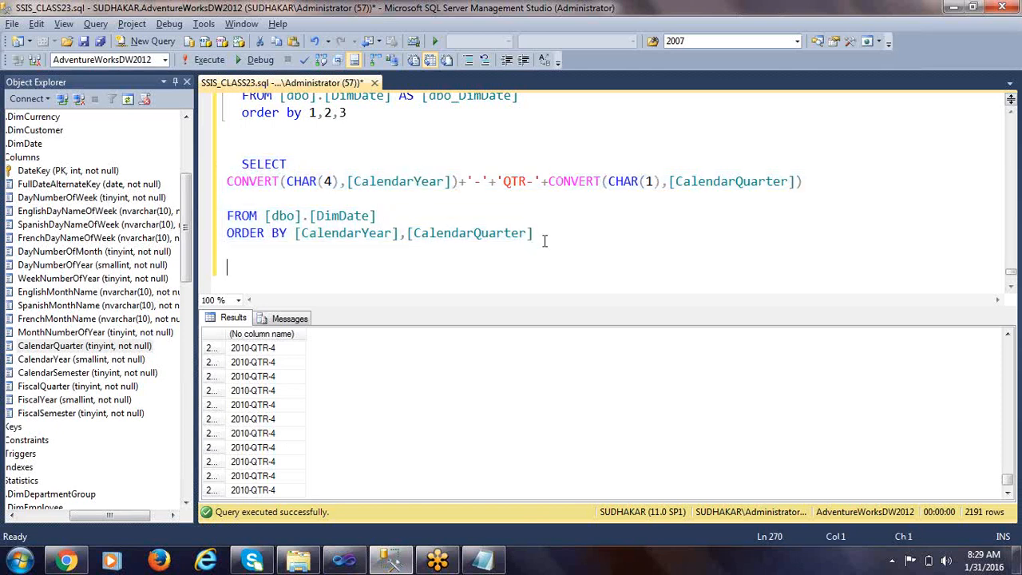
left_click(483, 560)
left_click(321, 209)
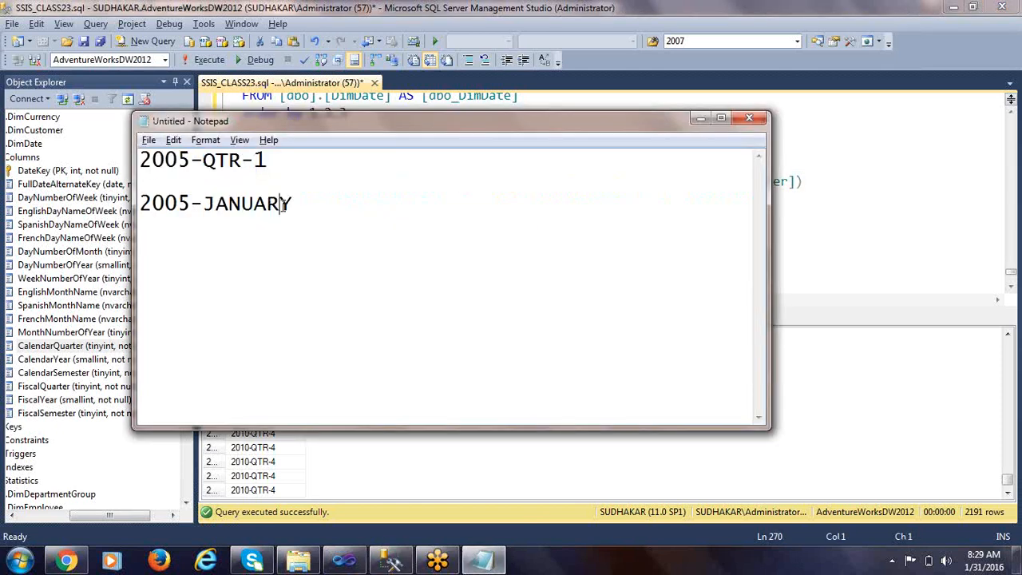
left_click_drag(321, 209, 64, 198)
key("alt+Tab")
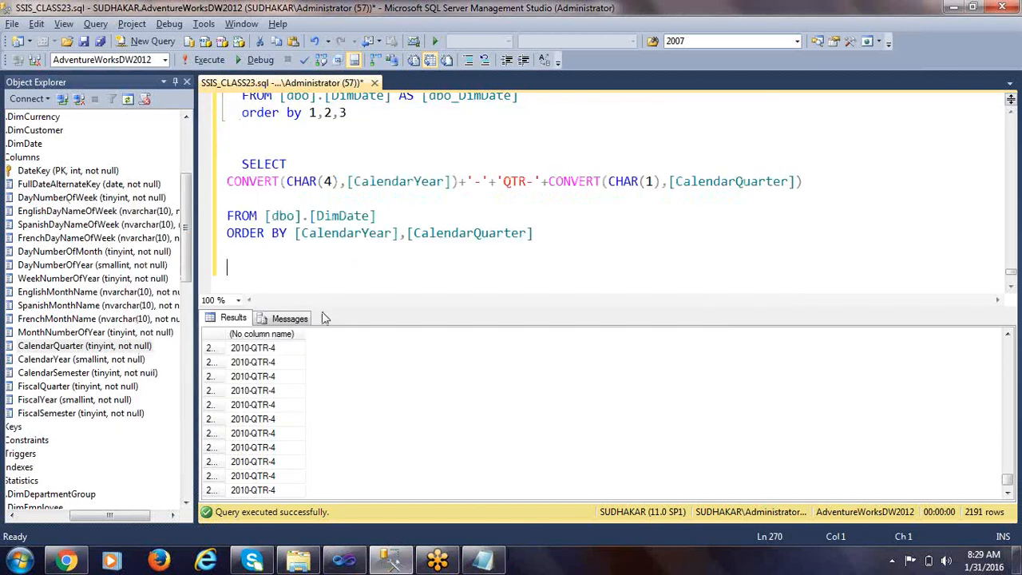
Duplicate the quarter label query below the original and remove the empty line before FROM in the copy.
left_click_drag(548, 240, 175, 166)
key("ctrl+c")
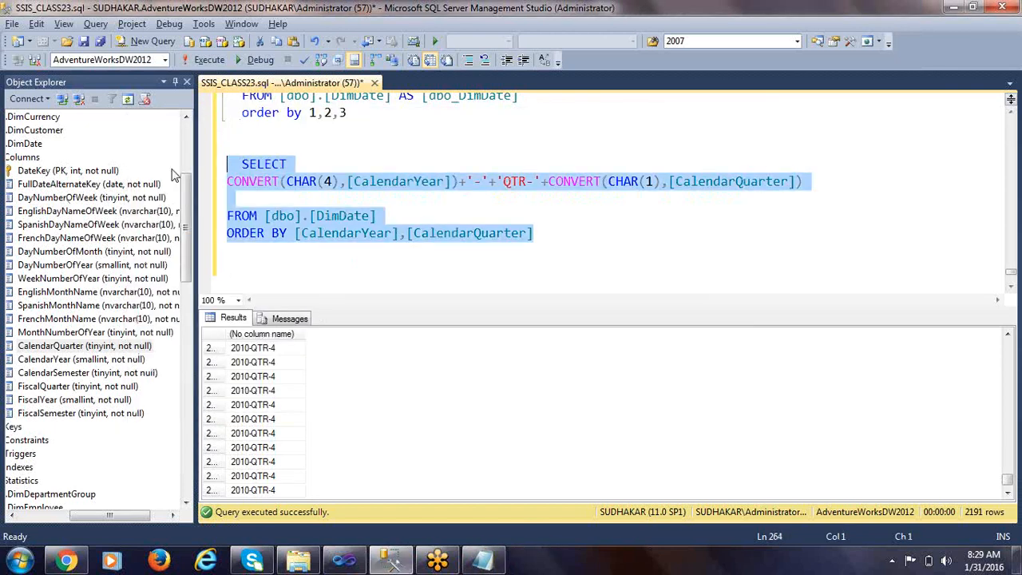
left_click(238, 267)
key("ctrl+v")
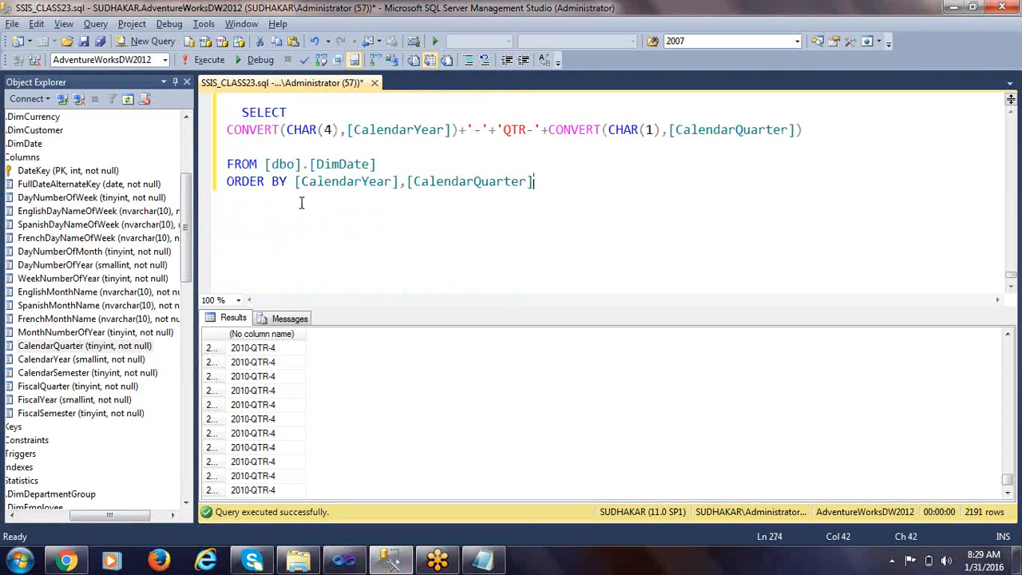
key("BackSpace")
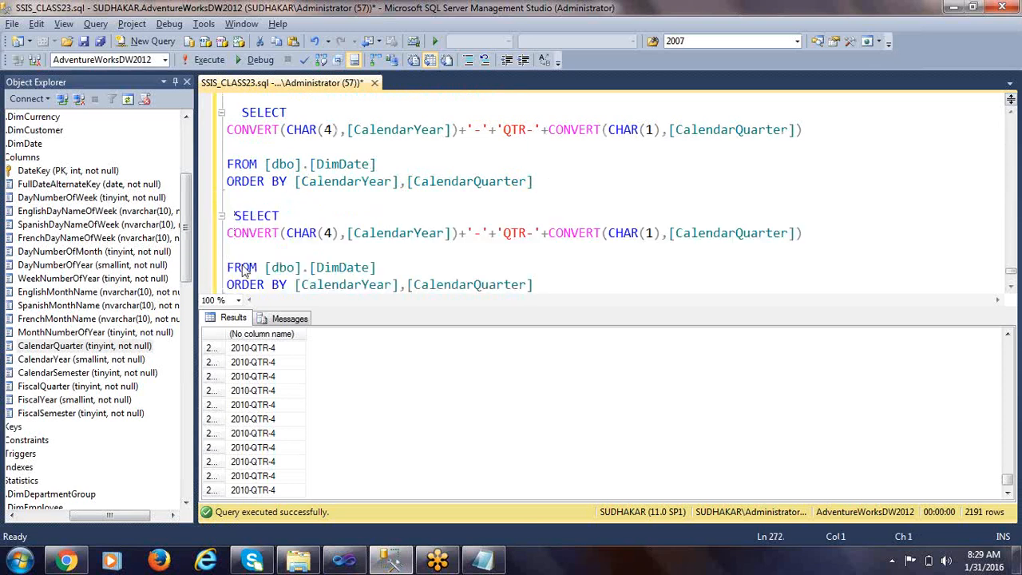
key("Delete")
Delete 'QTR-'+CONVERT(CHAR(1),[CalendarQuarter]) from the copied query's concatenation, keeping the year and hyphen.
left_click(507, 234)
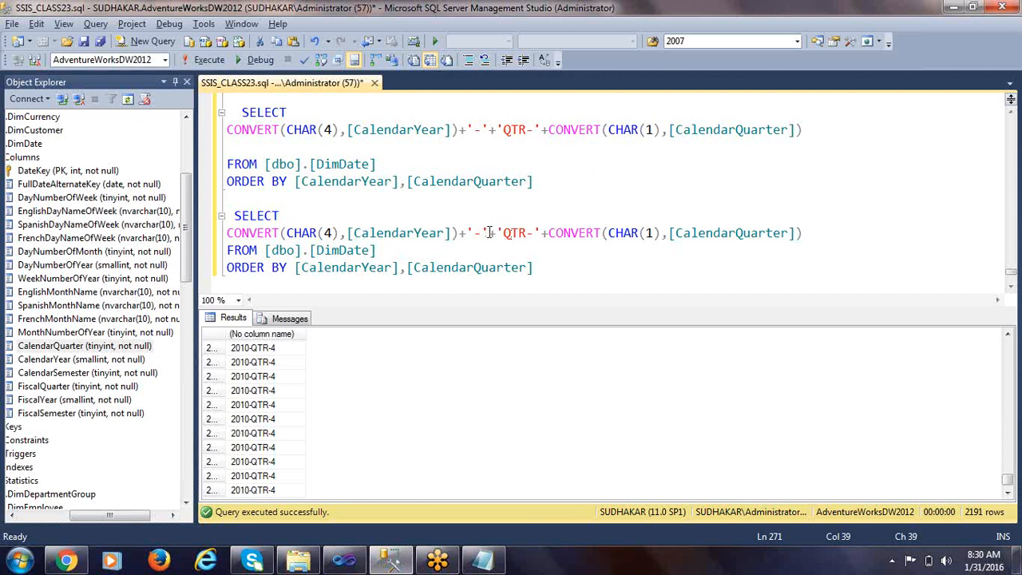
left_click_drag(499, 233, 808, 229)
key("Delete")
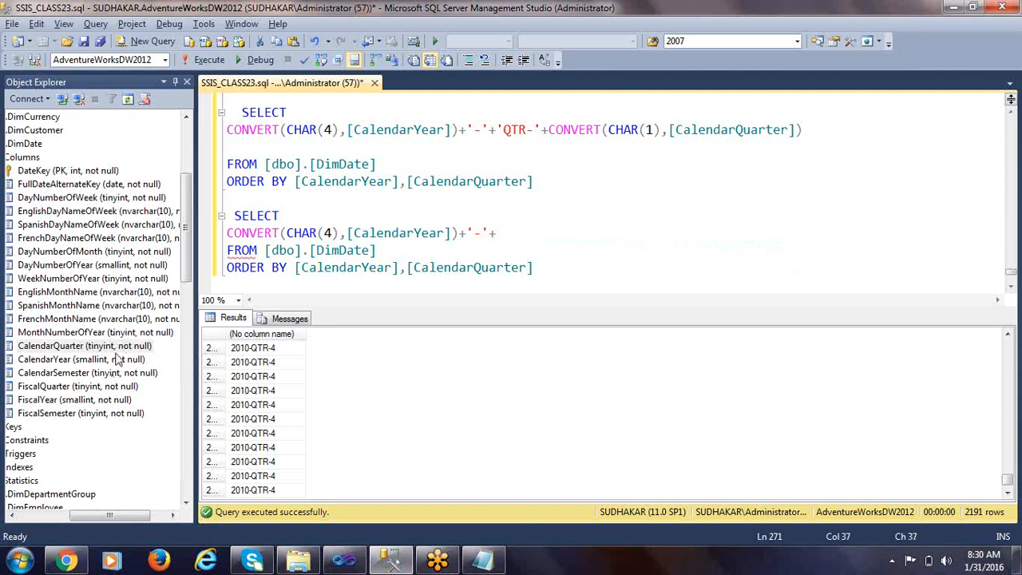
Find the English month name column in DimDate and append [EnglishMonthName] after the hyphen in the copied query.
left_click(118, 320)
left_click(107, 376)
left_click(86, 332)
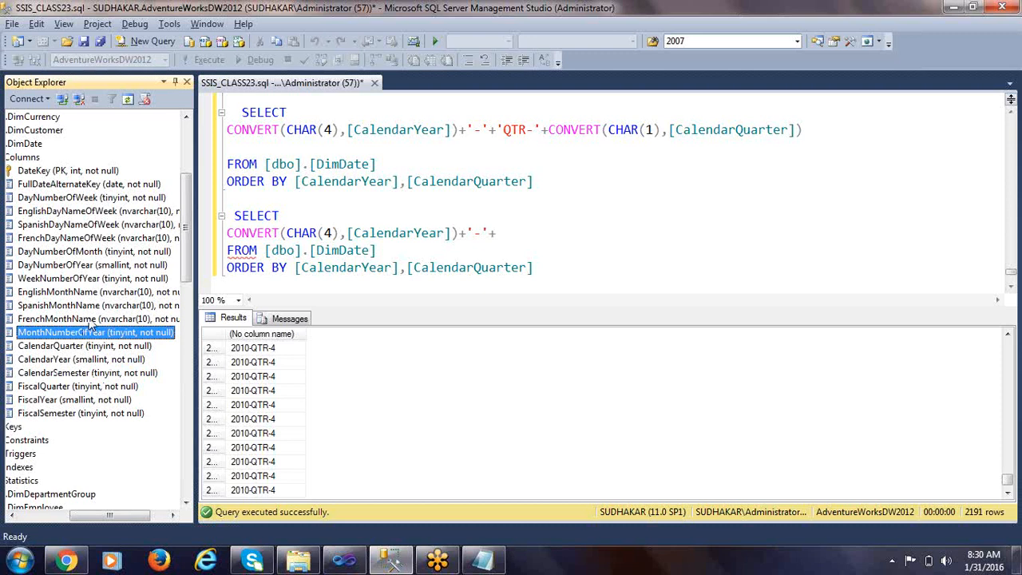
key("Up")
key("Up")
key("Up")
key("Up")
key("Up")
key("Up")
key("Up")
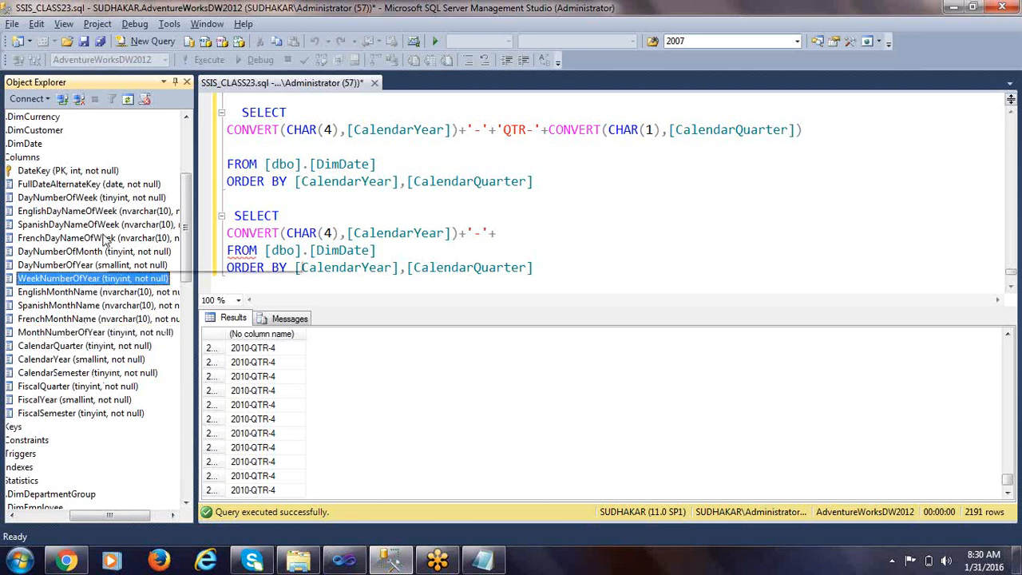
left_click(98, 333)
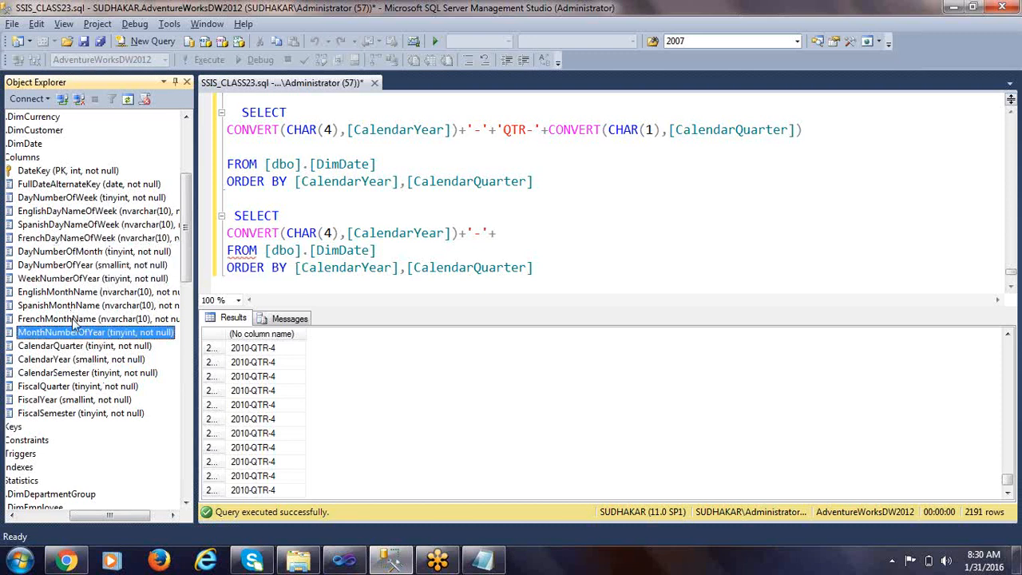
left_click(78, 358)
left_click(72, 292)
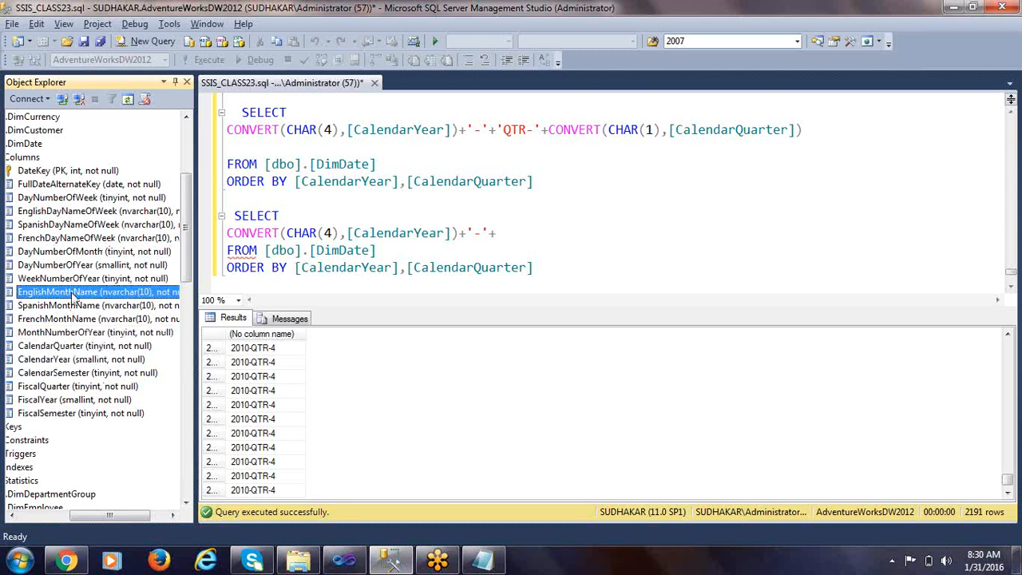
left_click_drag(144, 293, 512, 240)
left_click(560, 262)
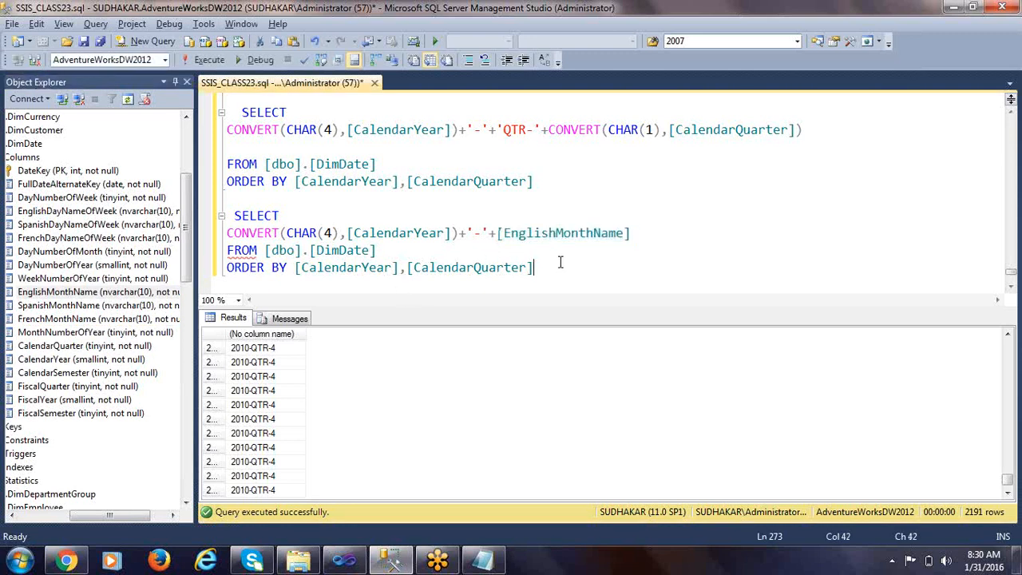
Execute only the month label query and examine its output from the first rows through to the last row.
left_click_drag(564, 273, 216, 205)
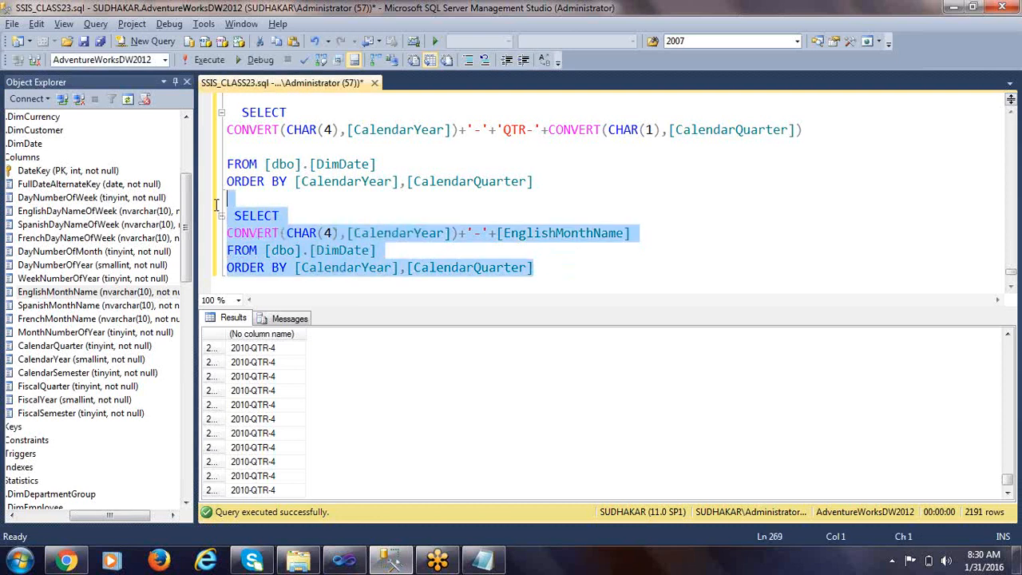
left_click(206, 61)
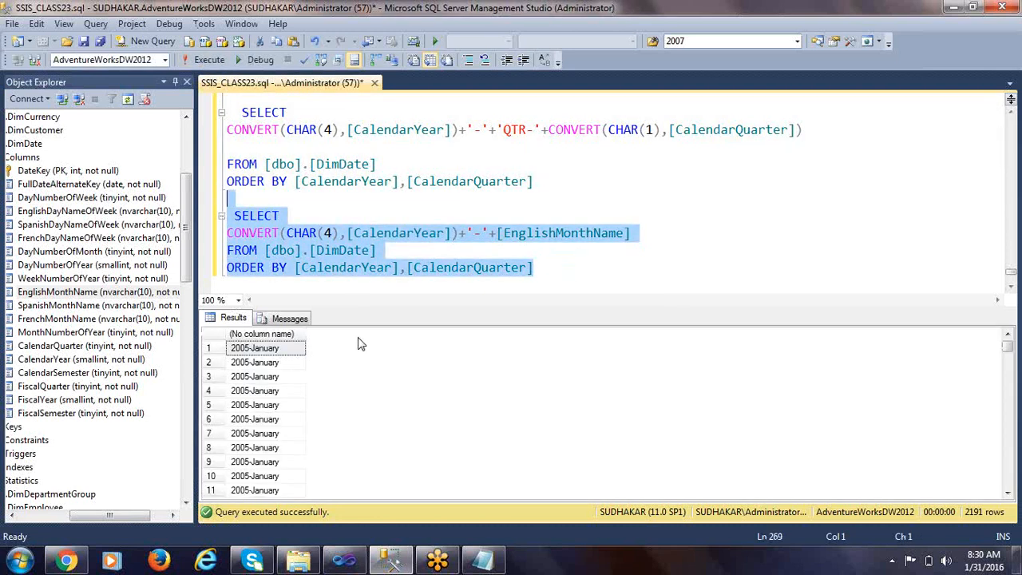
left_click(256, 351)
key("Down")
key("Down")
key("Down")
key("Down")
key("Down")
key("Down")
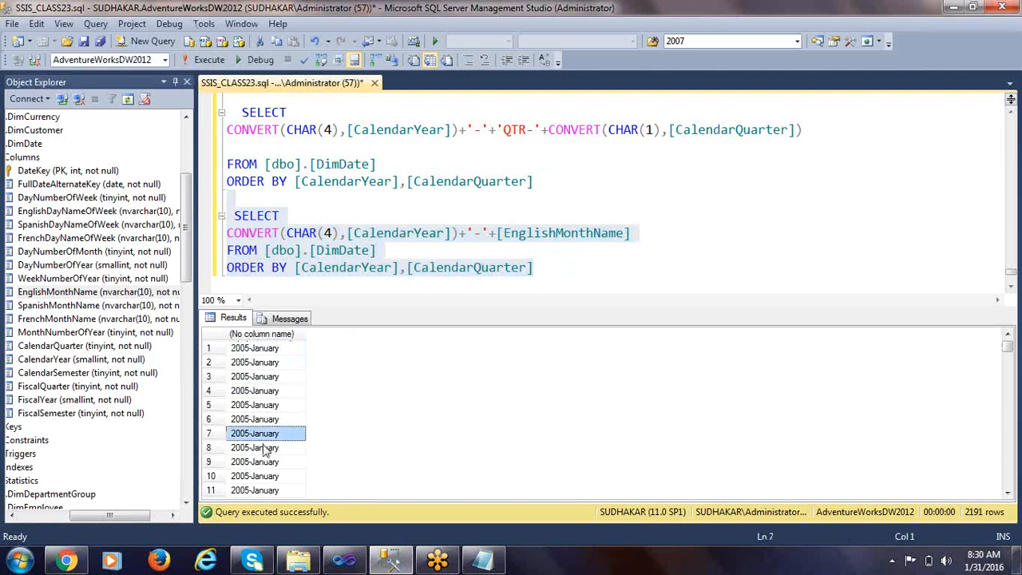
key("ctrl+End")
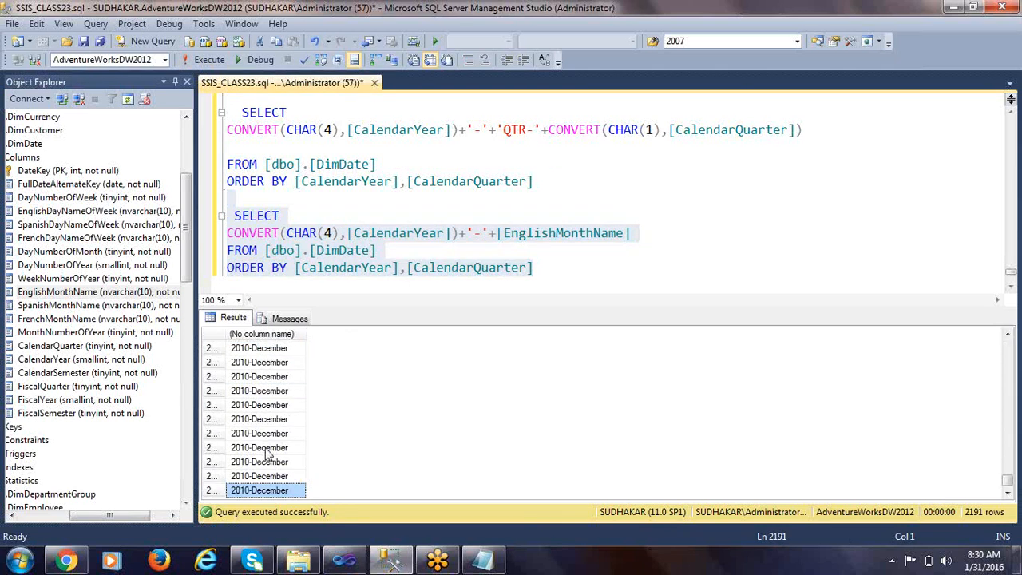
Compare the month label query's results with the 2005-JANUARY sample in Notepad, returning to Management Studio.
key("alt+Tab")
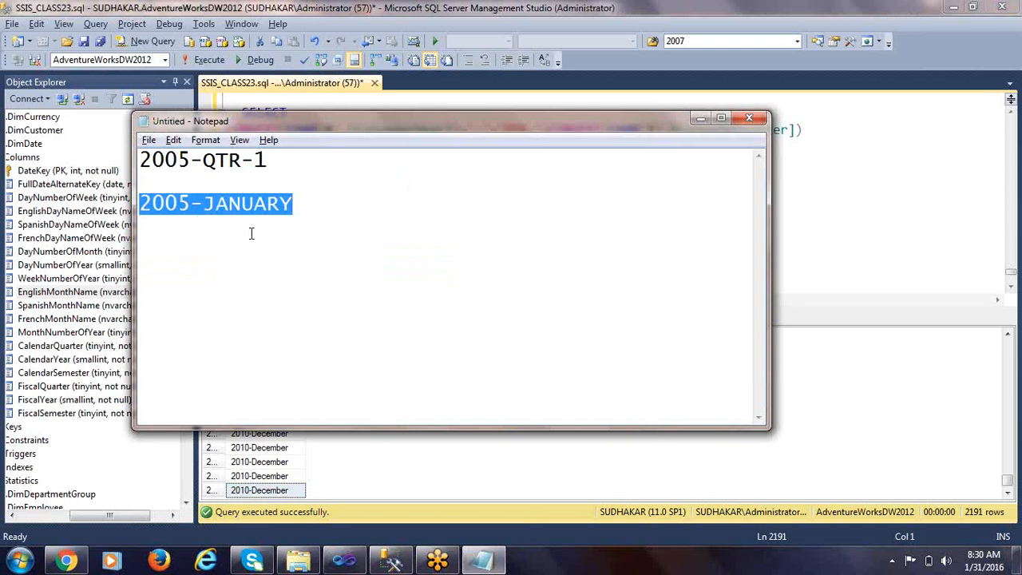
key("alt+Tab")
left_click(272, 422)
left_click(275, 477)
left_click(272, 407)
scroll(274, 411, "up", 3)
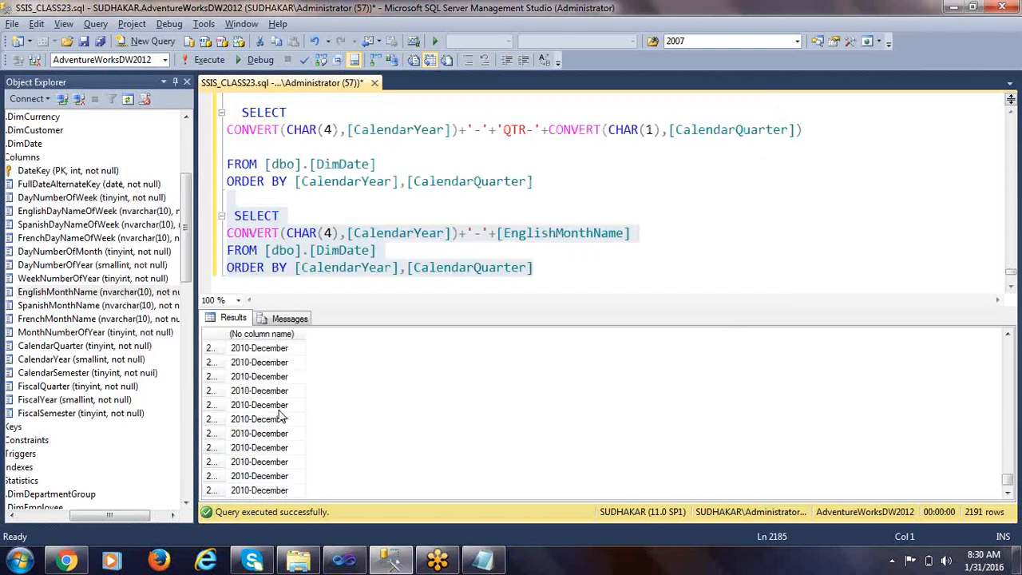
left_click(548, 278)
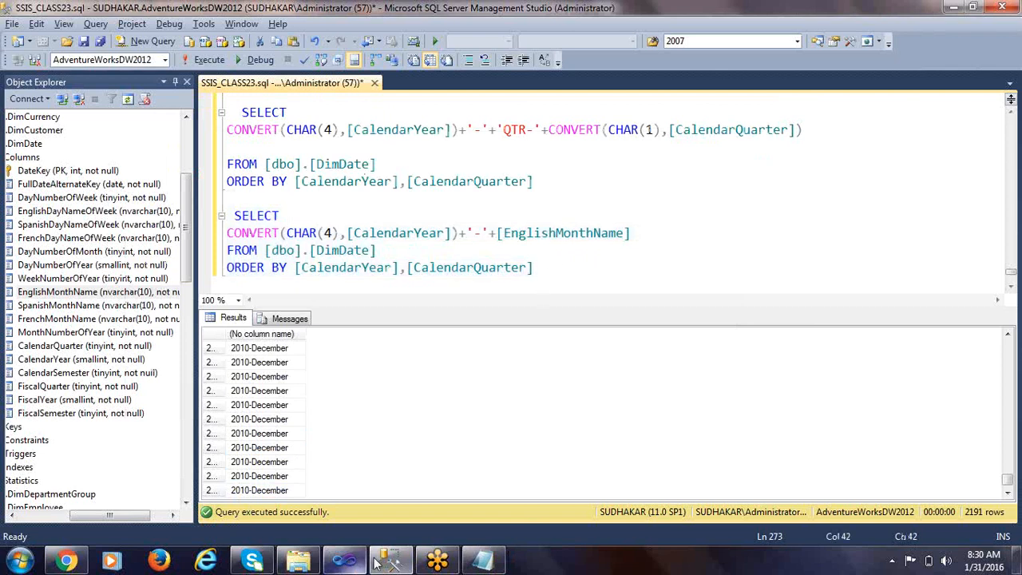
Switch to Visual Studio and start a named calculation called QTR_FULL_DESC on DimDate in the Adventure Works data source view.
left_click(345, 561)
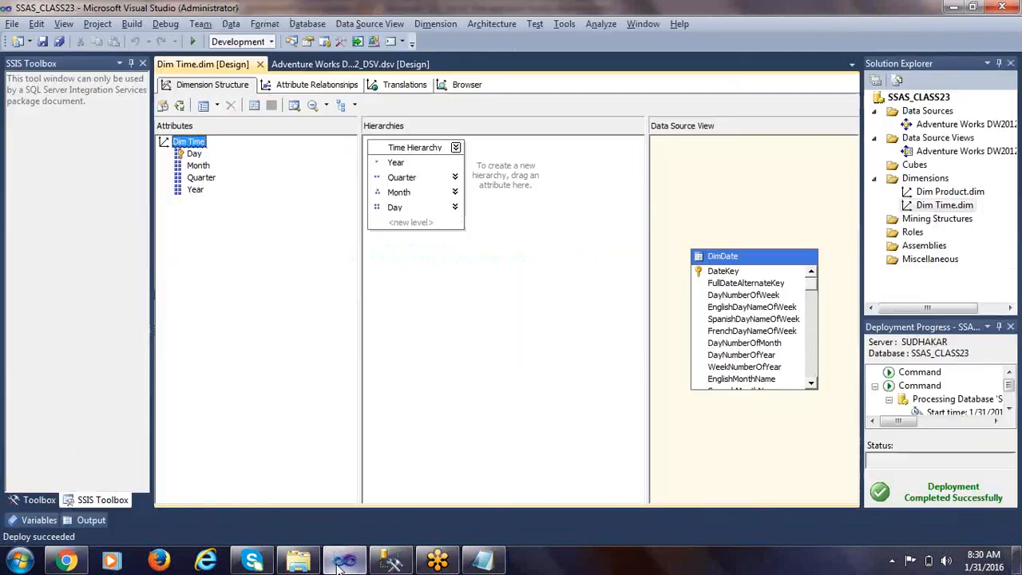
left_click(344, 64)
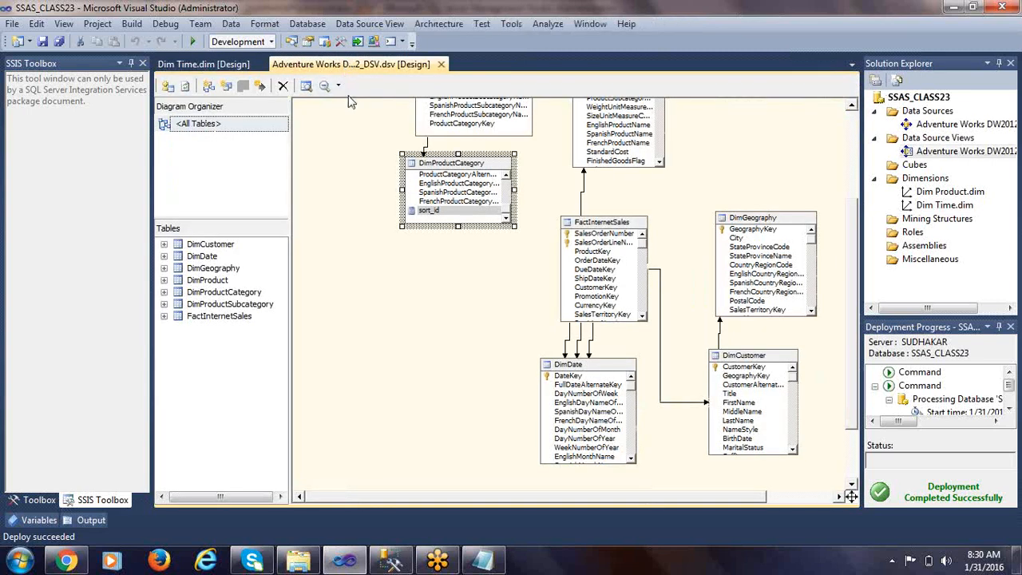
left_click(588, 365)
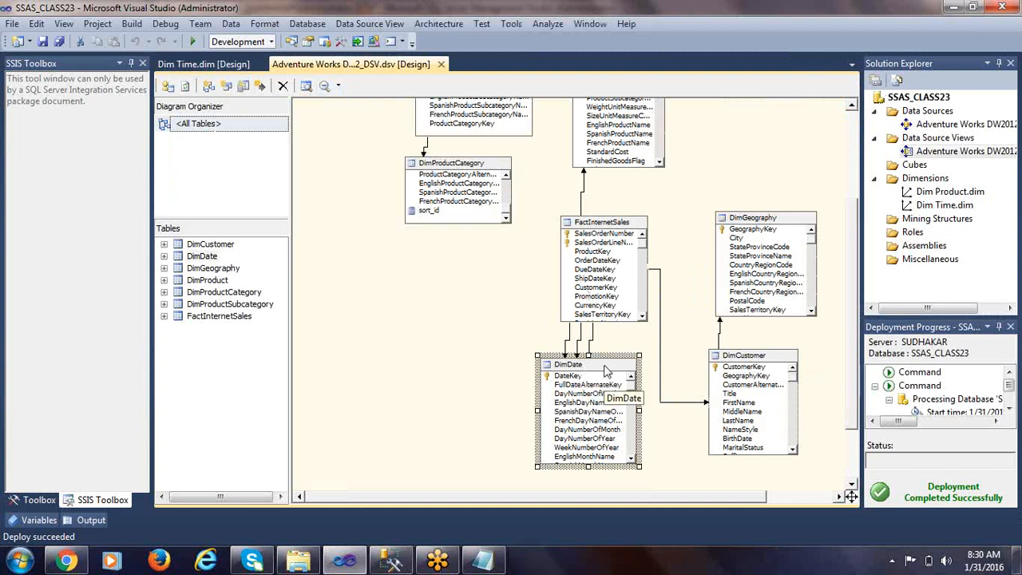
right_click(605, 369)
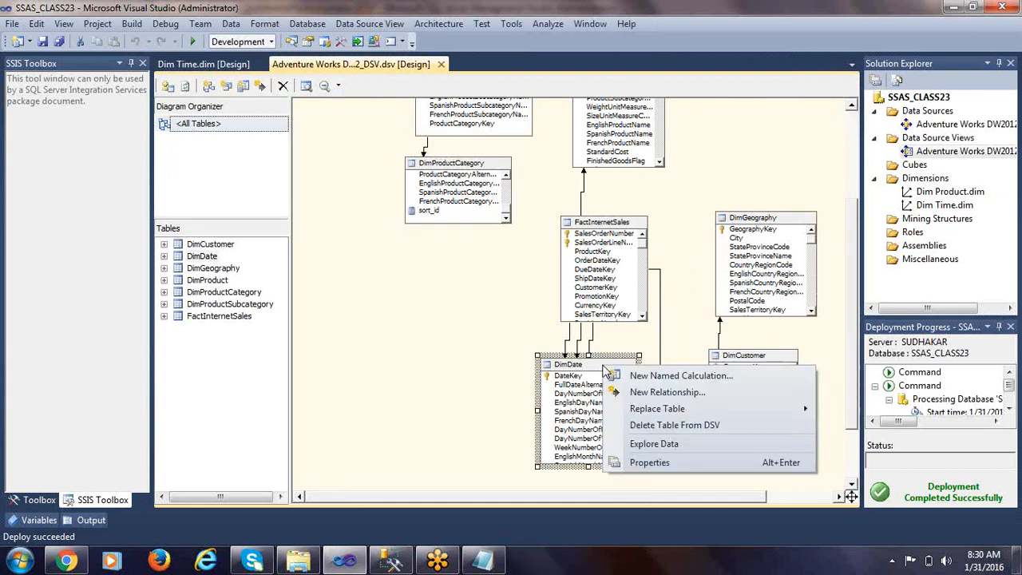
left_click(672, 376)
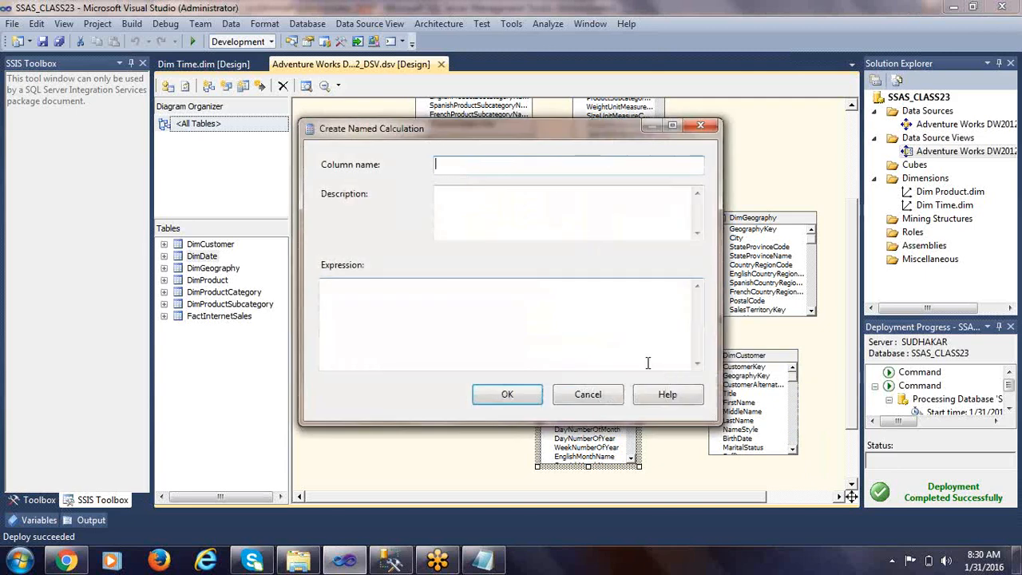
key("alt+Tab")
key("alt+Tab")
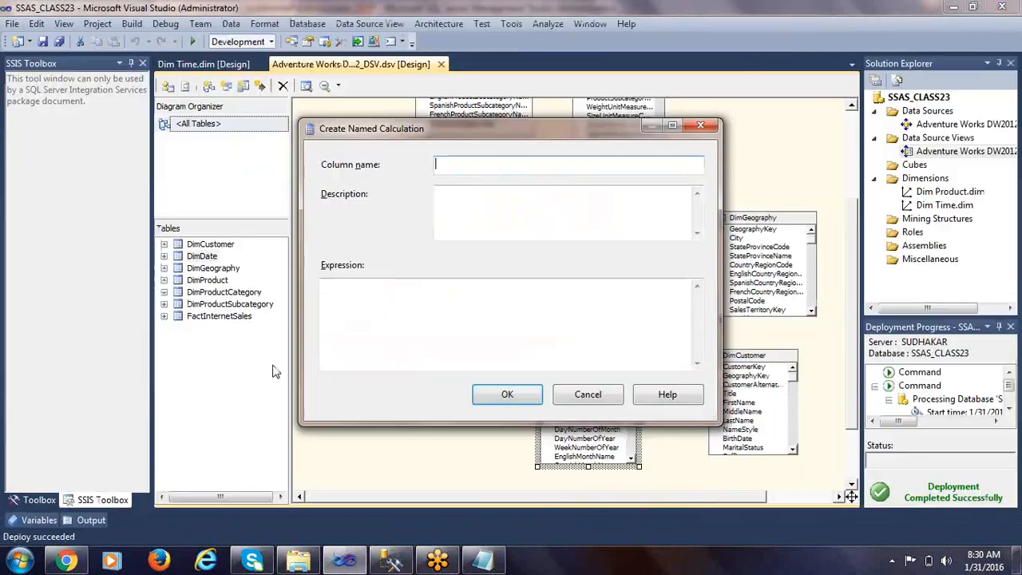
type("QTR")
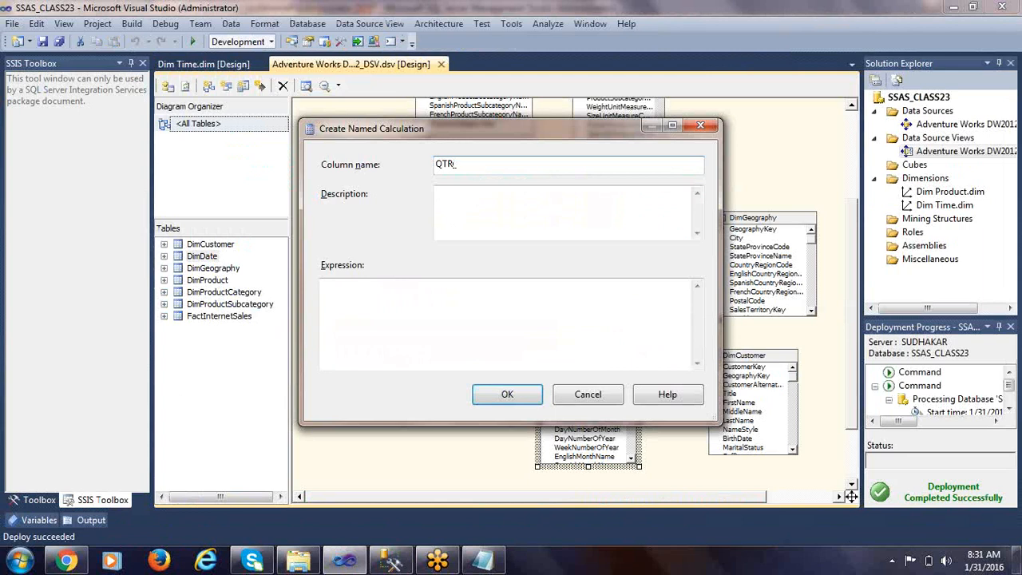
type("_FULL_DESC")
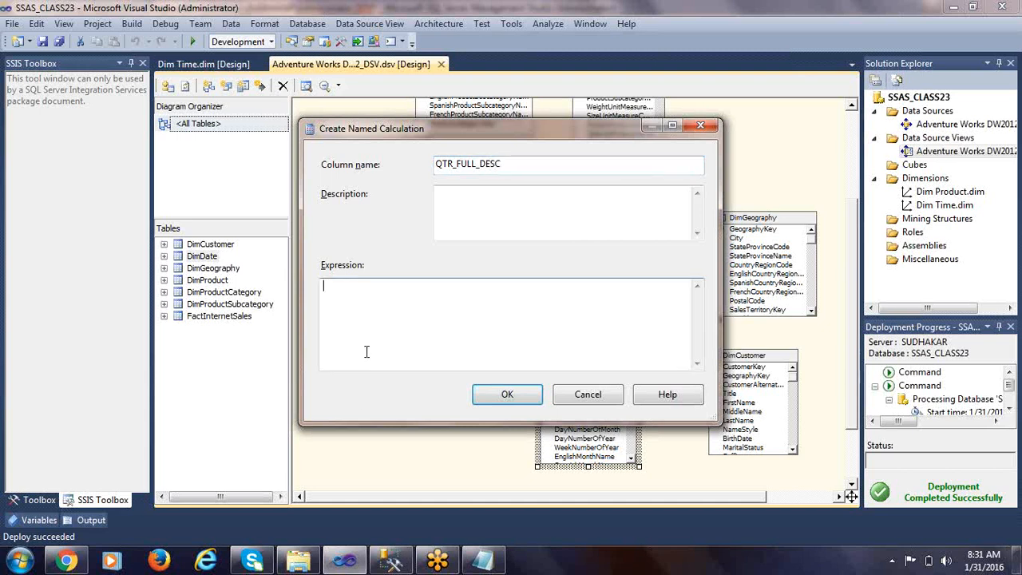
Copy CONVERT(CHAR(4),[CalendarYear])+'-'+'QTR-'+CONVERT(CHAR(1),[CalendarQuarter]) from the quarter query in Management Studio into QTR_FULL_DESC's expression and create the calculation.
key("alt+Tab")
left_click(323, 149)
scroll(323, 150, "up", 1)
left_click(803, 182)
left_click(184, 185, "shift")
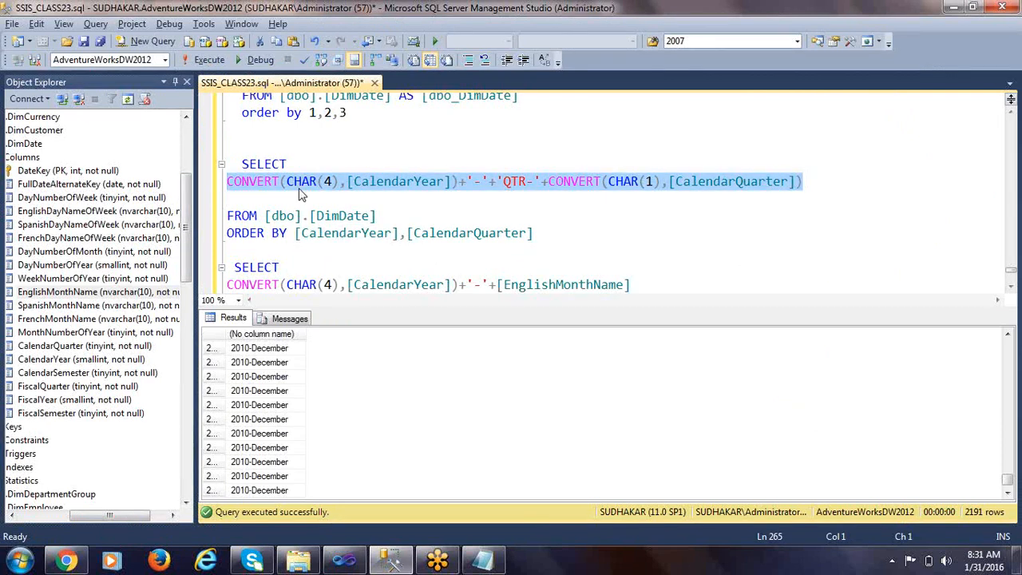
right_click(304, 187)
left_click(320, 209)
key("alt+Tab")
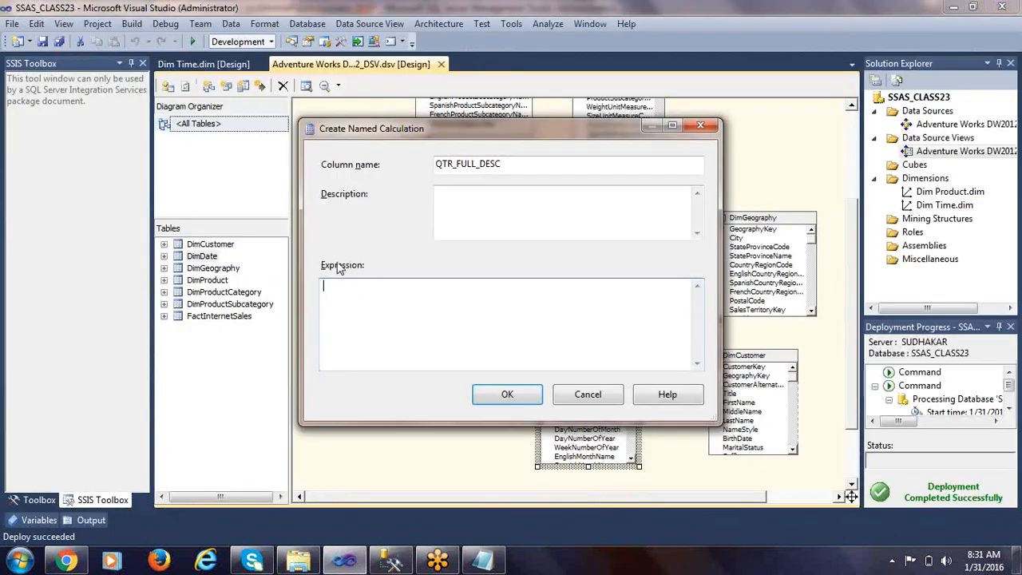
left_click(377, 312)
key("ctrl+v")
left_click(507, 394)
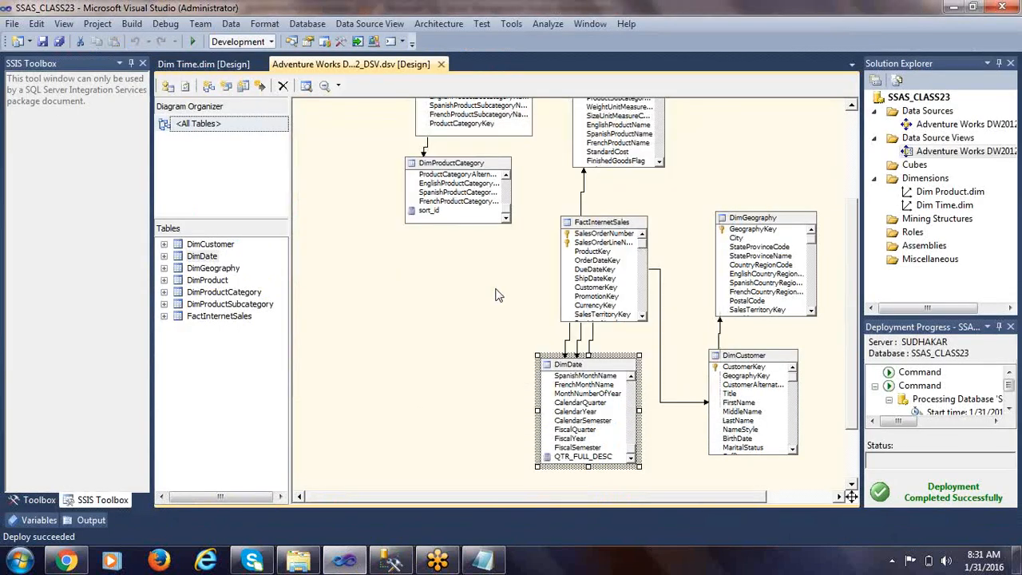
left_click(591, 459)
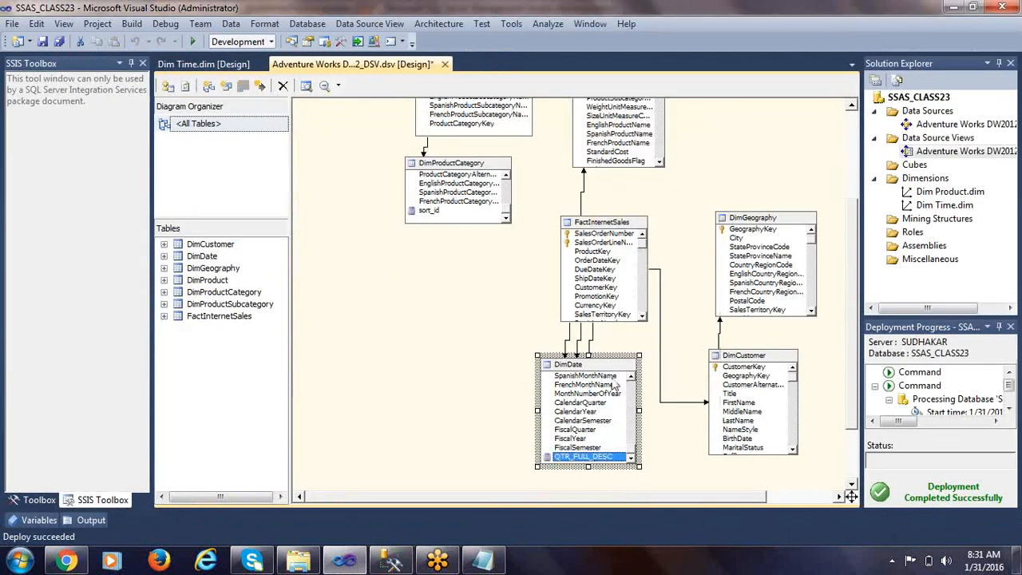
Start another named calculation on DimDate with the column name MONTH_FULL_DESC.
right_click(610, 369)
left_click(659, 376)
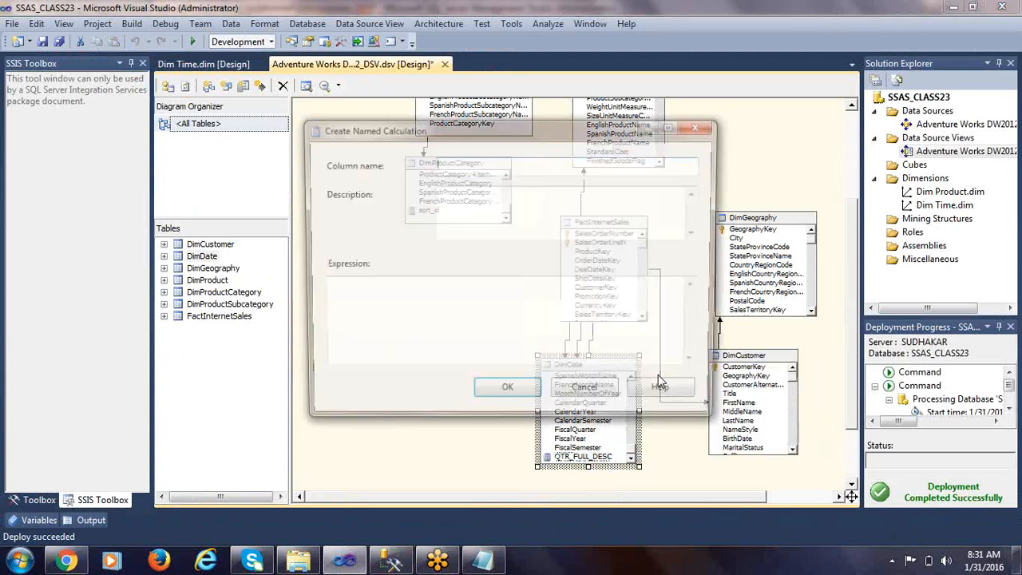
key("alt+Tab")
key("alt+Tab")
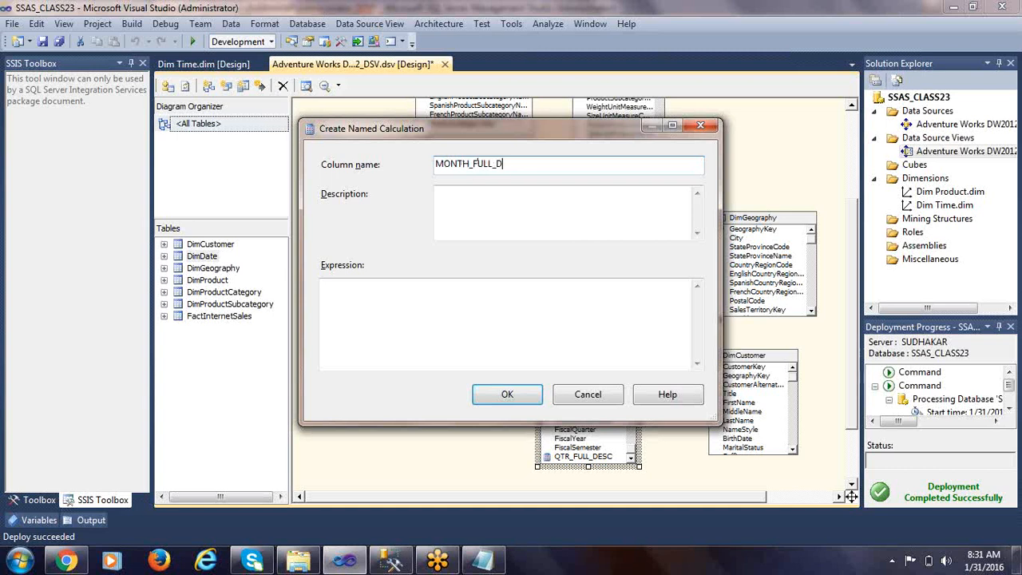
left_click(400, 336)
Copy CONVERT(CHAR(4),[CalendarYear])+'-'+[EnglishMonthName] from the month query in Management Studio into MONTH_FULL_DESC's expression and create the calculation.
key("alt+Tab")
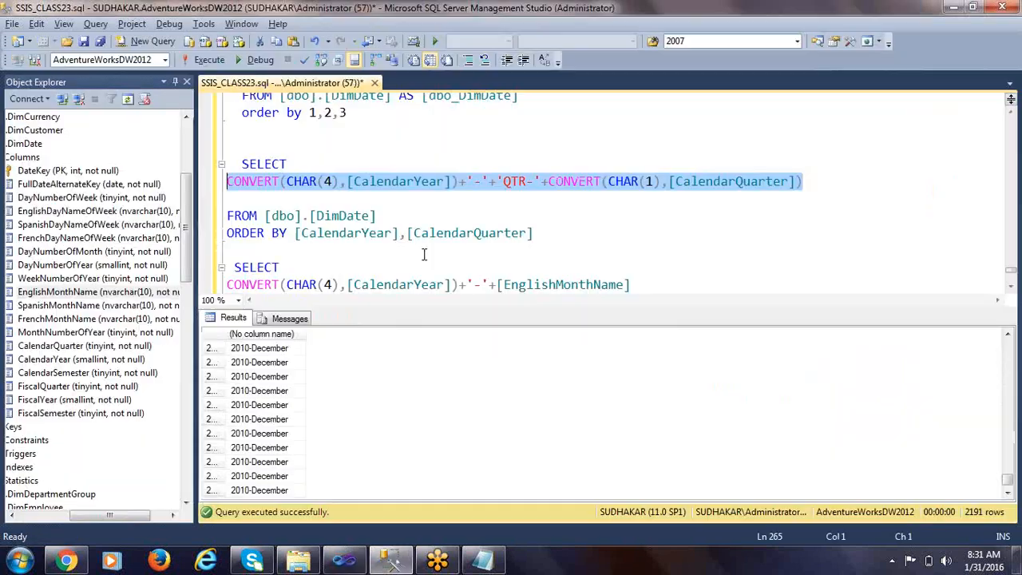
left_click_drag(654, 238, 209, 236)
right_click(254, 227)
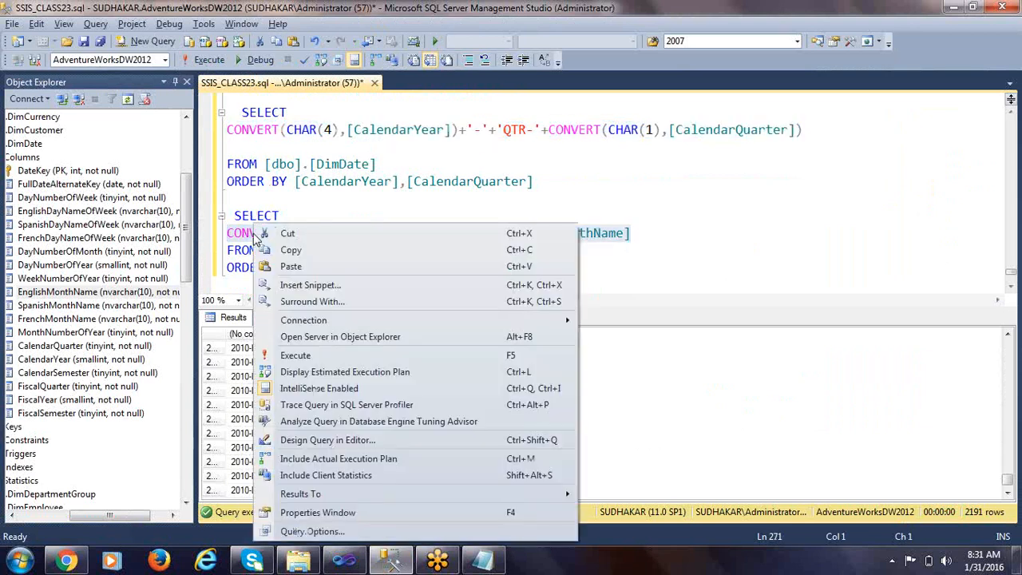
left_click(308, 250)
key("alt+Tab")
key("ctrl+v")
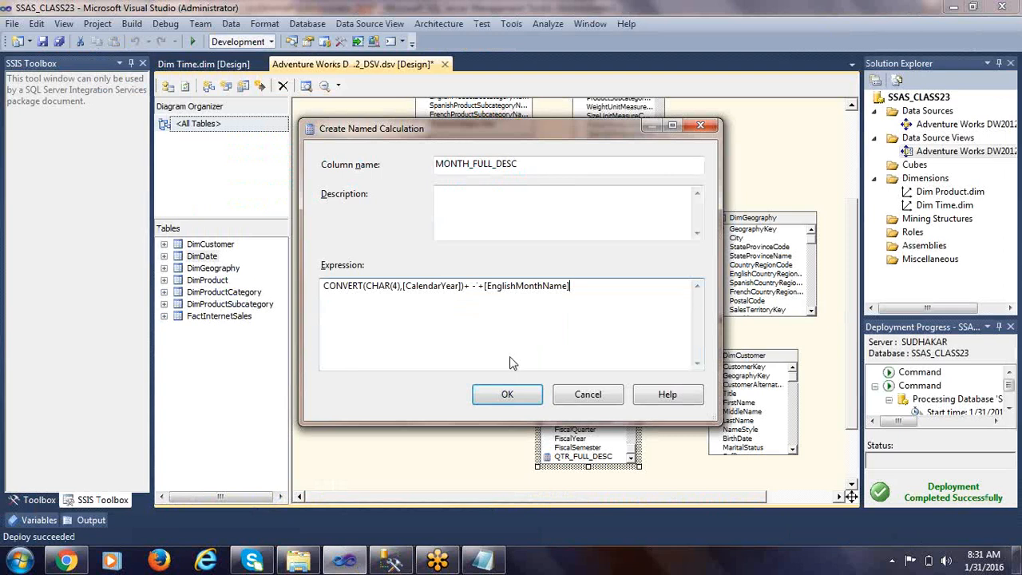
left_click(508, 394)
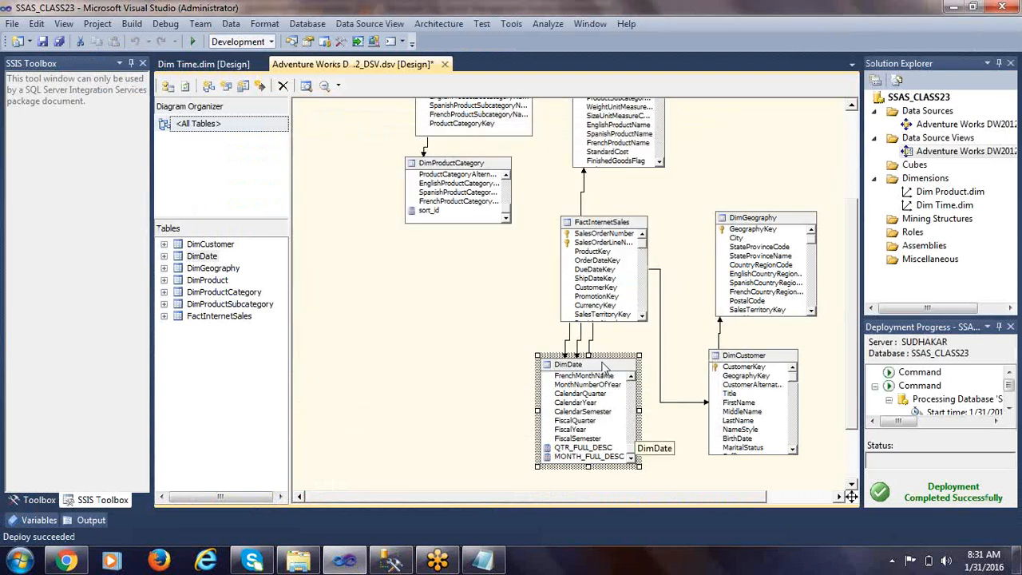
Explore DimDate's data to check the QTR_FULL_DESC and MONTH_FULL_DESC columns, and close the data view.
right_click(604, 368)
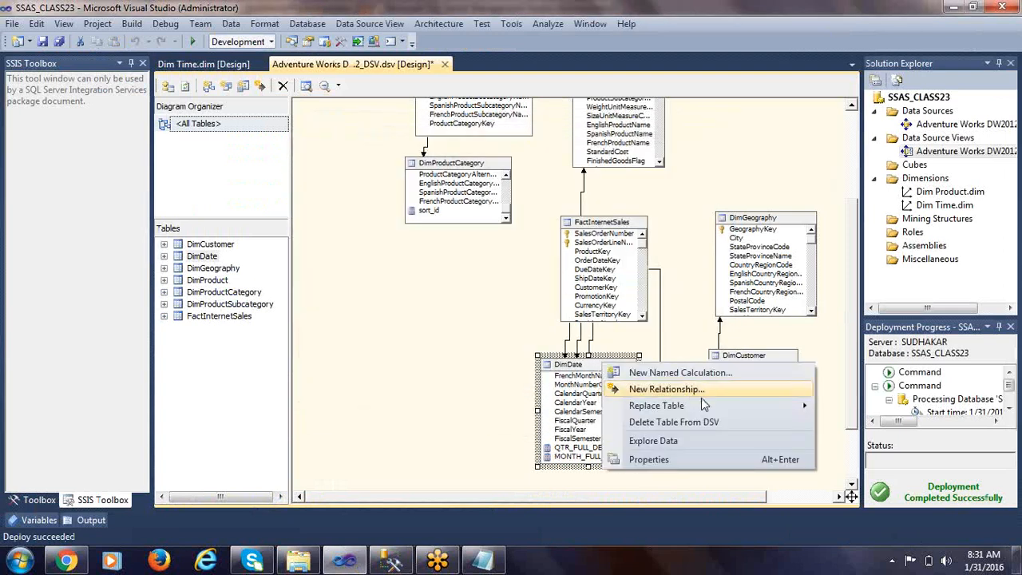
left_click(692, 441)
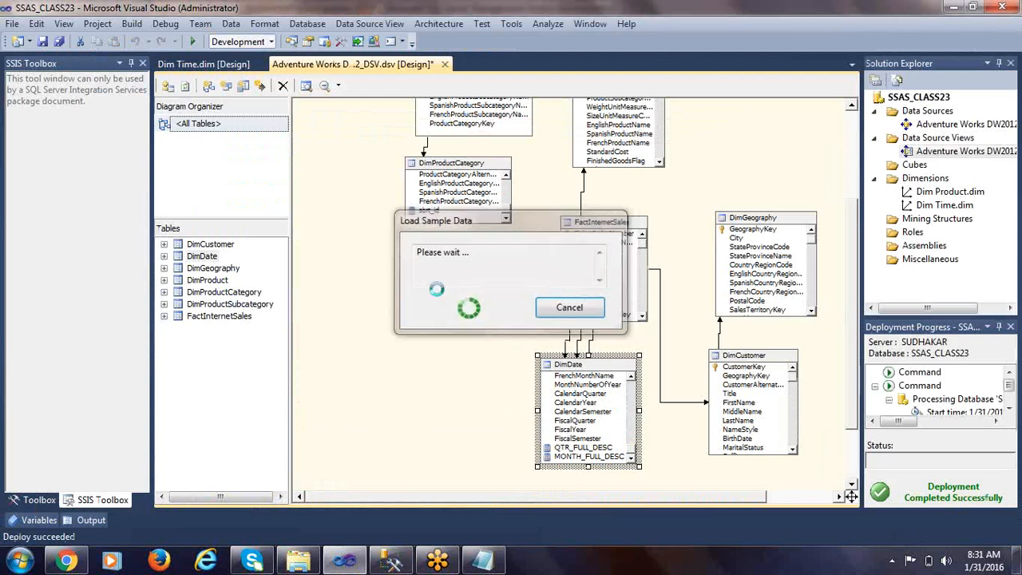
left_click_drag(304, 497, 790, 499)
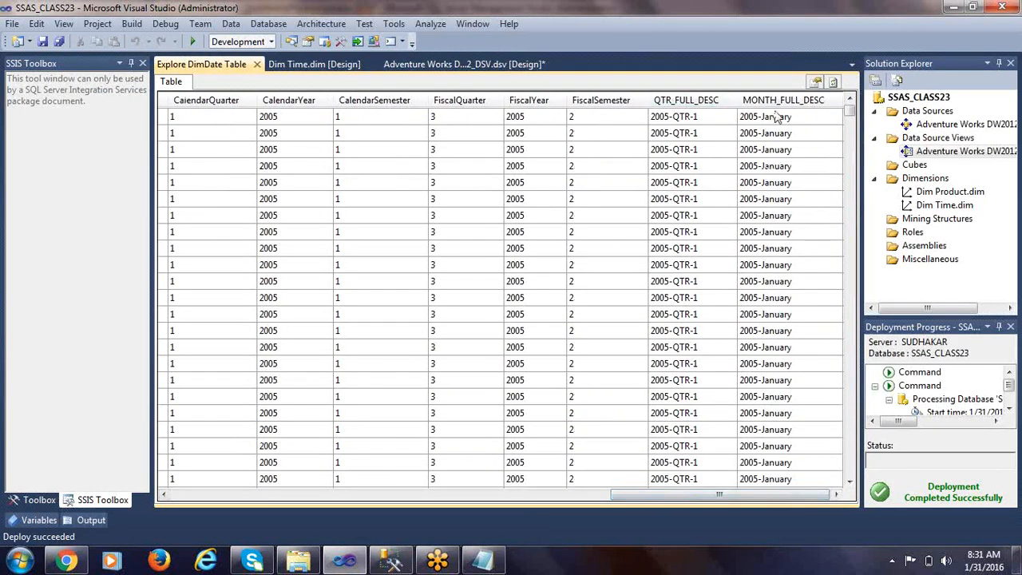
left_click(699, 118)
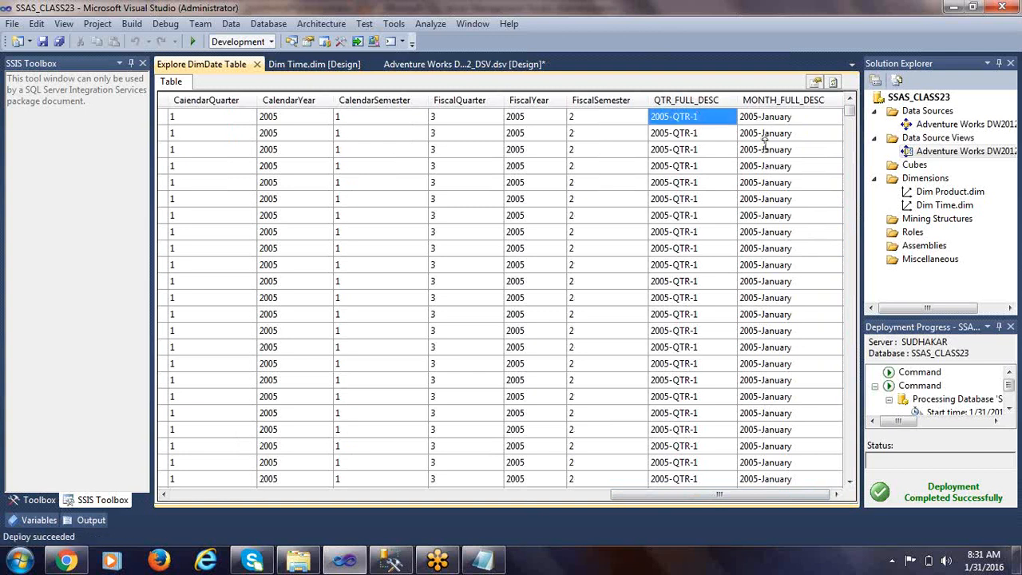
left_click(733, 231)
left_click(779, 252)
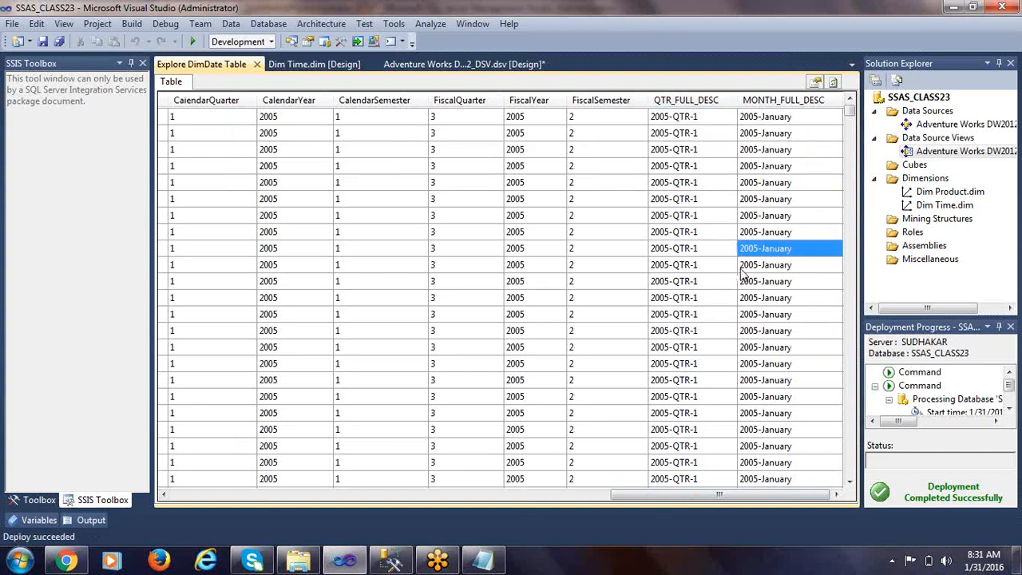
left_click(257, 63)
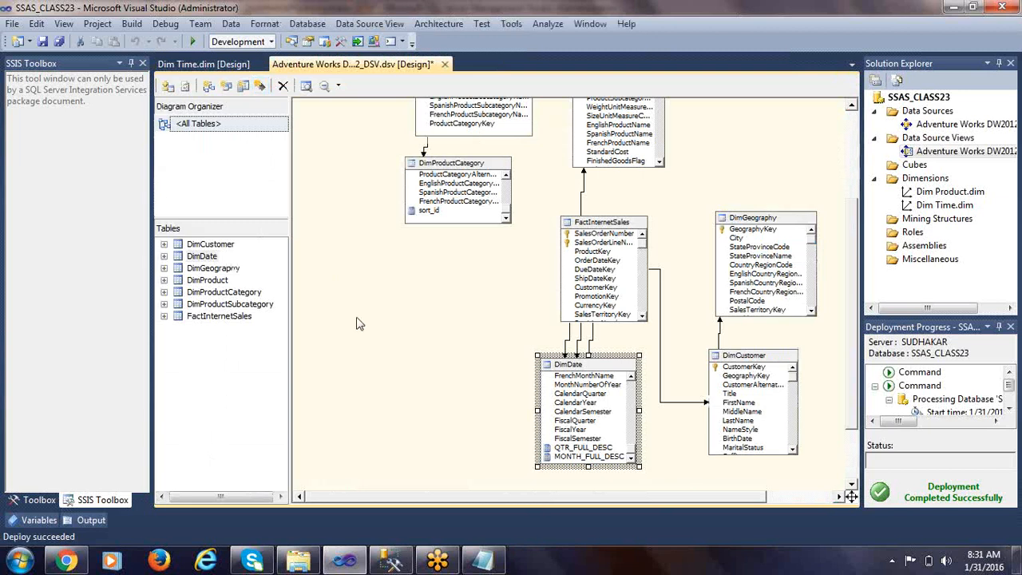
Set the NameColumn of Dim Time's Quarter attribute to the QTR_FULL_DESC column of DimDate.
left_click(211, 66)
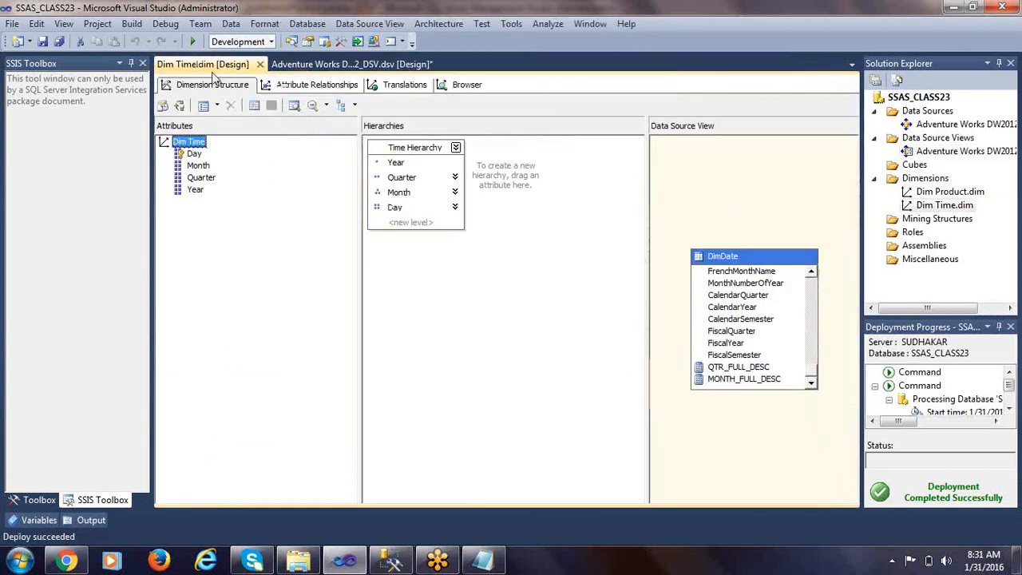
right_click(210, 182)
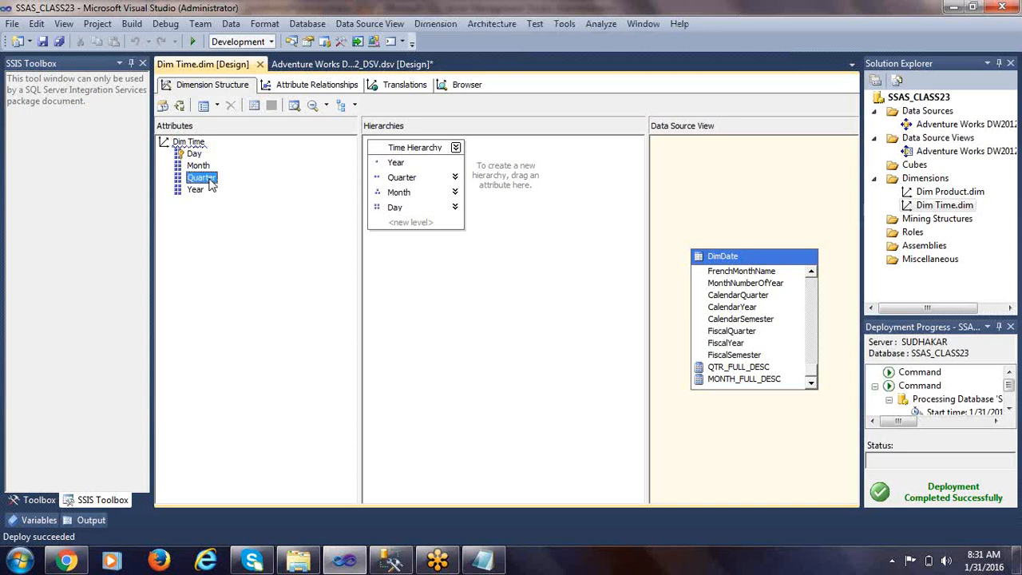
left_click(307, 332)
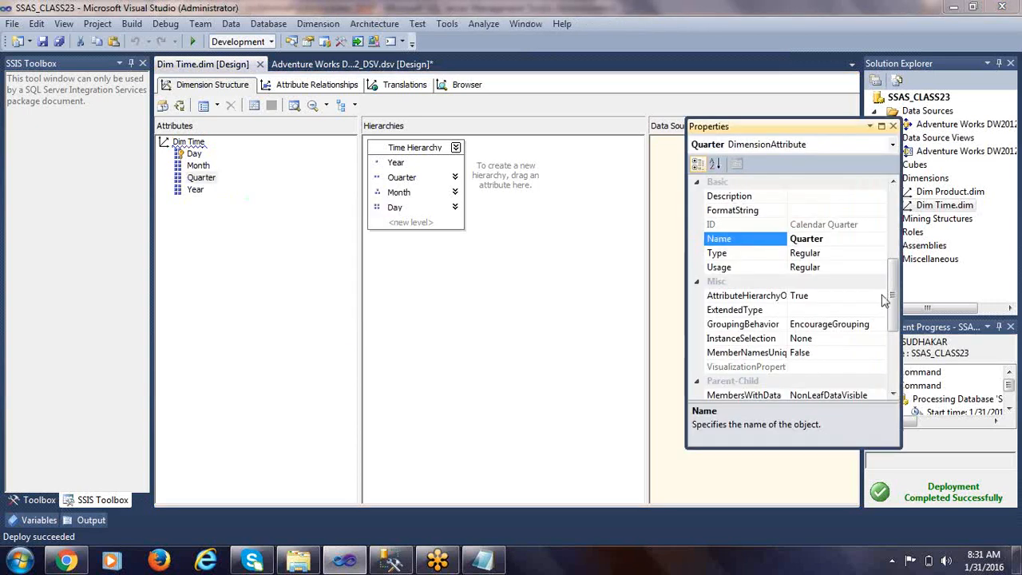
left_click_drag(893, 296, 894, 380)
left_click(734, 369)
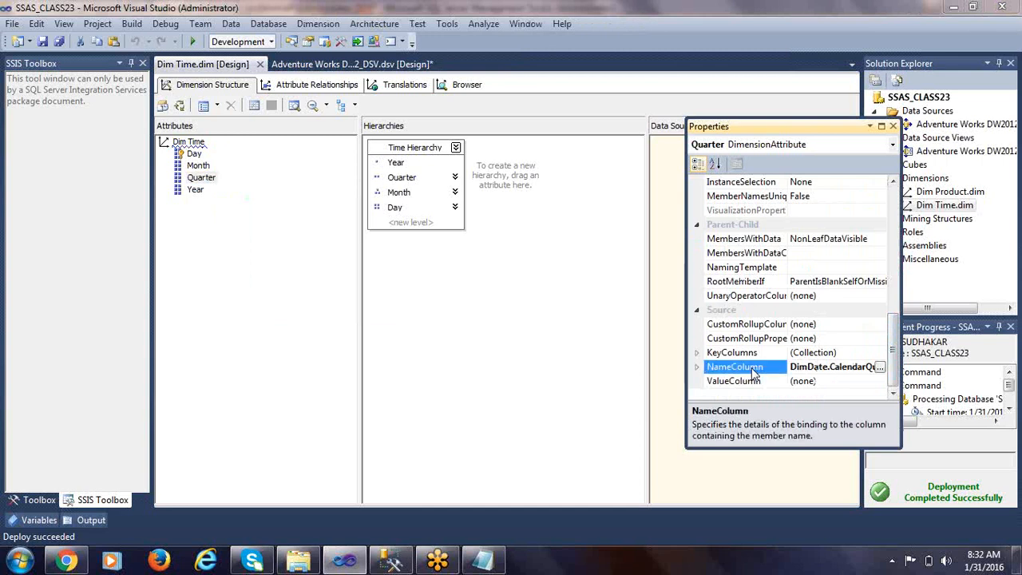
left_click(831, 367)
left_click(880, 368)
left_click_drag(694, 225, 695, 257)
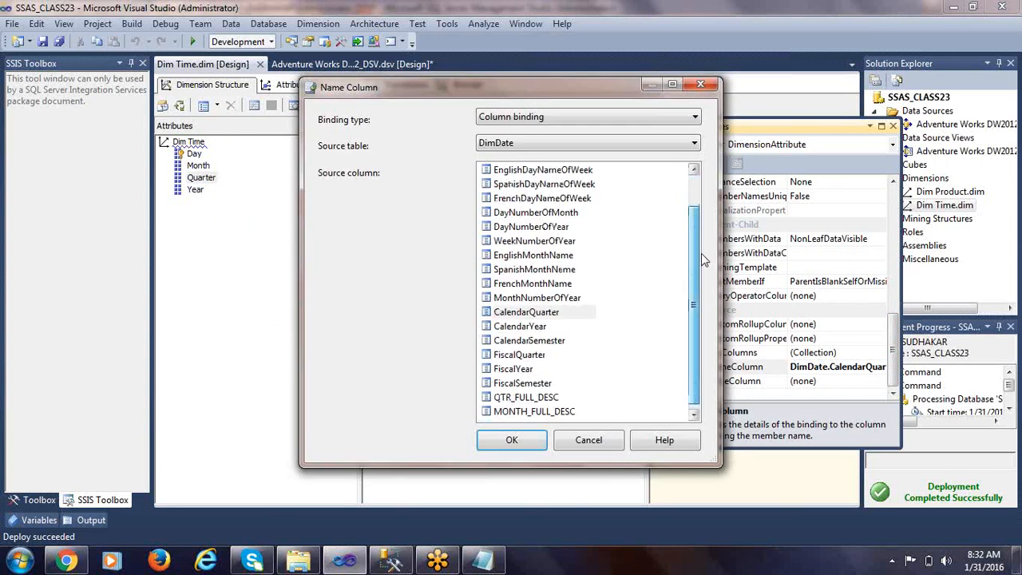
left_click(523, 398)
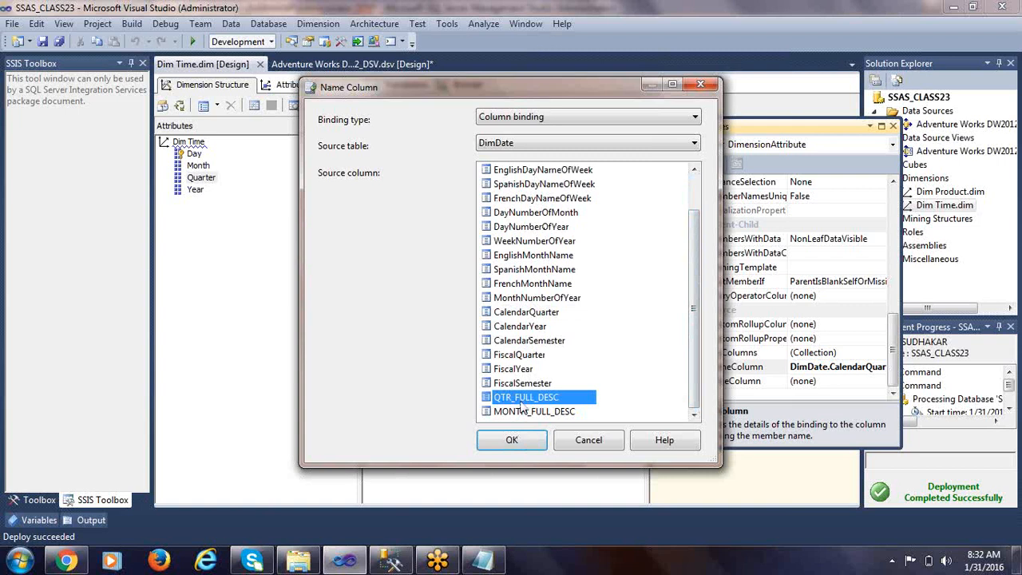
left_click(512, 439)
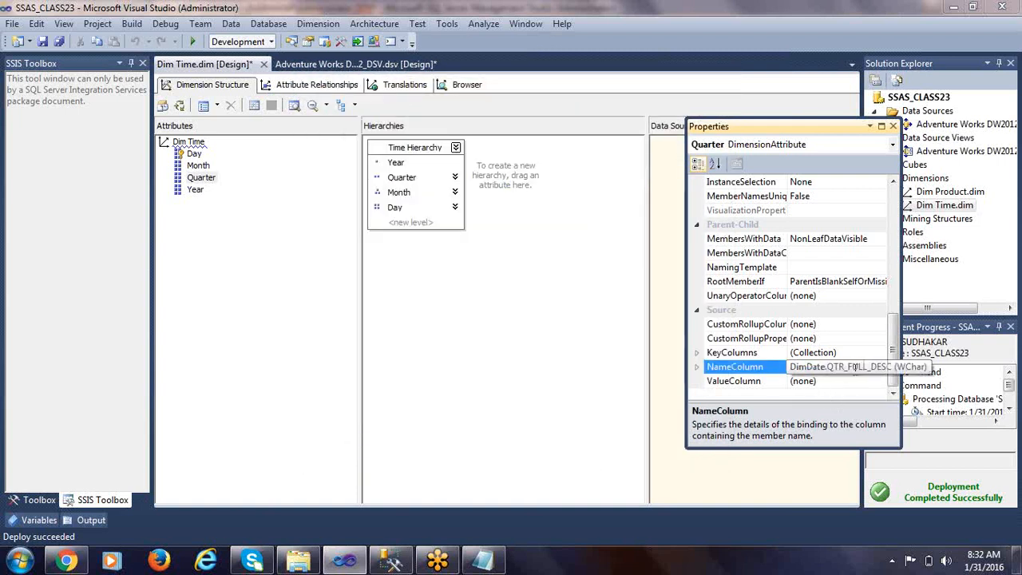
Set the Month attribute's NameColumn to MONTH_FULL_DESC and close the attribute's properties.
left_click(198, 165)
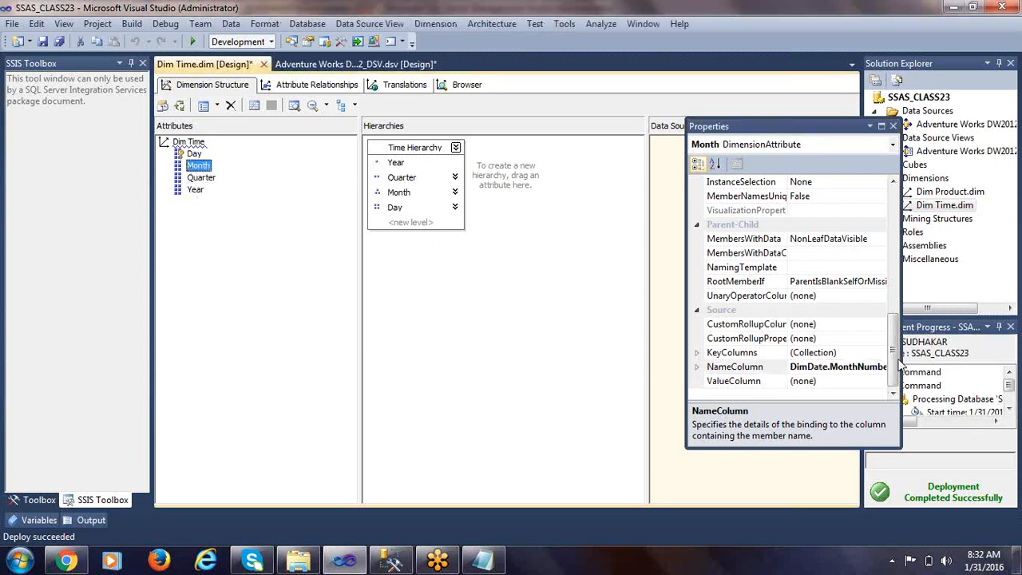
left_click(840, 374)
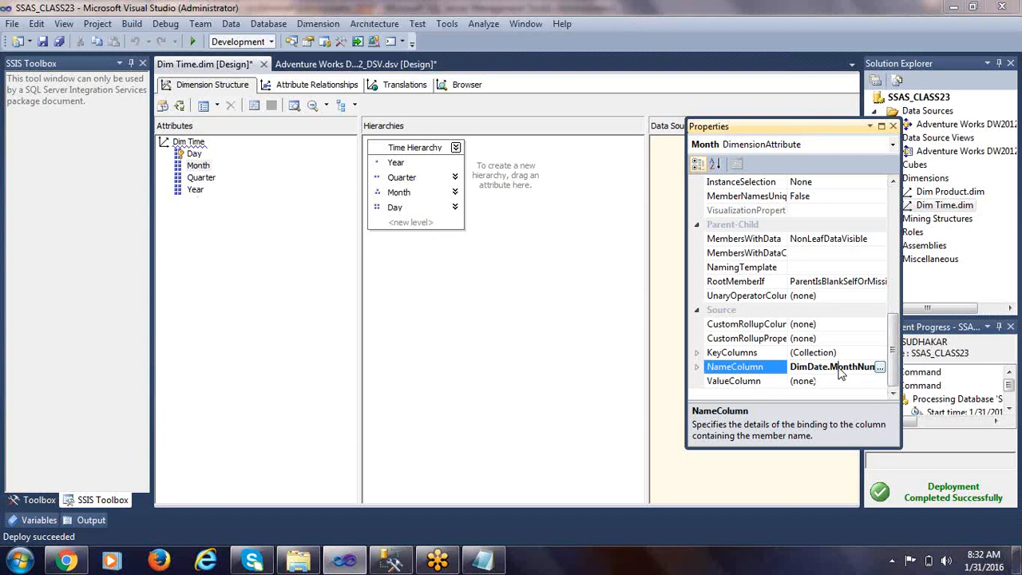
left_click(882, 368)
scroll(694, 294, "down", 2)
left_click(535, 410)
left_click(525, 442)
left_click(894, 126)
left_click(744, 379)
left_click(201, 284)
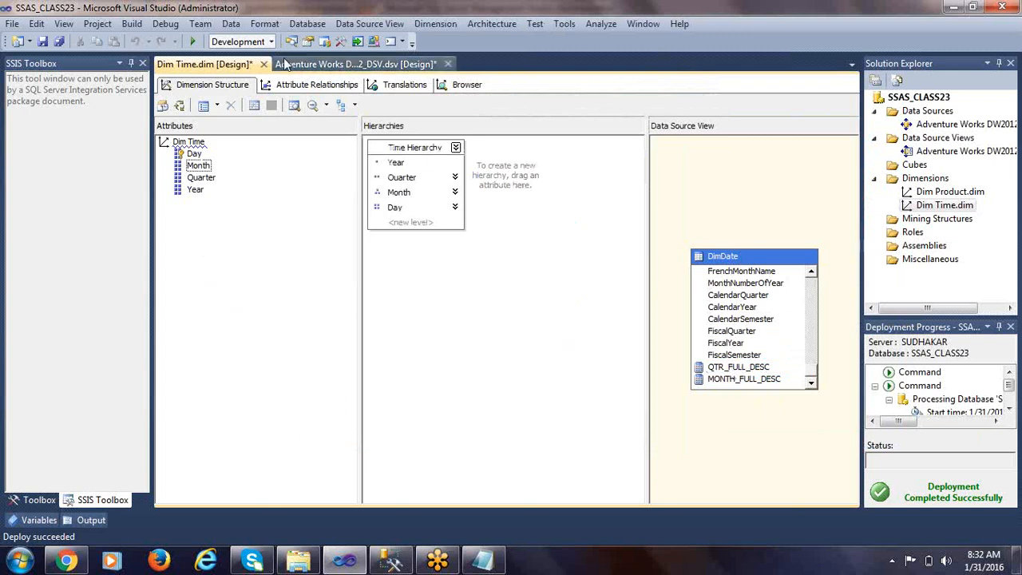
Deploy the SSAS_CLASS23 project and reconnect the Dim Time dimension browser to the reprocessed data.
right_click(917, 96)
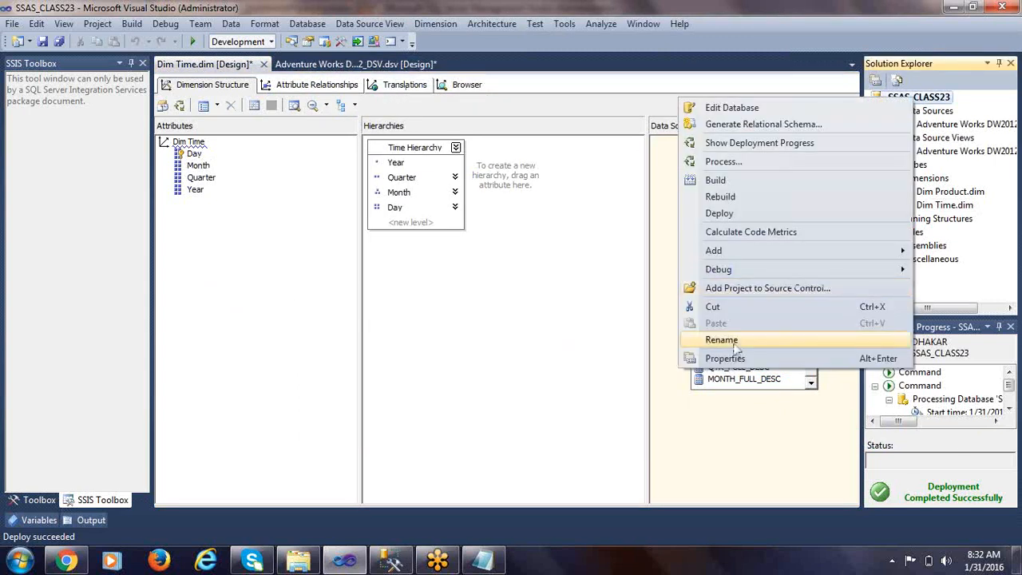
left_click(737, 214)
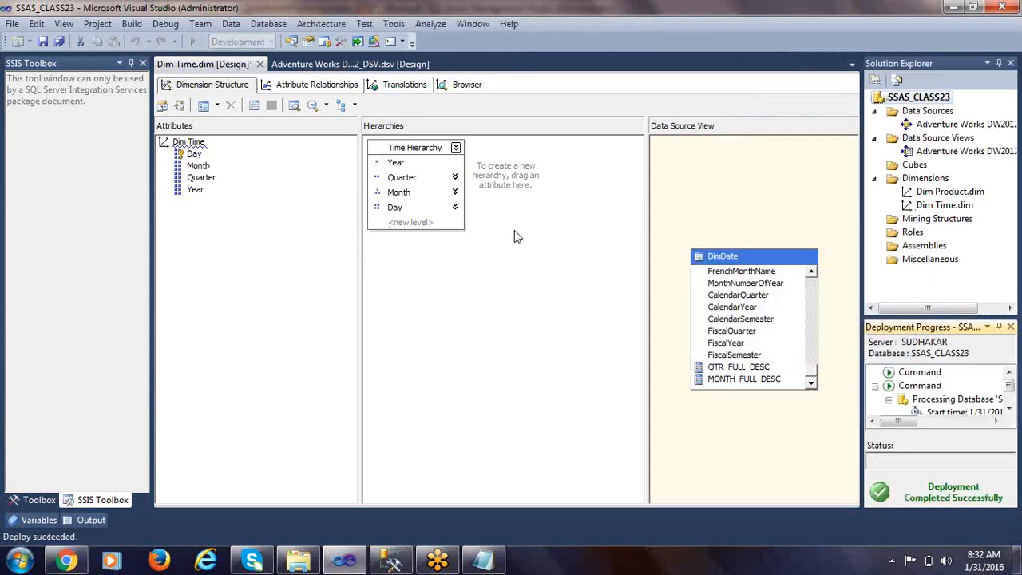
left_click(467, 84)
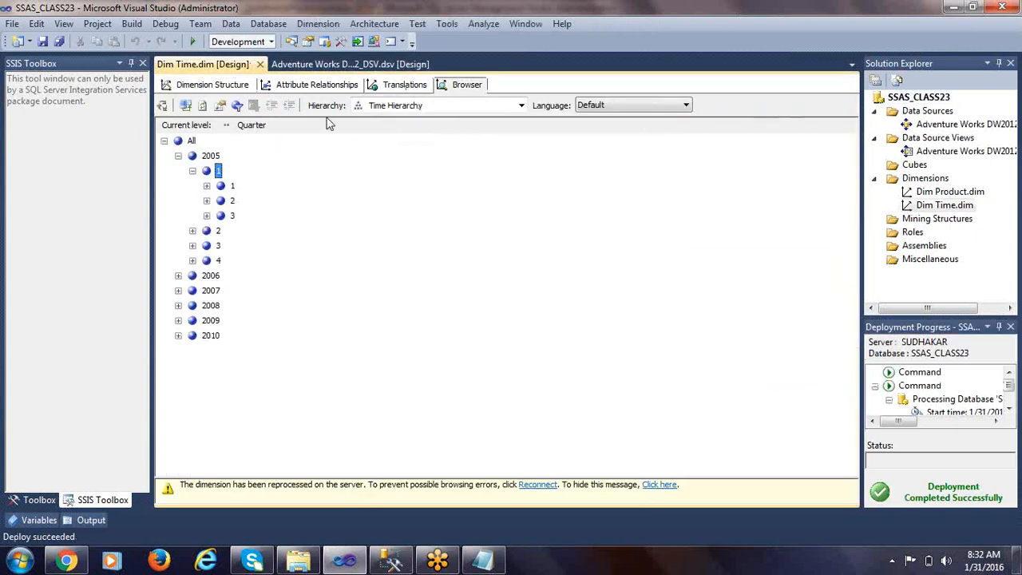
left_click(185, 106)
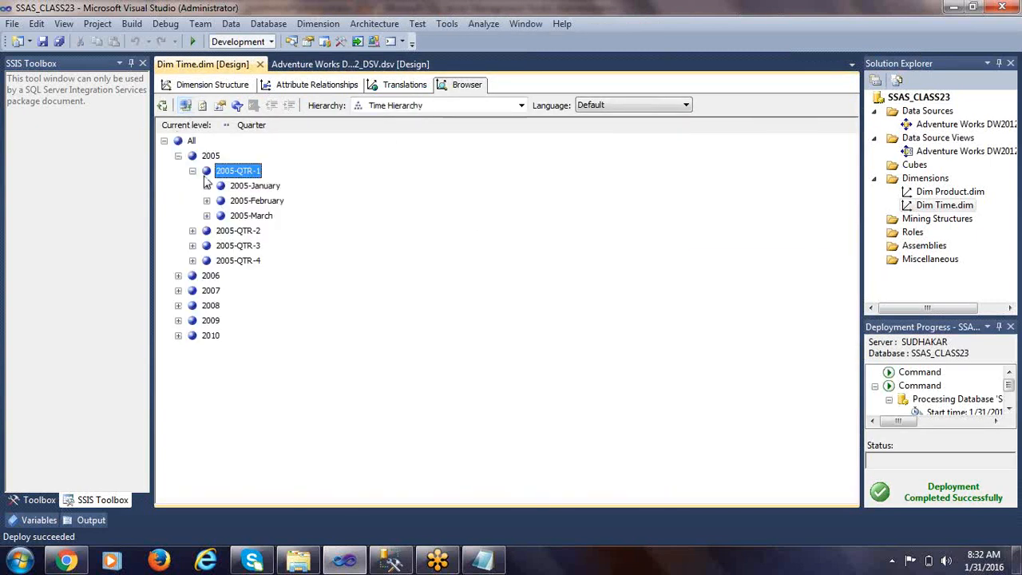
Browse the 2005 branch of the Time Hierarchy to check its quarter, month and January day labels, and close the Dim Time designer.
left_click(178, 157)
left_click(178, 157)
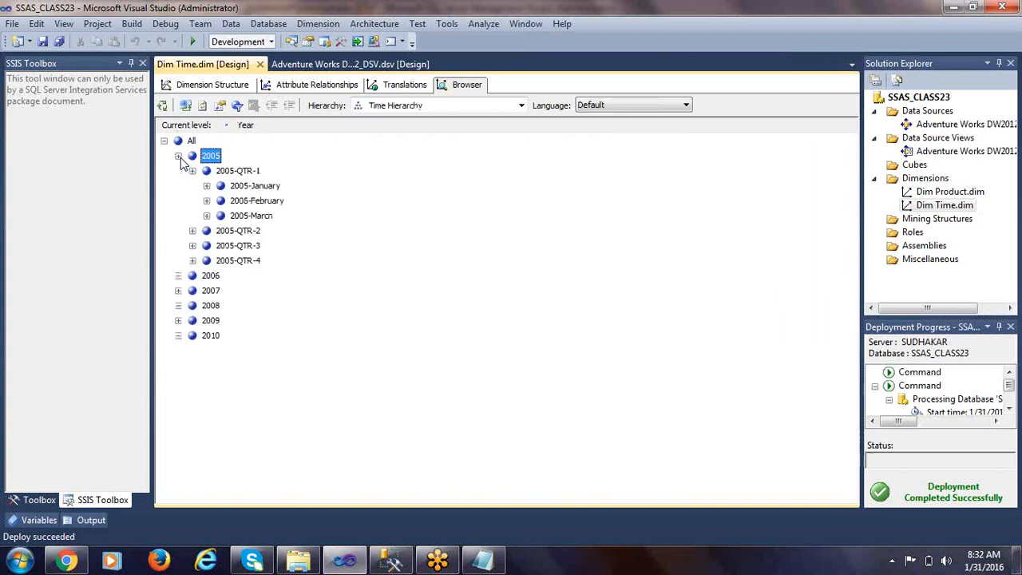
left_click(192, 170)
left_click(247, 186)
left_click(250, 201)
left_click(251, 215)
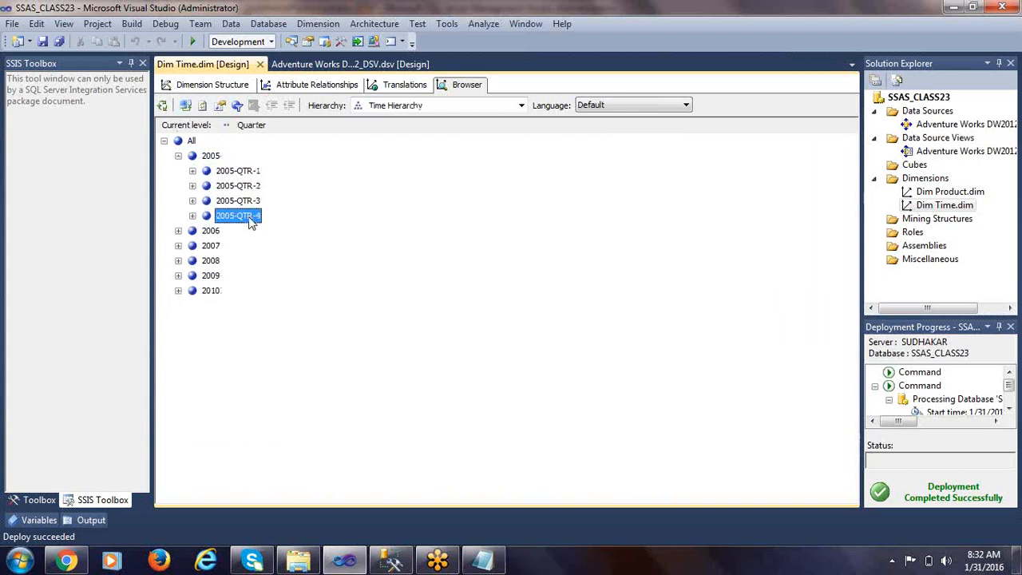
left_click(193, 171)
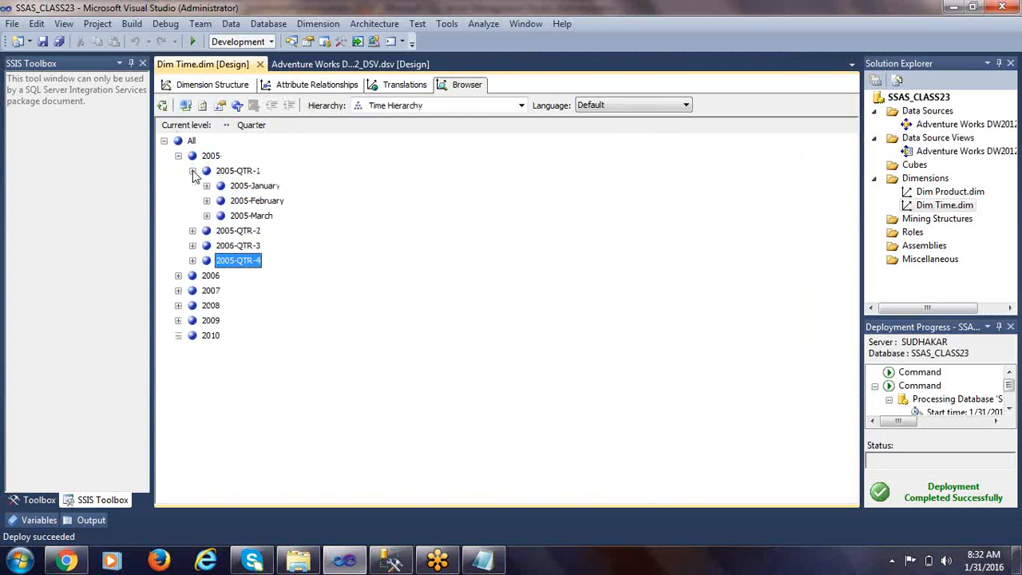
left_click(263, 187)
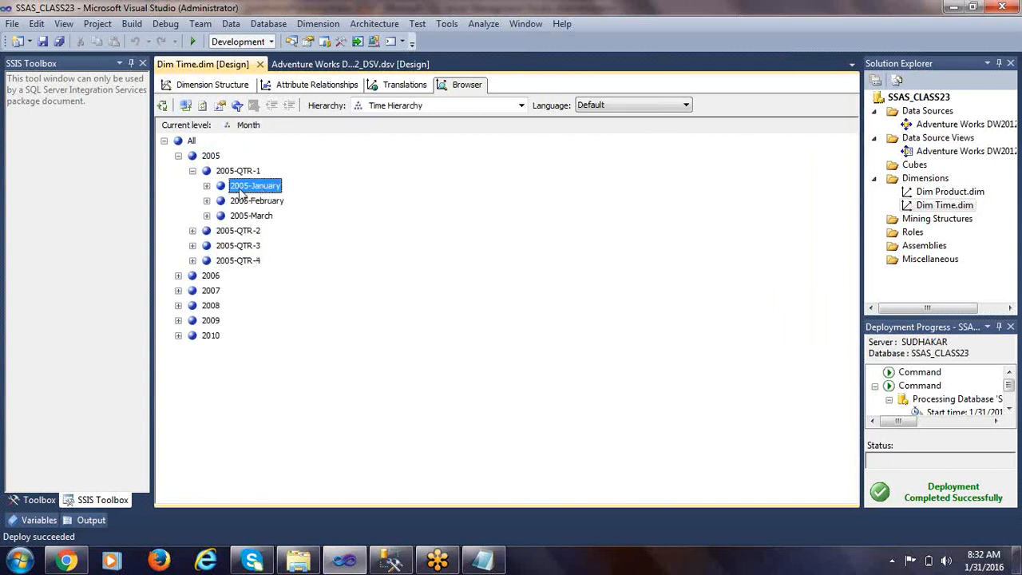
left_click(262, 205)
left_click(258, 217)
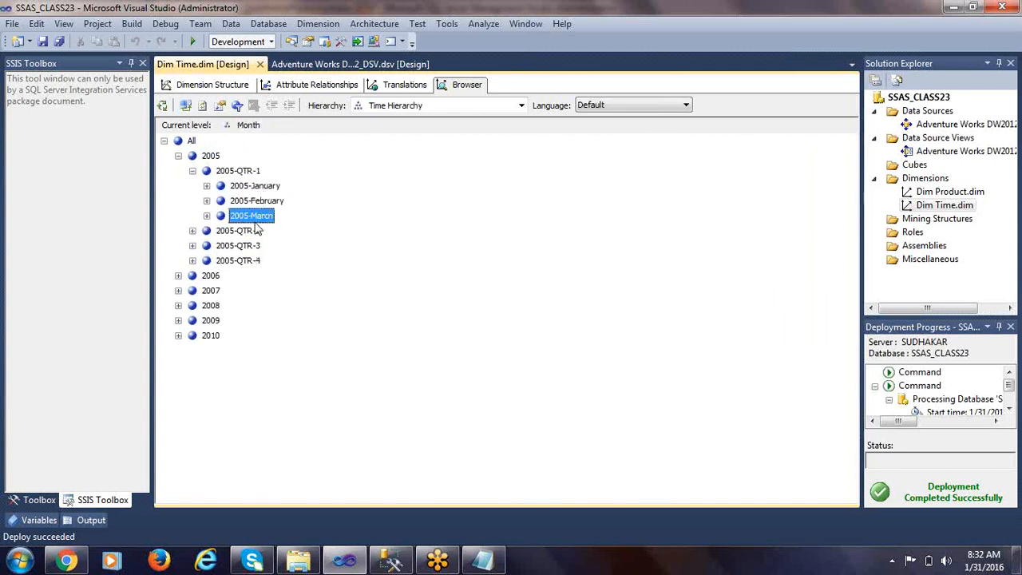
left_click(208, 187)
left_click(276, 174)
left_click(275, 202)
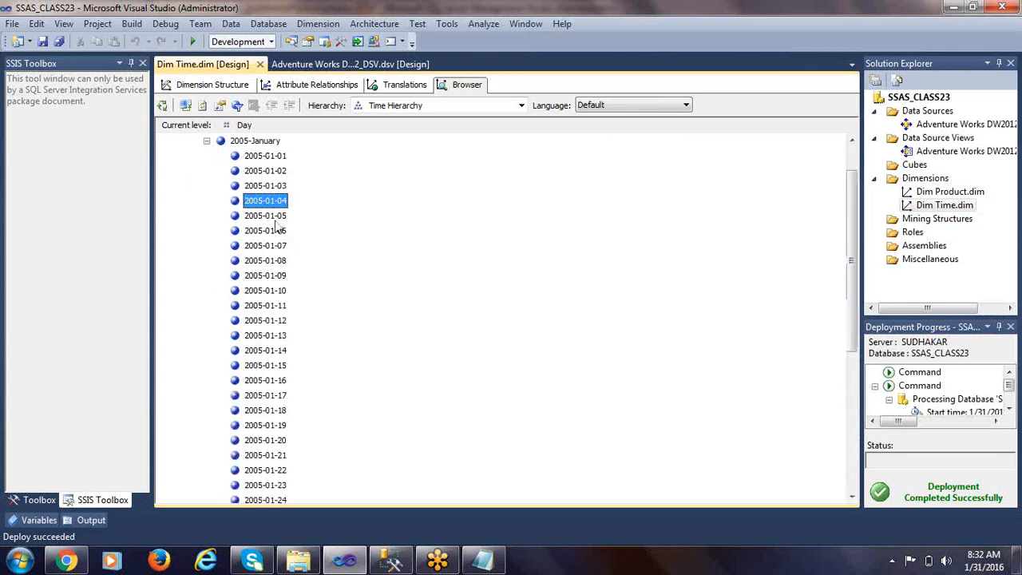
scroll(276, 227, "up", 1)
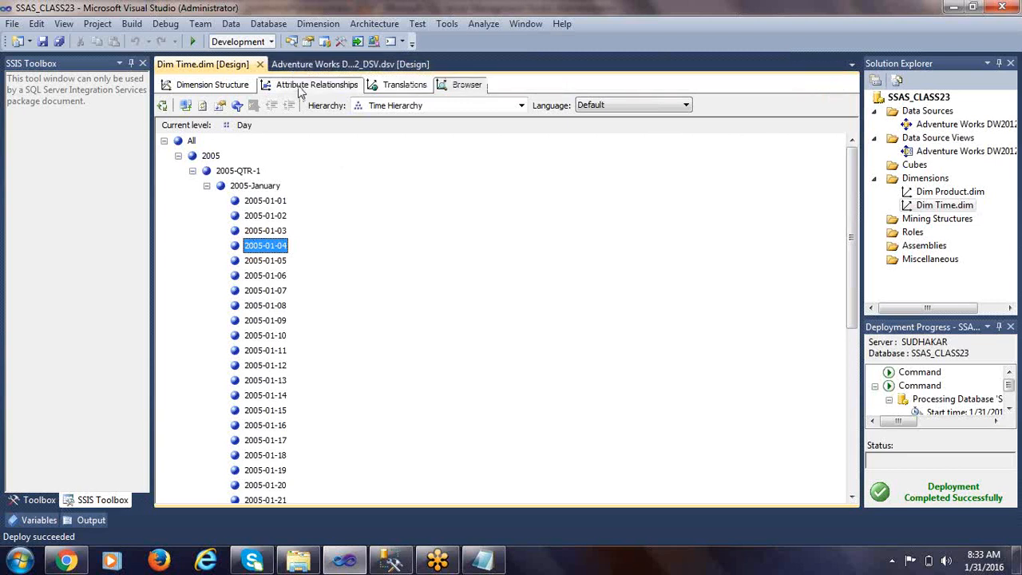
left_click(1007, 362)
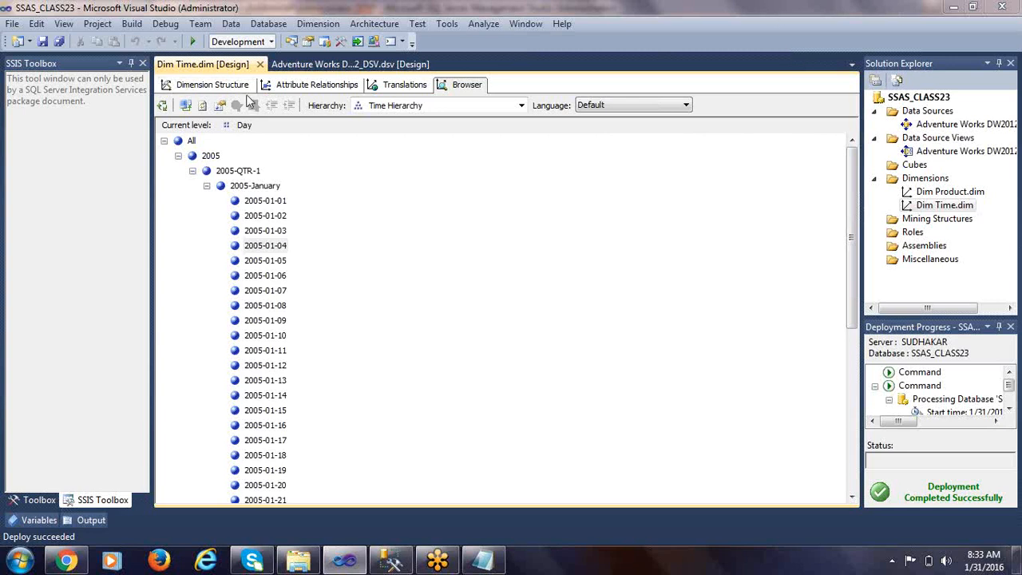
left_click(261, 64)
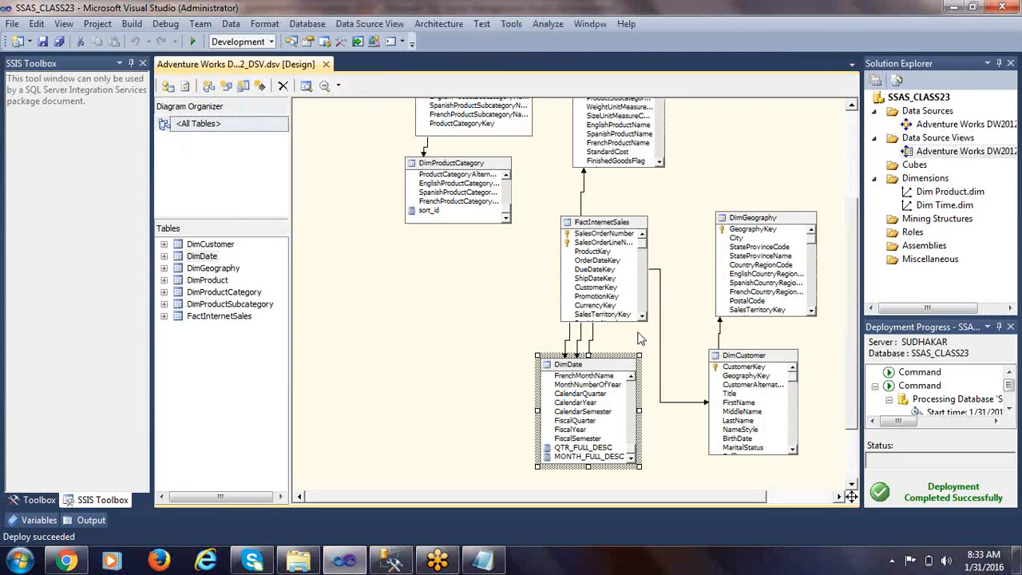
Start a new dimension from an existing table with DimCustomer as the main table and DimGeography as a related table.
right_click(919, 185)
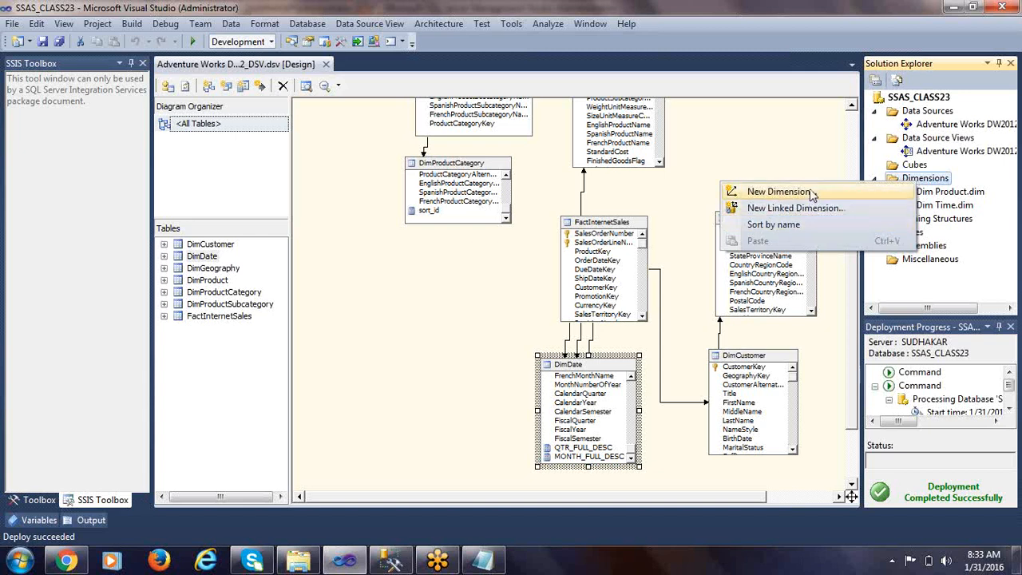
left_click(870, 192)
left_click(535, 420)
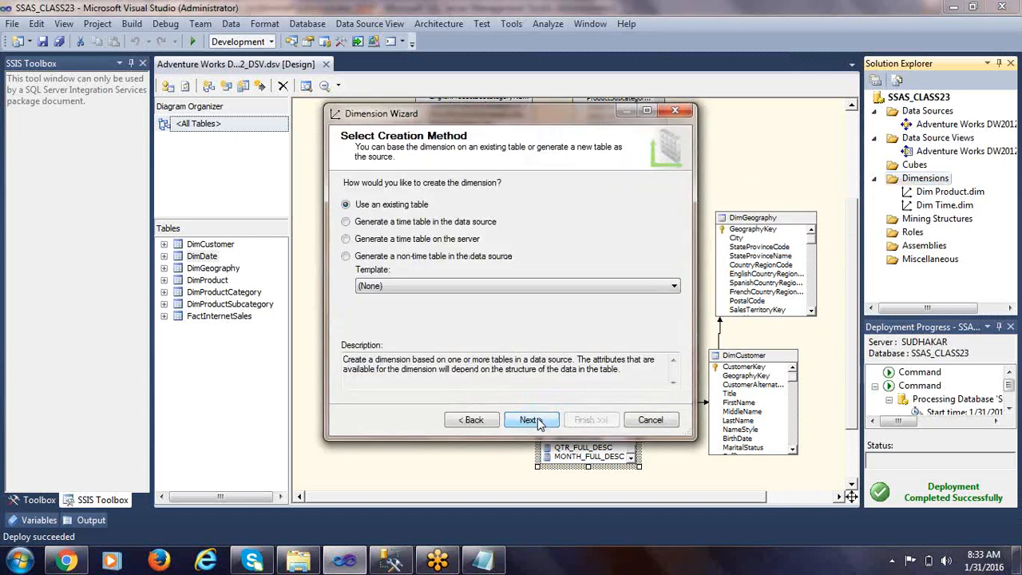
left_click(532, 421)
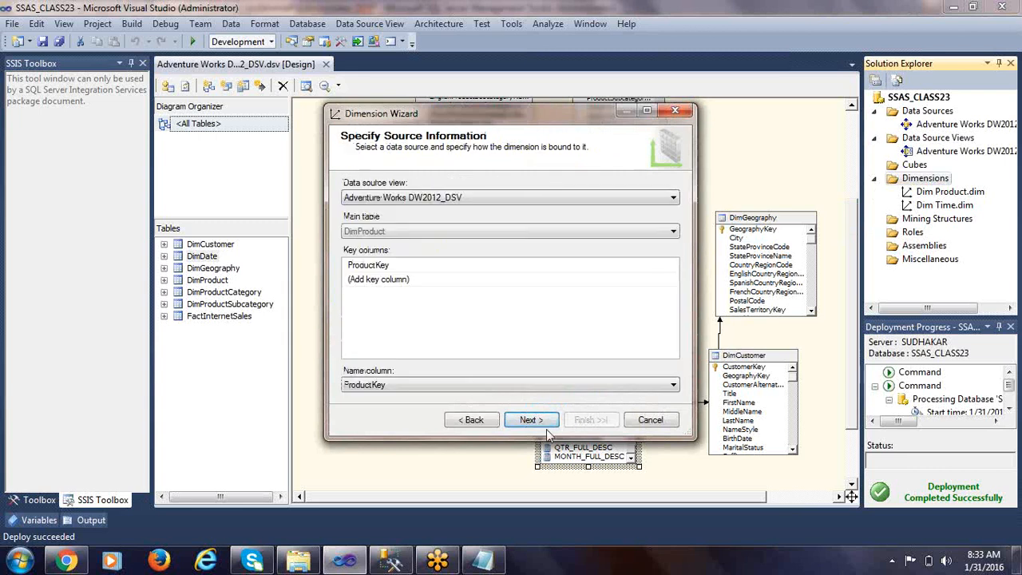
left_click(367, 232)
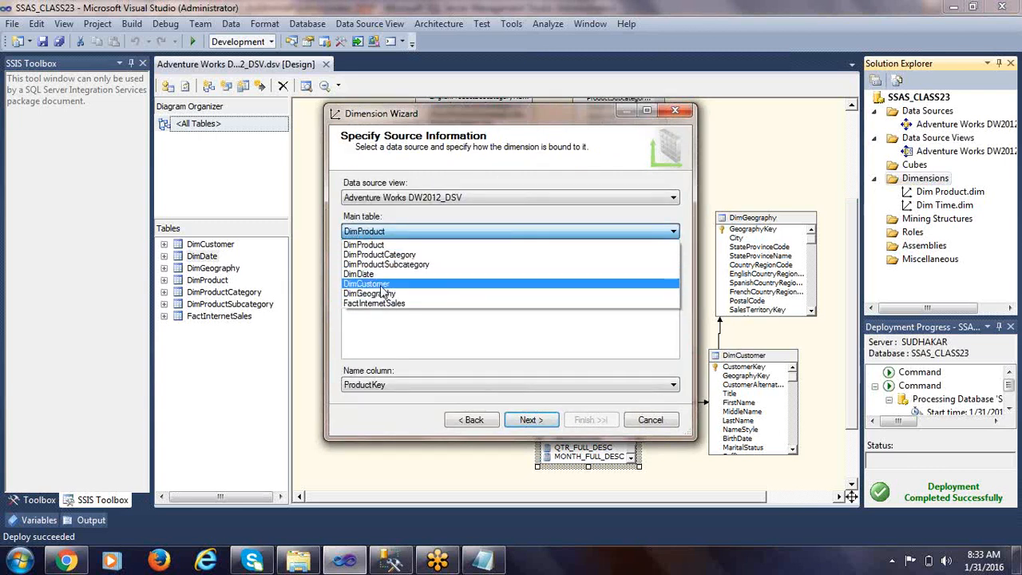
left_click(381, 286)
left_click(531, 420)
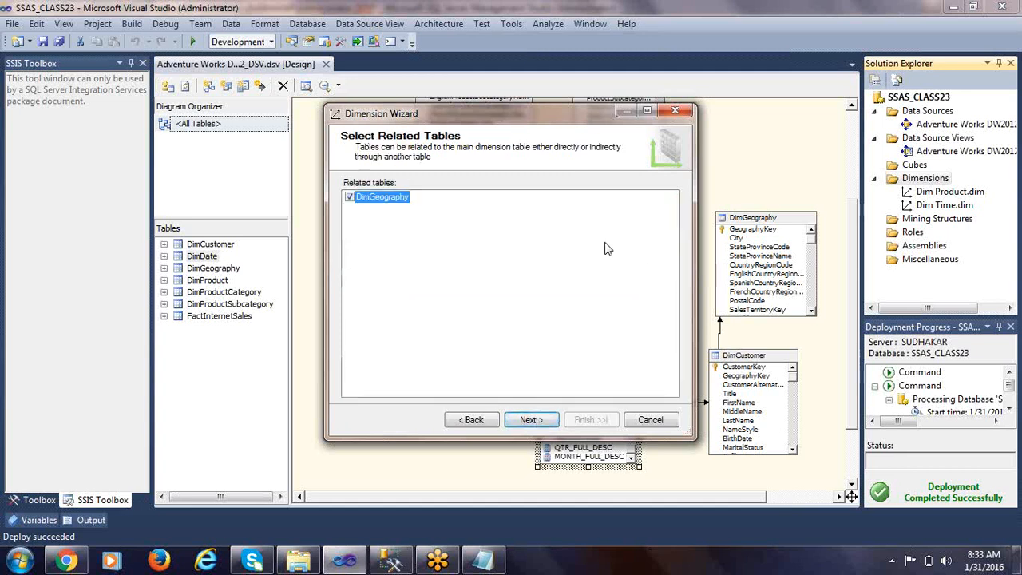
left_click_drag(417, 115, 208, 133)
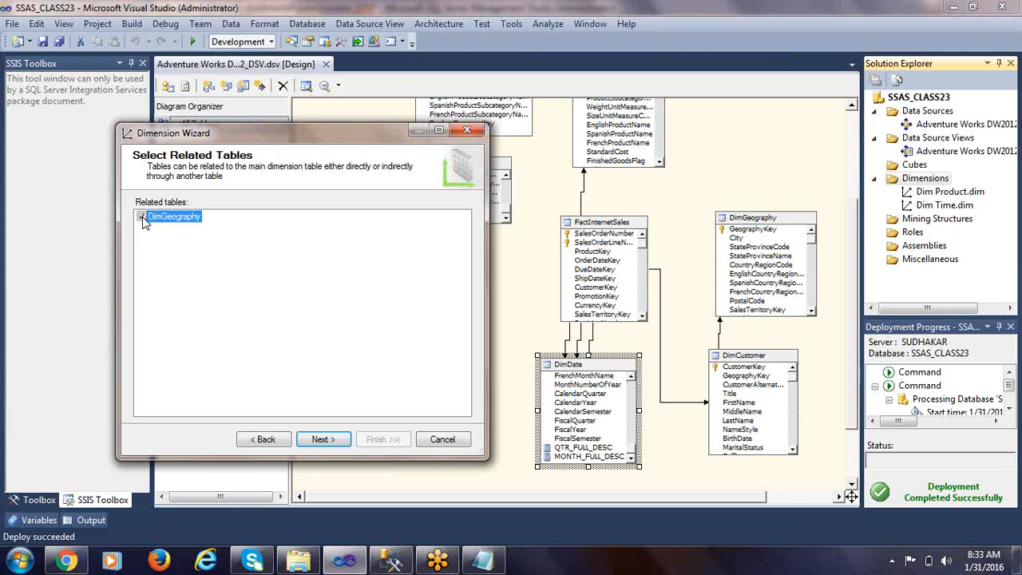
left_click(345, 440)
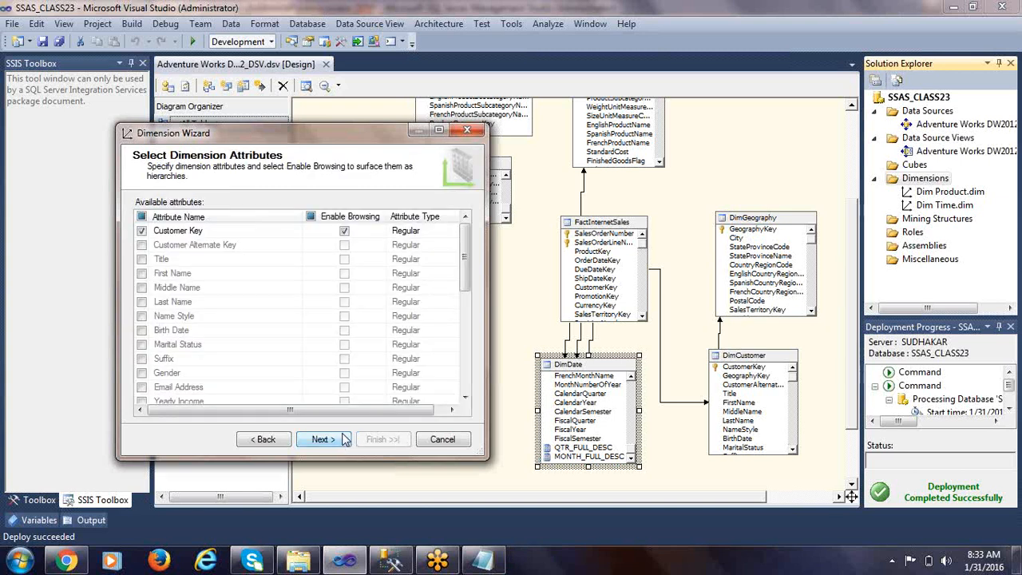
Include Marital Status and Gender as browsable attributes alongside the preselected keys, and finish creating the dimension as Dim Customer.
left_click(439, 129)
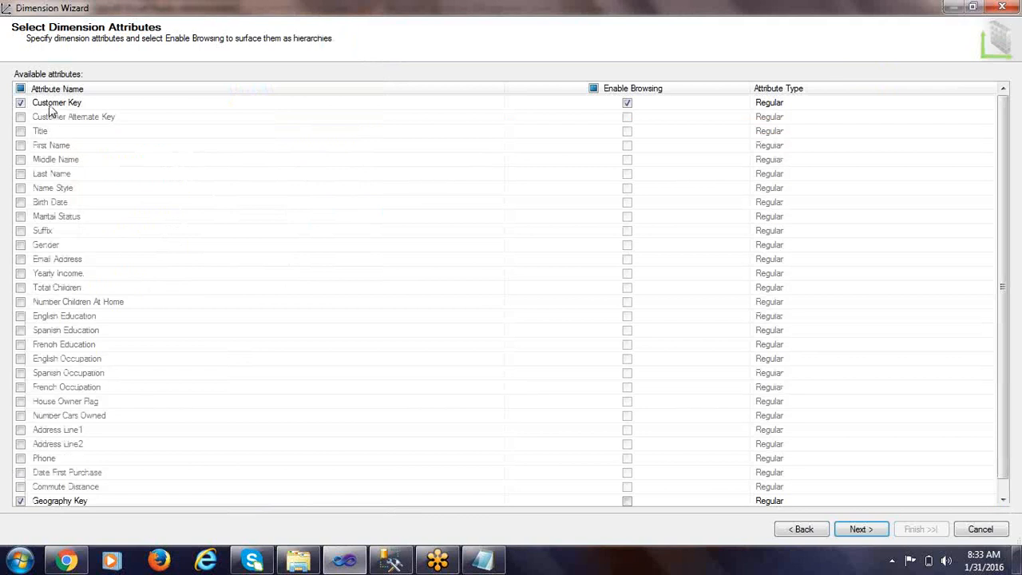
left_click(90, 148)
left_click(91, 161)
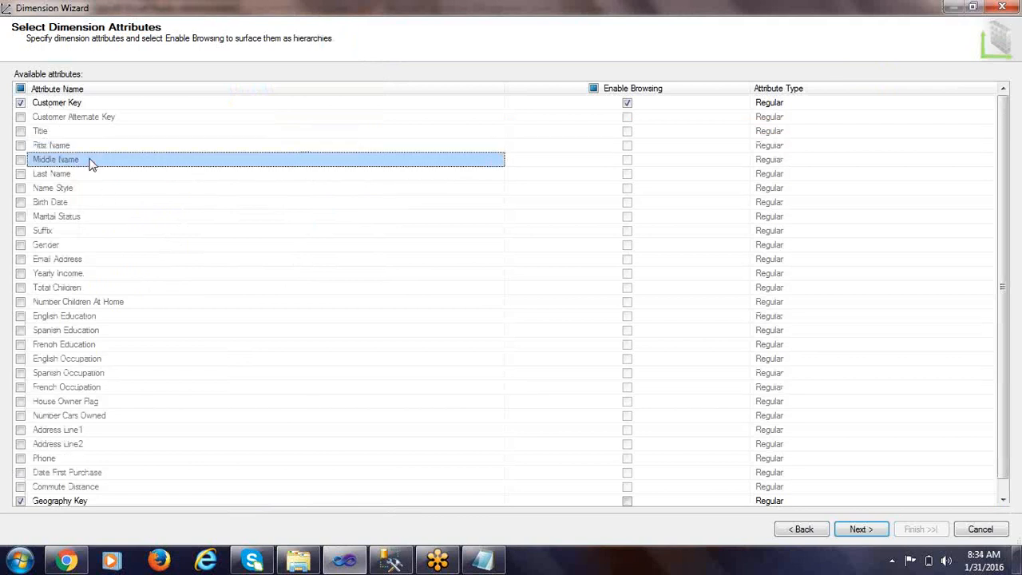
left_click(90, 179)
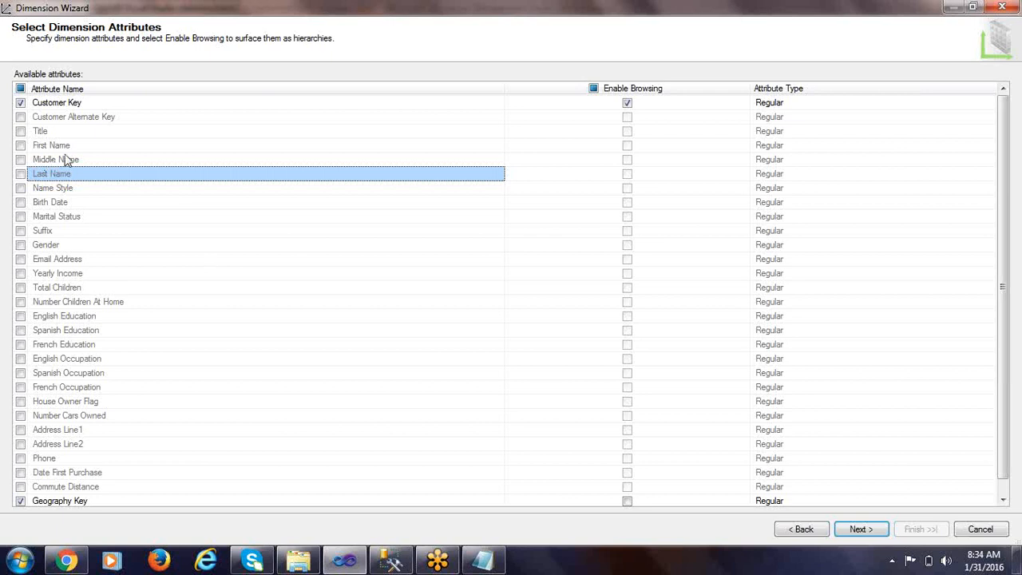
left_click(96, 148)
left_click(90, 176)
left_click(20, 217)
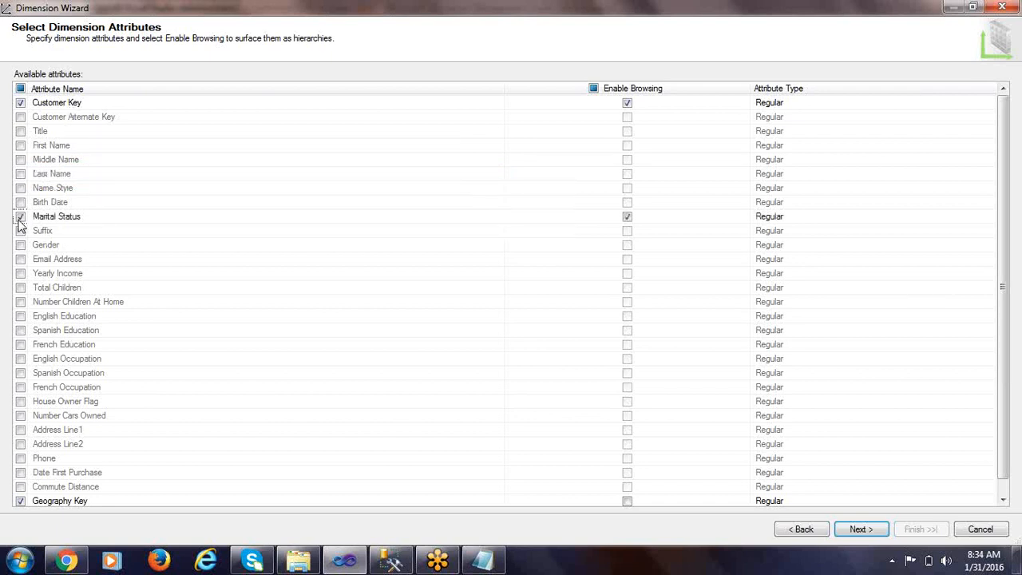
left_click(20, 246)
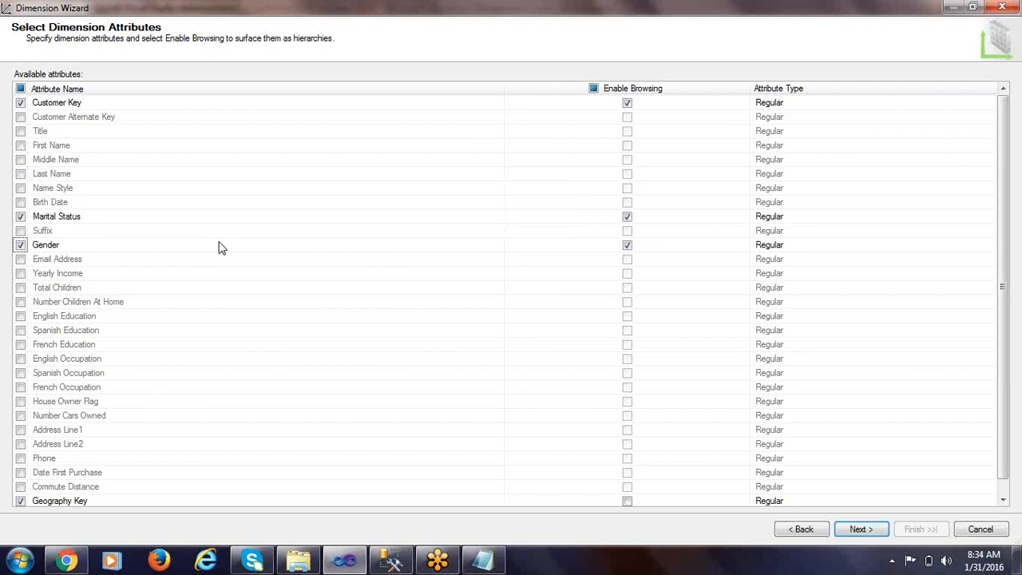
scroll(221, 243, "down", 1)
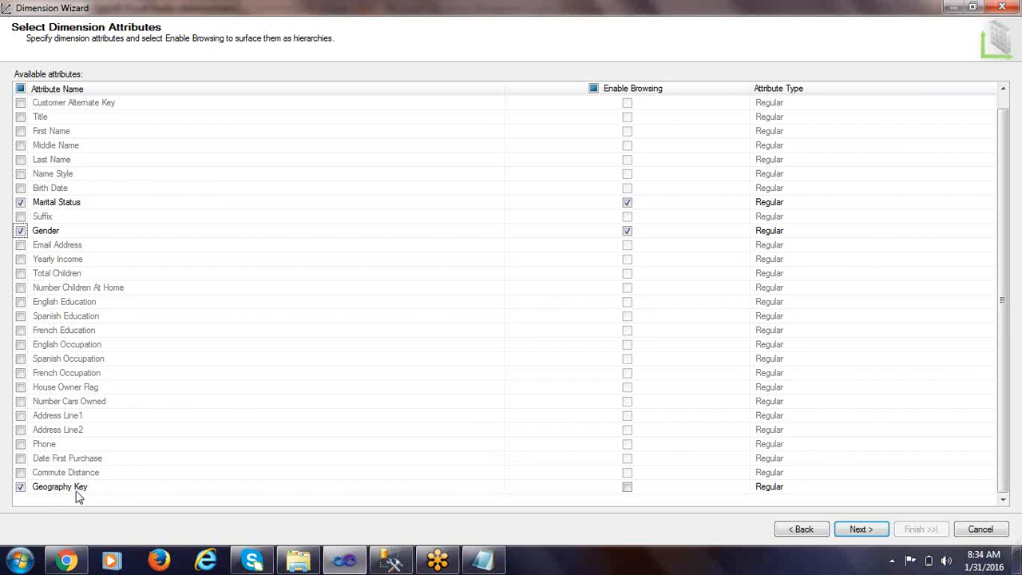
left_click(863, 529)
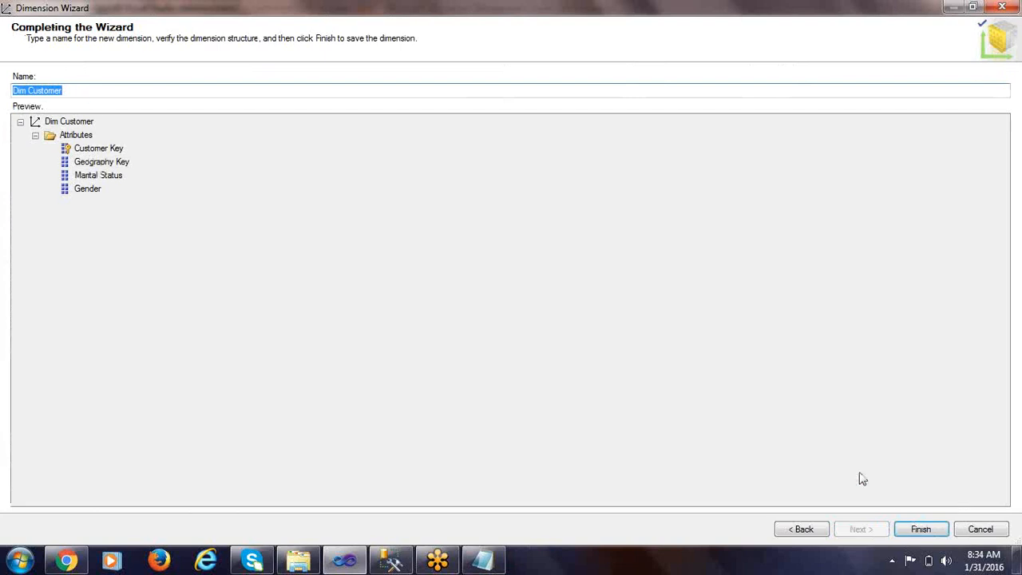
left_click(921, 530)
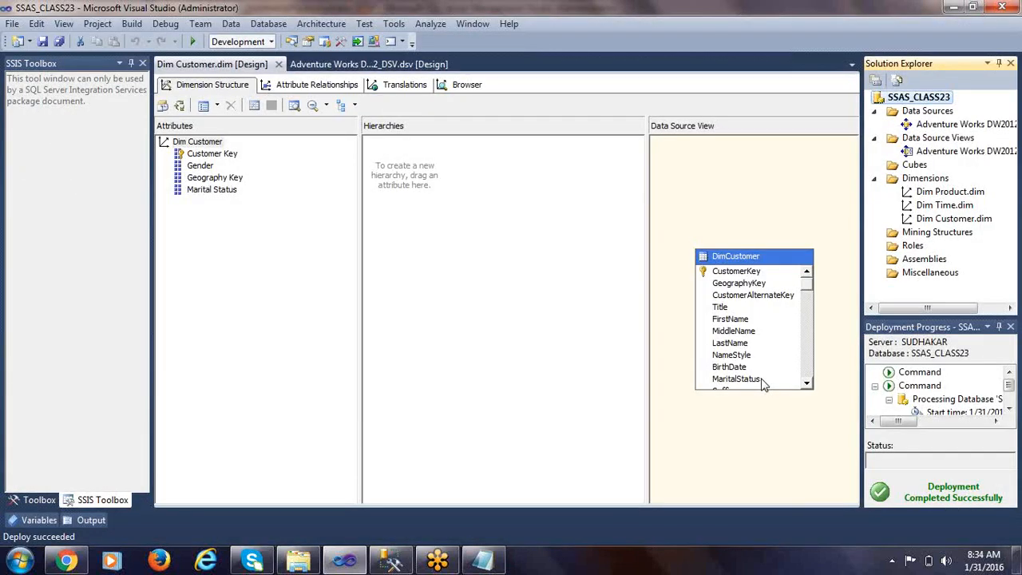
Deploy the SSAS_CLASS23 project with the new Dim Customer dimension.
right_click(921, 97)
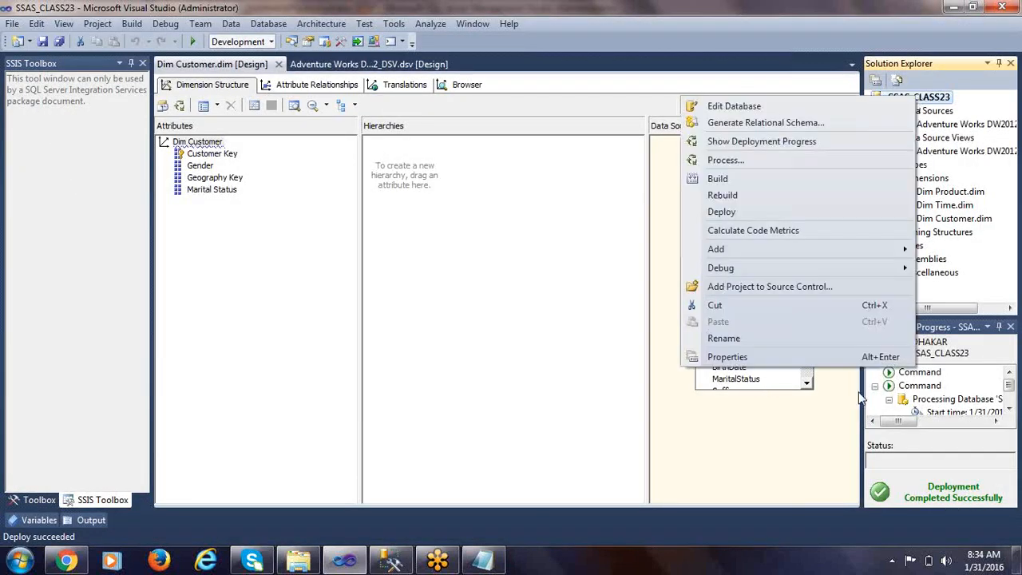
left_click(737, 211)
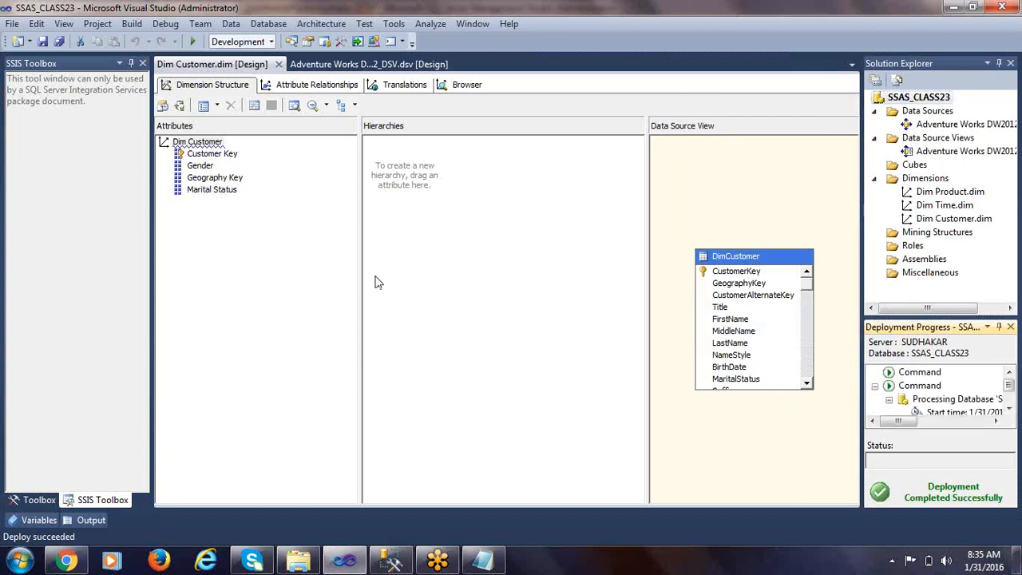
left_click(457, 274)
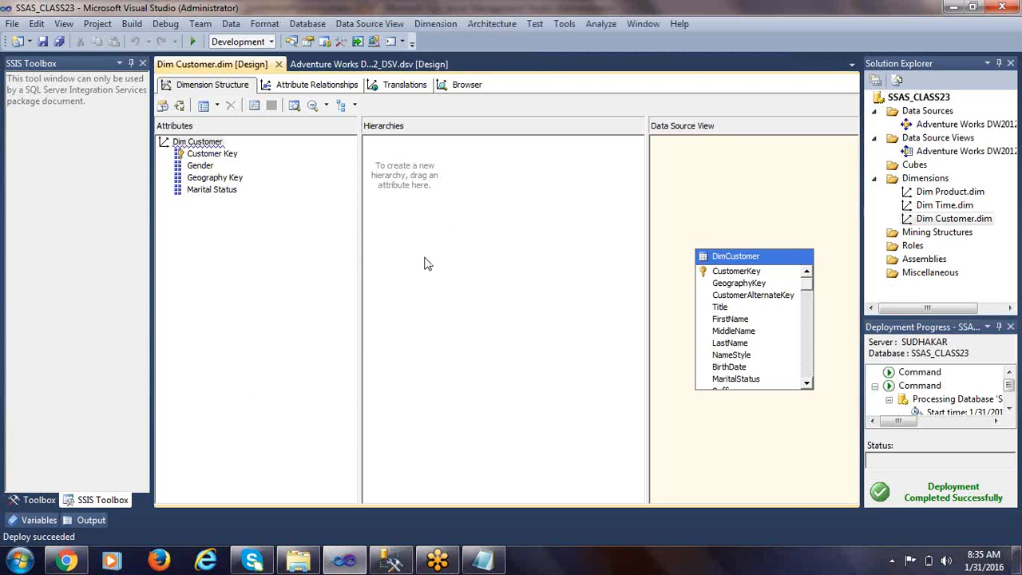
In the data source view, add a named calculation FULL NAME to DimCustomer with the expression FirstName+' '+LastName.
left_click(374, 65)
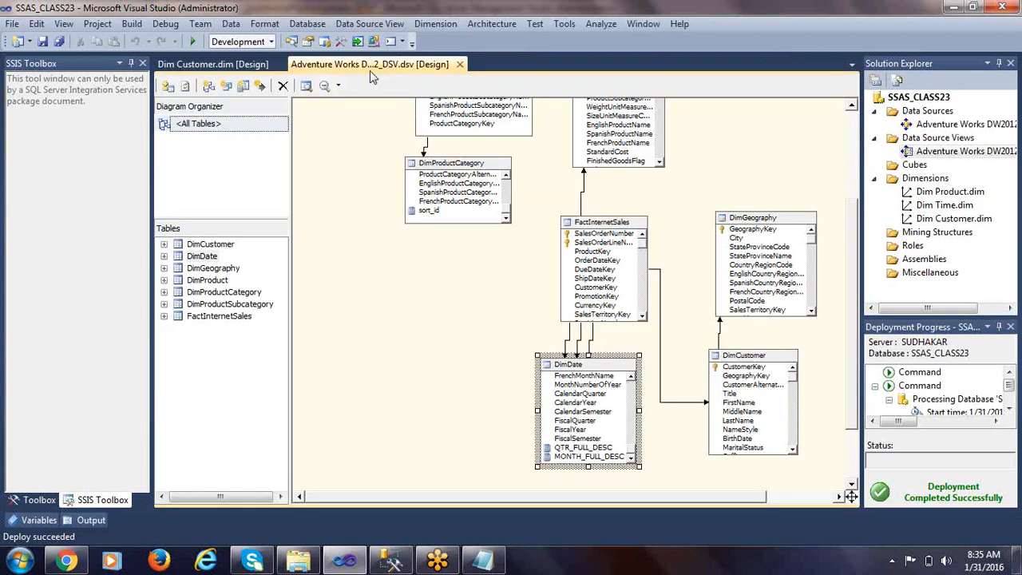
left_click(770, 360)
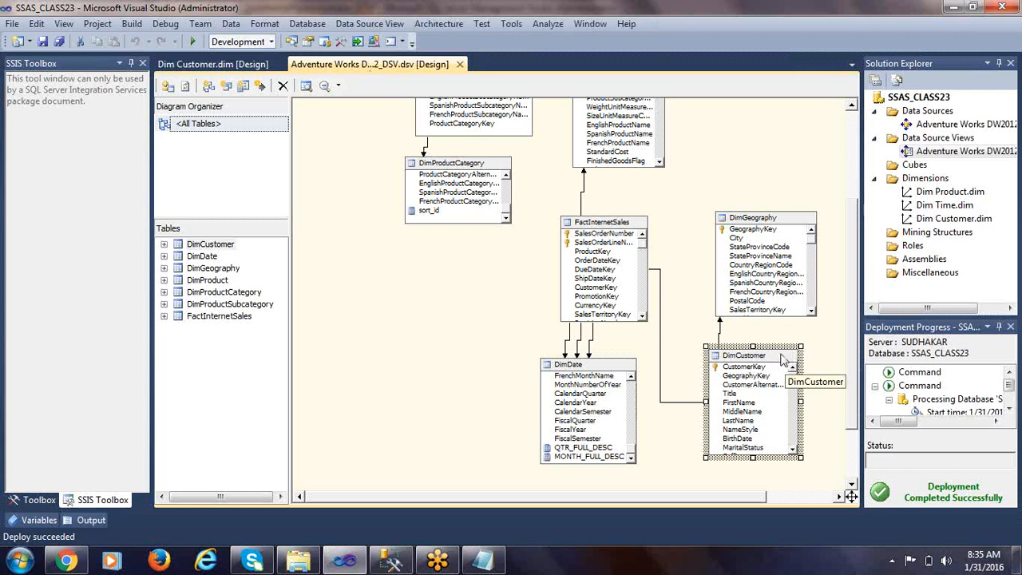
right_click(784, 357)
left_click(834, 365)
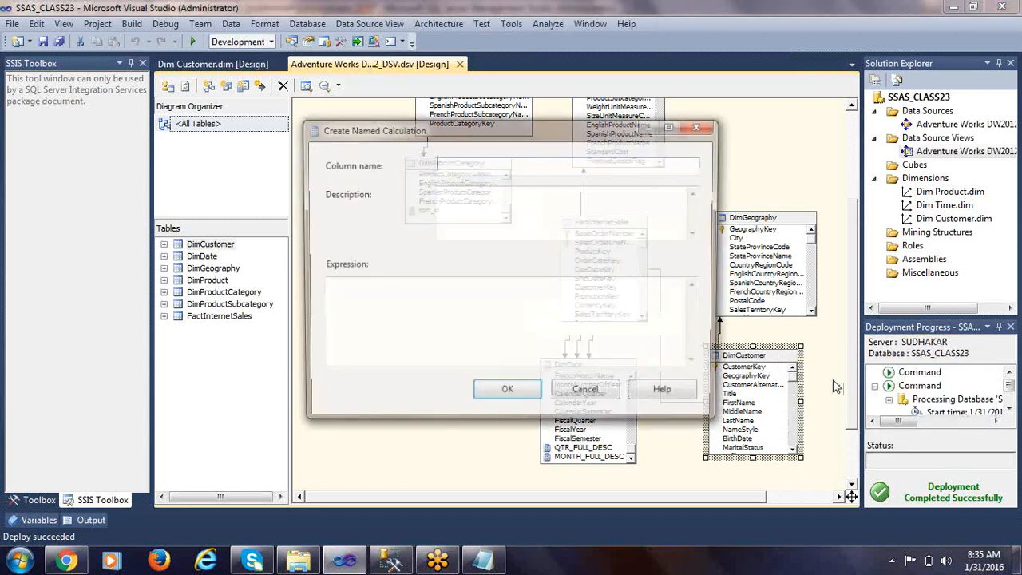
left_click(482, 307)
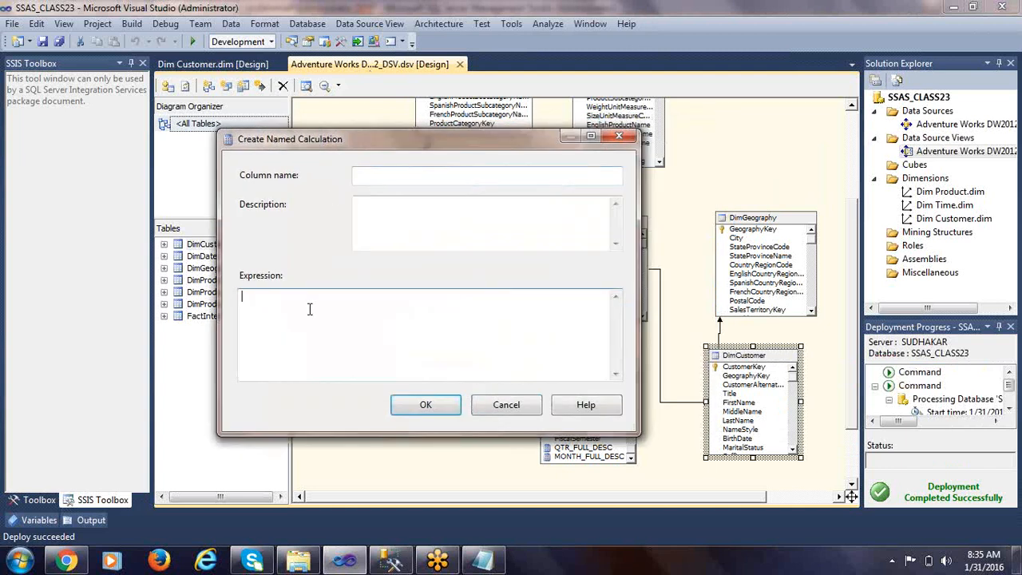
left_click(381, 181)
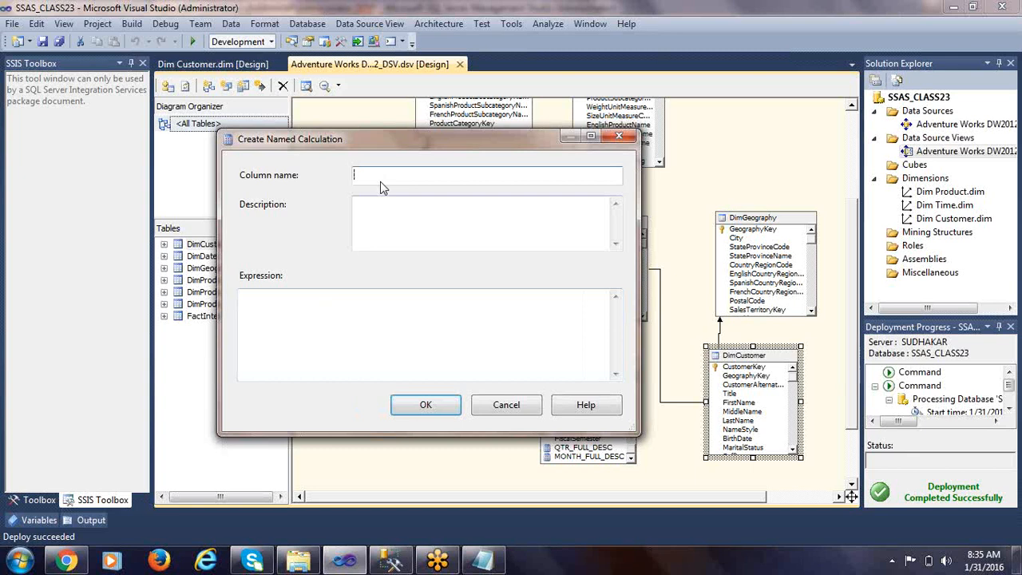
type("FULL NAME")
left_click(317, 325)
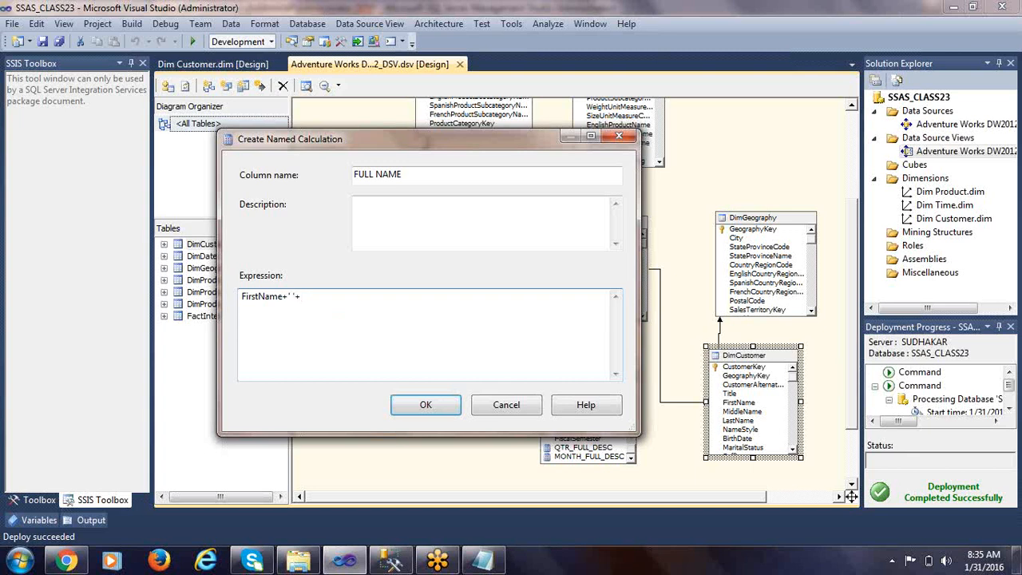
type("LastName")
left_click(424, 407)
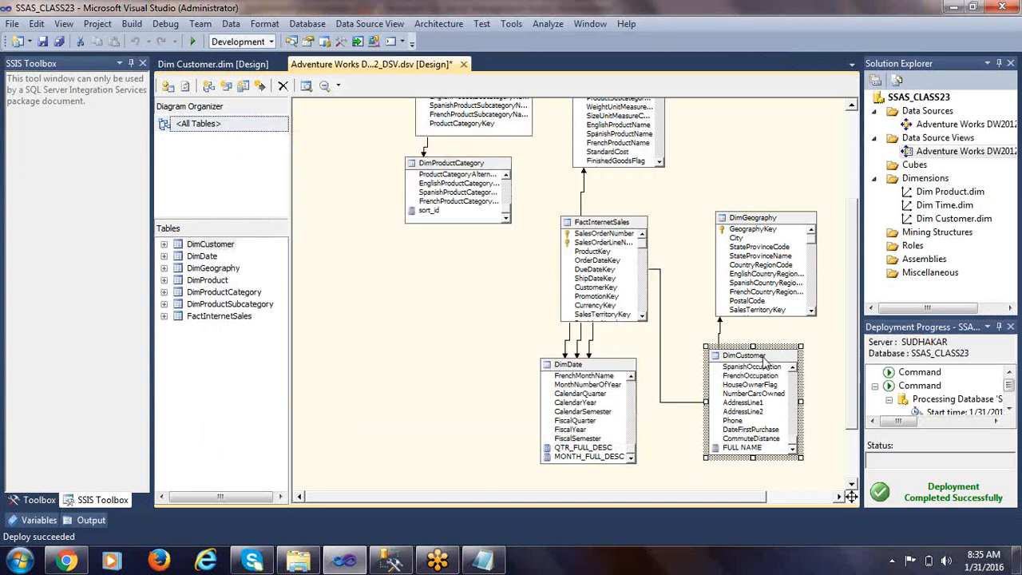
Explore the DimCustomer data to compare the FULL NAME column with the first and last names, and close the table.
right_click(753, 439)
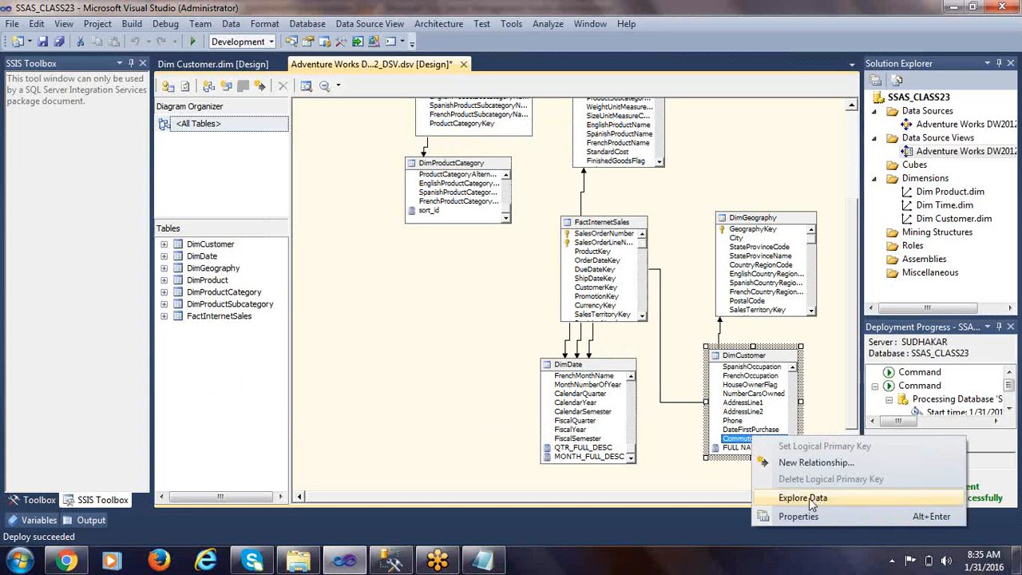
left_click(821, 496)
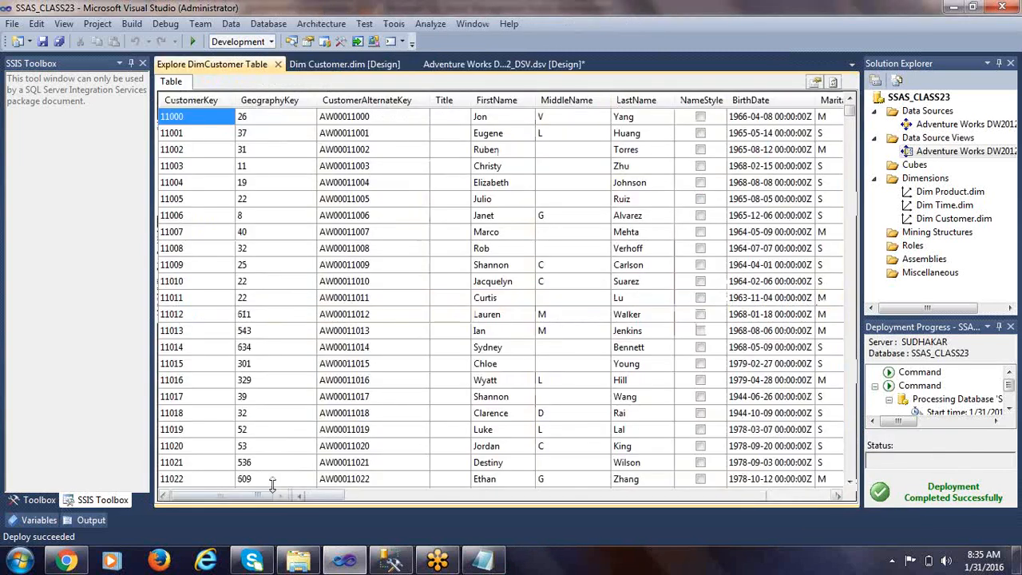
left_click_drag(271, 502, 276, 502)
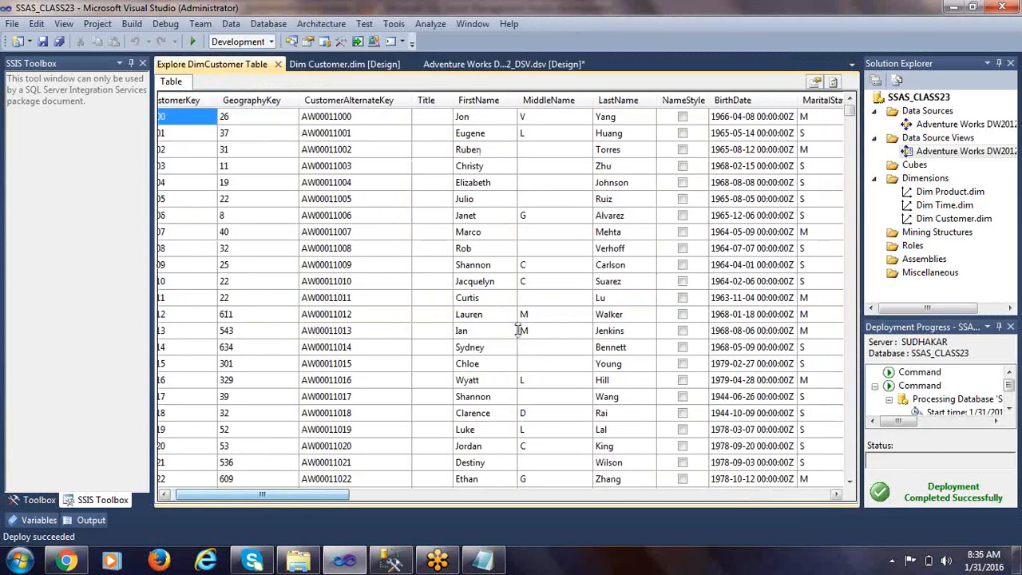
left_click(609, 117)
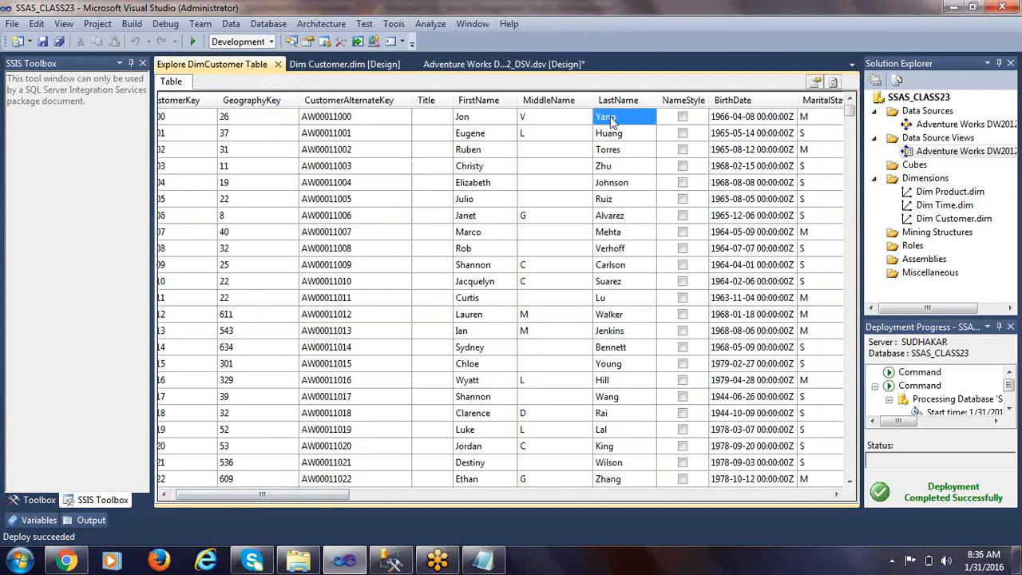
left_click_drag(294, 501, 809, 496)
left_click(791, 119)
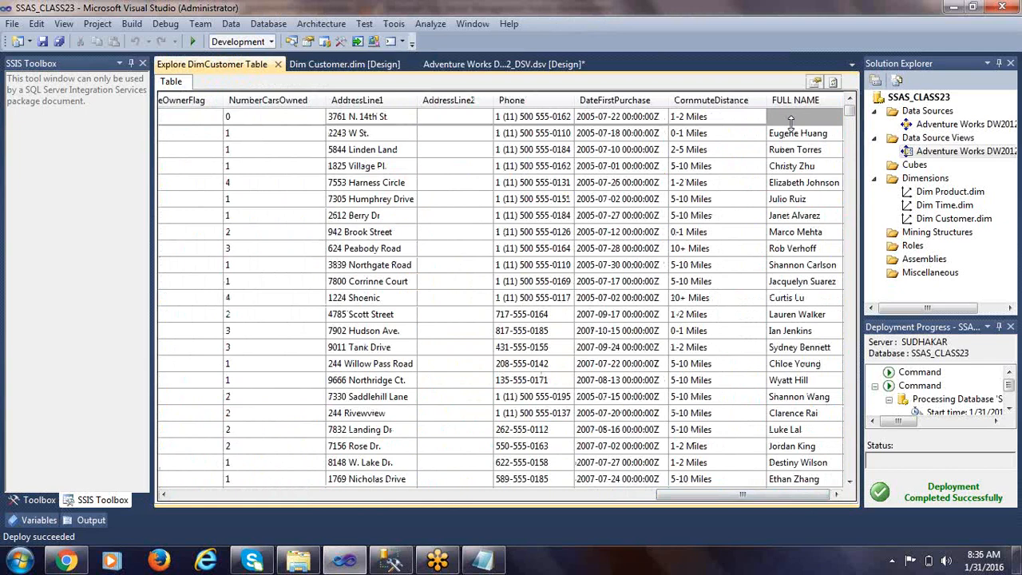
left_click(806, 163)
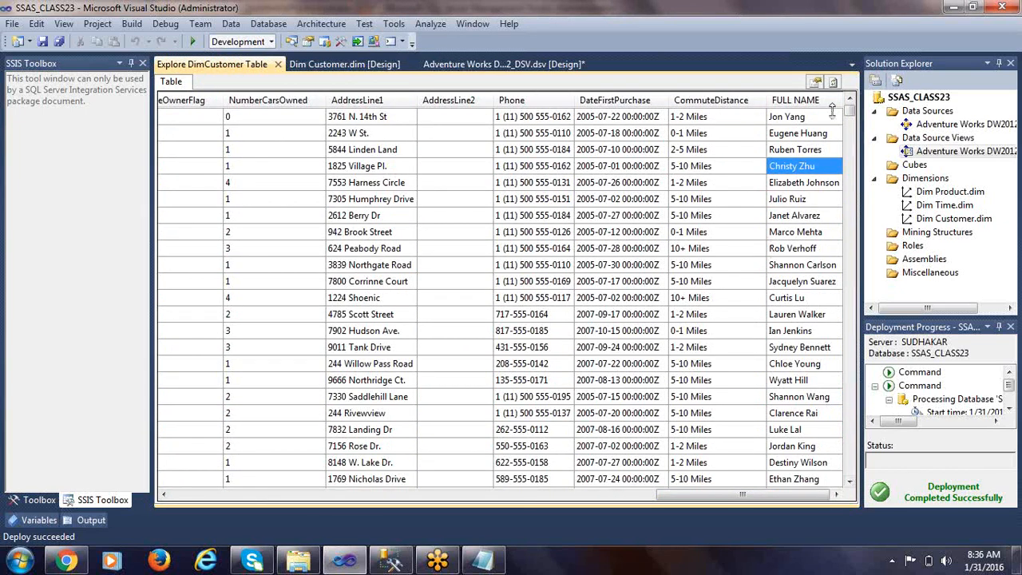
left_click(279, 64)
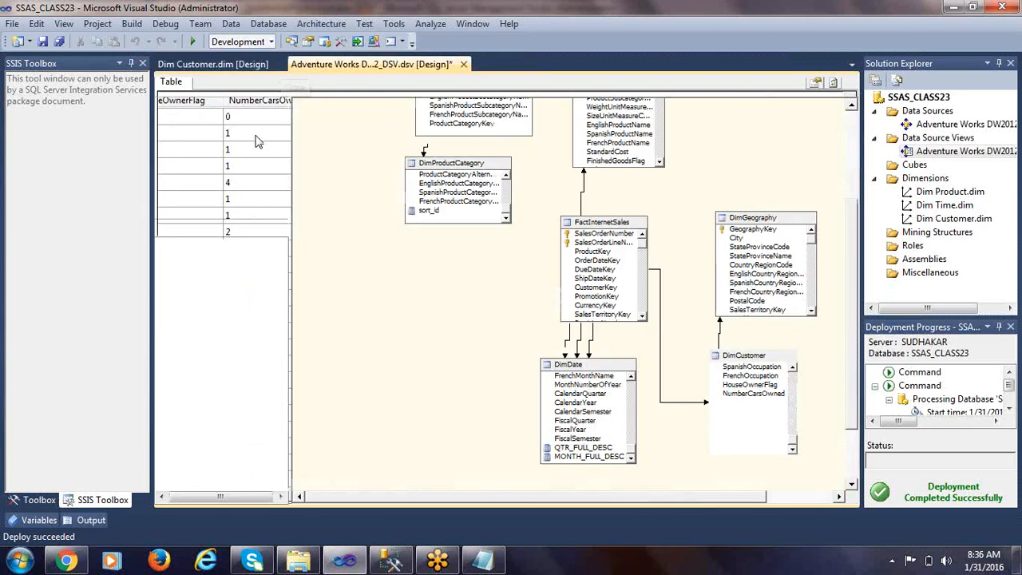
Rename the Customer Key attribute of the Dim Customer dimension to Customer in its properties.
left_click(212, 64)
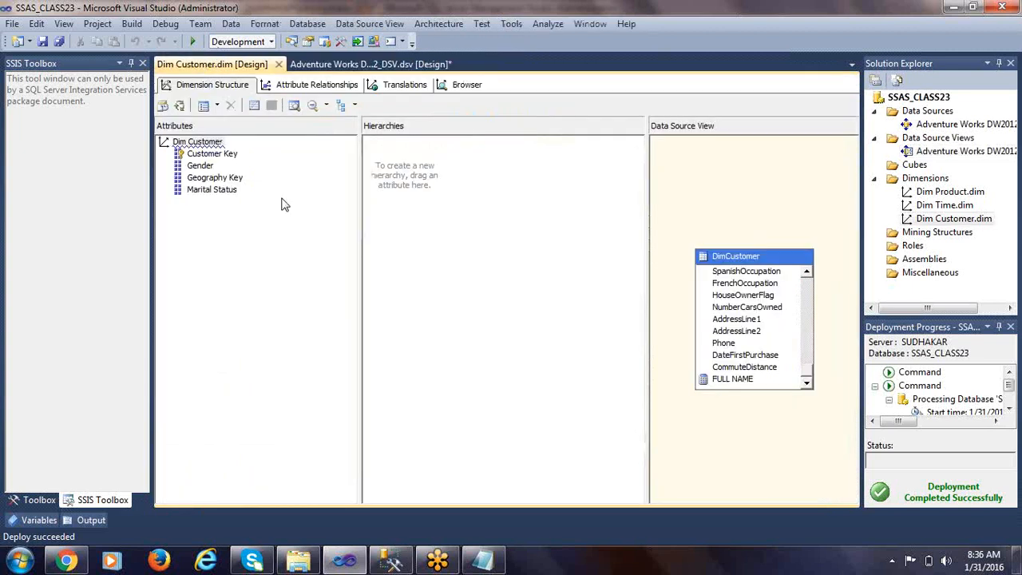
right_click(224, 154)
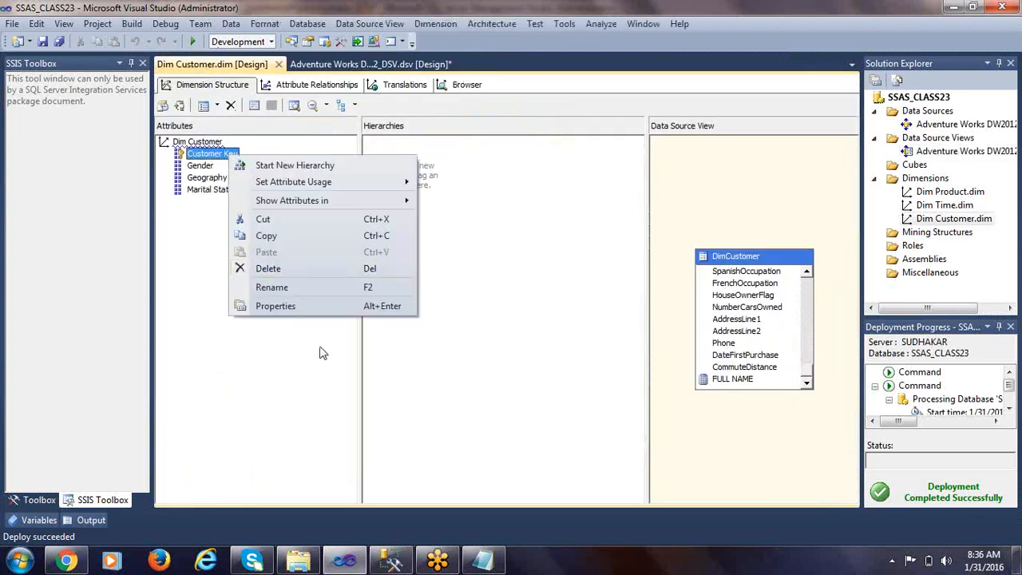
left_click(316, 307)
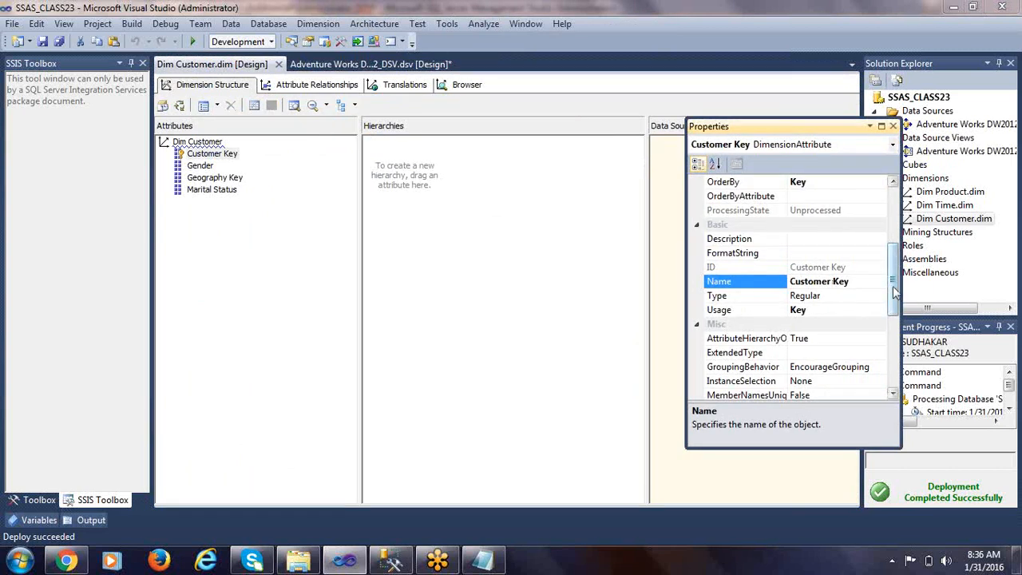
left_click_drag(894, 293, 894, 305)
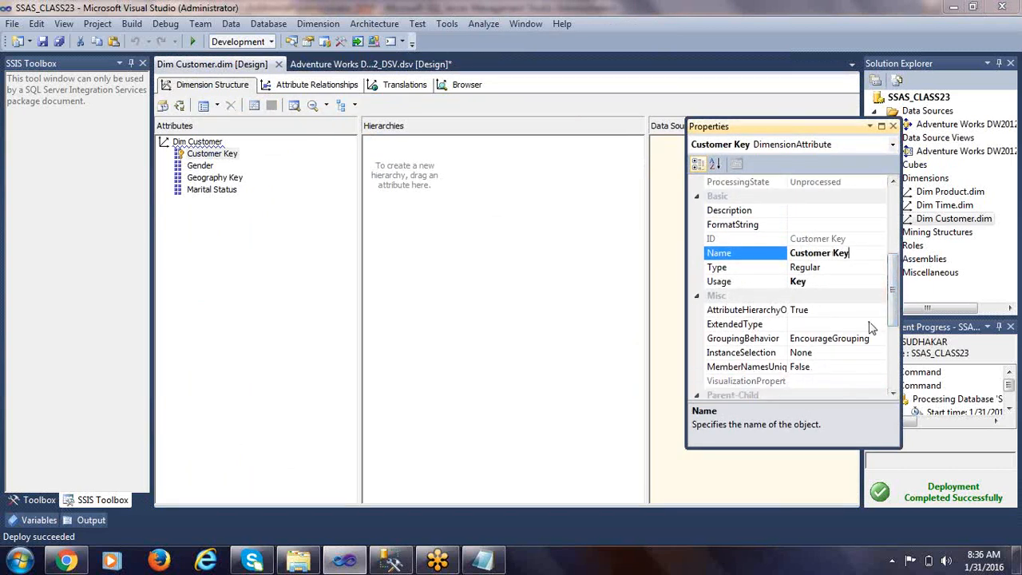
key("ctrl+shift+Left")
key("BackSpace")
Set the Customer attribute's NameColumn to FULL NAME from DimCustomer and close the attribute's properties.
left_click_drag(894, 280, 893, 345)
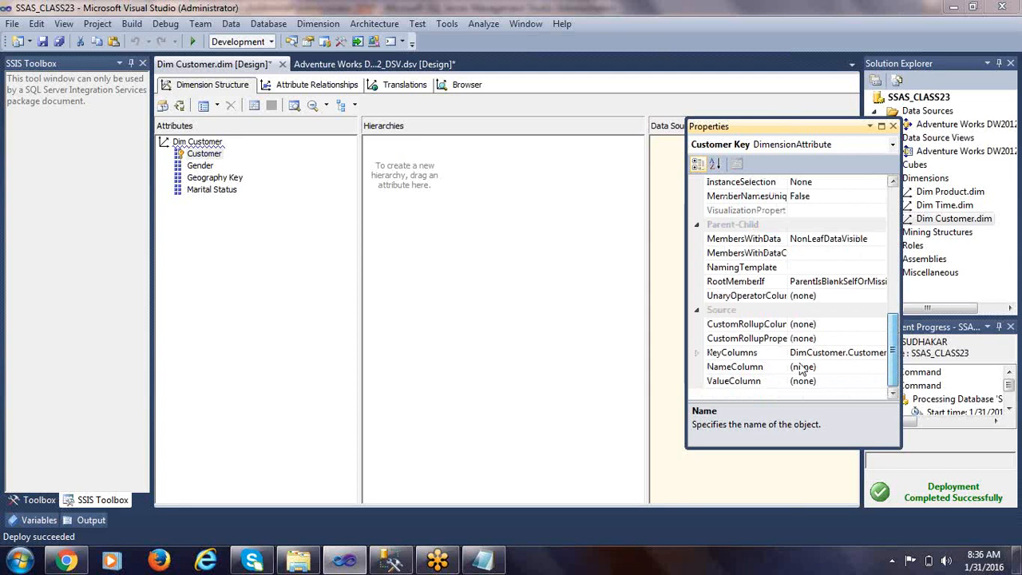
left_click(855, 372)
left_click(880, 368)
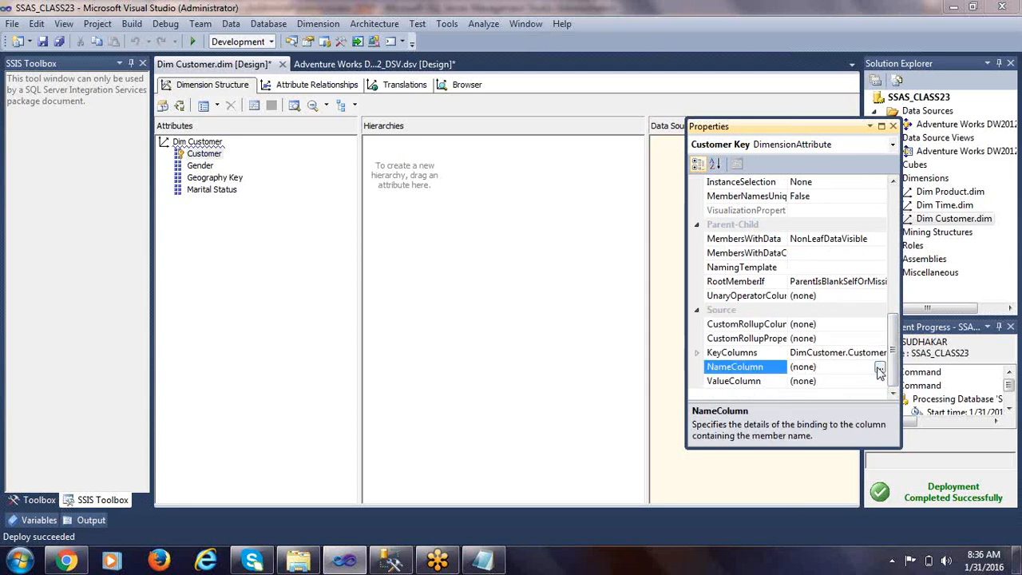
left_click_drag(694, 245, 695, 381)
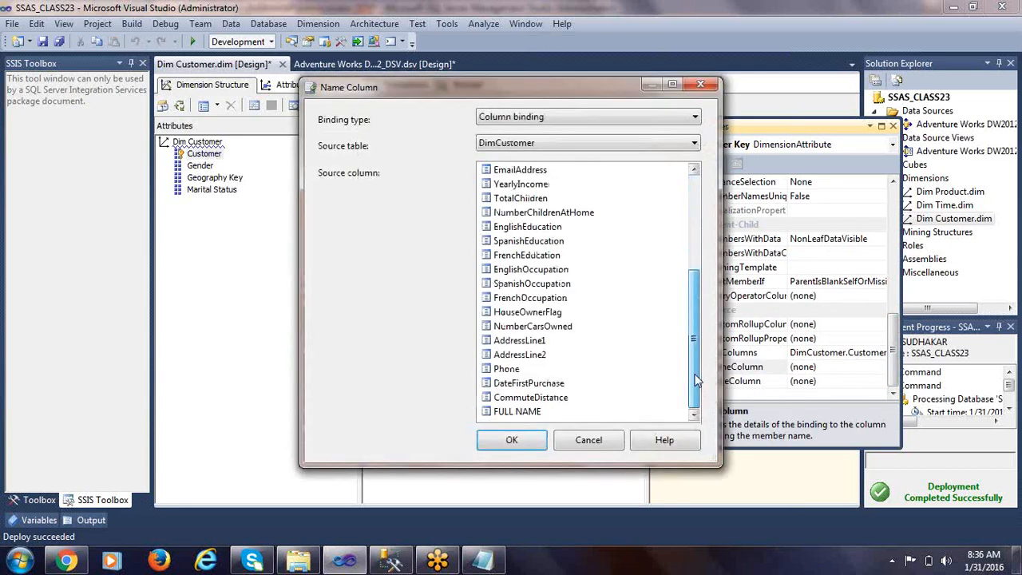
left_click(534, 412)
left_click(527, 442)
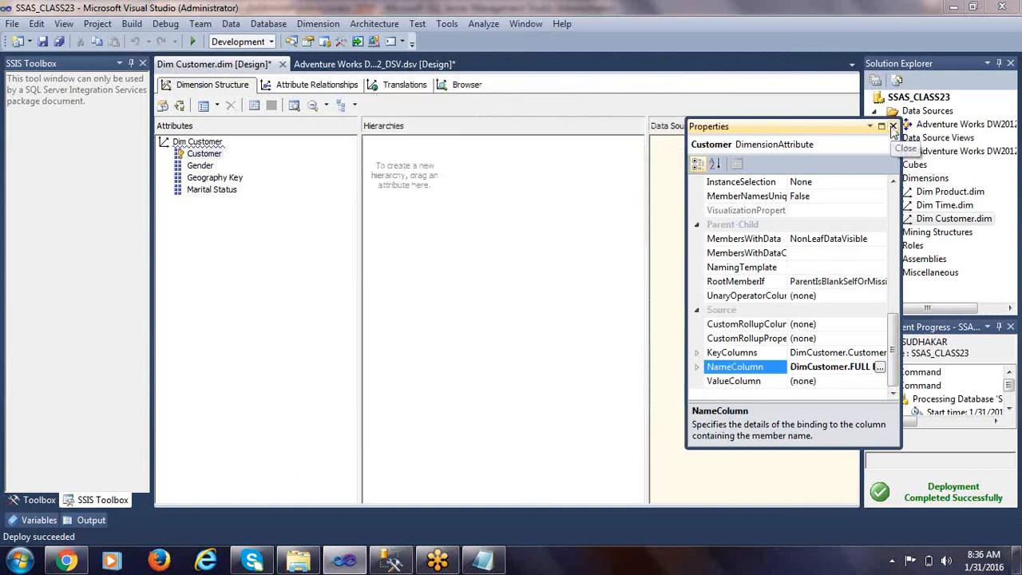
left_click(893, 128)
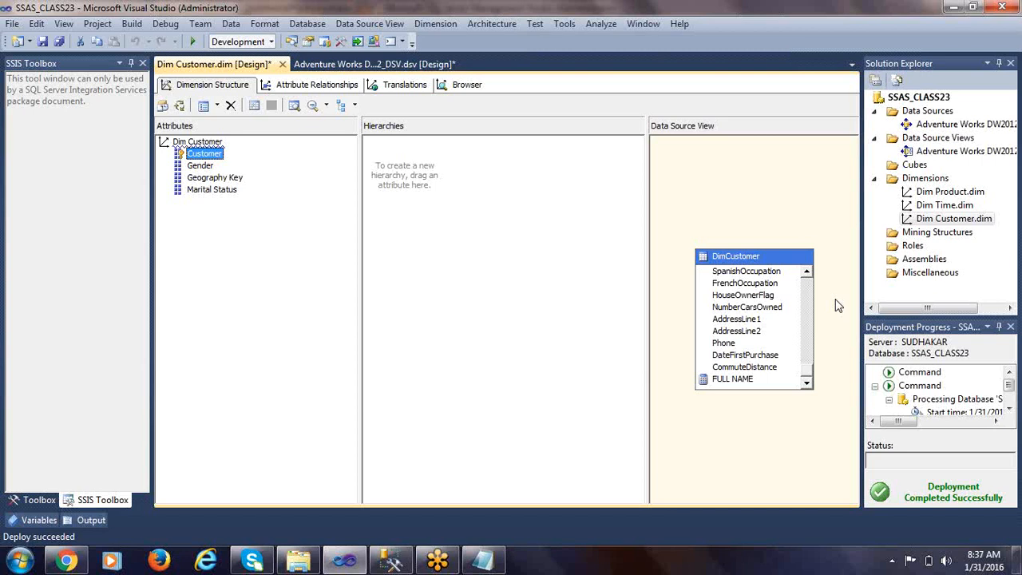
Deploy the SSAS_CLASS23 project and open the Dim Customer dimension for browsing.
right_click(927, 101)
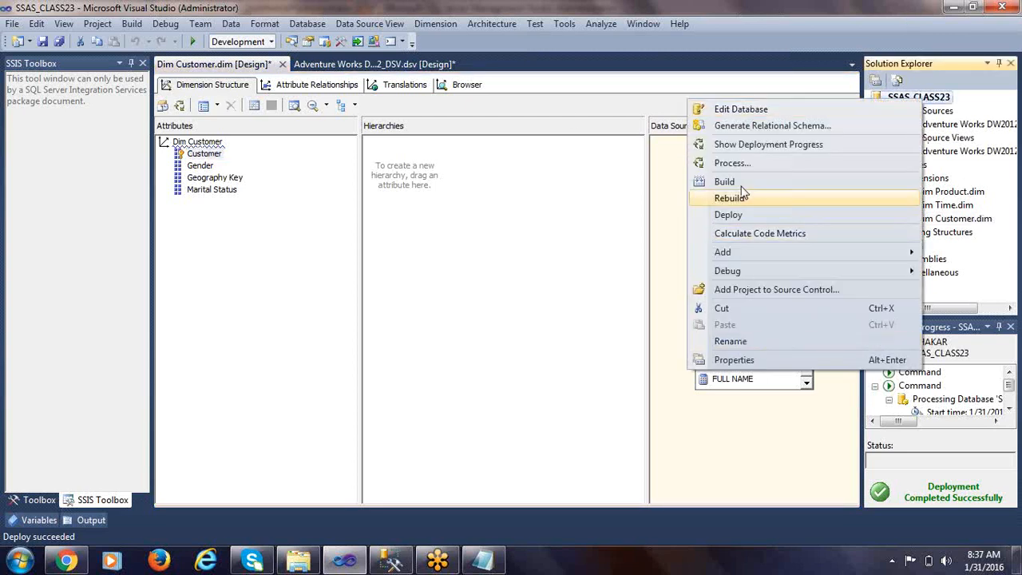
left_click(730, 214)
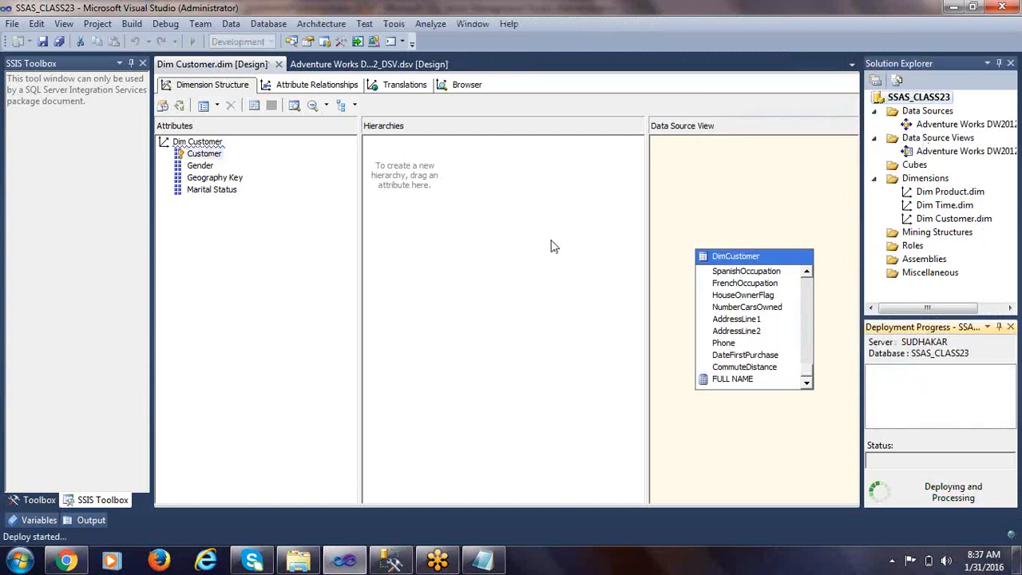
left_click(468, 85)
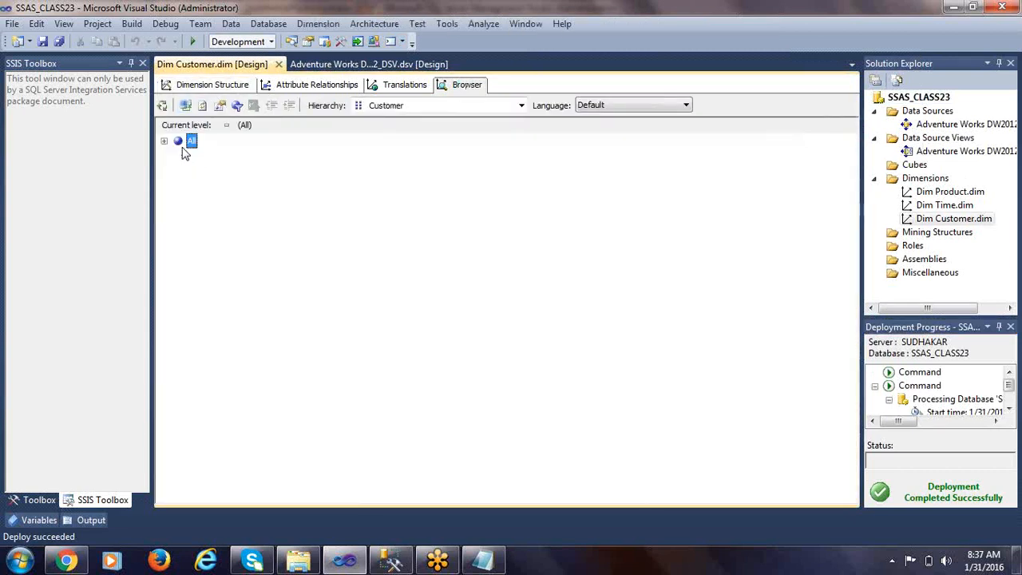
Expand the All member of the Customer hierarchy and check how the individual customer members are labelled.
left_click(372, 107)
left_click(384, 121)
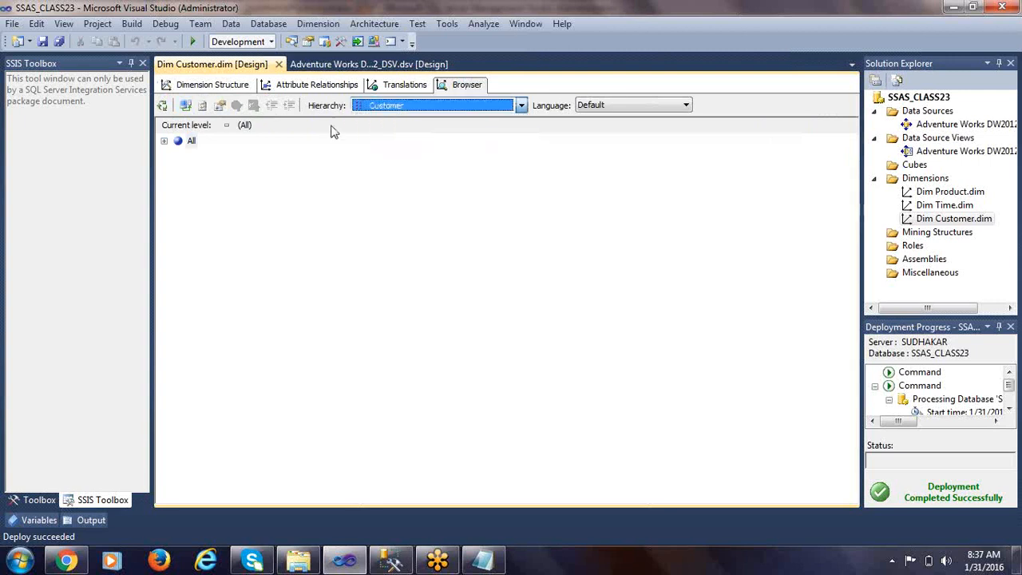
left_click(163, 141)
left_click(220, 157)
left_click(221, 187)
left_click(222, 217)
left_click(223, 262)
left_click(222, 292)
left_click(221, 322)
left_click(222, 351)
left_click(222, 201)
left_click(226, 171)
left_click(218, 157)
left_click(225, 186)
left_click(226, 246)
Browse the Gender hierarchy of Dim Customer and inspect its members under All.
left_click(411, 105)
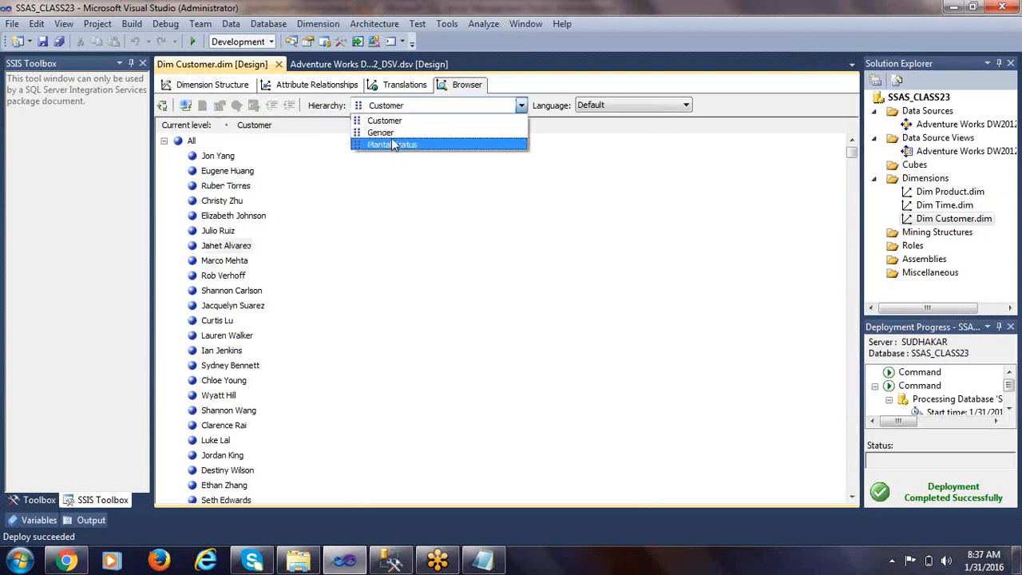
left_click(377, 132)
left_click(164, 141)
left_click(204, 169)
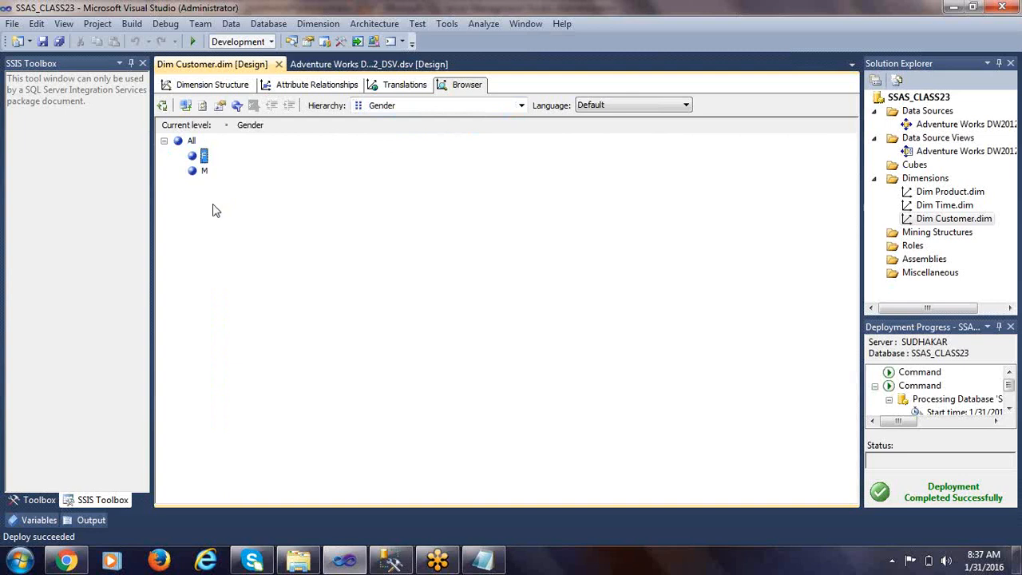
left_click(202, 156)
left_click(205, 171)
Browse the Marital Status hierarchy of Dim Customer and inspect its members under All.
left_click(412, 107)
left_click(385, 144)
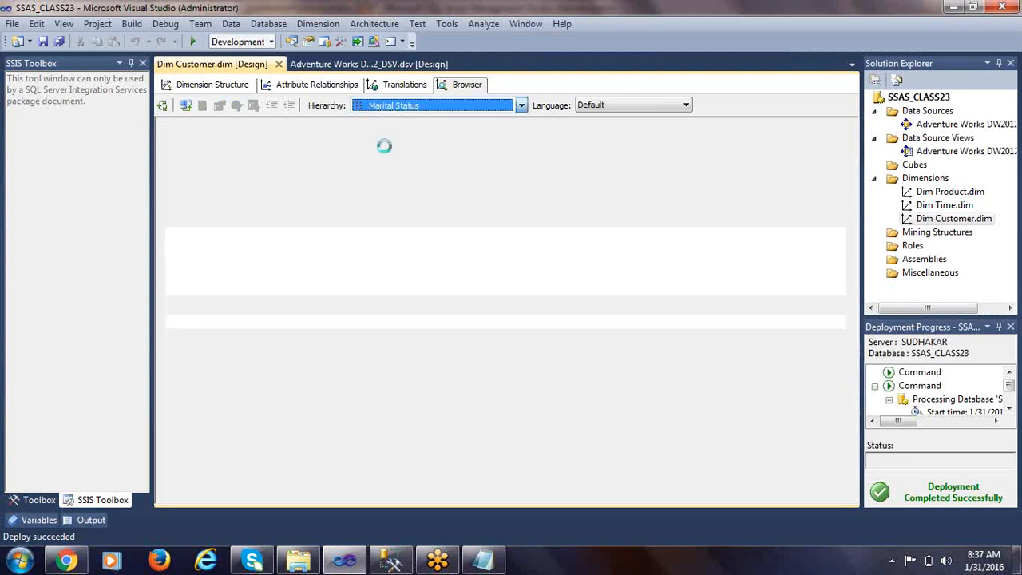
left_click(164, 142)
left_click(203, 156)
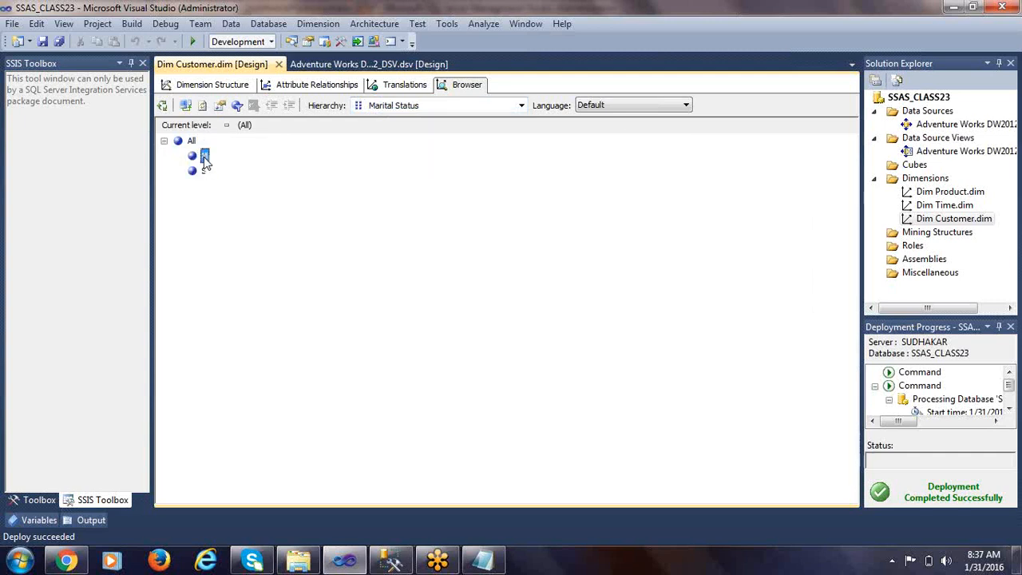
left_click(204, 172)
left_click(205, 159)
left_click(205, 171)
left_click(203, 159)
Return to the Gender hierarchy and select its M member.
left_click(390, 108)
left_click(380, 132)
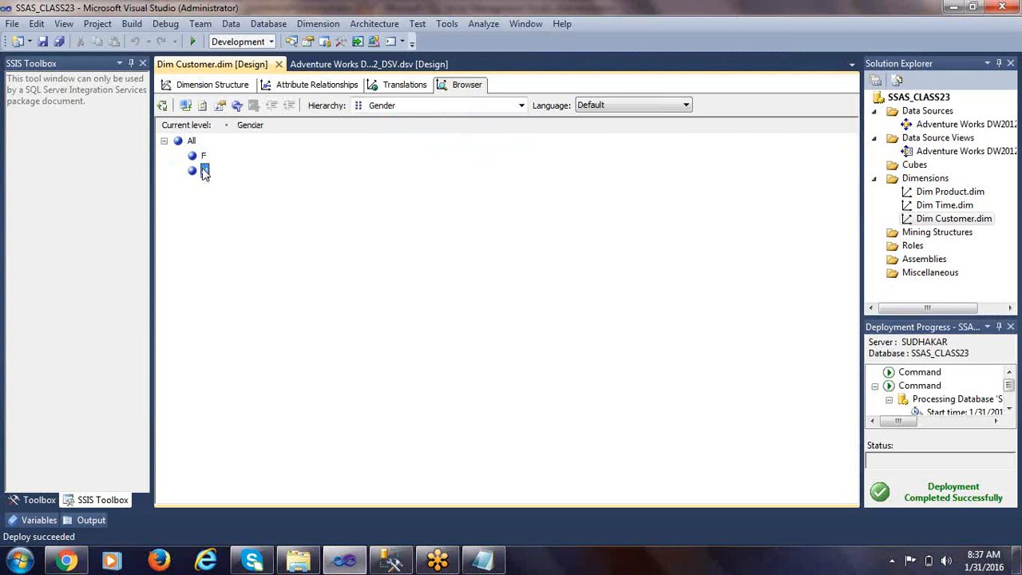
left_click(204, 171)
Switch to SQL Server Management Studio, hide the query results, and add blank lines after the last DimDate query.
left_click(392, 561)
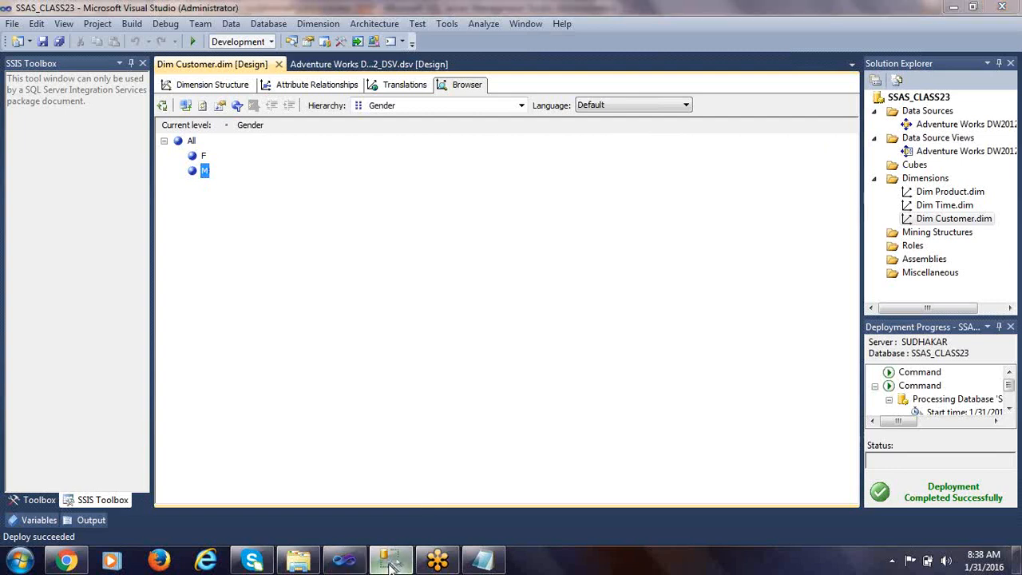
key("ctrl+r")
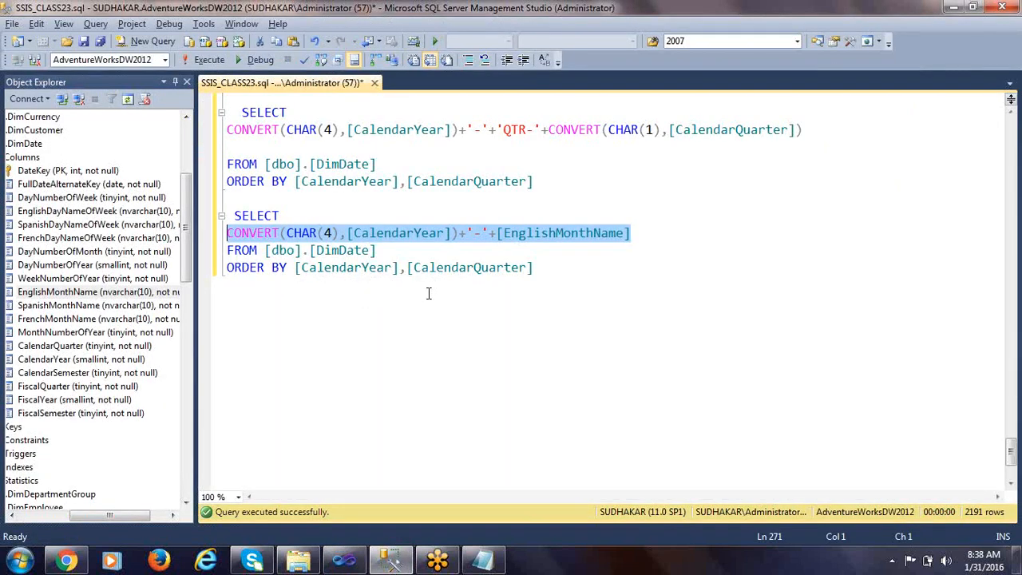
left_click(548, 274)
key("Return")
key("Return")
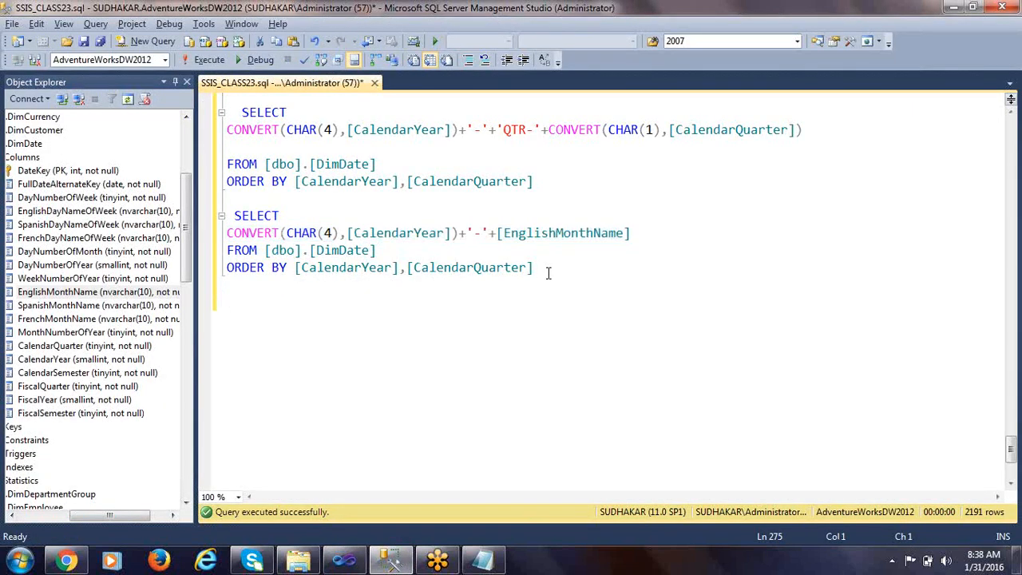
Collapse the dbo.DimDate table, expand the columns of dbo.DimCustomer, and locate its Gender column.
left_click_drag(94, 515, 49, 515)
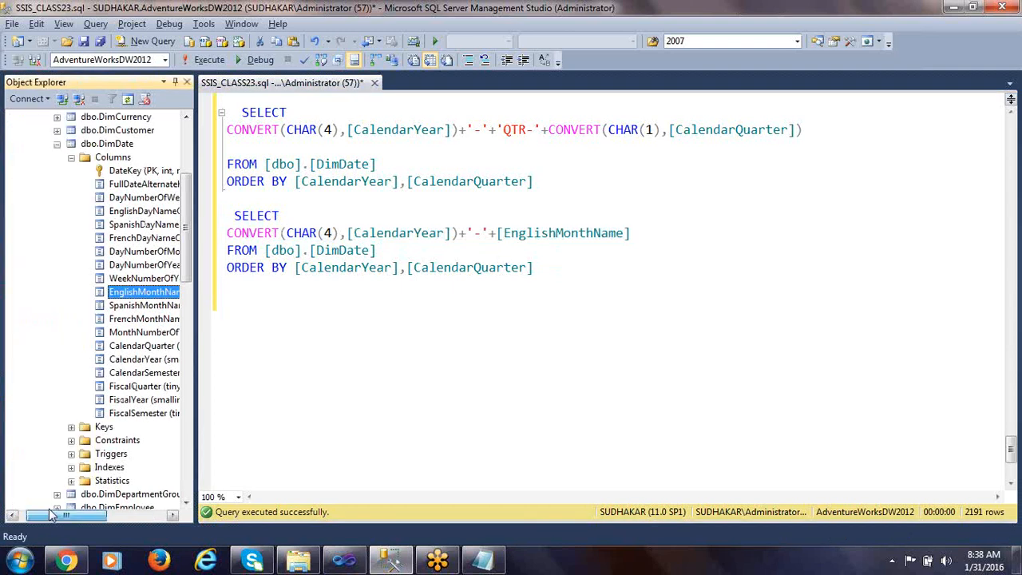
left_click(57, 144)
scroll(108, 165, "up", 2)
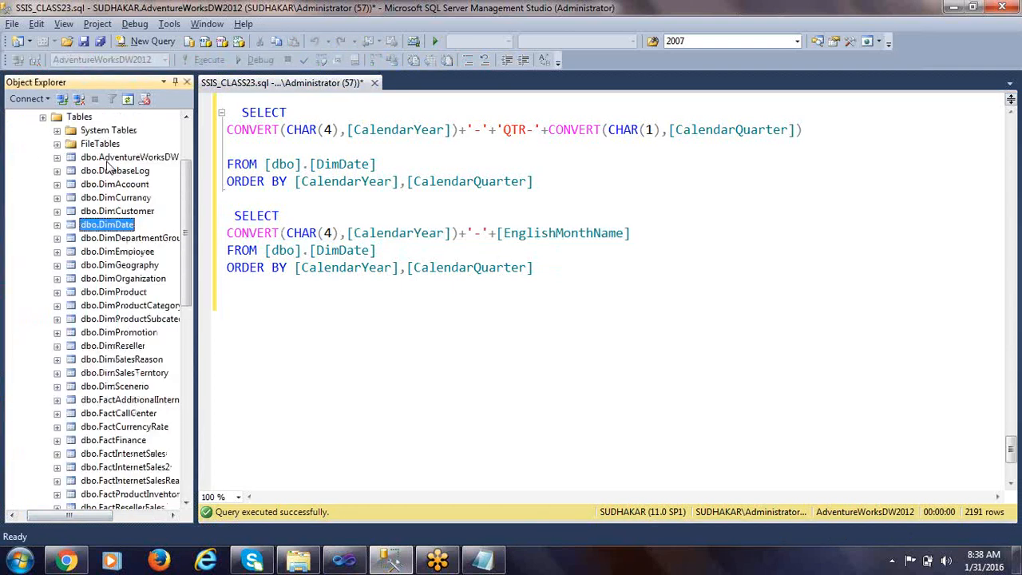
left_click(119, 250)
left_click(126, 213)
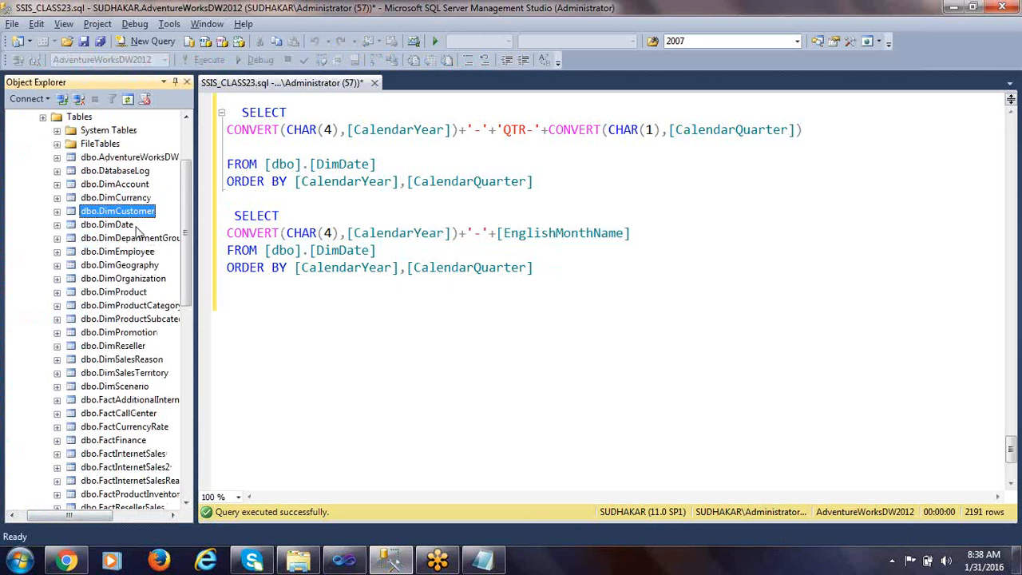
left_click(57, 210)
left_click_drag(112, 515, 76, 518)
left_click(50, 225)
left_click(80, 291)
left_click(80, 278)
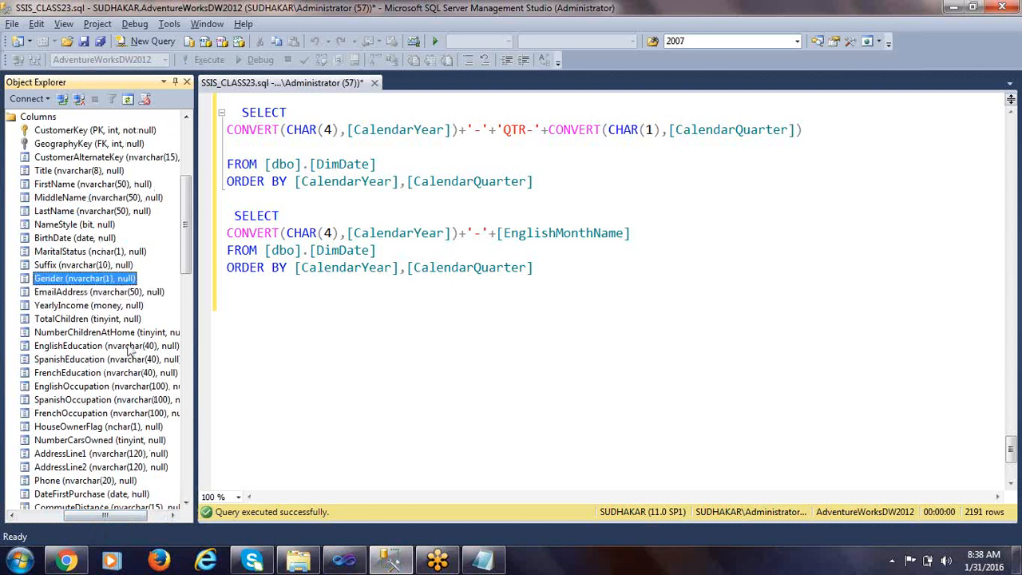
Insert the DimCustomer table name from the object tree into the query below the last statement.
scroll(188, 207, "up", 1)
left_click(61, 149)
left_click_drag(63, 154, 272, 275)
Above the DimCustomer table name, start a query with select and, on its own line, case when.
left_click(238, 282)
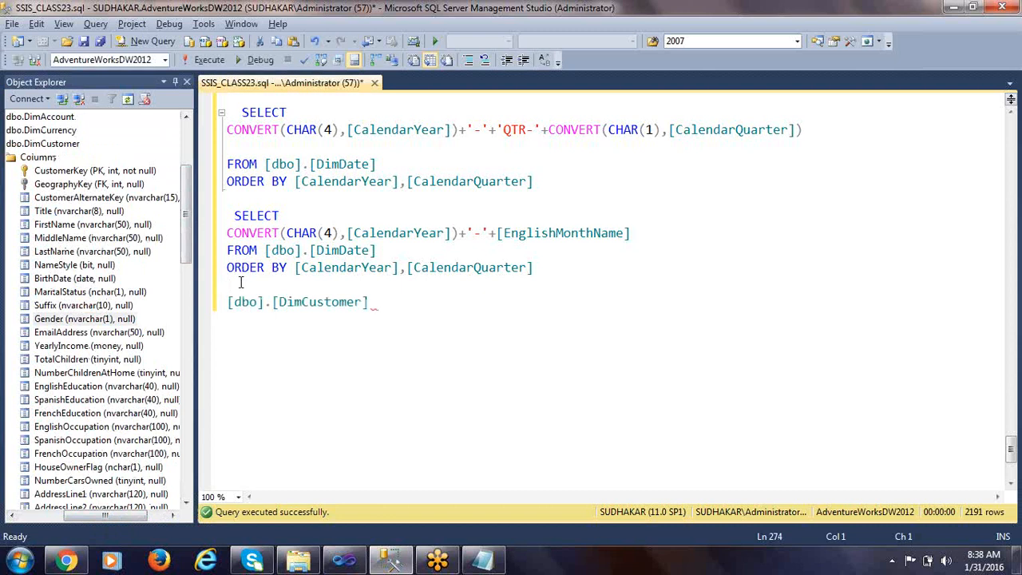
key("Return")
key("Return")
type("selec")
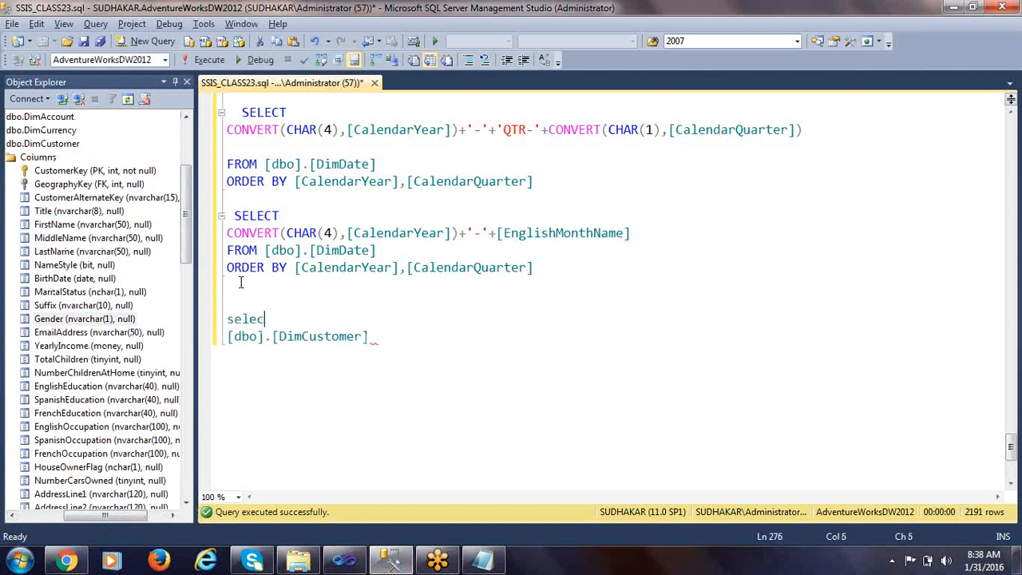
type("t")
key("Return")
type("case when")
Insert the DimCustomer Gender column on a new line between select and the case expression.
key("Up")
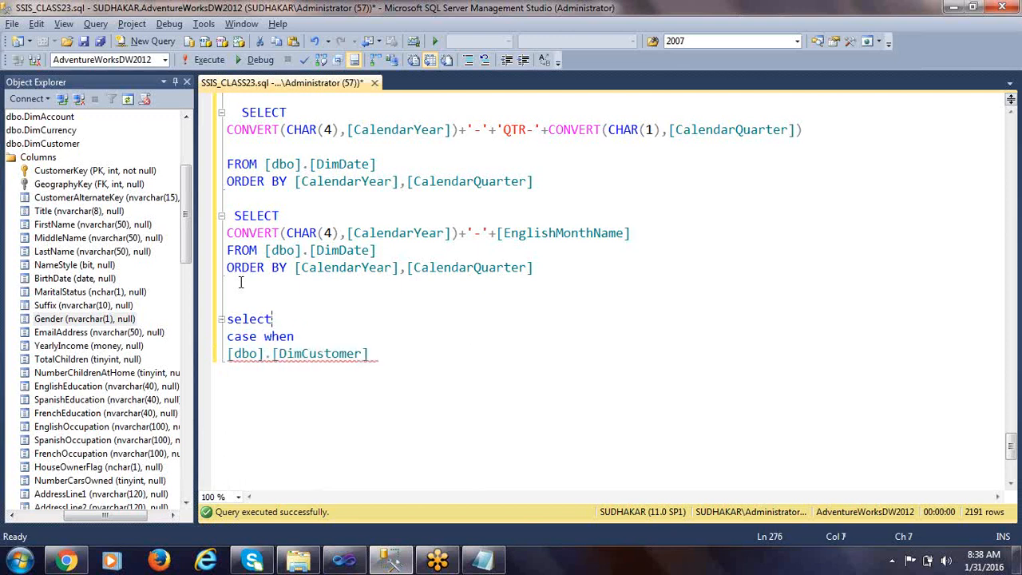
key("Return")
left_click_drag(112, 324, 245, 336)
left_click(296, 342)
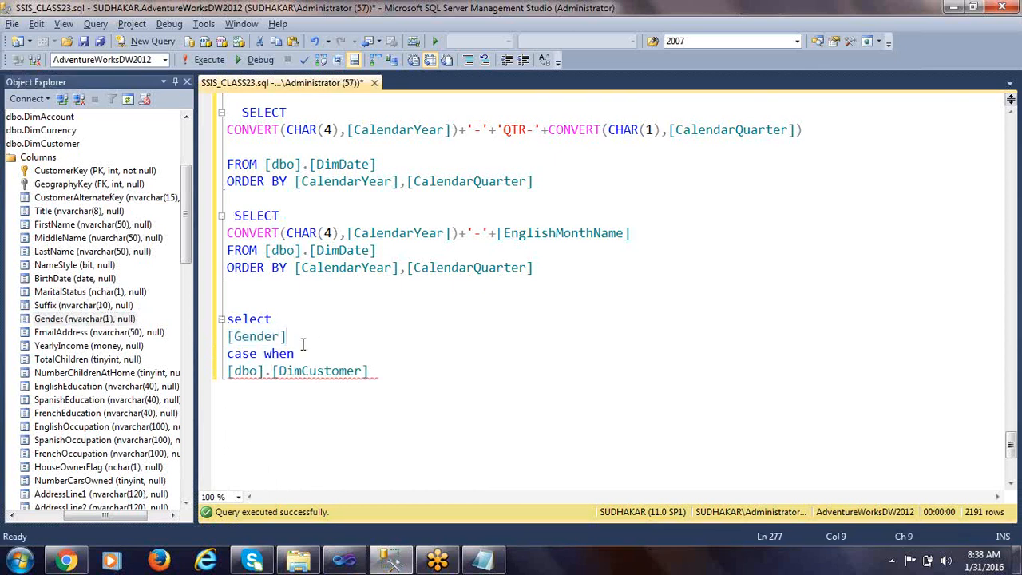
Add a comma after [Gender] and write the case condition as case when Gender = 'M' then.
type(", Gend")
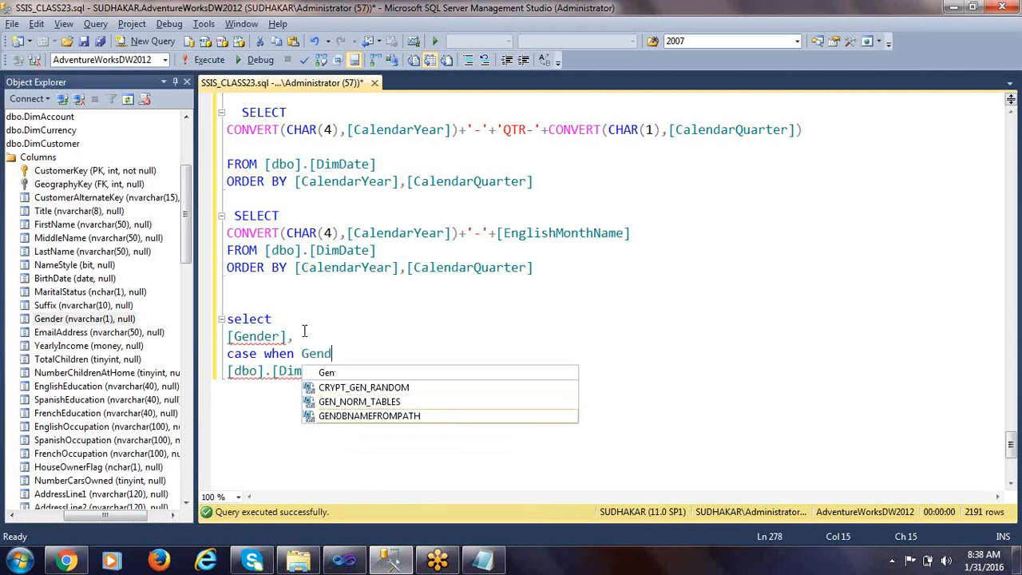
type("er when")
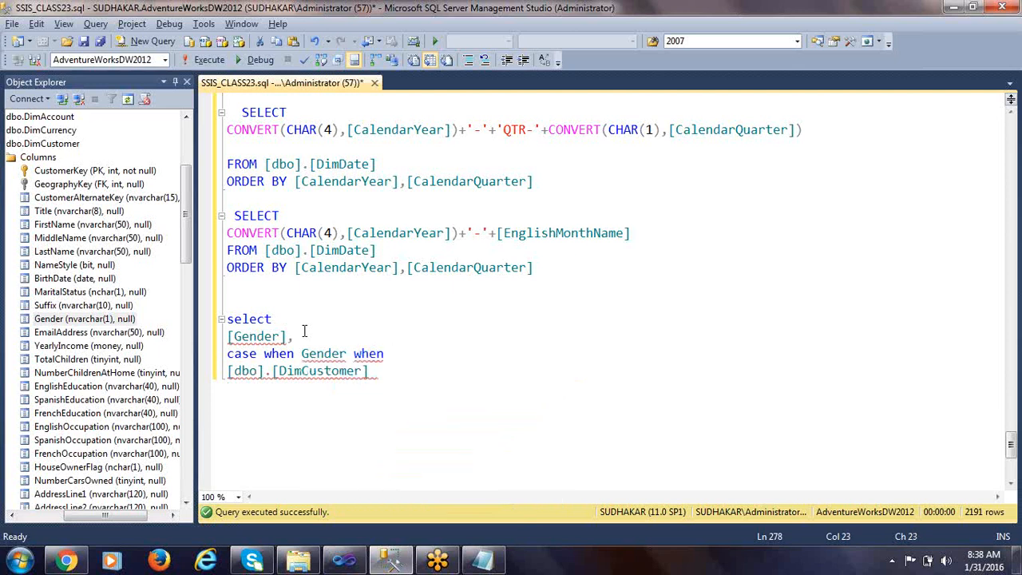
key("ctrl+shift+Left")
key("BackSpace")
key("ctrl+Left")
key("ctrl+shift+Left")
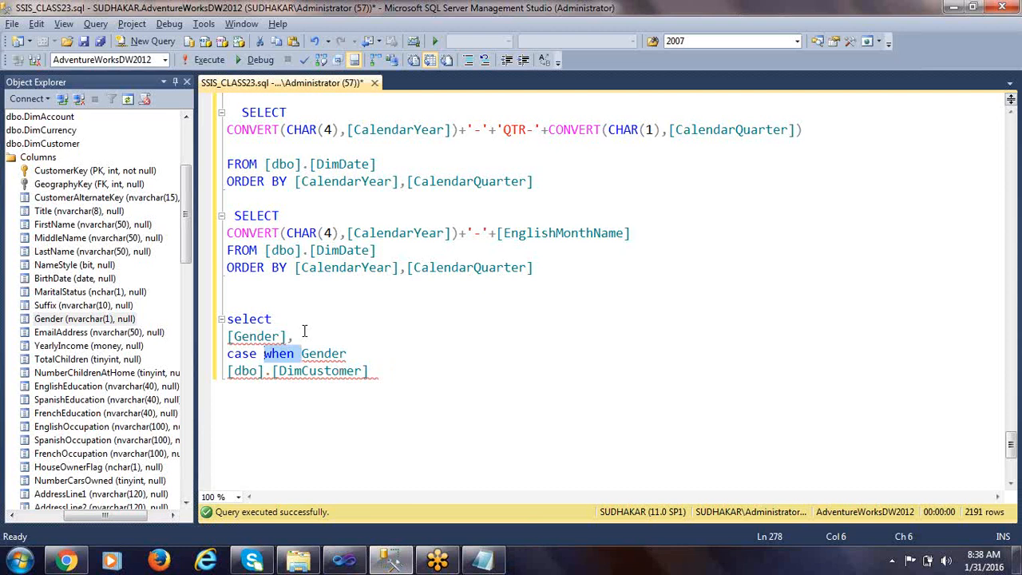
key("End")
key("BackSpace")
type("= '")
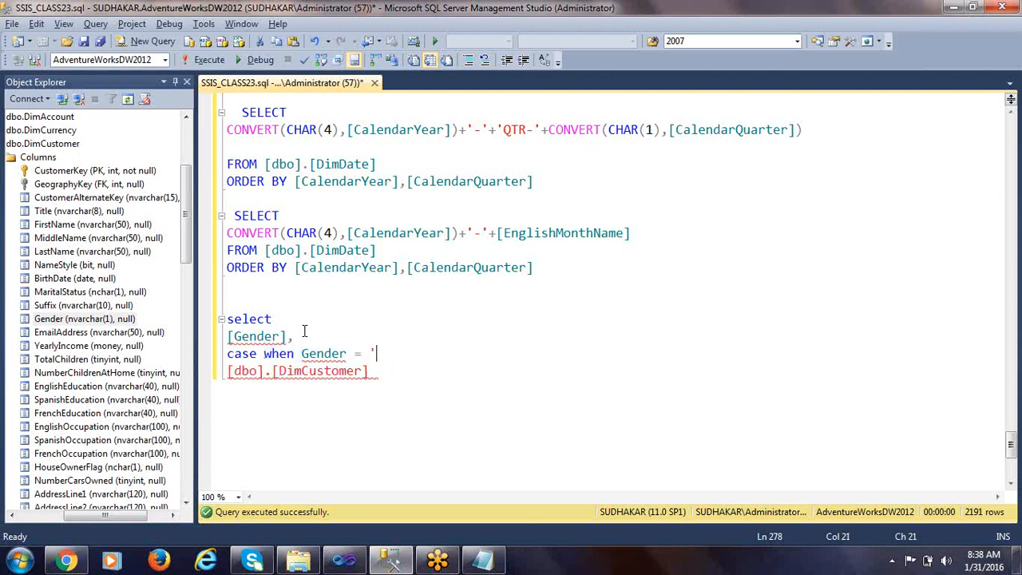
type("M' then ")
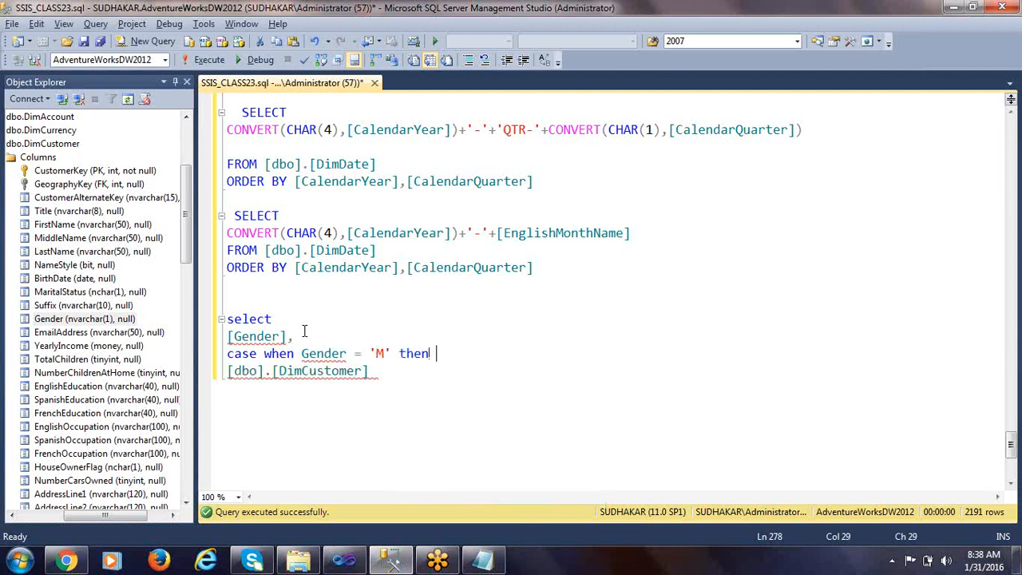
Complete the first CASE branch so that Gender = 'M' returns 'Male', and start a new line below it.
type("'Male'")
key("Return")
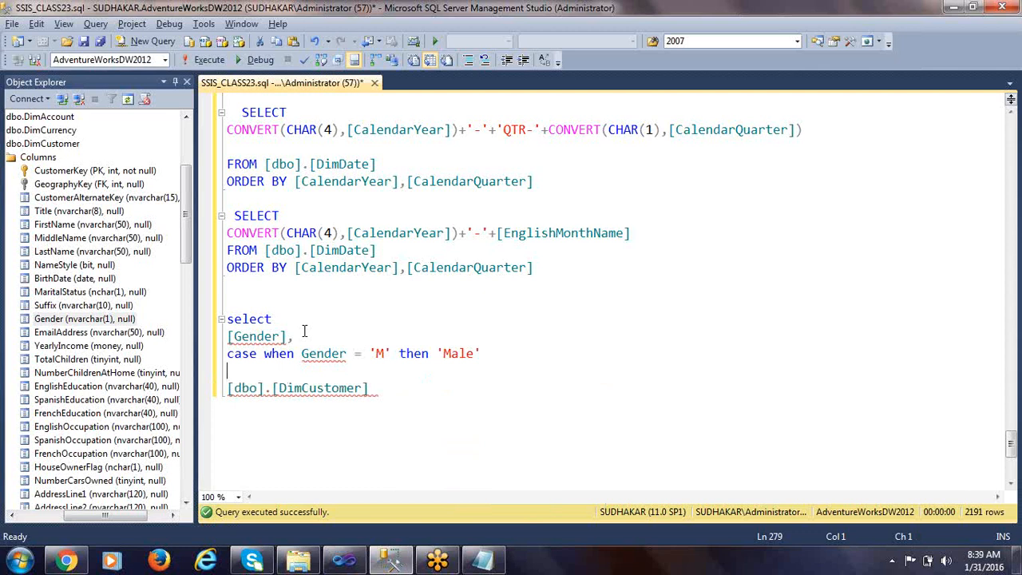
type("else 'Fe")
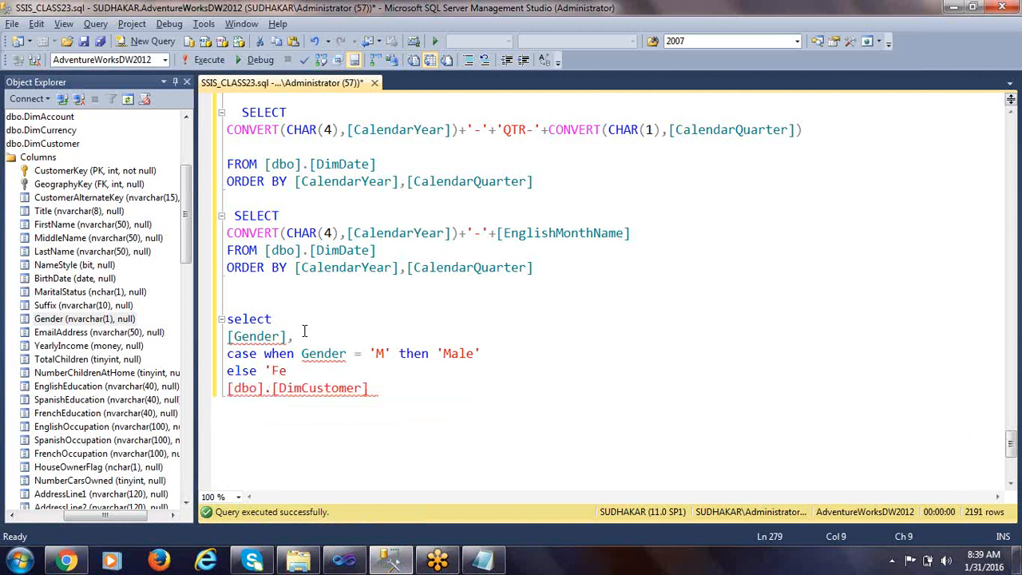
type("male'")
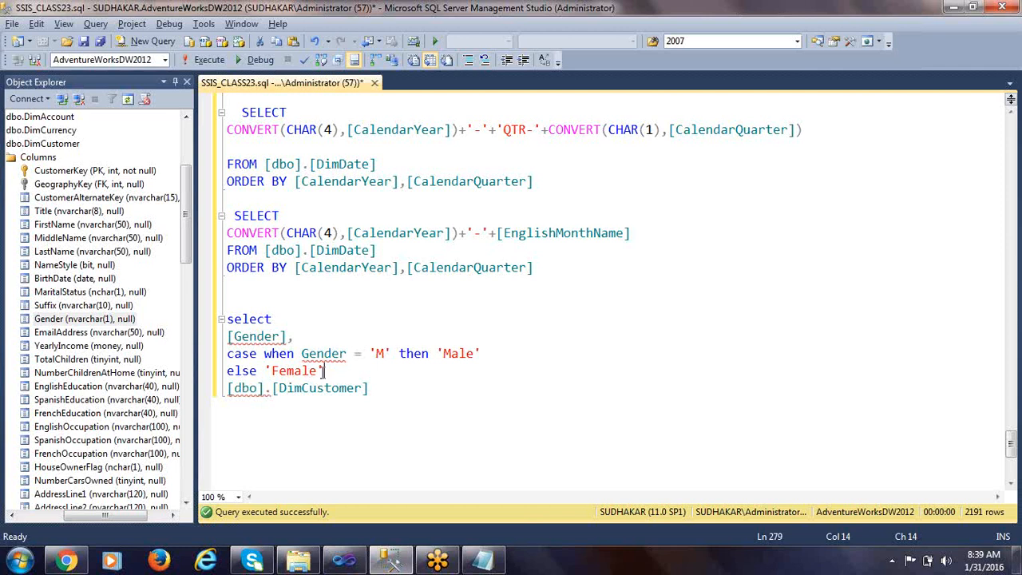
left_click_drag(325, 371, 214, 372)
key("BackSpace")
Duplicate the Gender = 'M' WHEN branch of the CASE expression onto the empty line below.
key("Up")
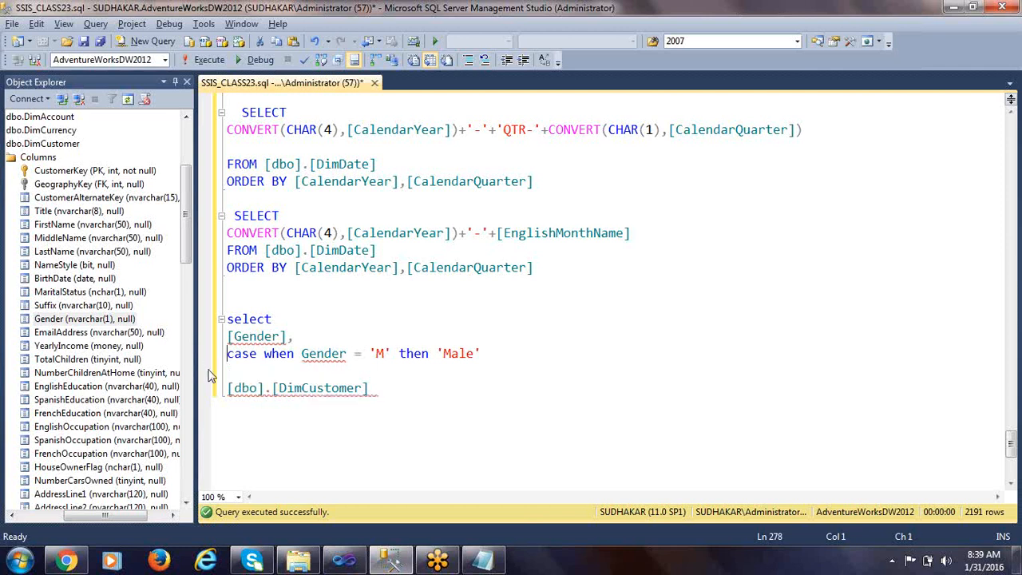
key("ctrl+shift+Right")
key("ctrl+shift+Right")
key("ctrl+shift+Right")
key("ctrl+shift+Right")
key("ctrl+shift+Right")
key("ctrl+shift+Right")
key("ctrl+shift+Right")
key("ctrl+shift+Right")
key("ctrl+c")
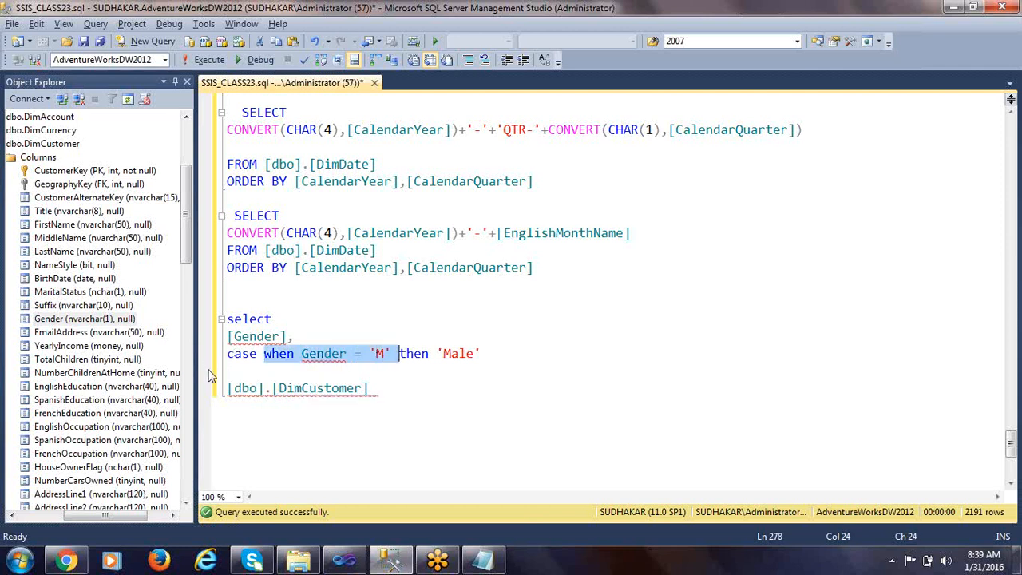
key("Down")
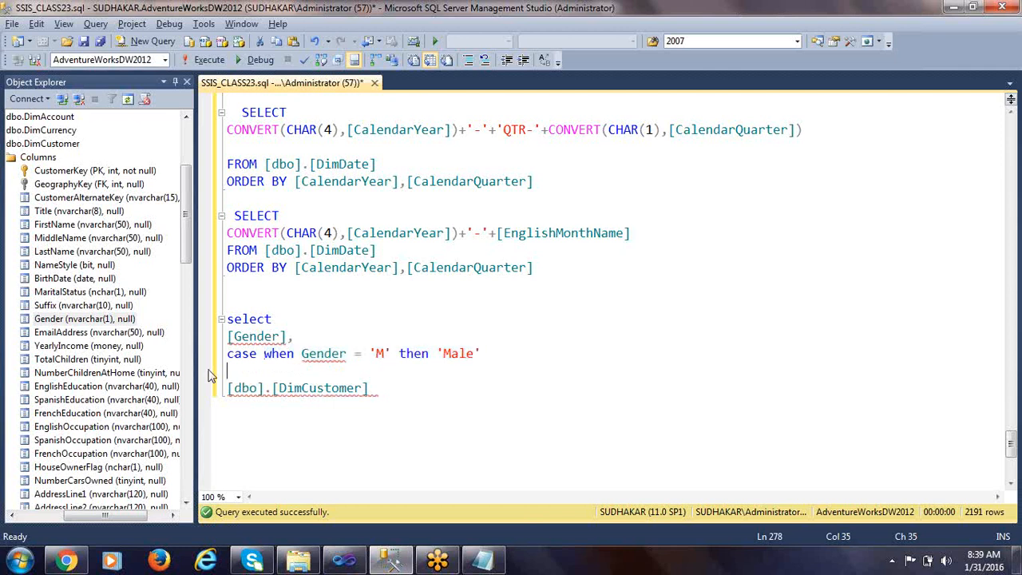
key("ctrl+v")
Change the duplicated branch so that Gender = 'F' returns 'Female'.
key("ctrl+Left")
key("ctrl+Left")
key("ctrl+Left")
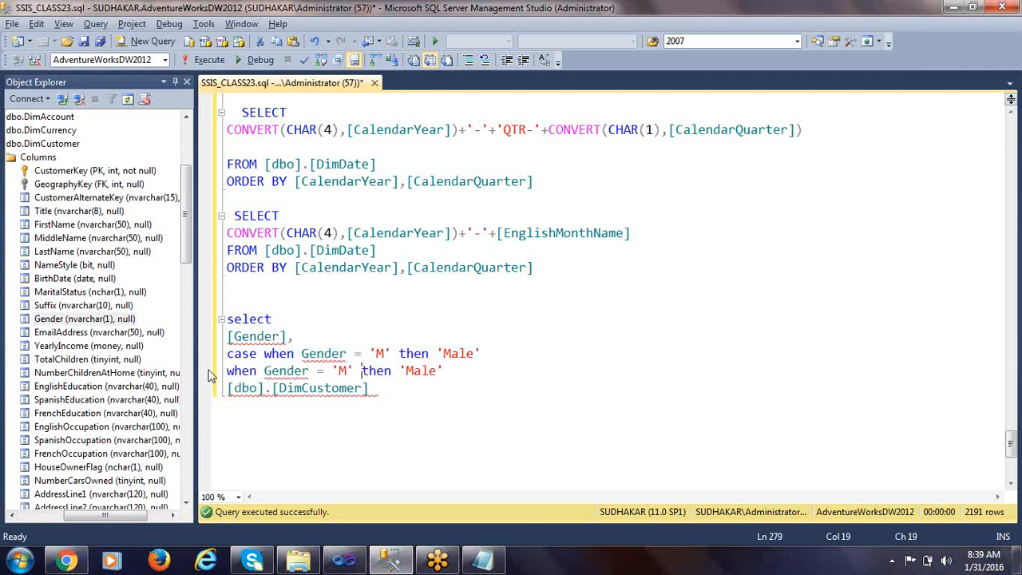
key("shift+Right")
type("F")
key("ctrl+Right")
key("ctrl+Right")
key("ctrl+Right")
type("Fe")
key("Right")
key("BackSpace")
type("m")
Close the CASE expression with end and add the from keyword before [dbo].[DimCustomer].
key("Return")
type("end")
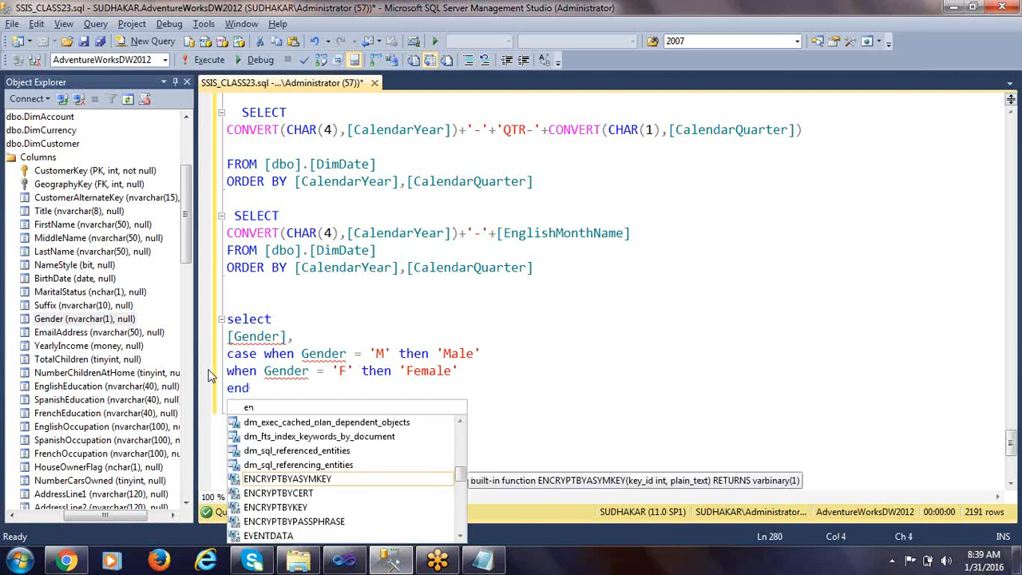
key("Escape")
key("Down")
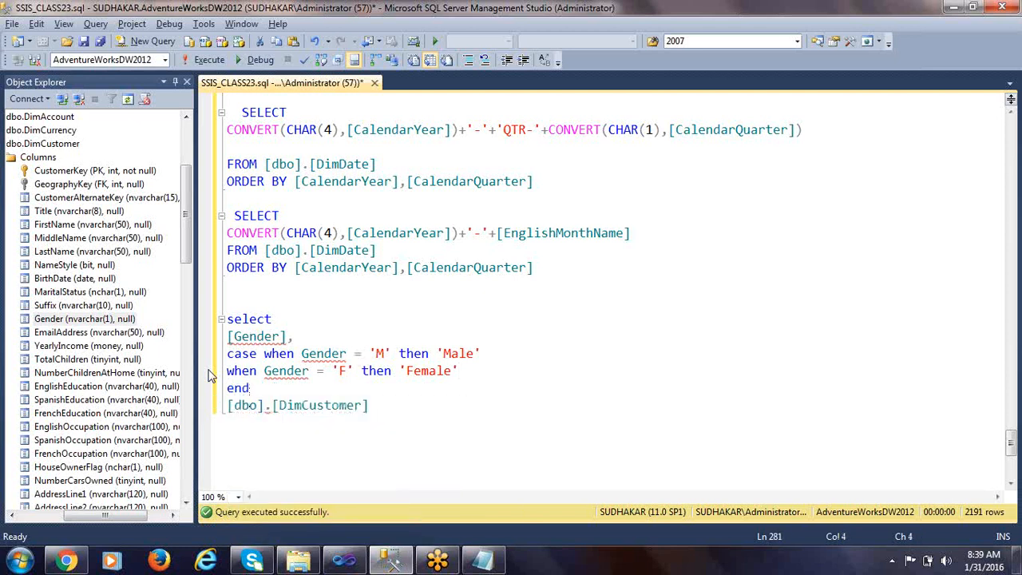
left_click(313, 340)
left_click_drag(405, 415, 212, 320)
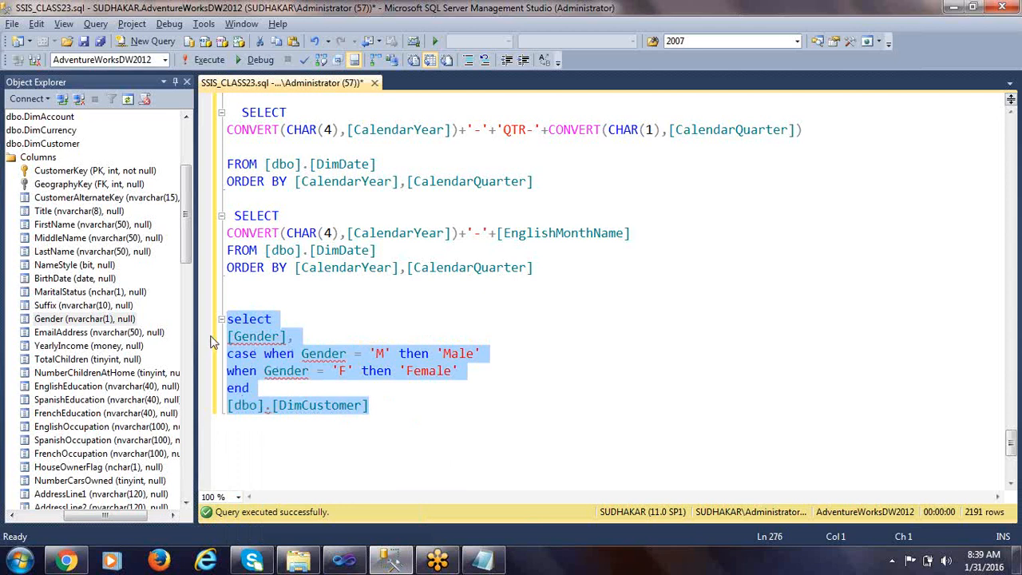
left_click(271, 391)
key("Return")
type("from")
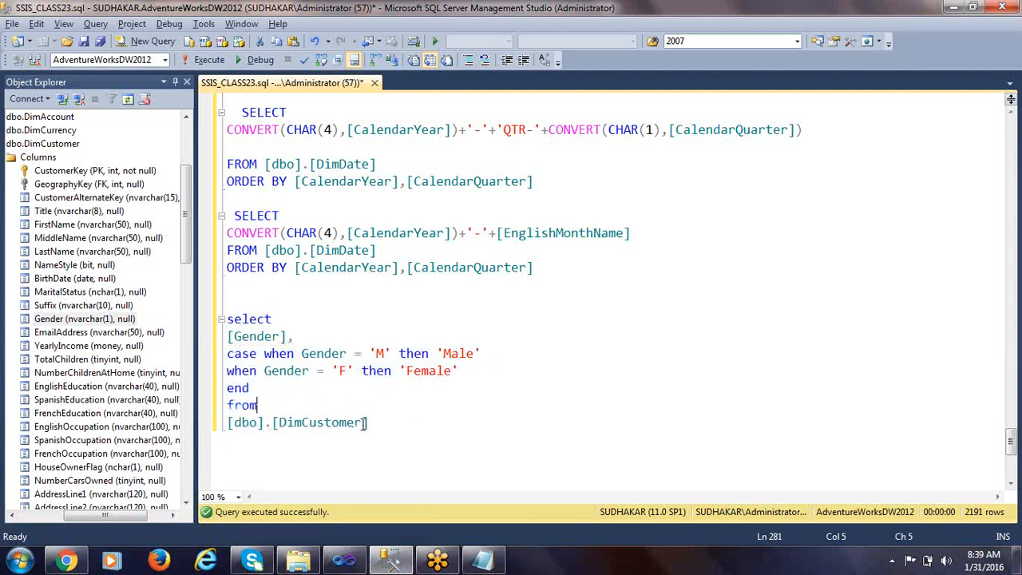
Run only the Gender query, compare the gender codes with their descriptions, and hide the results.
left_click_drag(367, 422, 203, 332)
key("F5")
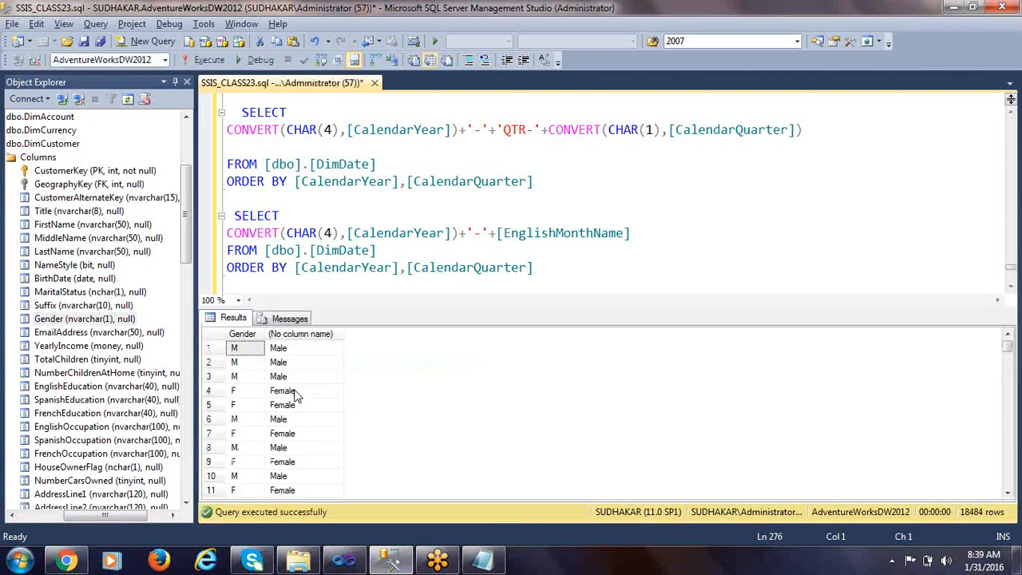
left_click(256, 353)
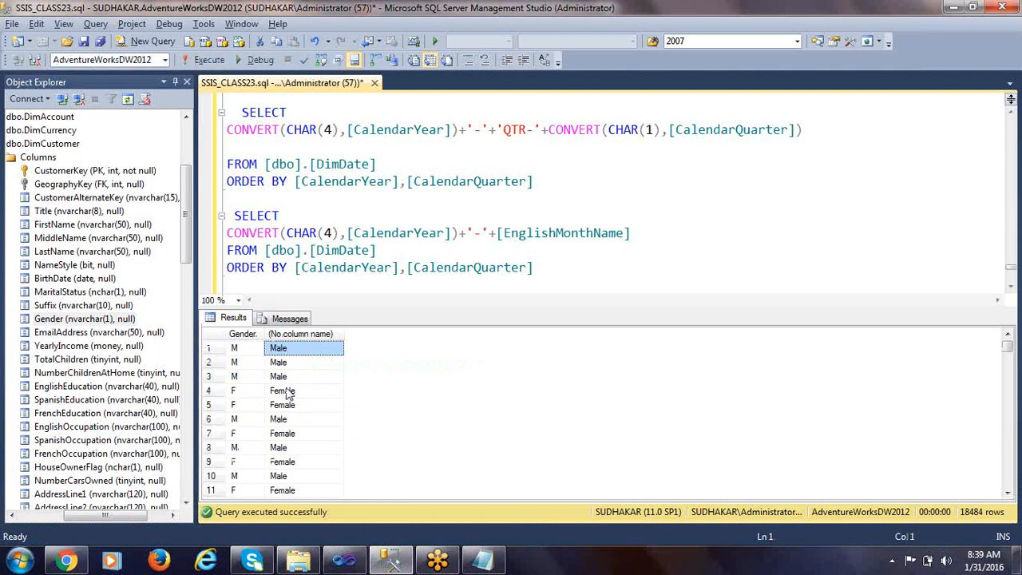
left_click(260, 398)
left_click(292, 395)
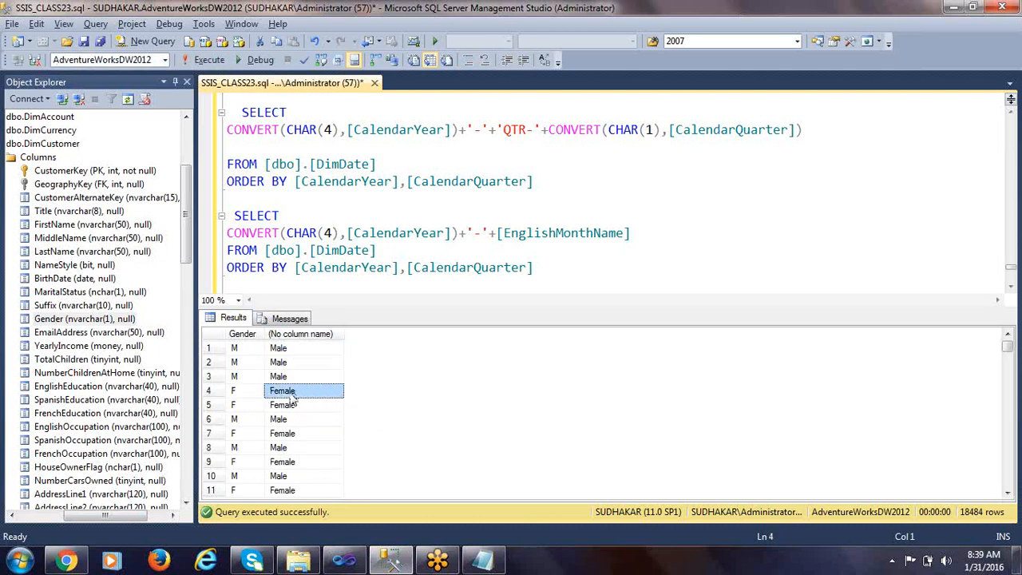
key("ctrl+r")
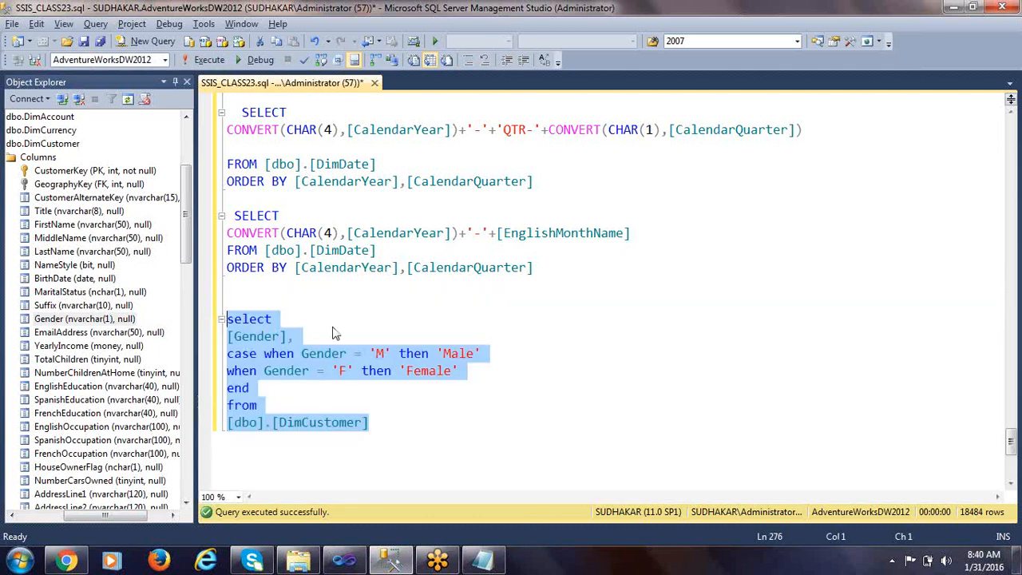
Duplicate the whole Gender query beneath the original, leaving a blank line between them.
scroll(367, 320, "down", 2)
left_click_drag(388, 322, 211, 225)
key("ctrl+c")
left_click(388, 324)
key("Return")
key("Return")
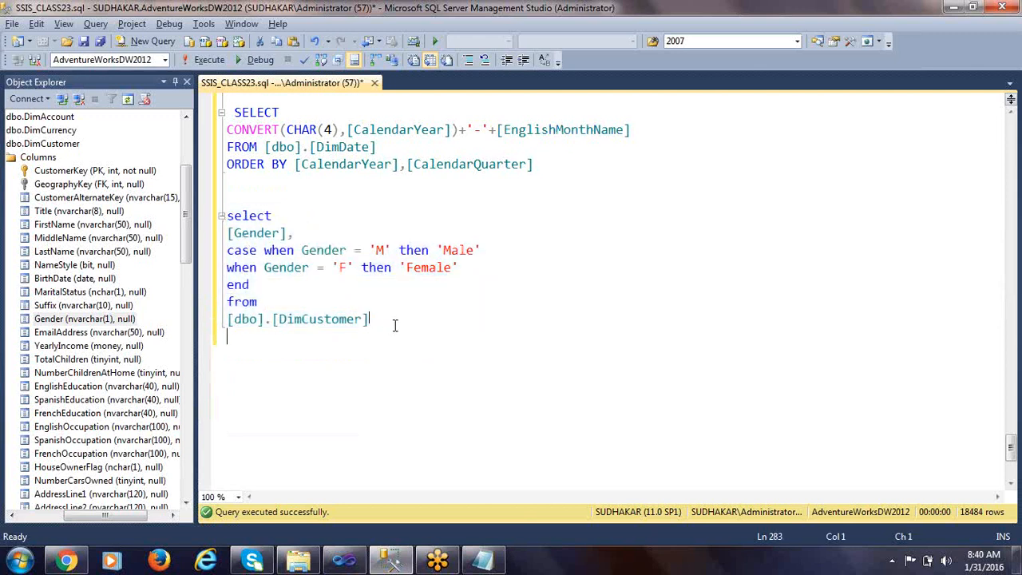
key("ctrl+v")
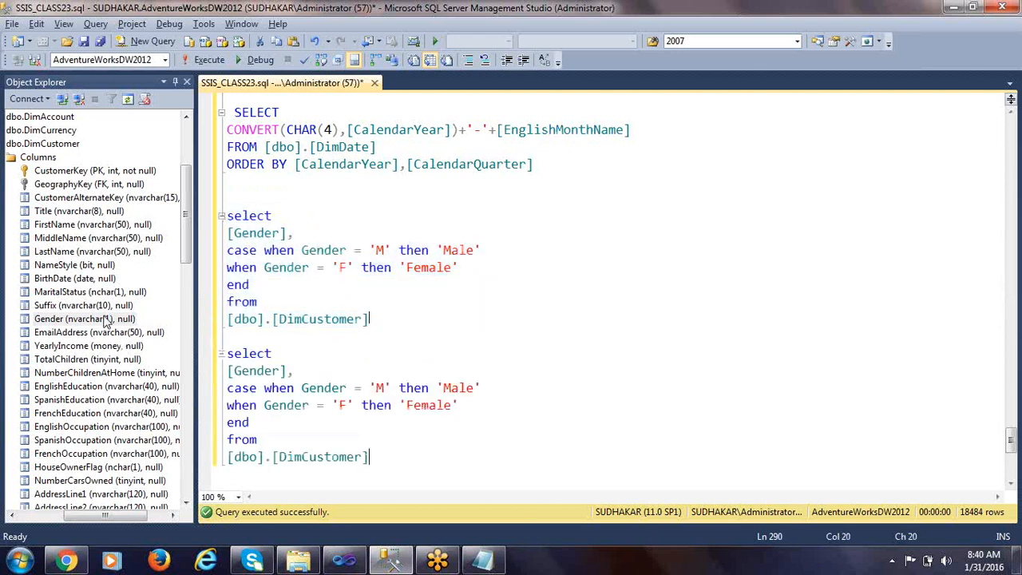
Replace all three Gender references in the duplicated query with the MaritalStatus column name copied from DimCustomer's column list.
left_click(80, 292)
left_click(80, 291)
key("ctrl+c")
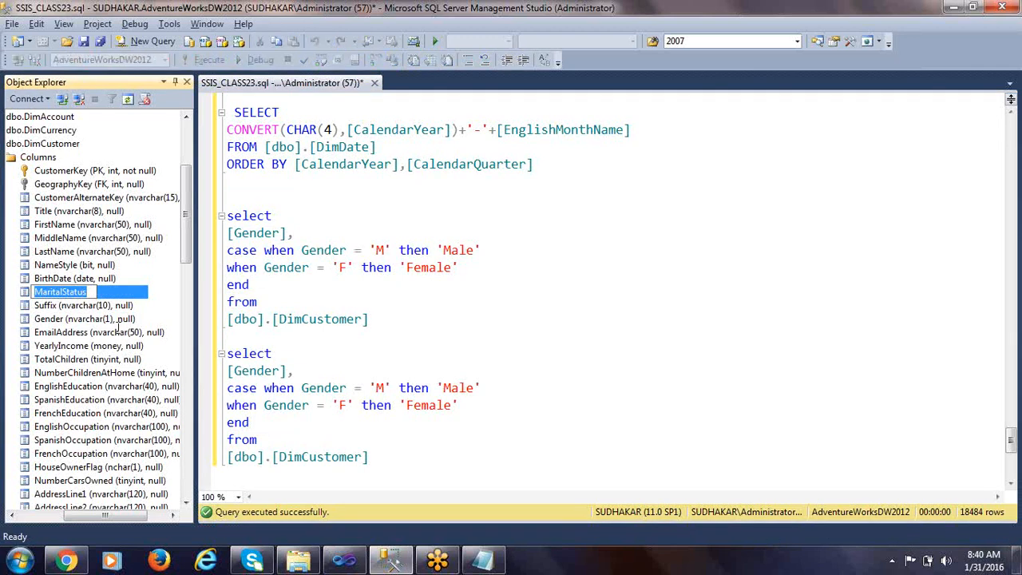
left_click(329, 369)
double_click(252, 372)
key("ctrl+v")
double_click(323, 389)
key("ctrl+v")
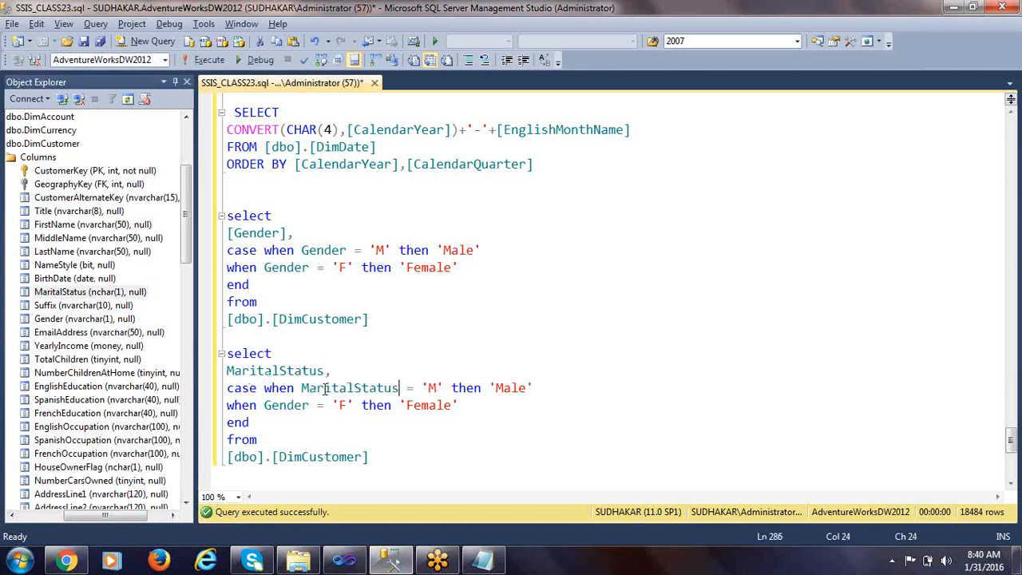
double_click(287, 403)
key("ctrl+v")
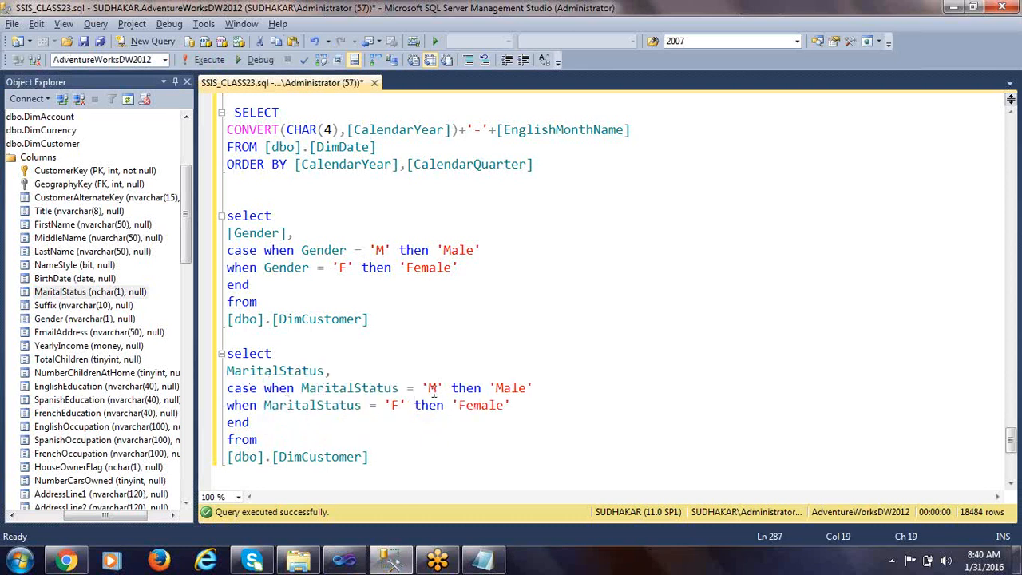
Set the MaritalStatus branches to return 'Married' for 'M' and 'Single' for 'S'.
left_click_drag(494, 387, 527, 389)
type("Married")
left_click_drag(391, 405, 403, 405)
type("S")
double_click(470, 405)
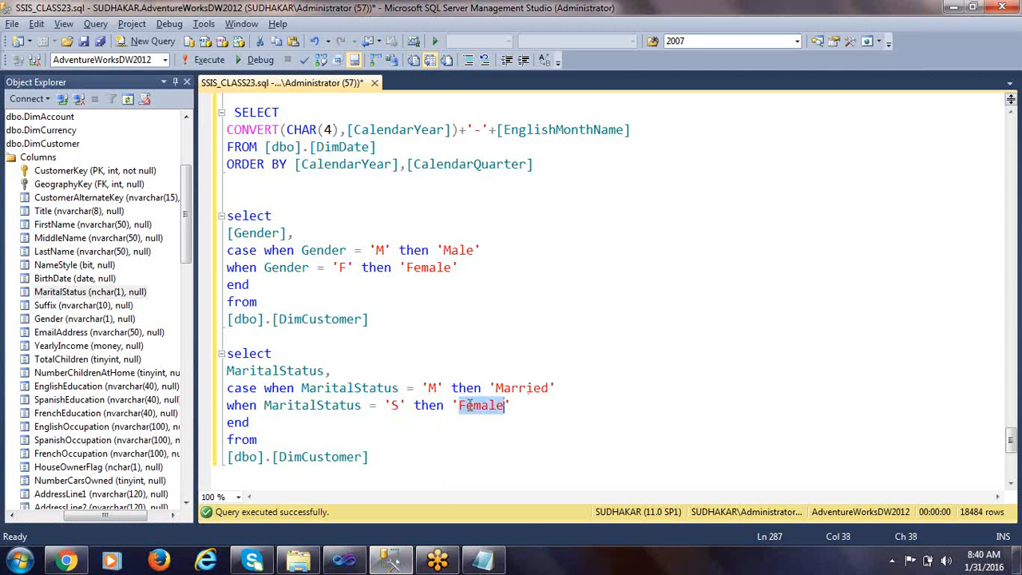
type("Single")
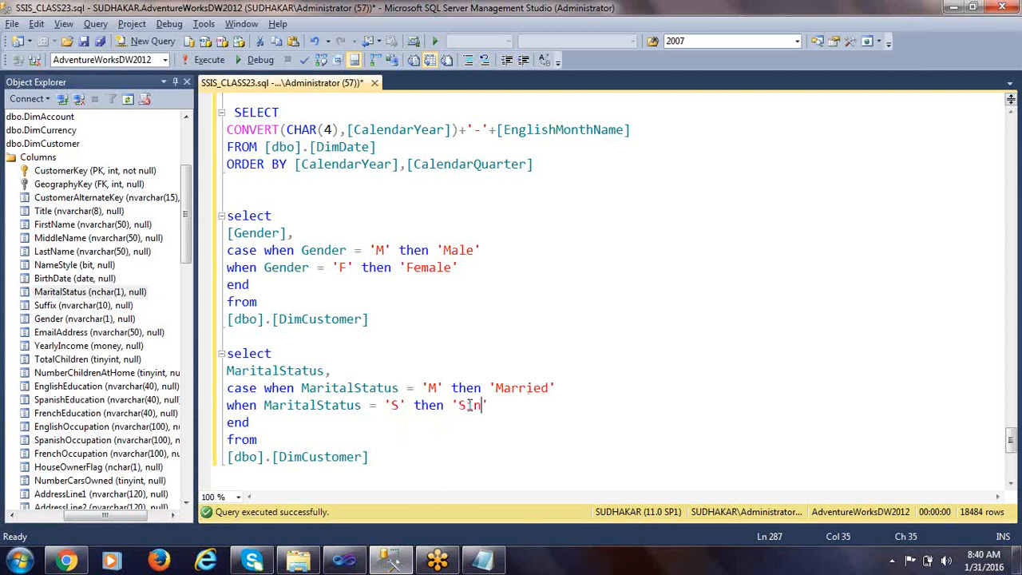
Run only the MaritalStatus query, compare the status codes with their descriptions, and hide the results.
left_click_drag(431, 462, 146, 359)
key("F5")
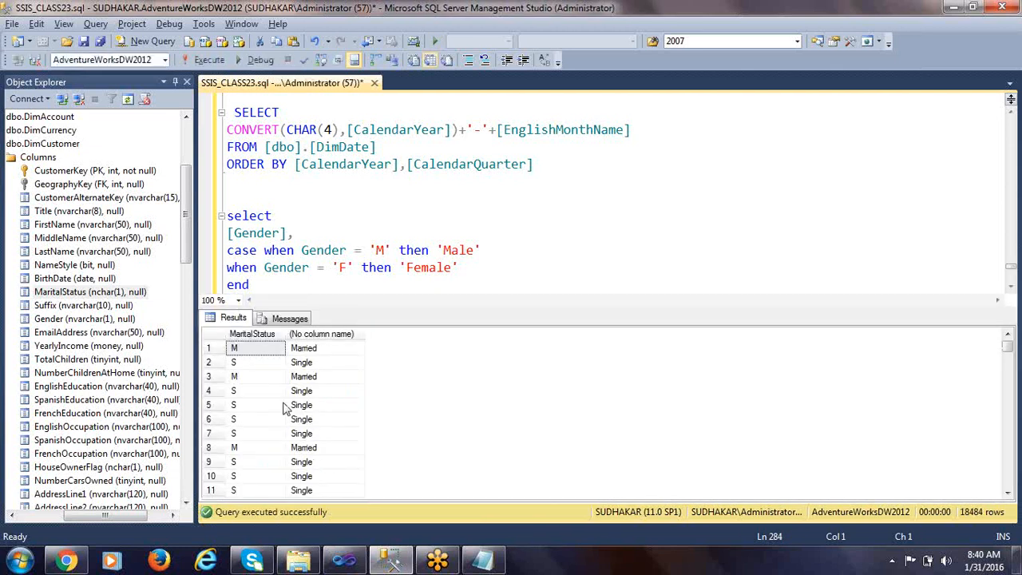
left_click(303, 364)
left_click(279, 391)
left_click(293, 448)
left_click(271, 463)
left_click(267, 403)
key("ctrl+r")
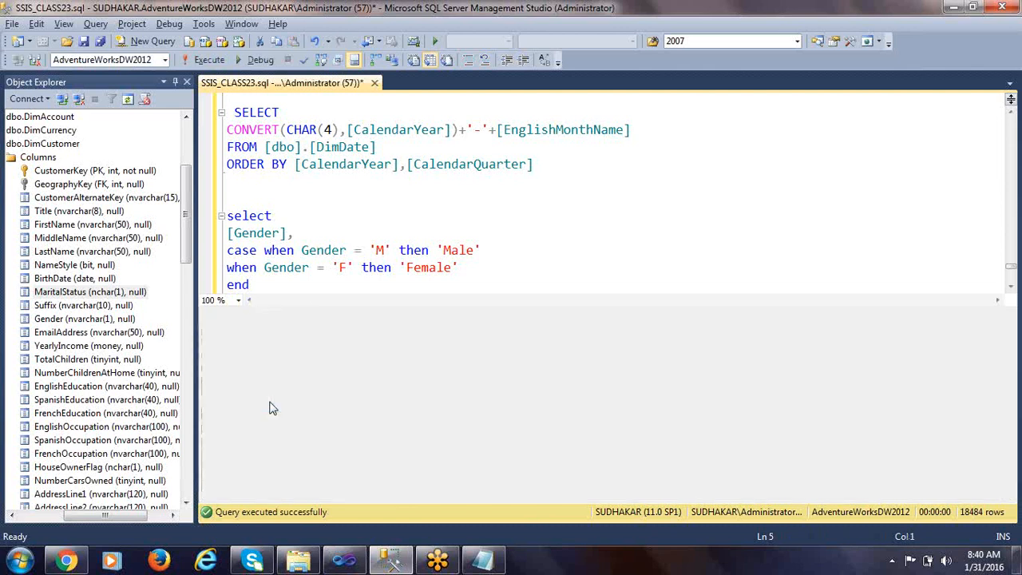
Switch to Visual Studio and start a named calculation called Gender_Desc on DimCustomer in the data source view.
left_click(392, 563)
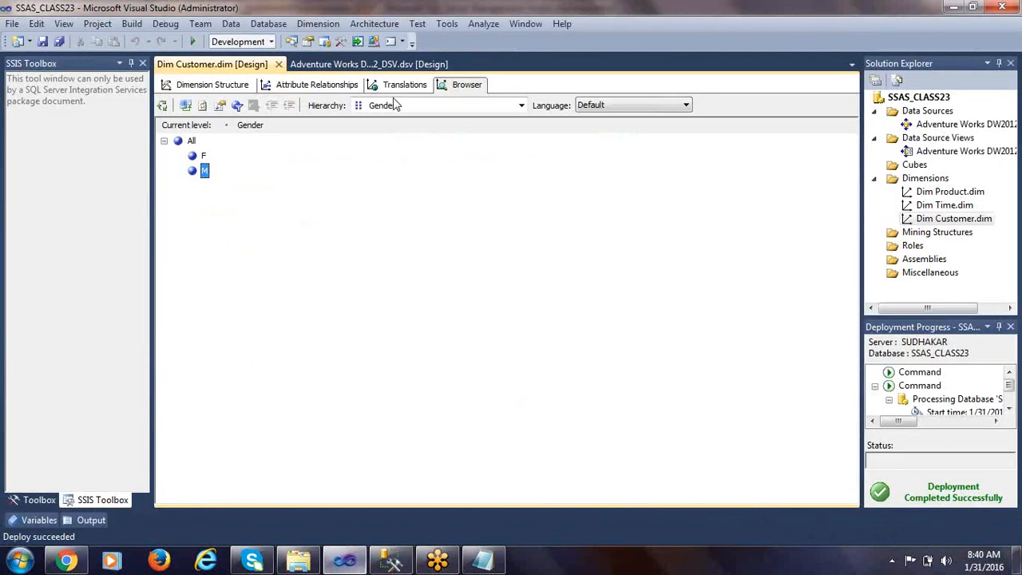
left_click(379, 67)
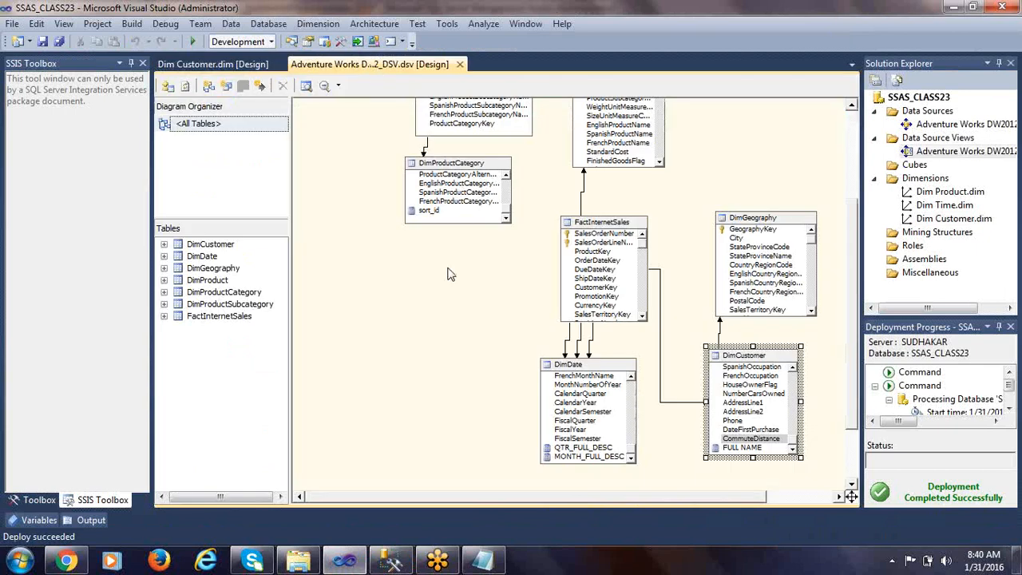
right_click(748, 360)
left_click(791, 368)
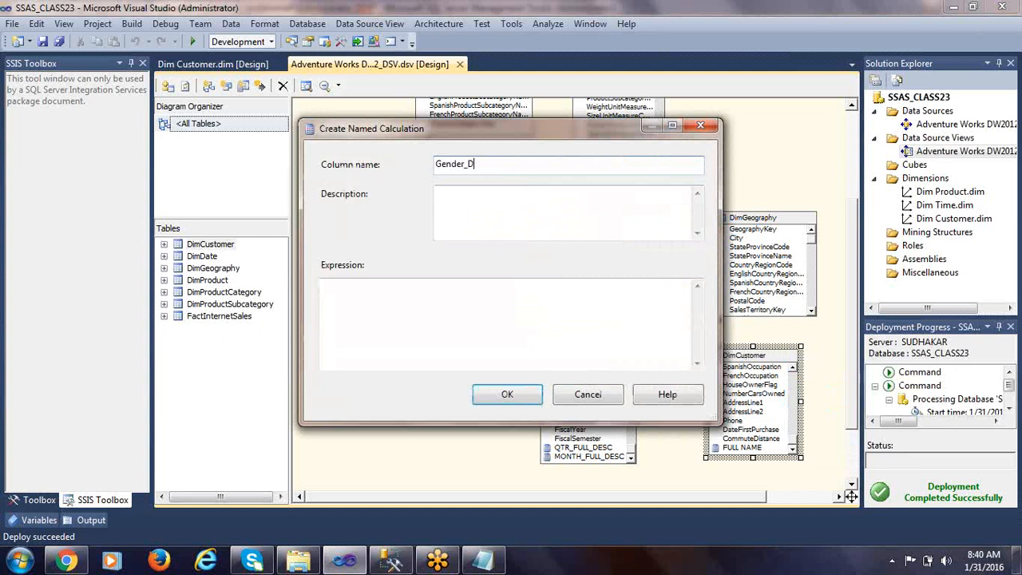
Copy the Gender CASE expression, from case to end, out of the SQL script as Gender_Desc's expression and create the calculation.
key("alt+Tab")
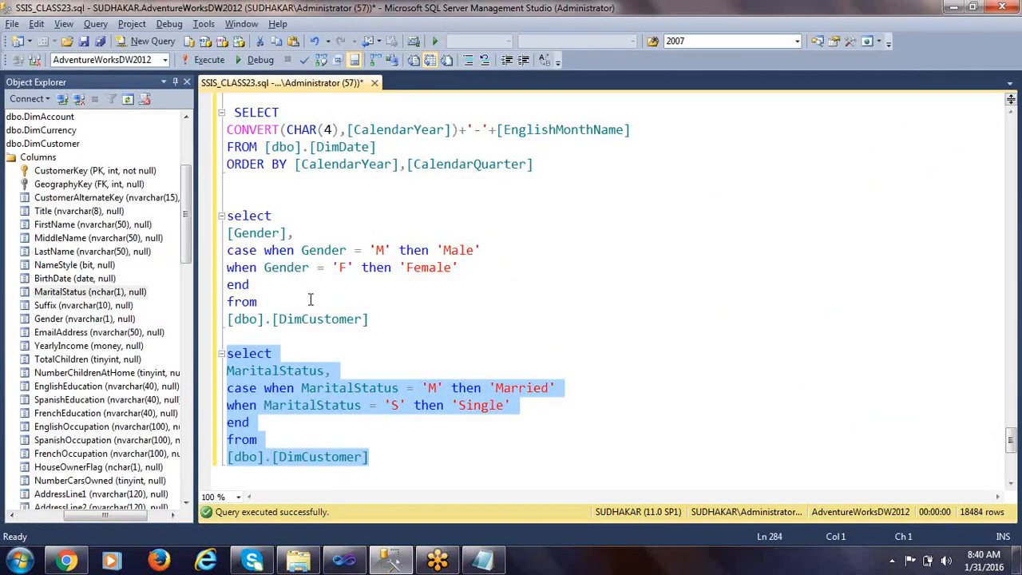
left_click(254, 285)
left_click_drag(253, 287, 221, 250)
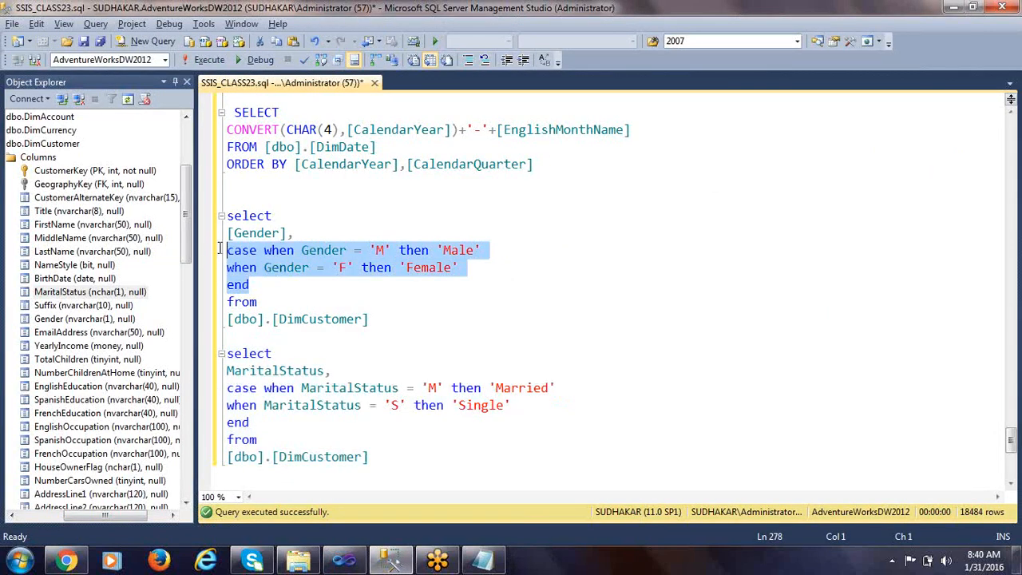
key("ctrl+c")
key("alt+Tab")
left_click(371, 320)
key("ctrl+v")
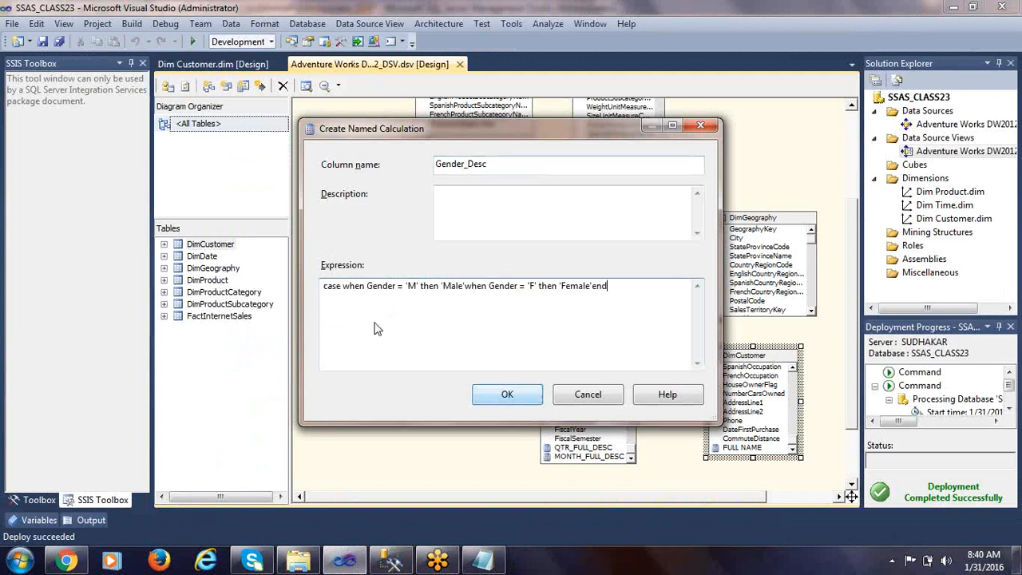
left_click(511, 396)
Add a named calculation MaritalStatus_DEsc to DimCustomer, using the MaritalStatus CASE expression from the SQL script.
right_click(752, 360)
left_click(799, 369)
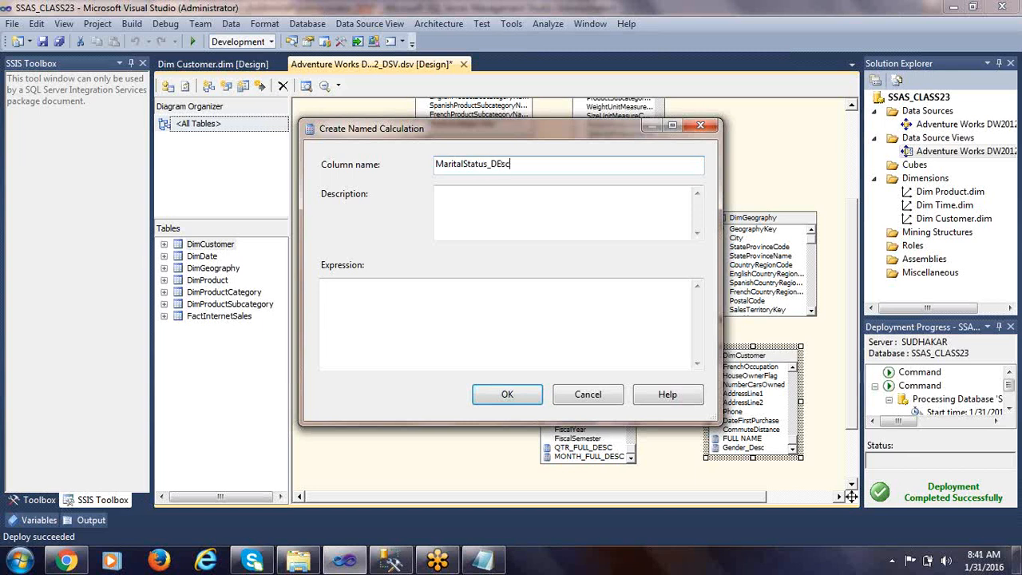
left_click(414, 309)
key("alt+Tab")
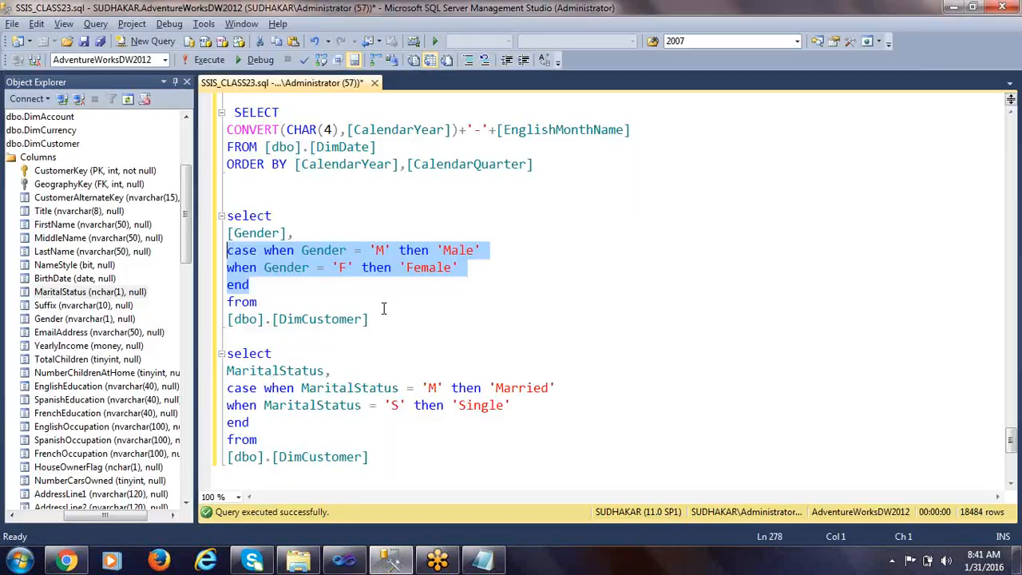
left_click_drag(249, 423, 212, 391)
key("alt+Tab")
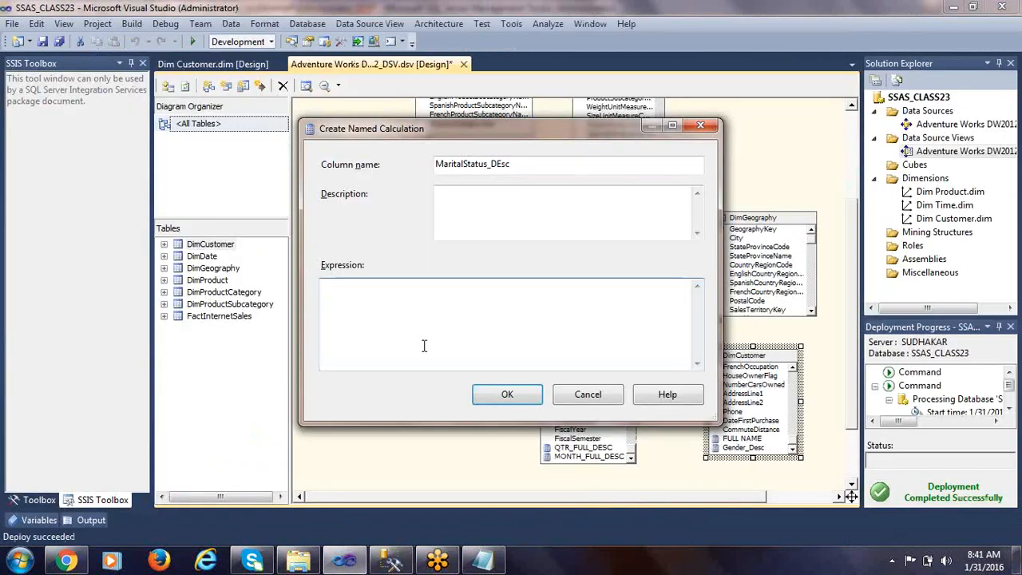
key("ctrl+v")
left_click(520, 396)
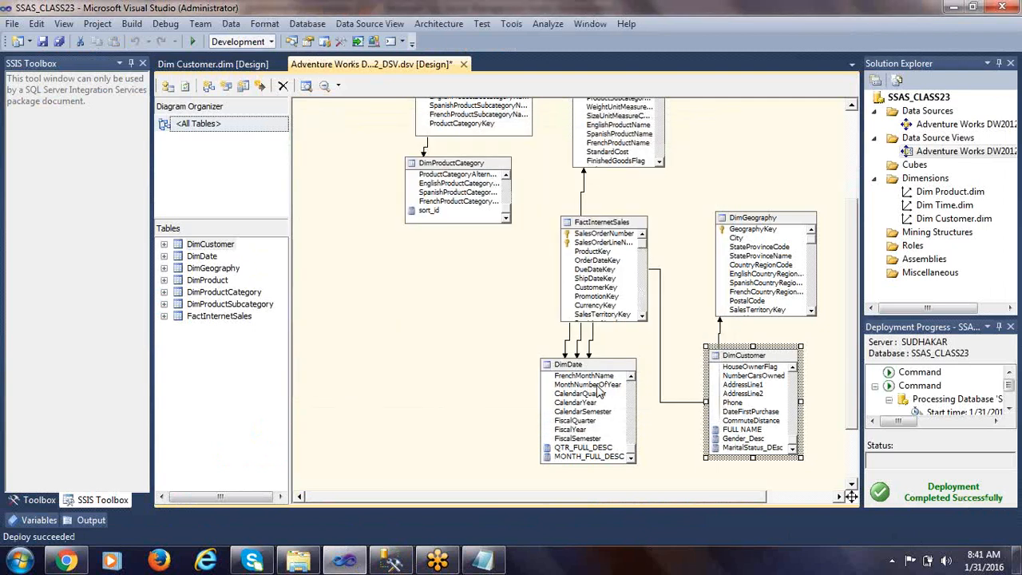
Explore the DimCustomer table's data, check the Gender_Desc and MaritalStatus_DEsc columns, and close the data preview.
right_click(750, 362)
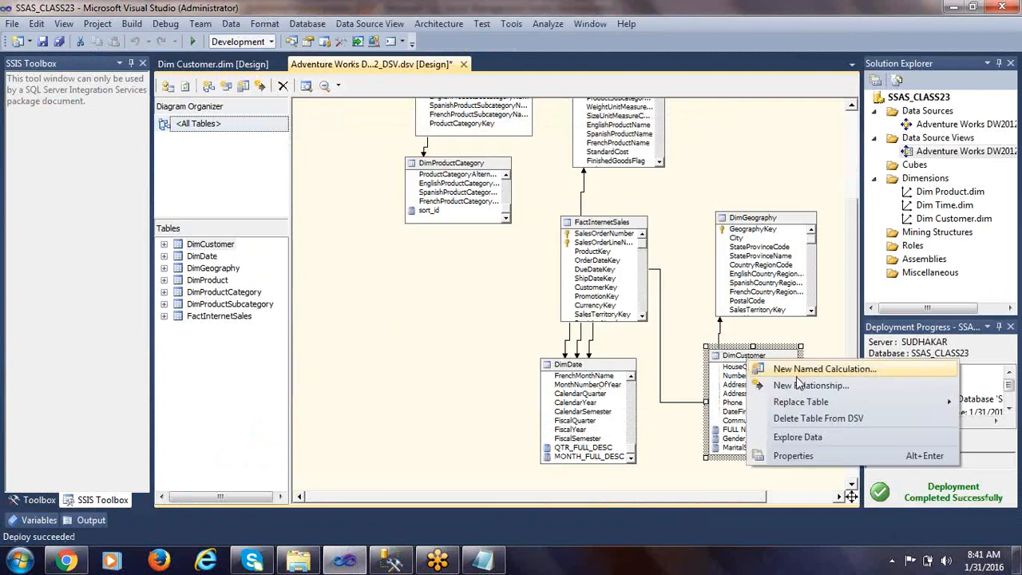
left_click(798, 437)
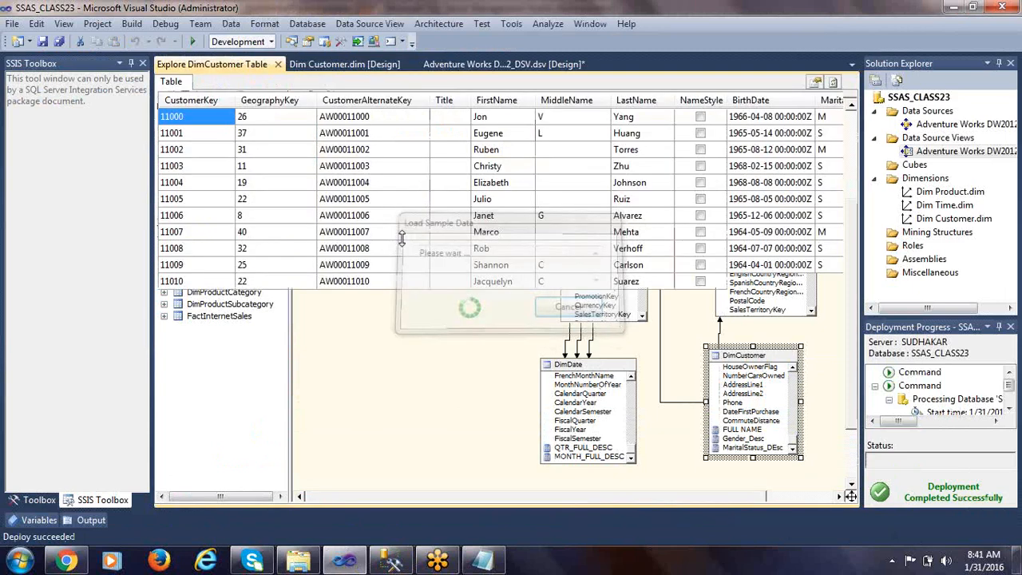
left_click_drag(327, 496, 802, 501)
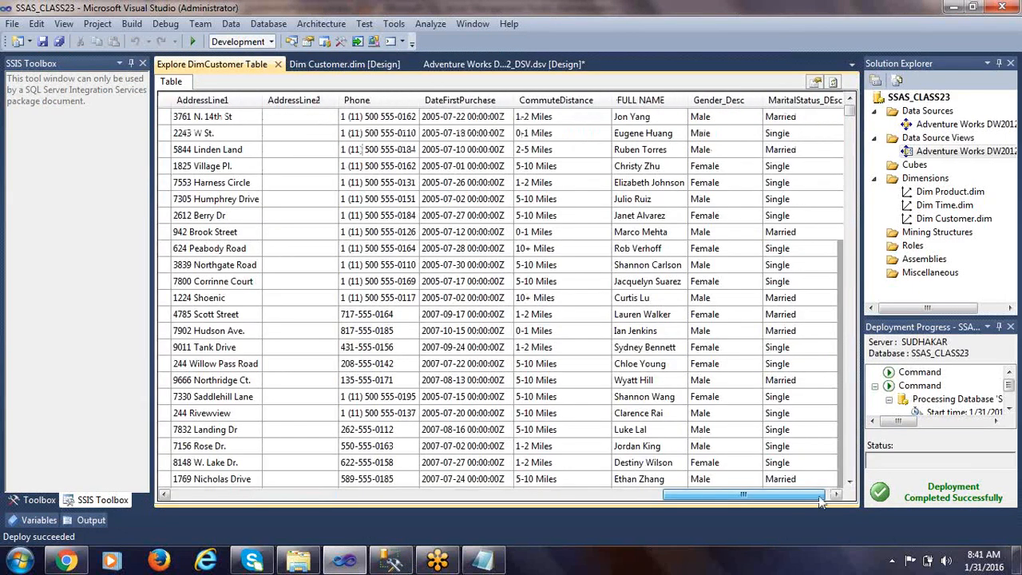
left_click(633, 120)
key("Right")
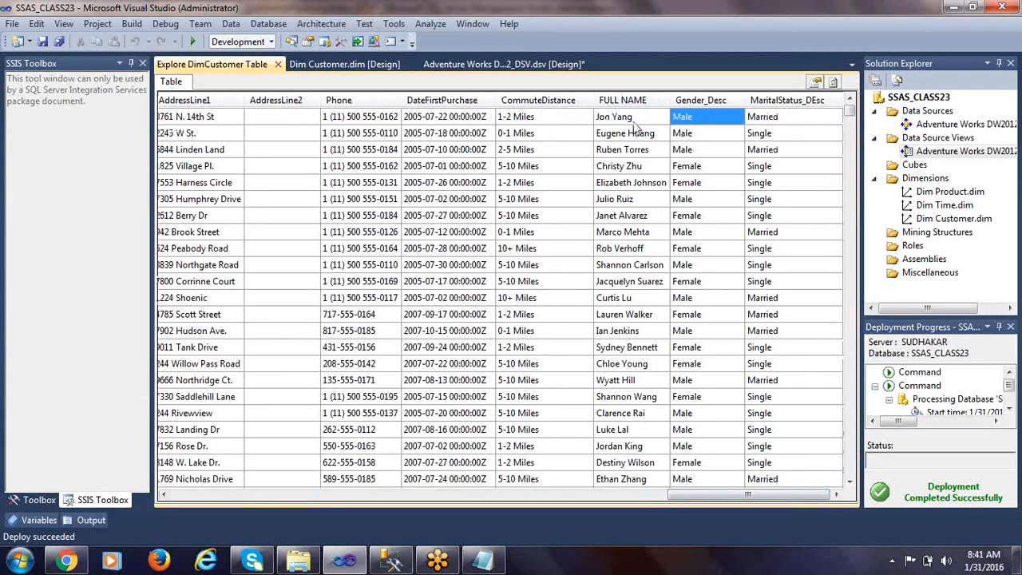
left_click(789, 118)
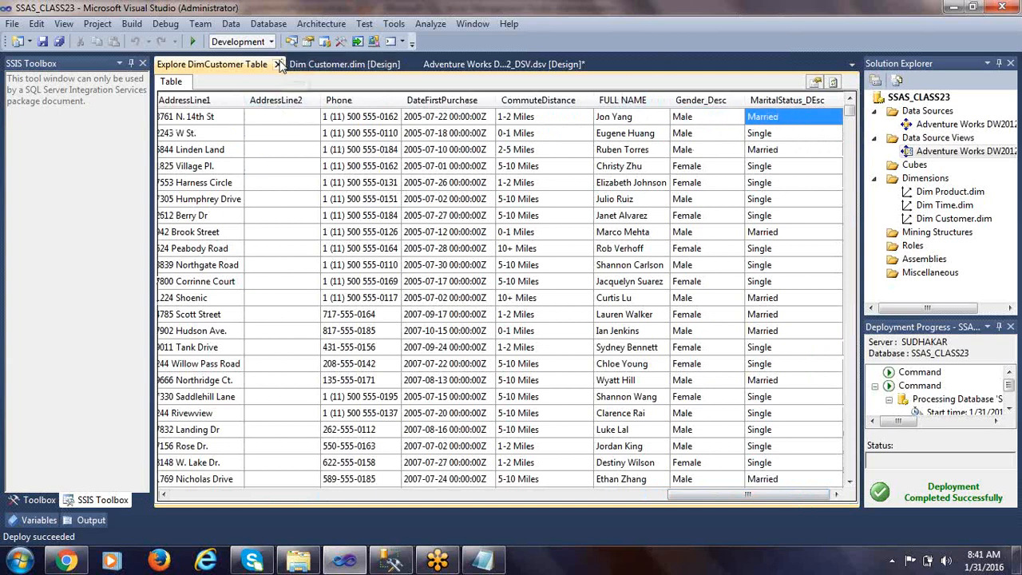
left_click(278, 65)
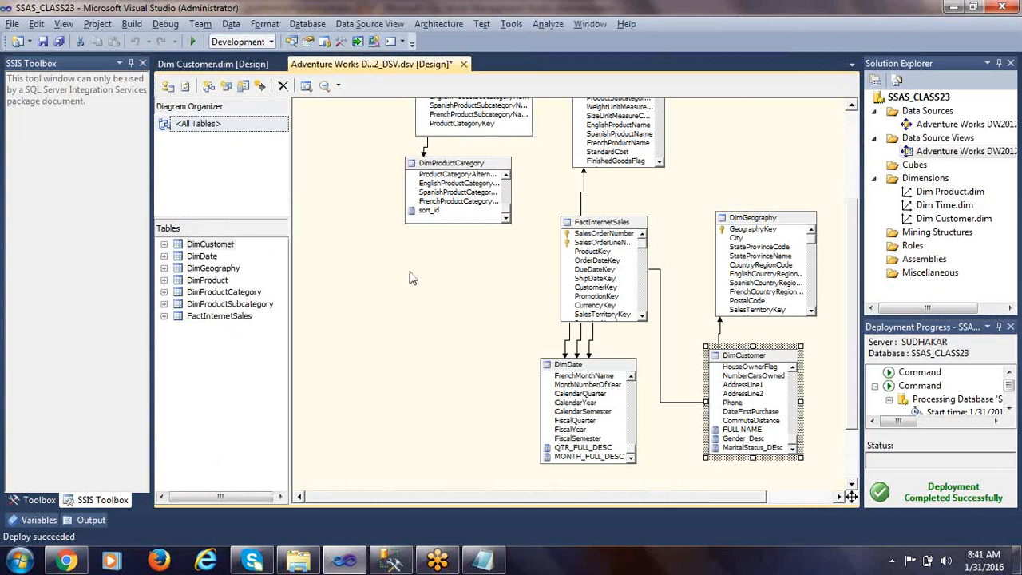
In the Dim Customer dimension structure, set the Gender attribute's NameColumn to Gender_Desc from DimCustomer.
left_click(204, 67)
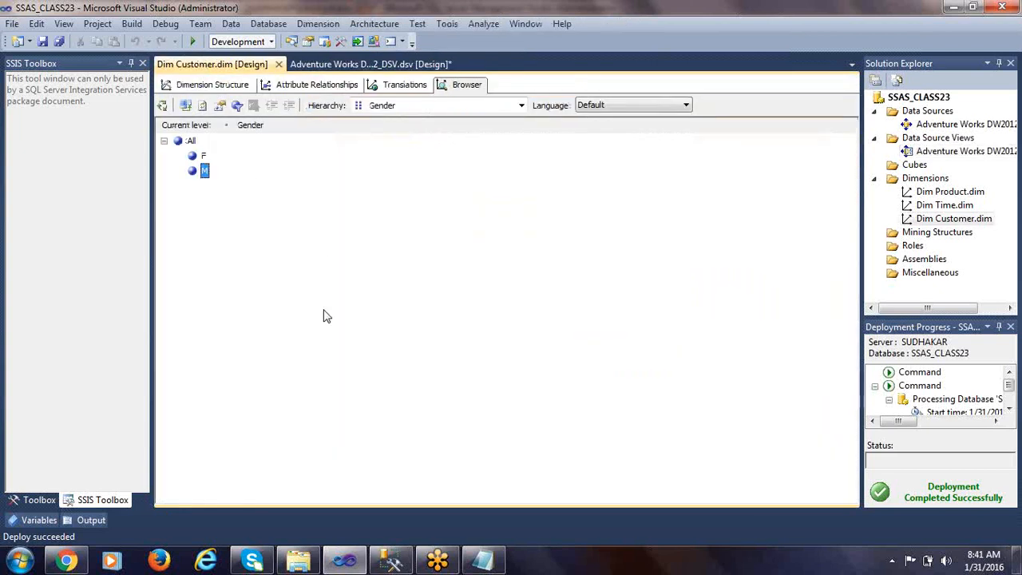
left_click(182, 86)
right_click(204, 168)
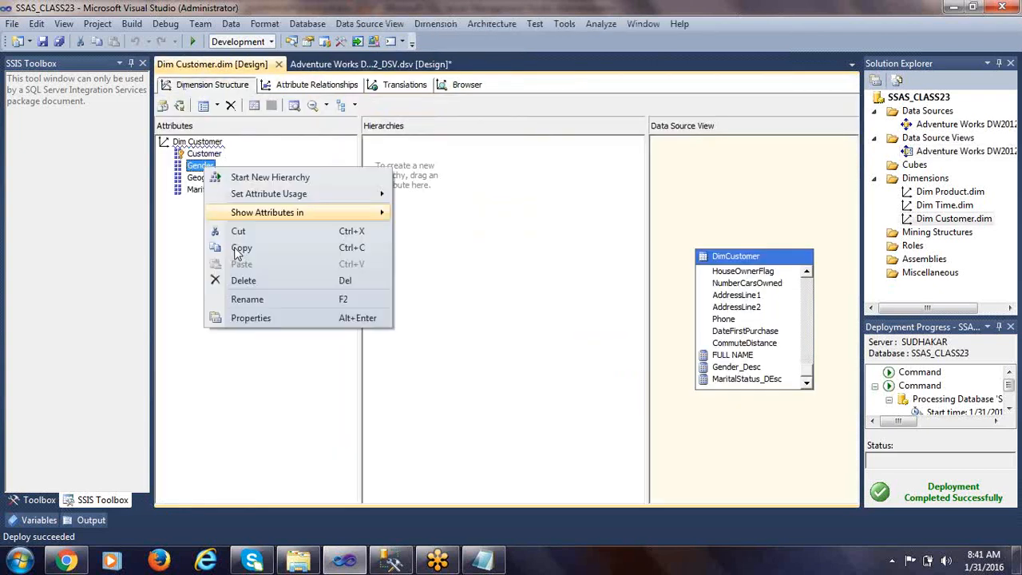
left_click(300, 318)
scroll(888, 316, "down", 5)
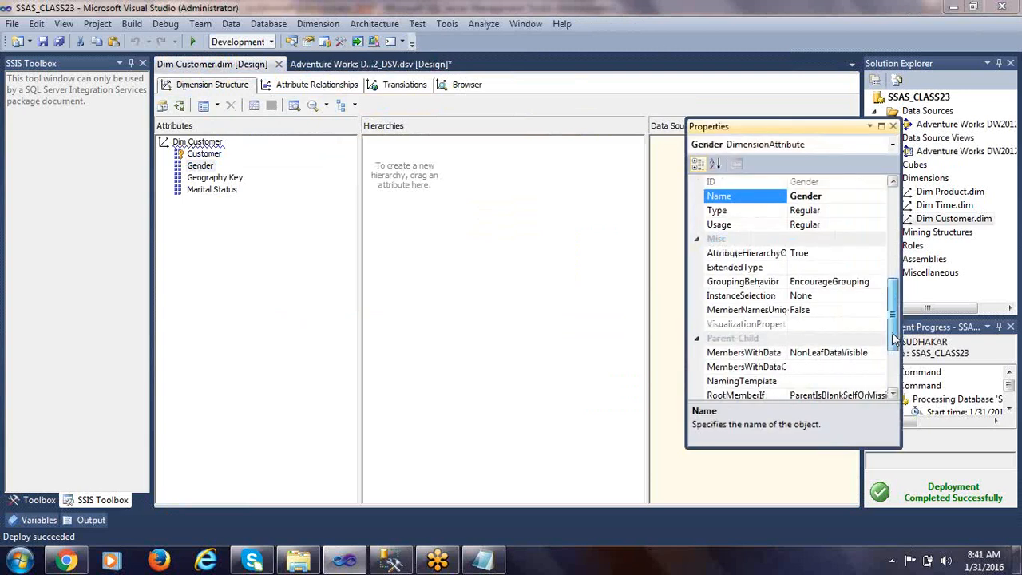
left_click(838, 369)
left_click(882, 367)
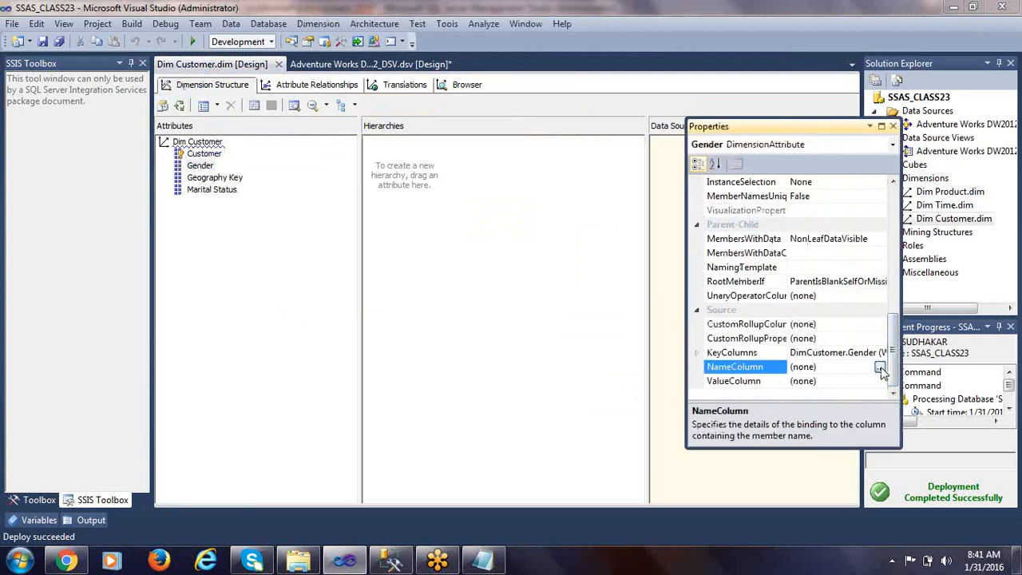
left_click_drag(693, 240, 689, 371)
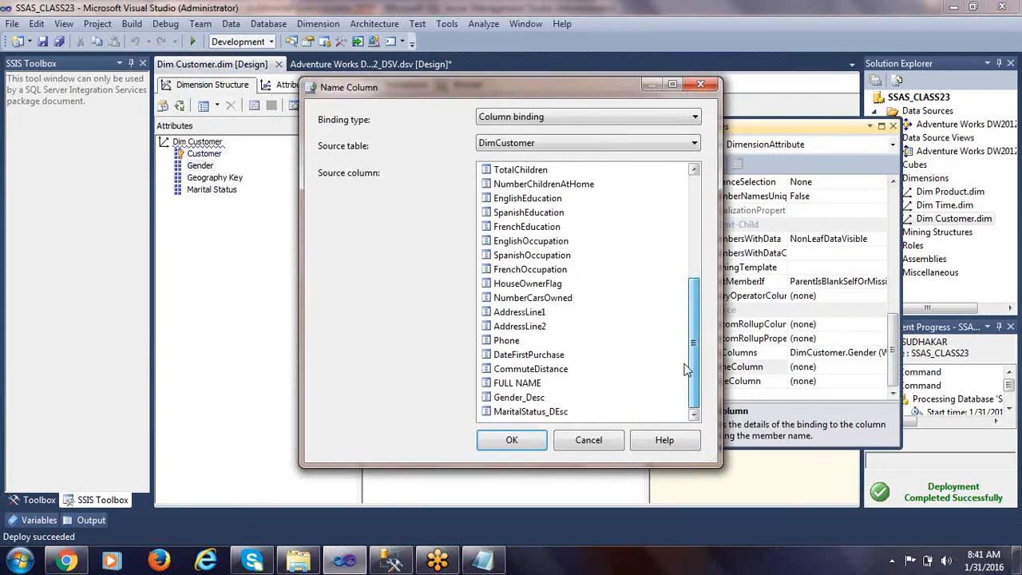
left_click(520, 398)
left_click(527, 442)
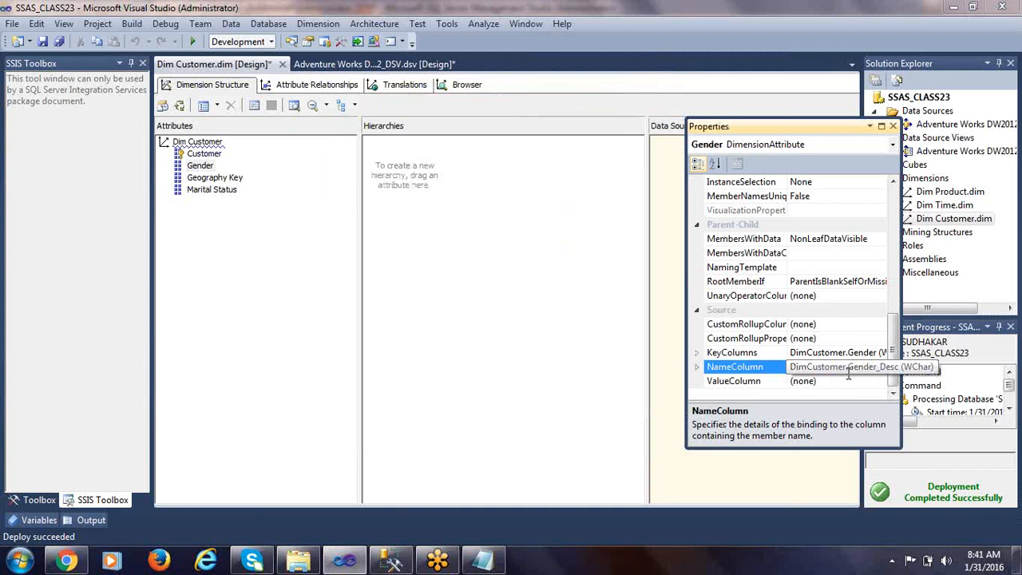
Set the Marital Status attribute's NameColumn to MaritalStatus_DEsc from DimCustomer and close its properties.
right_click(215, 191)
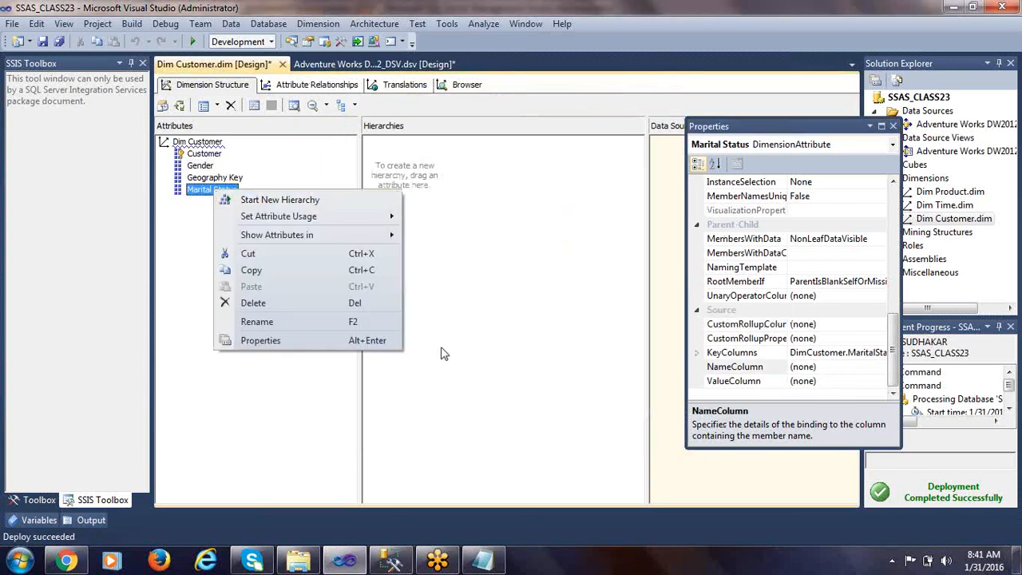
left_click(292, 349)
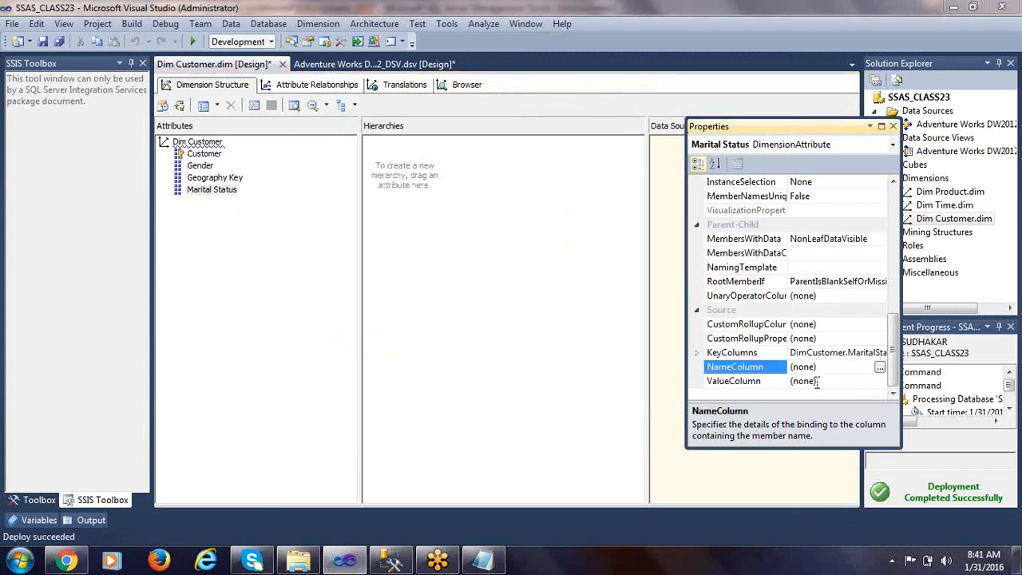
left_click(879, 366)
left_click_drag(695, 297, 693, 415)
left_click(531, 414)
left_click(537, 443)
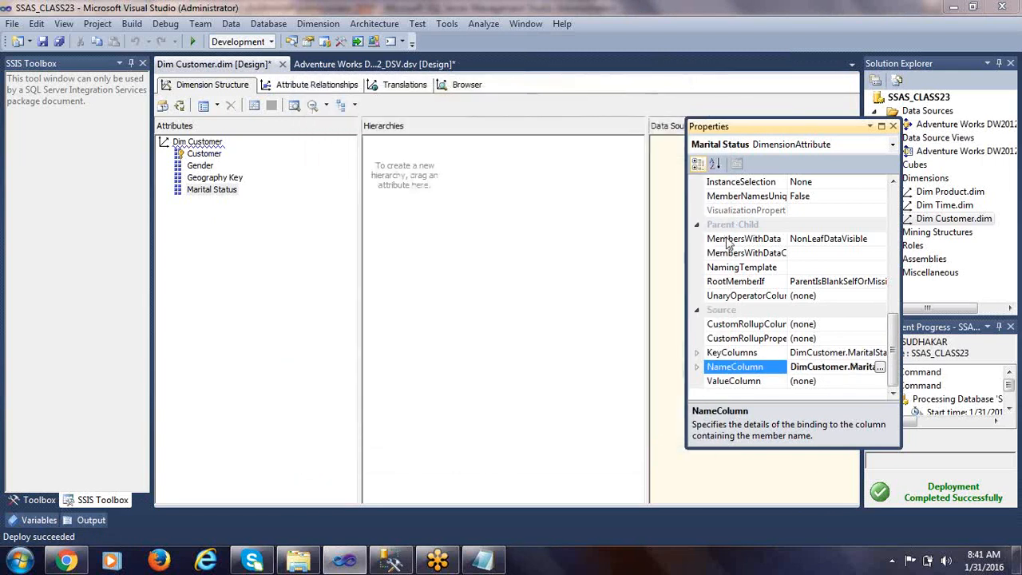
left_click(893, 126)
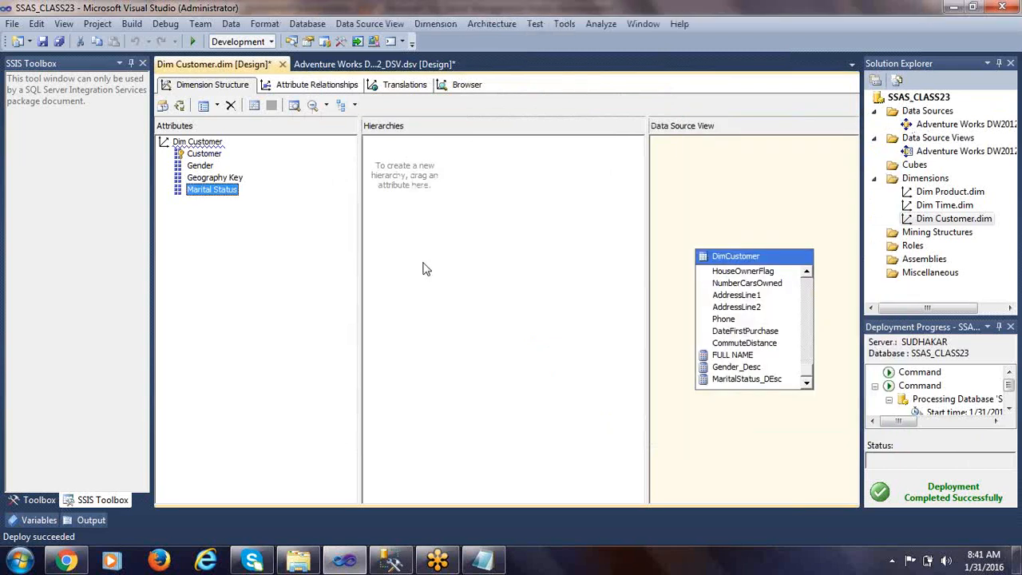
left_click(332, 300)
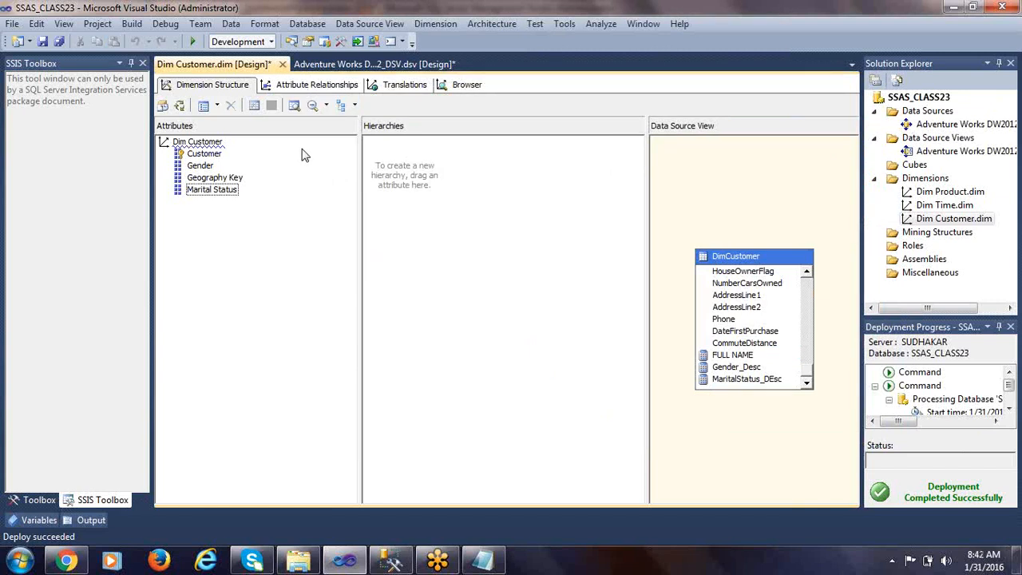
Create a hierarchy with the levels Gender and Customer, and name it Gender Hierarchy.
left_click(206, 166)
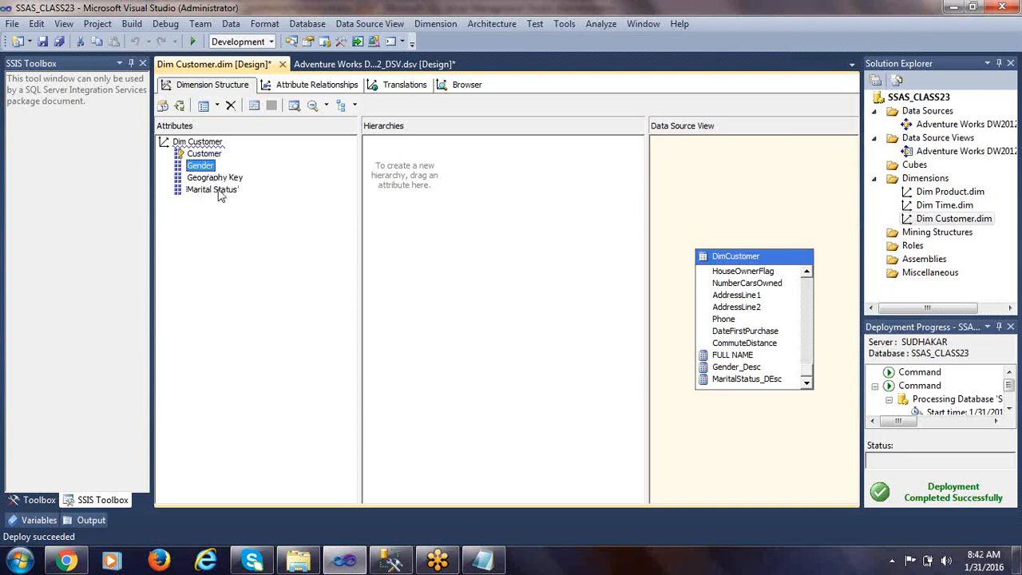
left_click_drag(212, 167, 437, 177)
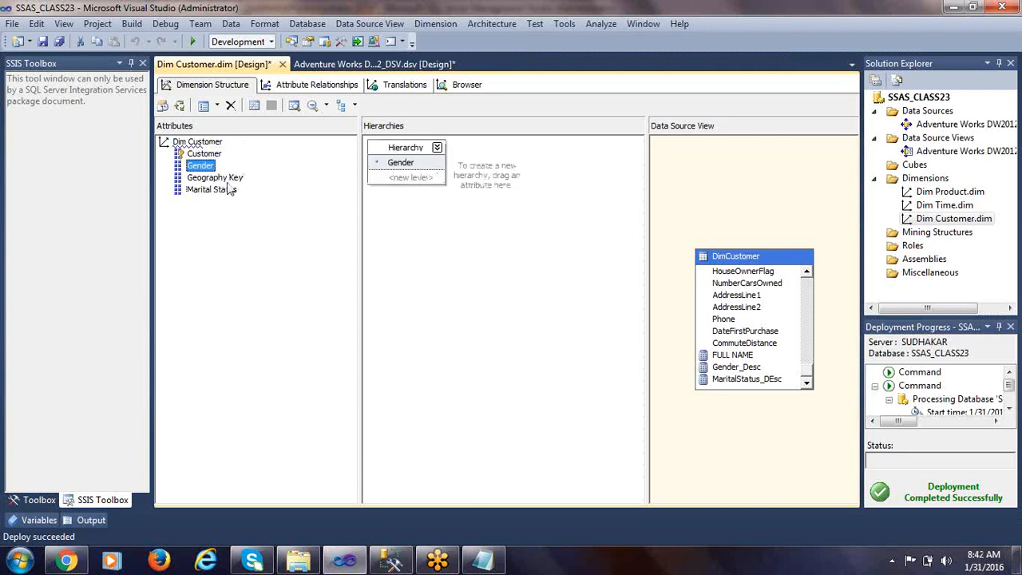
left_click_drag(209, 154, 423, 181)
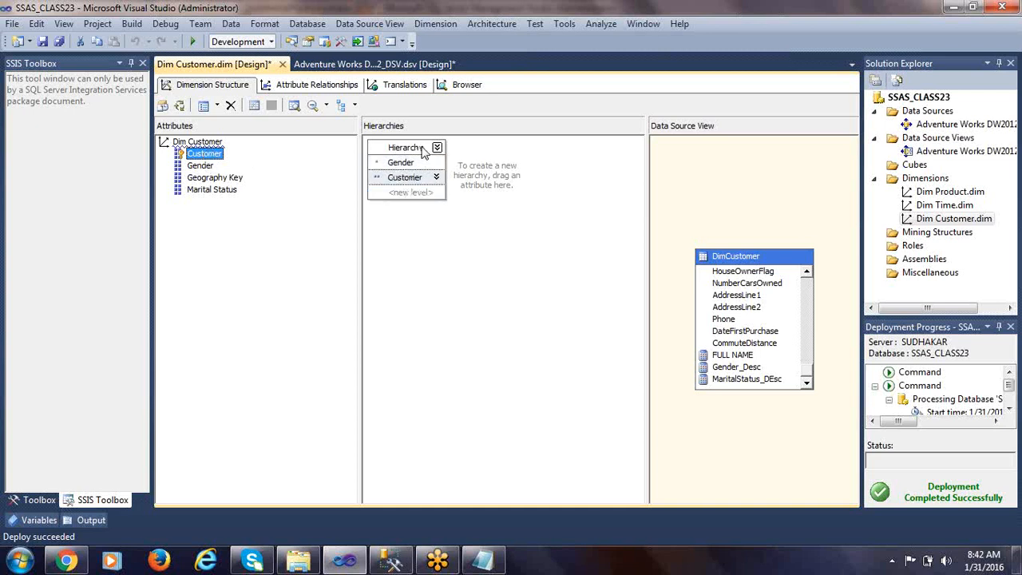
right_click(424, 152)
left_click(471, 226)
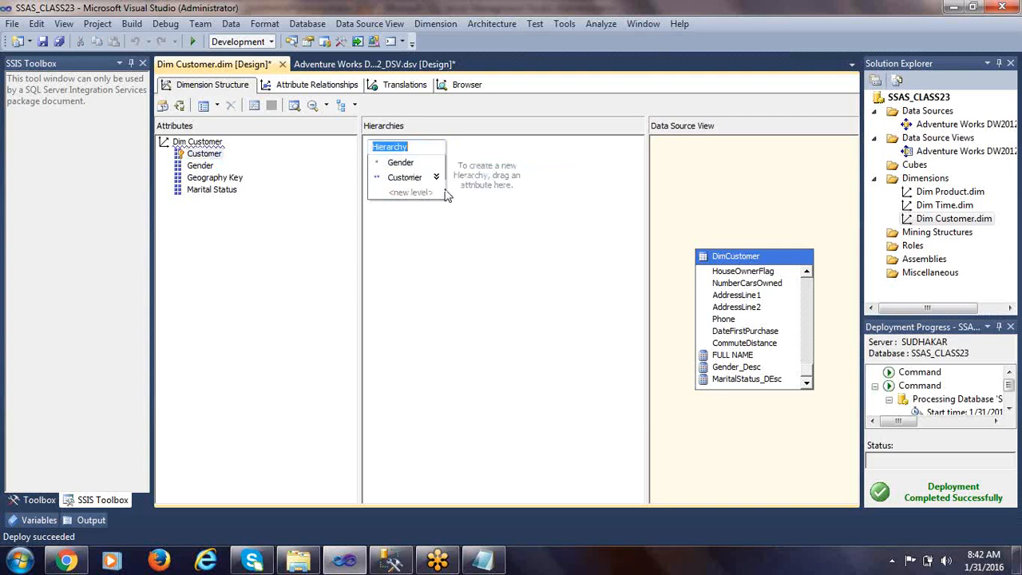
left_click(419, 150)
type("Gender")
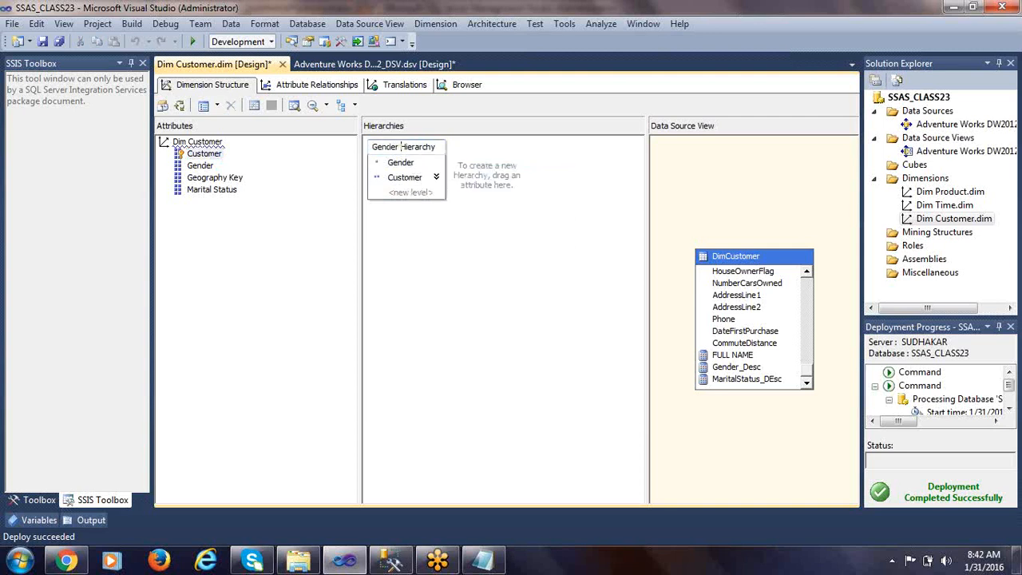
key("Return")
Create a second hierarchy with the levels Marital Status and Customer, and name it MaritalStatus Hierarchy.
left_click_drag(230, 190, 530, 165)
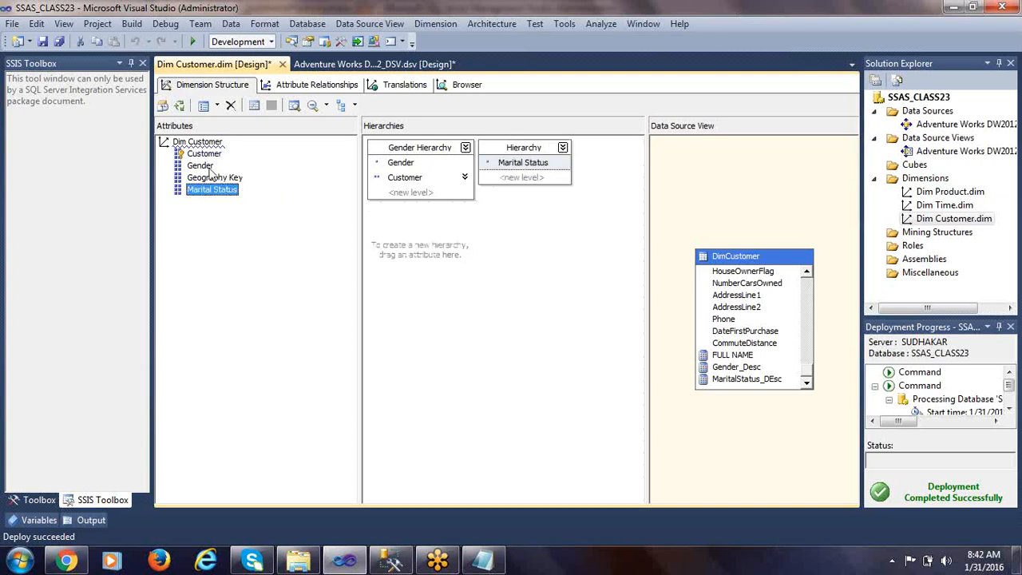
left_click_drag(205, 154, 543, 192)
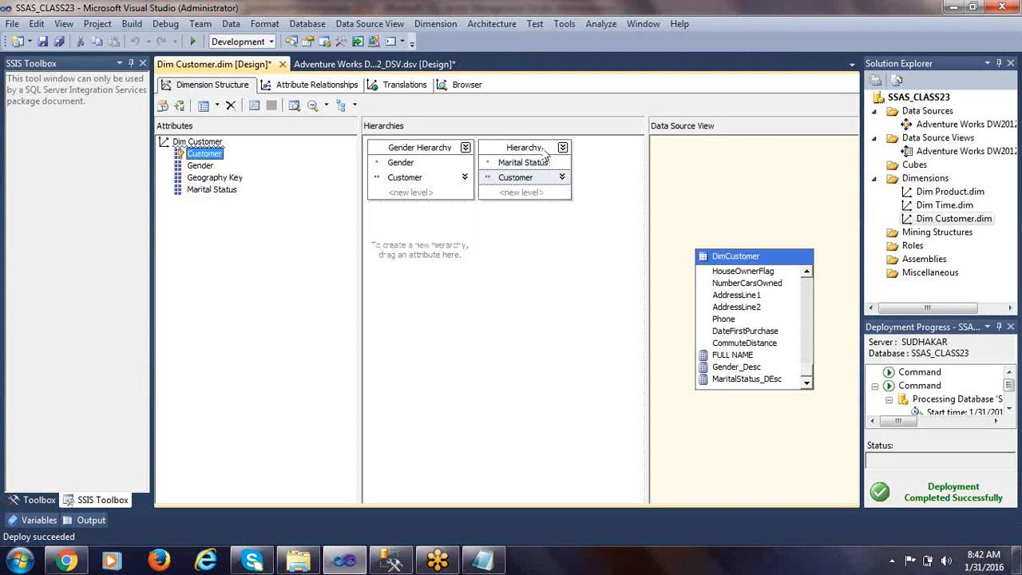
left_click(530, 150)
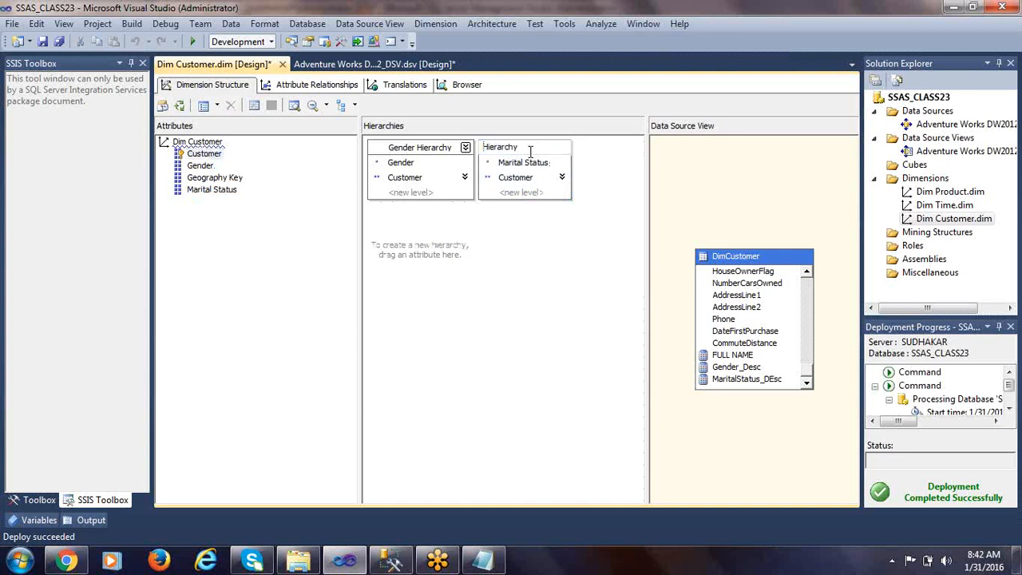
key("Home")
type("MaritalStatus")
key("Return")
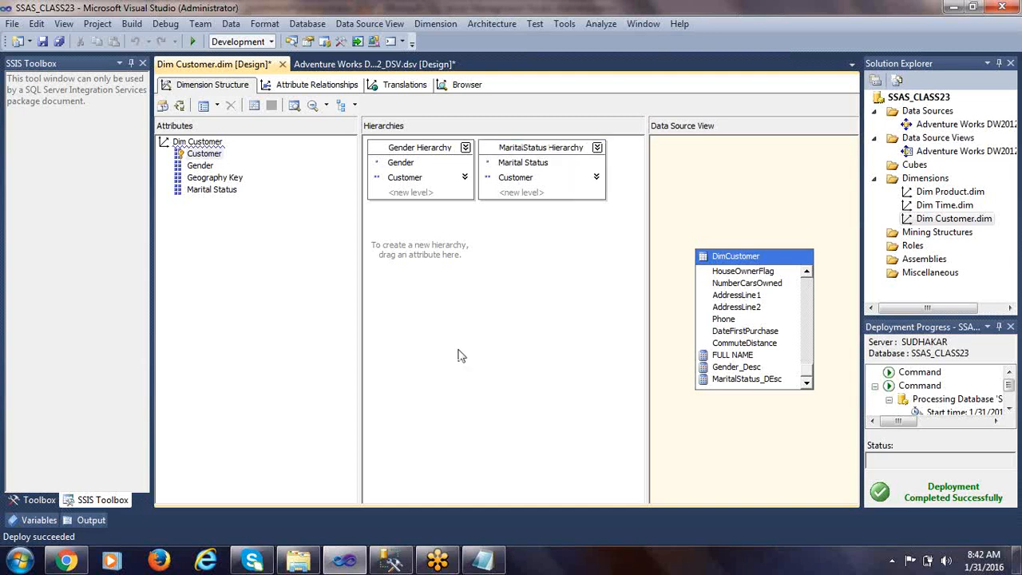
Deploy the SSAS_CLASS23 project and reconnect the Dim Customer dimension browser to the reprocessed dimension.
left_click(924, 97)
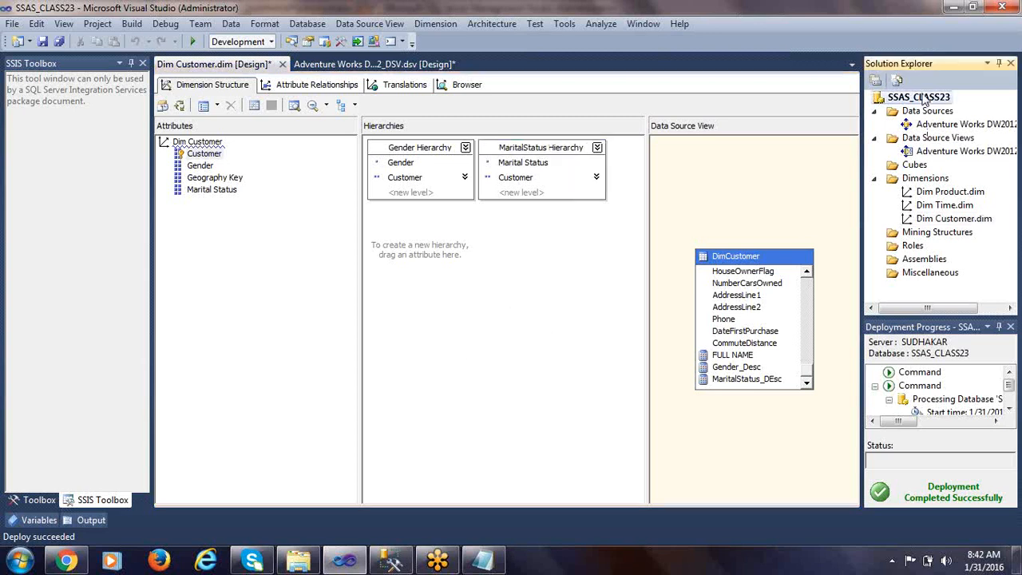
right_click(924, 98)
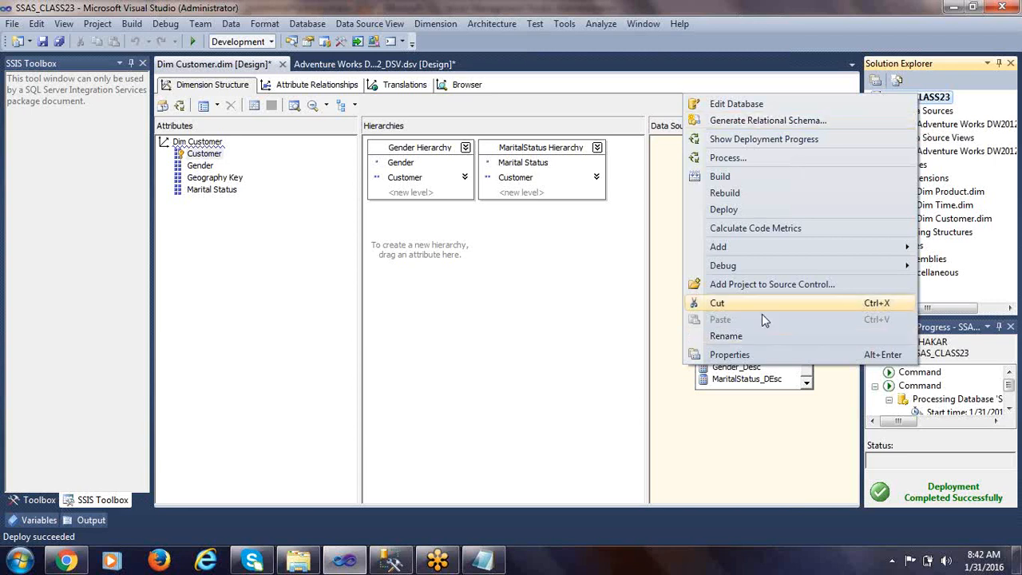
left_click(728, 209)
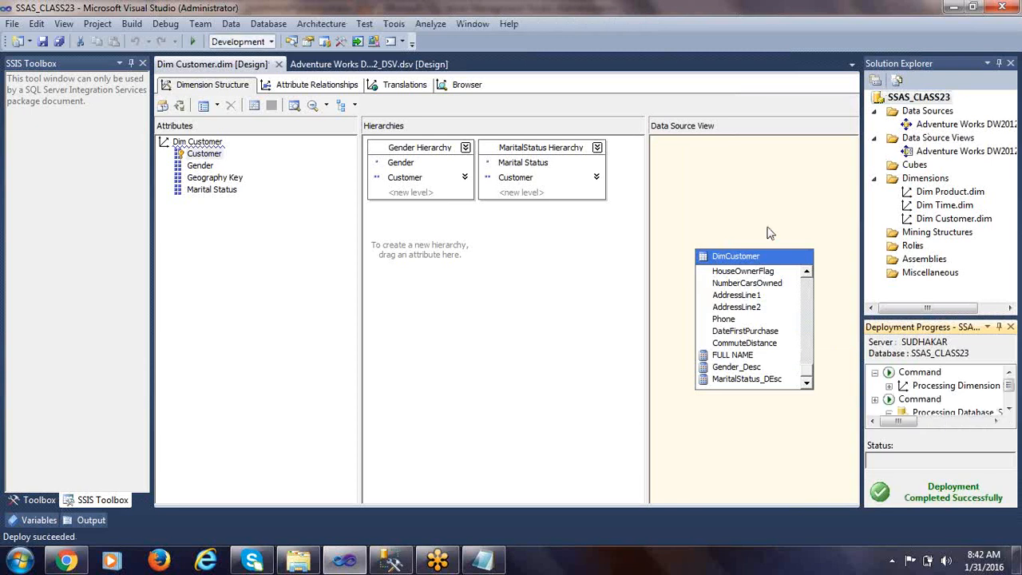
left_click(469, 86)
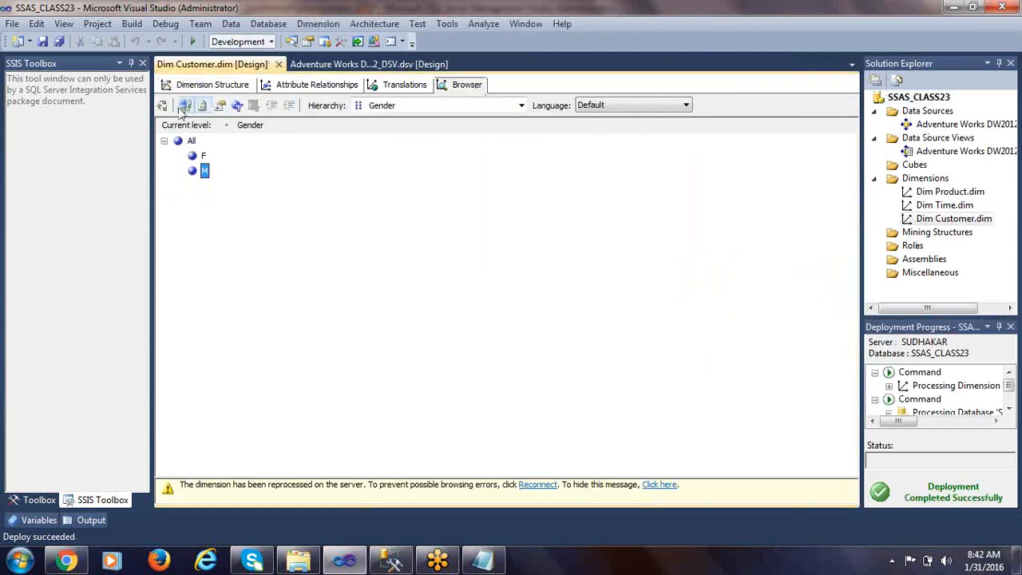
left_click(185, 105)
Browse the Gender Hierarchy, examining the customers under Female before collapsing it and expanding Male.
left_click(388, 112)
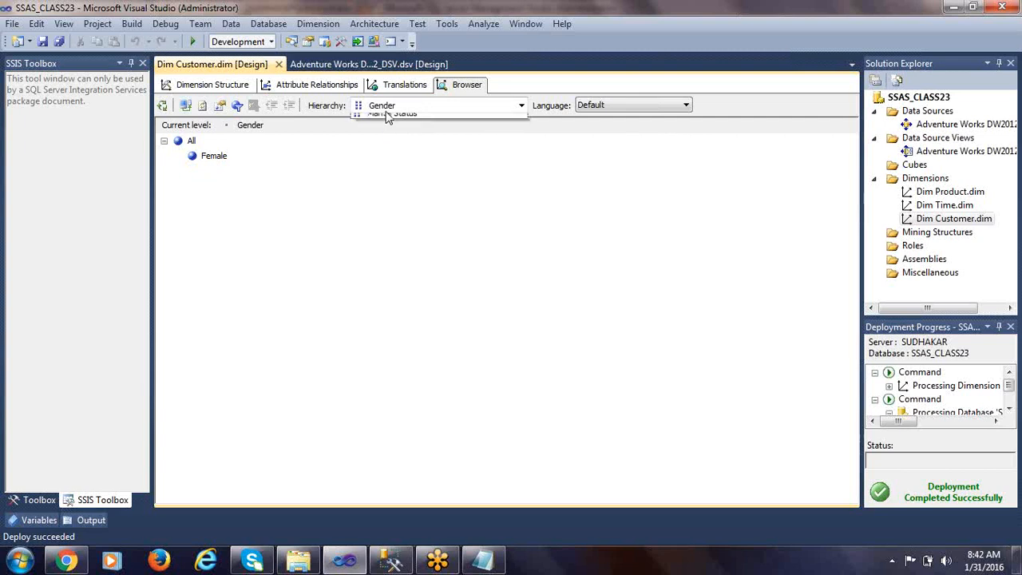
left_click(395, 120)
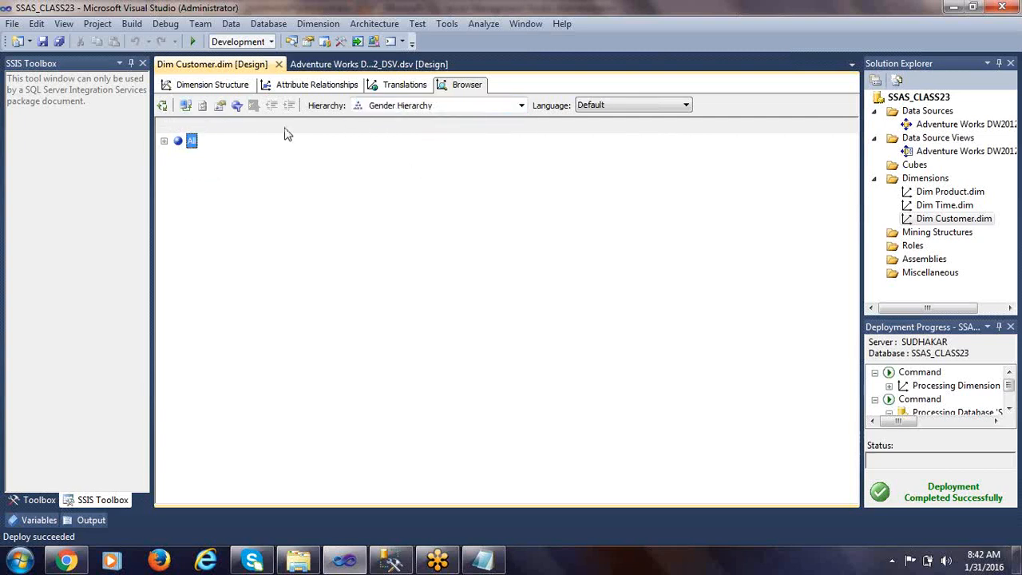
left_click(164, 143)
left_click(216, 158)
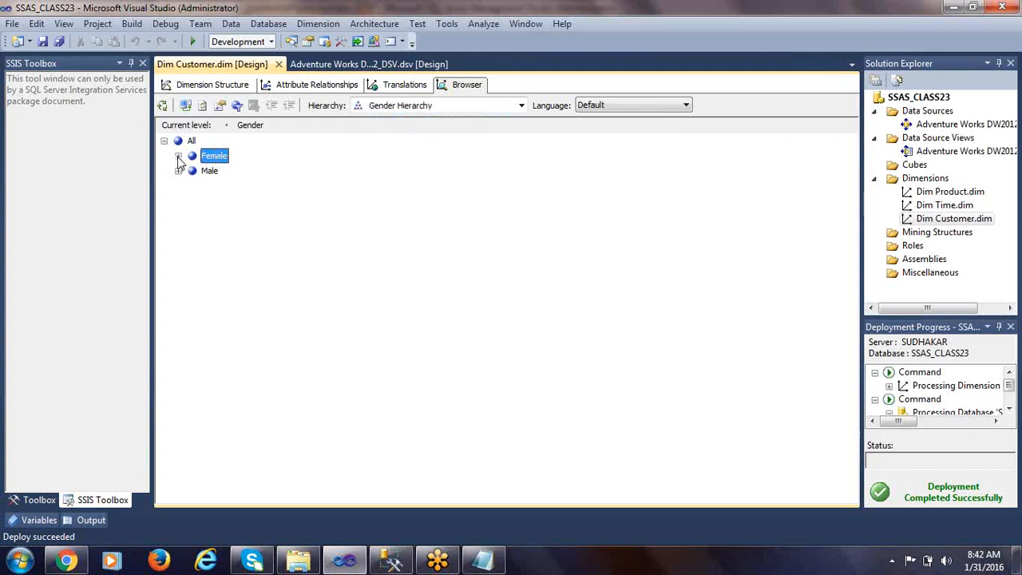
left_click(178, 155)
left_click(235, 159)
left_click(240, 185)
left_click(244, 245)
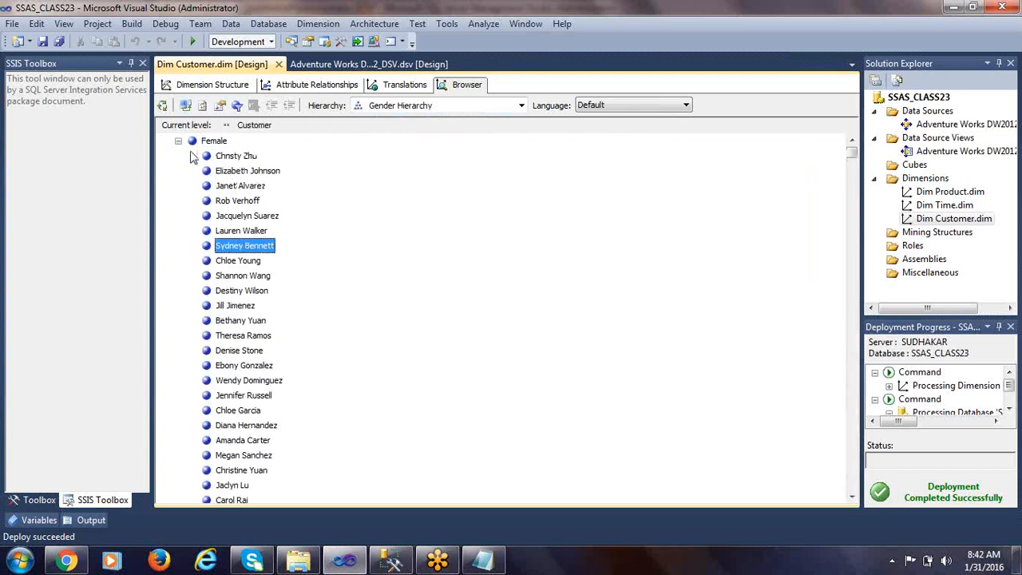
left_click(179, 141)
left_click(178, 171)
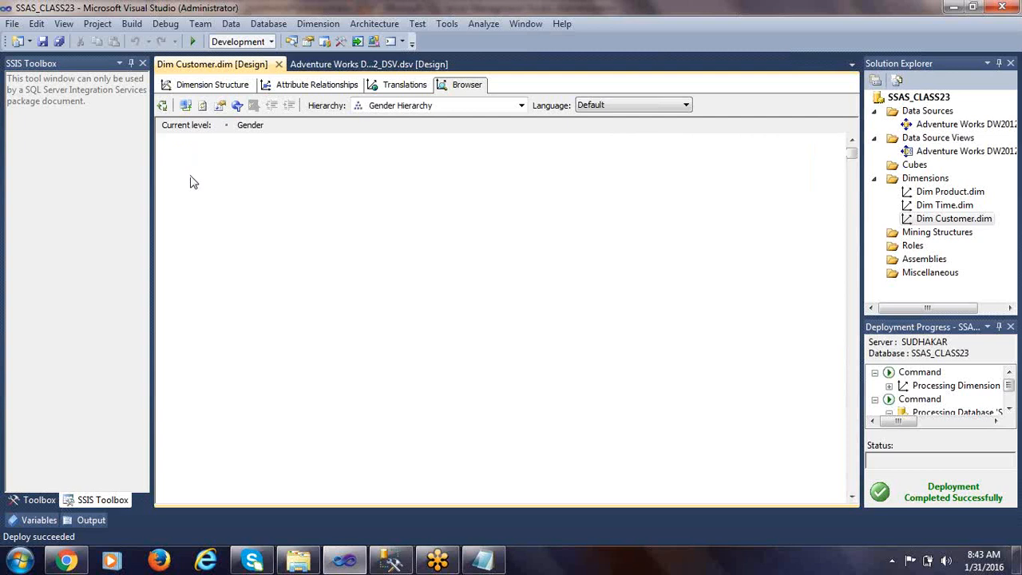
Examine the customers under Male in the Gender Hierarchy, and collapse the Male member.
left_click(206, 170)
key("Down")
key("Down")
key("Down")
key("Down")
key("Down")
key("Down")
key("Down")
key("Down")
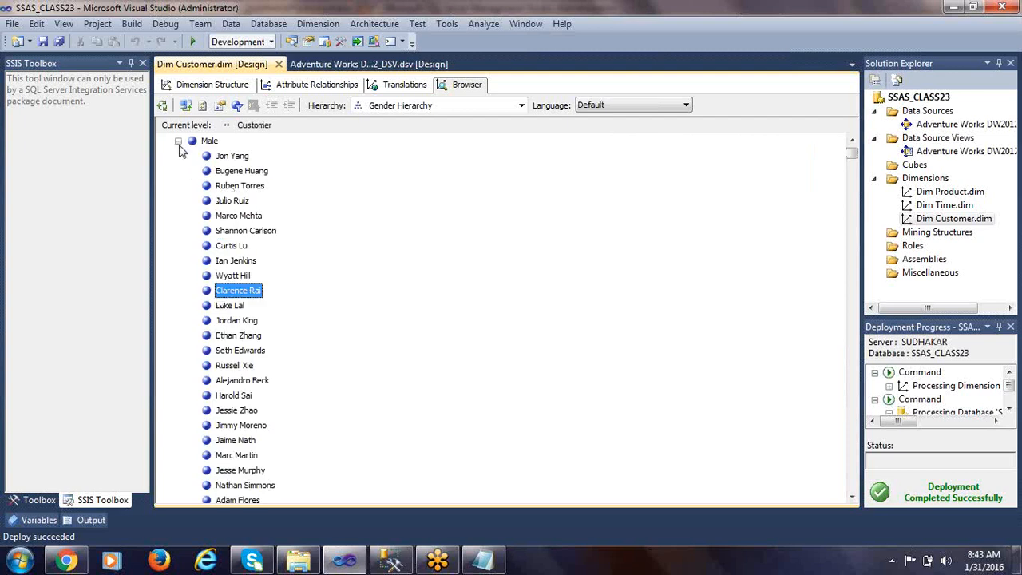
left_click(178, 140)
Browse the MaritalStatus Hierarchy, examining the customers under Married and Single and collapsing each member.
left_click(393, 108)
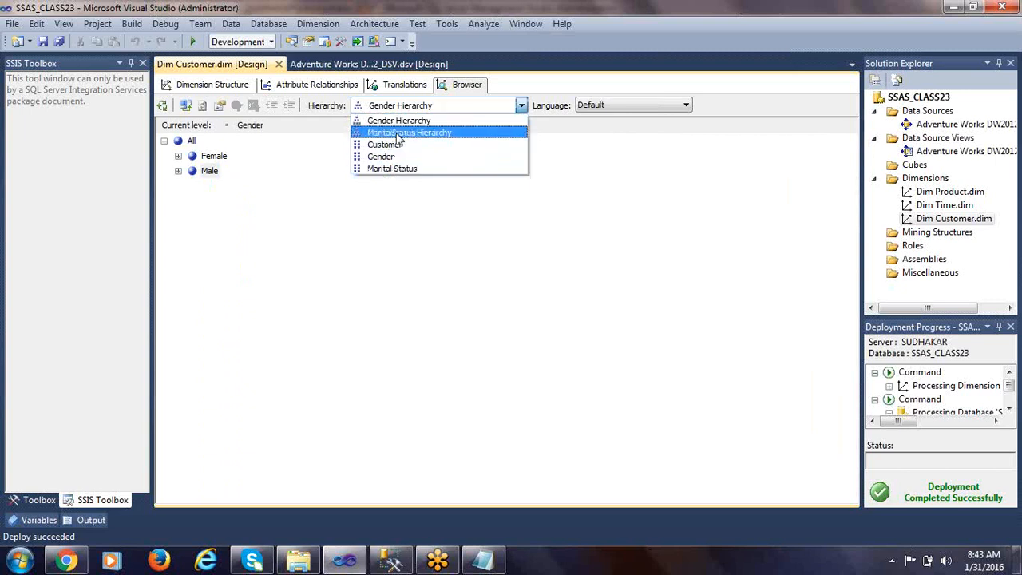
left_click(400, 133)
left_click(214, 158)
left_click(179, 156)
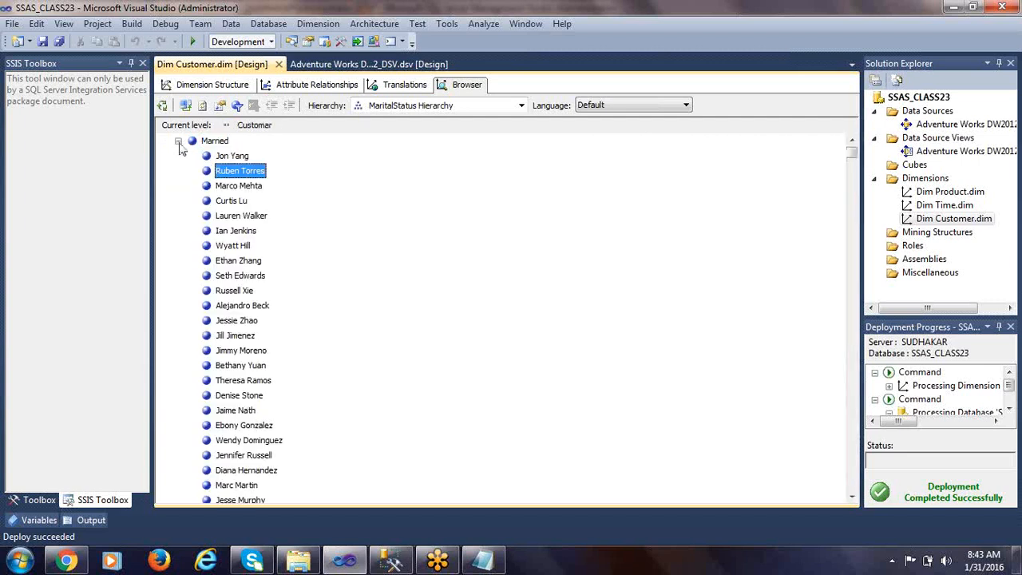
left_click(178, 141)
left_click(179, 169)
left_click(224, 218)
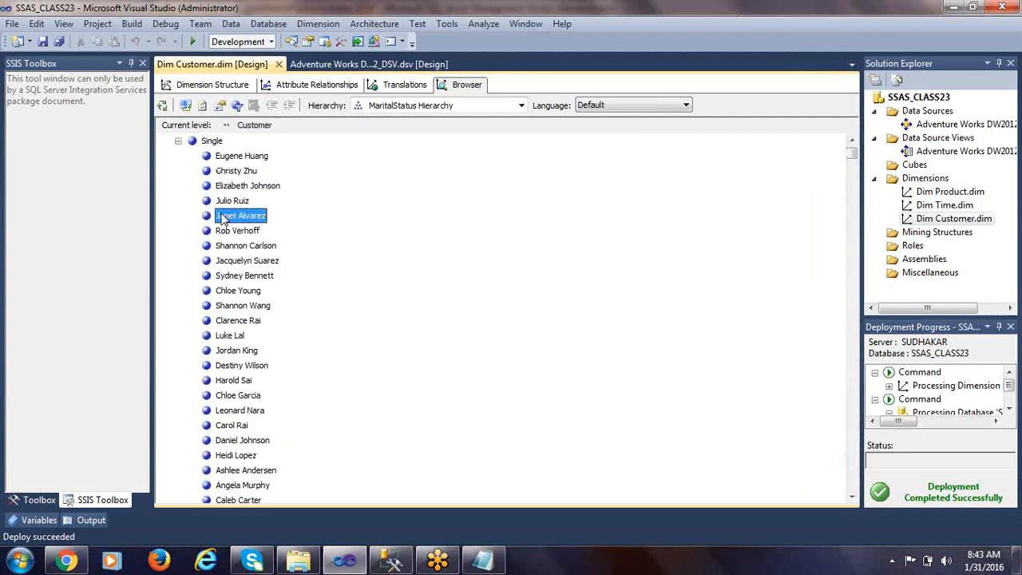
left_click(178, 141)
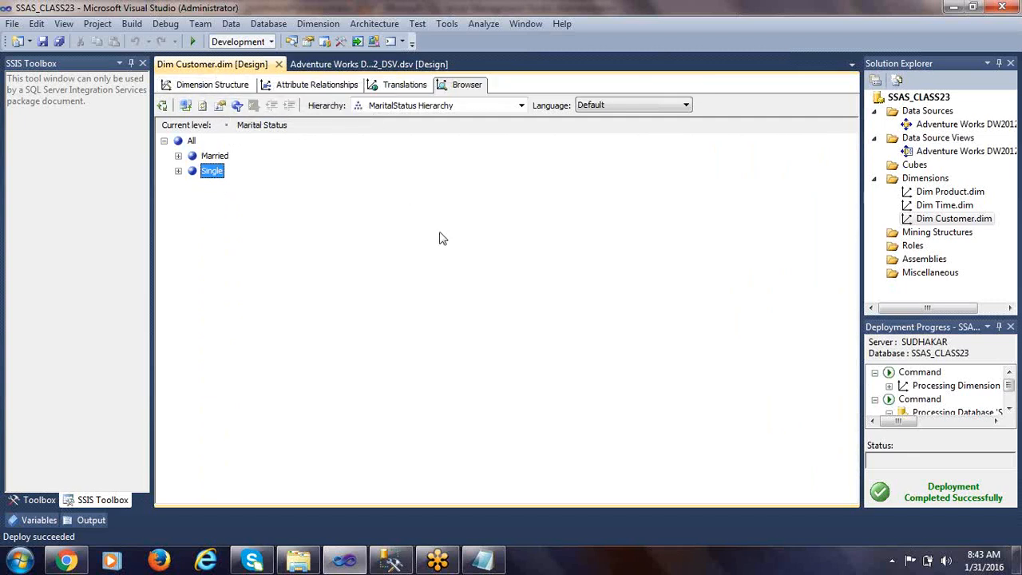
Close the Dim Customer designer and start a new dimension from an existing table, with DimGeography as the main table.
left_click(213, 84)
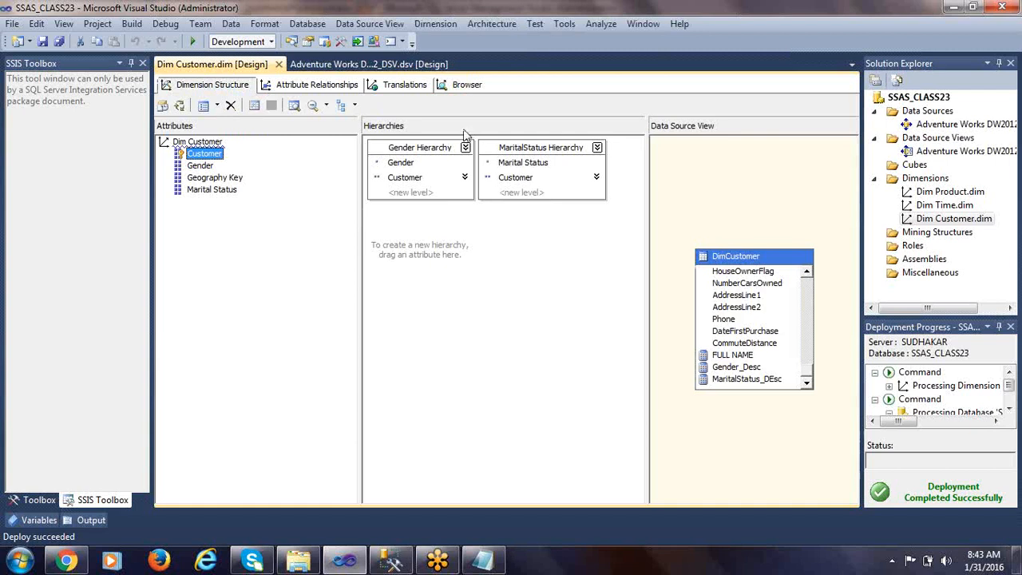
left_click(278, 63)
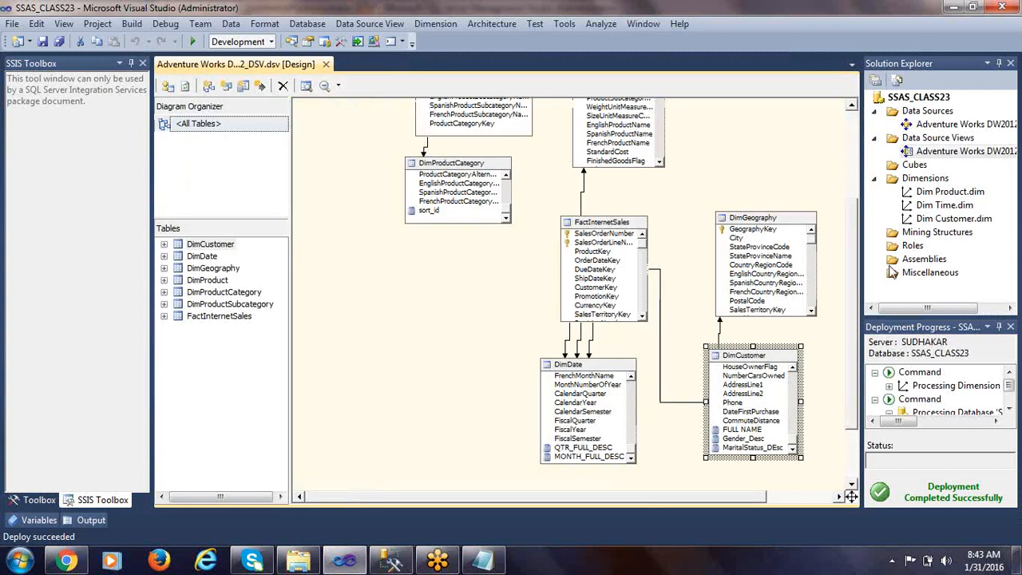
right_click(917, 184)
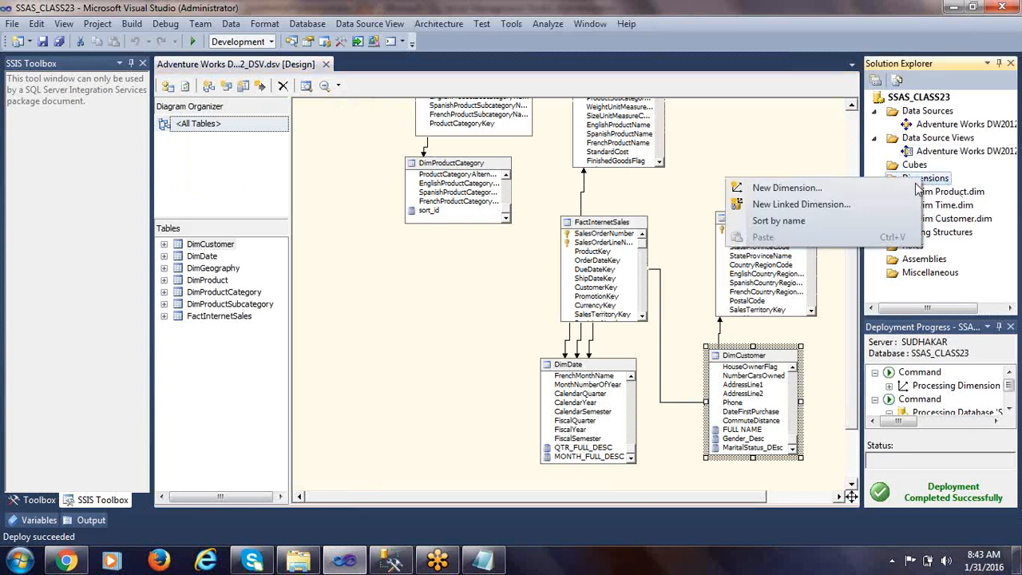
left_click(827, 189)
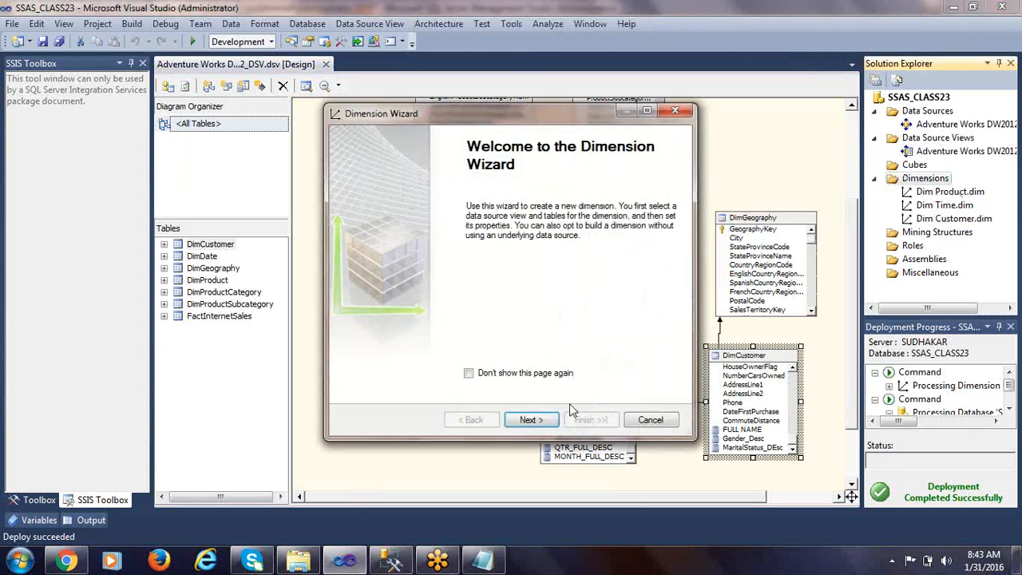
left_click(531, 418)
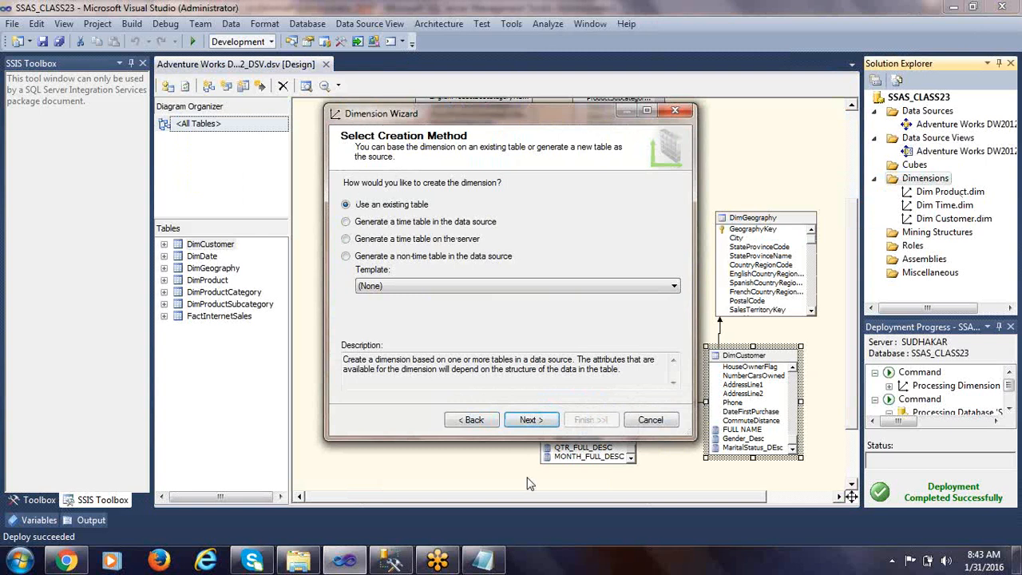
left_click(532, 420)
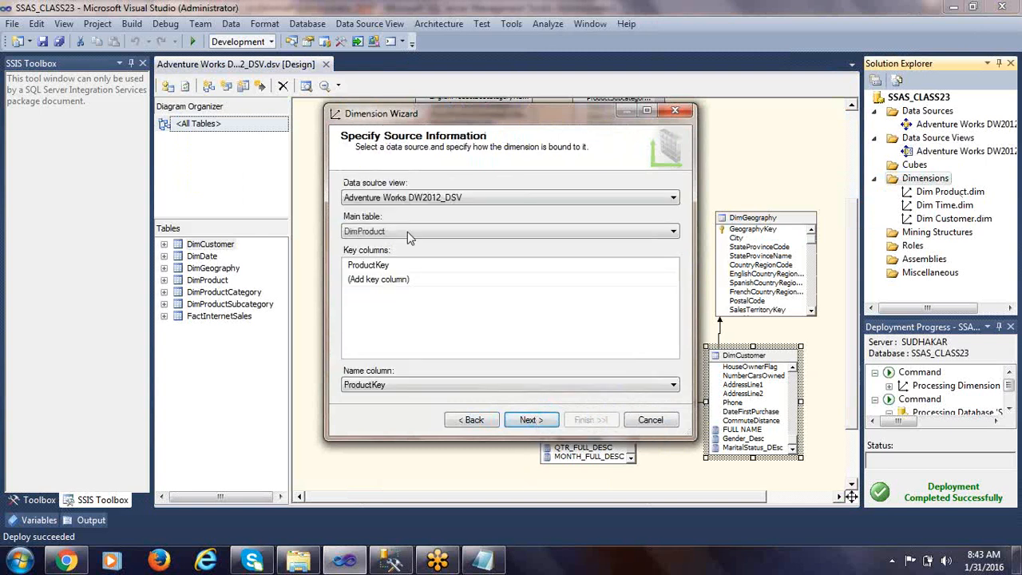
left_click(377, 231)
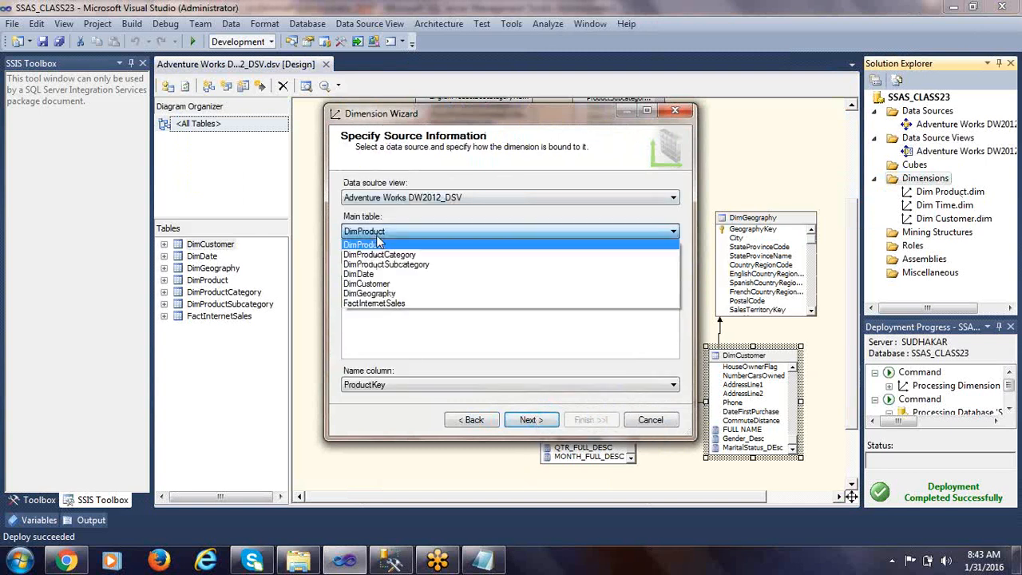
left_click(385, 294)
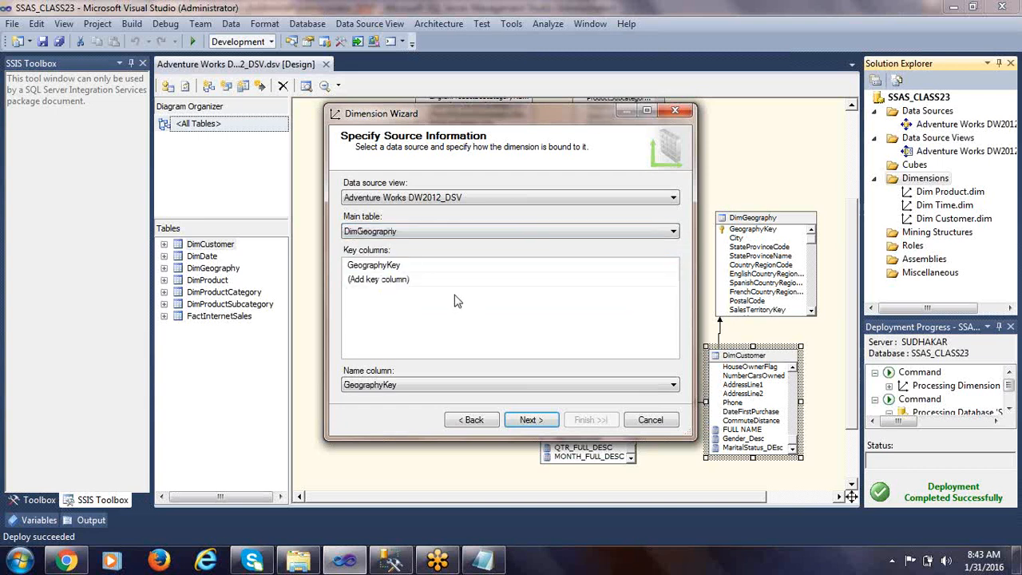
left_click(531, 420)
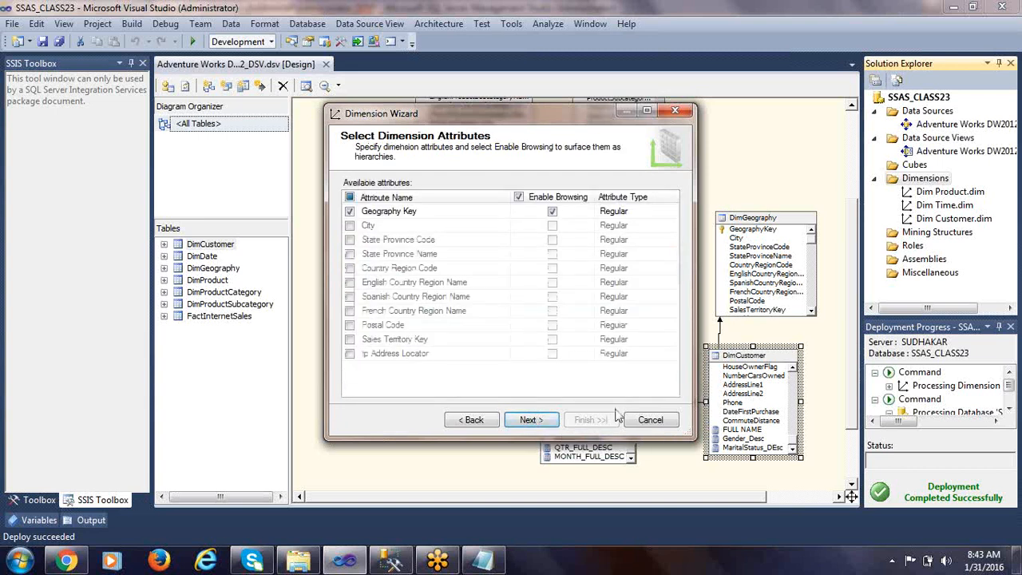
Include the State Province Code and Country Region Code attributes and finish the dimension as Dim Geography.
double_click(501, 120)
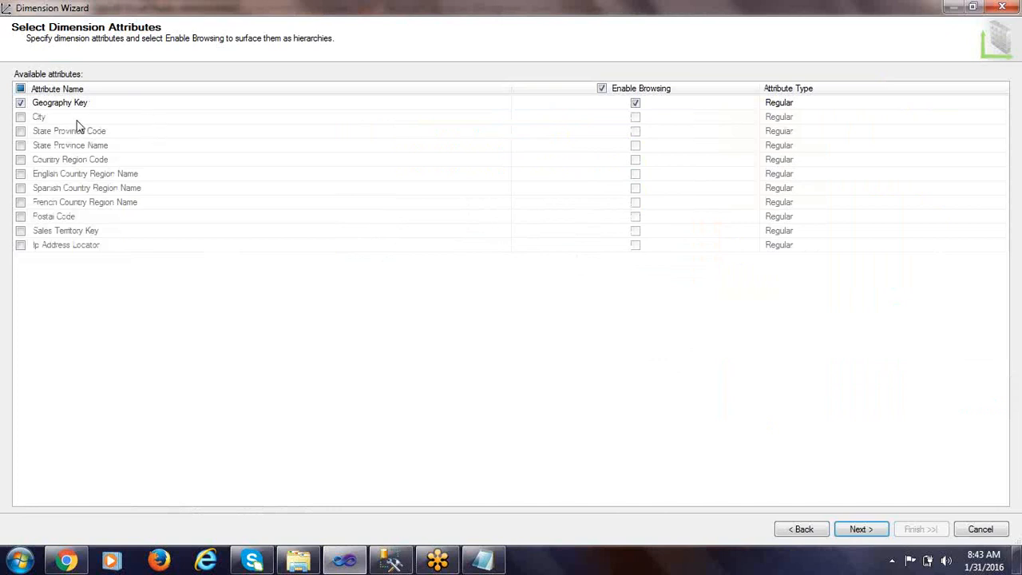
left_click(20, 132)
left_click(21, 174)
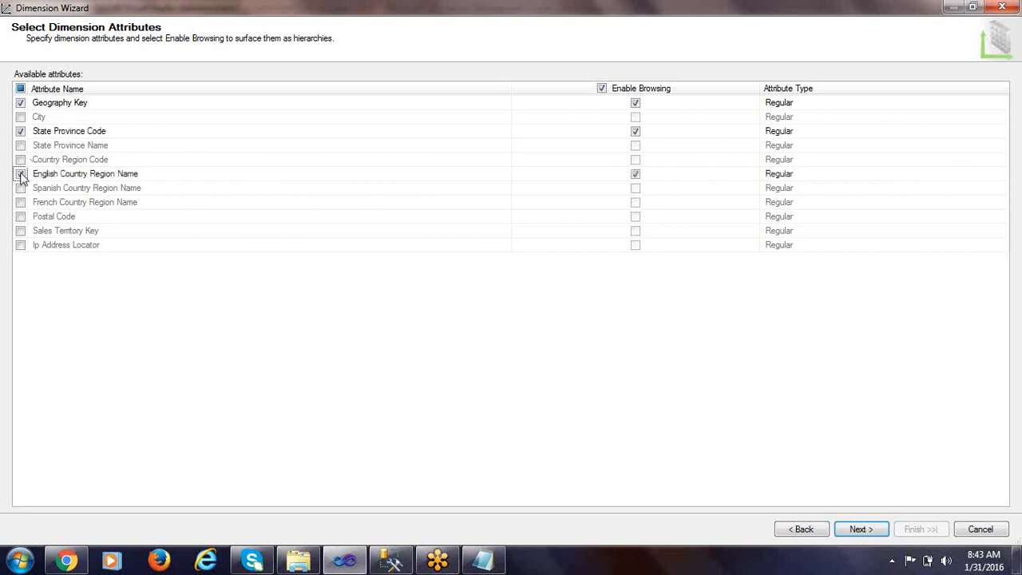
left_click(21, 174)
left_click(21, 160)
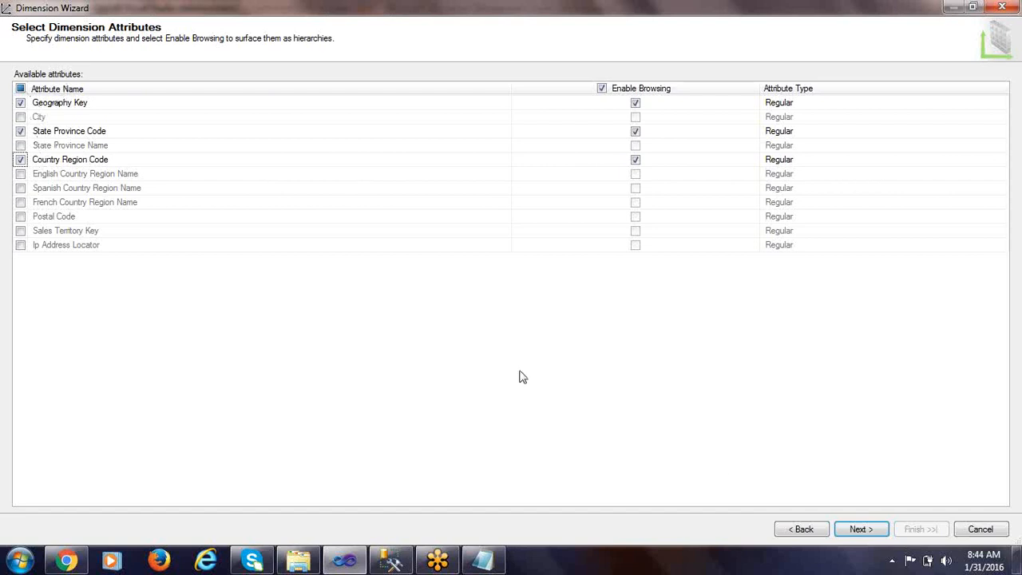
left_click(866, 529)
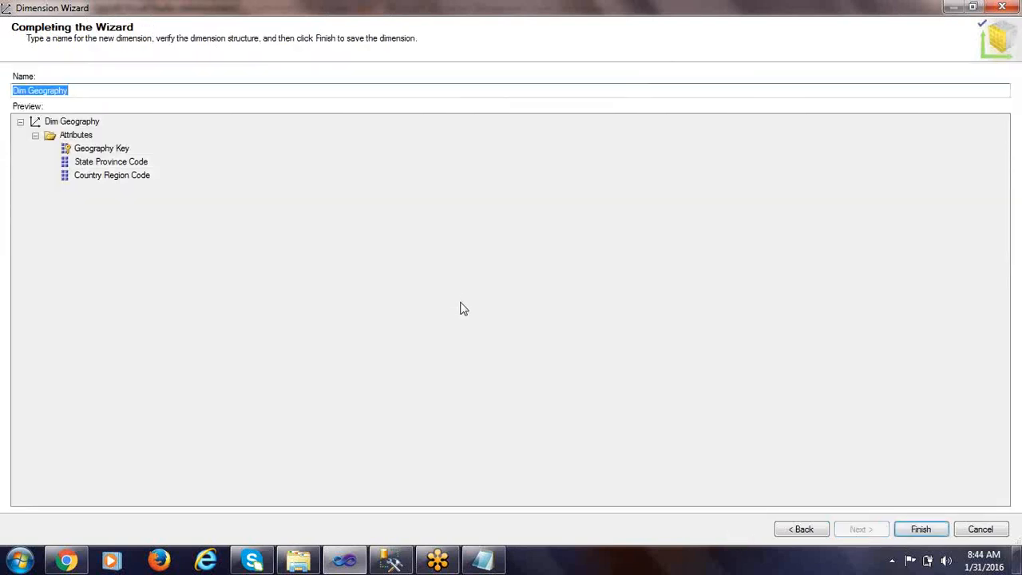
left_click(926, 529)
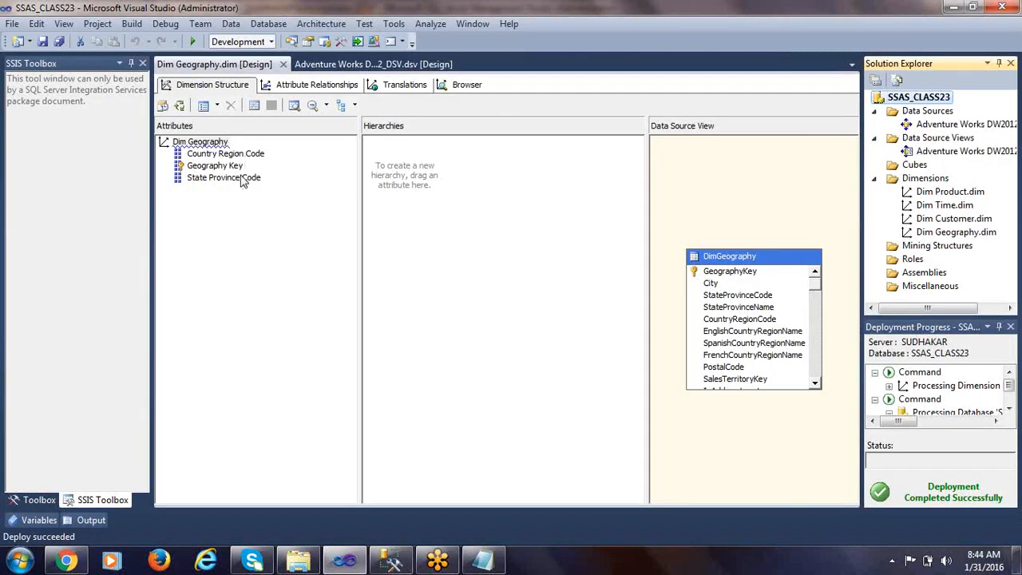
Rename the Country Region Code attribute of Dim Geography as Country.
right_click(236, 155)
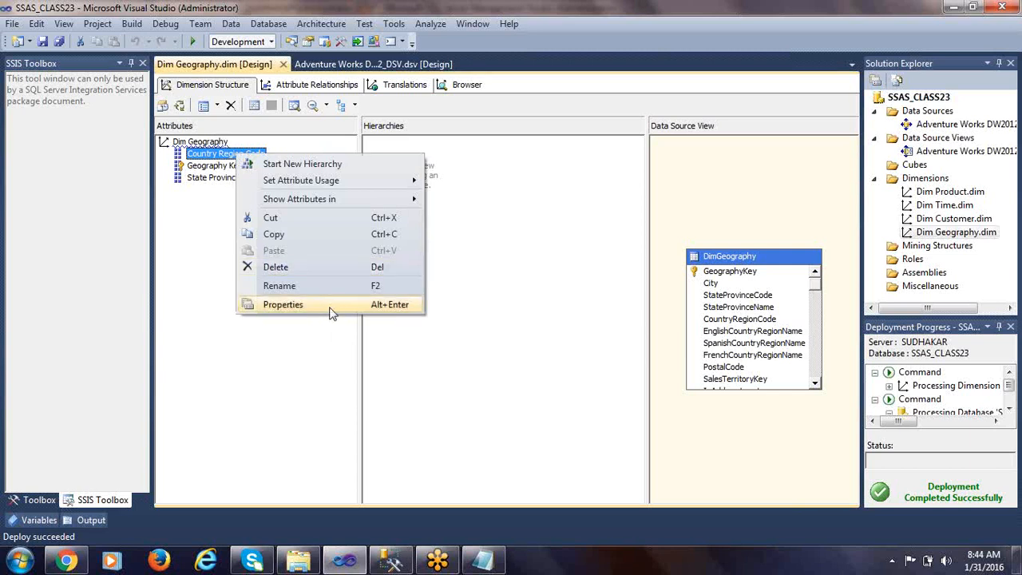
left_click(284, 304)
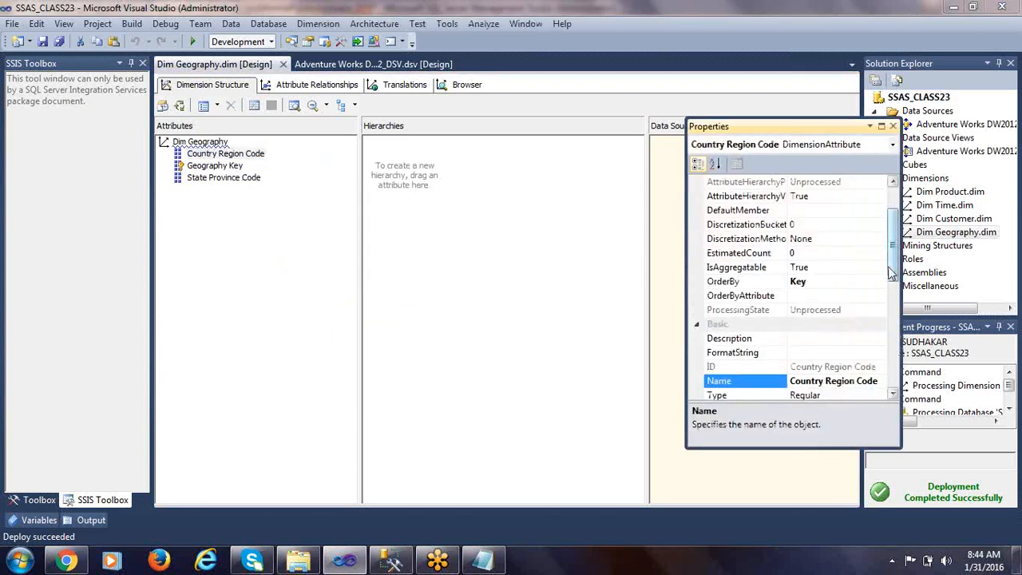
left_click_drag(891, 273, 890, 297)
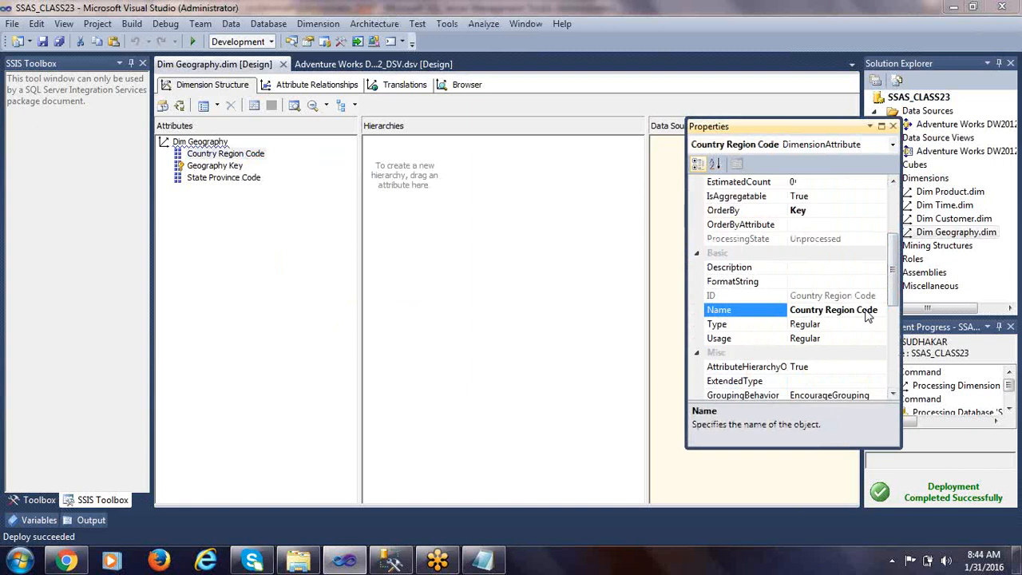
left_click(869, 317)
key("ctrl+shift+Left")
key("ctrl+shift+Left")
key("BackSpace")
Set the Country attribute's name column to EnglishCountryRegionName from the DimGeography table.
left_click_drag(889, 296, 895, 375)
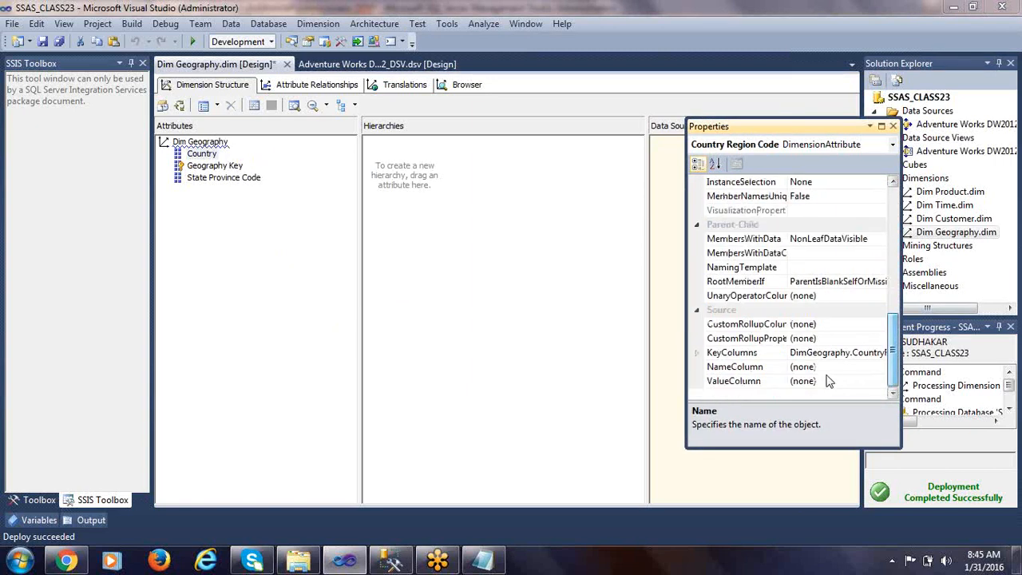
left_click(865, 368)
left_click(880, 366)
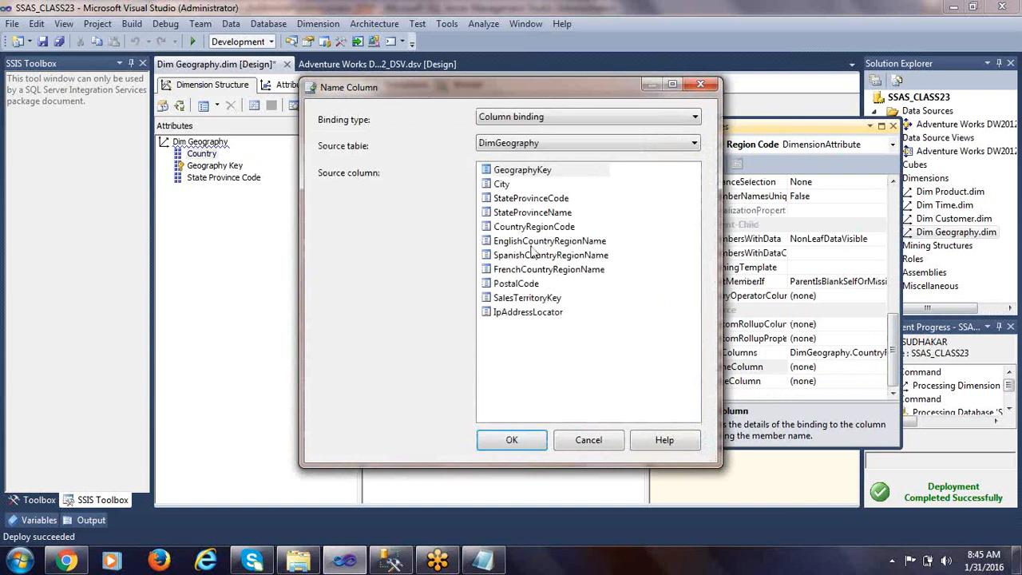
left_click(559, 243)
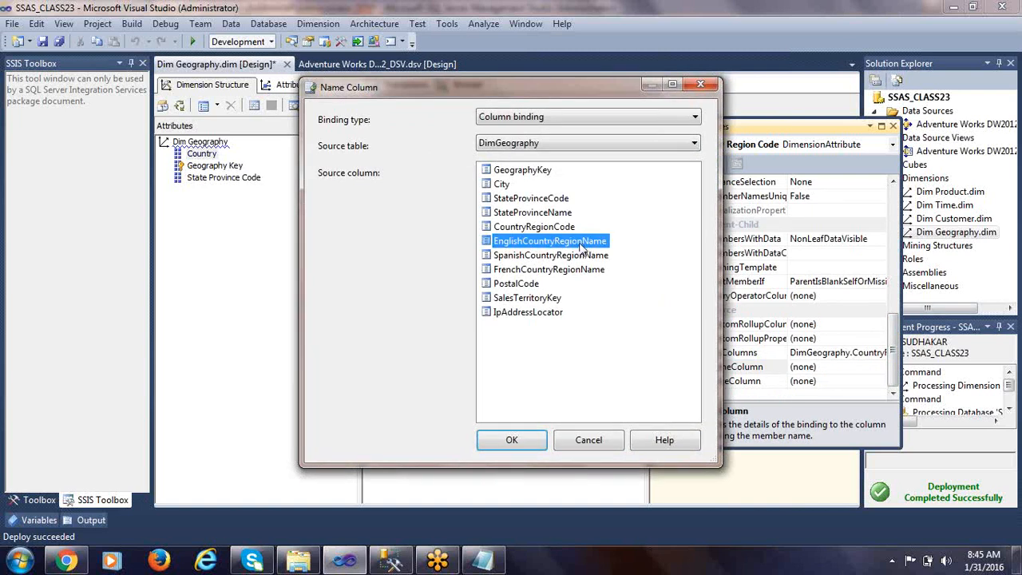
left_click(512, 440)
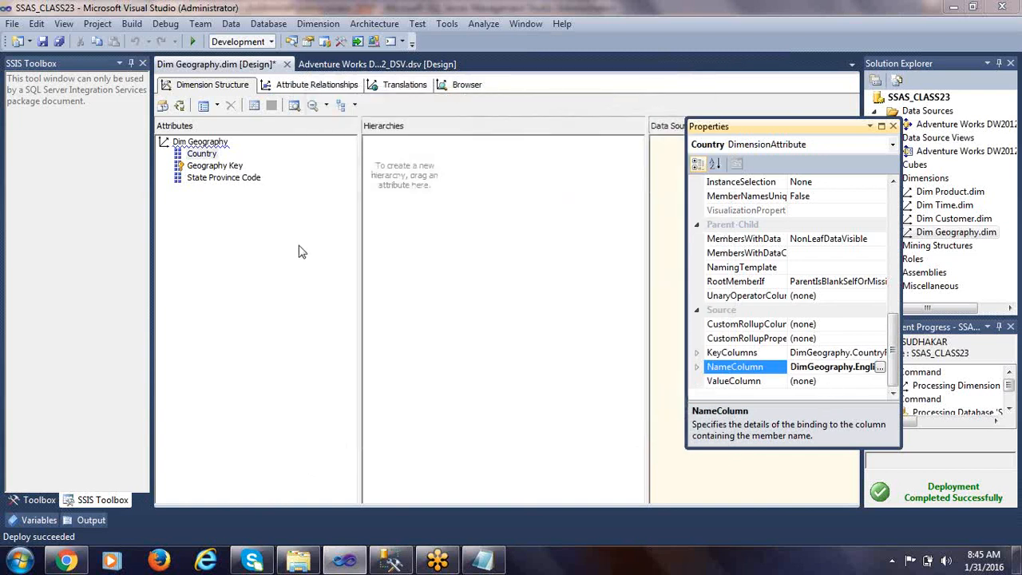
Rename the State Province Code attribute as State.
right_click(229, 179)
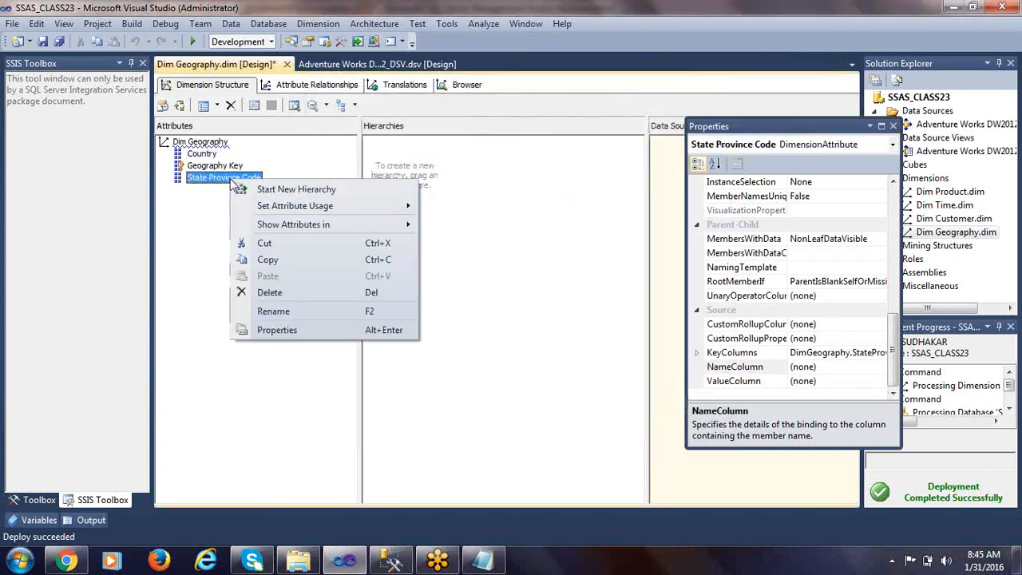
left_click(302, 332)
left_click_drag(885, 339, 882, 275)
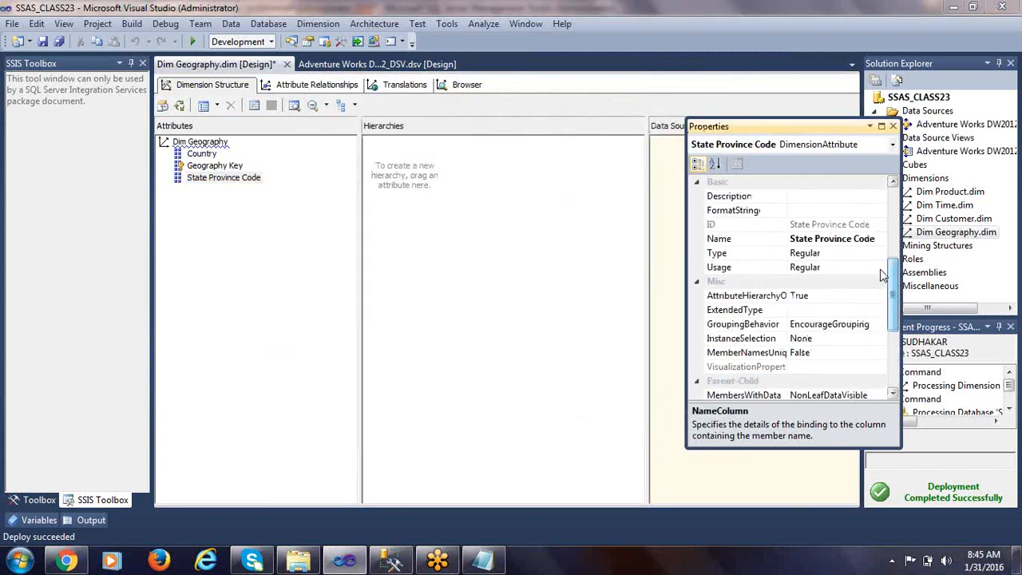
left_click(877, 240)
key("ctrl+shift+Left")
key("ctrl+shift+Left")
key("Delete")
Set the State attribute's name column to StateProvinceName from the DimGeography table.
left_click_drag(893, 318, 879, 365)
left_click(847, 367)
left_click(883, 368)
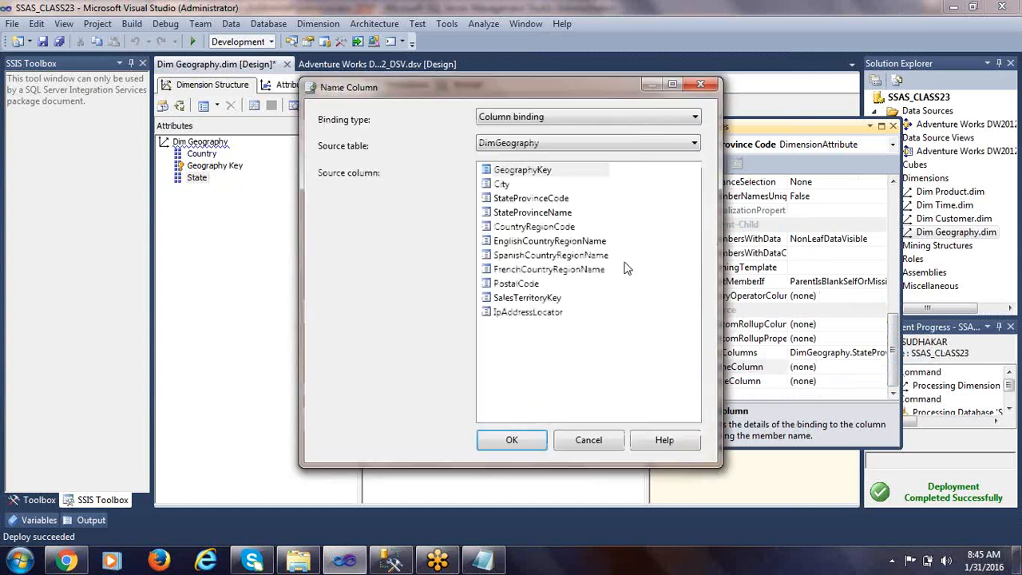
left_click(547, 256)
left_click(544, 273)
left_click(541, 241)
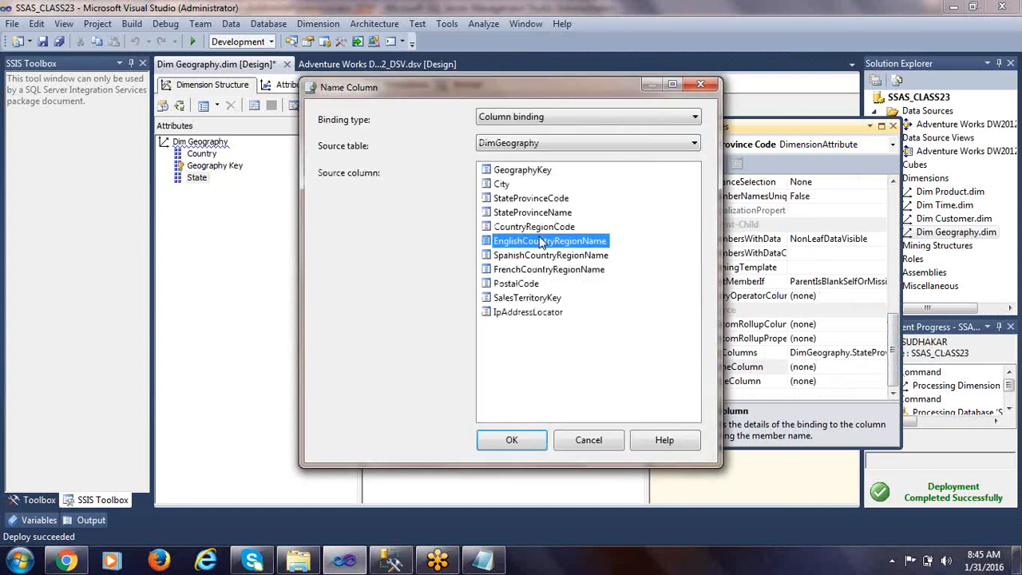
left_click(537, 213)
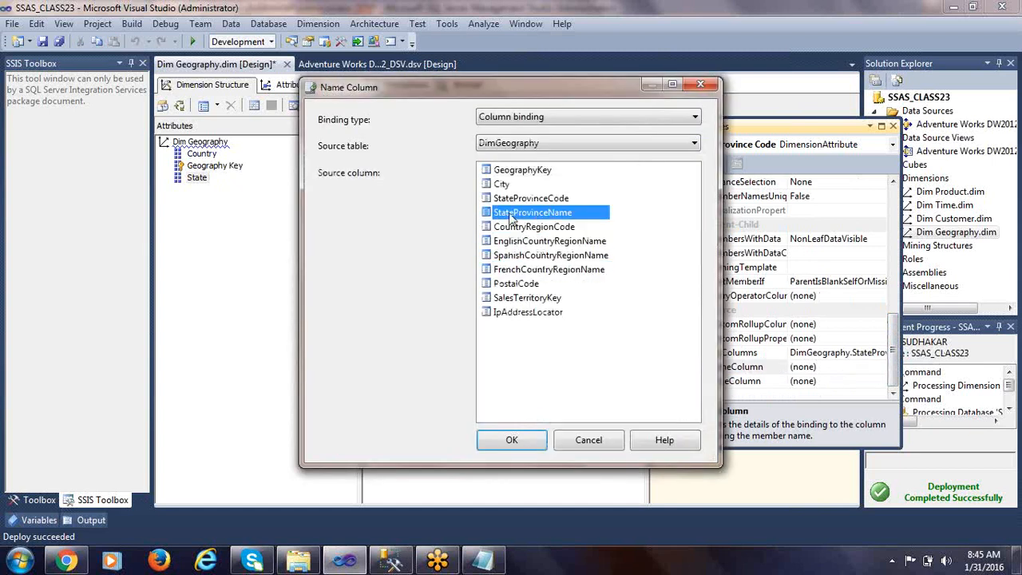
left_click(512, 440)
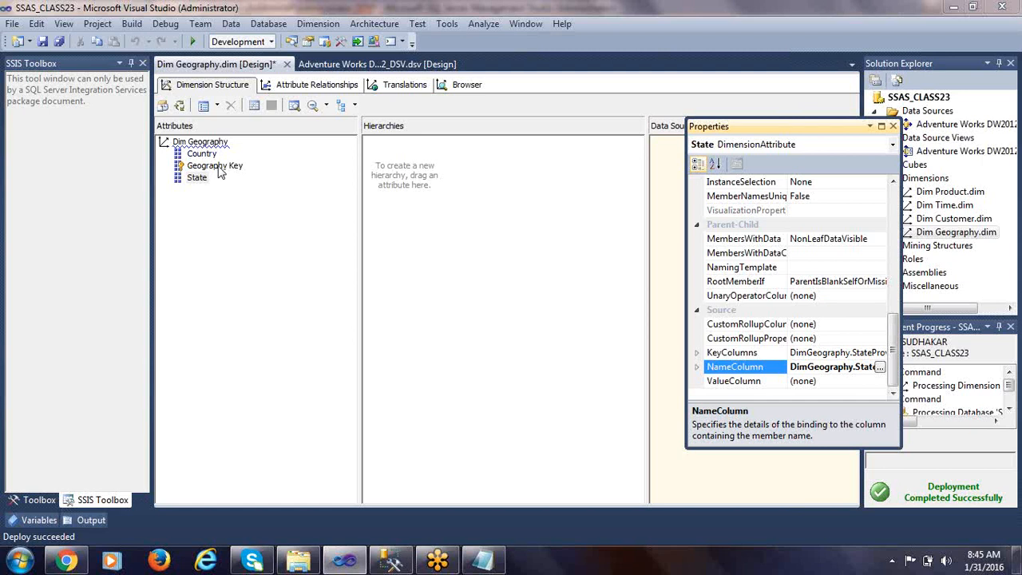
Rename the Geography Key attribute of Dim Geography as City.
left_click(215, 166)
right_click(217, 167)
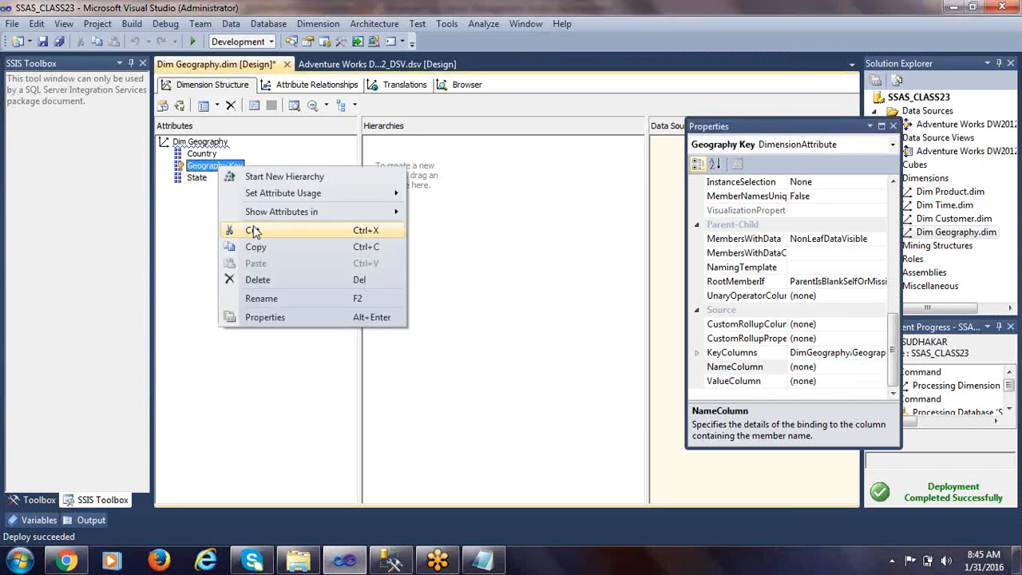
left_click(276, 320)
left_click_drag(893, 355, 867, 267)
left_click(864, 254)
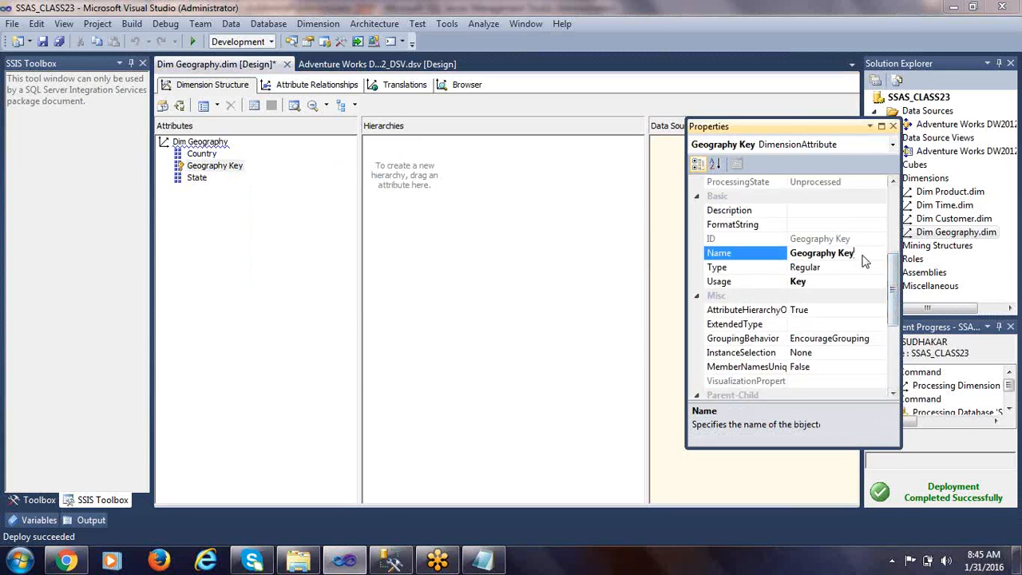
key("ctrl+shift+Left")
key("ctrl+shift+Left")
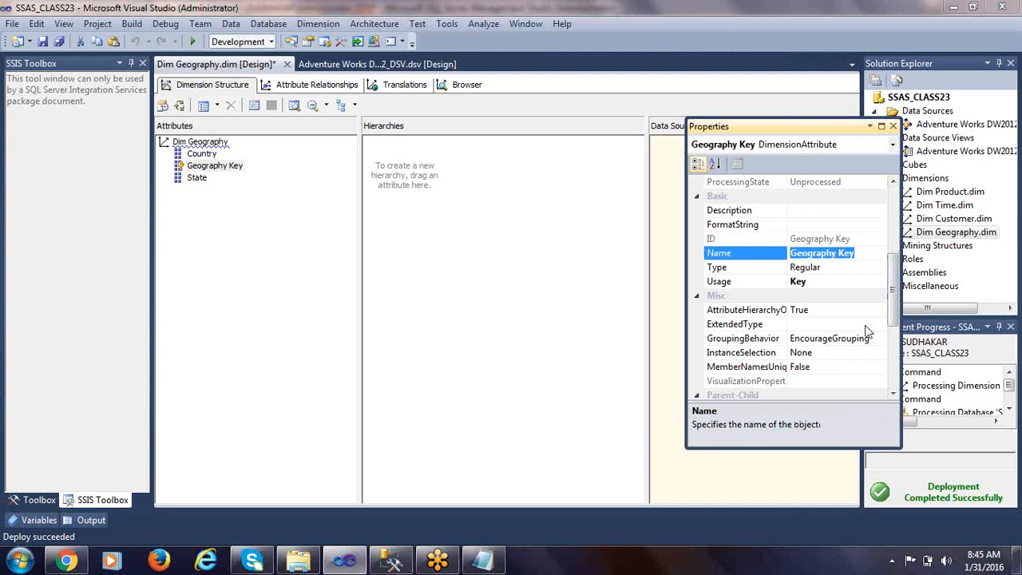
type("C")
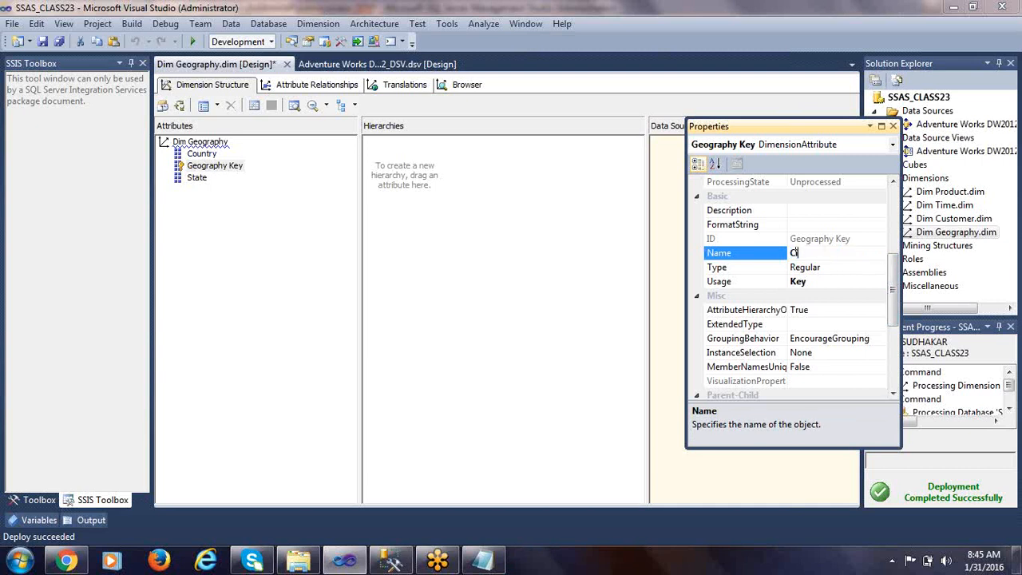
type("ity")
left_click_drag(853, 240, 756, 238)
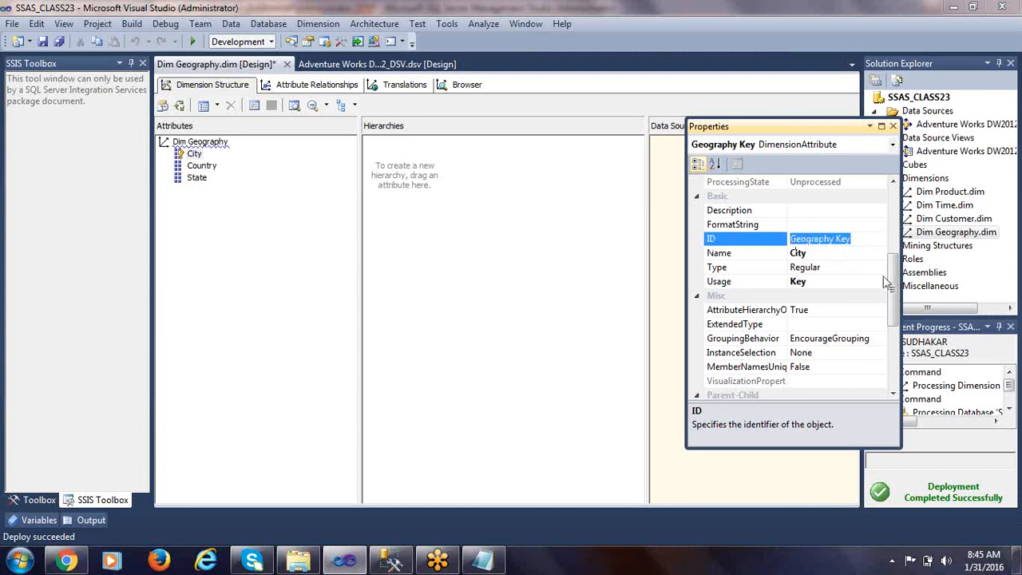
Set the City attribute's name column to City from the DimGeography table and close its properties.
left_click_drag(887, 283, 887, 402)
left_click(847, 368)
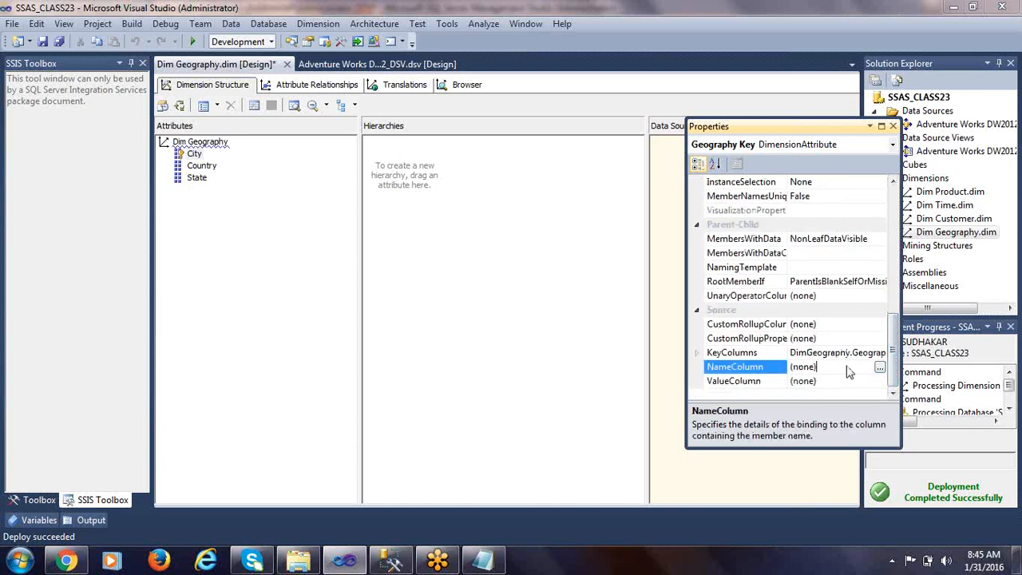
left_click(888, 368)
left_click(502, 184)
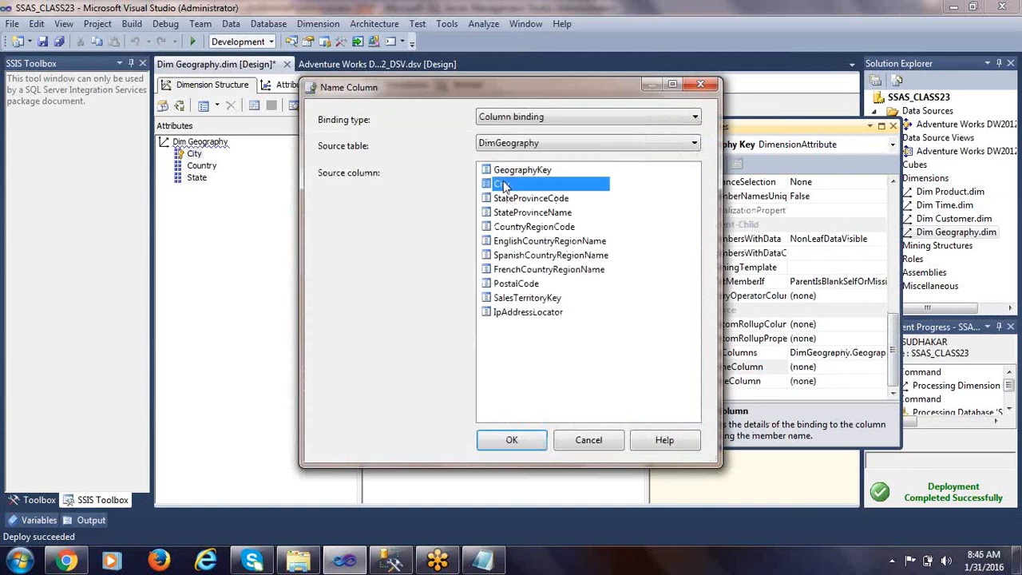
left_click(516, 440)
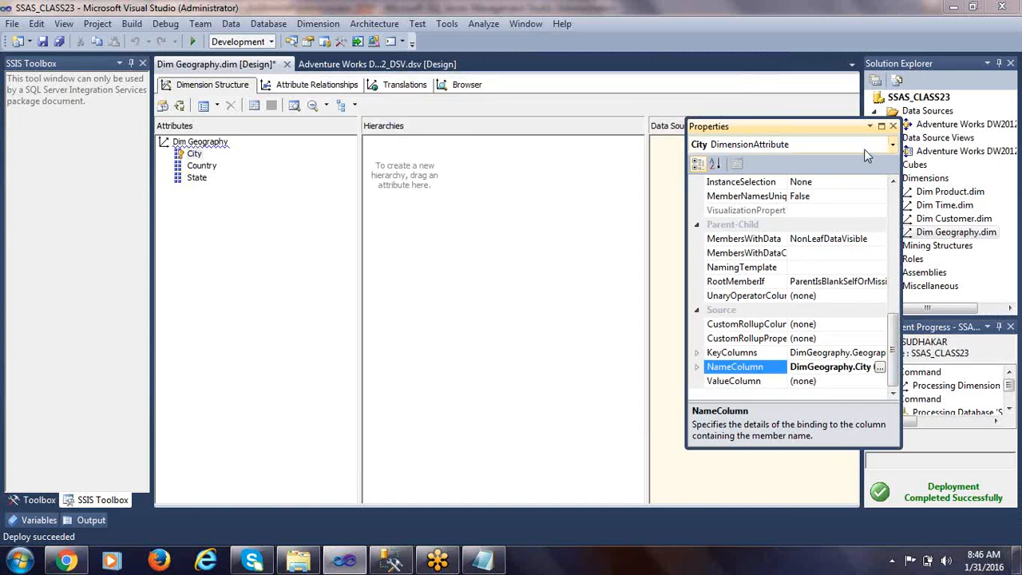
left_click(894, 127)
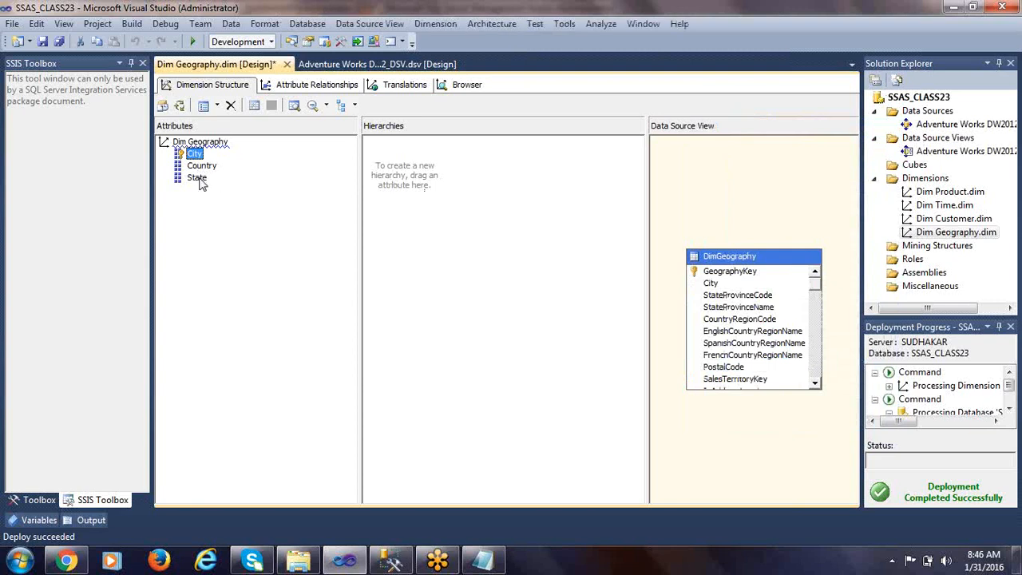
Build a hierarchy in Dim Geography with the levels Country, State and City, in that order.
left_click_drag(201, 165, 409, 167)
left_click_drag(193, 178, 404, 183)
left_click_drag(194, 154, 393, 200)
Rename the new Country–State–City hierarchy as Geography Hierarchy.
left_click(408, 150)
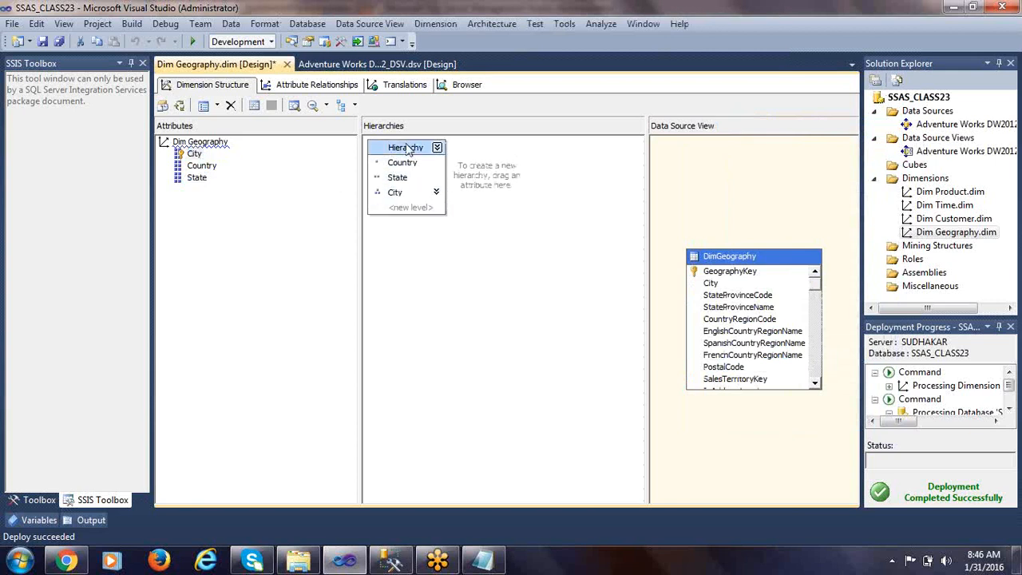
left_click(406, 147)
left_click(375, 146)
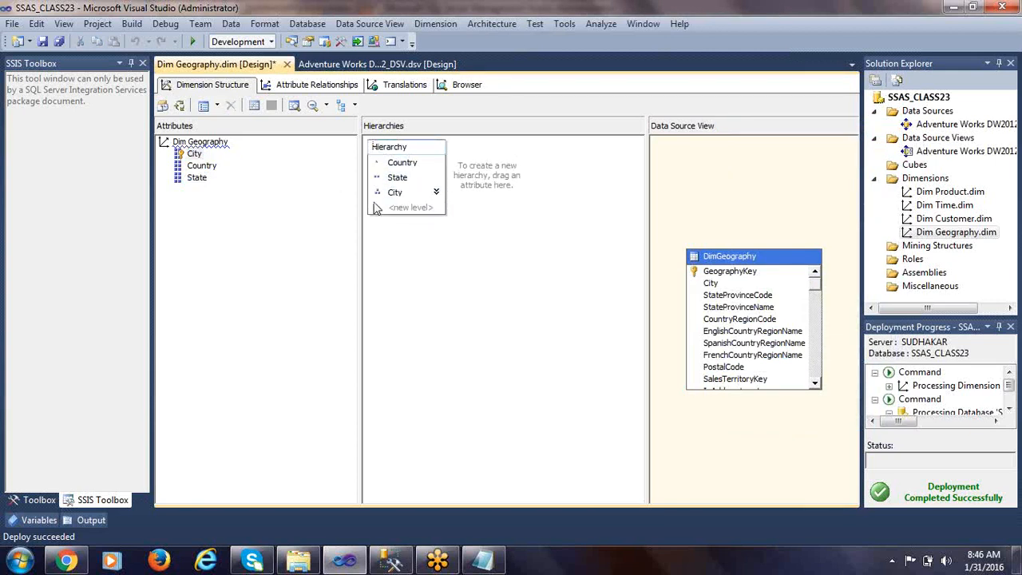
type("Geography")
key("Return")
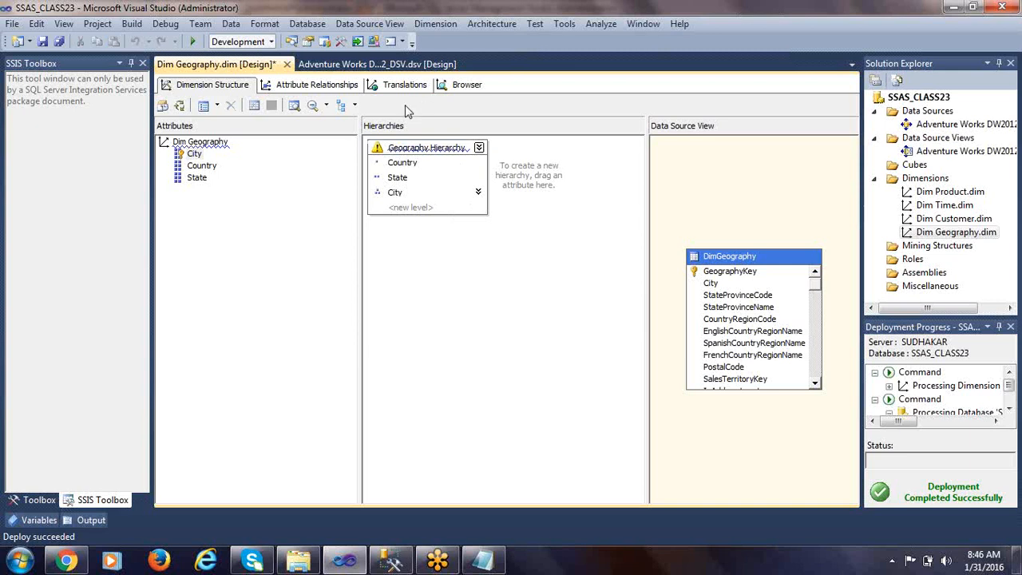
Create a flexible attribute relationship in Dim Geography with State as the source attribute and Country as the related attribute.
mouse_move(414, 152)
left_click(316, 85)
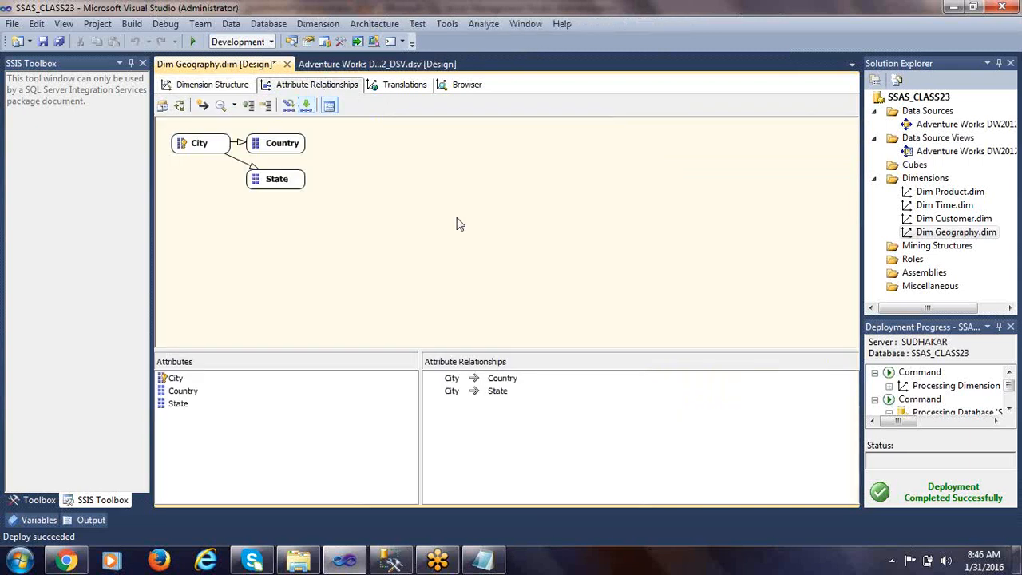
left_click(198, 143)
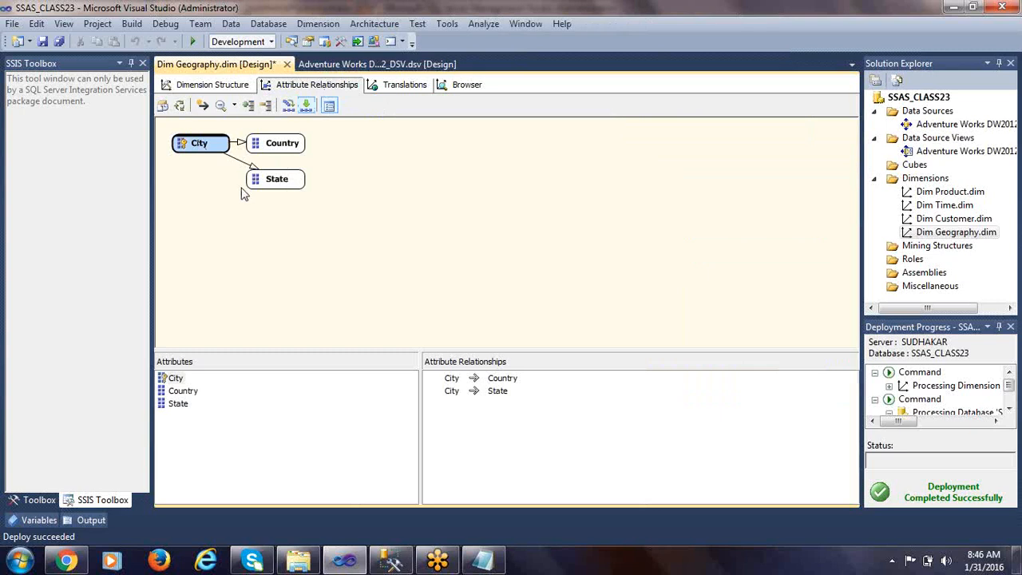
left_click(291, 180)
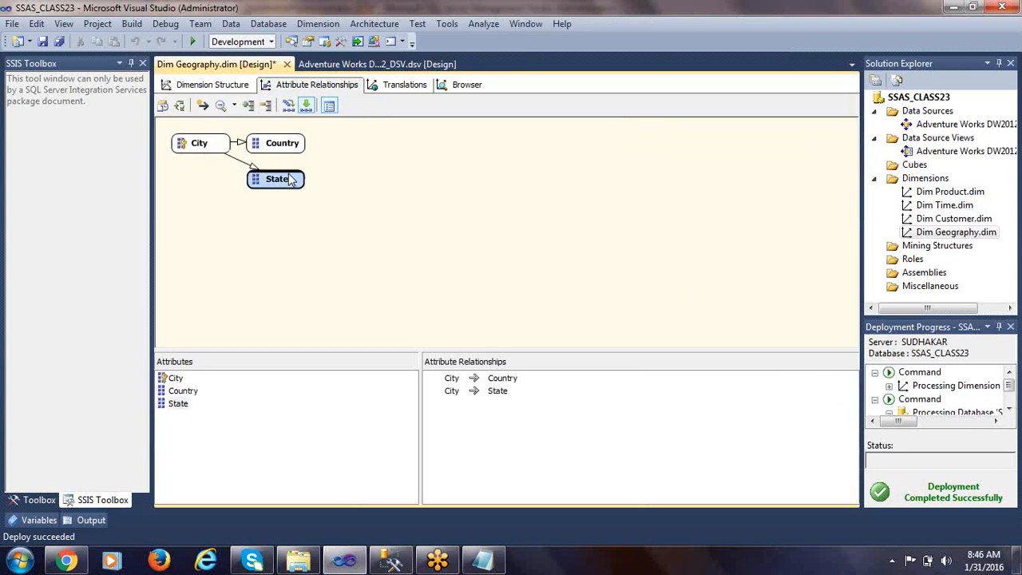
left_click(210, 145)
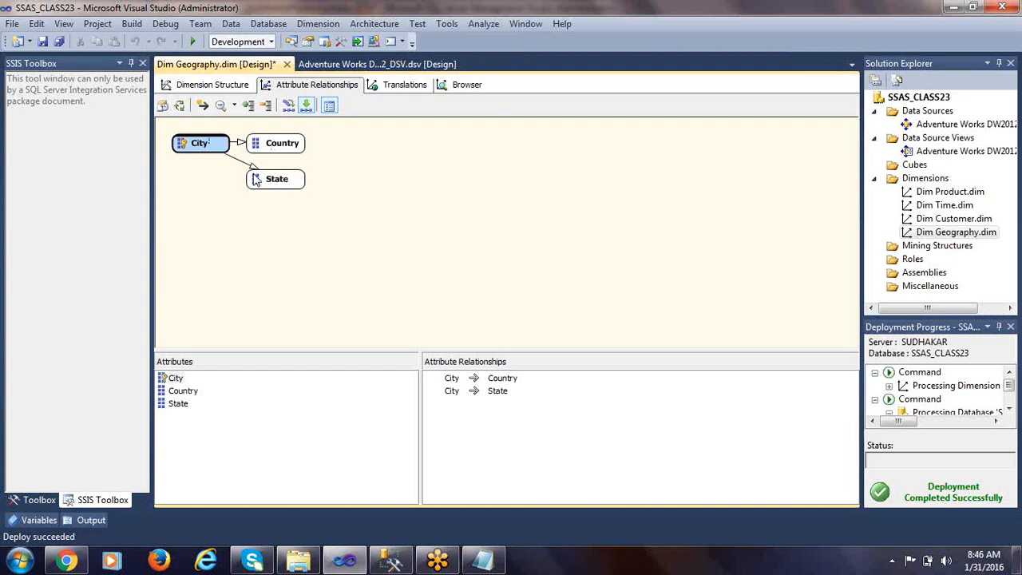
left_click(286, 180)
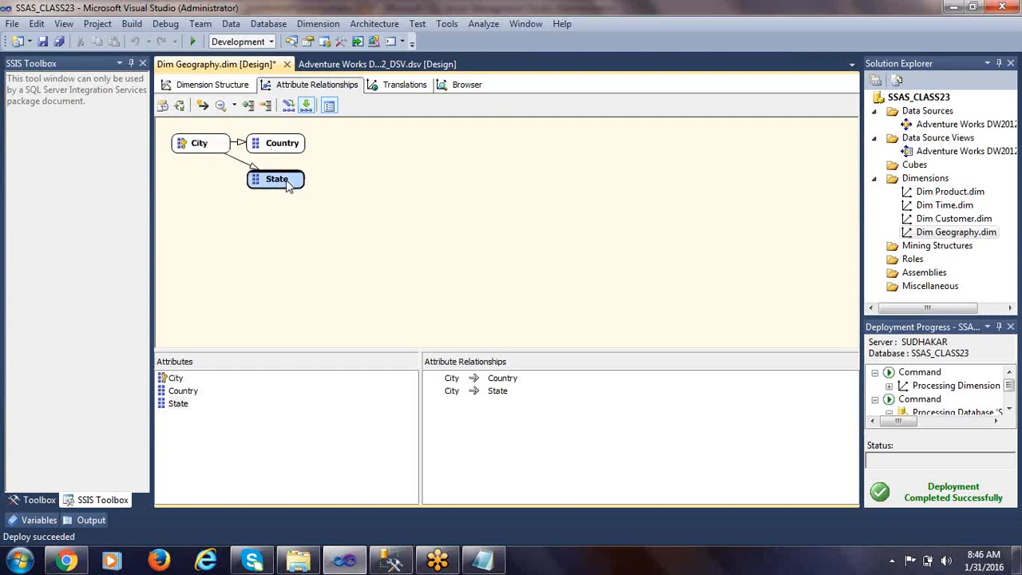
right_click(286, 180)
left_click(386, 190)
left_click(627, 209)
left_click(576, 233)
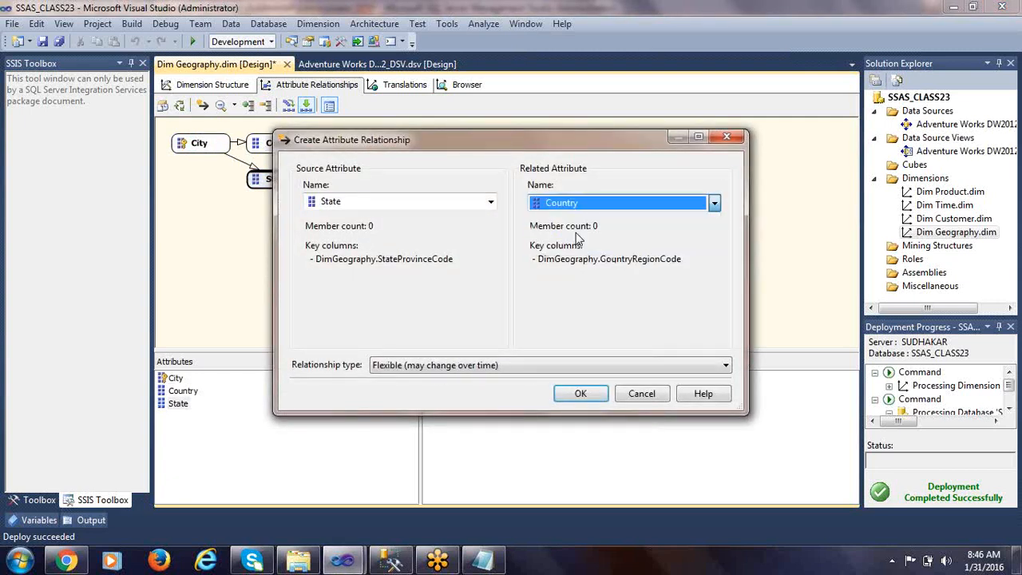
left_click(581, 394)
left_click(350, 145)
left_click(425, 249)
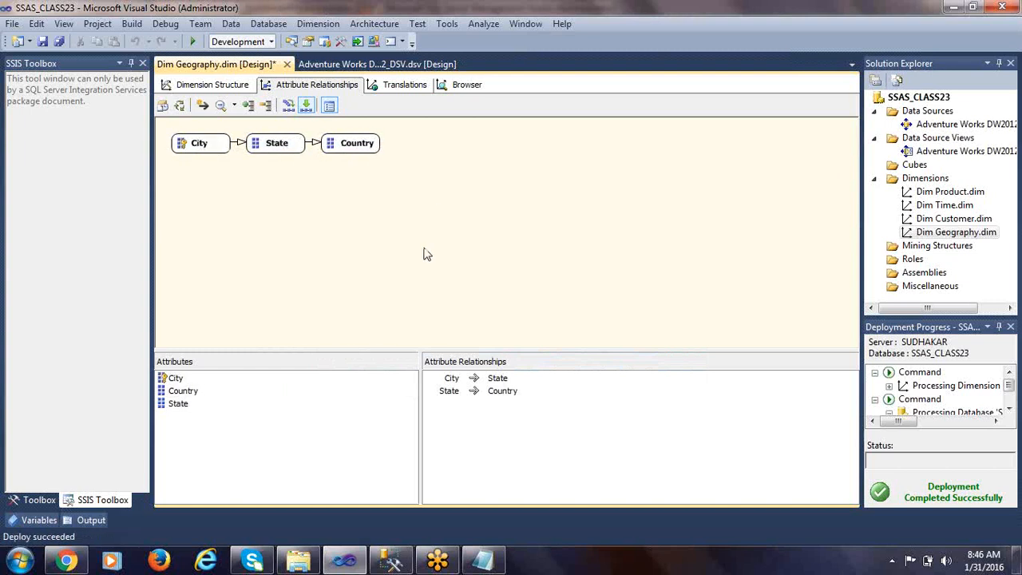
Return to the Dim Geography structure and deploy the SSAS_CLASS23 project.
left_click(207, 85)
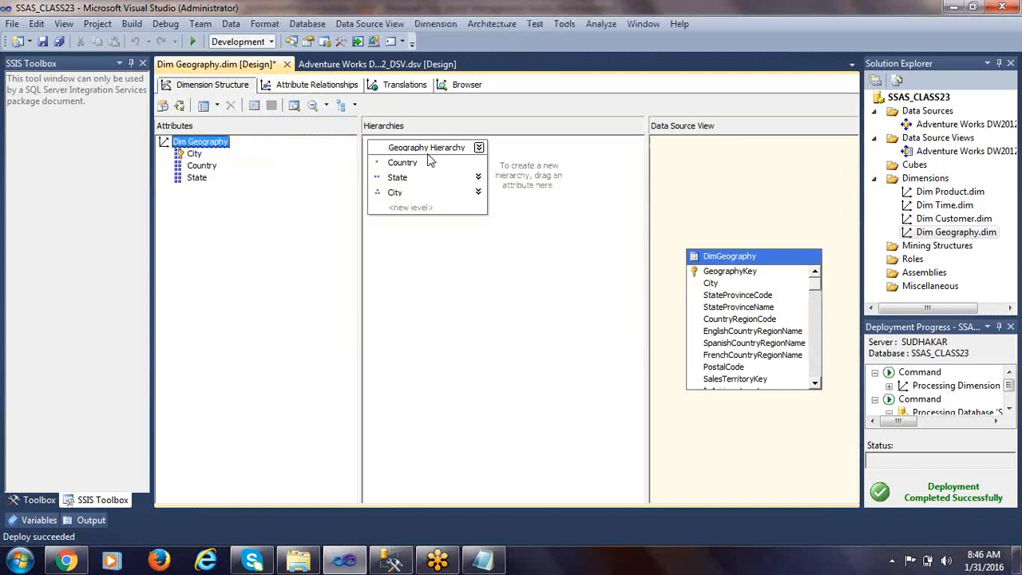
right_click(920, 97)
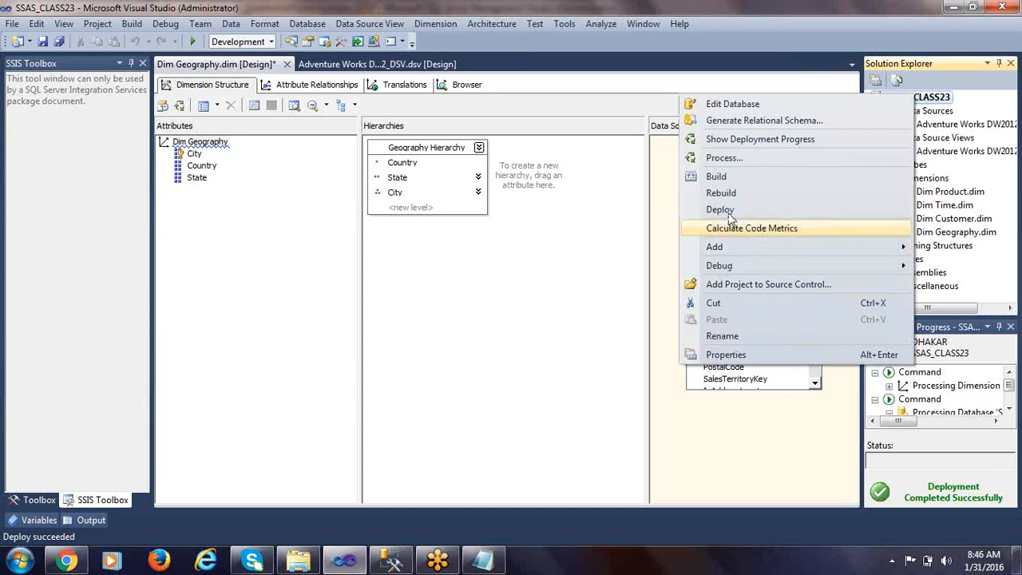
left_click(723, 209)
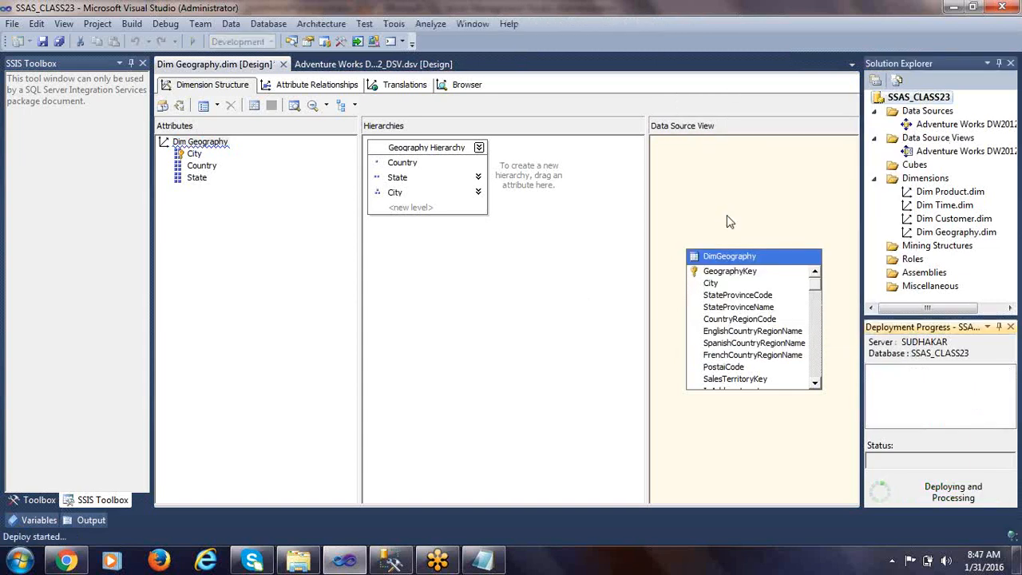
Browse Geography Hierarchy in Dim Geography, expanding All and Australia to examine the countries and states.
left_click(467, 85)
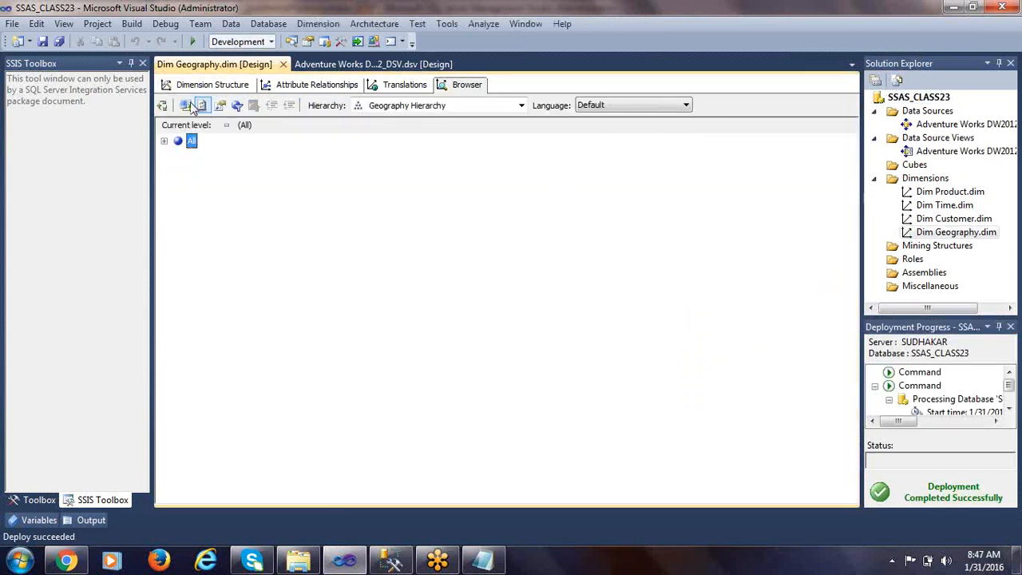
left_click(431, 105)
left_click(395, 120)
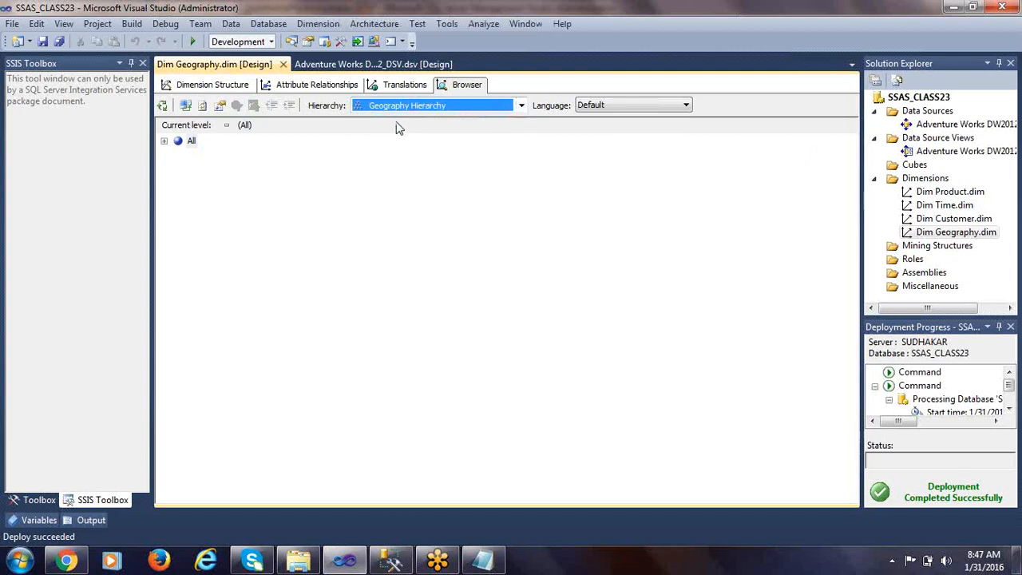
left_click(164, 141)
left_click(229, 157)
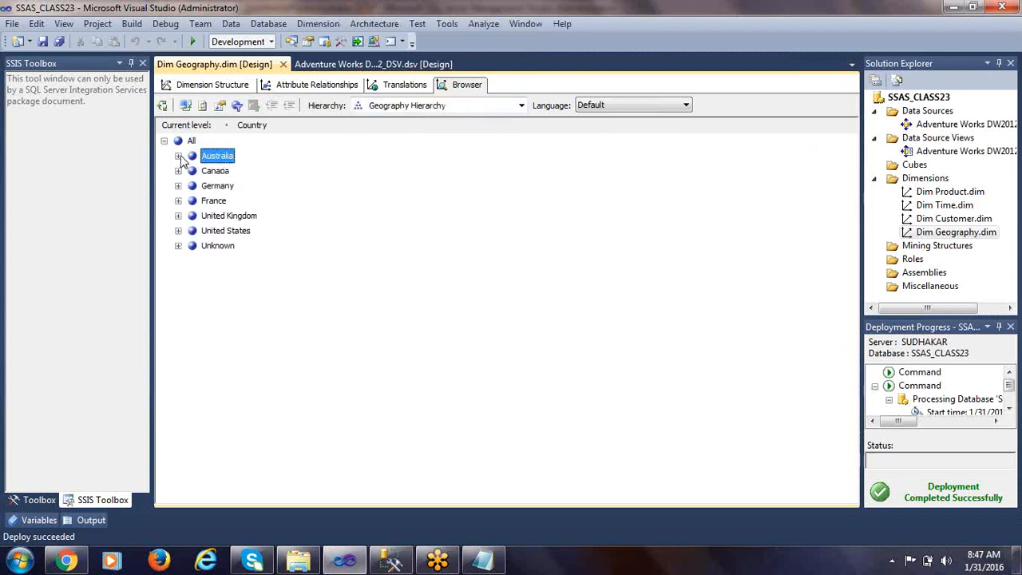
left_click(179, 157)
left_click(234, 173)
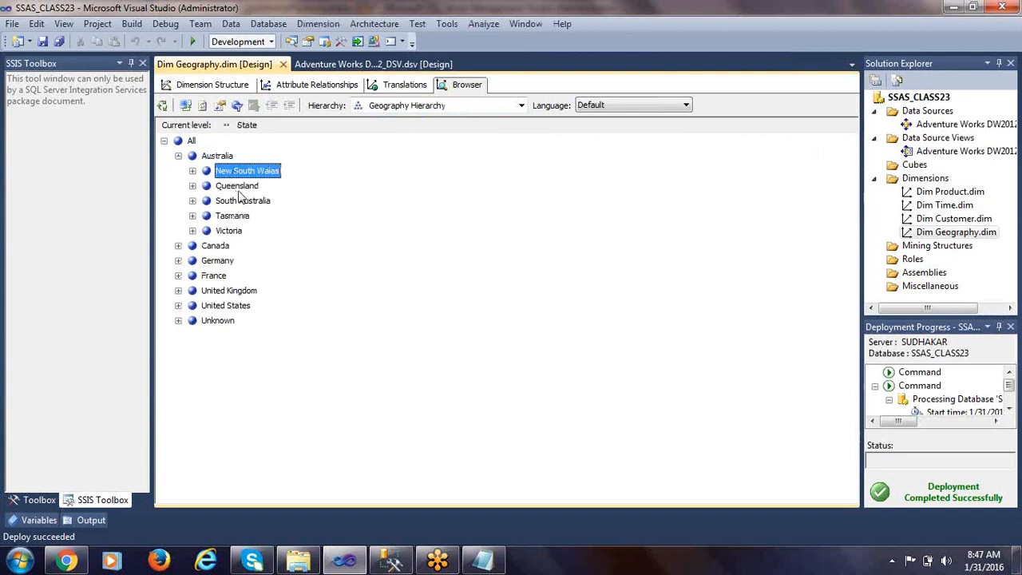
left_click(240, 200)
left_click(232, 216)
Expand New South Wales in Geography Hierarchy and examine its city members.
left_click(192, 170)
left_click(248, 186)
left_click(255, 201)
left_click(254, 260)
left_click(247, 290)
left_click(247, 320)
left_click(255, 365)
left_click(250, 396)
left_click(244, 276)
left_click(252, 216)
left_click(243, 185)
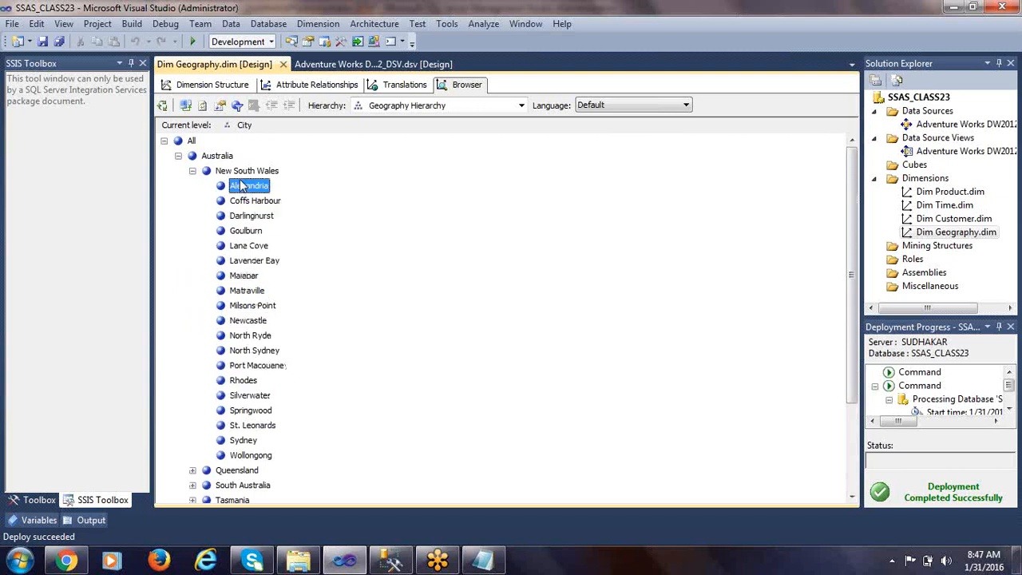
left_click(255, 260)
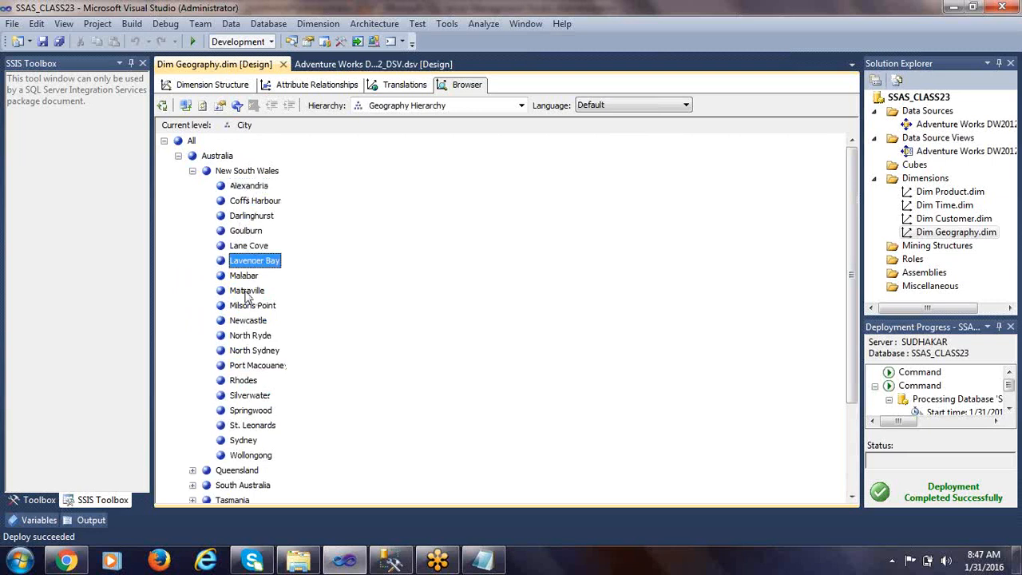
Return to the Dim Geography structure and close the dimension's designer.
left_click(209, 85)
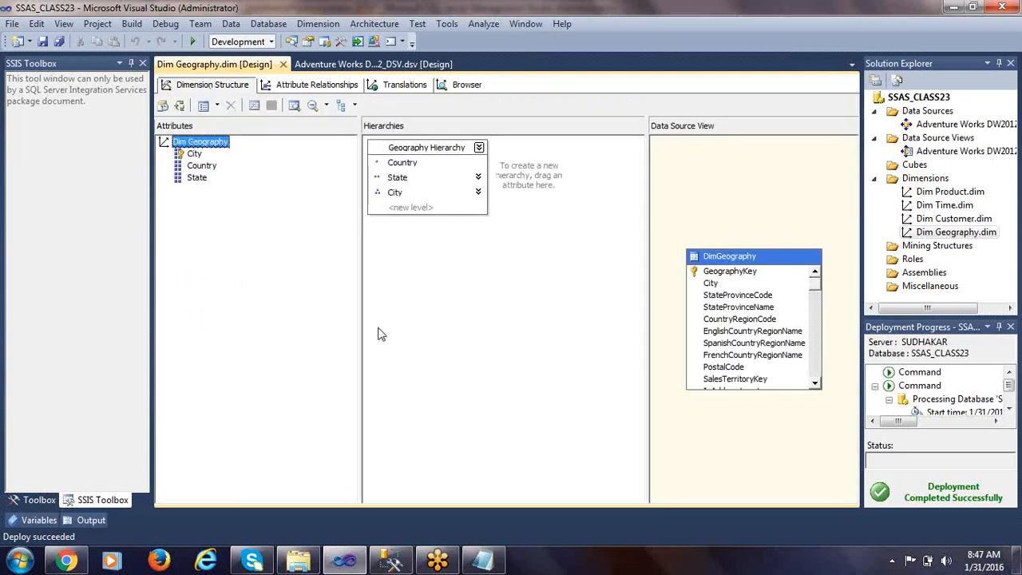
left_click(336, 335)
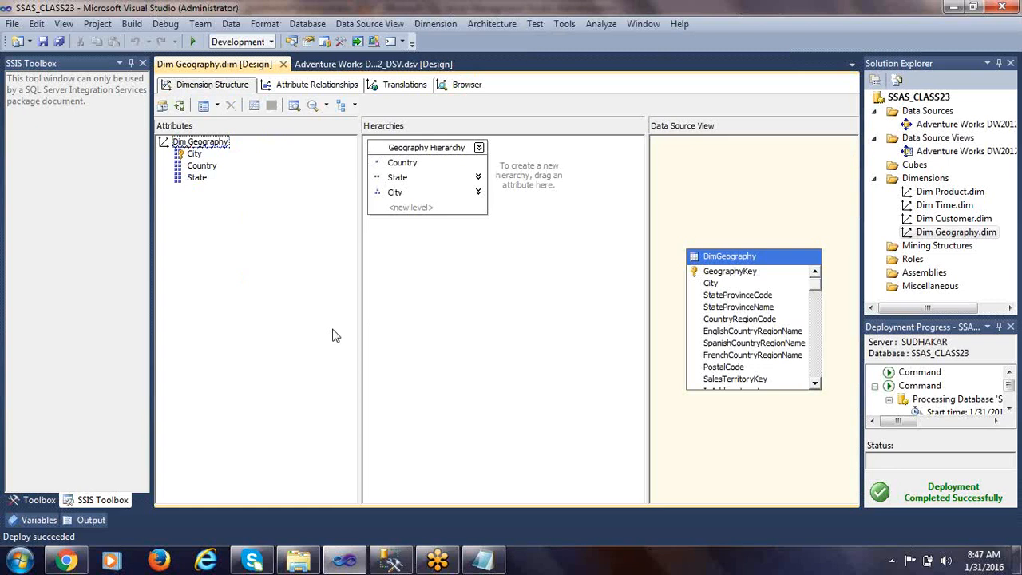
left_click(283, 66)
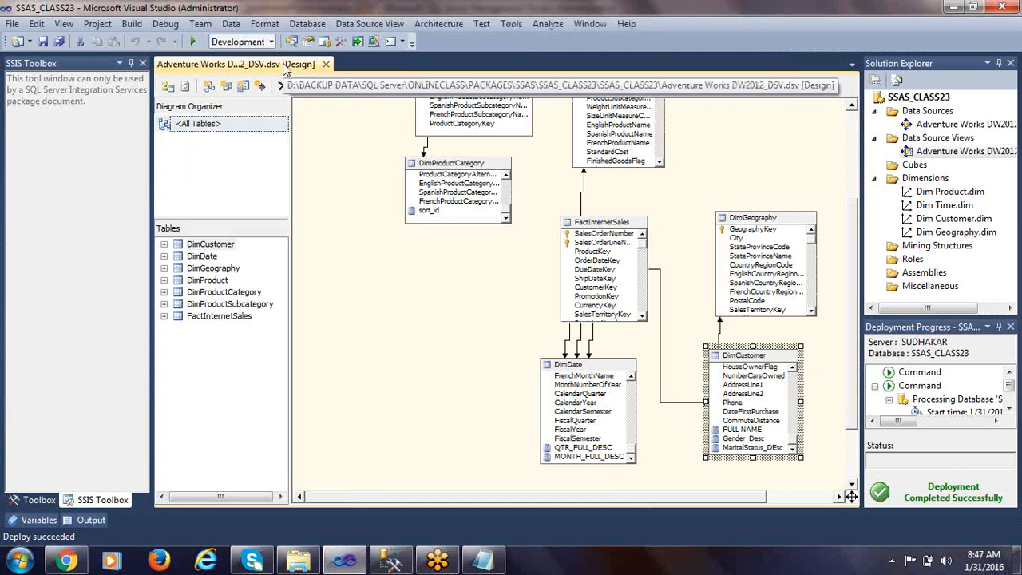
Start a new cube from existing tables in Adventure Works DW2012_DSV, using FactInternetSales as the measure group table.
left_click(936, 191)
left_click(946, 206)
left_click(951, 232)
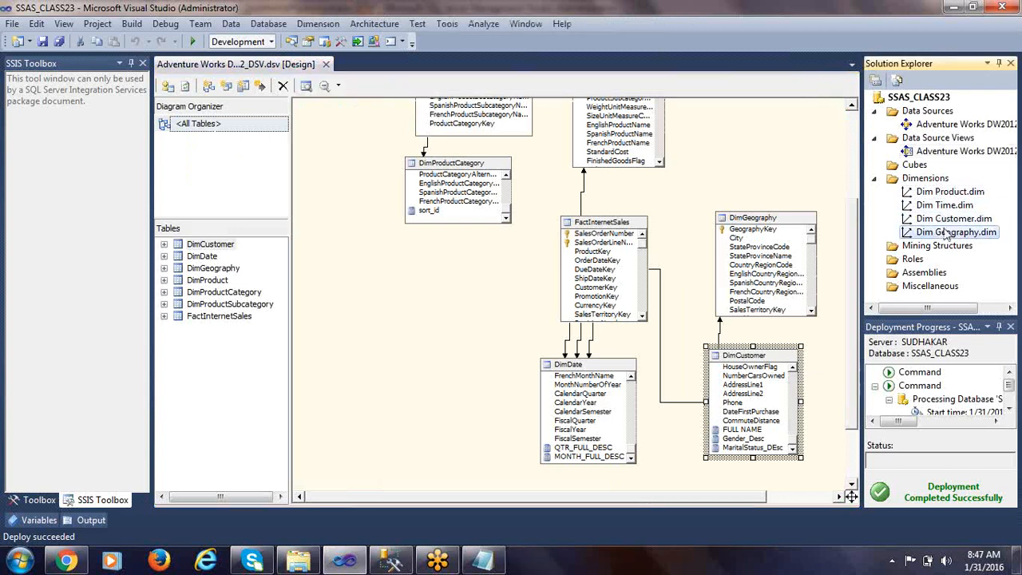
right_click(918, 165)
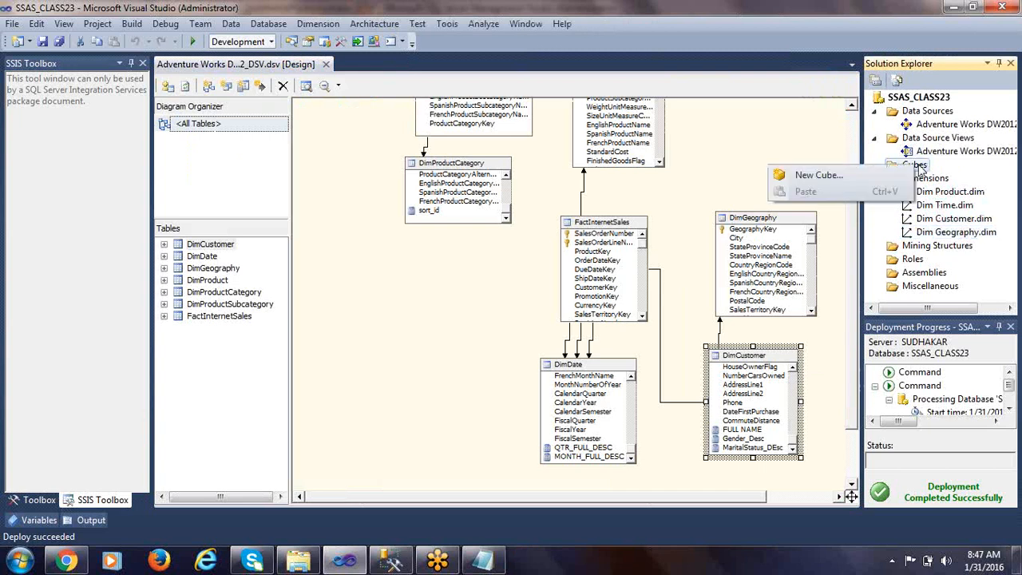
left_click(829, 176)
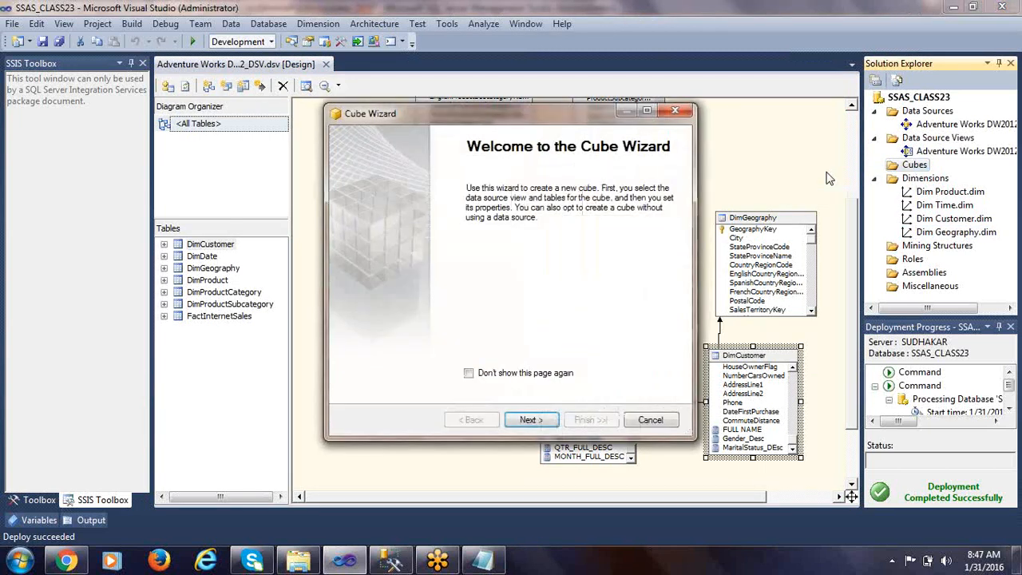
left_click(530, 420)
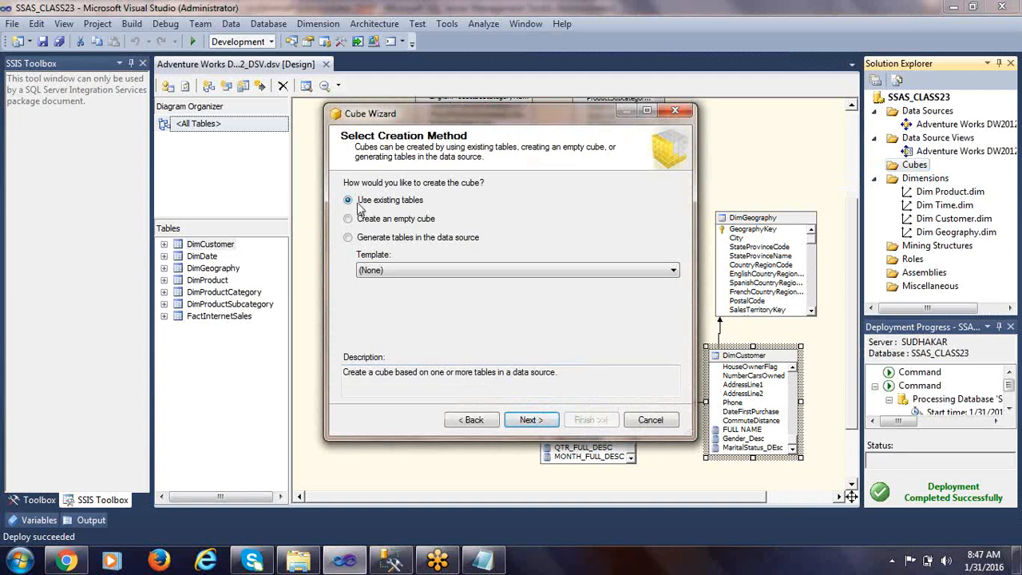
left_click(531, 420)
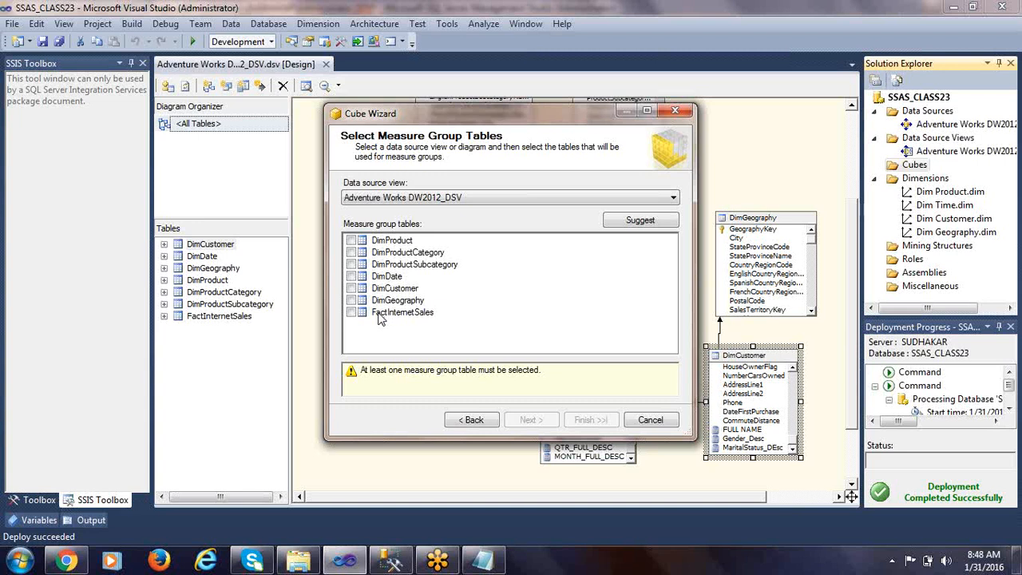
left_click(351, 313)
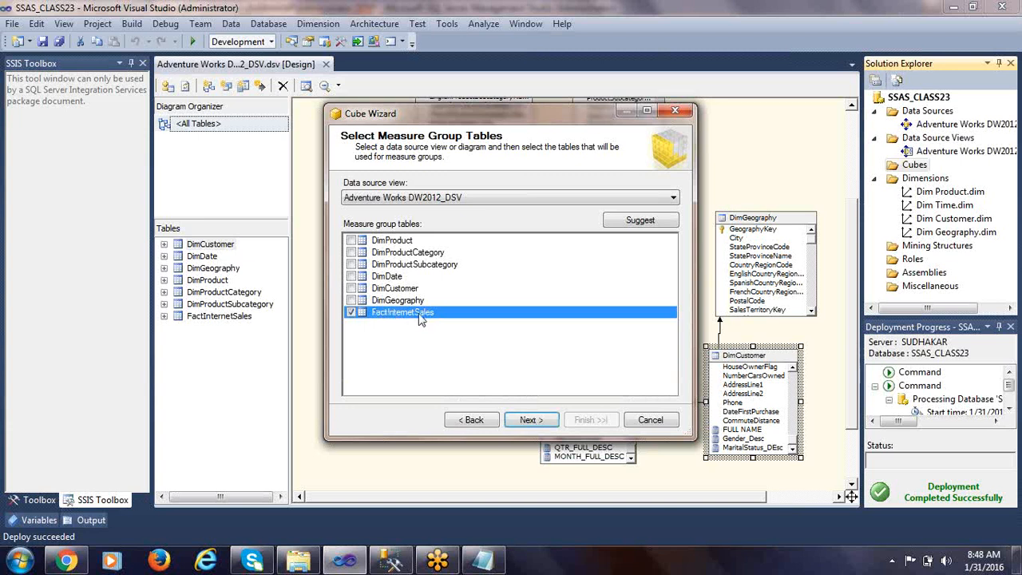
left_click(529, 422)
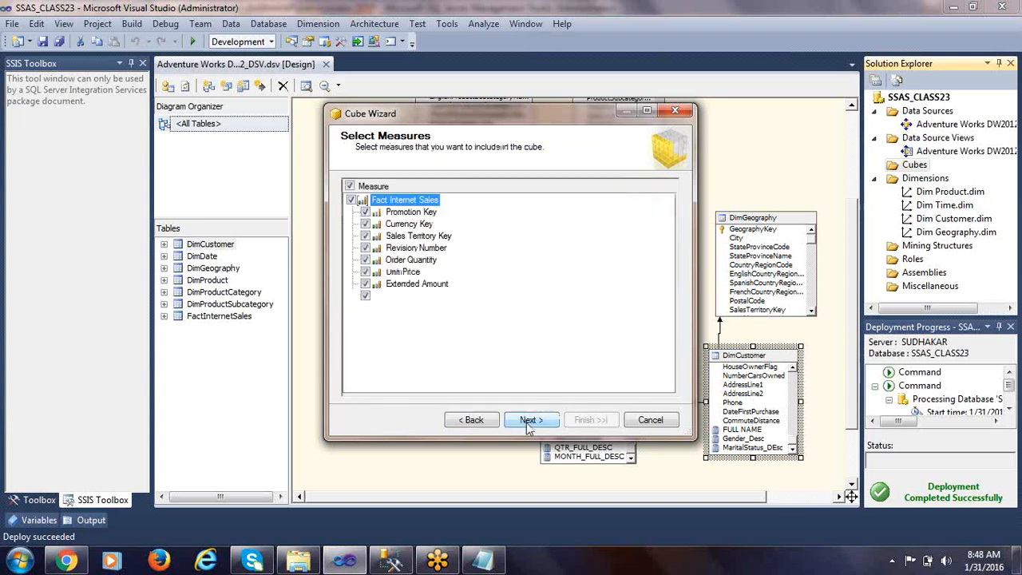
Include only the Order Quantity and Sales Amount measures from Fact Internet Sales in the cube.
left_click(647, 110)
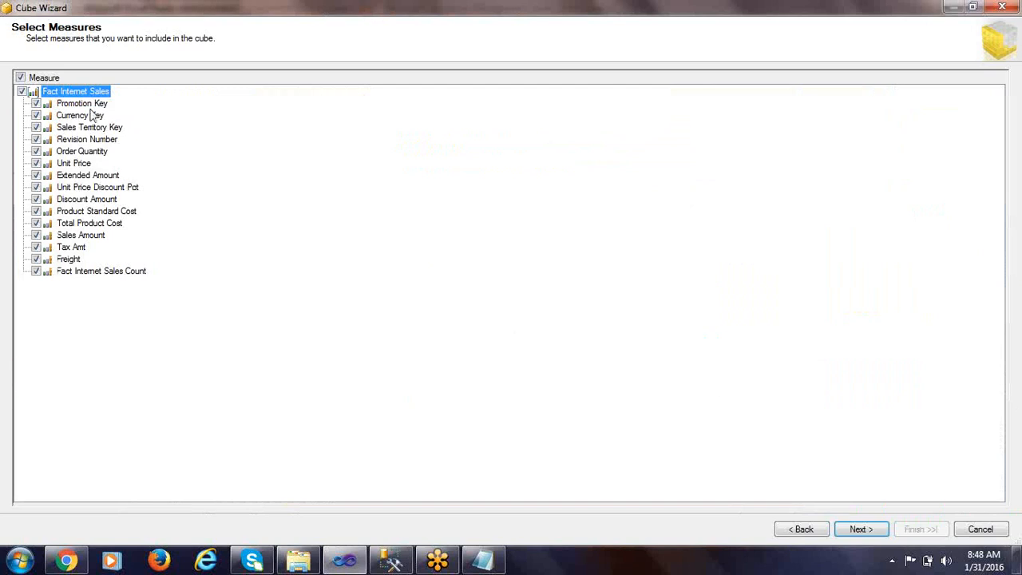
left_click(20, 78)
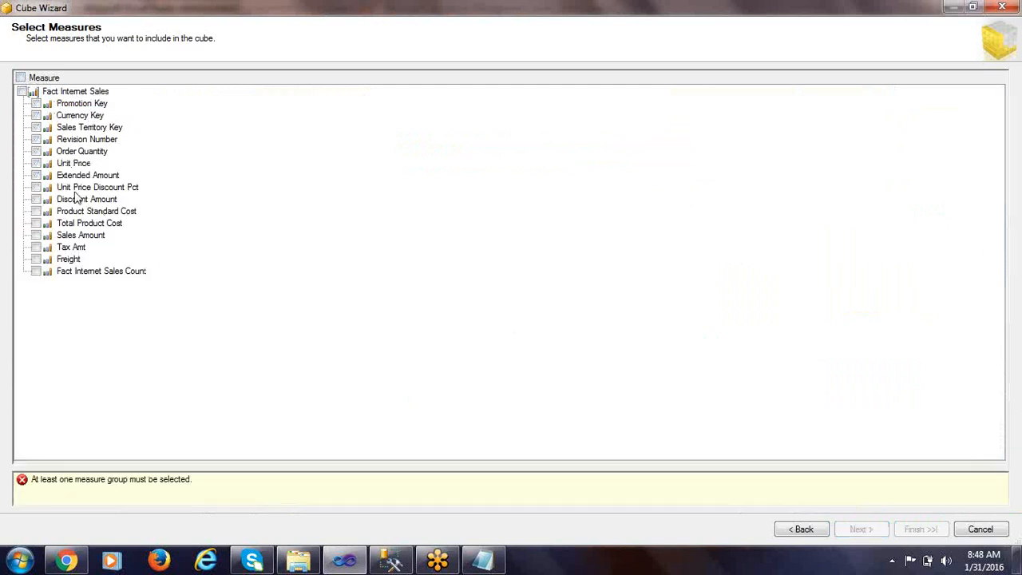
left_click(36, 152)
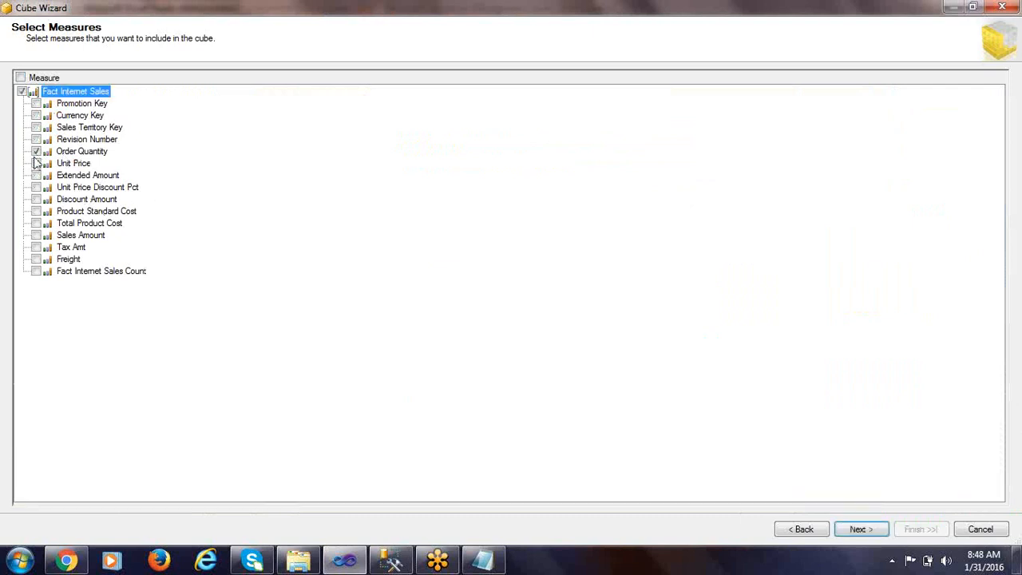
left_click(36, 235)
left_click(869, 530)
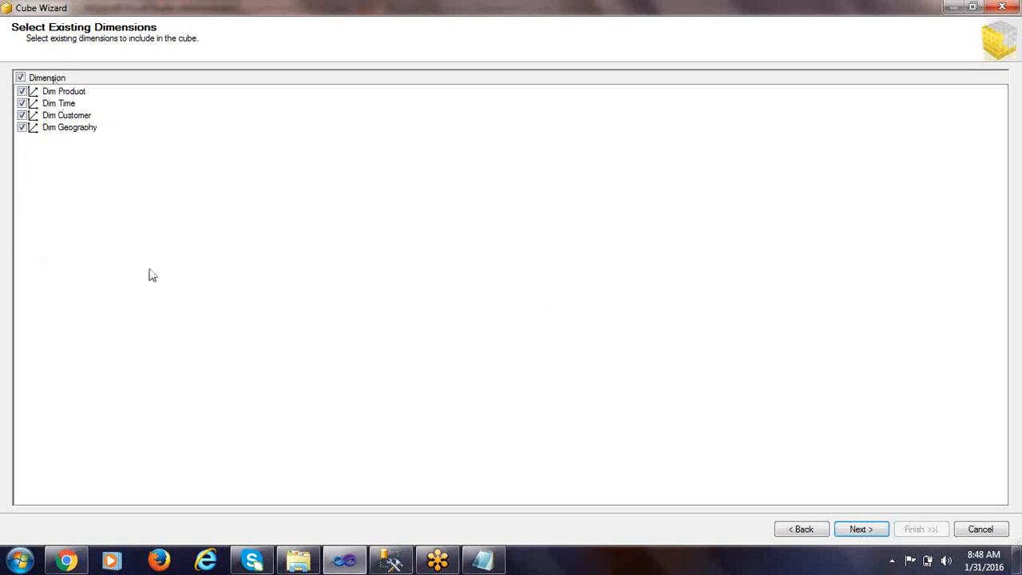
Include all four existing dimensions in the cube and exclude the proposed new Fact Internet Sales dimension.
left_click(872, 534)
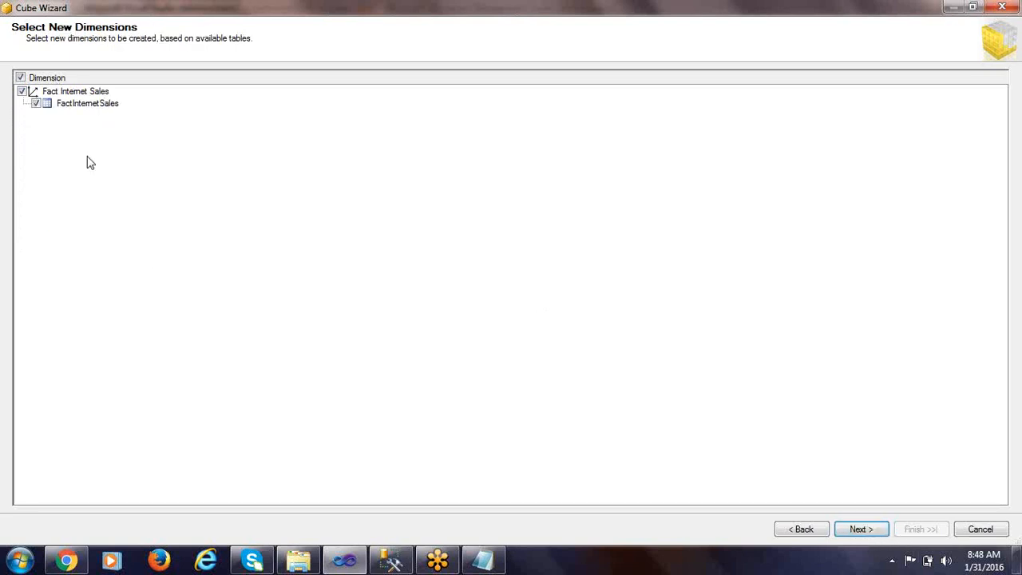
left_click(20, 78)
left_click(859, 532)
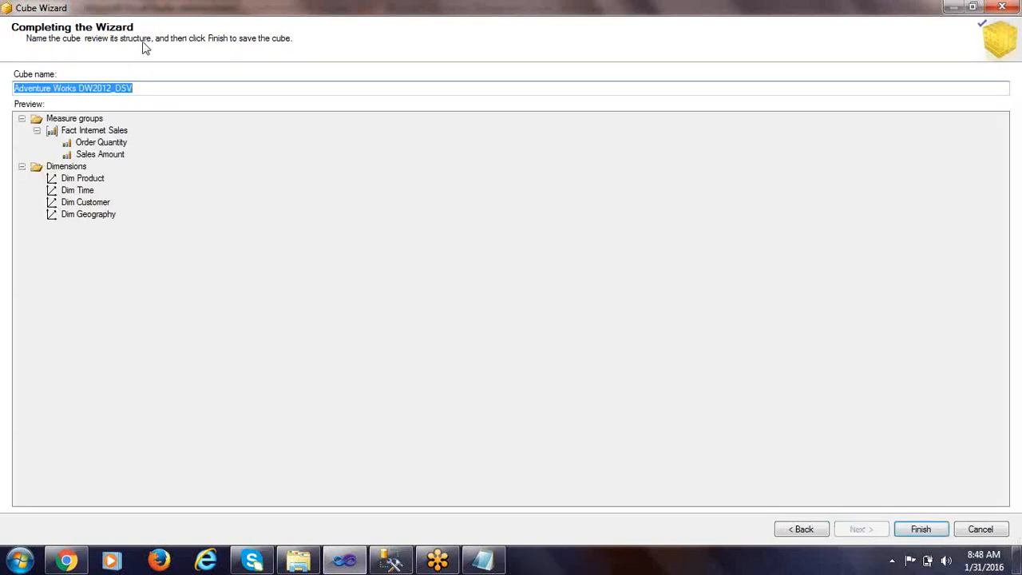
Name the cube SALES_CUBE_SSAS_CLASS23, review its measures and dimensions, and finish creating it.
left_click(153, 91)
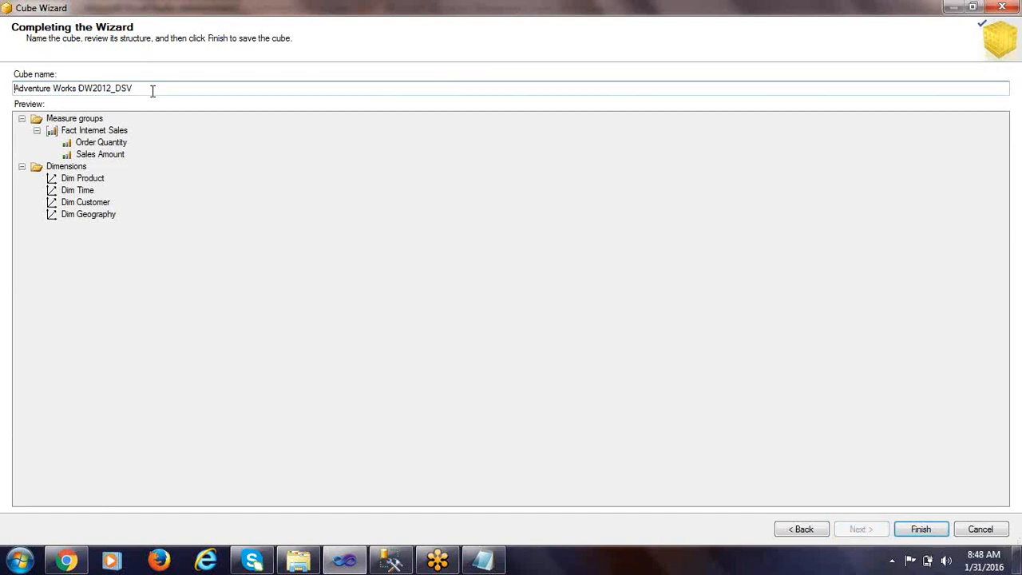
key("ctrl+shift+Right")
key("ctrl+shift+Right")
key("ctrl+shift+Right")
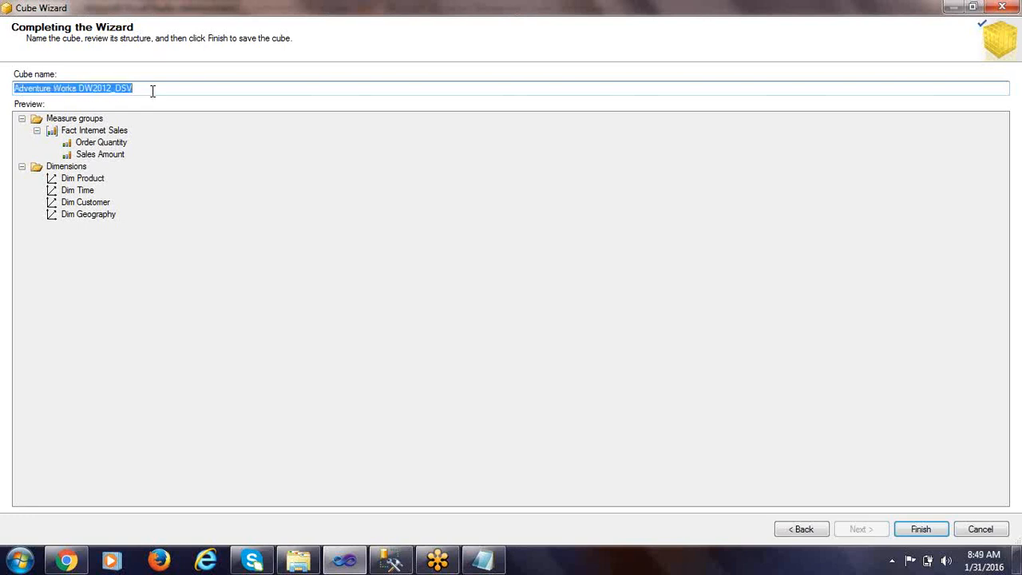
type("SALES_CUBE_SSAS_CLASS23")
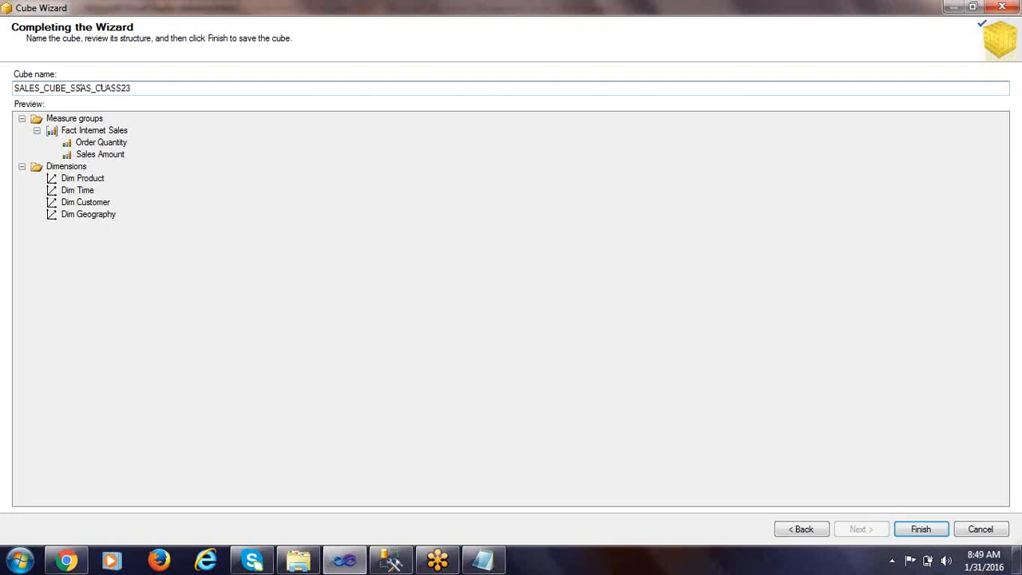
left_click(83, 178)
left_click(94, 130)
left_click(92, 144)
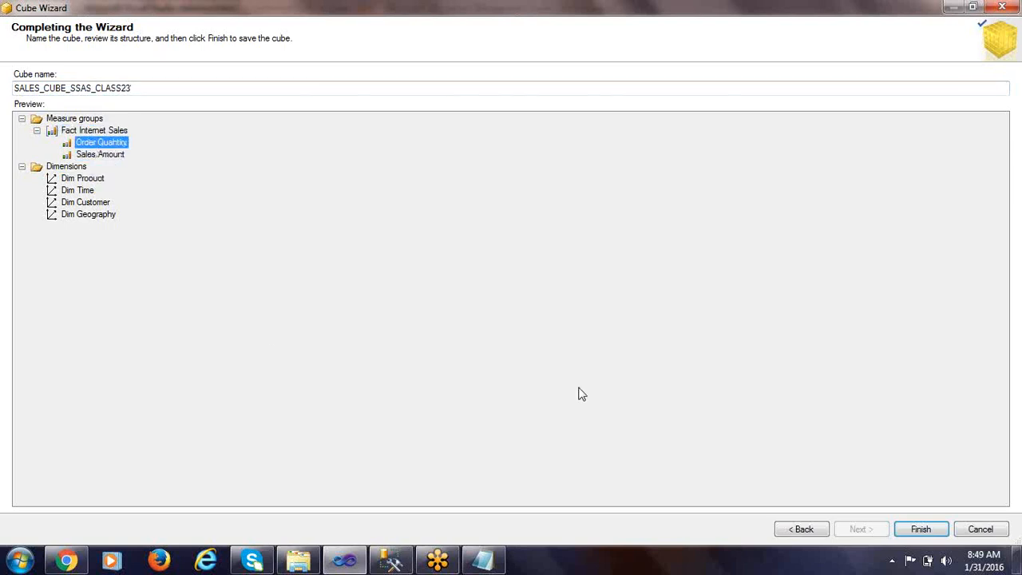
left_click(137, 91)
left_click(919, 531)
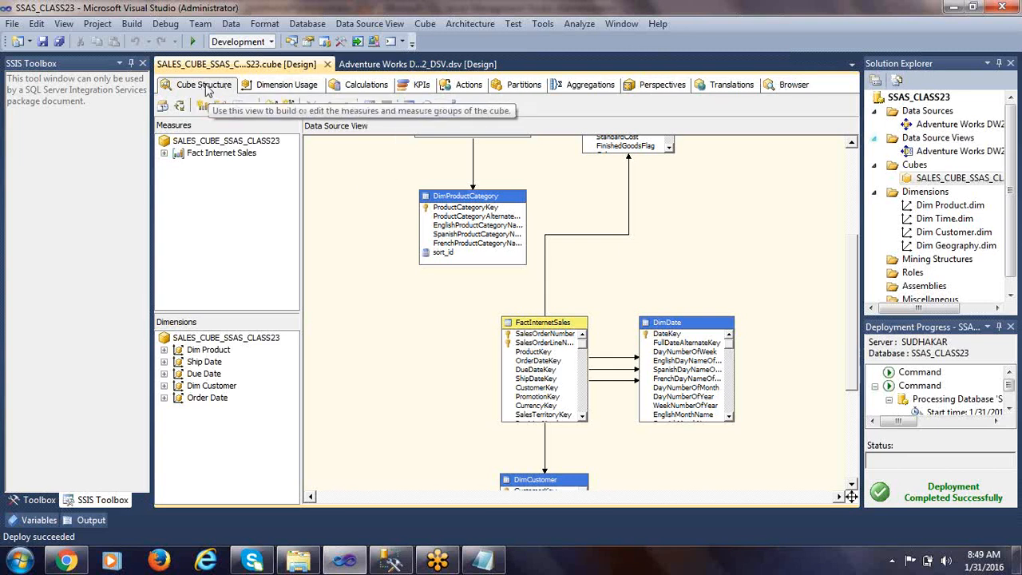
Look through the cube's design views from Dimension Usage to Browser and return to the cube structure.
left_click(287, 85)
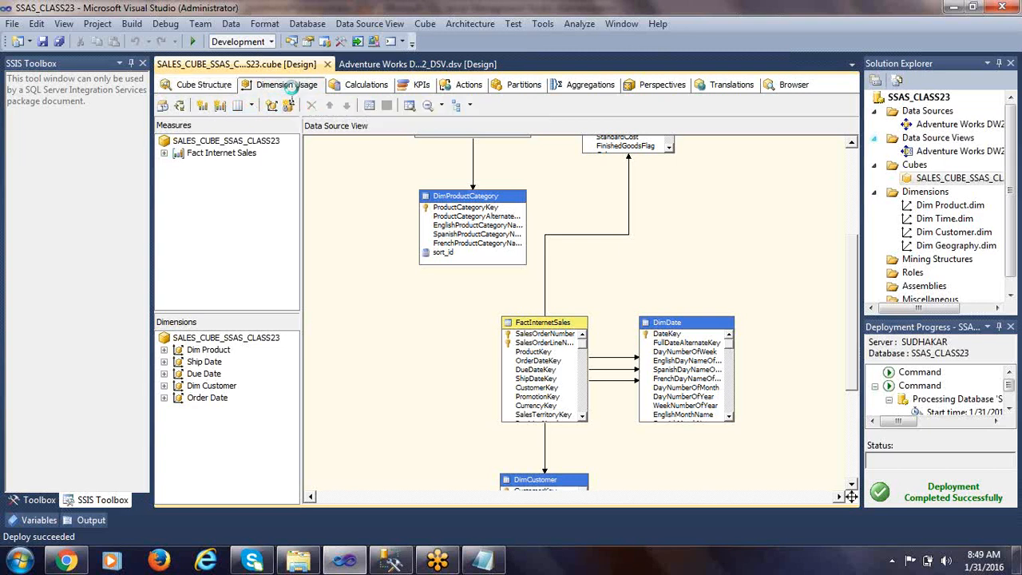
left_click(367, 86)
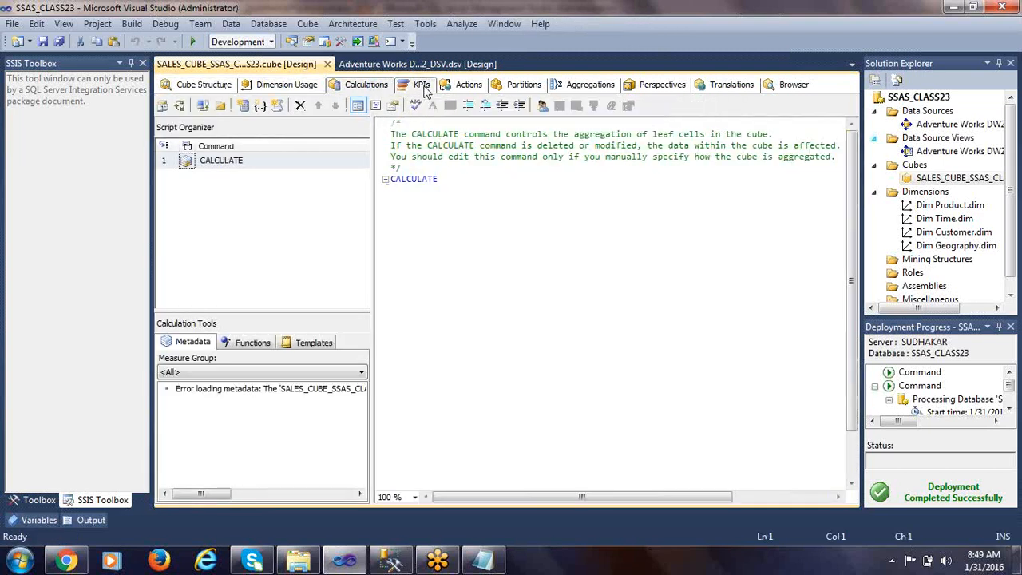
left_click(422, 86)
left_click(469, 86)
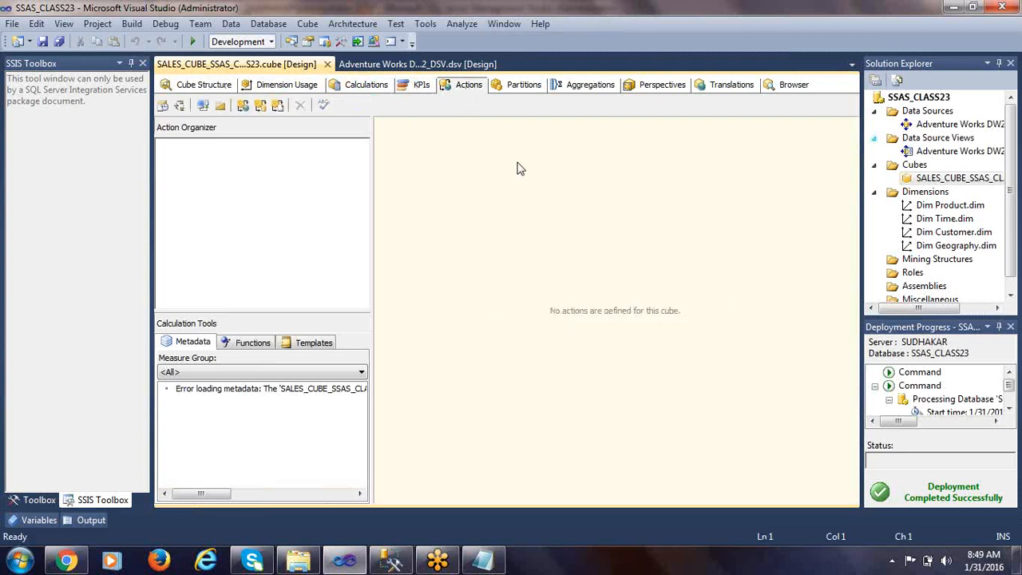
left_click(523, 85)
left_click(586, 85)
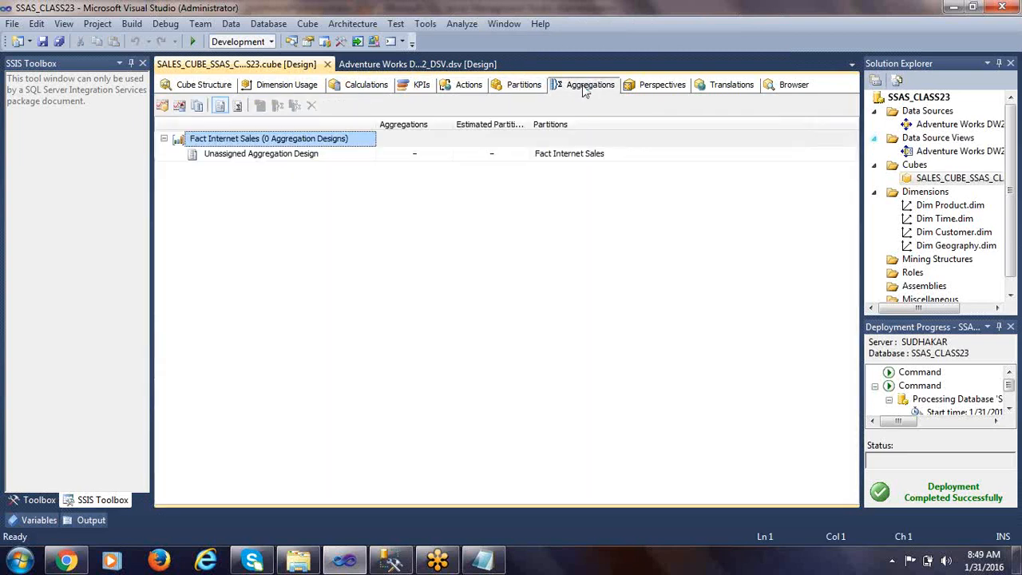
left_click(661, 88)
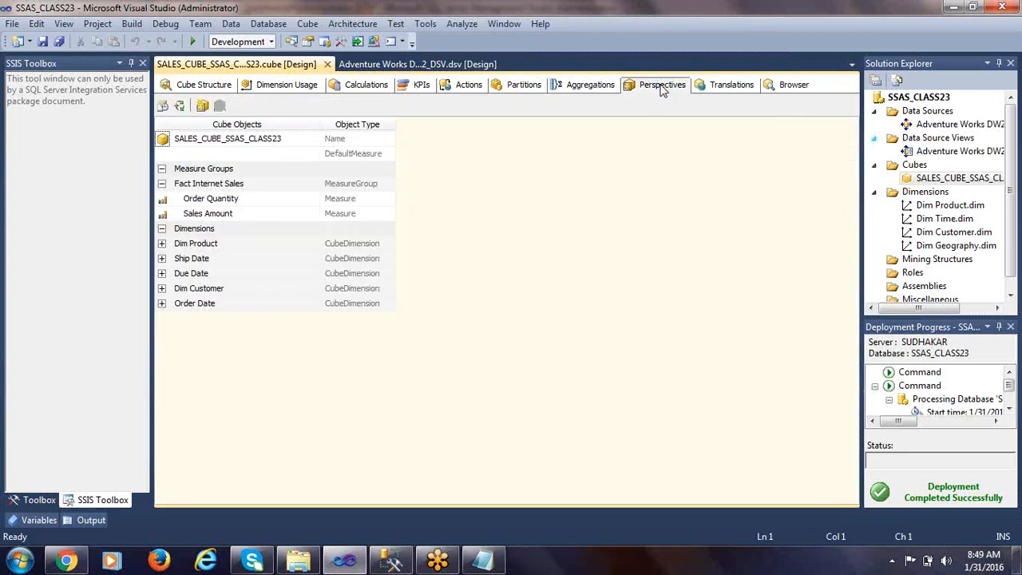
left_click(726, 86)
left_click(795, 85)
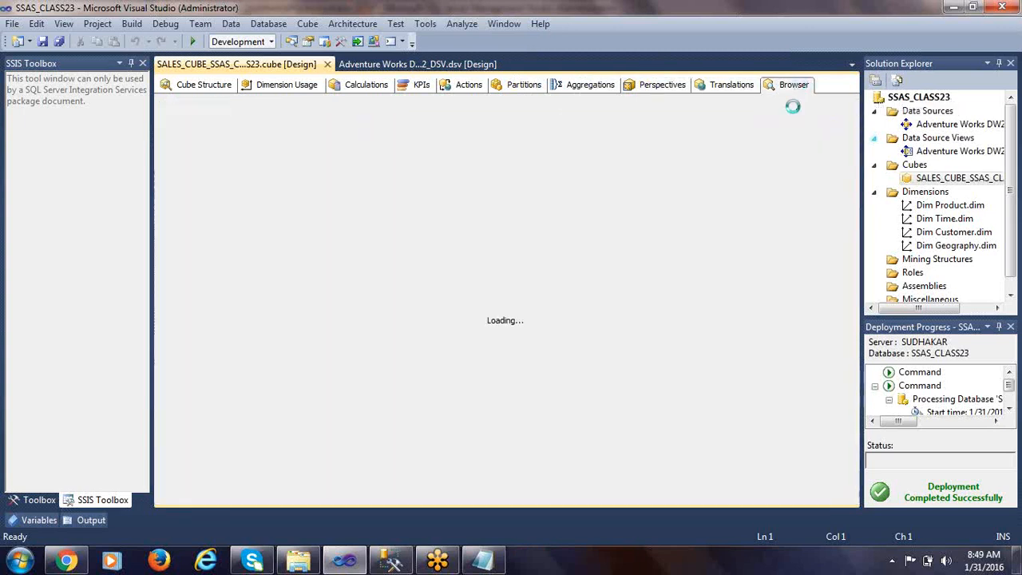
left_click(201, 86)
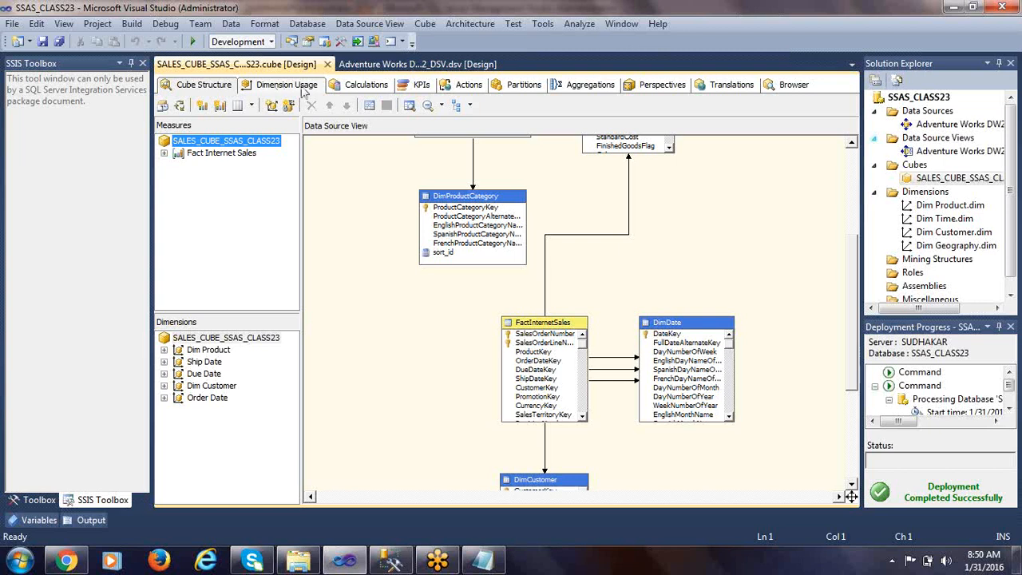
Examine the cube's dimensions, comparing Ship Date, Due Date and Order Date with Dim Product and Dim Customer.
left_click(350, 194)
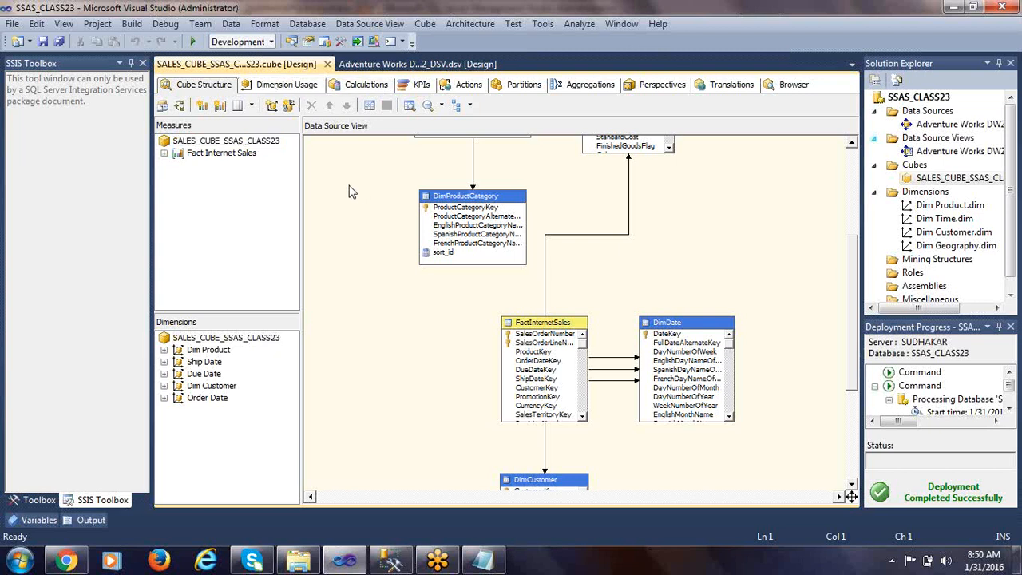
left_click(202, 351)
left_click(216, 361)
left_click(213, 374)
left_click(211, 386)
left_click(207, 401)
left_click(198, 364)
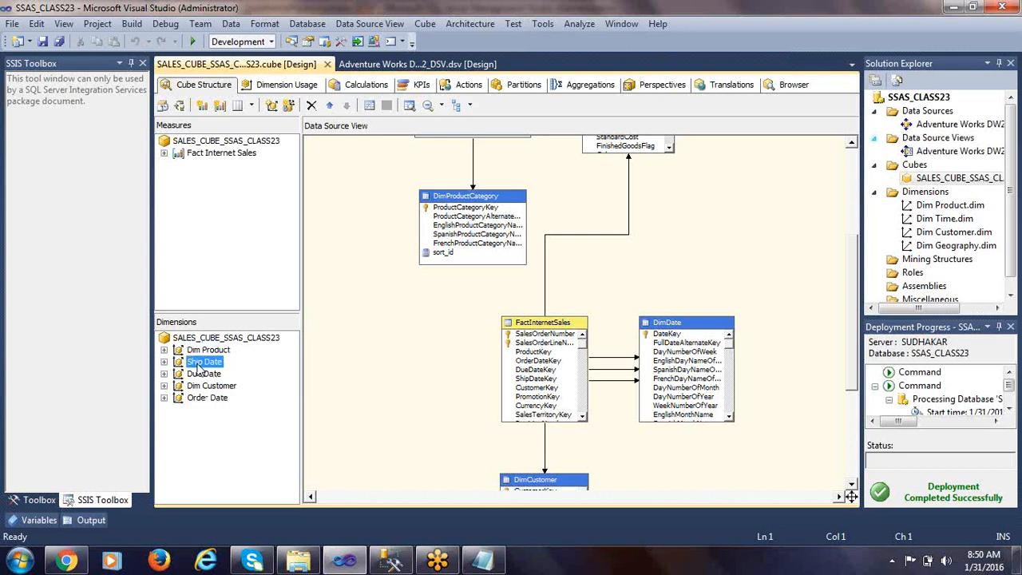
left_click(209, 374)
left_click(212, 399)
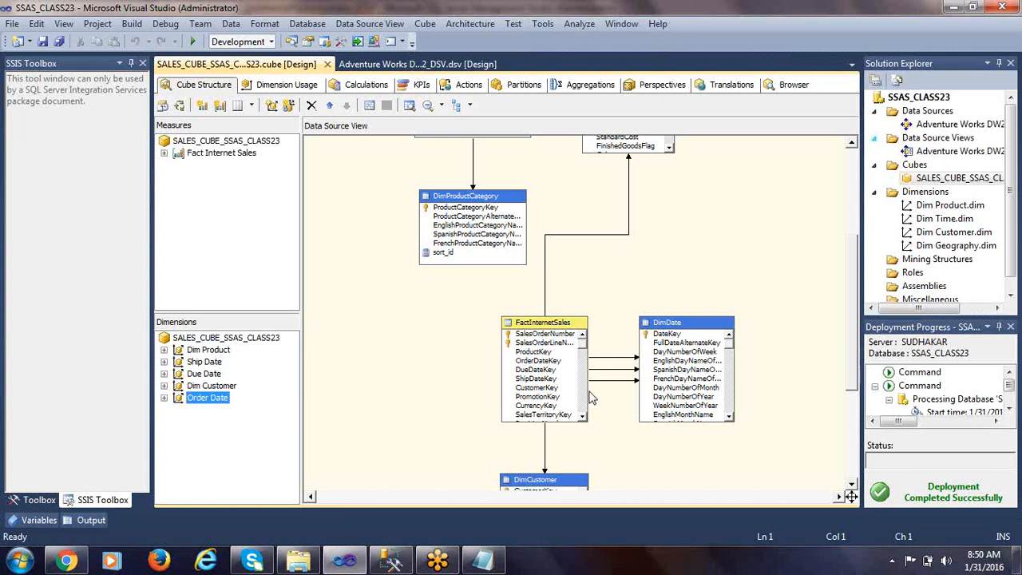
Examine each of the relationships linking FactInternetSales to DimDate in the cube's data source view.
left_click(559, 325)
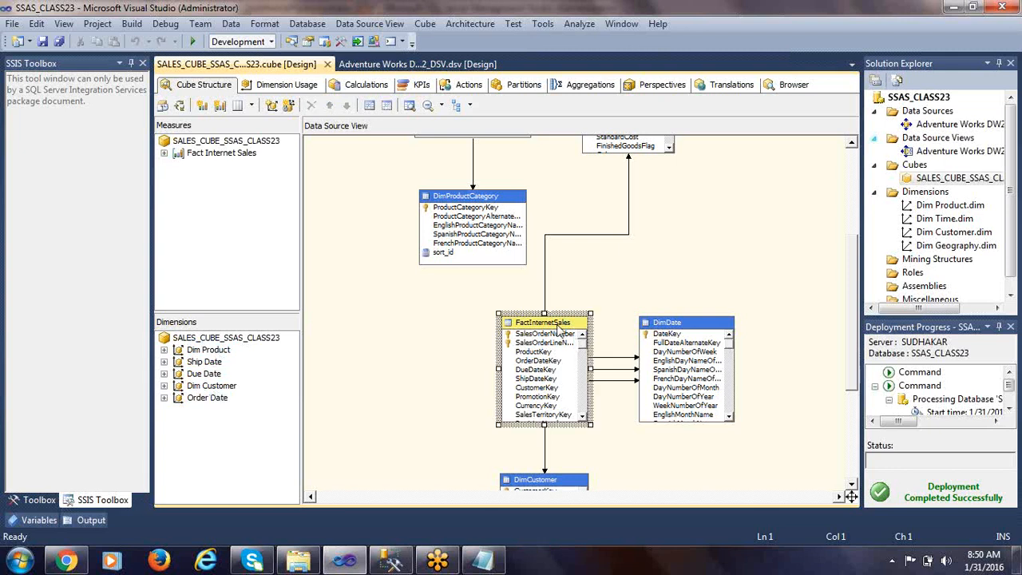
left_click(670, 329)
left_click(623, 358)
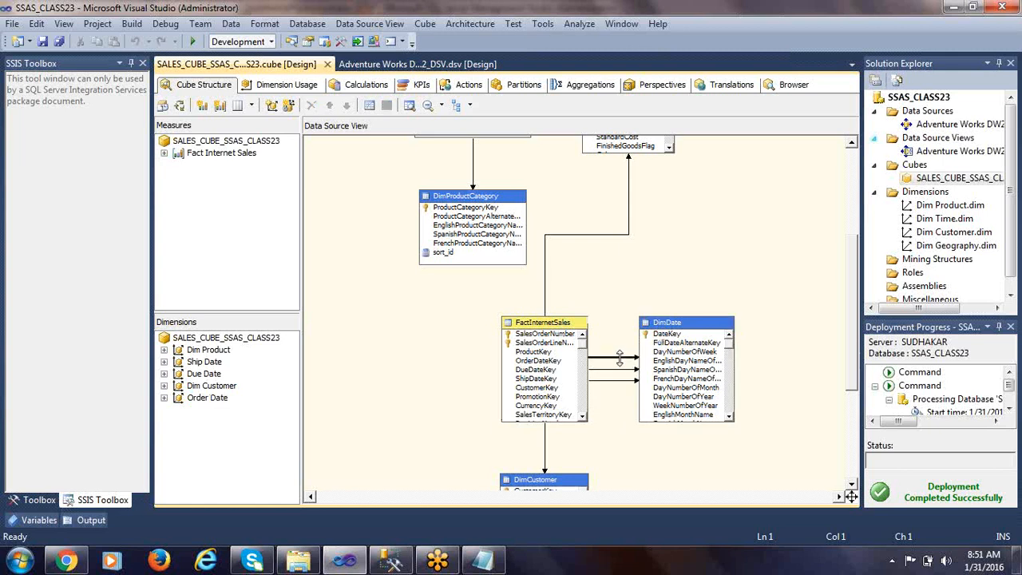
left_click(620, 369)
left_click(620, 379)
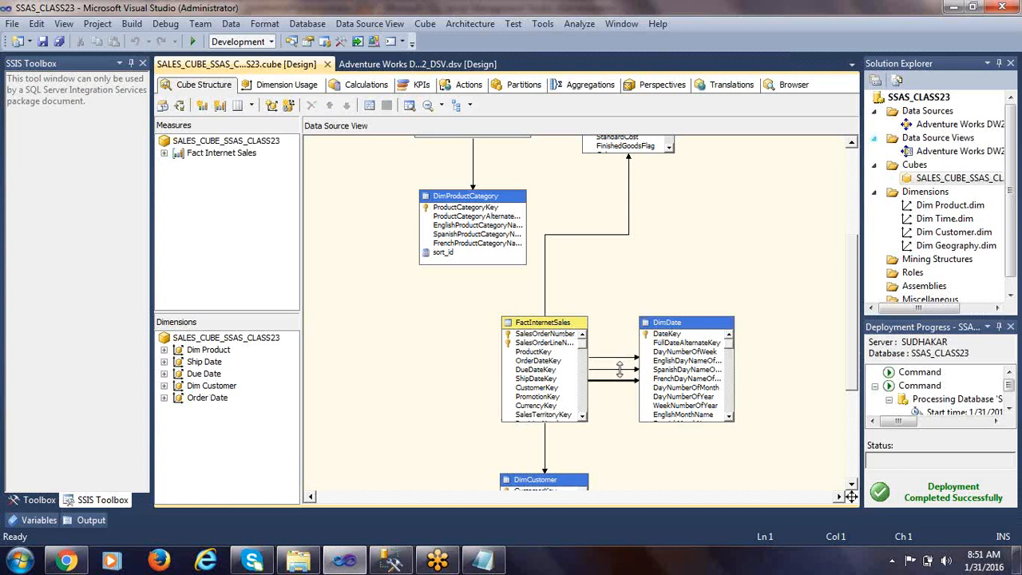
Delete the Ship Date dimension from the cube.
left_click(217, 363)
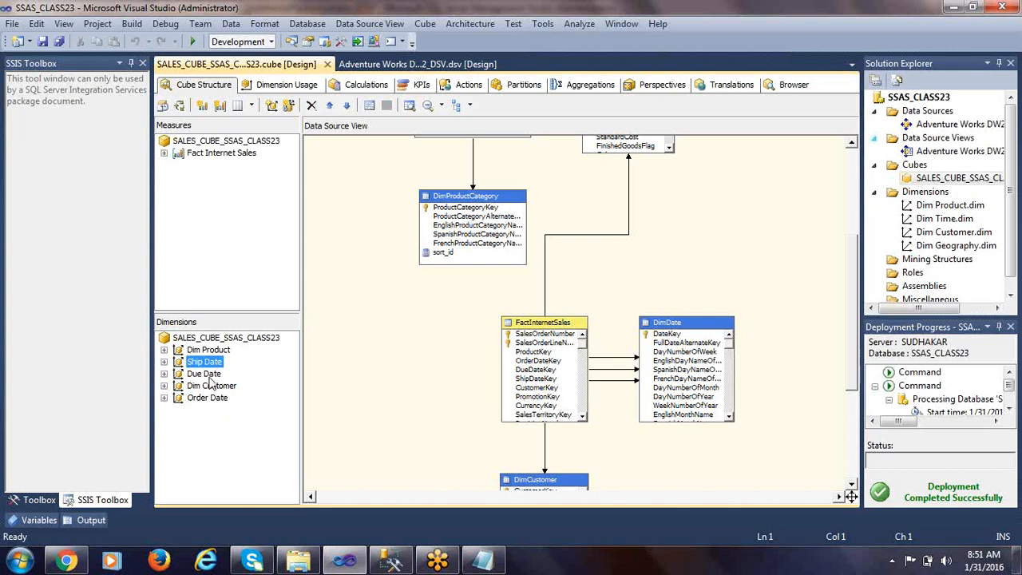
left_click(213, 375)
left_click(209, 362)
right_click(215, 362)
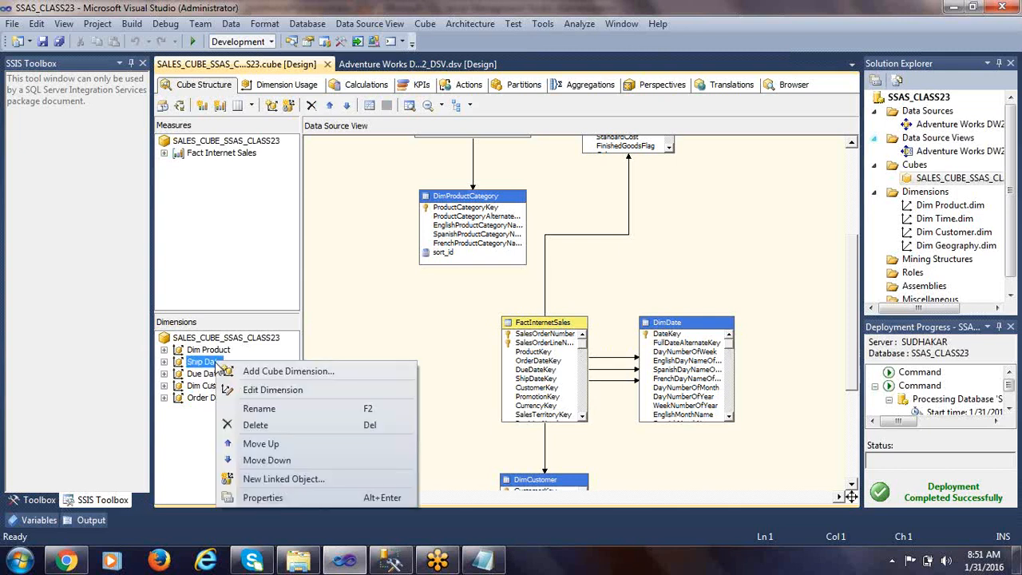
left_click(261, 428)
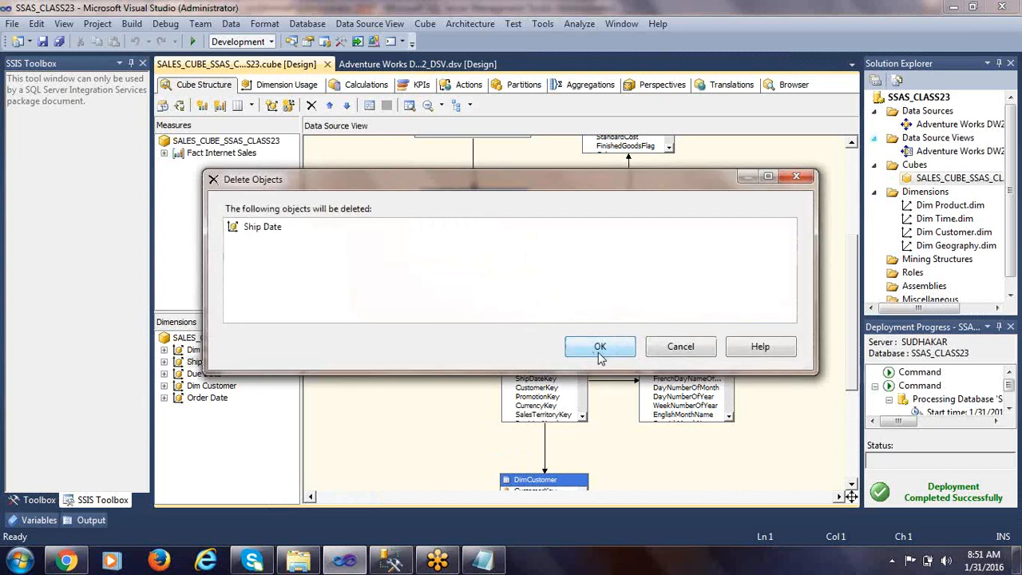
left_click(599, 345)
Delete the Due Date dimension from the cube.
right_click(206, 364)
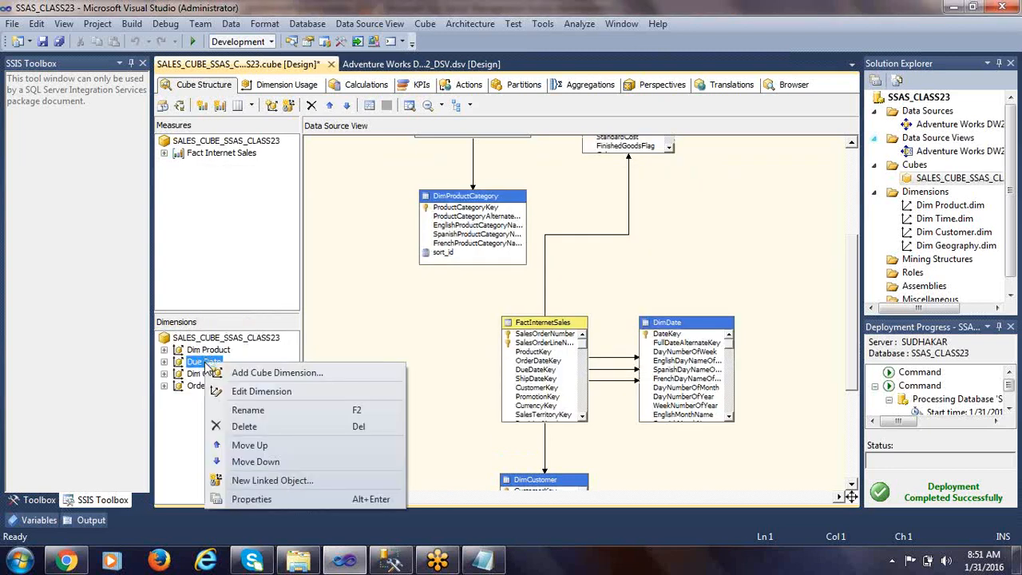
left_click(252, 427)
left_click(597, 342)
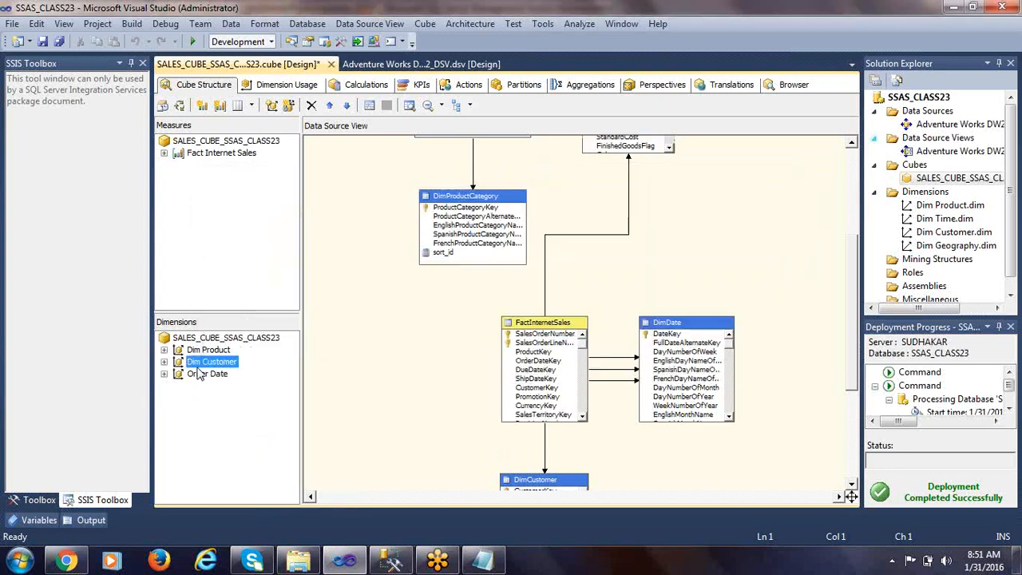
Rename the Order Date cube dimension as Dim Time.
left_click(210, 375)
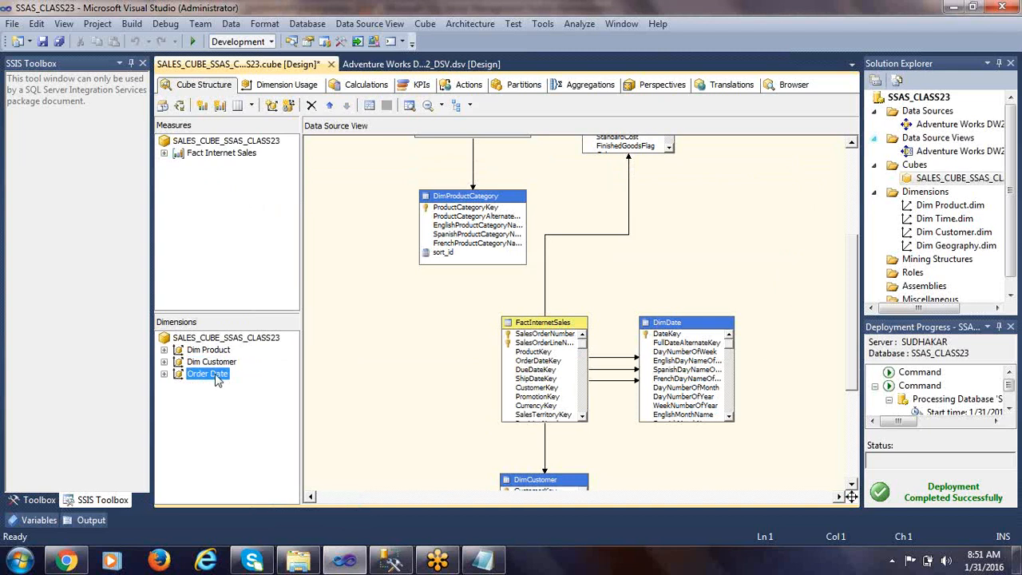
left_click(217, 375)
left_click(216, 375)
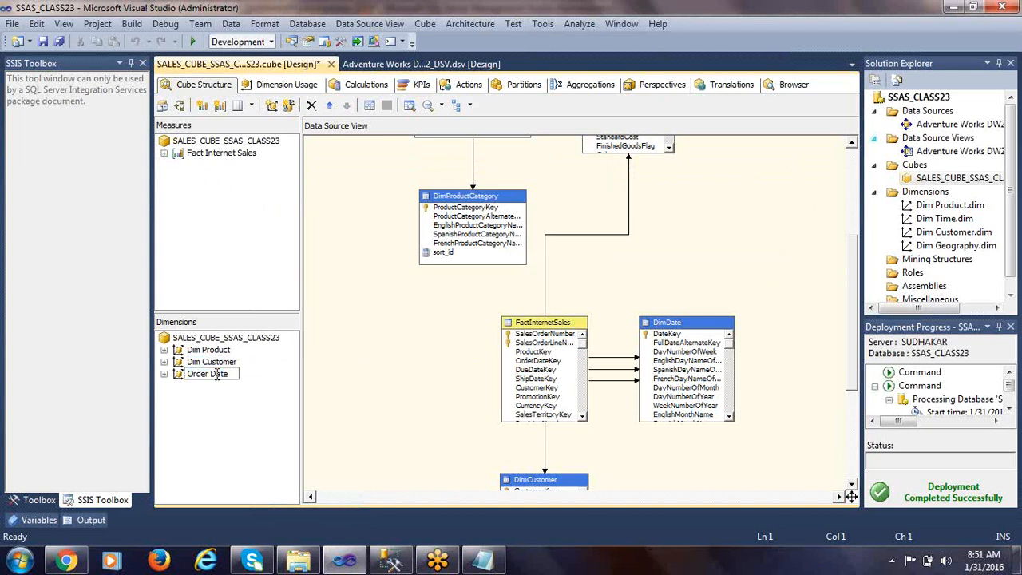
key("ctrl+a")
type("Dim Time")
key("Return")
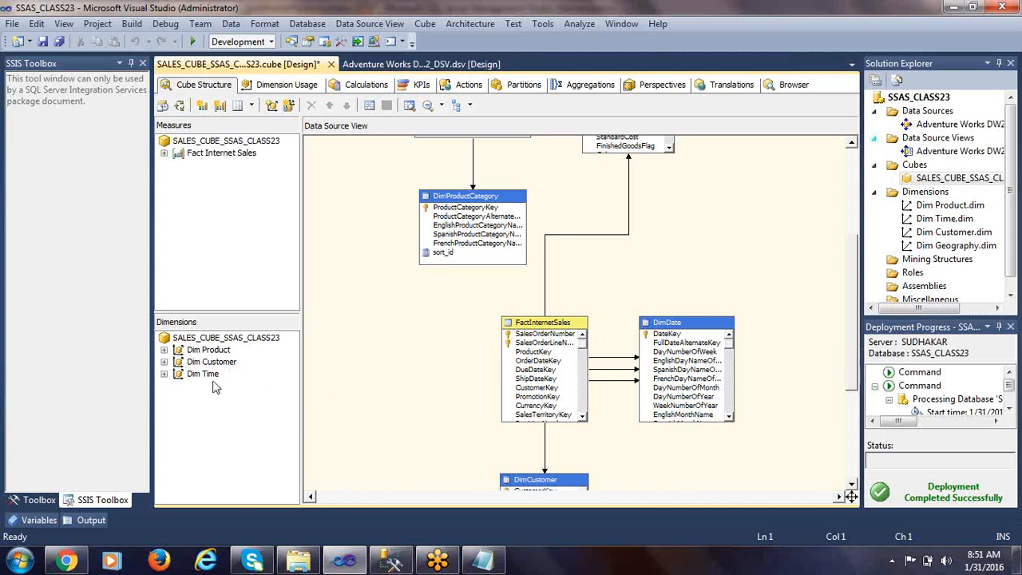
Add the existing Dim Geography dimension to the SALES_CUBE_SSAS_CLASS23 cube.
left_click(210, 351)
left_click(216, 363)
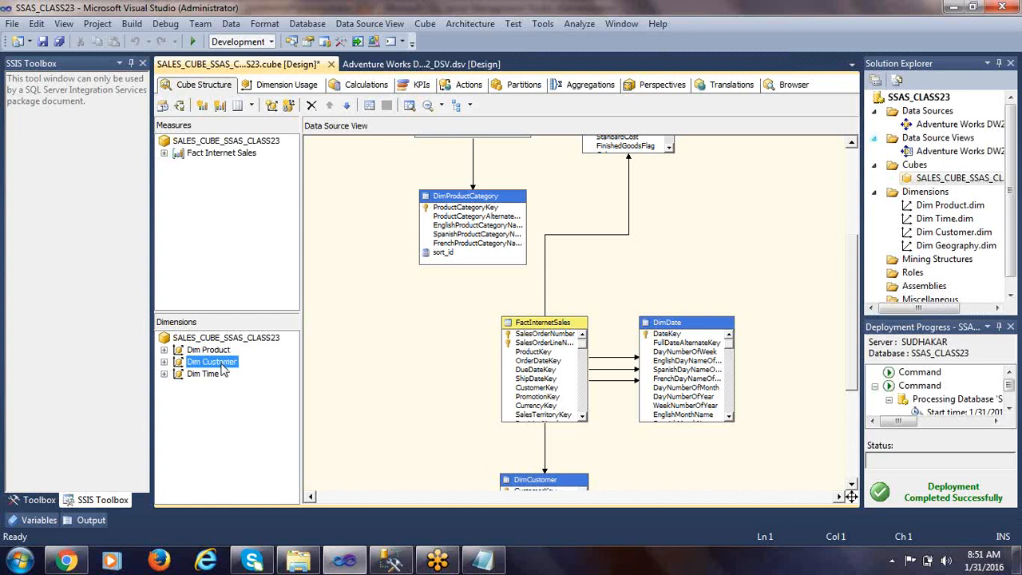
left_click(214, 374)
left_click(216, 408)
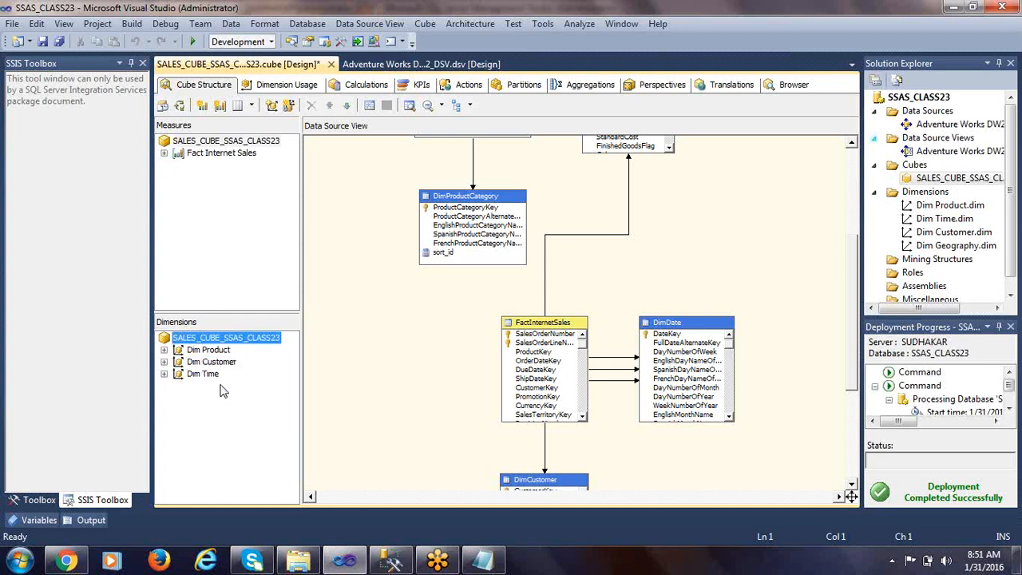
right_click(230, 343)
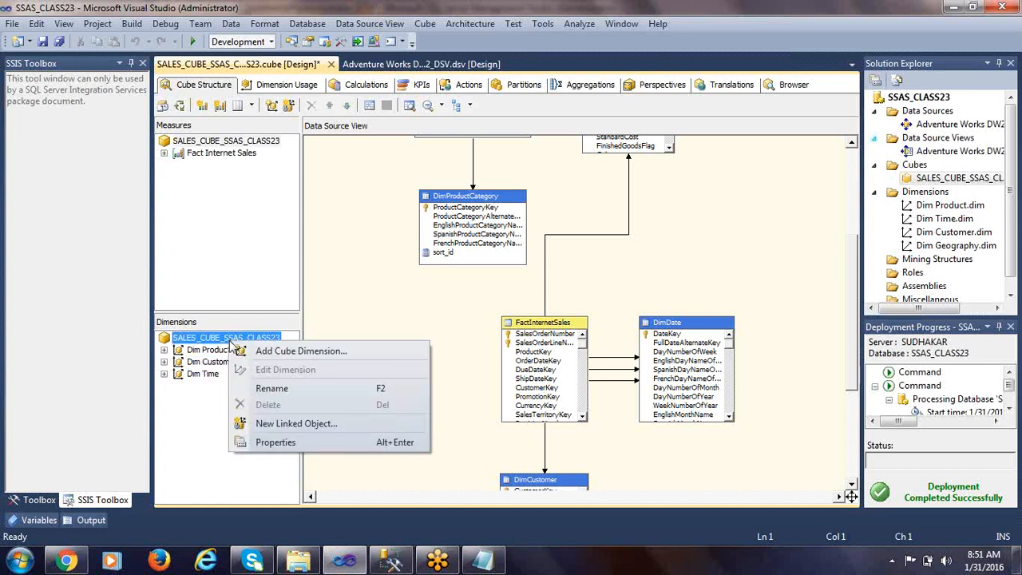
left_click(321, 346)
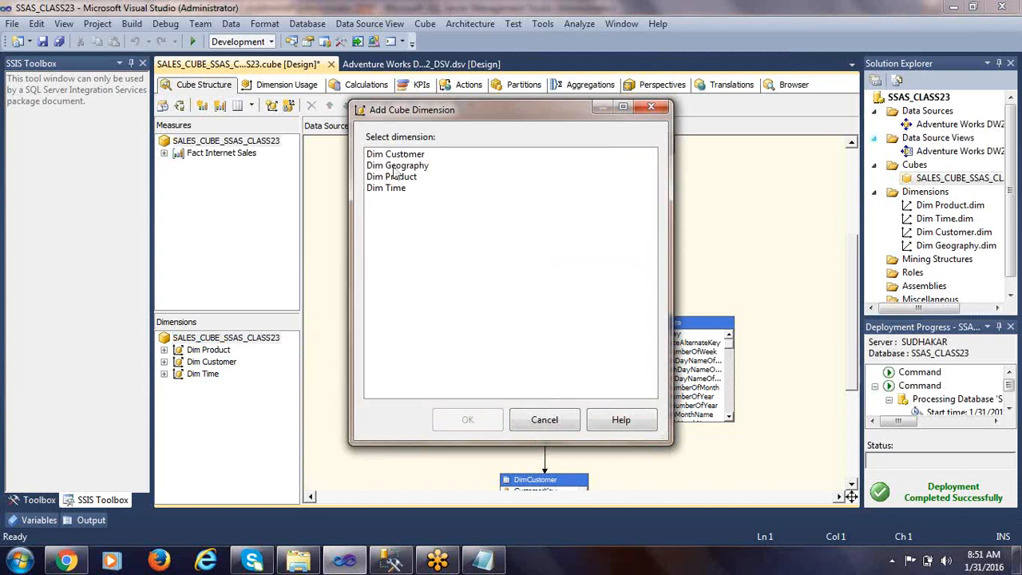
left_click(415, 165)
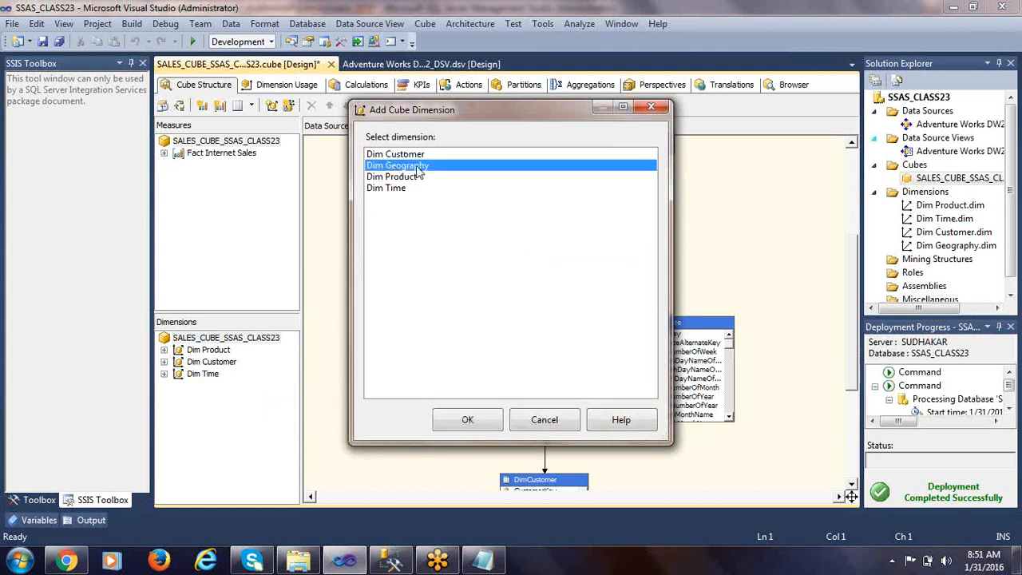
left_click(467, 421)
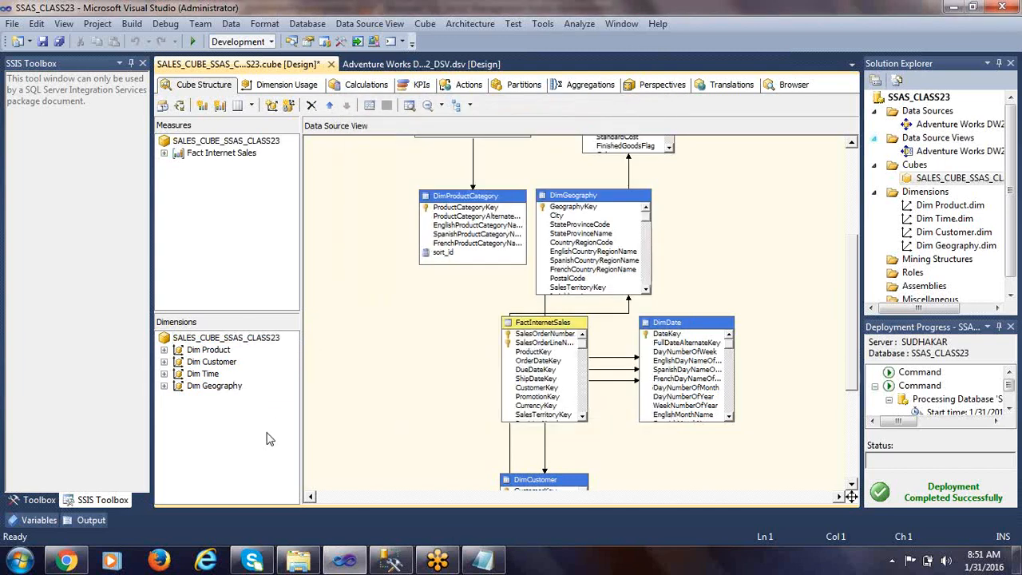
Review the Dim Customer and Dim Geography entries and the Order Quantity and Sales Amount measures under Fact Internet Sales.
left_click(216, 361)
left_click(216, 386)
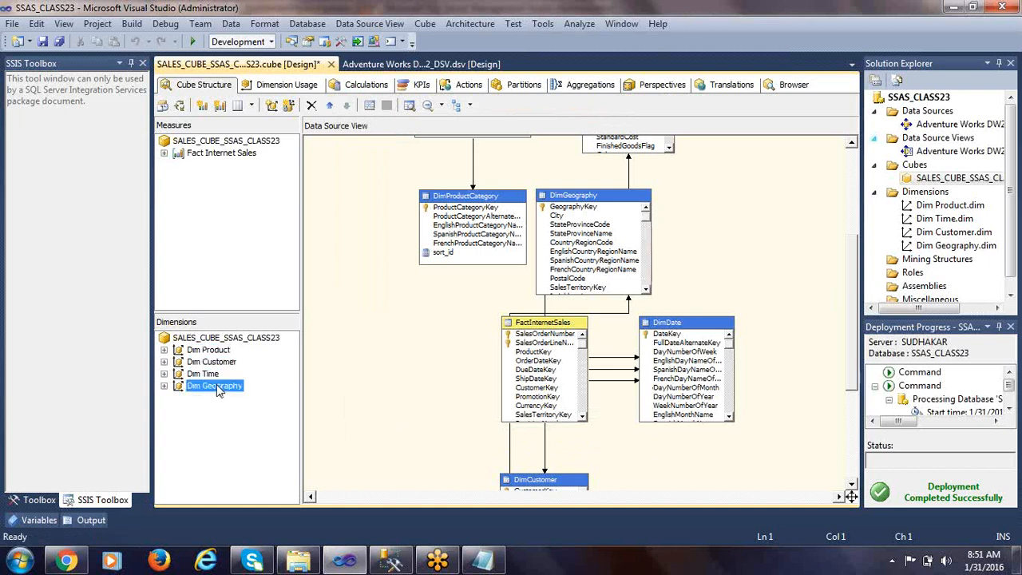
left_click(222, 154)
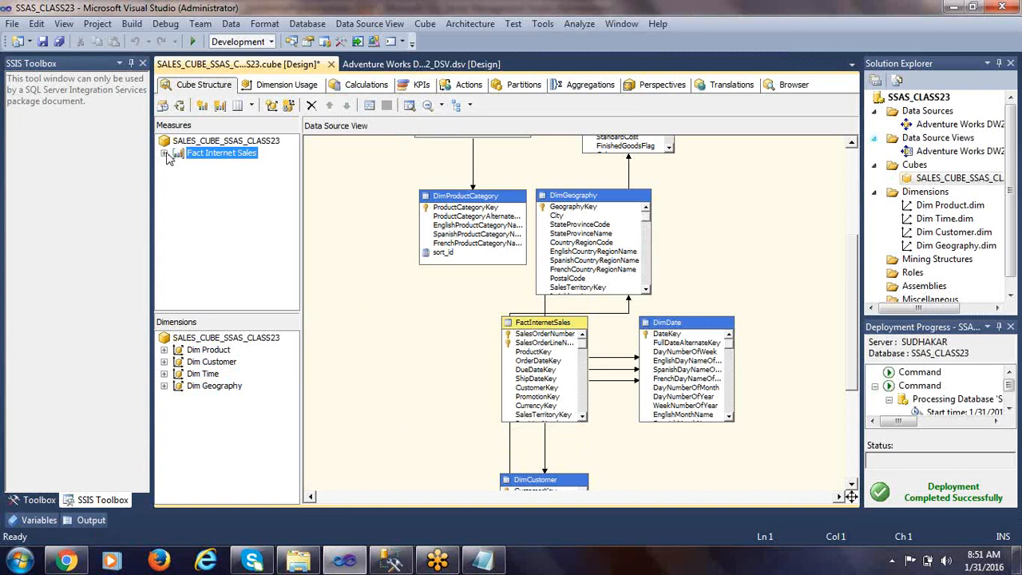
left_click(165, 152)
left_click(228, 165)
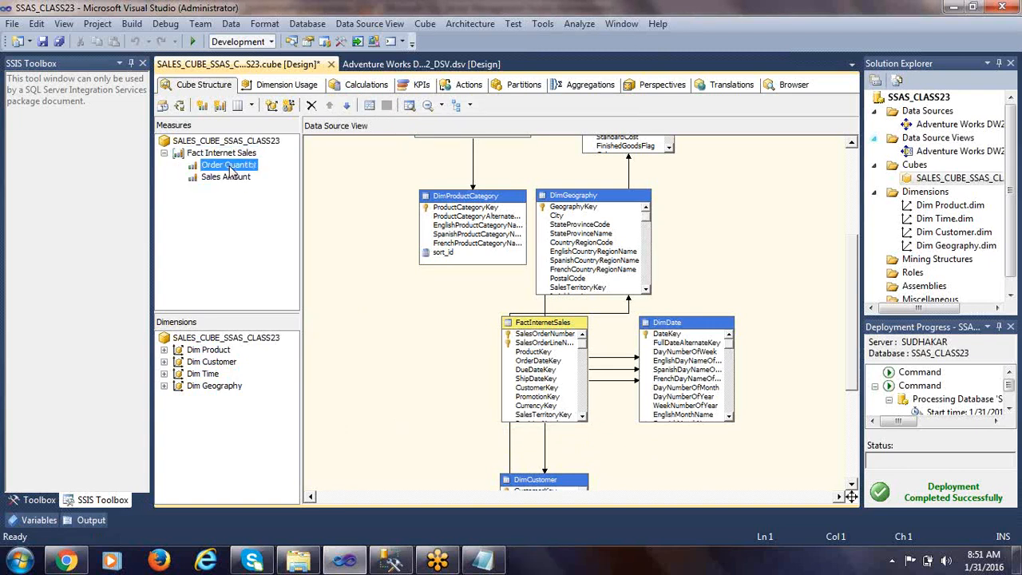
left_click(230, 177)
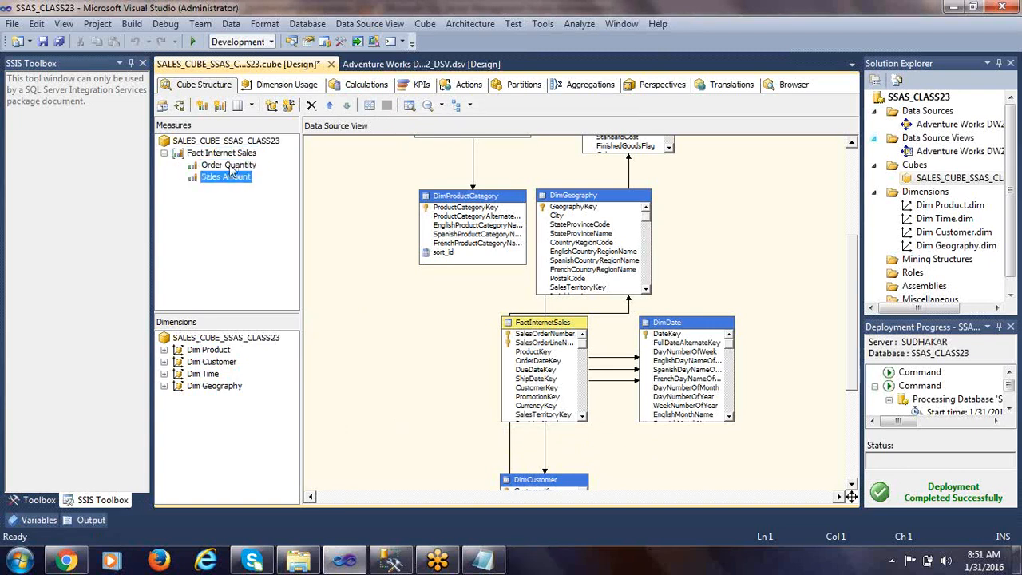
Expand Dim Product in the cube's dimensions and examine its Product Hierarchy and its attributes.
left_click(207, 351)
left_click(164, 351)
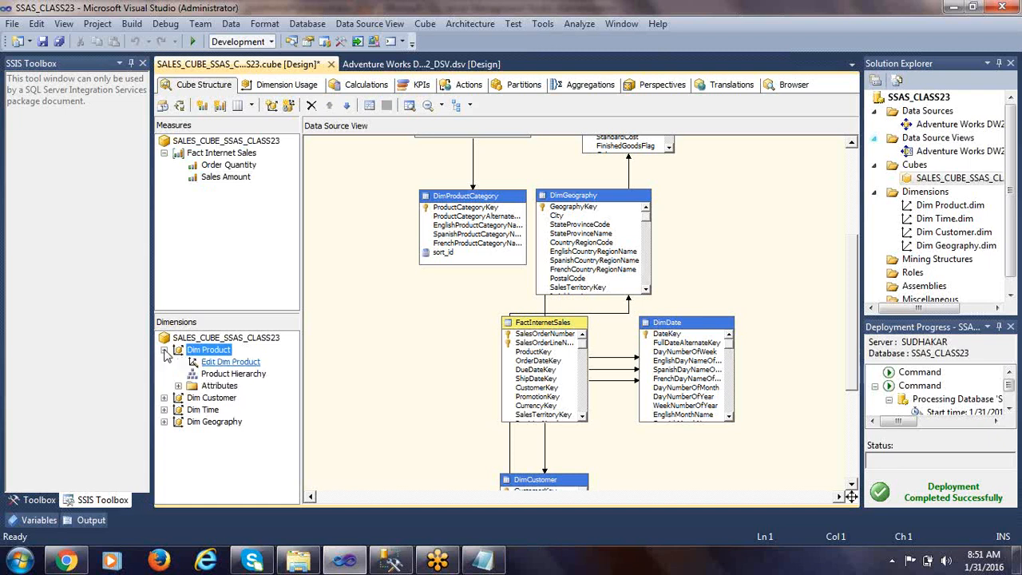
left_click(230, 375)
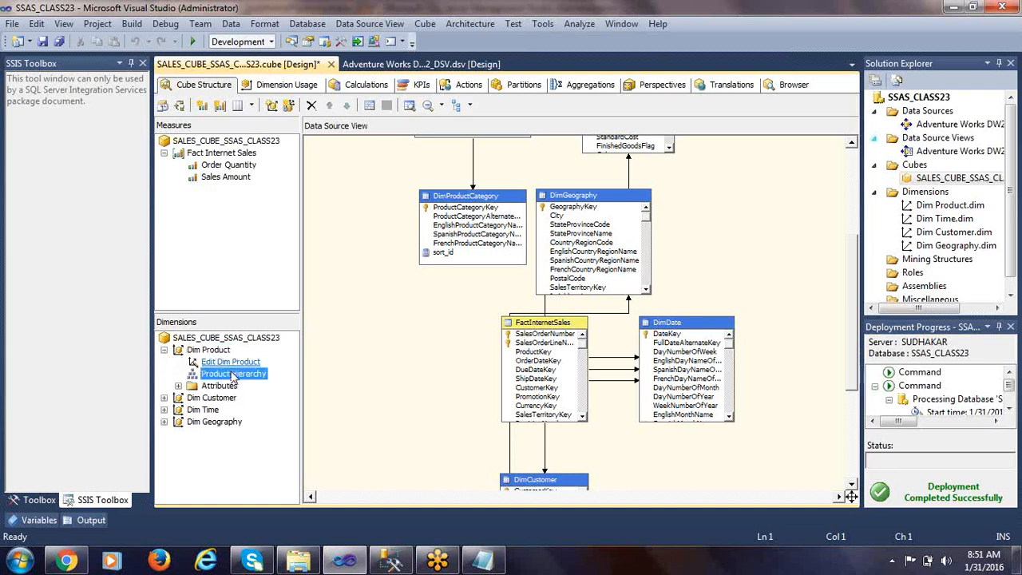
left_click(215, 387)
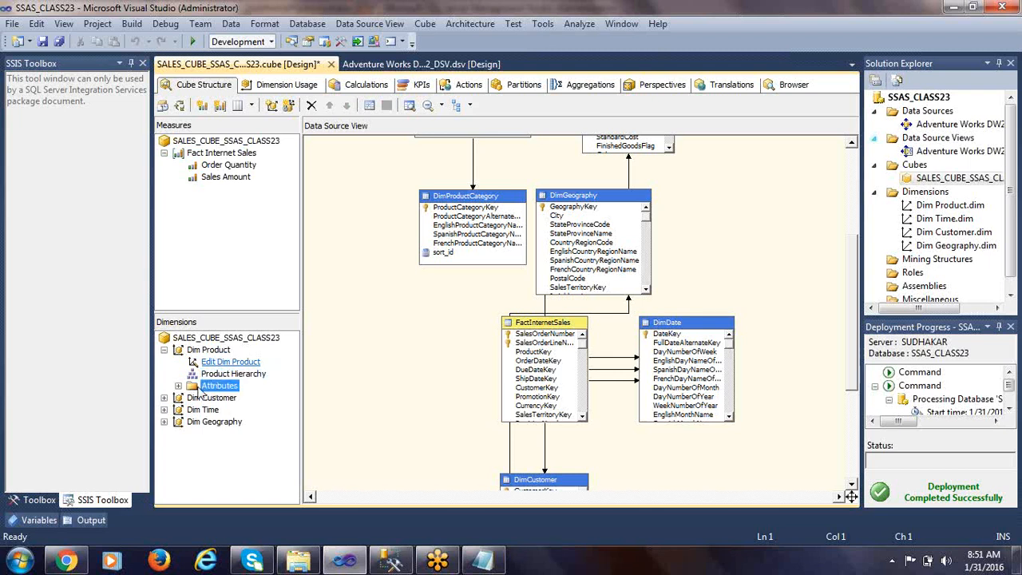
left_click(179, 387)
left_click(232, 410)
left_click(228, 458)
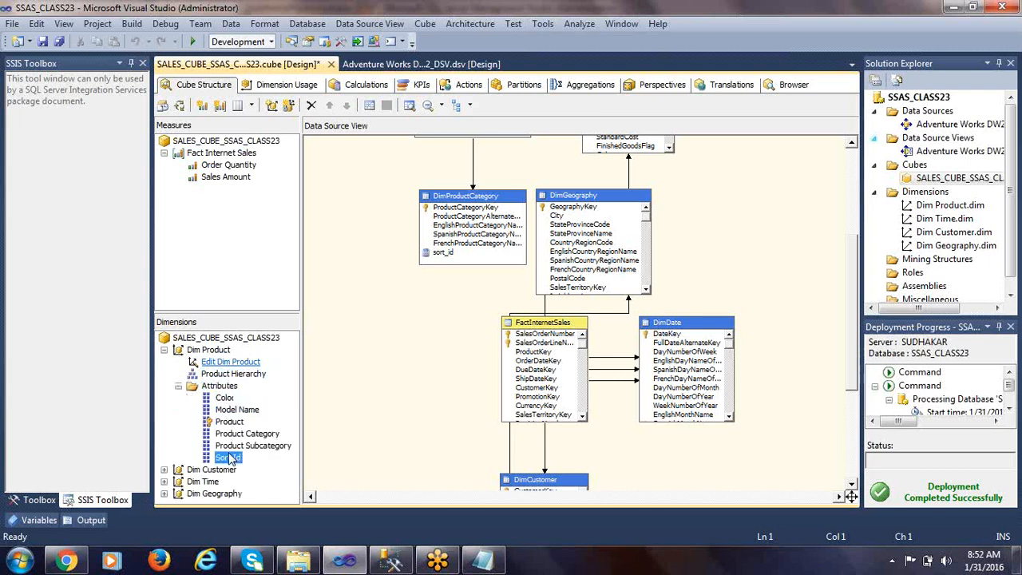
Expand Dim Customer, Dim Time and Dim Geography to review their hierarchies and attributes.
left_click(164, 469)
left_click(178, 481)
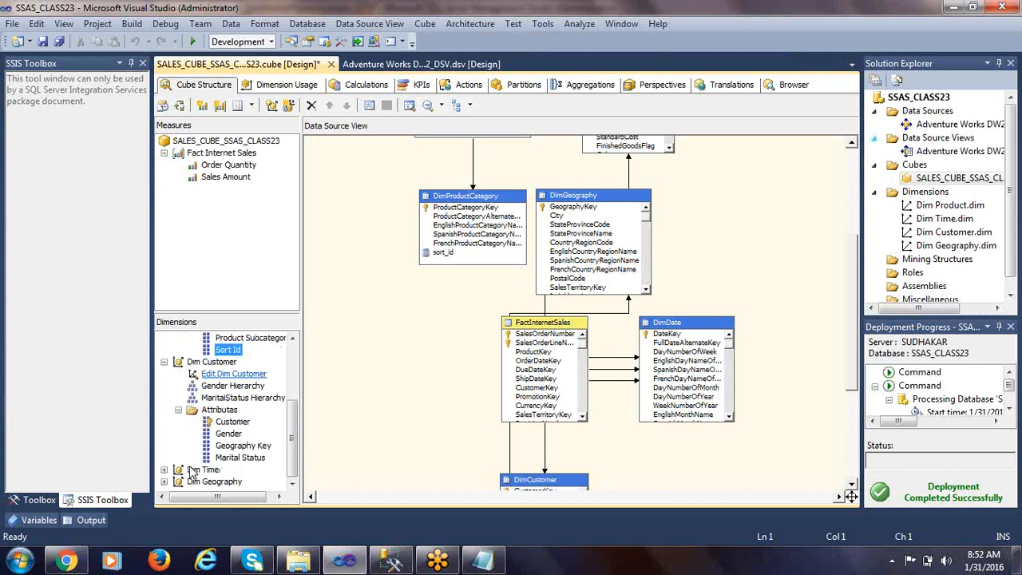
left_click(165, 469)
left_click(178, 481)
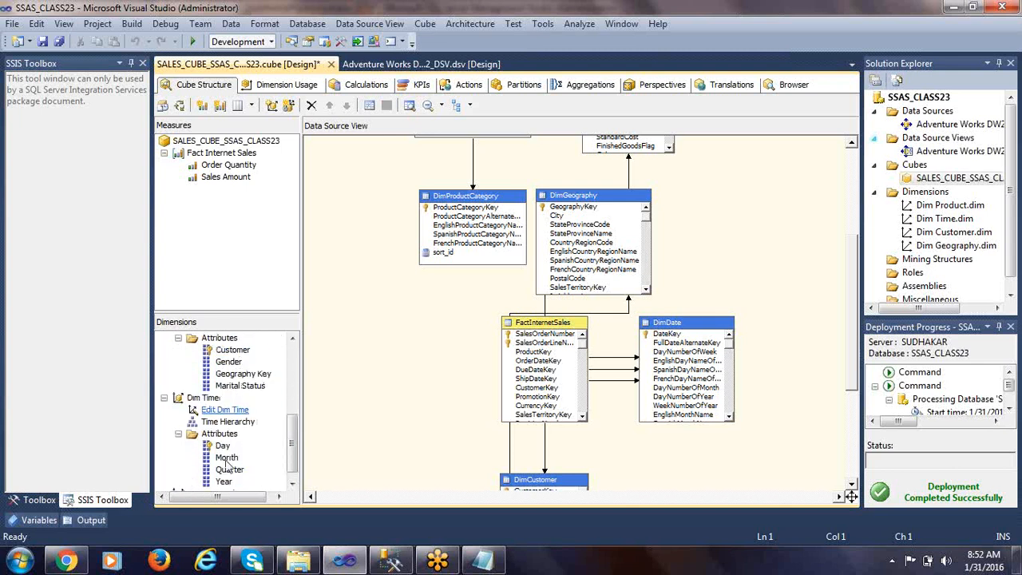
left_click(165, 481)
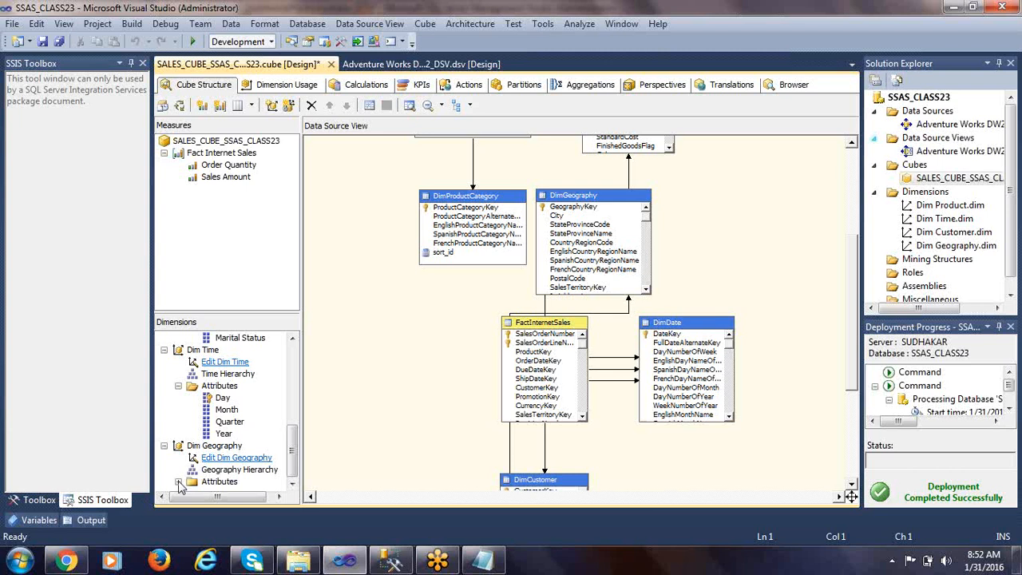
left_click(178, 481)
left_click_drag(294, 457, 295, 361)
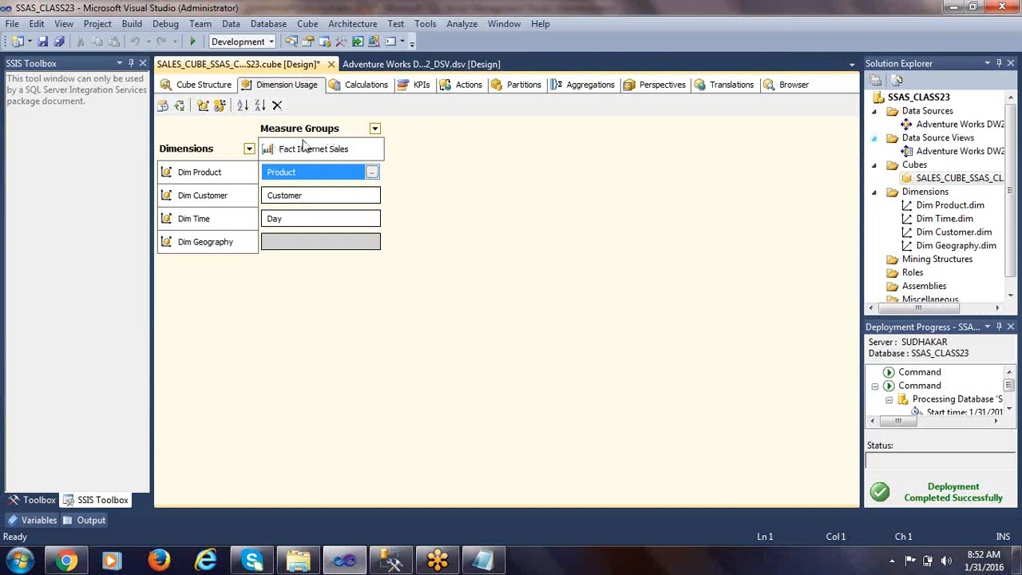
Examine in Dimension Usage how the Fact Internet Sales measure group is linked to Dim Product and the other dimensions.
left_click(336, 149)
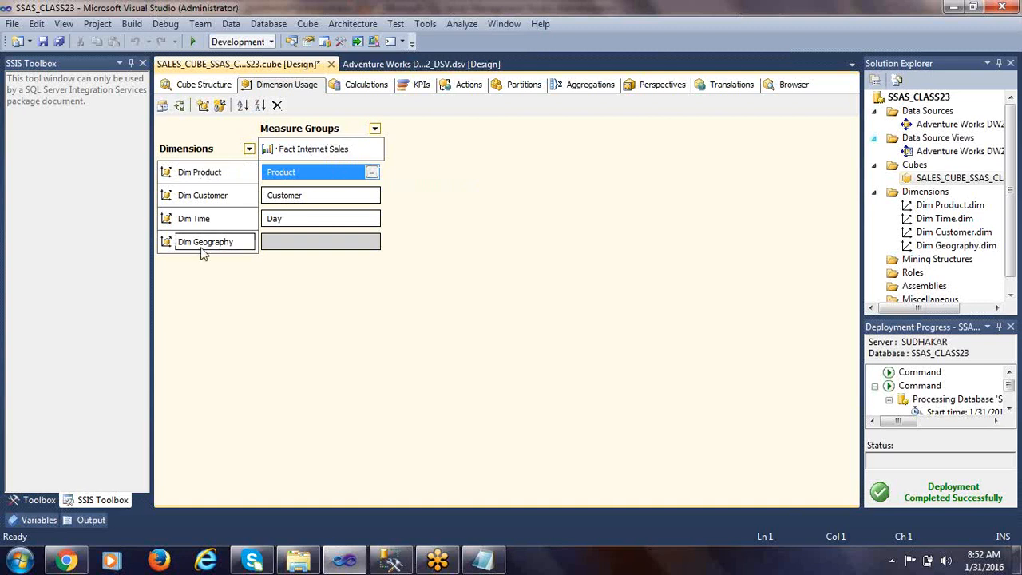
left_click(203, 172)
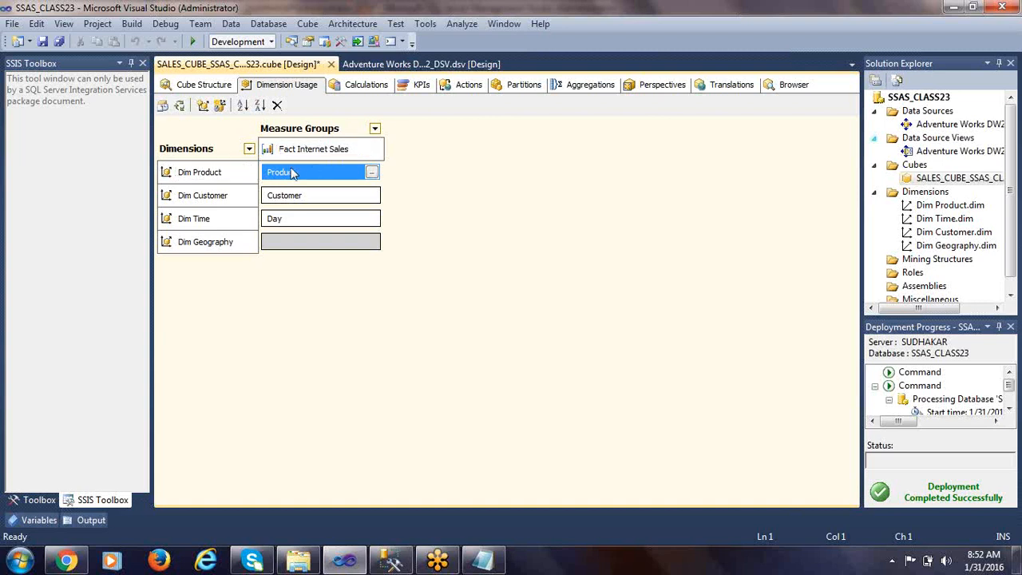
left_click(243, 179)
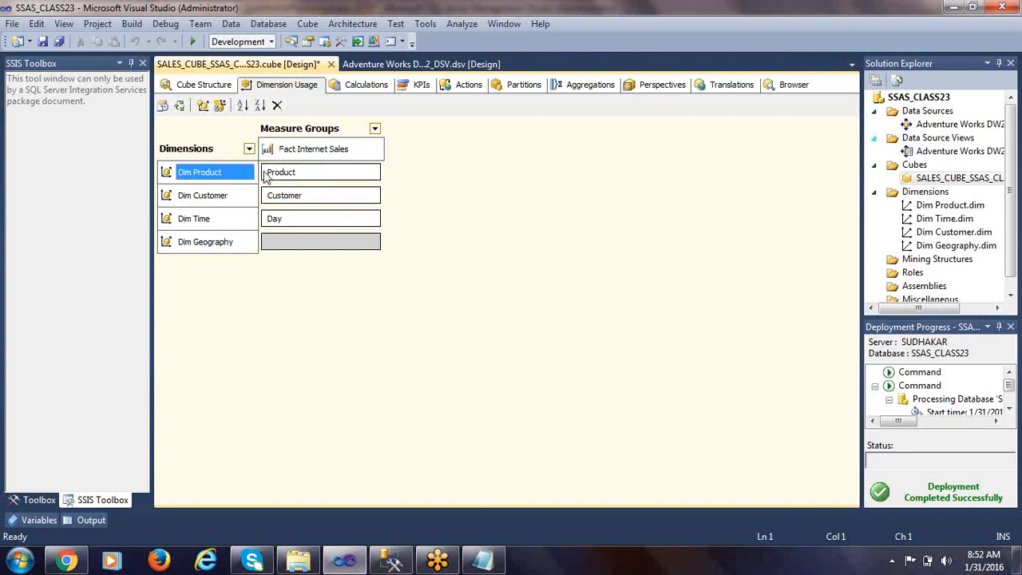
left_click(318, 154)
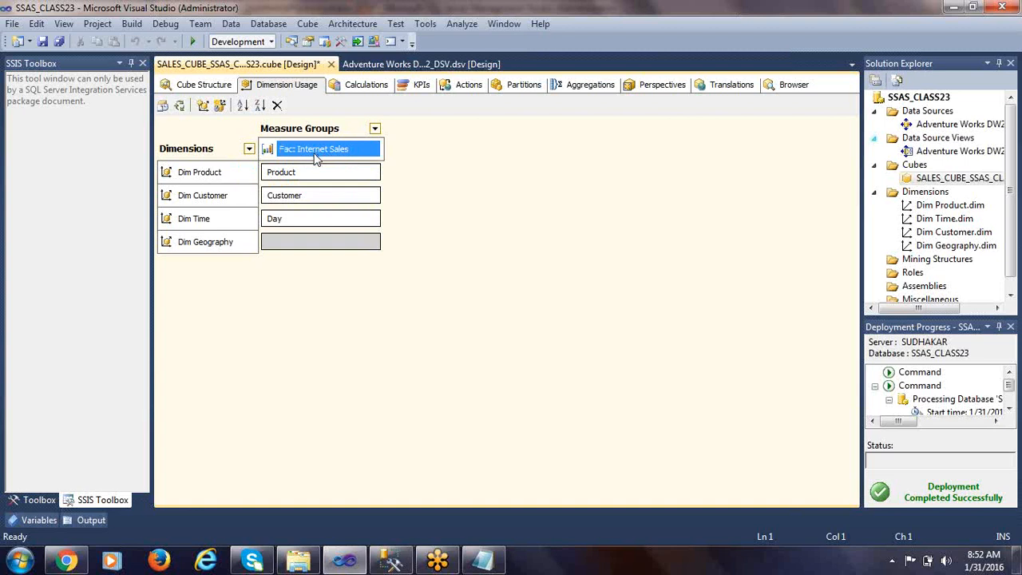
Inspect the relationship definition between Dim Product and Fact Internet Sales, checking its tables and key columns, and accept it as is.
left_click(338, 174)
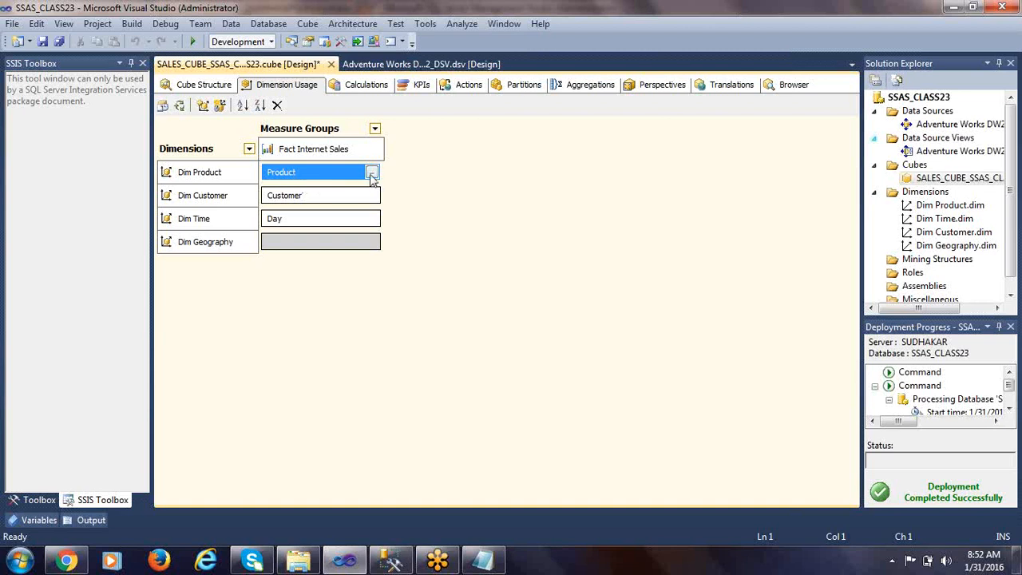
left_click(371, 174)
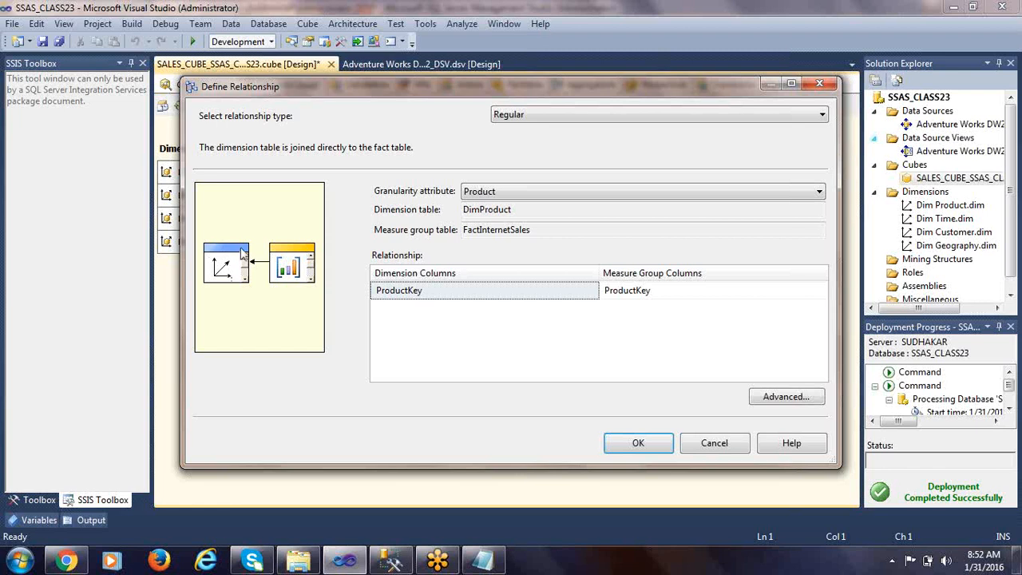
left_click(452, 295)
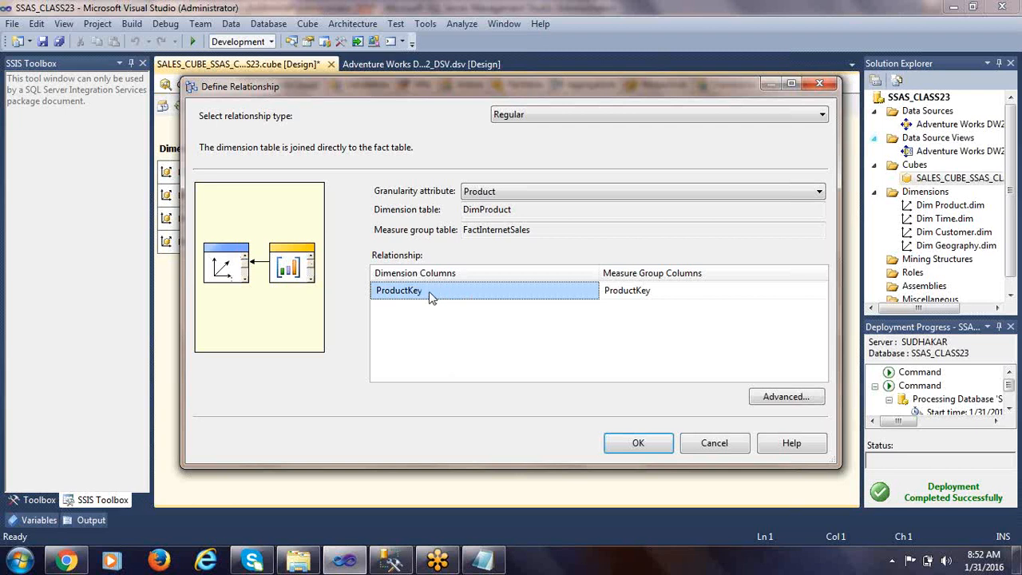
left_click(696, 294)
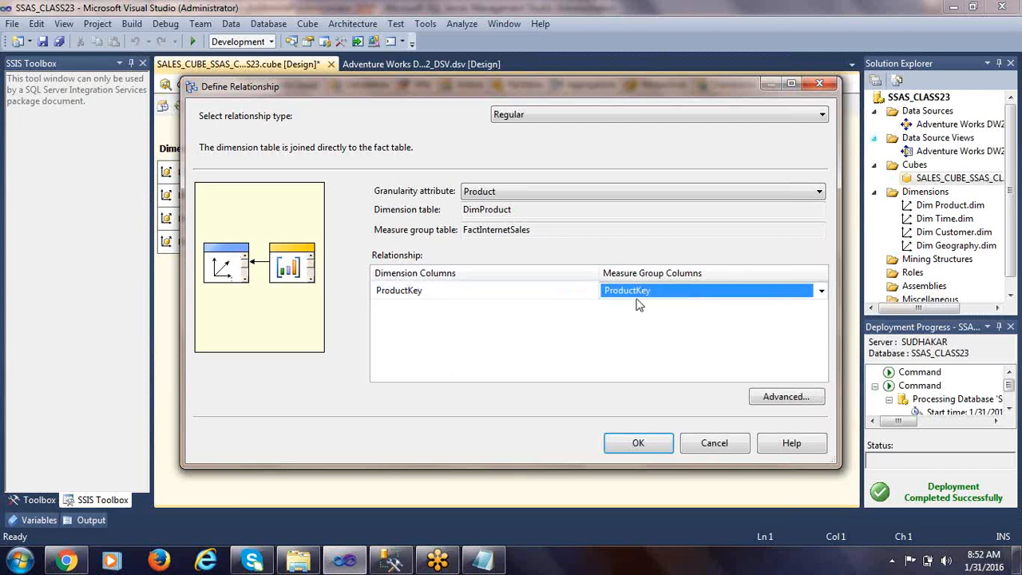
left_click(643, 342)
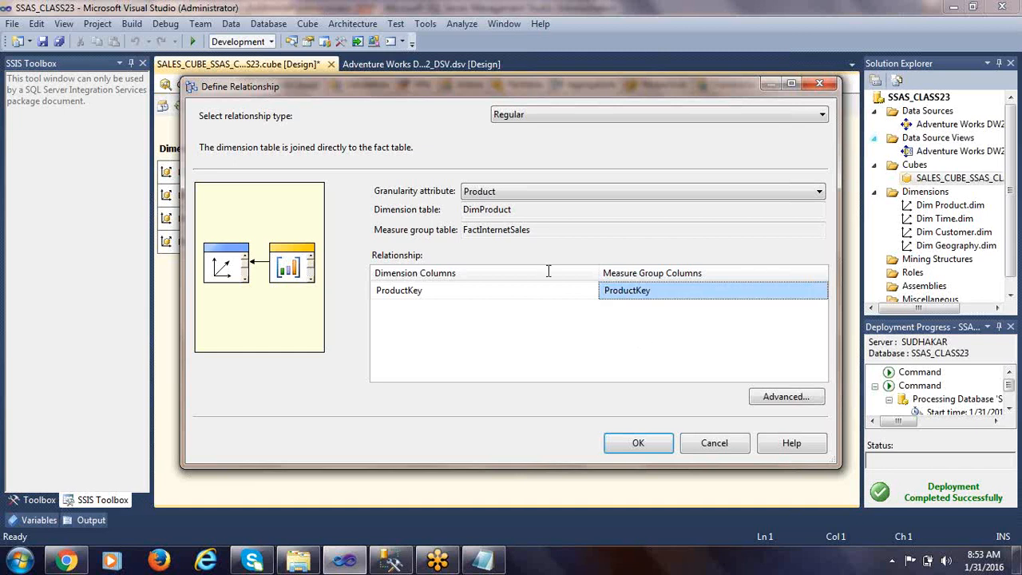
left_click_drag(511, 209, 446, 230)
left_click_drag(532, 230, 468, 230)
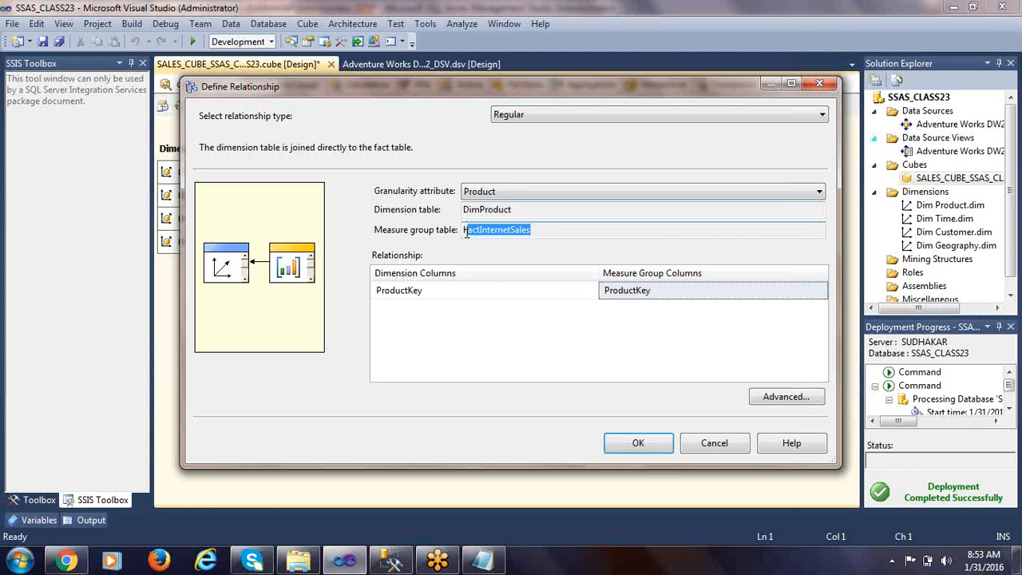
left_click(469, 297)
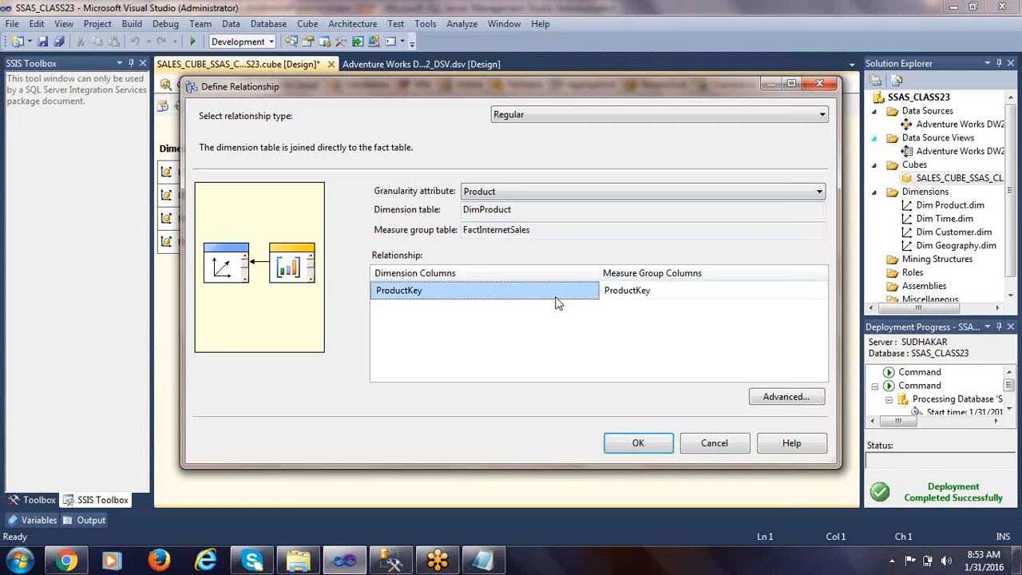
left_click(639, 441)
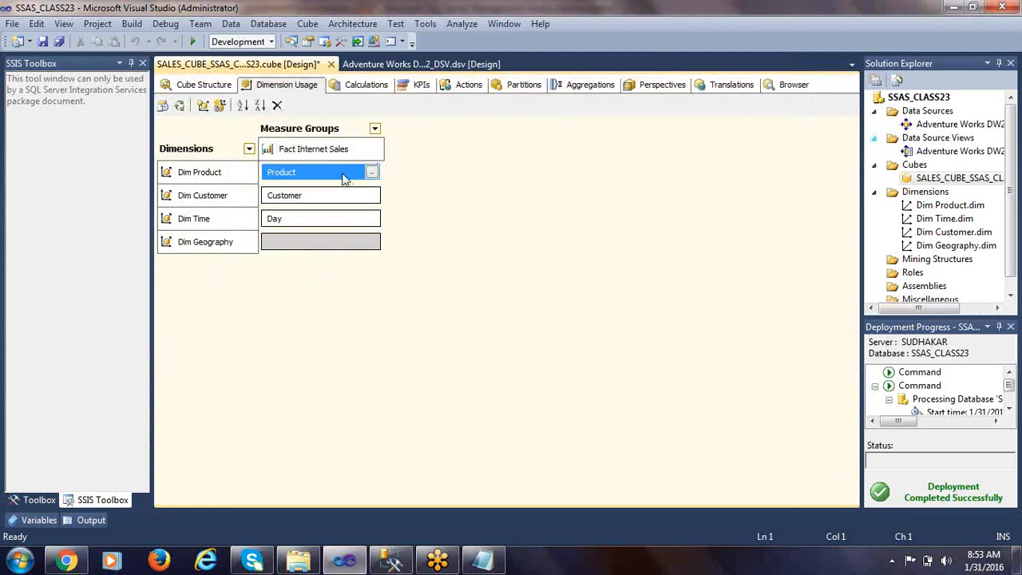
Inspect the relationship definition between Dim Customer and Fact Internet Sales, checking its tables and key columns, and accept it as is.
left_click(206, 196)
left_click(353, 202)
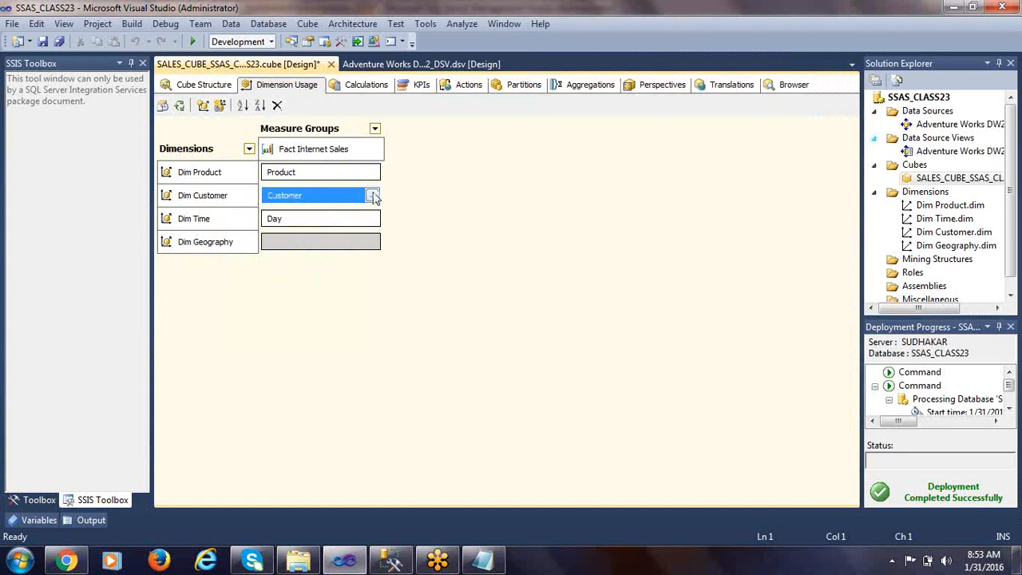
left_click(372, 196)
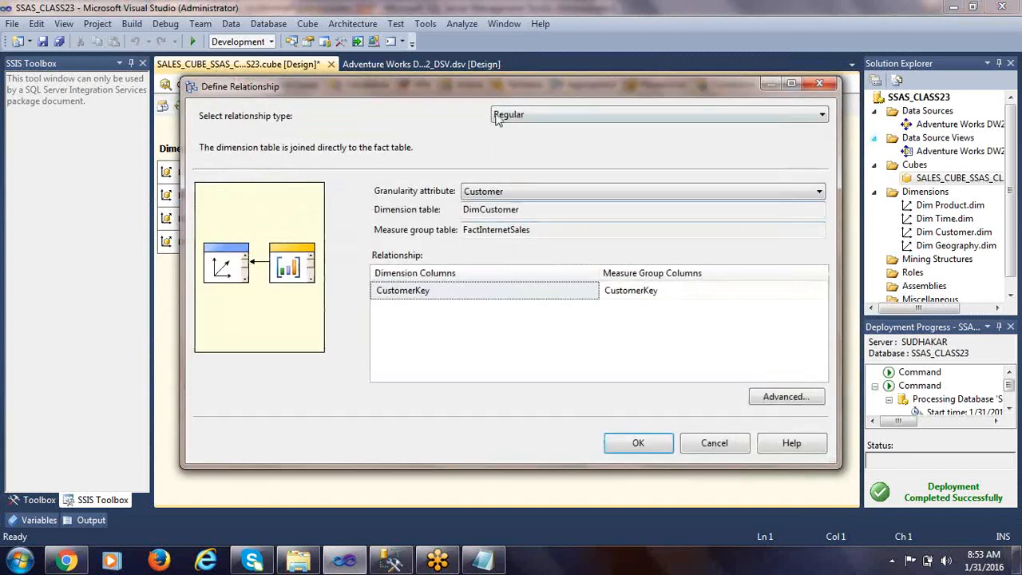
left_click_drag(538, 212, 464, 214)
left_click_drag(534, 229, 463, 230)
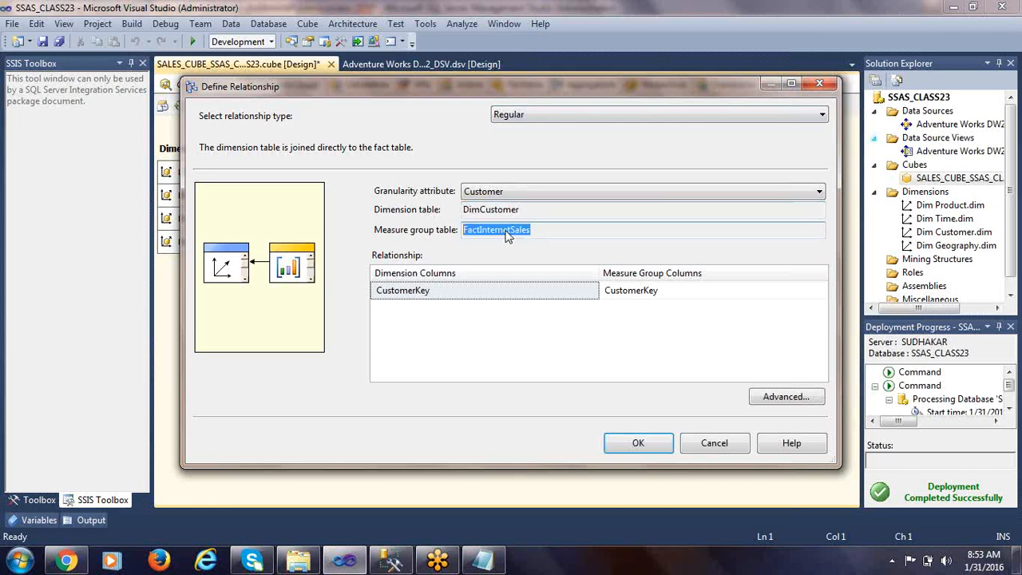
left_click(595, 302)
left_click(619, 302)
left_click(561, 302)
left_click(639, 444)
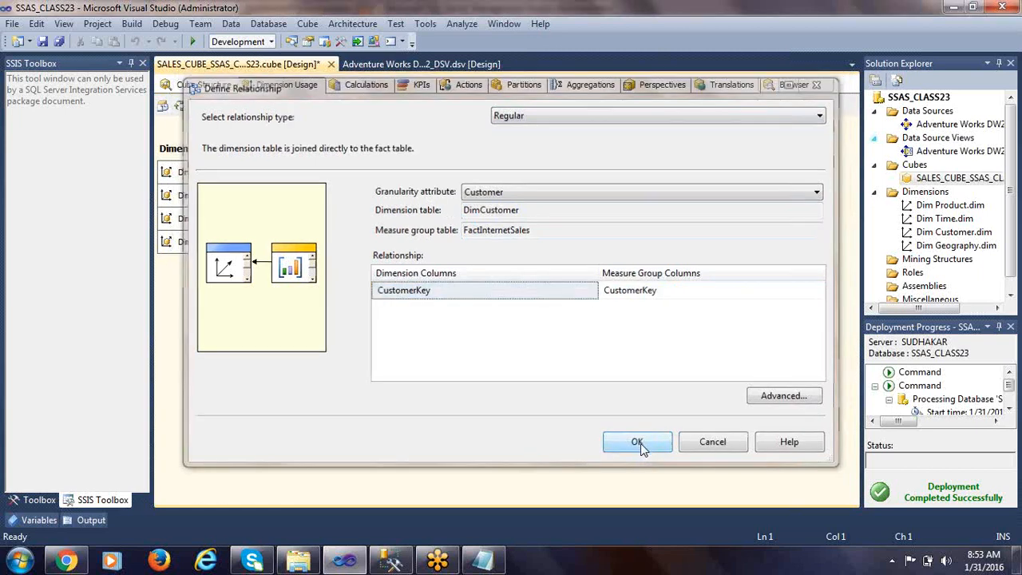
Review the relationship definition between Dim Time and Fact Internet Sales, checking its tables and joined date key columns, and accept it as is.
left_click(325, 223)
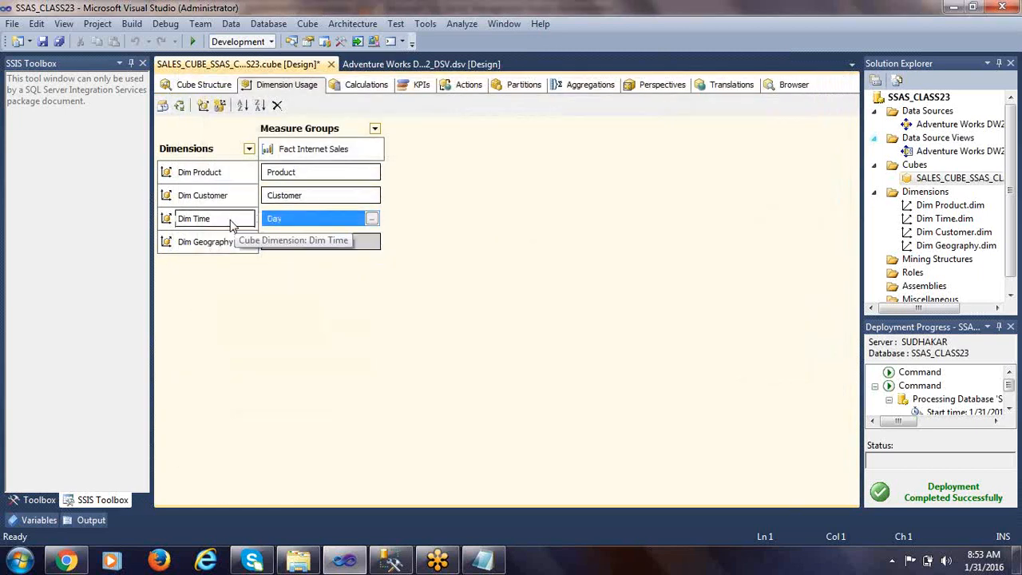
left_click(372, 218)
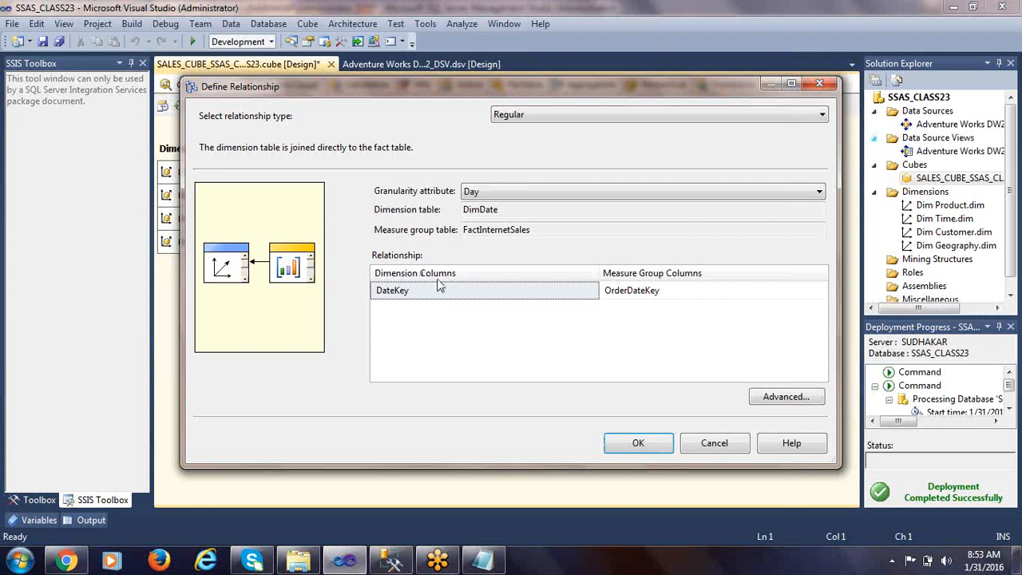
double_click(475, 210)
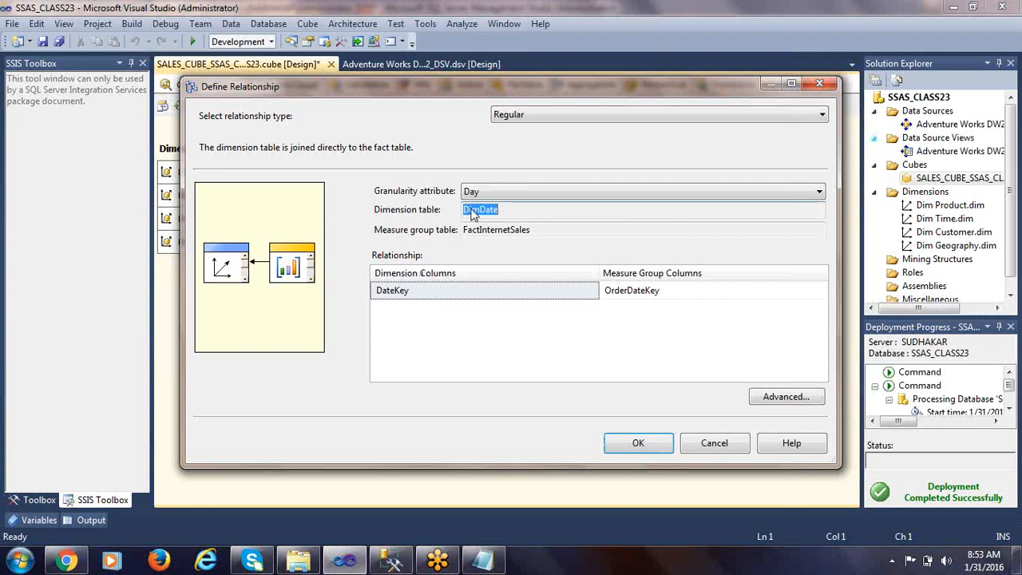
double_click(487, 230)
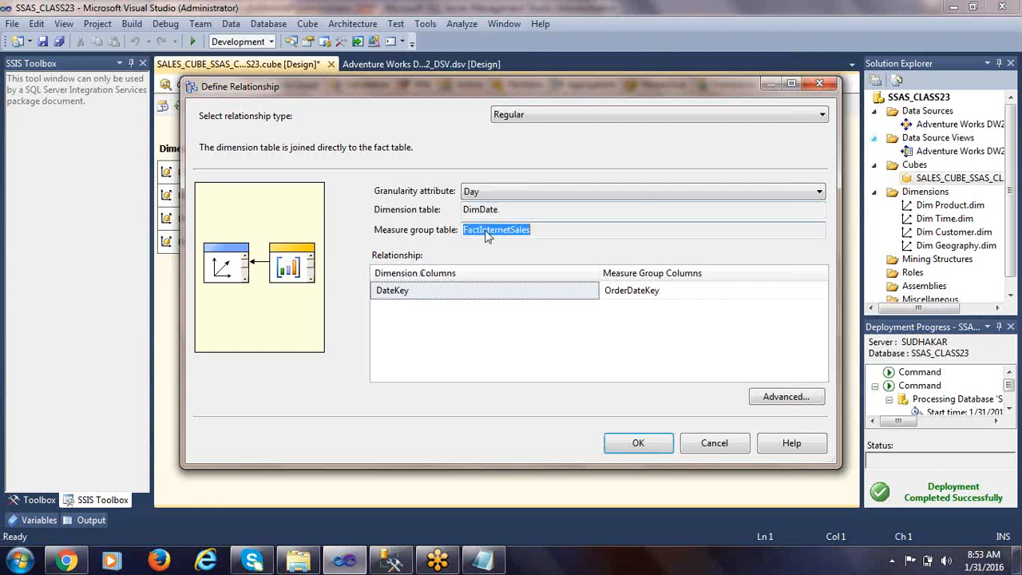
left_click(486, 297)
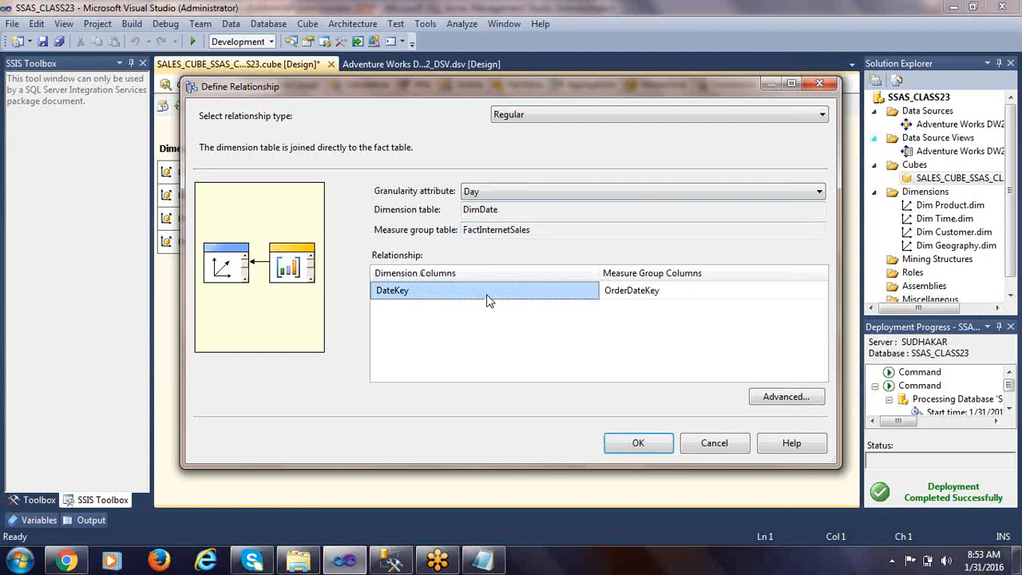
double_click(474, 213)
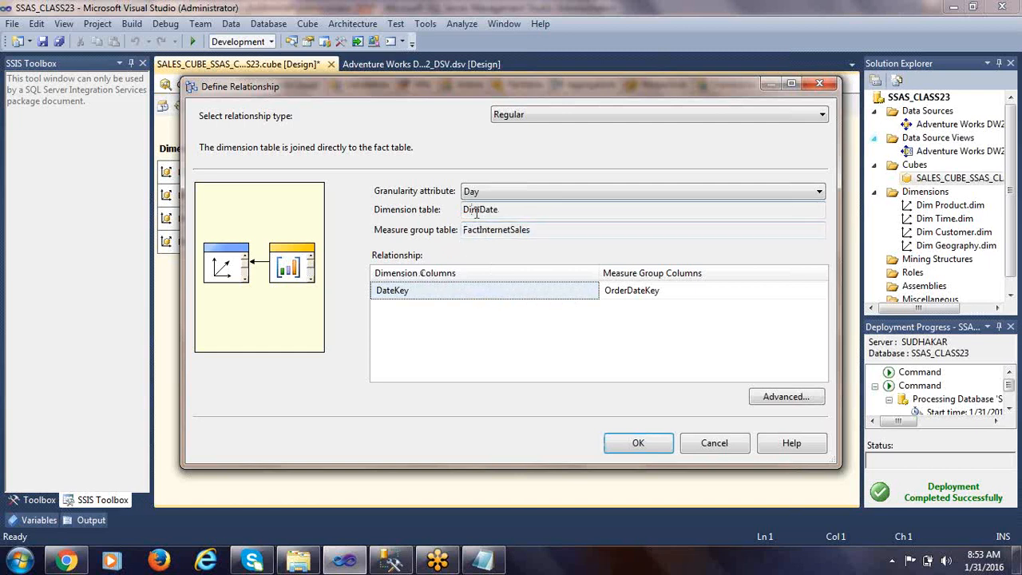
left_click(384, 296)
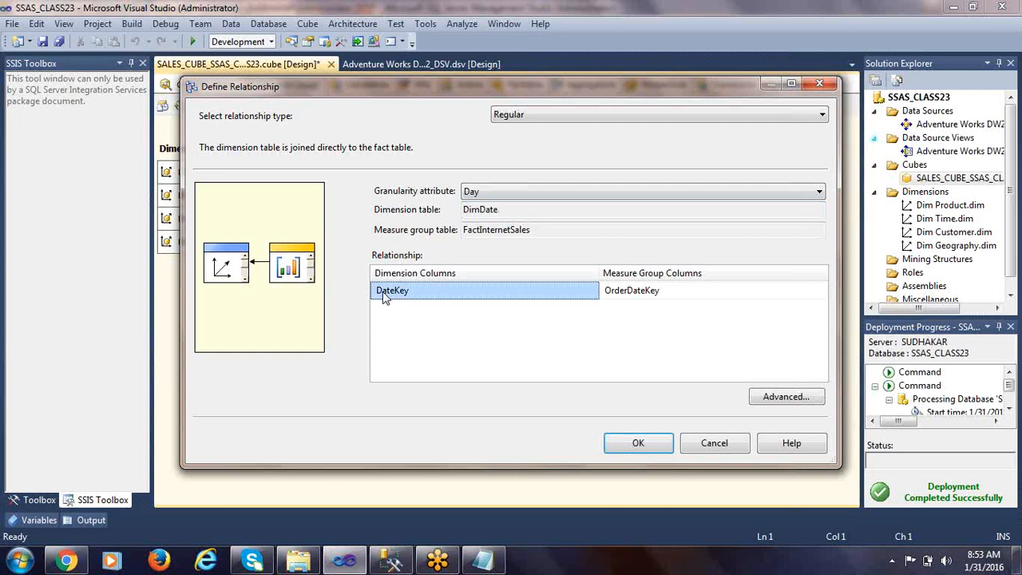
left_click(640, 298)
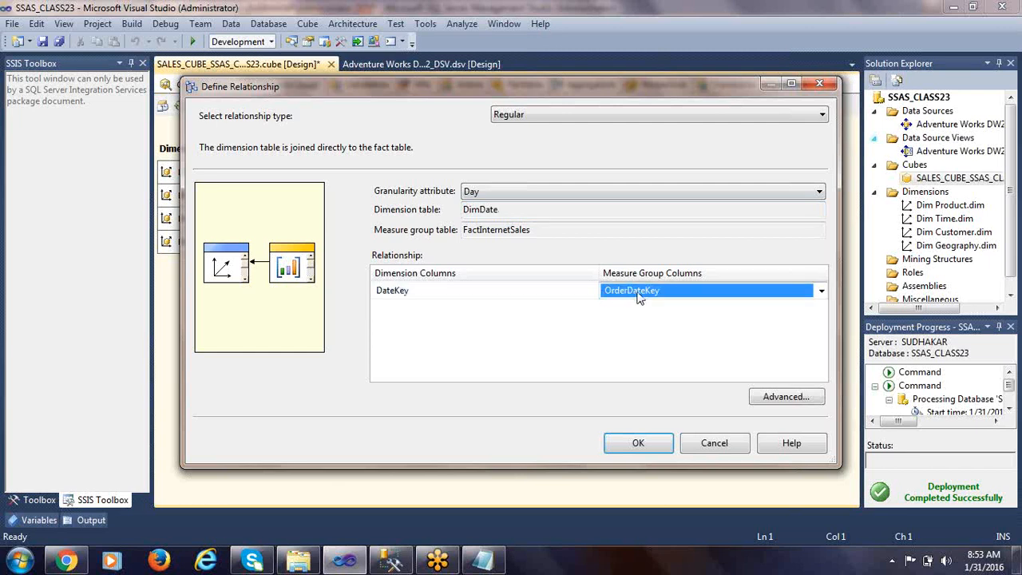
left_click(572, 298)
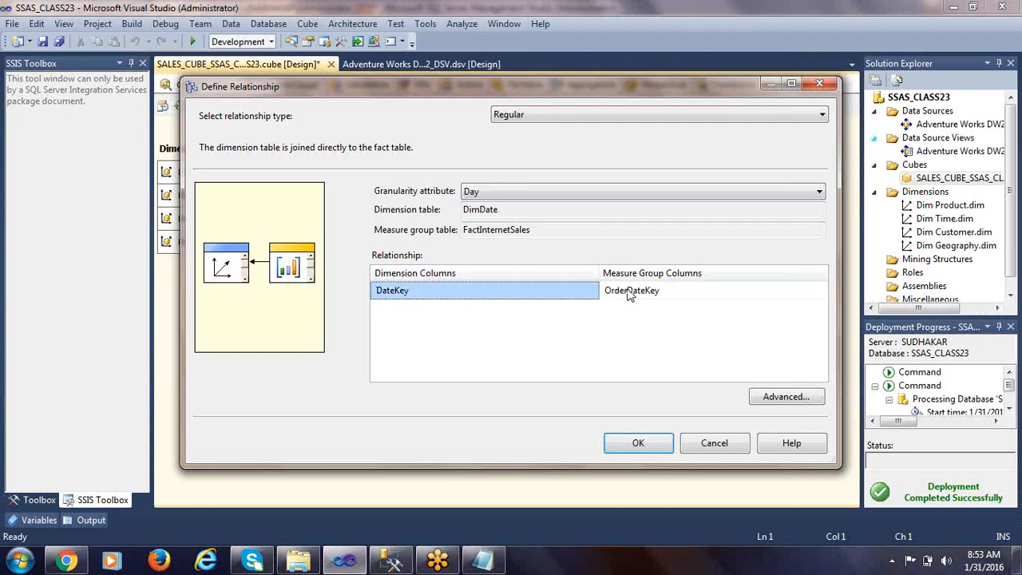
left_click(650, 443)
Rearrange the cube structure diagram so DimCustomer sits below FactInternetSales and DimGeography sits beside DimCustomer.
left_click(351, 242)
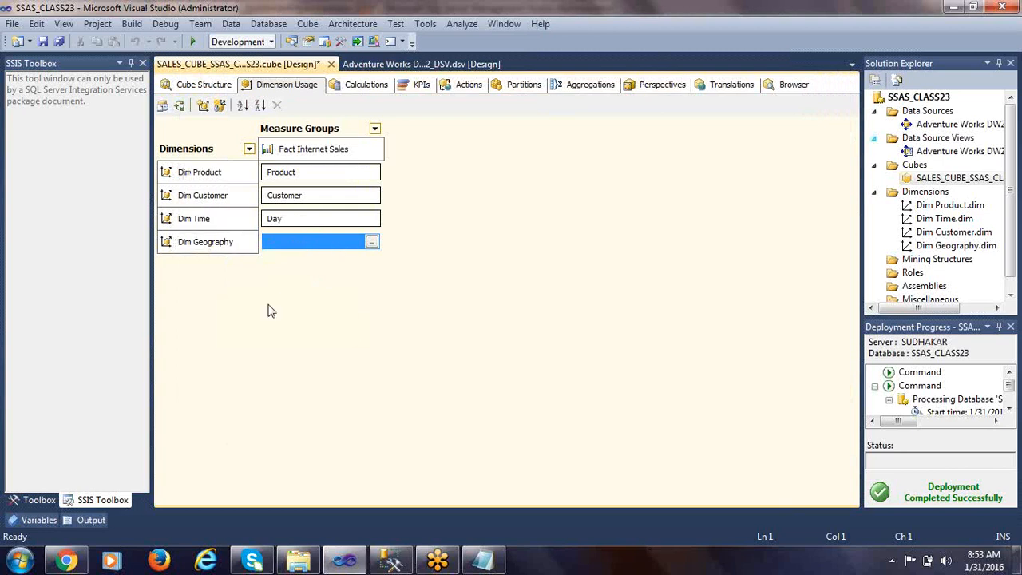
left_click(202, 88)
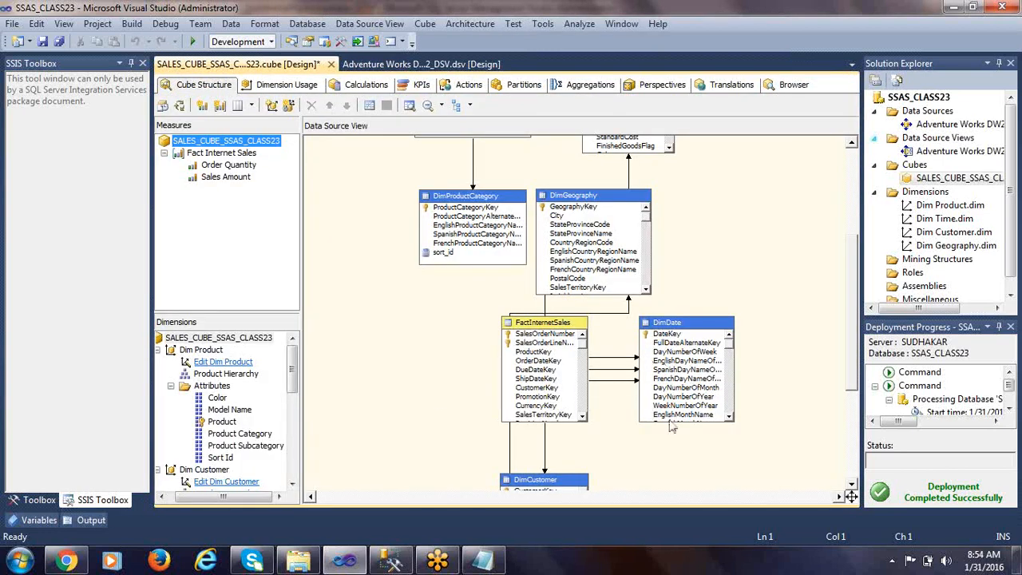
left_click(737, 263)
scroll(736, 263, "down", 3)
scroll(706, 282, "up", 3)
left_click_drag(523, 409, 672, 399)
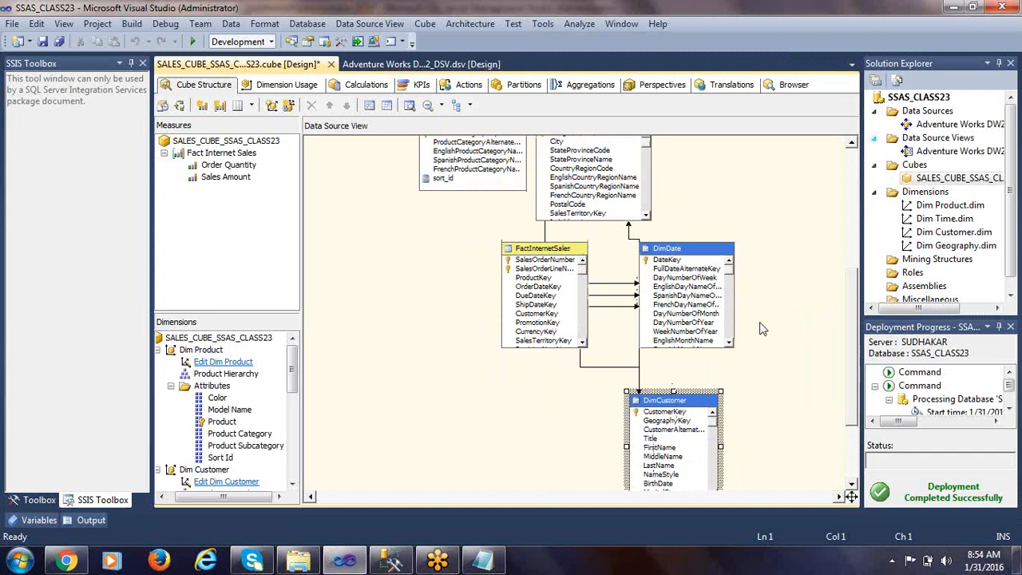
left_click(751, 200)
scroll(749, 195, "up", 2)
left_click_drag(583, 197, 801, 354)
scroll(756, 232, "down", 5)
left_click_drag(652, 297, 533, 318)
left_click_drag(795, 177, 701, 291)
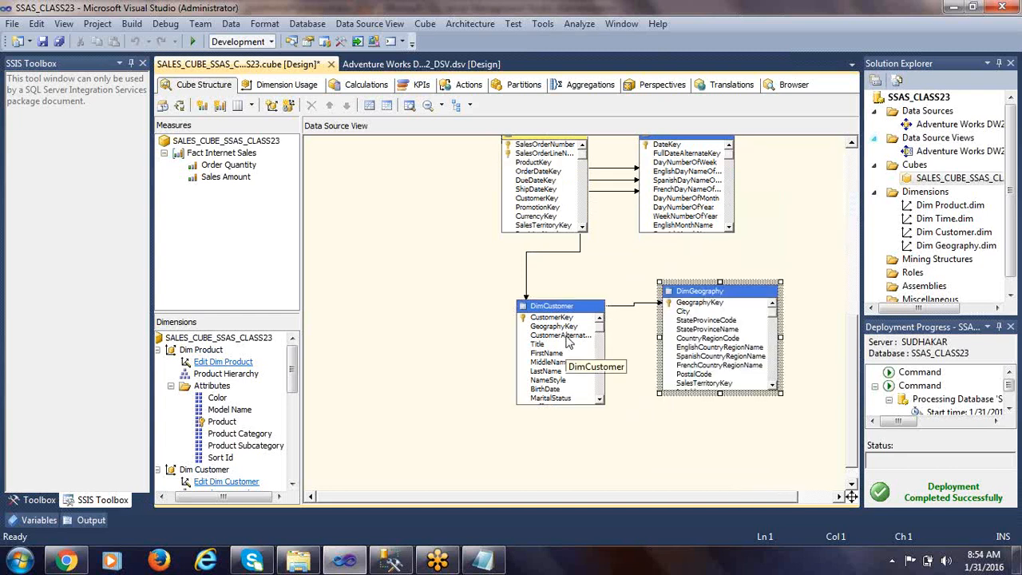
Examine in the Adventure Works data source view how FactInternetSales, DimCustomer and DimGeography are linked to each other.
left_click(430, 69)
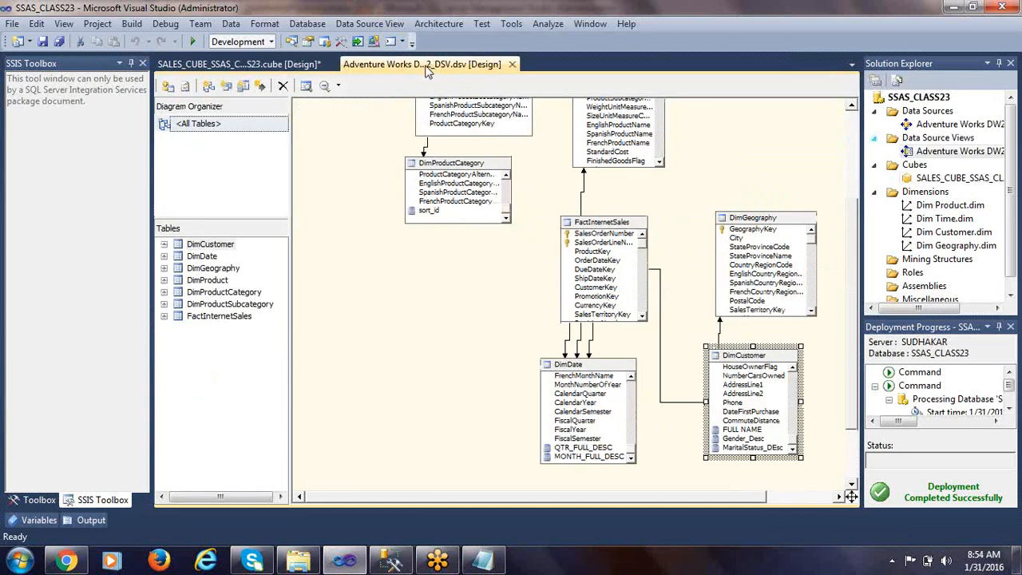
left_click(603, 227)
left_click(734, 360)
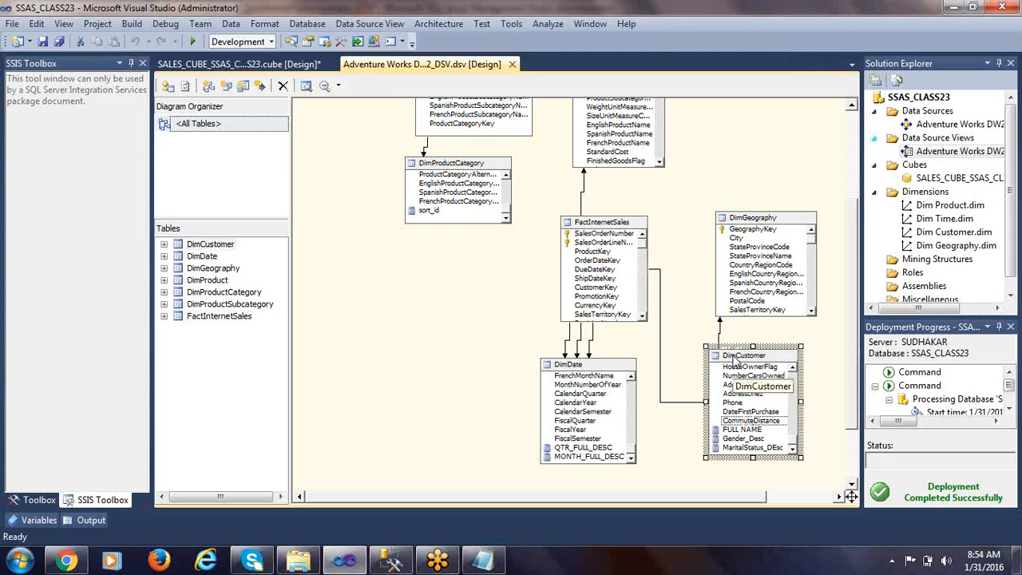
left_click(754, 226)
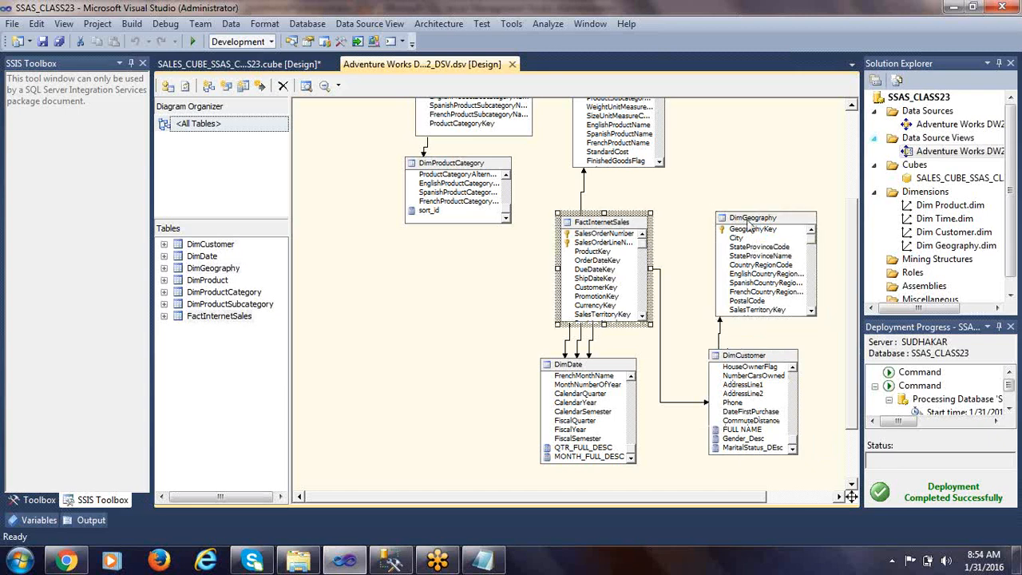
left_click(632, 226)
left_click(729, 221)
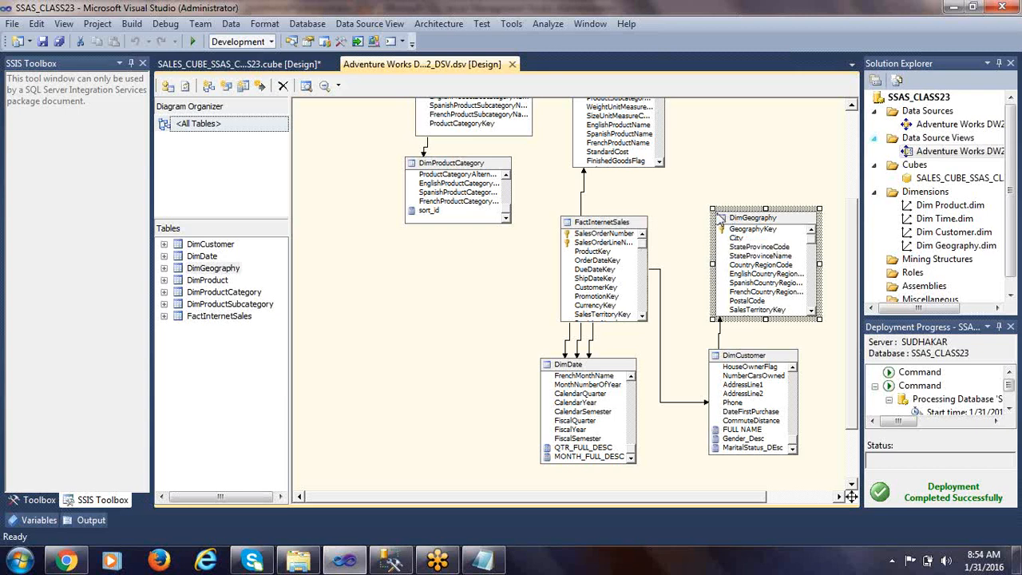
left_click(730, 359)
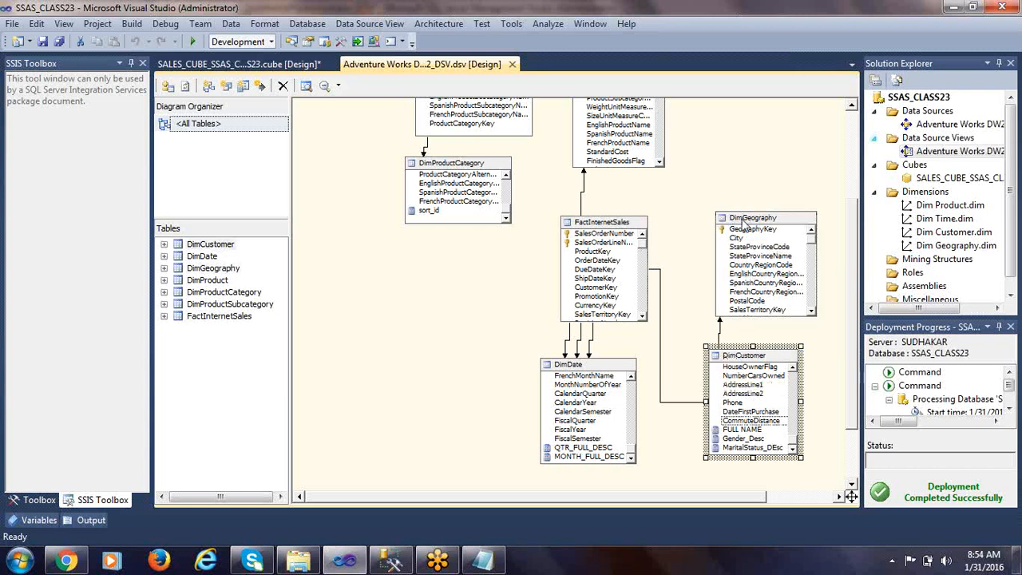
left_click(748, 219)
left_click(589, 225)
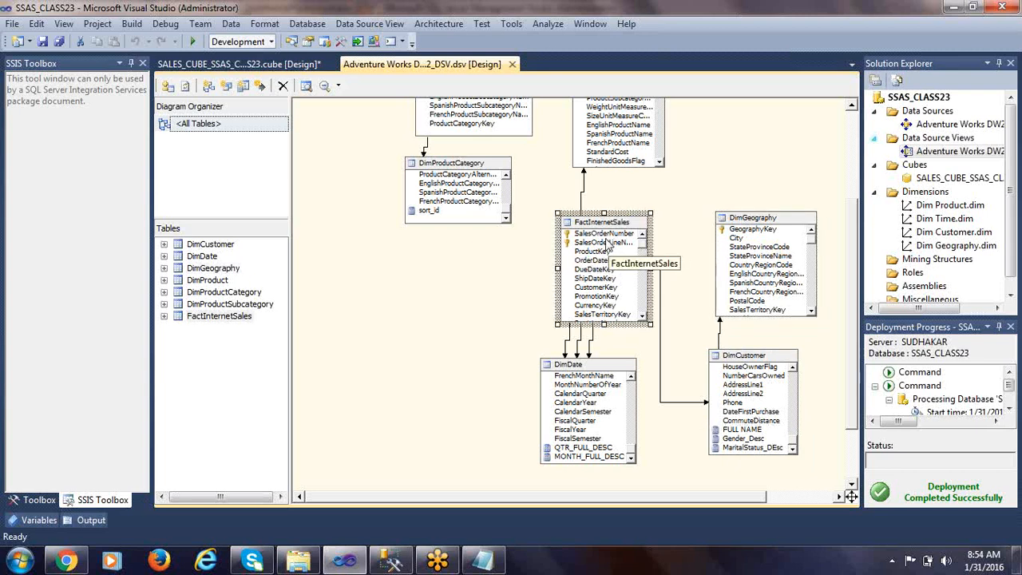
left_click(730, 219)
left_click(614, 219)
left_click(729, 219)
left_click(729, 221)
left_click(630, 227)
left_click(745, 224)
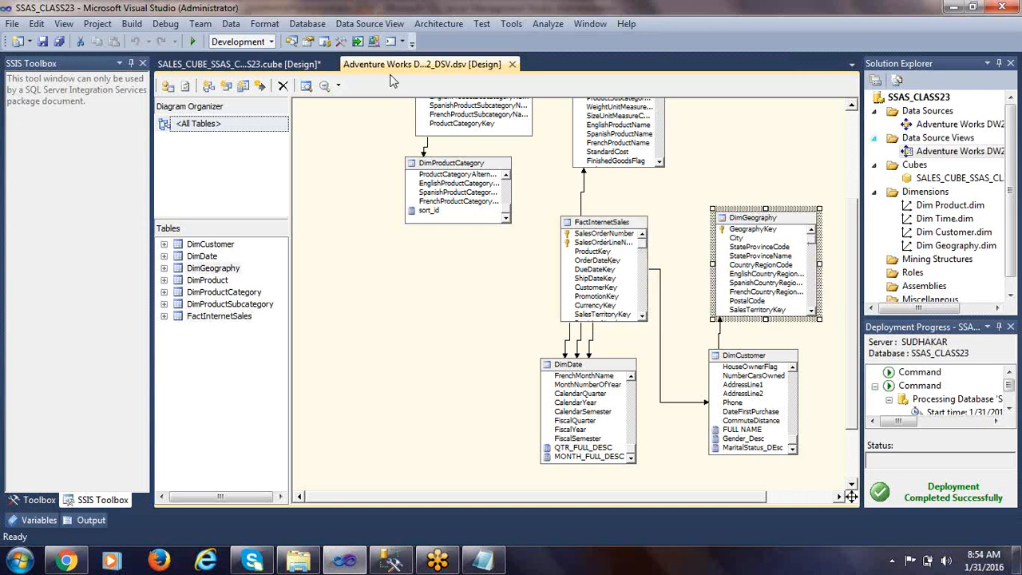
In the cube's Dimension Usage, define a Referenced relationship from Dim Geography to Fact Internet Sales with Dim Customer as the intermediate dimension.
left_click(251, 68)
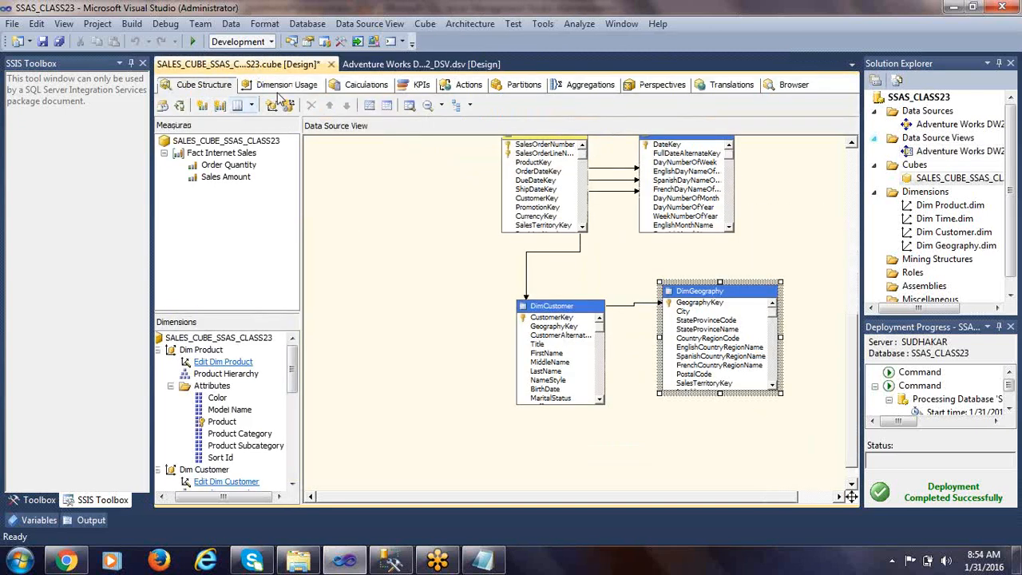
left_click(281, 86)
left_click(321, 240)
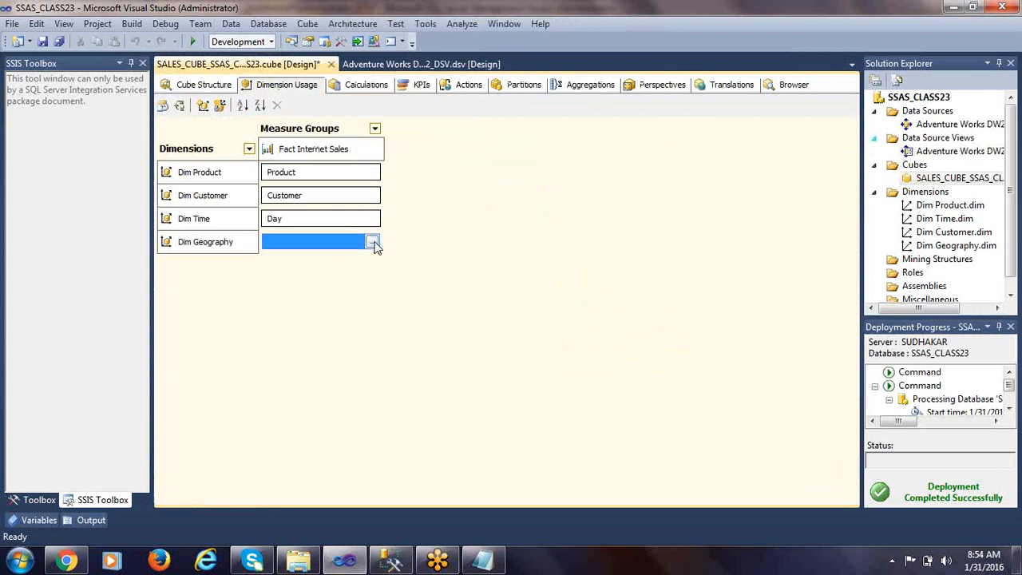
left_click(373, 242)
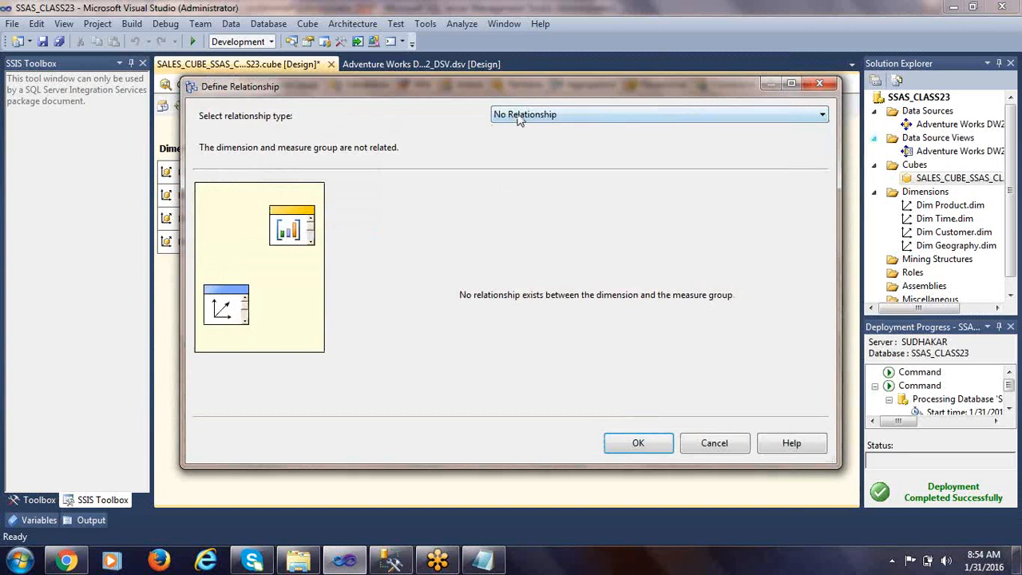
left_click(520, 117)
left_click(515, 163)
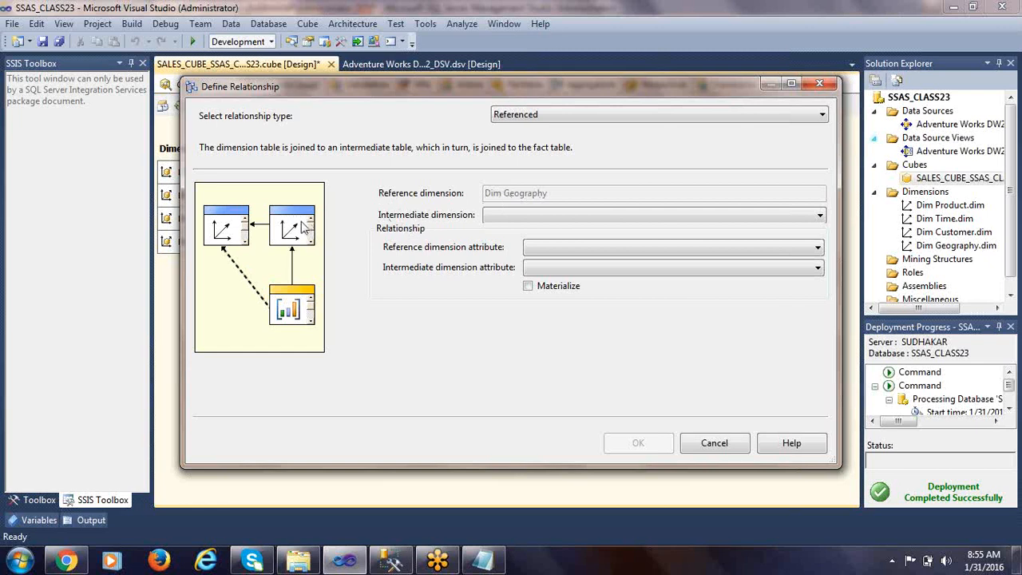
left_click(500, 215)
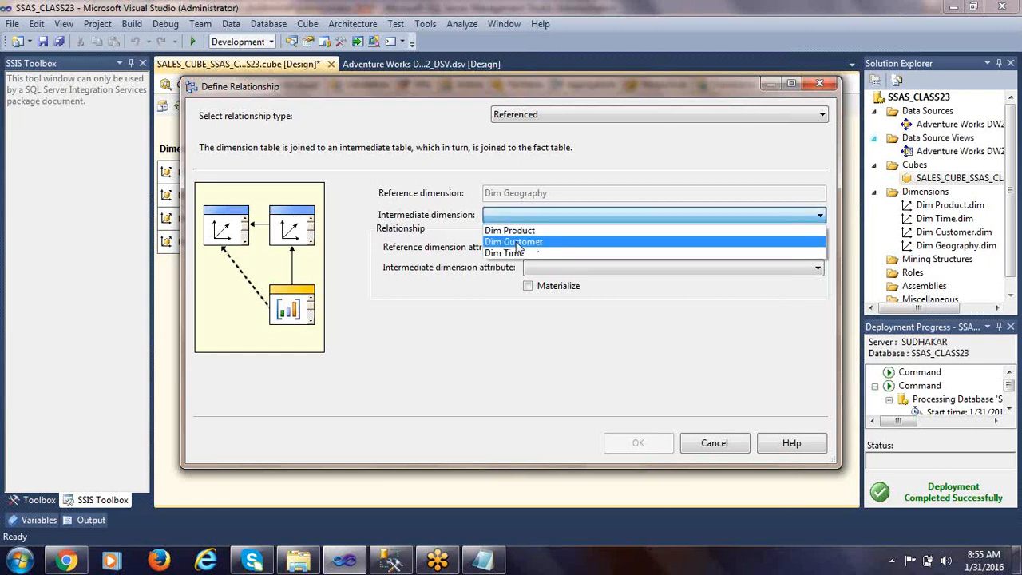
left_click(516, 237)
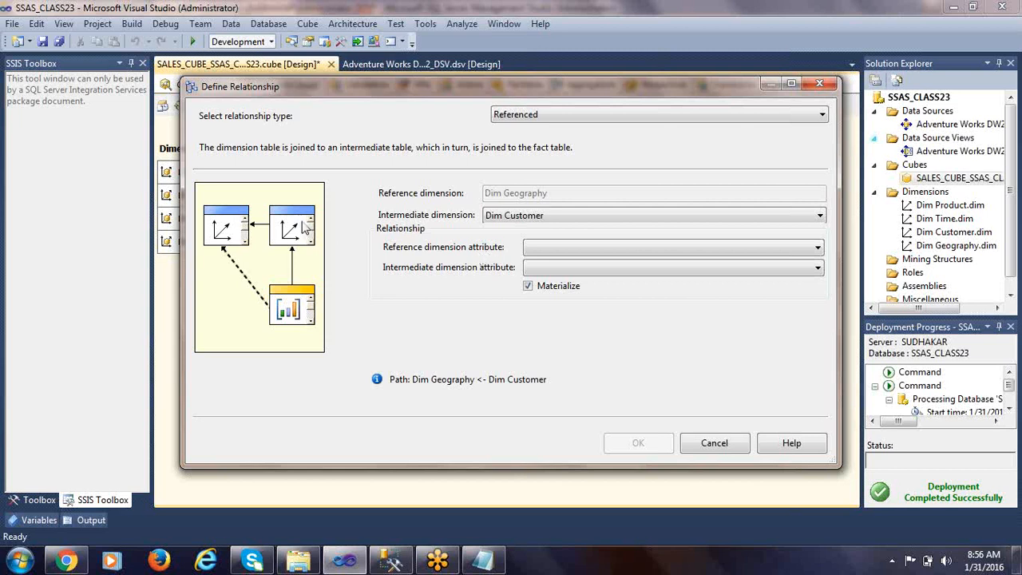
Set the reference dimension attribute to City and the intermediate dimension attribute to Geography Key, and accept the Dim Geography relationship.
left_click(545, 249)
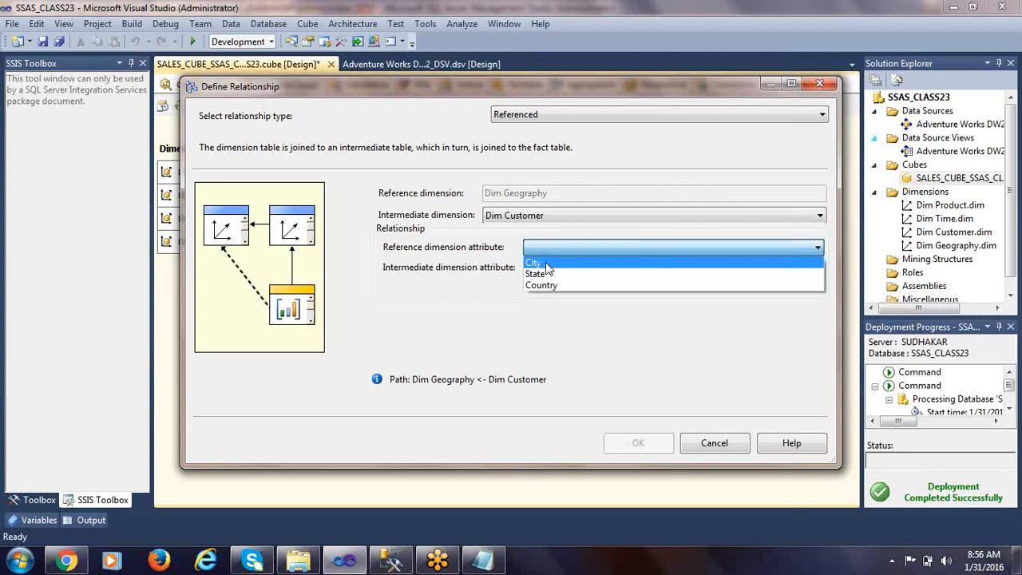
left_click(537, 263)
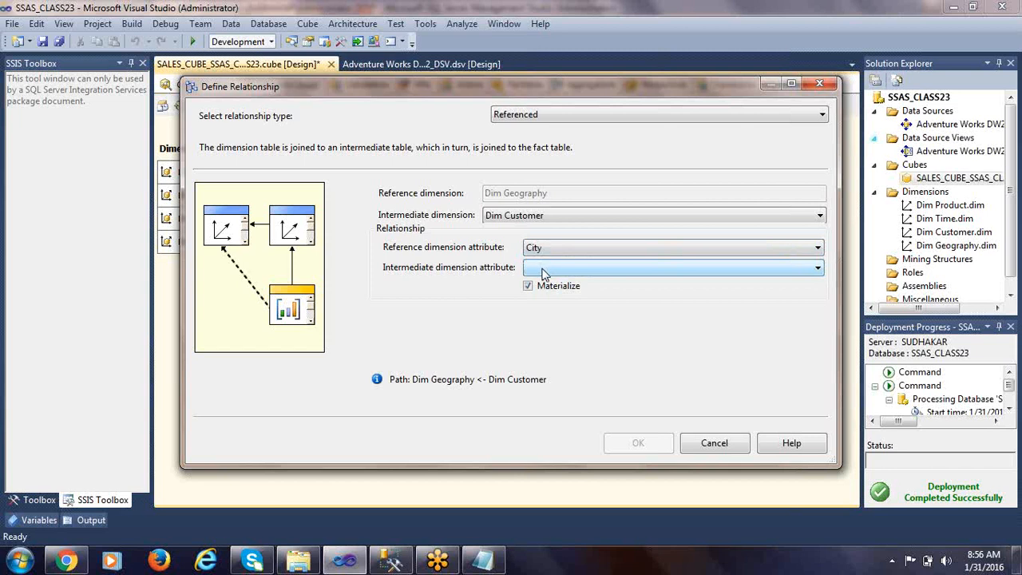
left_click(548, 275)
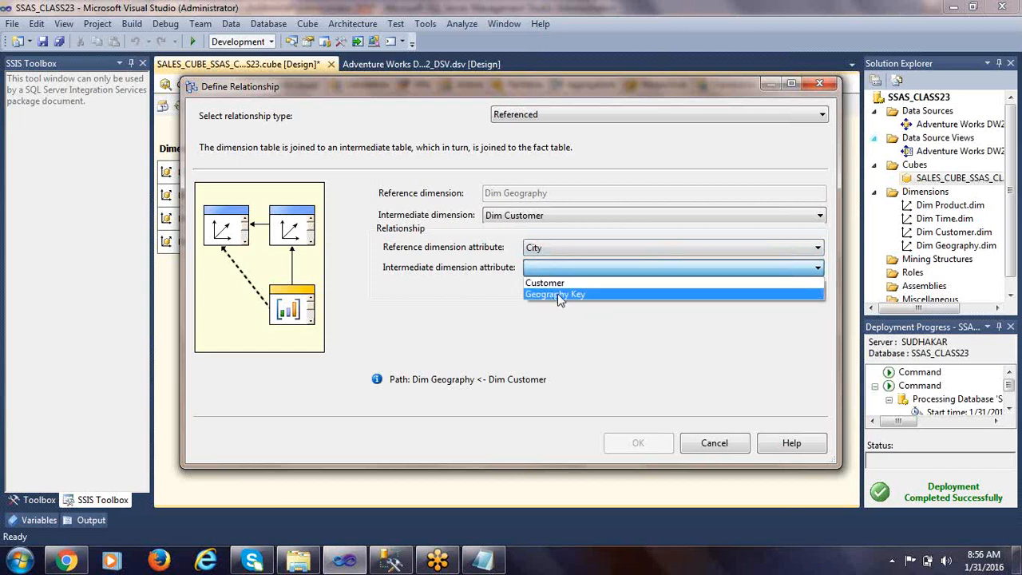
left_click(558, 294)
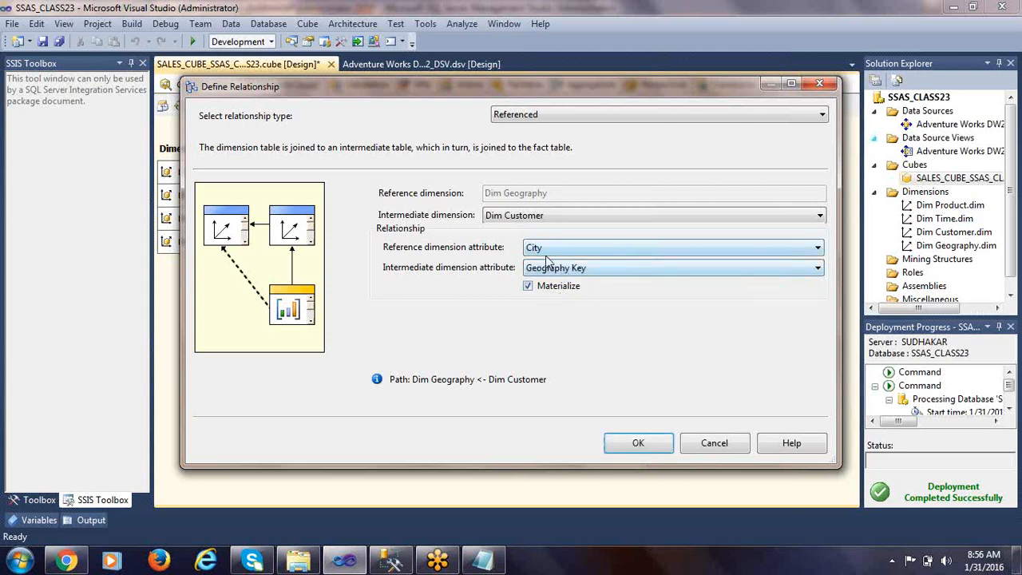
left_click(638, 443)
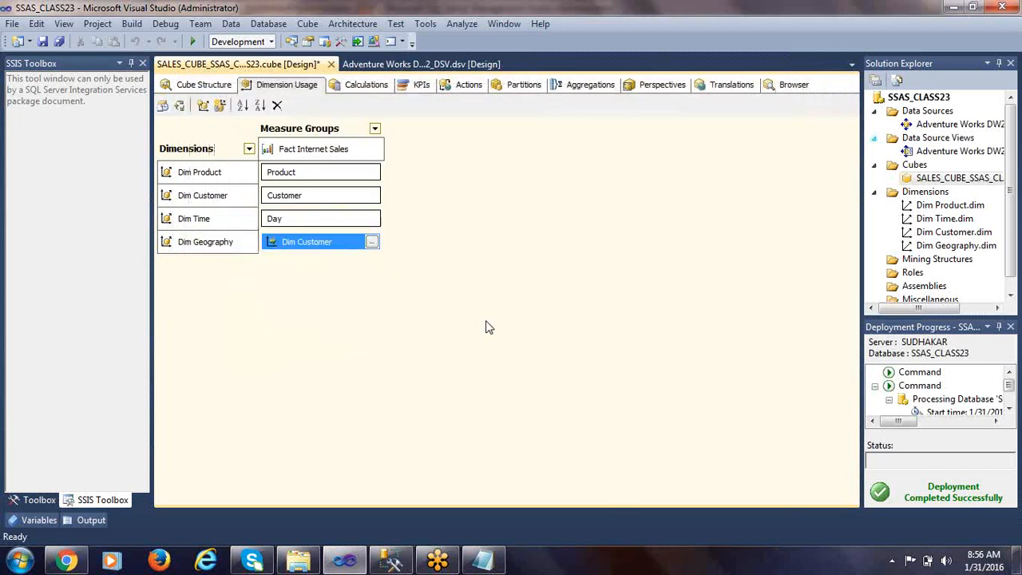
Open the Dim Geography dimension, check the ID of the City attribute in its properties, and close the dimension again.
double_click(945, 248)
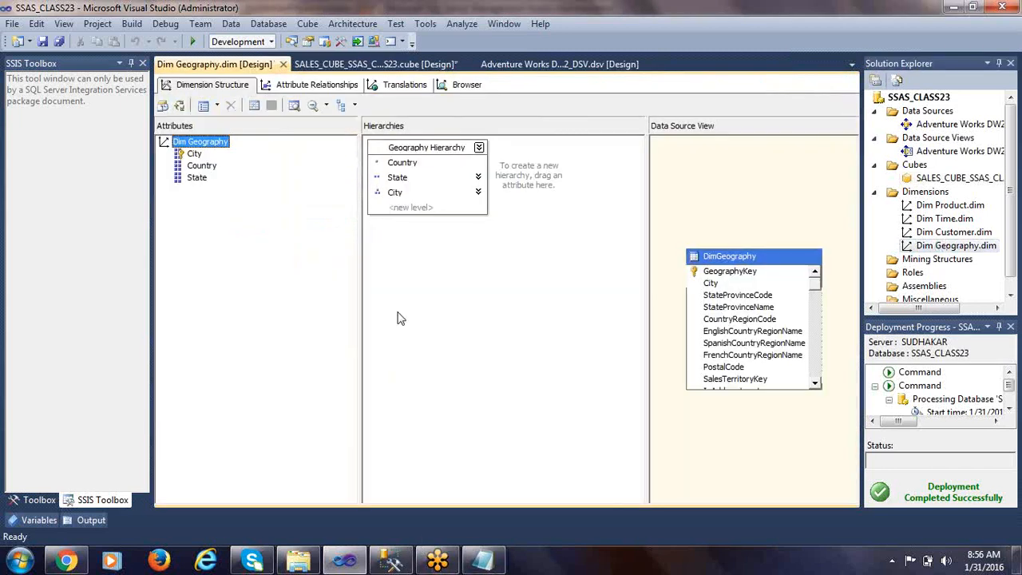
left_click(194, 154)
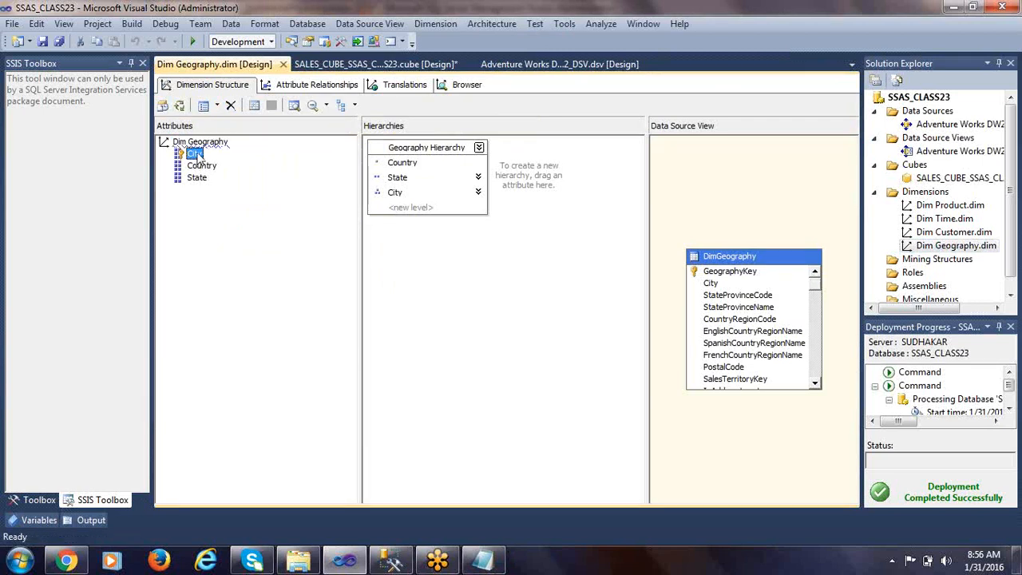
right_click(195, 154)
left_click(277, 312)
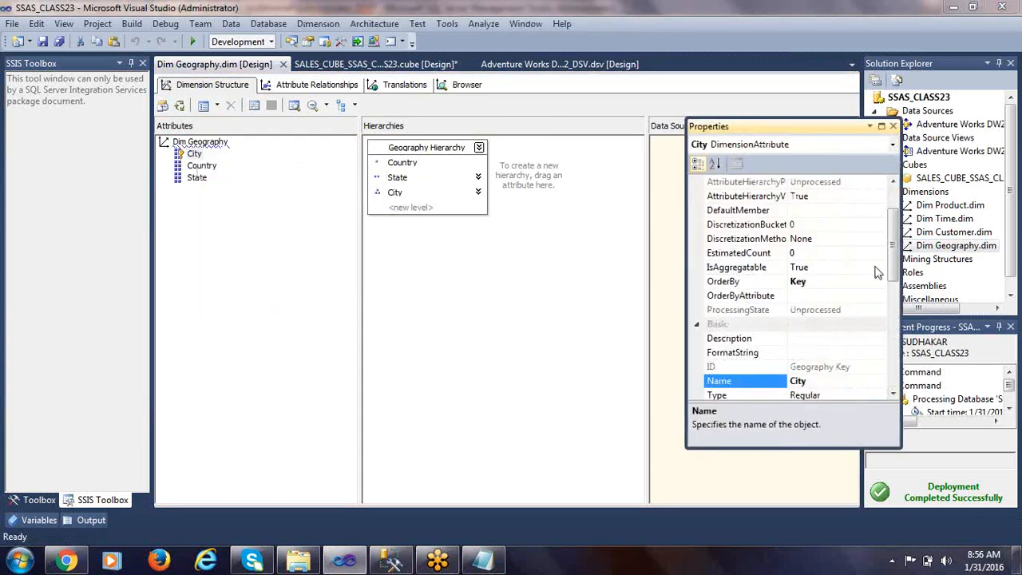
left_click_drag(894, 258, 765, 275)
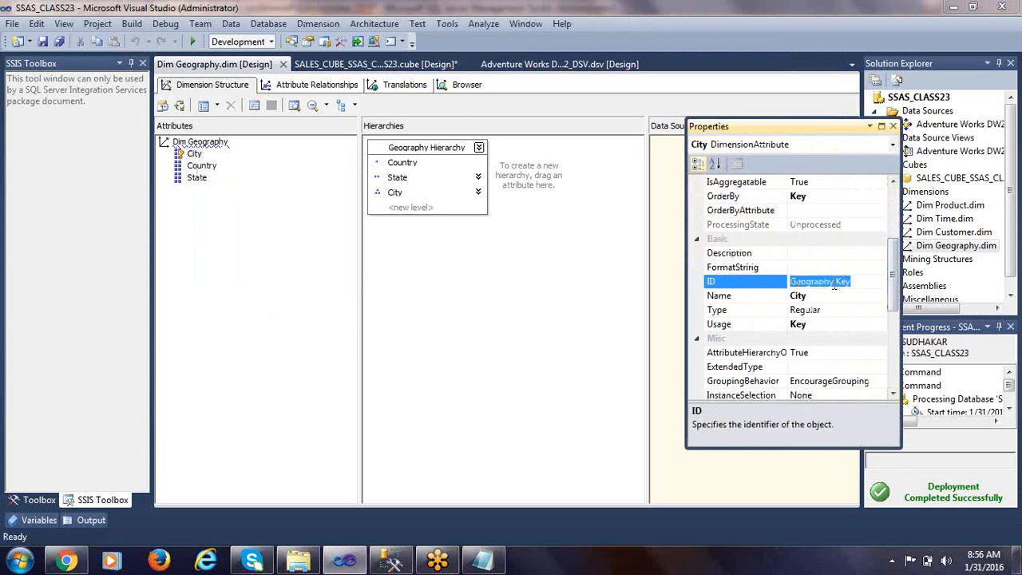
left_click(893, 126)
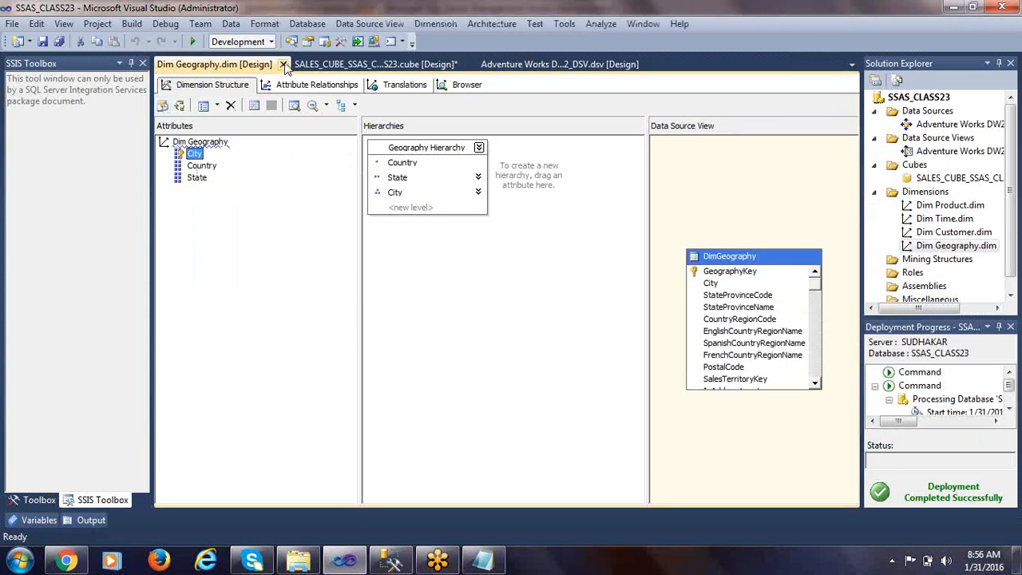
left_click(283, 64)
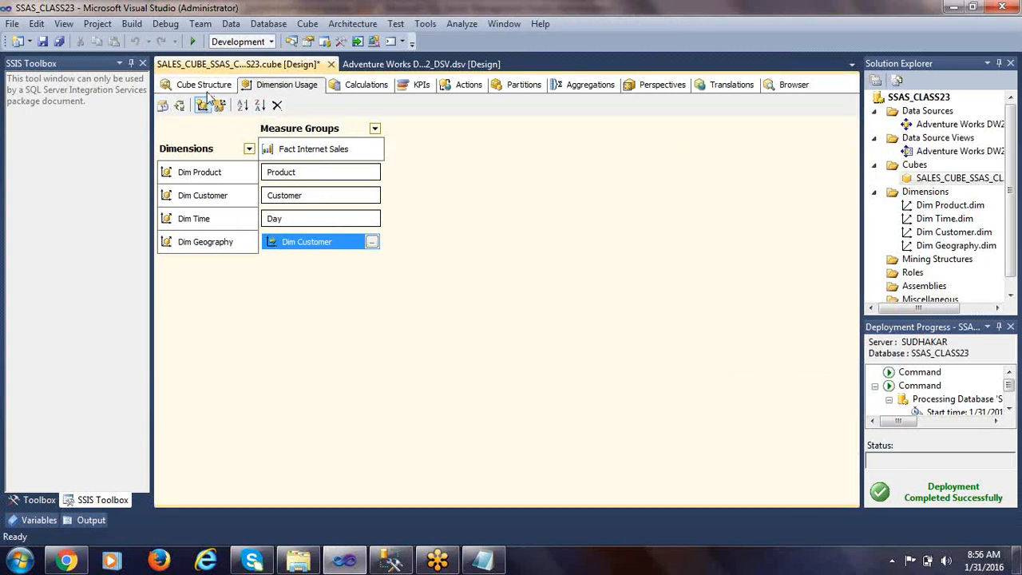
Deploy the SSAS_CLASS23 project and reconnect the cube browser to the deployed SALES_CUBE_SSAS_CLASS23 cube.
left_click(207, 87)
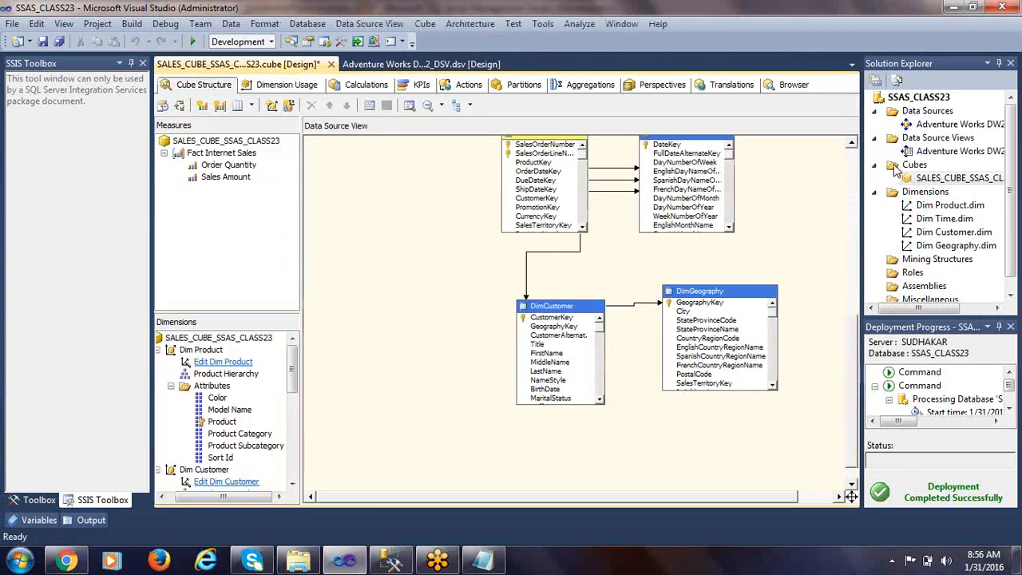
right_click(922, 100)
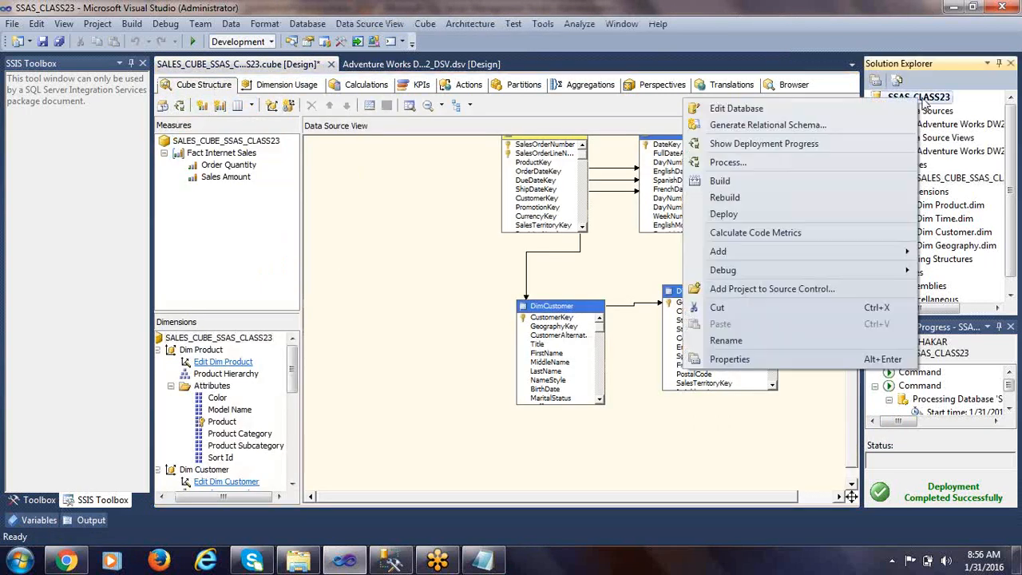
left_click(738, 216)
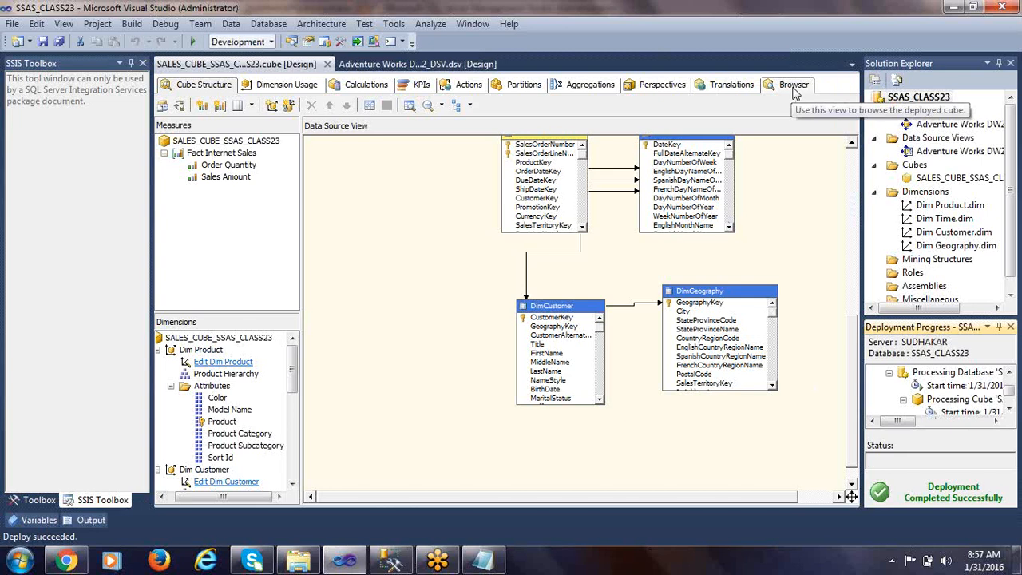
left_click(795, 86)
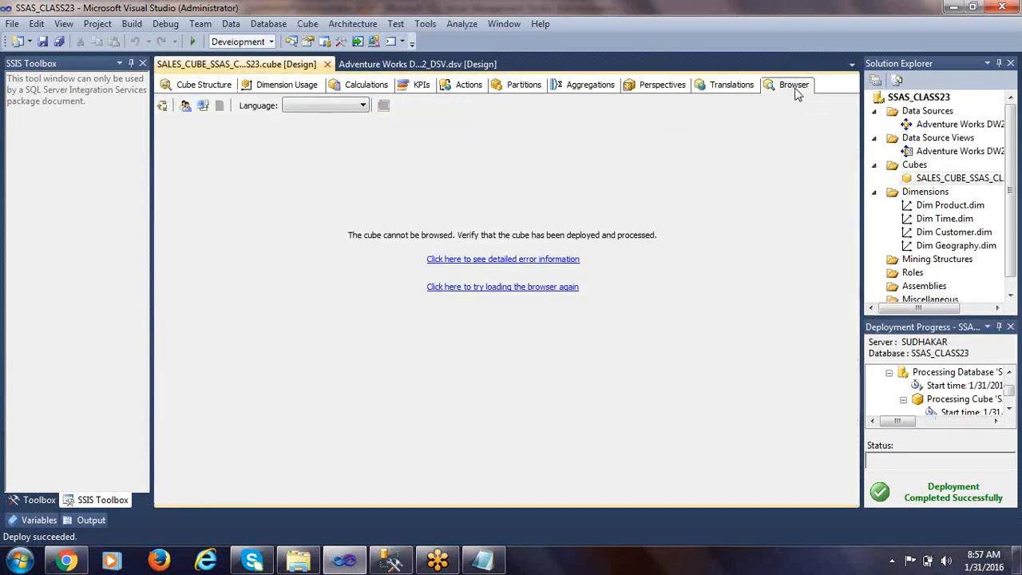
left_click(203, 106)
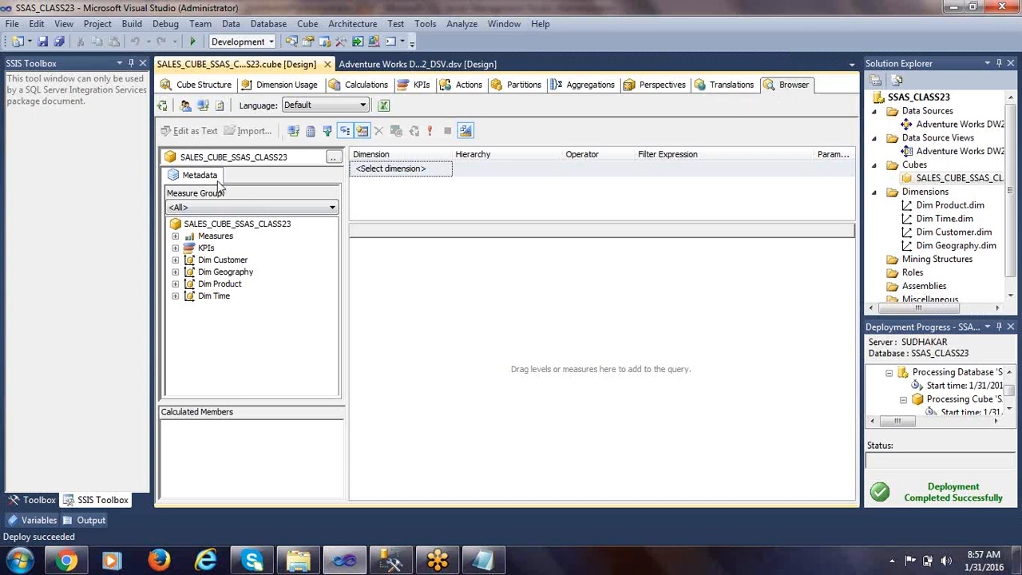
Expand the Fact Internet Sales measures and the customer, geography, product and time dimensions in the cube browser's metadata tree.
left_click(176, 236)
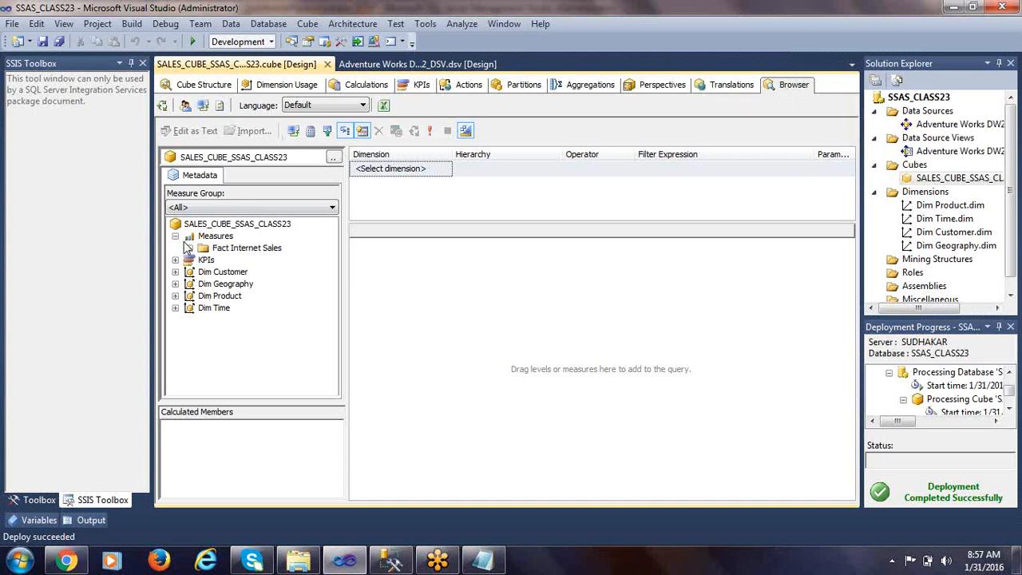
left_click(189, 248)
left_click(204, 285)
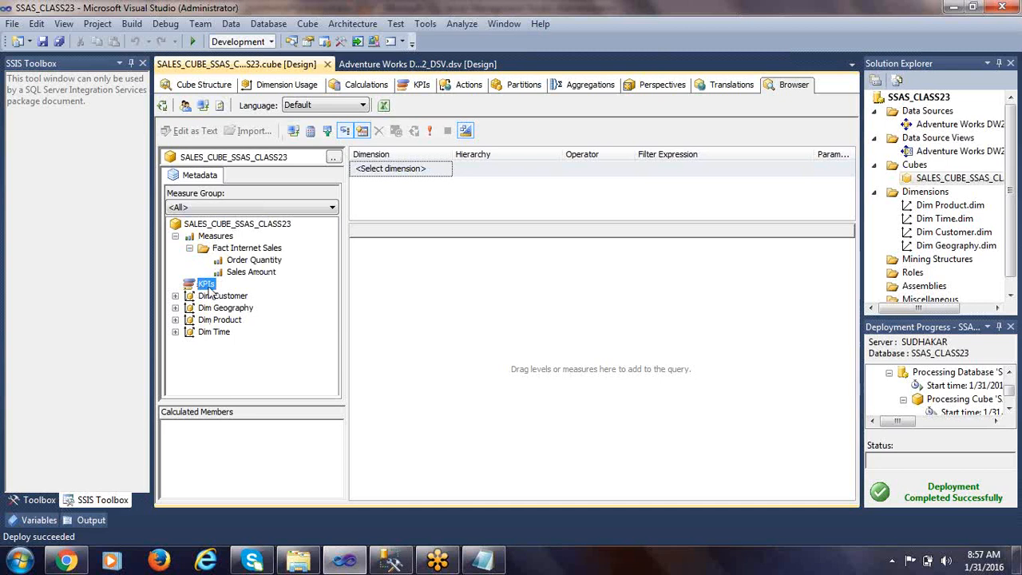
left_click(175, 295)
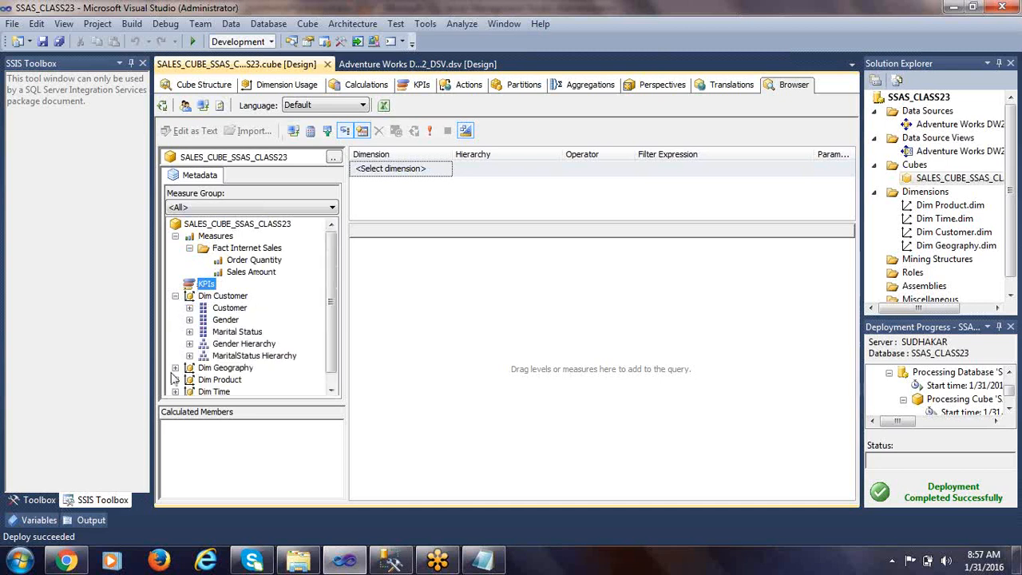
left_click(175, 368)
left_click(175, 391)
left_click(175, 391)
left_click_drag(332, 375, 334, 273)
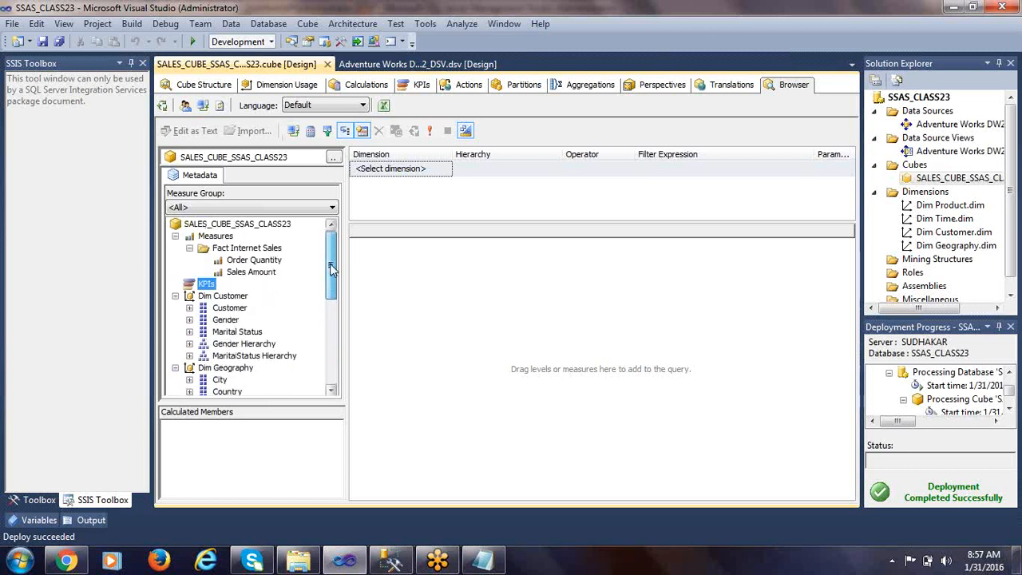
scroll(331, 270, "down", 1)
Examine the Customer attribute of Dim Customer through both its level and its All member, and collapse it again.
left_click(228, 273)
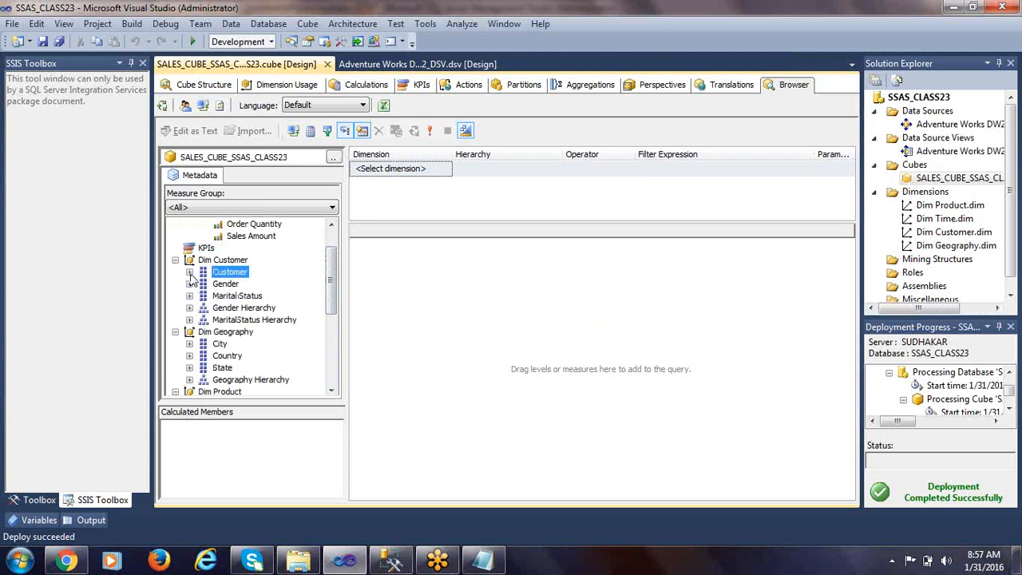
left_click(190, 272)
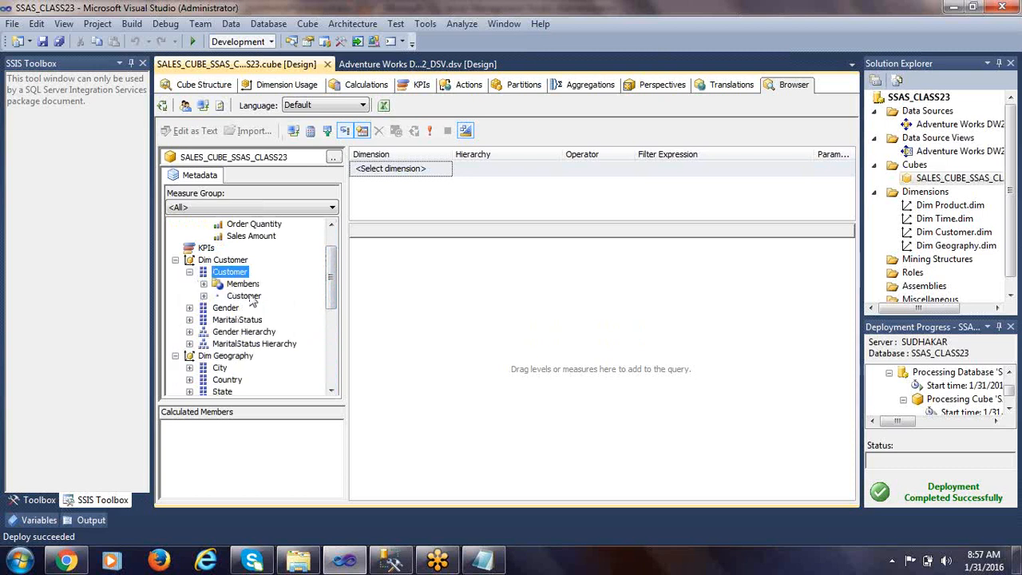
left_click(204, 295)
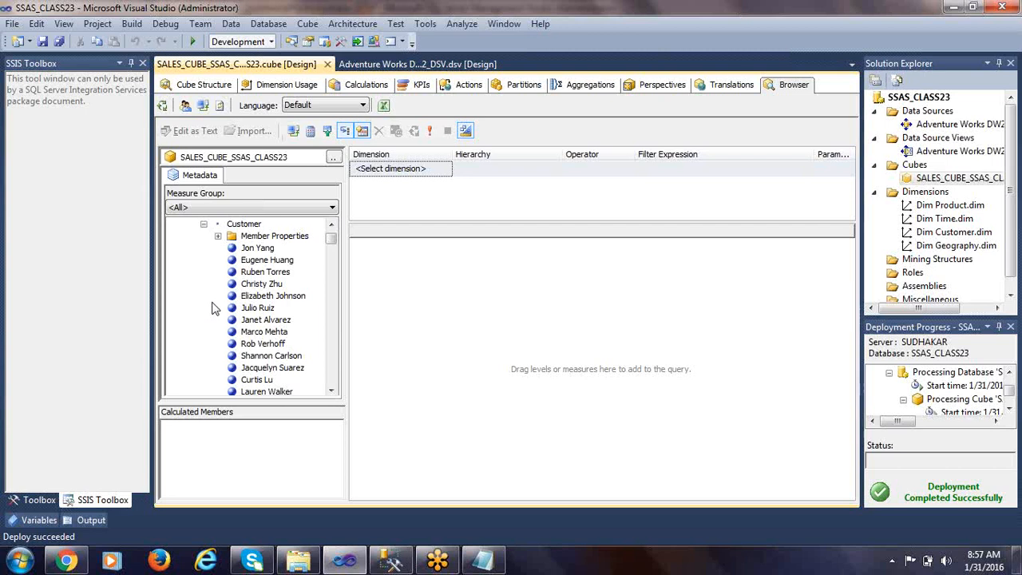
left_click(204, 225)
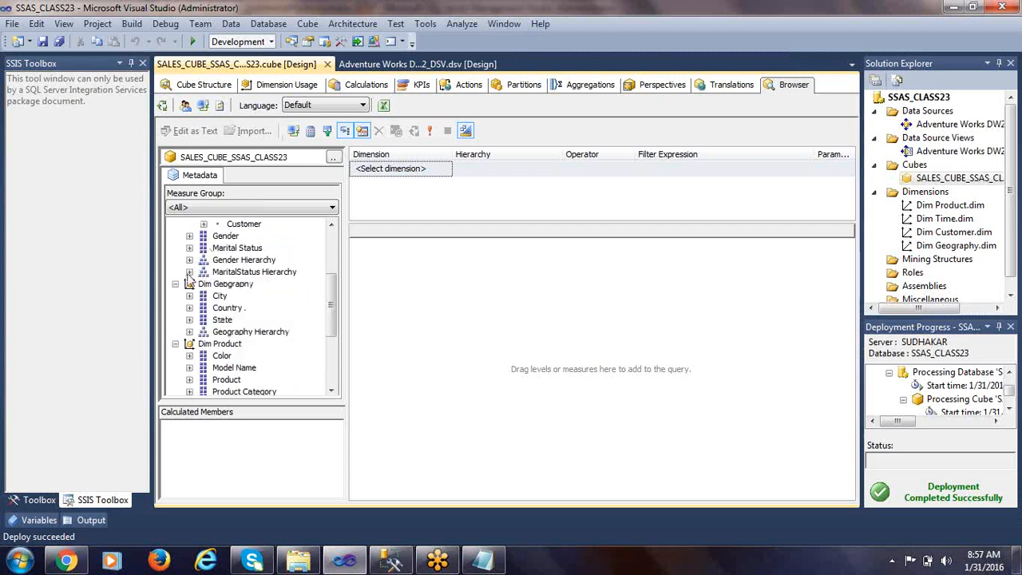
left_click_drag(331, 278, 331, 255)
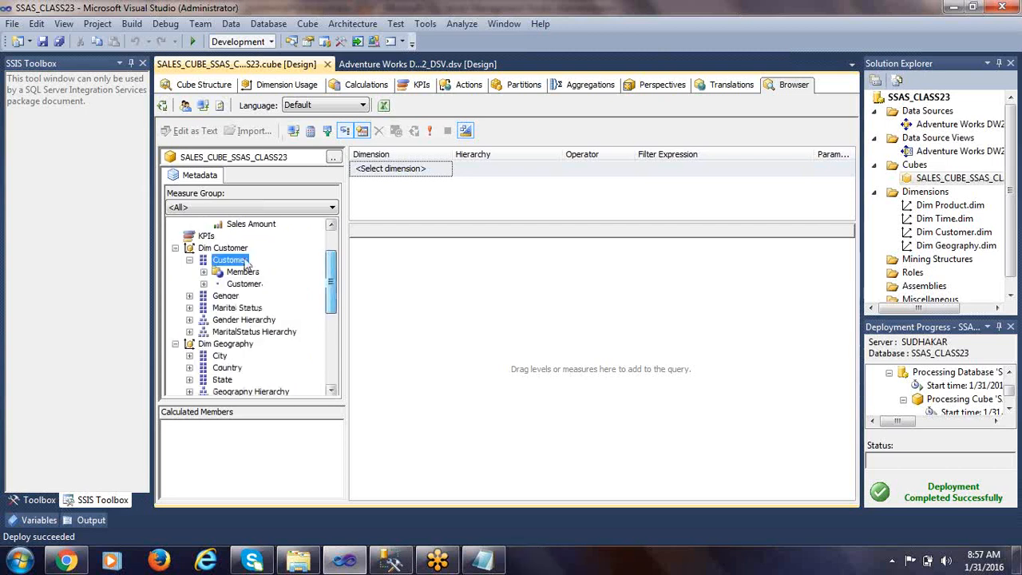
left_click(204, 271)
left_click(217, 284)
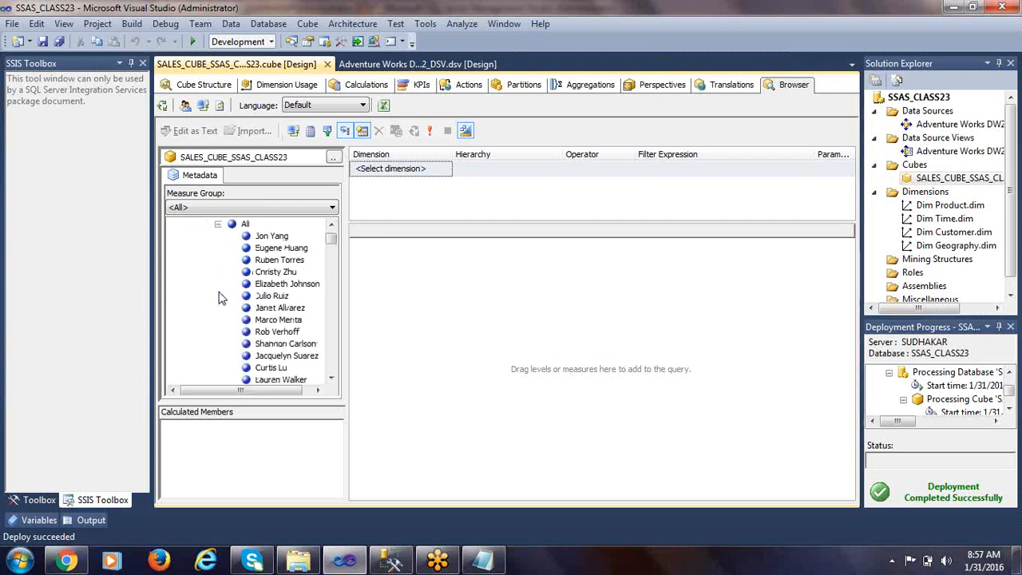
mouse_move(330, 239)
left_mouse_down()
mouse_move(332, 308)
mouse_move(328, 228)
left_mouse_up()
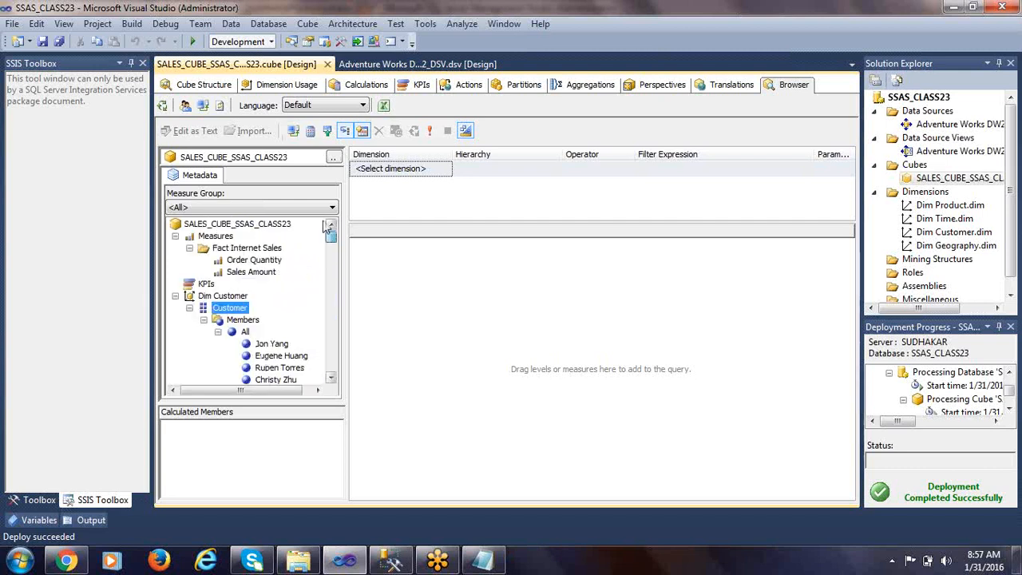
left_click(217, 331)
left_click(204, 320)
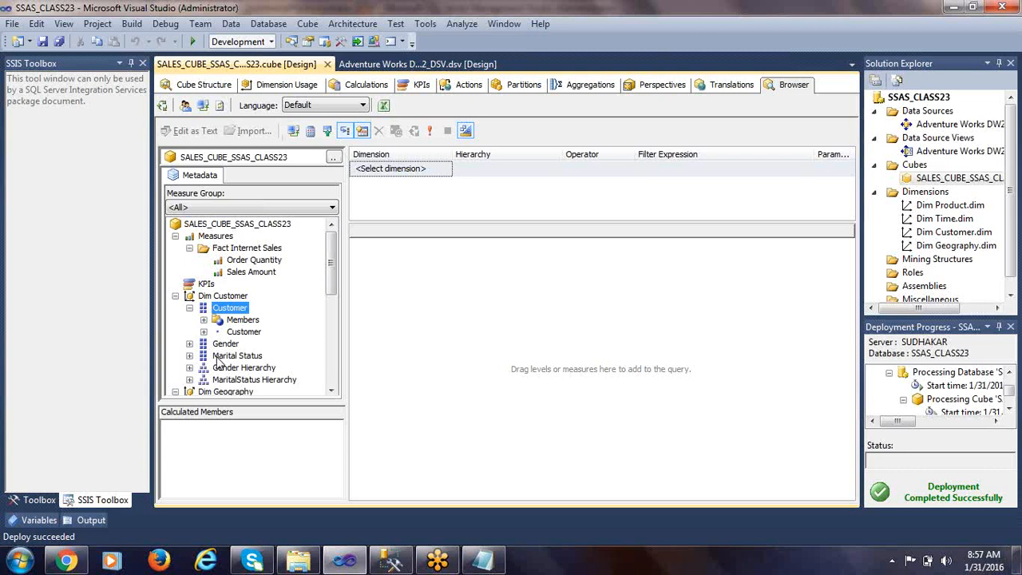
key("Left")
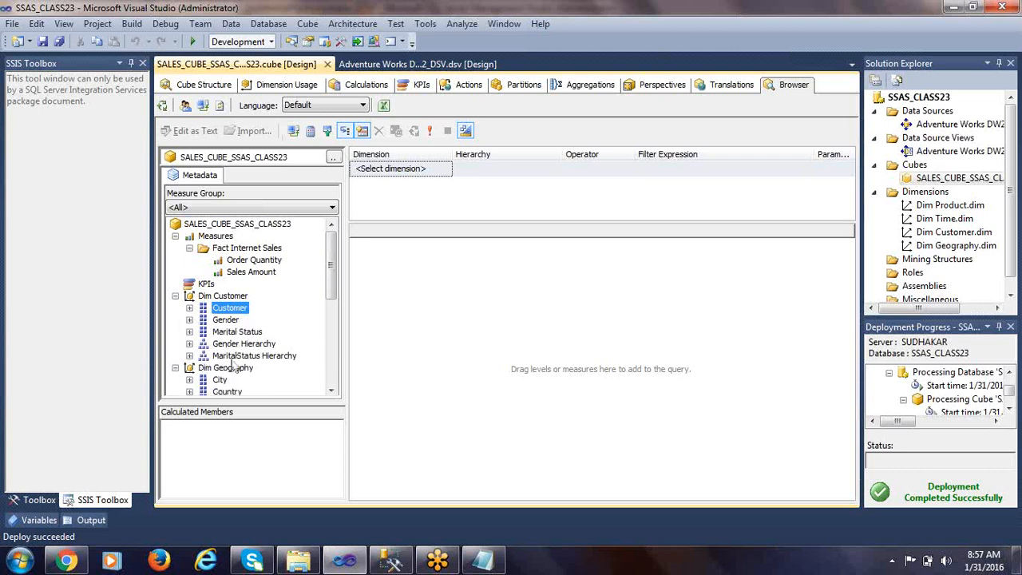
Examine the Gender Hierarchy of Dim Customer down to the customers under Female, and collapse the hierarchy again.
left_click(244, 345)
left_click(245, 356)
left_click(244, 345)
left_click(241, 356)
left_click(220, 345)
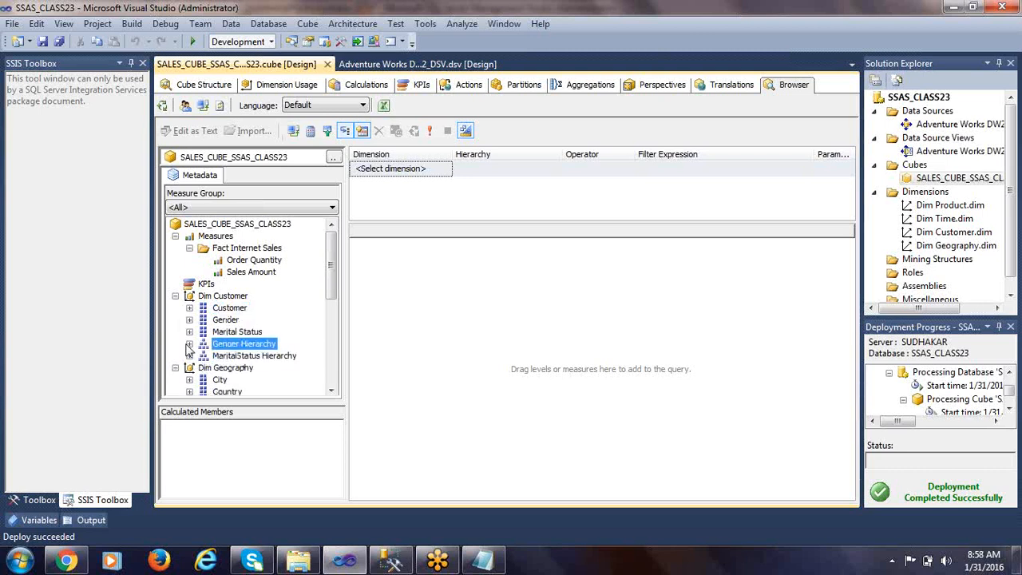
left_click(189, 344)
left_click(204, 356)
left_click(218, 367)
left_click(267, 368)
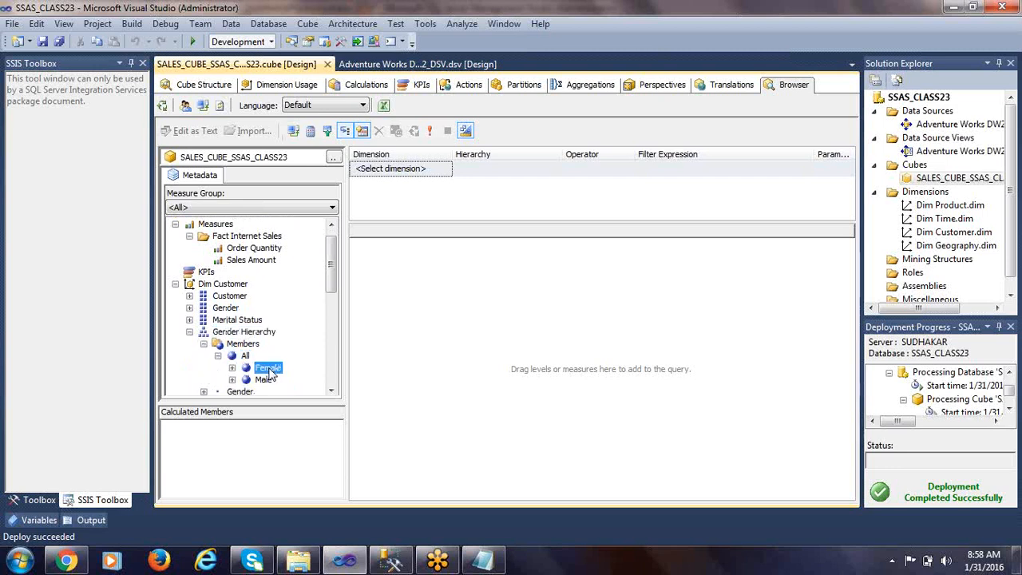
left_click(232, 367)
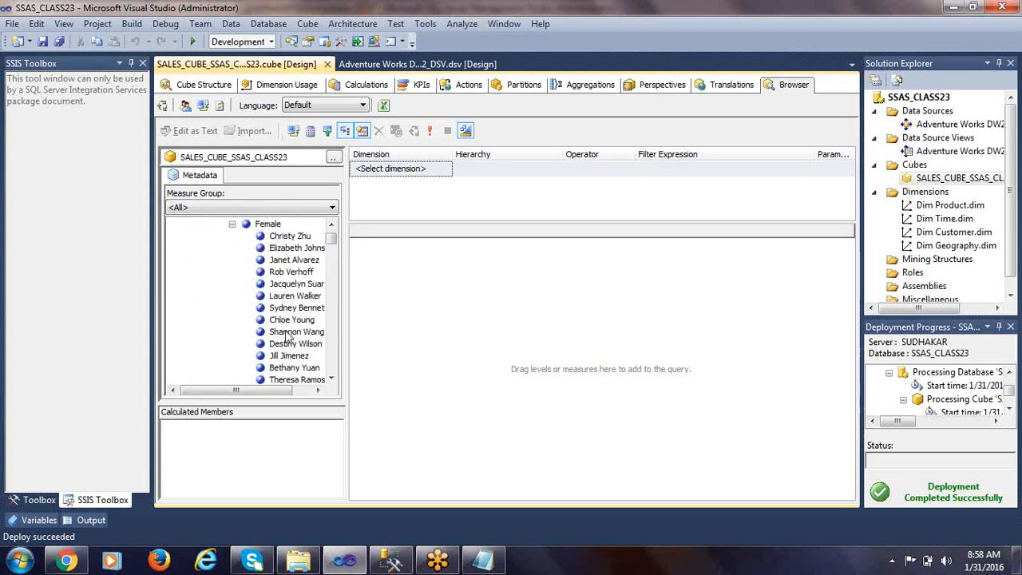
left_click(232, 224)
scroll(246, 254, "up", 1)
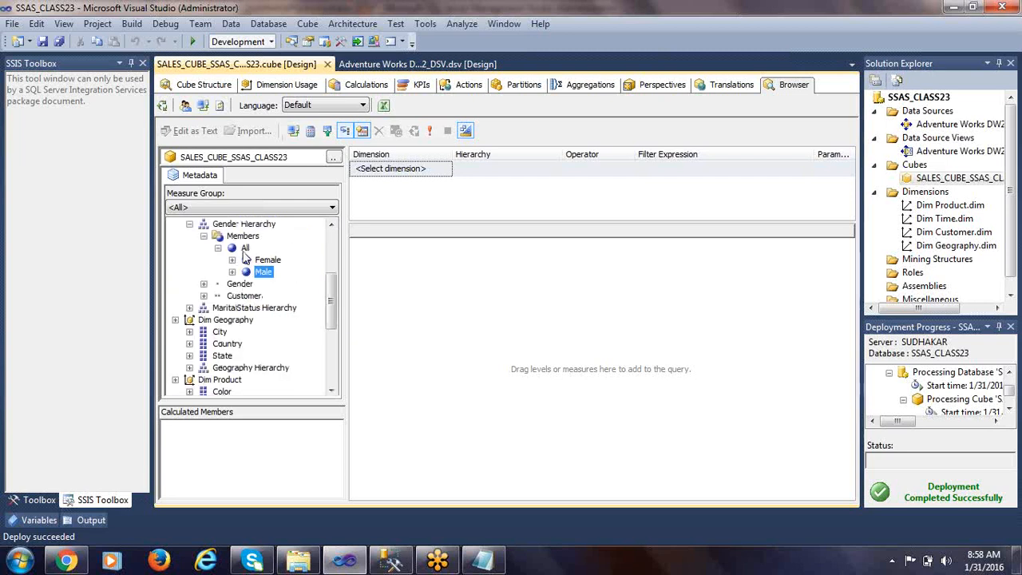
left_click(218, 248)
left_click(203, 236)
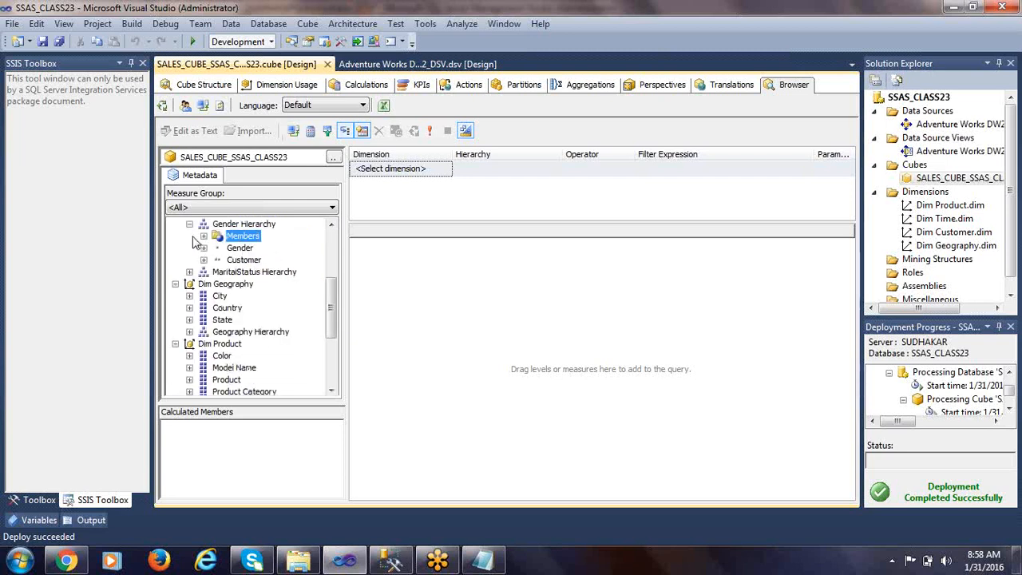
left_click(190, 224)
Add the Sales Amount and Order Quantity measures to the cube browser query.
left_click_drag(327, 335, 332, 268)
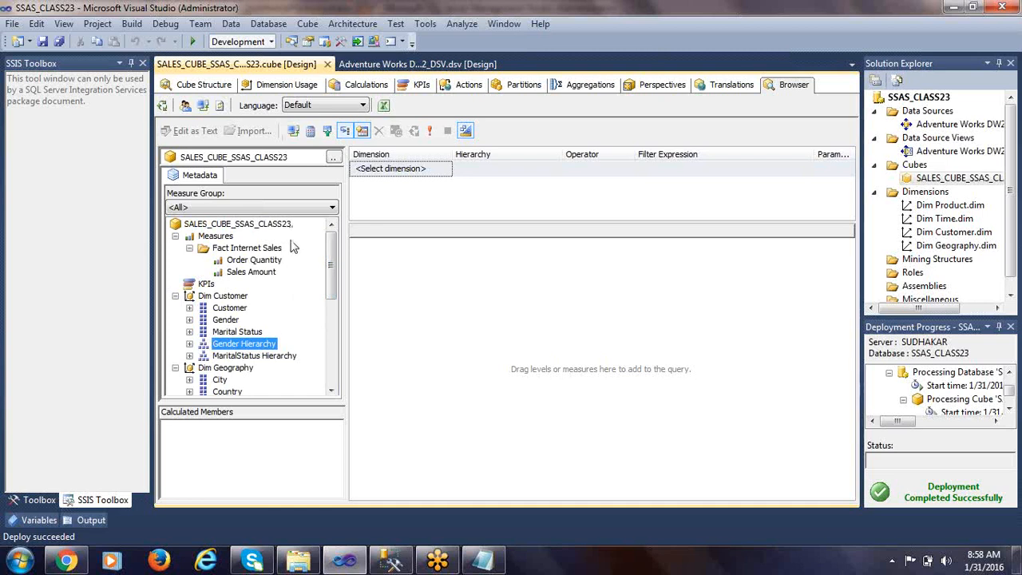
left_click_drag(265, 272, 513, 301)
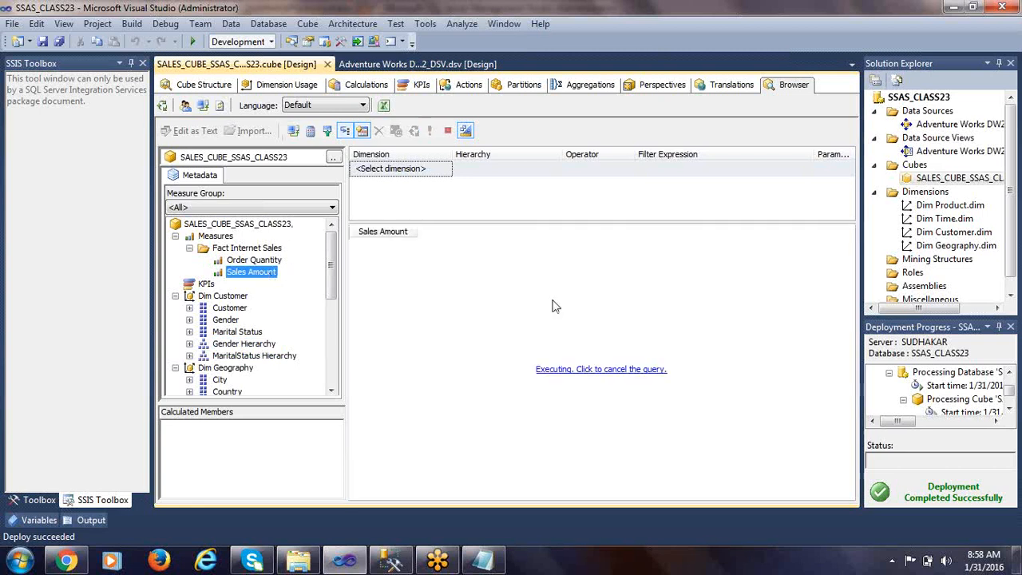
left_click_drag(271, 260, 515, 258)
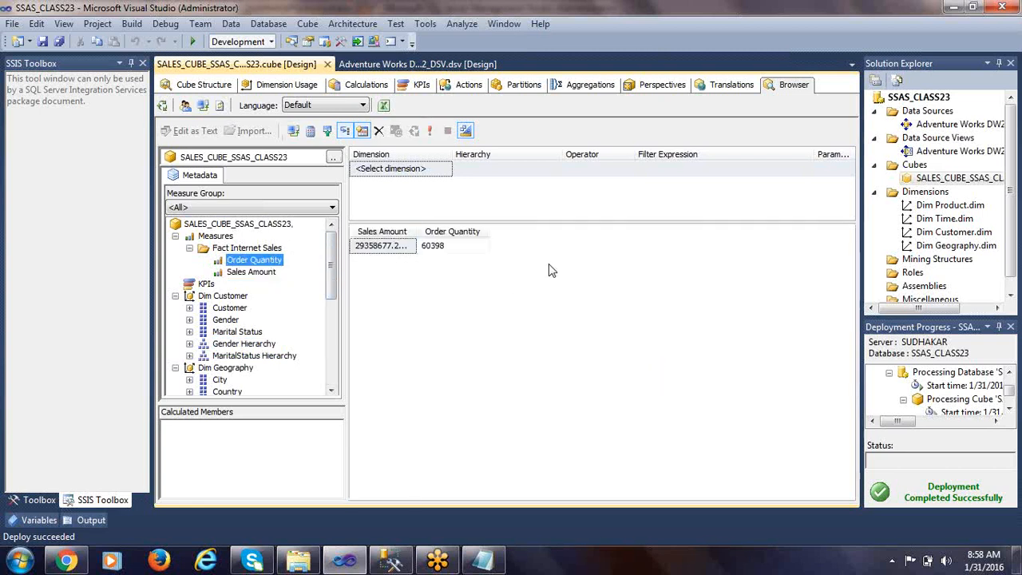
Add the Time Hierarchy of Dim Time to the query and widen the Quarter column to show its full values.
left_click_drag(332, 272, 334, 356)
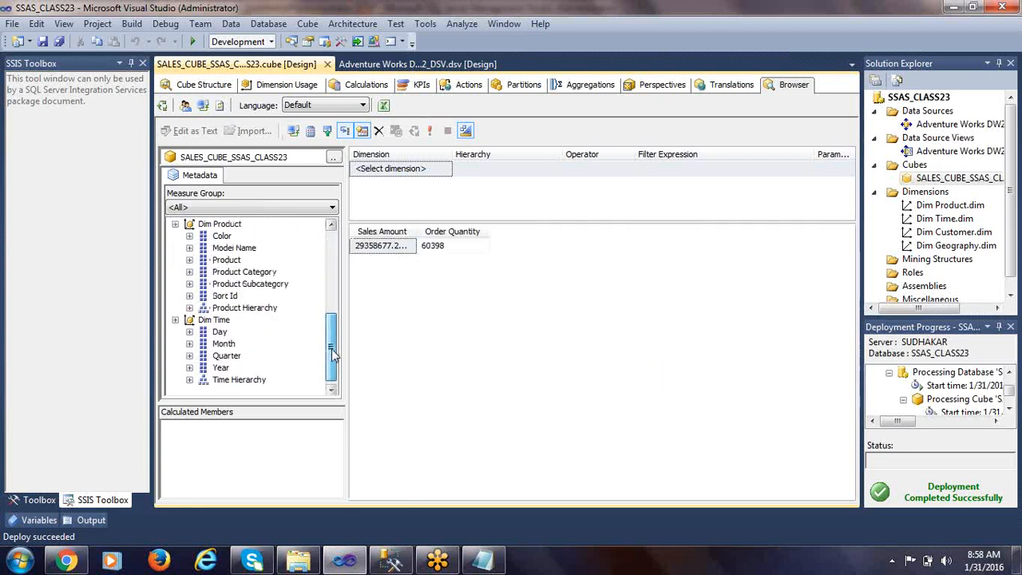
left_click(254, 385)
left_click_drag(254, 385, 405, 321)
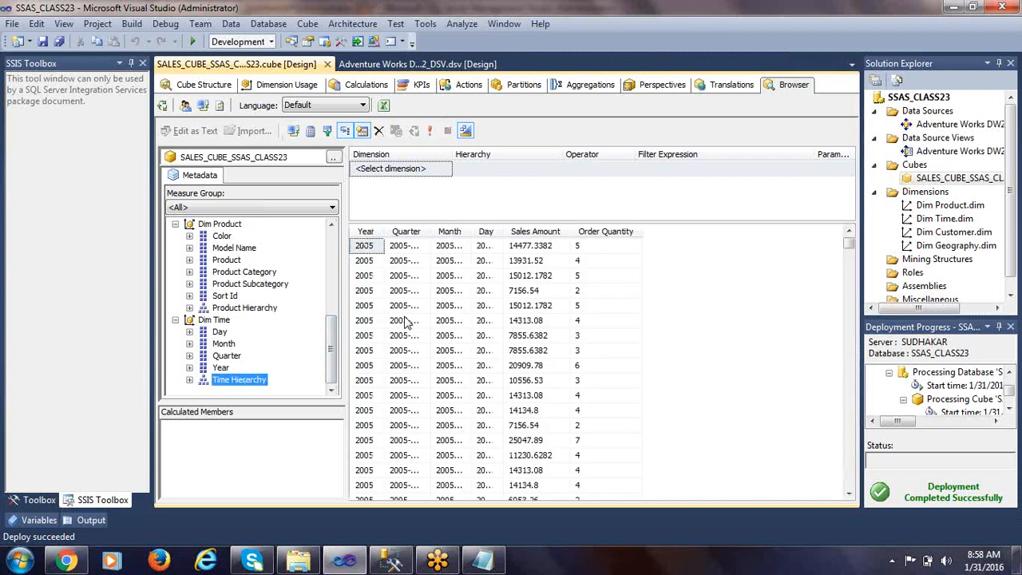
left_click_drag(430, 231, 472, 231)
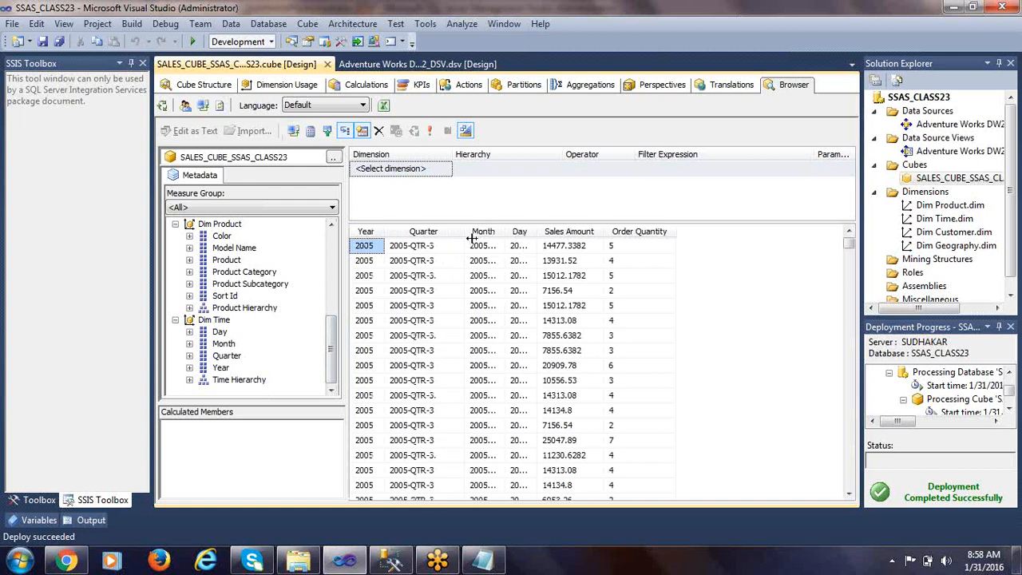
Widen the Month and Day columns to show their full values and review the first row across the time levels and measures.
left_click(441, 265)
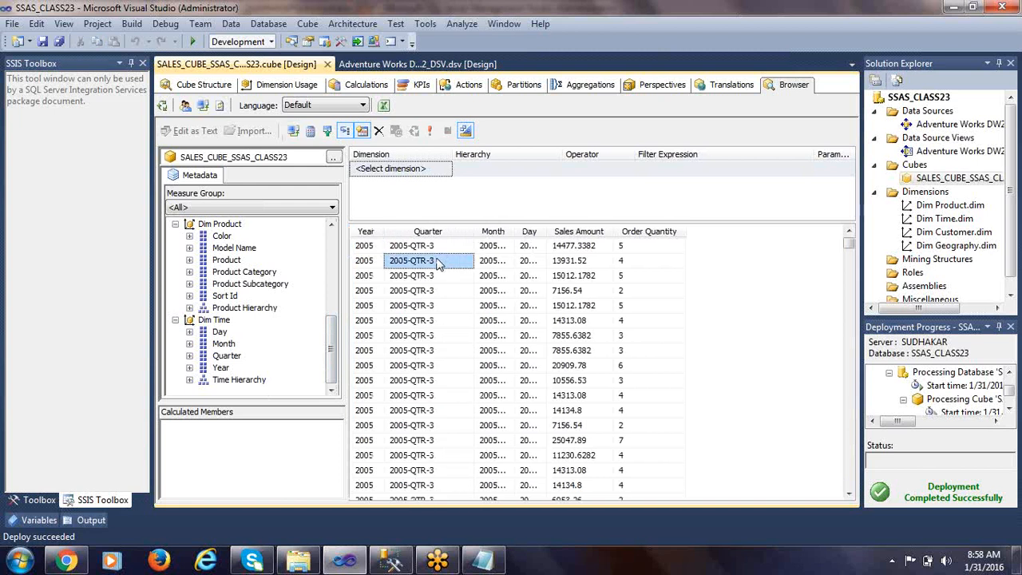
left_click(578, 249)
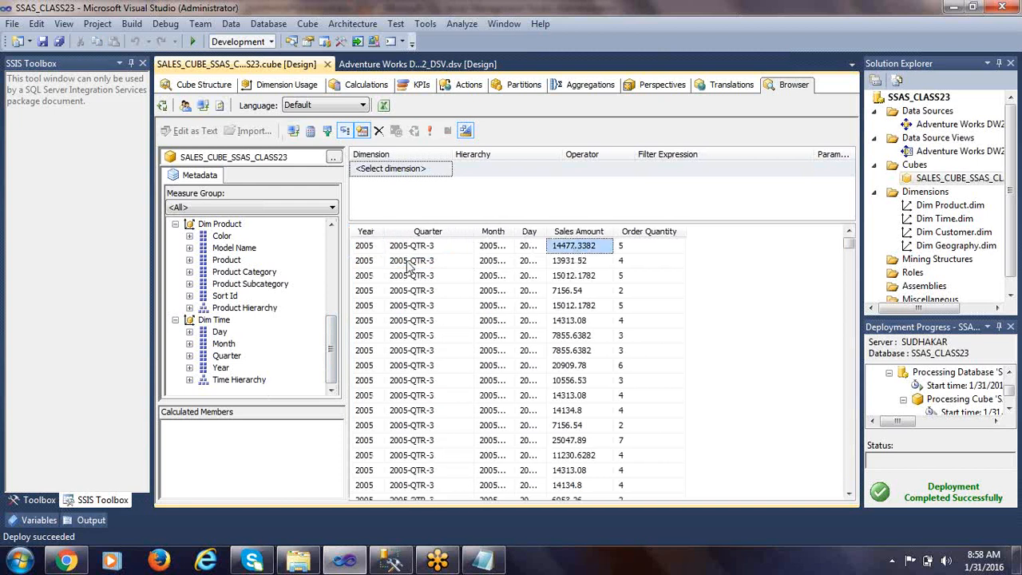
left_click(374, 249)
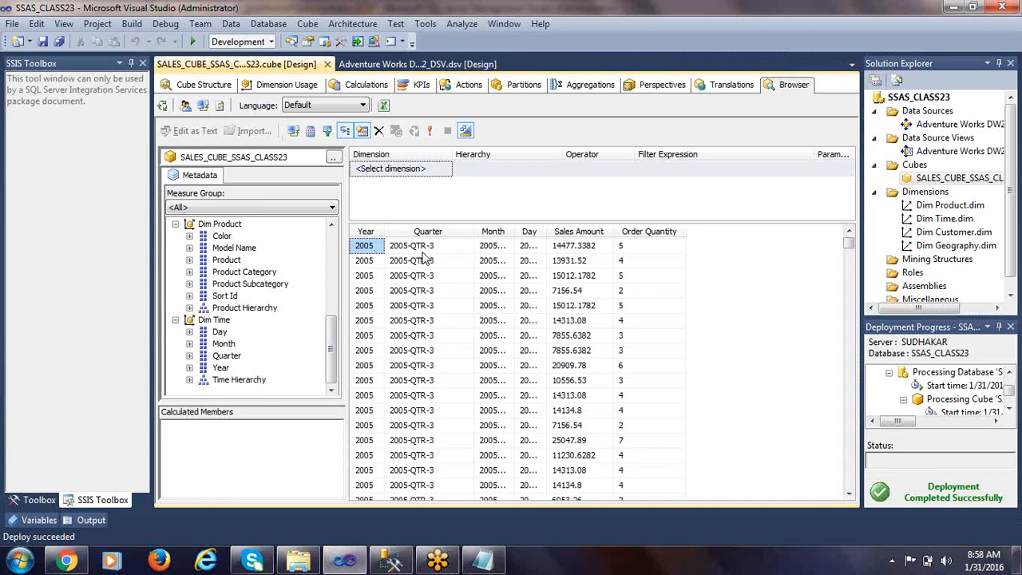
left_click(435, 252)
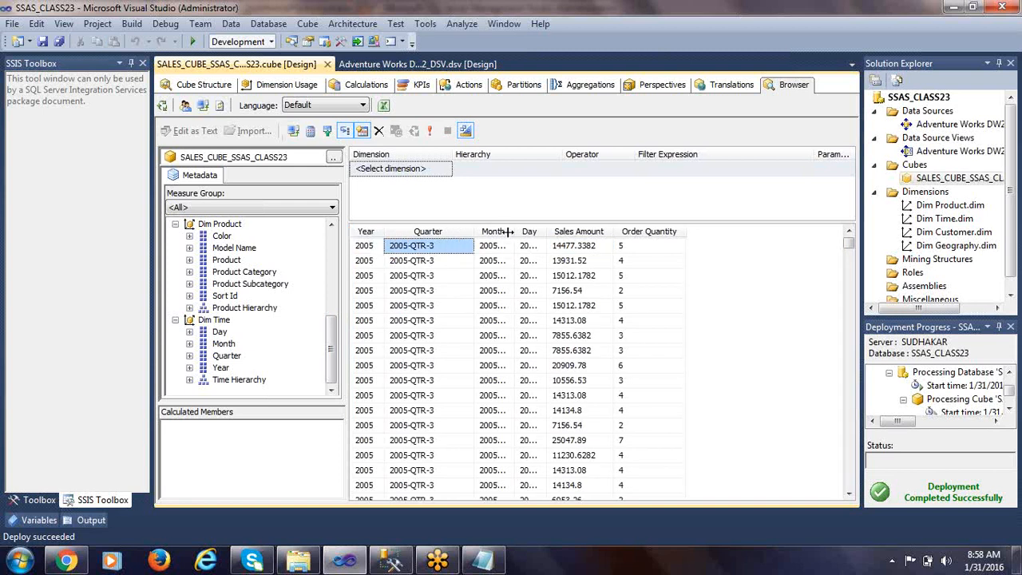
left_click_drag(527, 232, 604, 231)
left_click(535, 246)
left_click(599, 248)
left_click(651, 249)
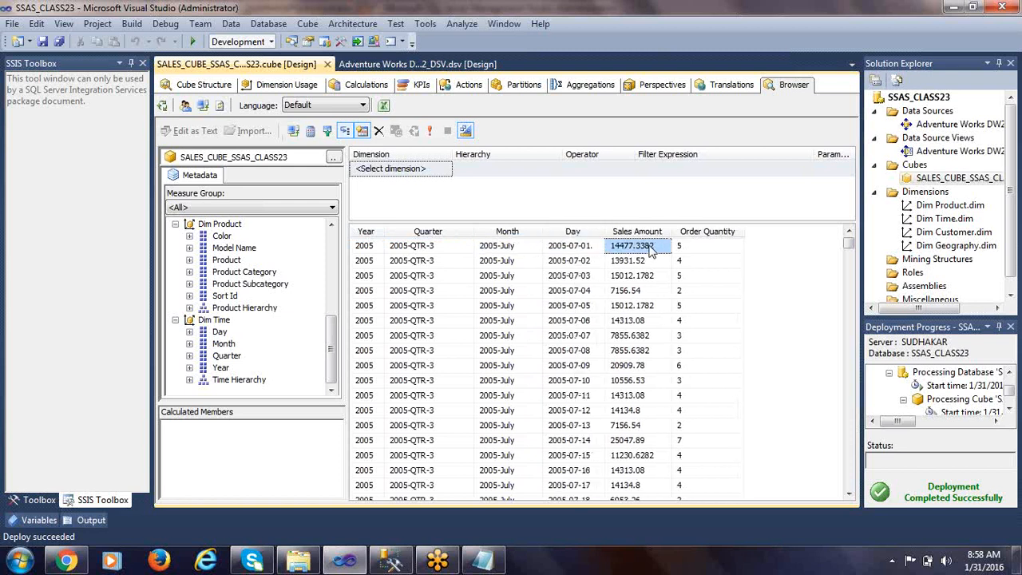
left_click(697, 250)
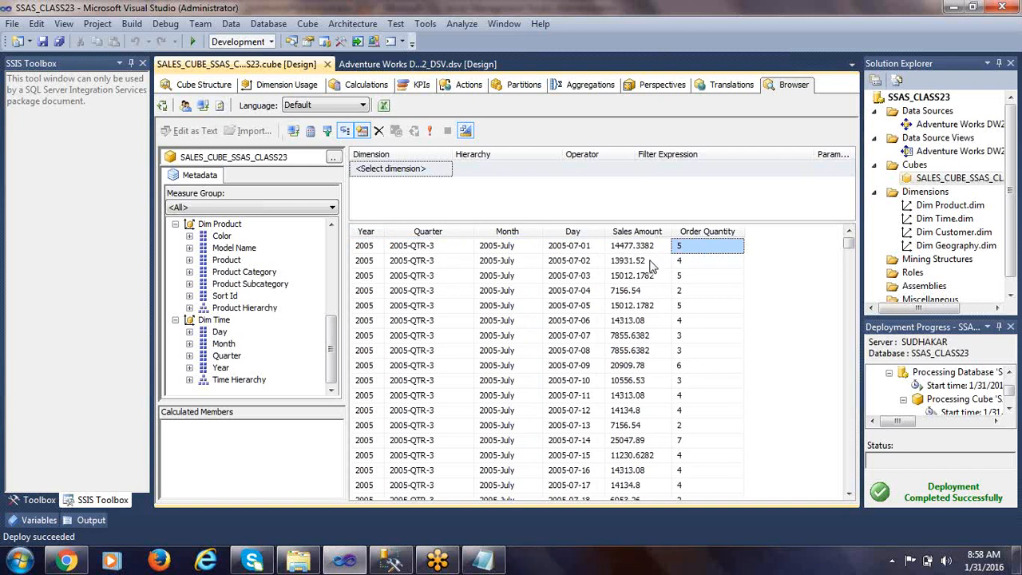
Add the Product Hierarchy of Dim Product to the cube browser query.
left_click_drag(333, 356, 334, 316)
left_click_drag(334, 317, 334, 333)
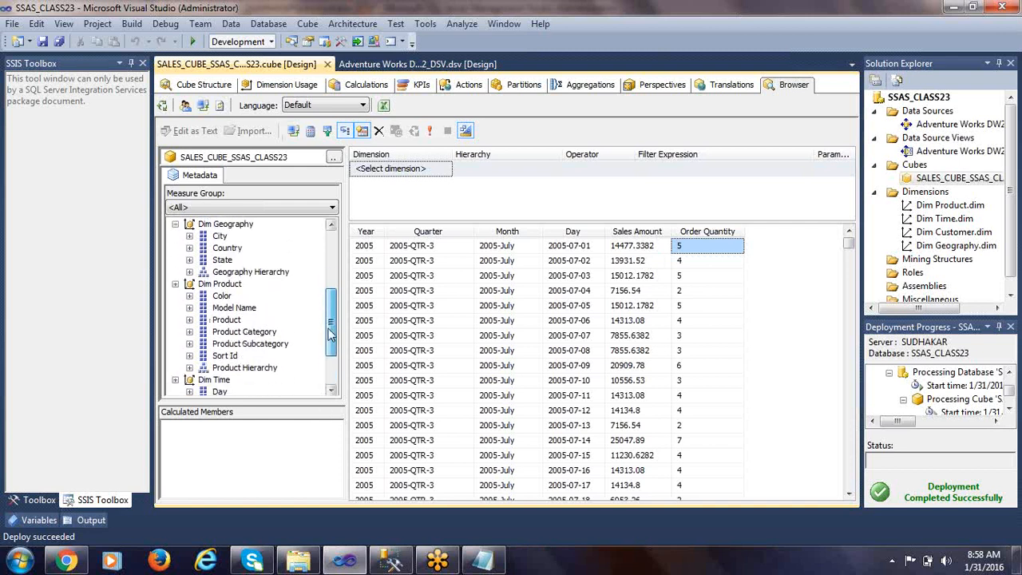
left_click(250, 343)
left_click_drag(238, 368, 360, 319)
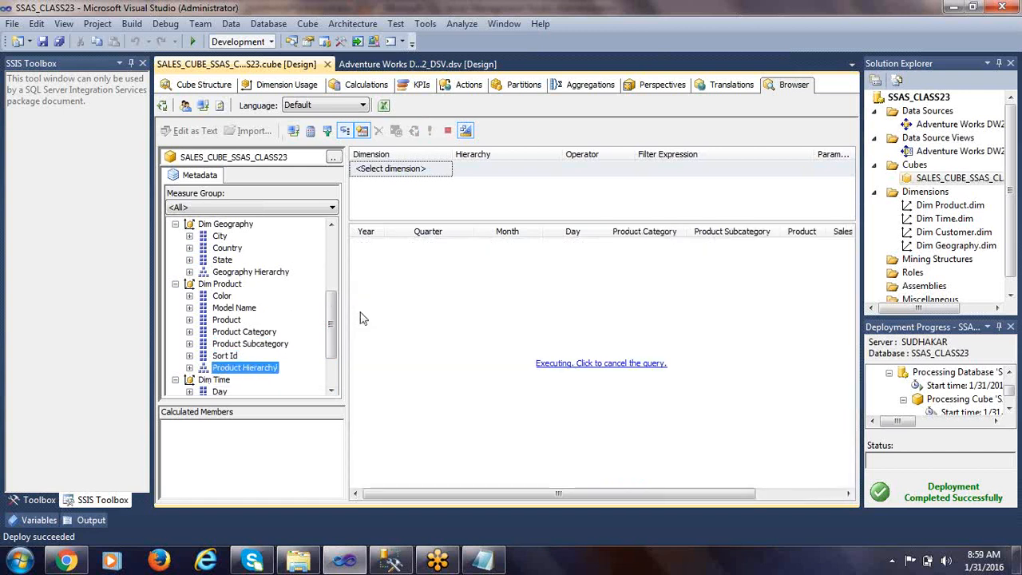
Widen the Product column and review the query rows across the product levels, sales measures and time levels.
left_click_drag(465, 495, 570, 500)
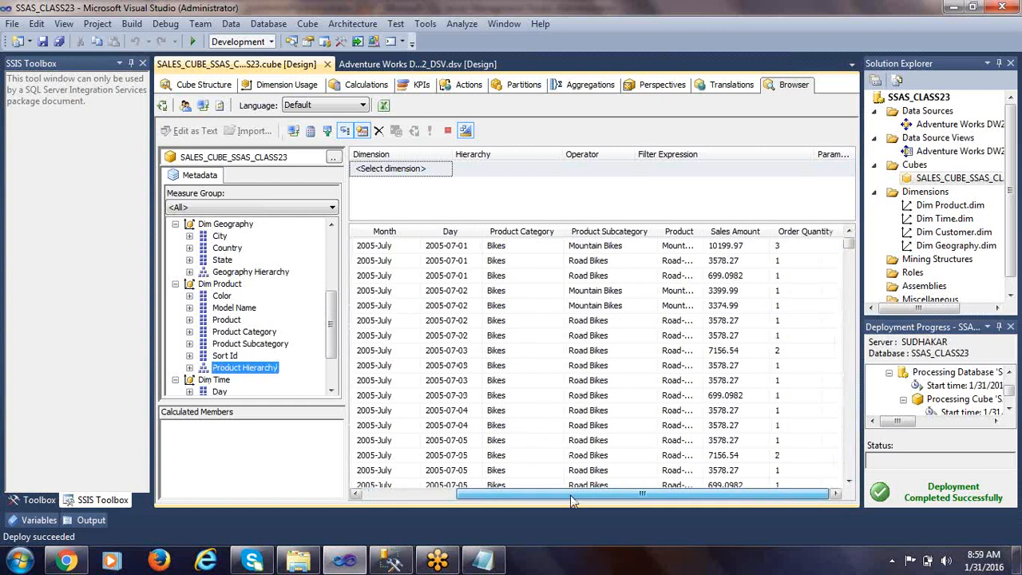
left_click(593, 248)
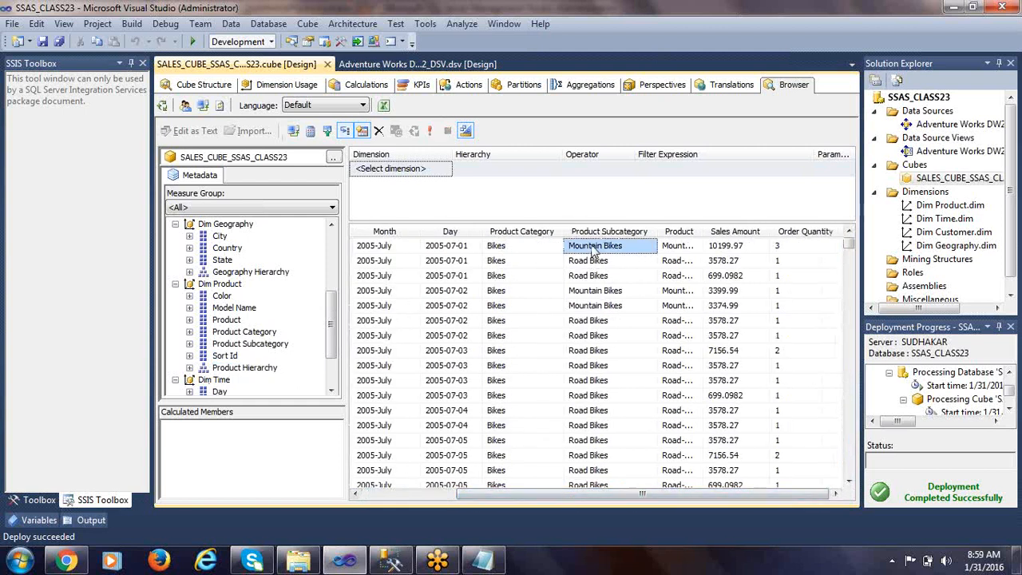
left_click(537, 247)
left_click(619, 249)
left_click_drag(704, 231, 735, 231)
left_click(729, 247)
left_click(829, 250)
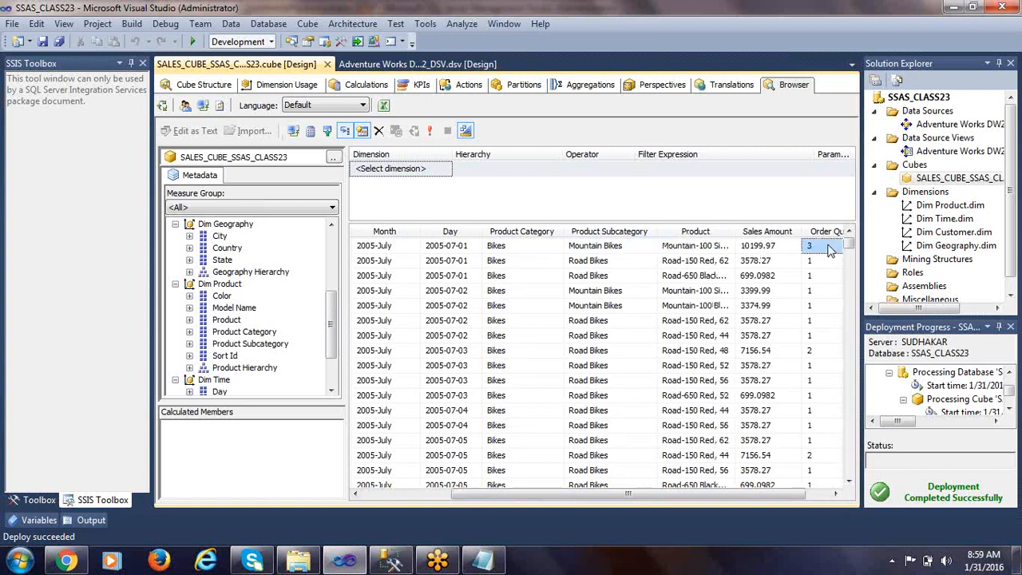
left_click(783, 248)
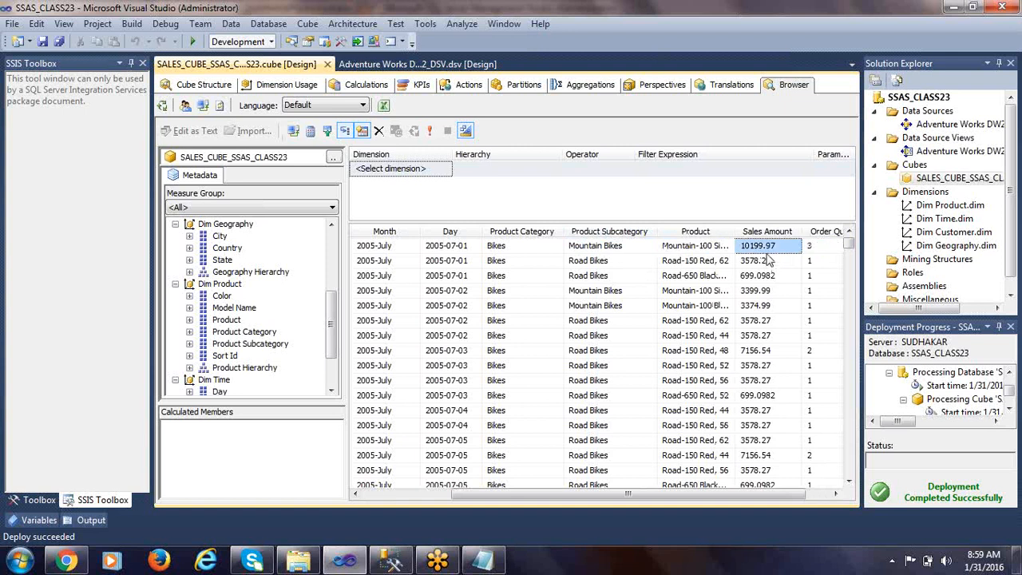
left_click(627, 488)
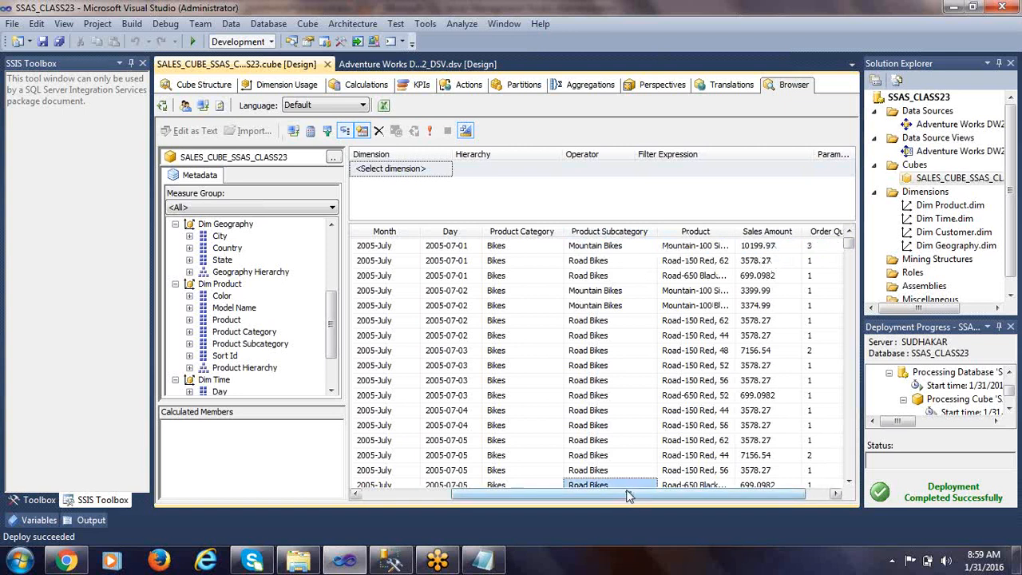
left_click_drag(627, 495, 529, 494)
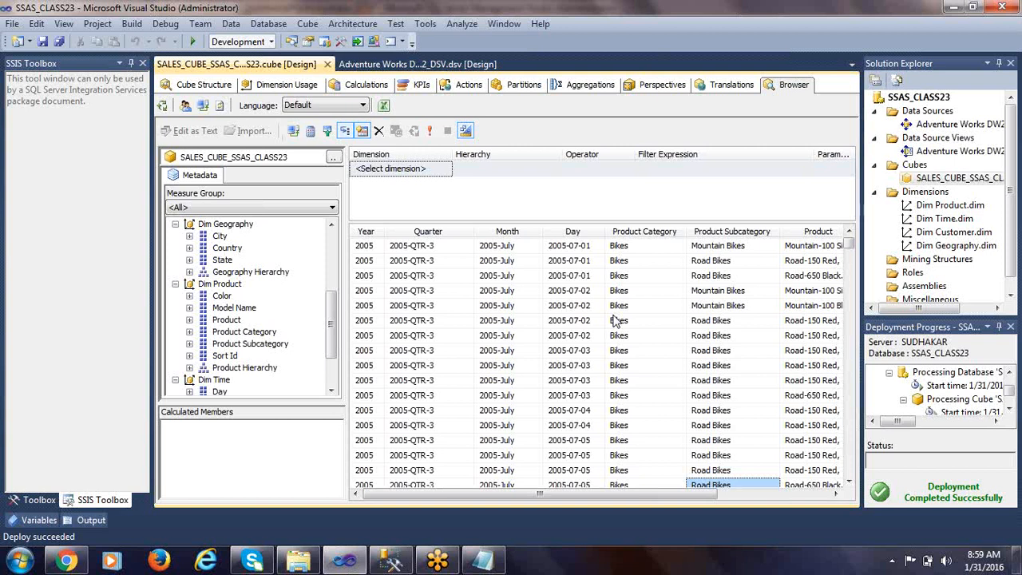
left_click(471, 265)
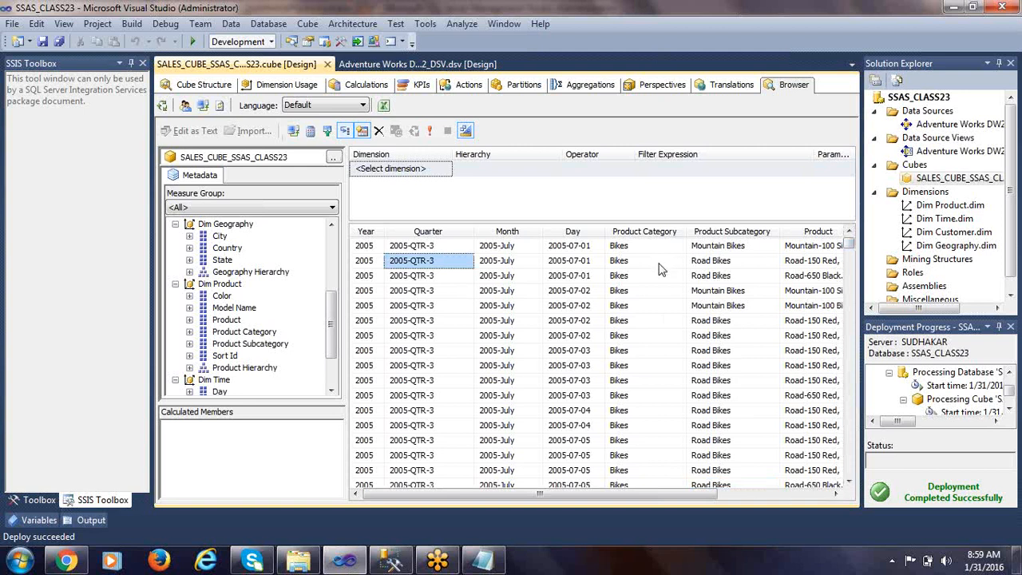
Define a query filter on the Gender attribute of Dim Customer with the Equal operator.
left_click(446, 169)
left_click(446, 169)
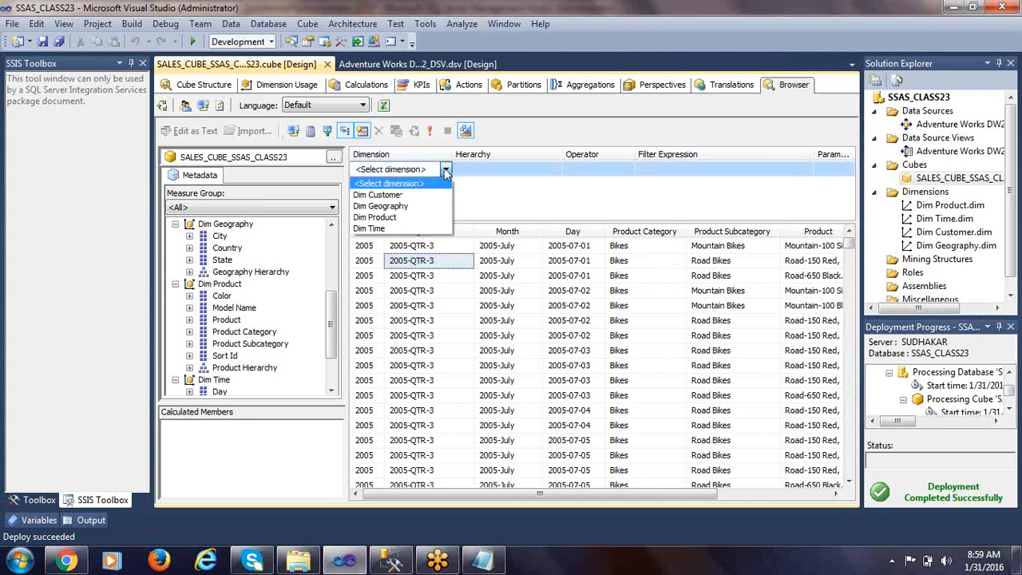
left_click(378, 195)
left_click(519, 169)
left_click(556, 169)
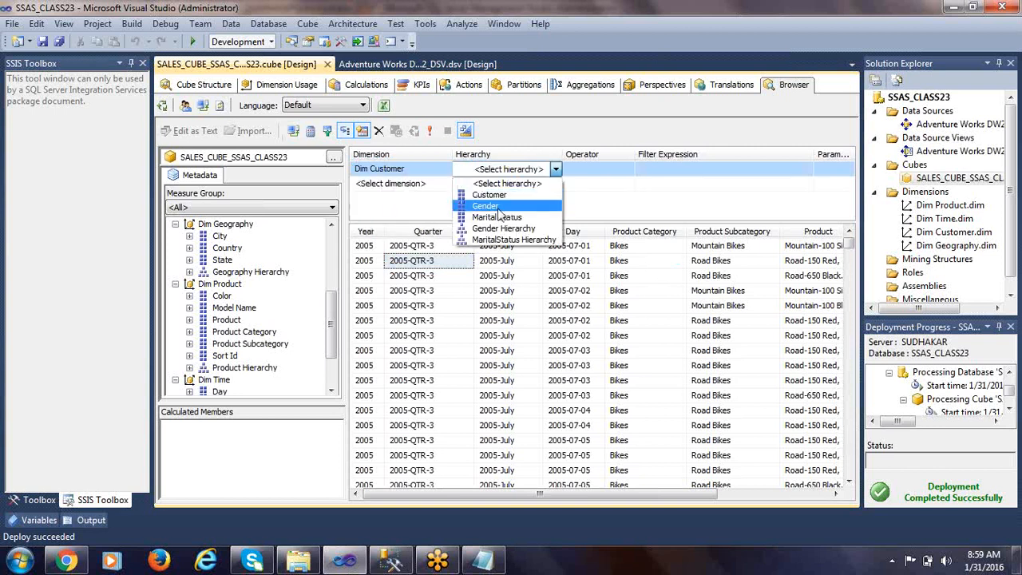
left_click(498, 207)
left_click(605, 170)
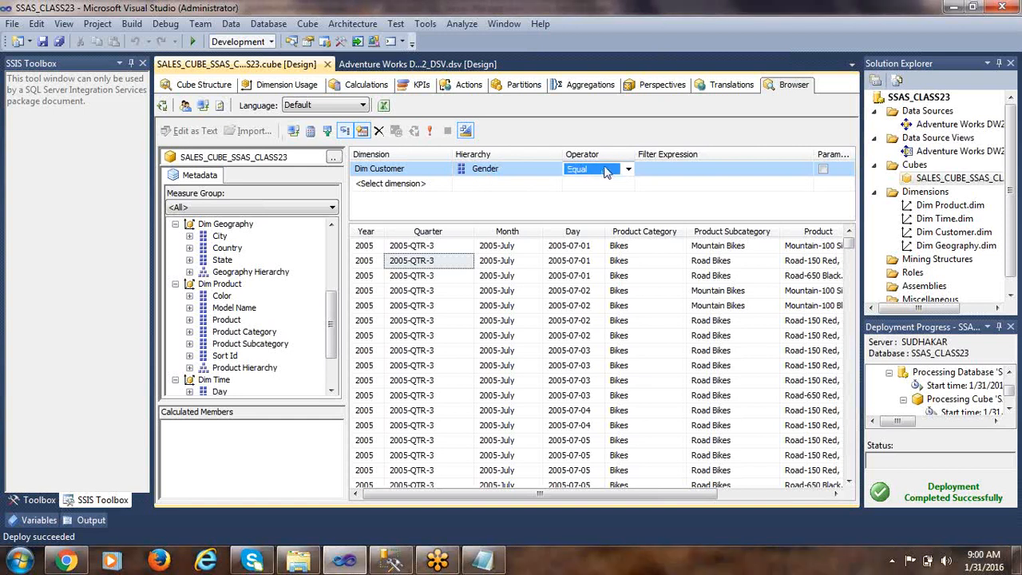
Set the Gender filter expression to Female and review the filtered sales measures.
left_click(697, 170)
left_click(805, 170)
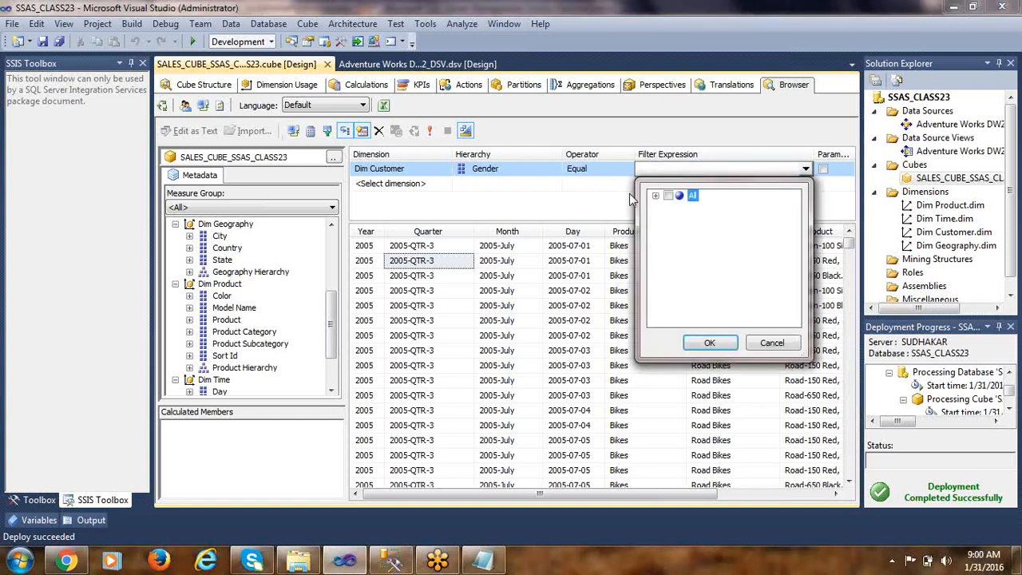
left_click(683, 207)
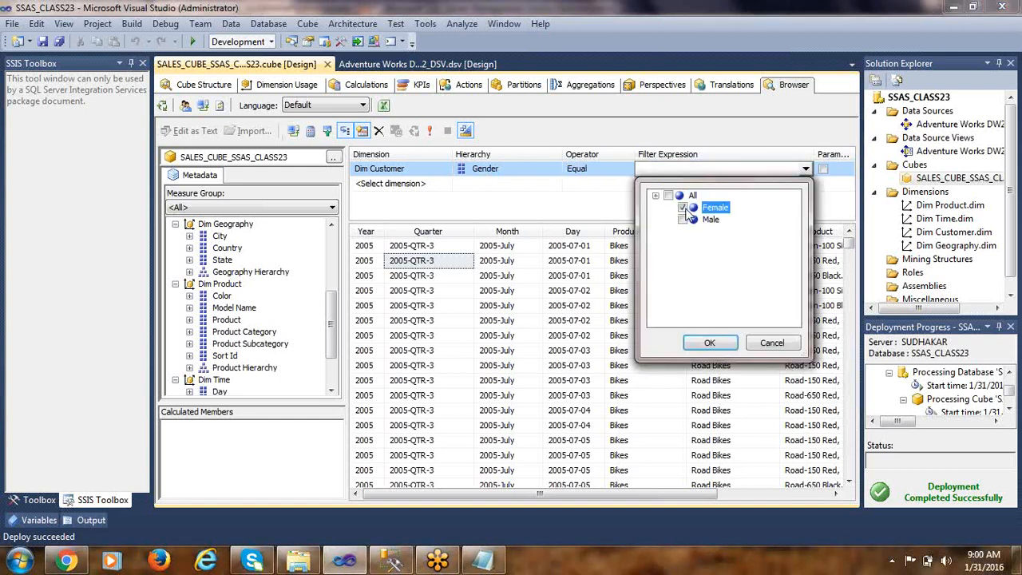
left_click(710, 344)
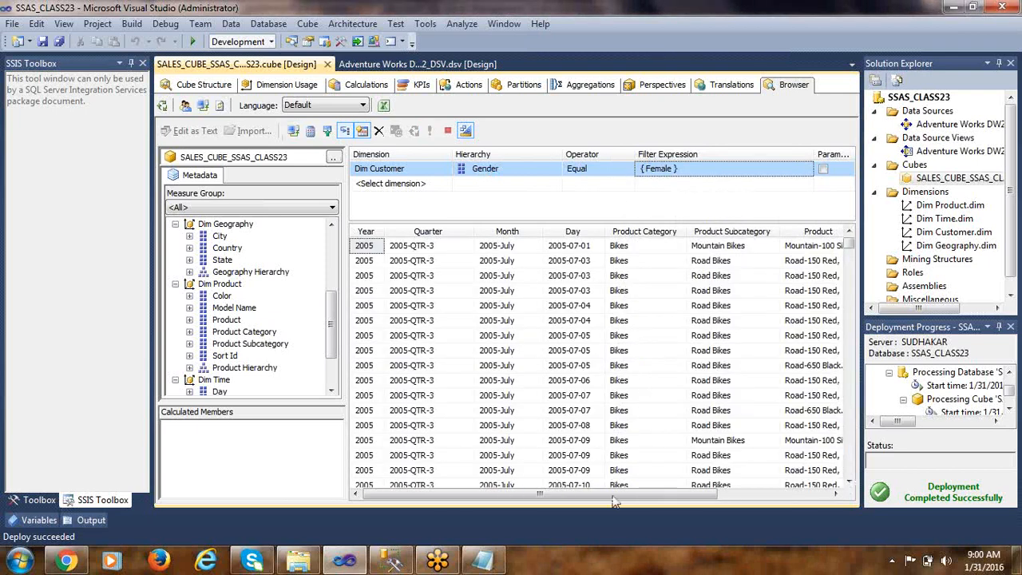
left_click_drag(623, 499, 788, 497)
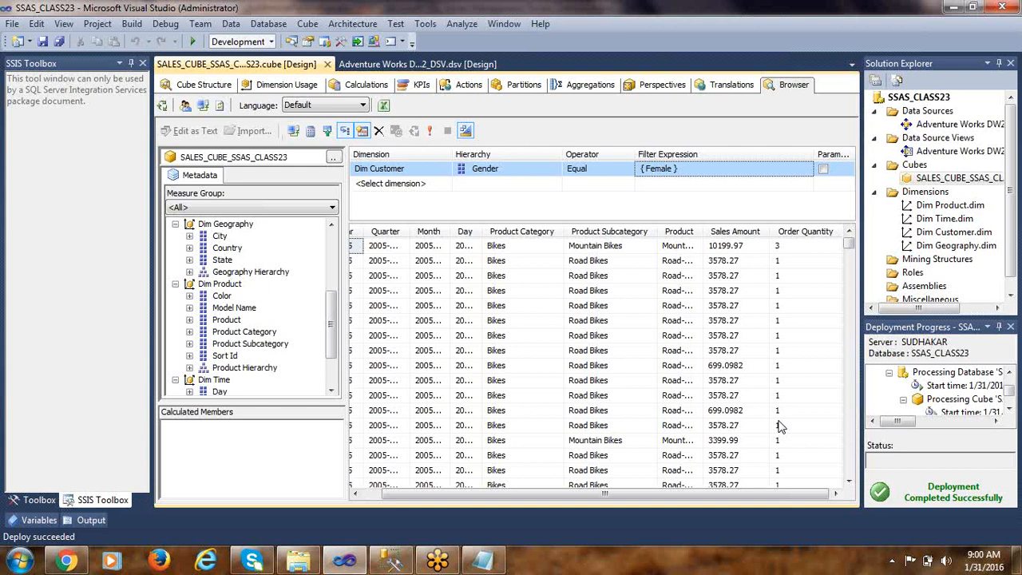
left_click(465, 307)
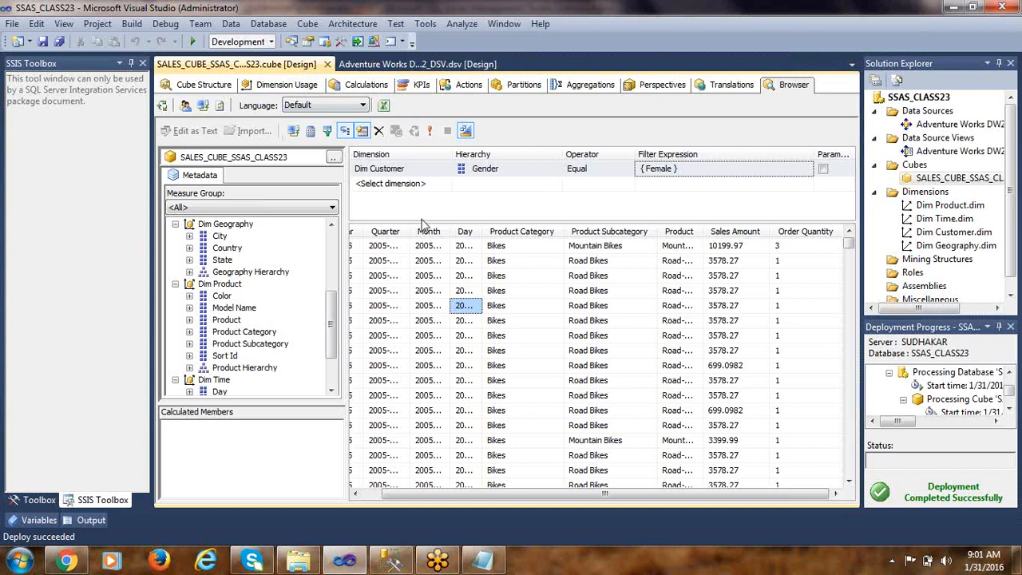
Switch to Excel 2013 with a new blank workbook and dismiss the document recovery list, removing the recovered files.
key("super")
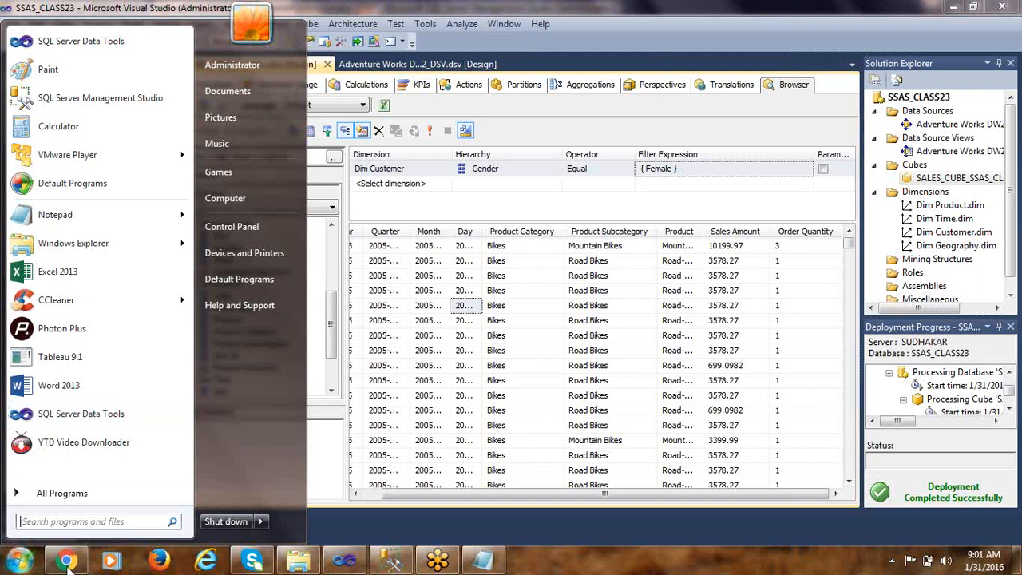
left_click(70, 273)
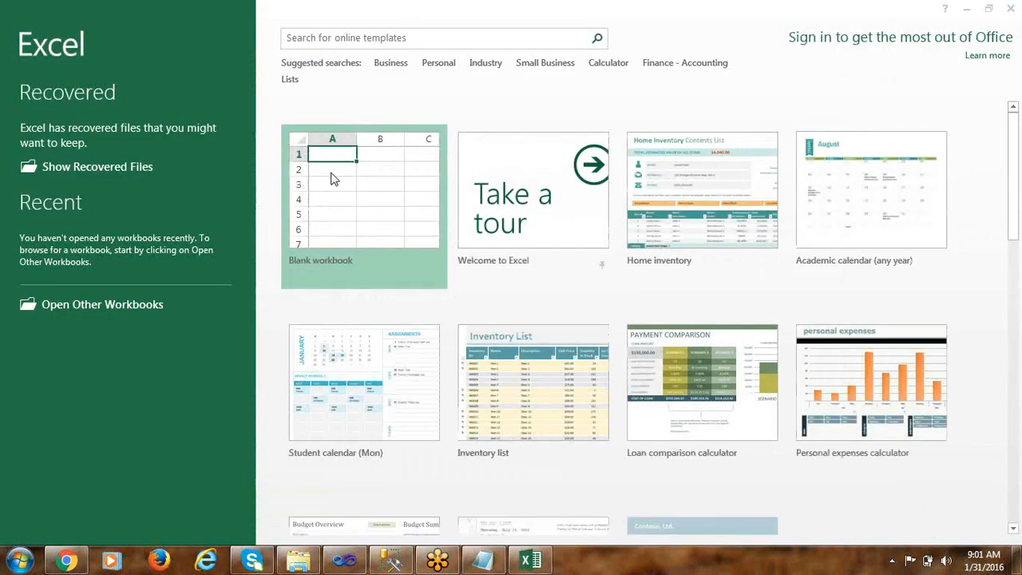
left_click(361, 179)
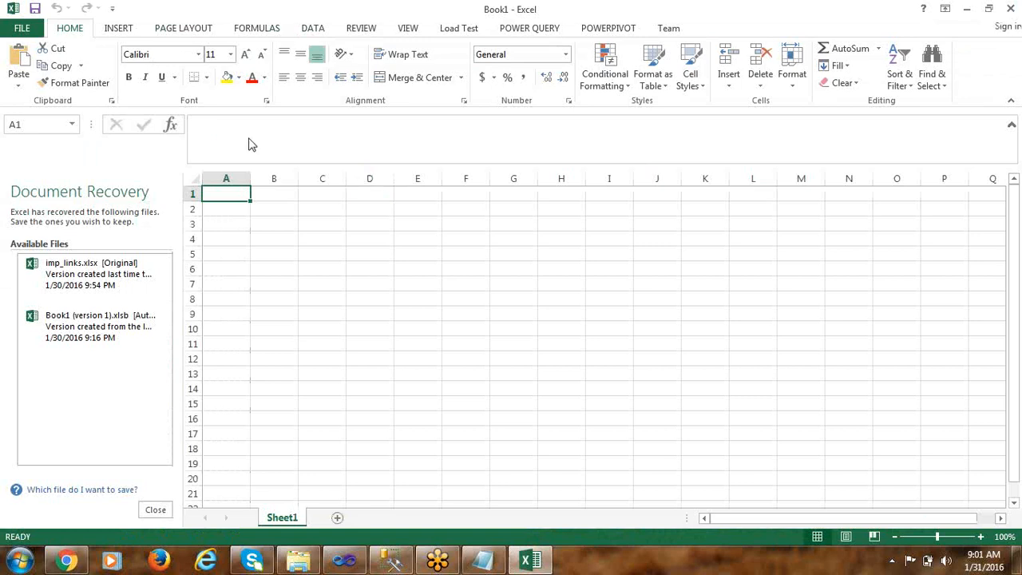
left_click(155, 509)
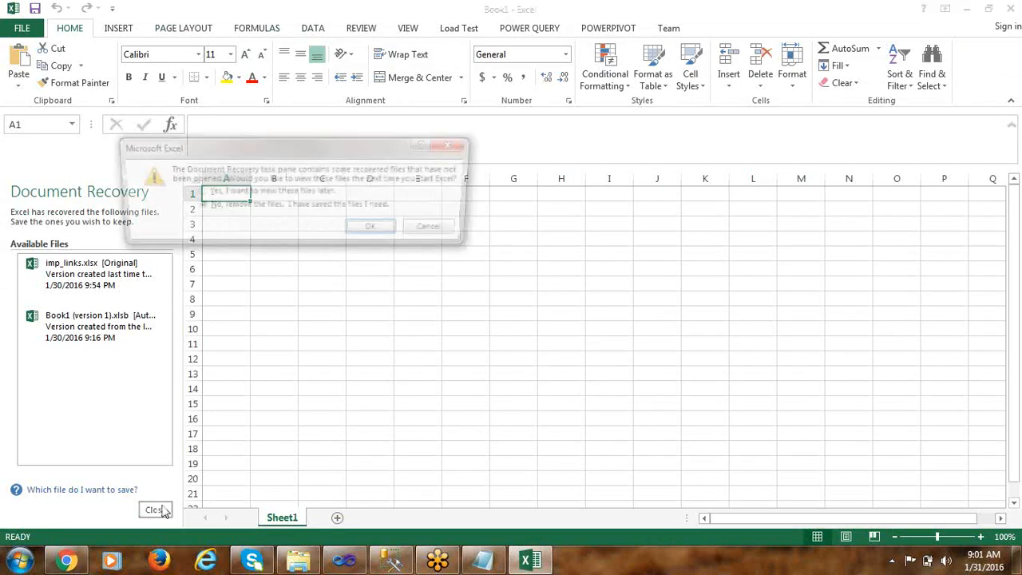
left_click(375, 231)
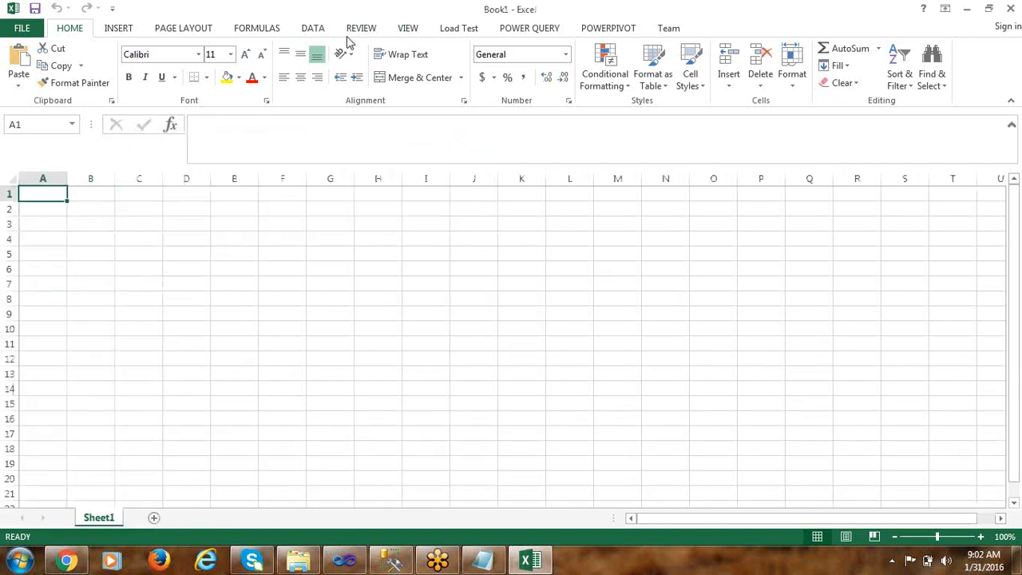
Start an external data connection from Analysis Services, entering the cube's server name and using Windows Authentication.
left_click(314, 29)
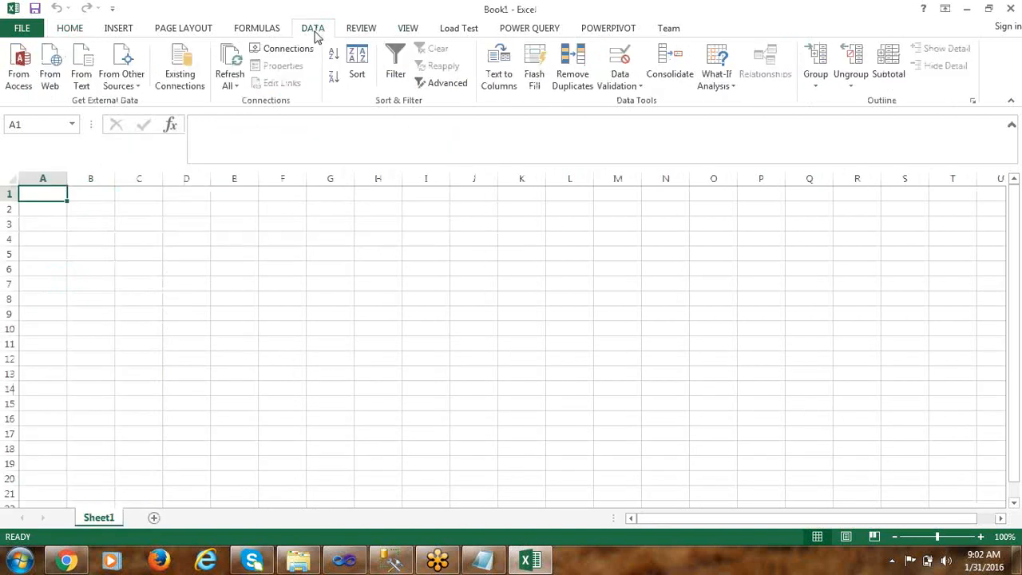
left_click(134, 89)
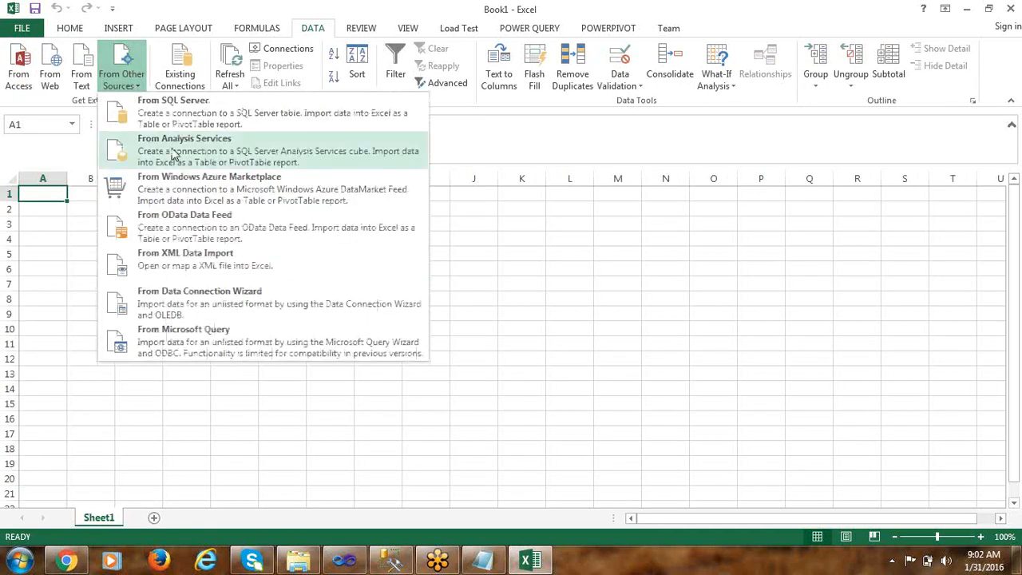
left_click(215, 153)
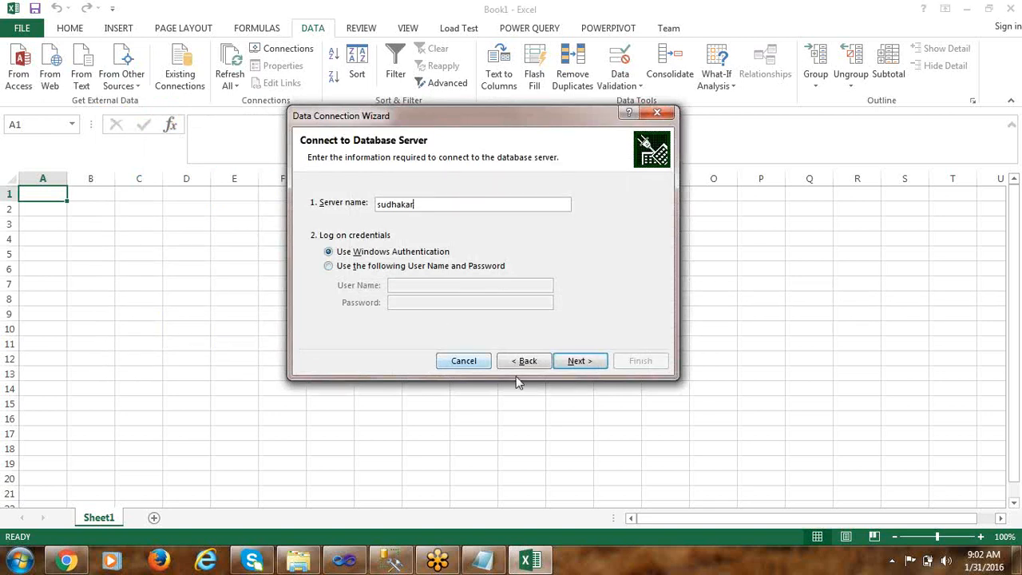
left_click(581, 361)
Choose the SSAS_CLASS23 database and its SALES_CUBE_SSAS_CLASS23 cube for the connection, and proceed to the connection file settings.
left_click(492, 199)
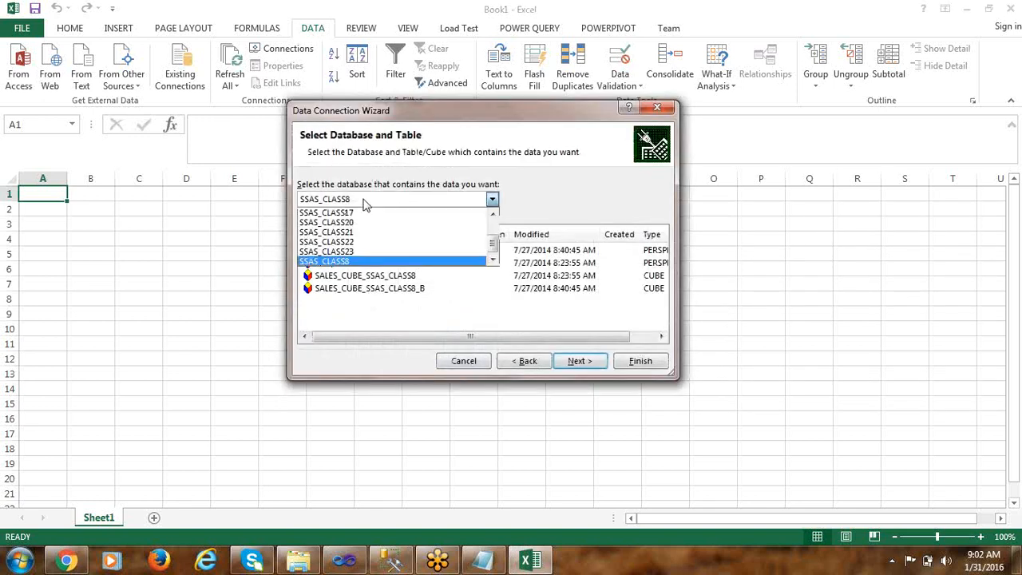
left_click(337, 253)
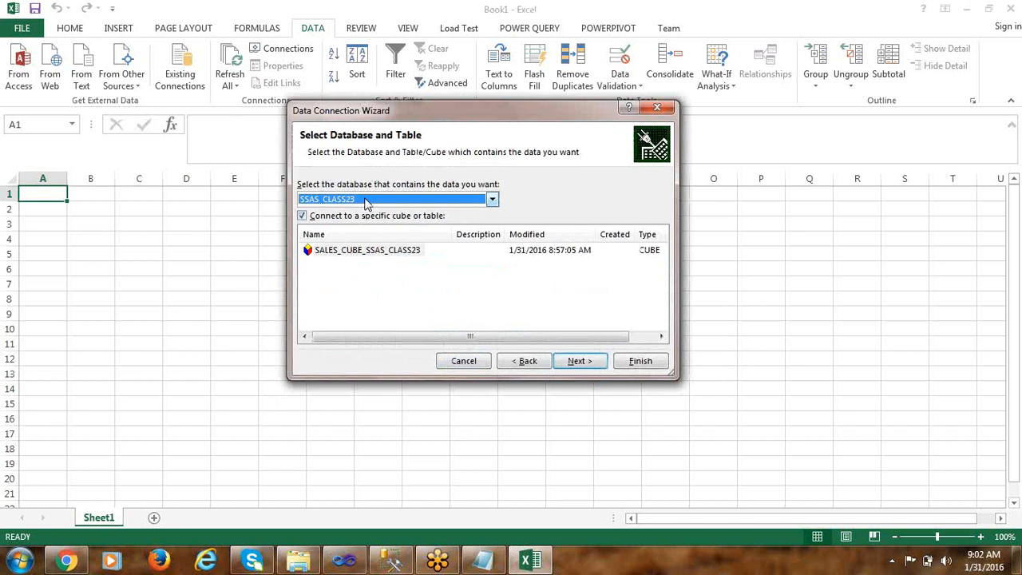
left_click(389, 254)
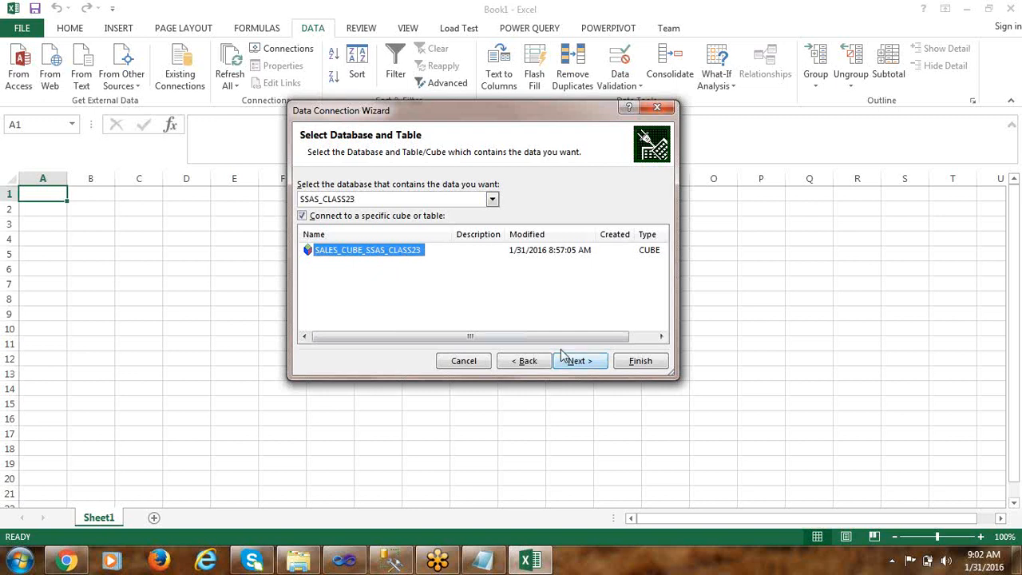
left_click(586, 361)
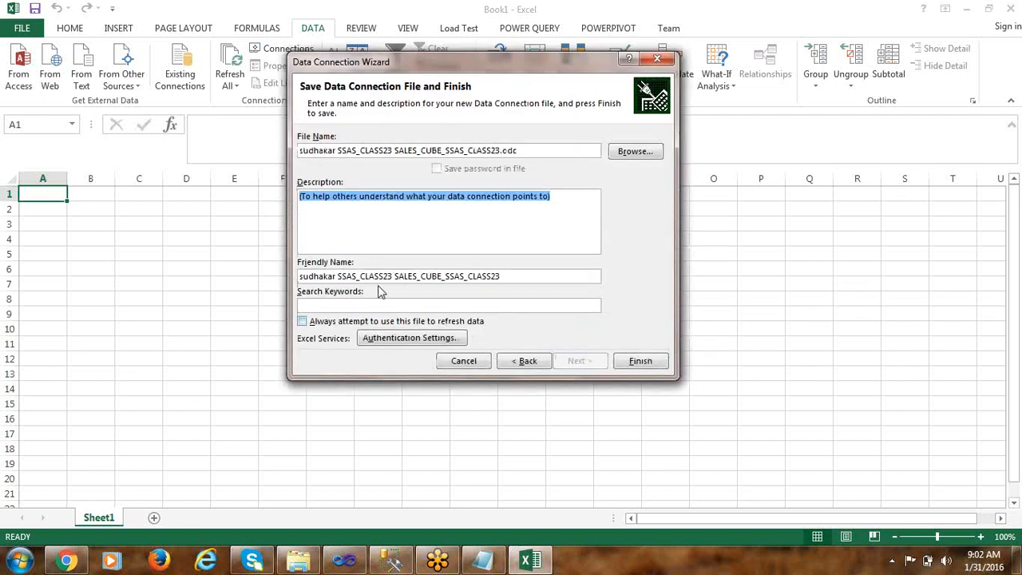
Finish the connection with its file always used for refreshing data, and import a PivotTable Report into the existing worksheet at $A$1.
left_click(304, 322)
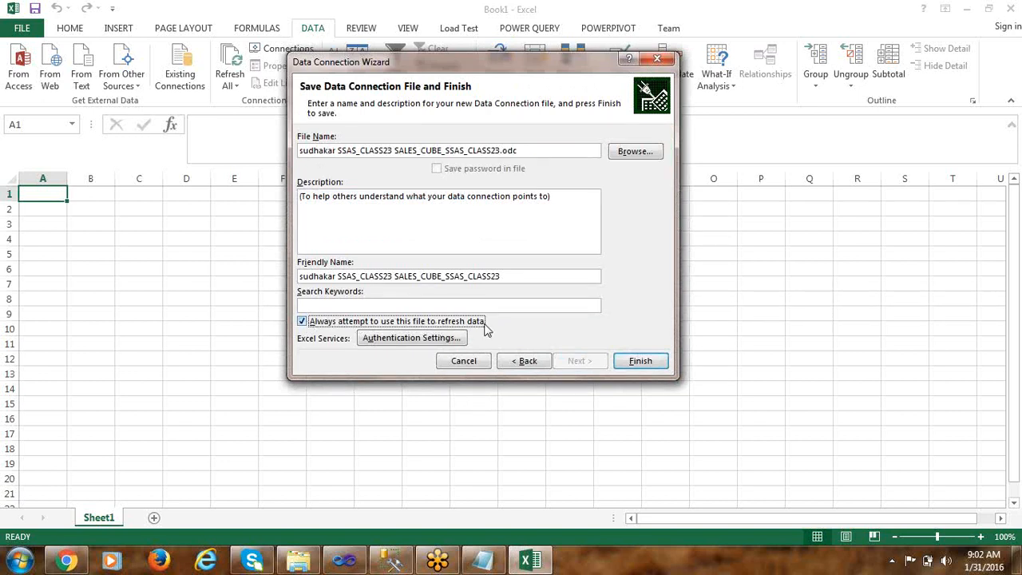
left_click(640, 366)
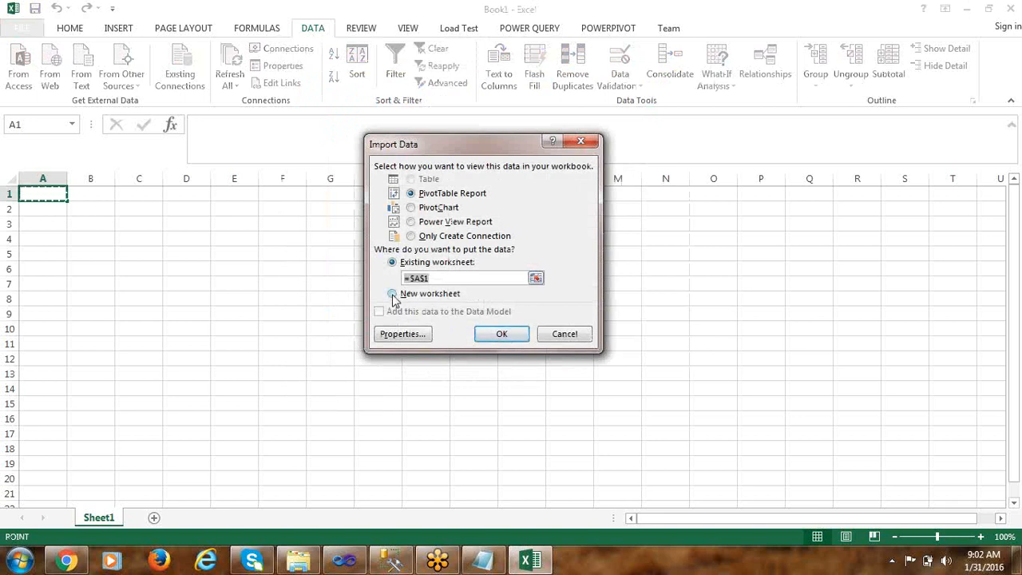
left_click(506, 335)
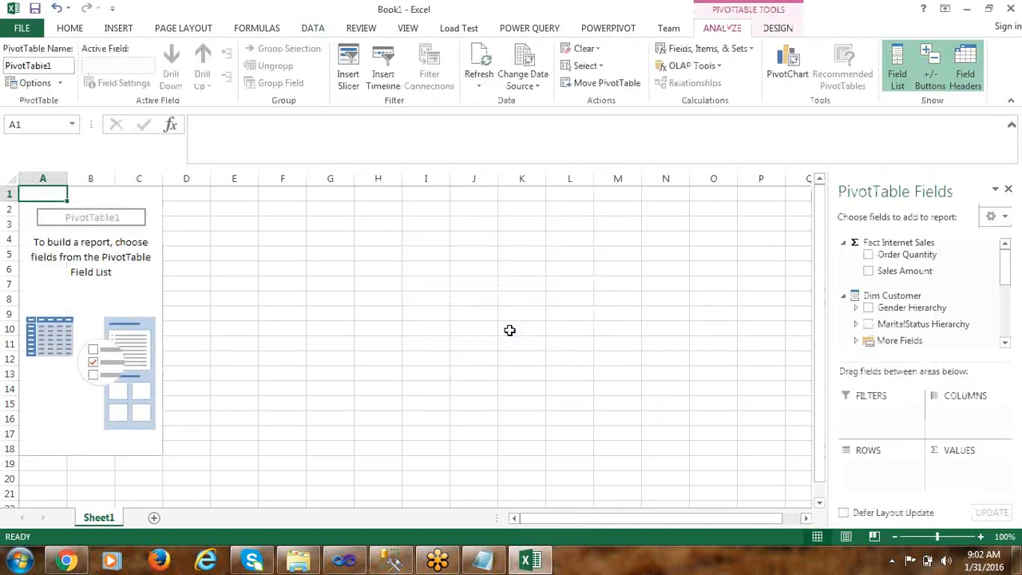
Add the Sales Amount and Order Quantity measures from Fact Internet Sales to the PivotTable values.
left_click(1010, 206)
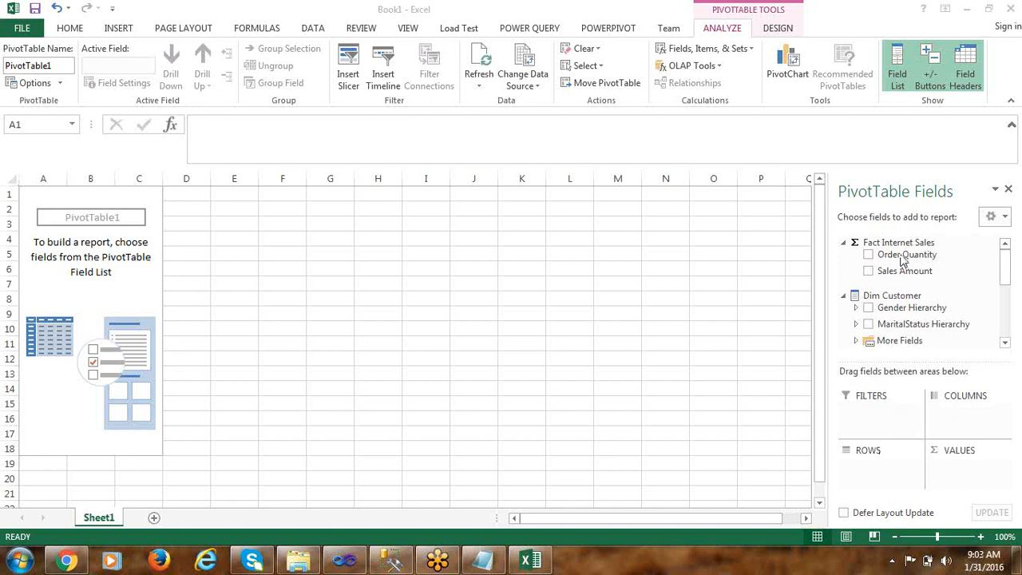
left_click(875, 275)
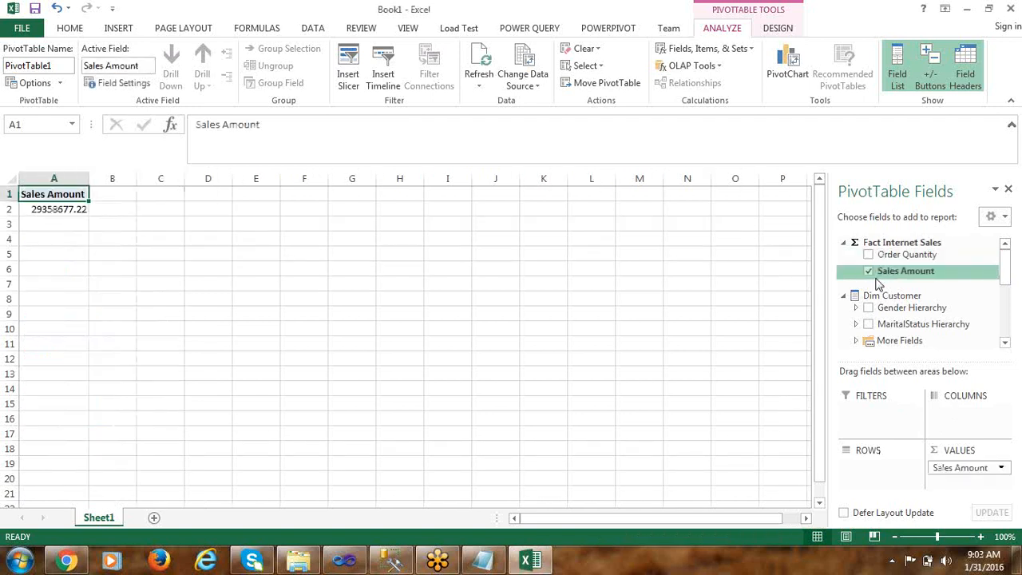
left_click(869, 254)
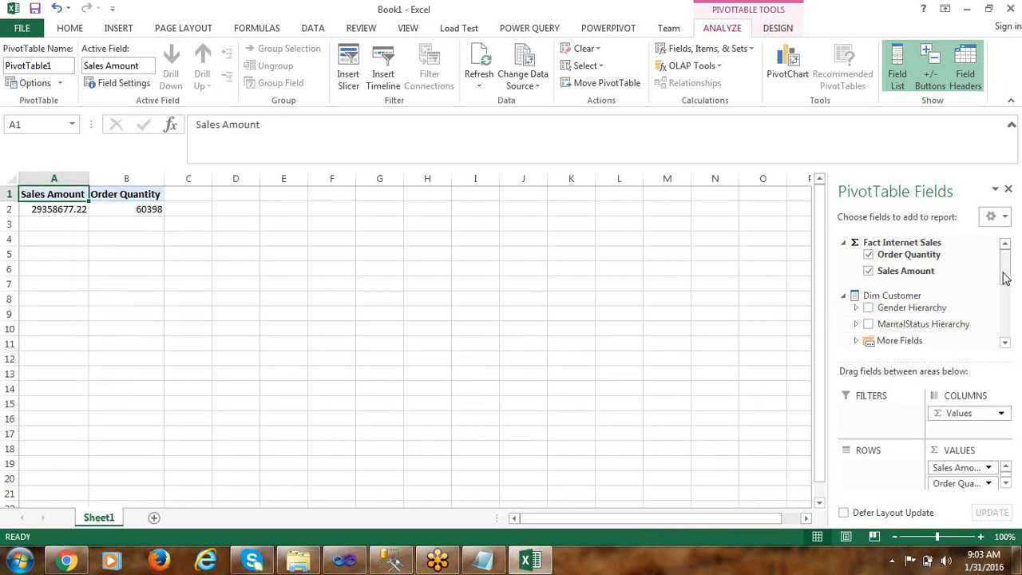
Lay out the PivotTable with Gender Hierarchy as filter, Time Hierarchy in columns and Product Hierarchy in rows.
left_click_drag(1005, 277, 1005, 289)
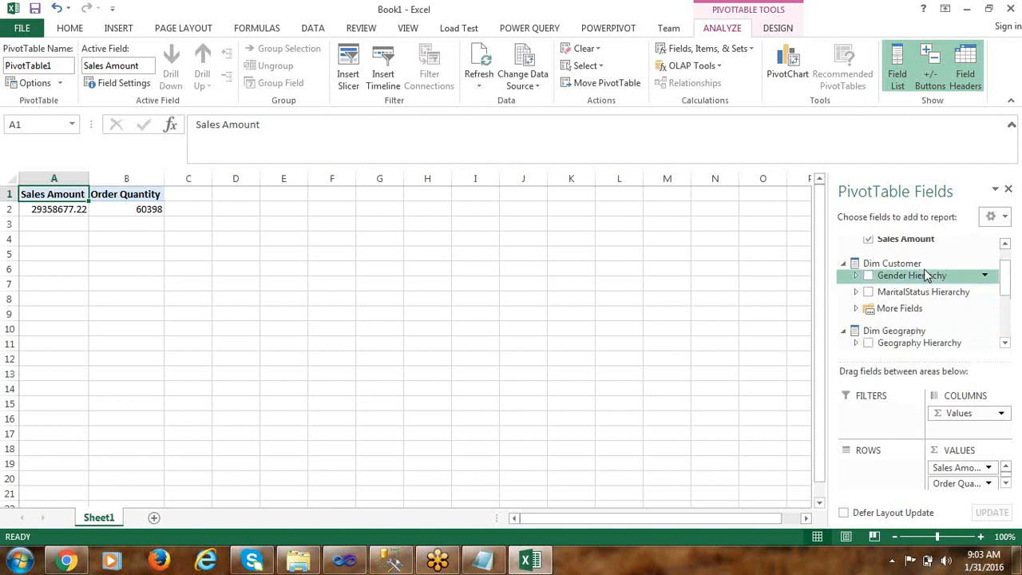
left_click_drag(926, 282, 876, 426)
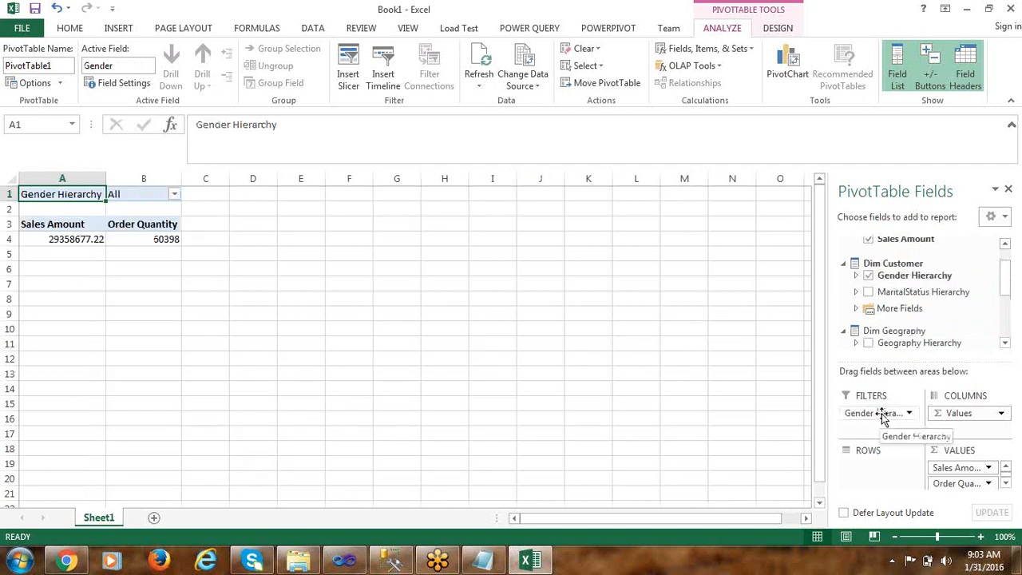
left_click_drag(1008, 293, 1007, 338)
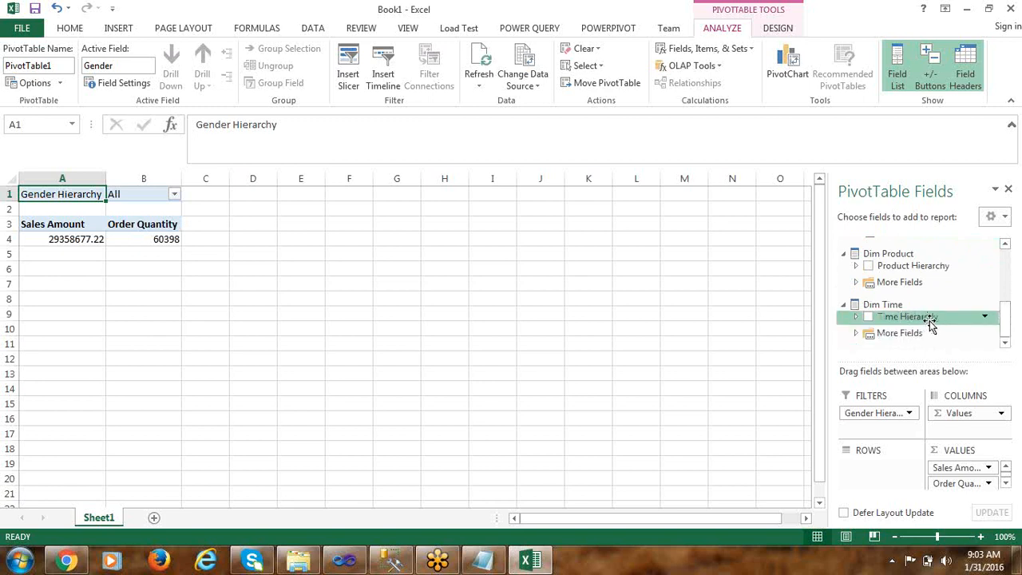
left_click_drag(930, 321, 965, 419)
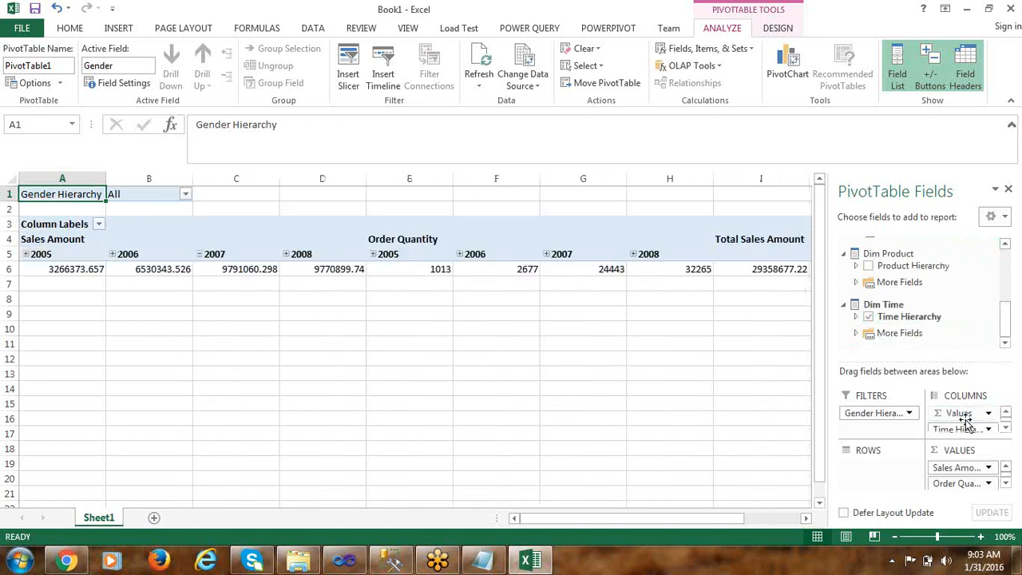
mouse_move(1006, 327)
left_mouse_down()
mouse_move(1004, 269)
mouse_move(1005, 336)
mouse_move(998, 313)
left_mouse_up()
left_click_drag(926, 308, 878, 475)
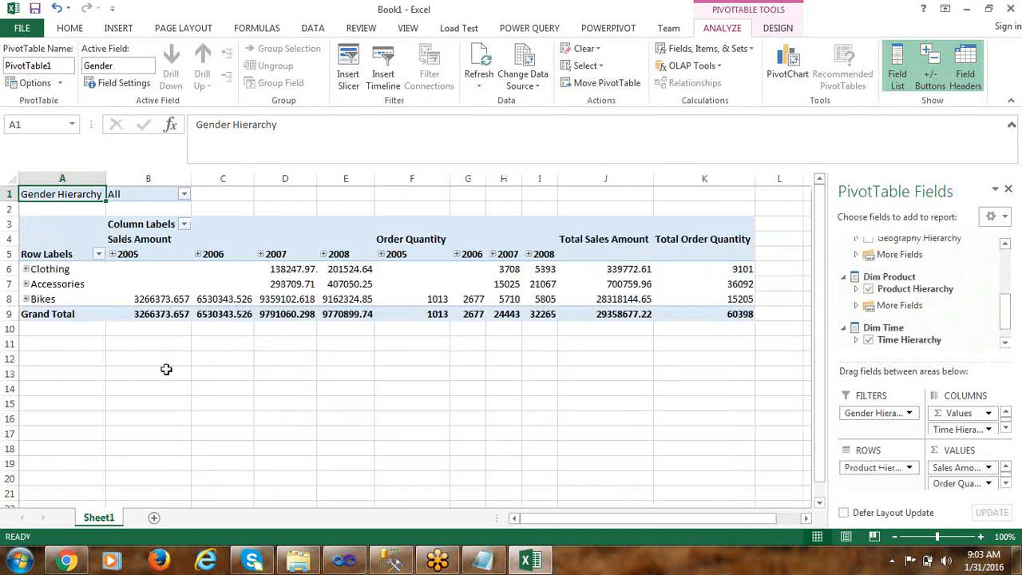
Examine the Clothing, Accessories and Bikes rows and their 2005 sales amounts in the PivotTable.
left_click(80, 270)
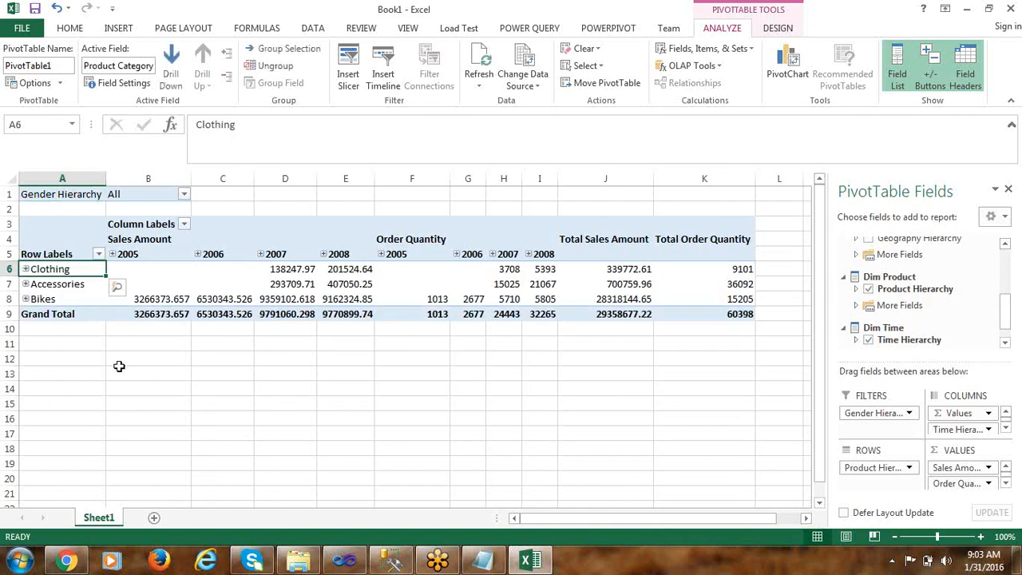
left_click(48, 284)
left_click(48, 300)
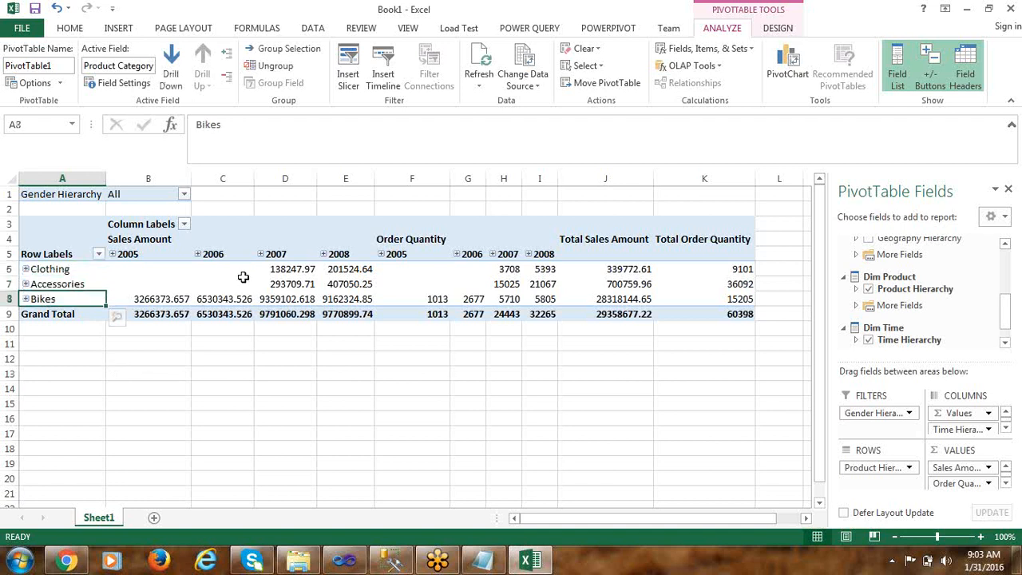
left_click(148, 280)
left_click(156, 268)
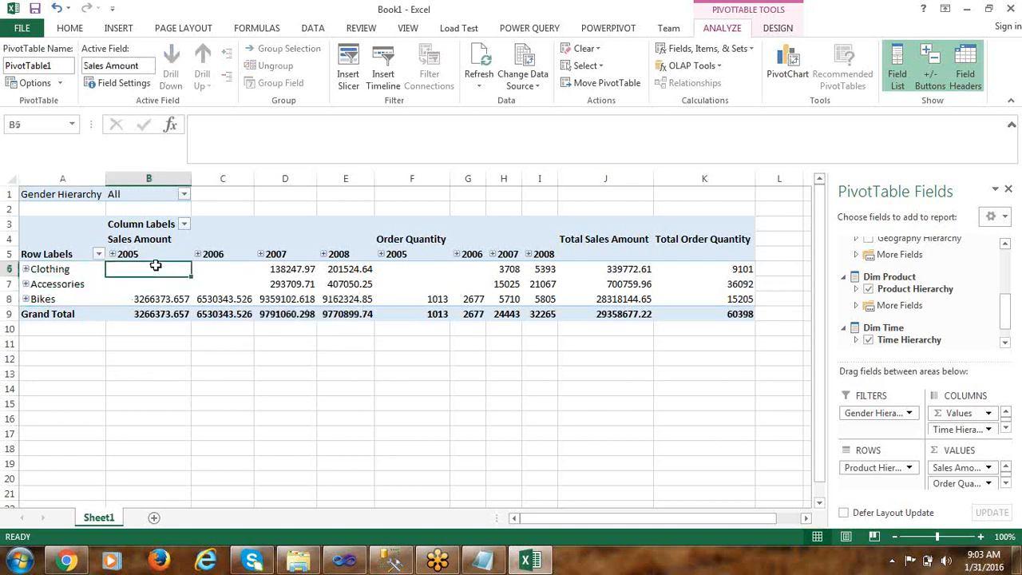
left_click(166, 290)
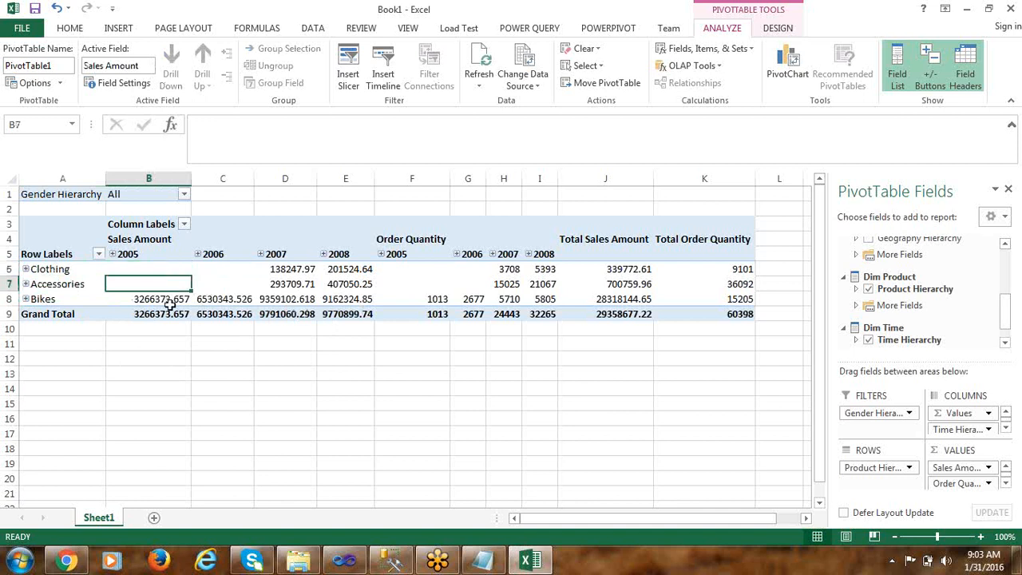
left_click(169, 299)
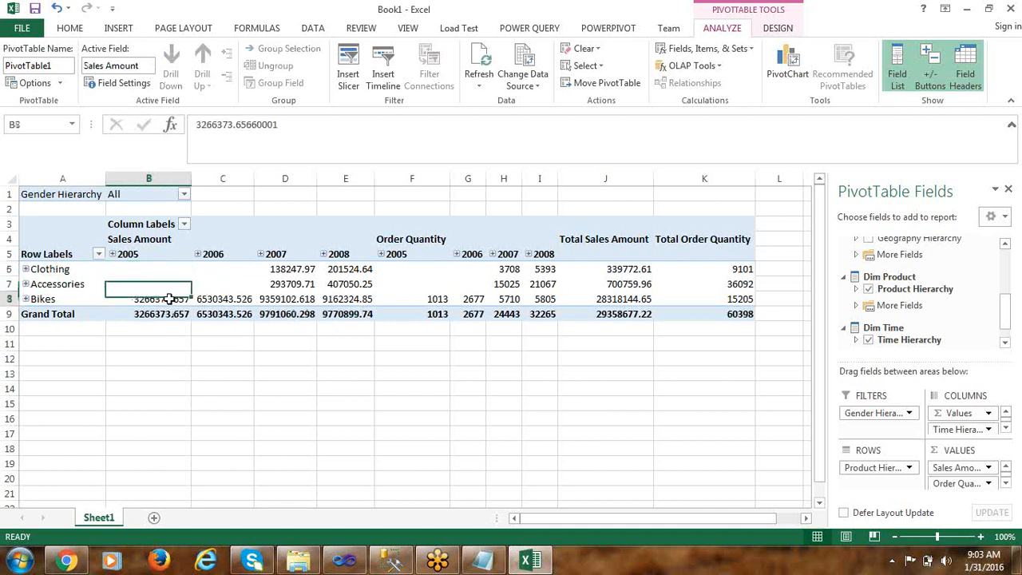
Expand 2005 into its quarters and examine the quarterly sales amounts for Bikes.
left_click(113, 254)
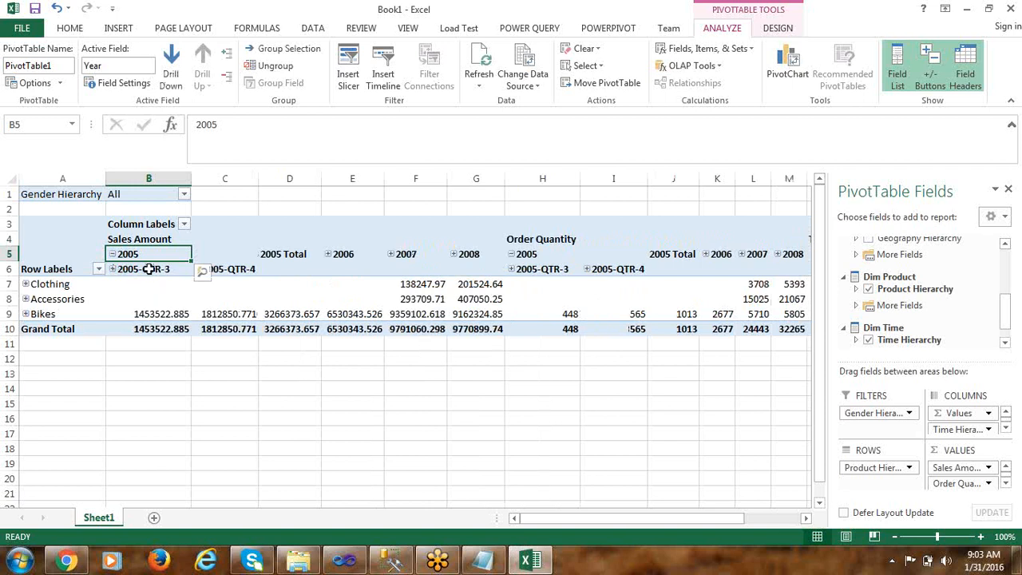
left_click(147, 269)
left_click(225, 269)
left_click(172, 311)
left_click(201, 314)
Drill 2005-QTR-3 down to months and examine the Bikes sales amounts for July, August and September.
left_click(112, 269)
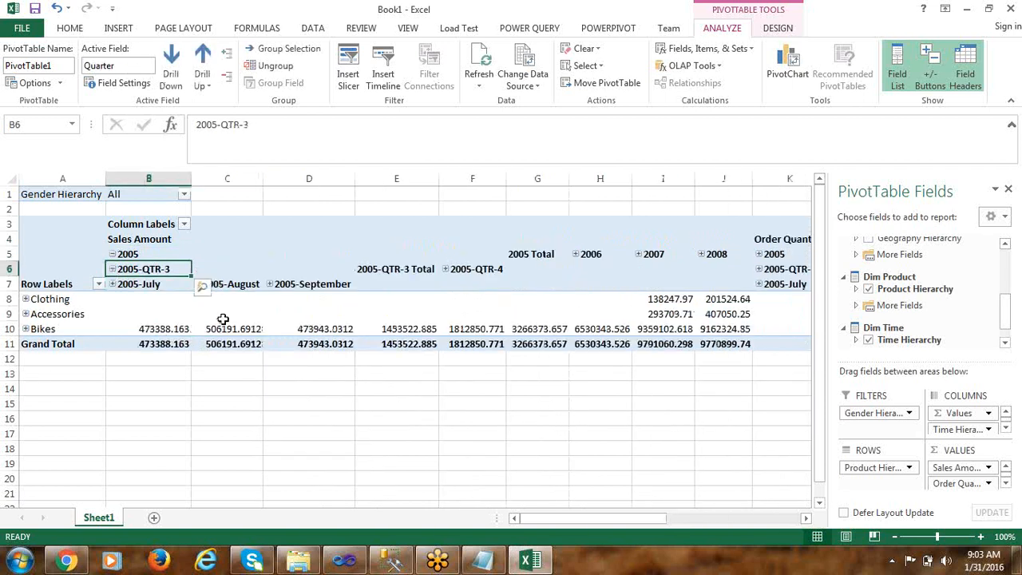
left_click(169, 329)
left_click(228, 329)
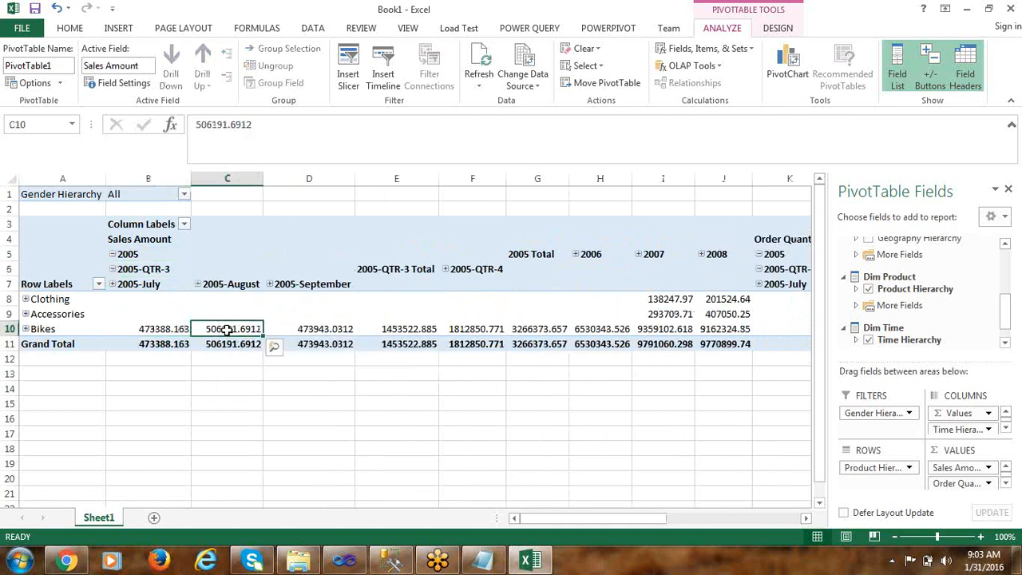
left_click(309, 330)
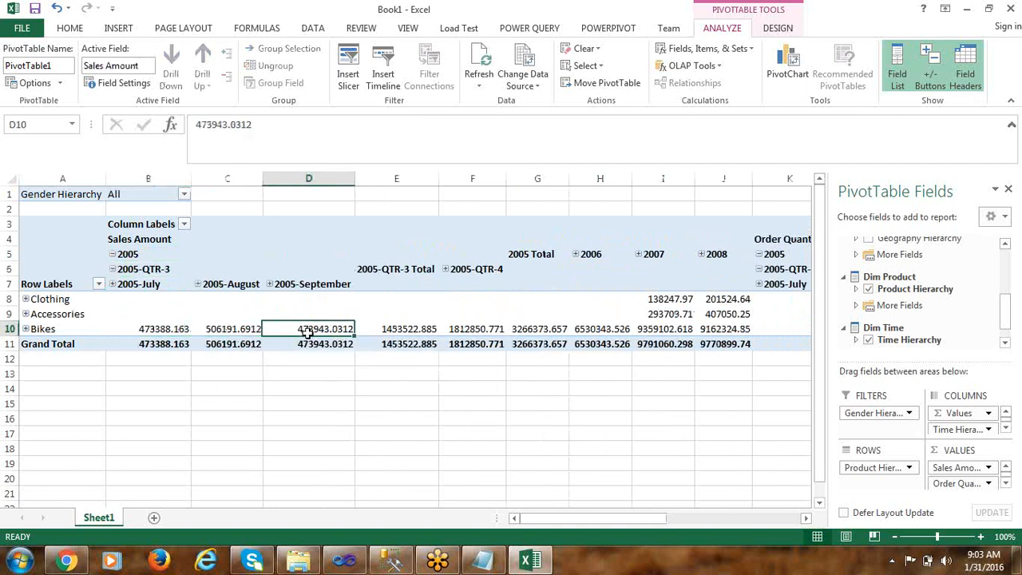
Drill 2005-July down to individual days and examine the daily sales amounts for Bikes.
left_click(113, 284)
left_click(211, 345)
left_click(292, 345)
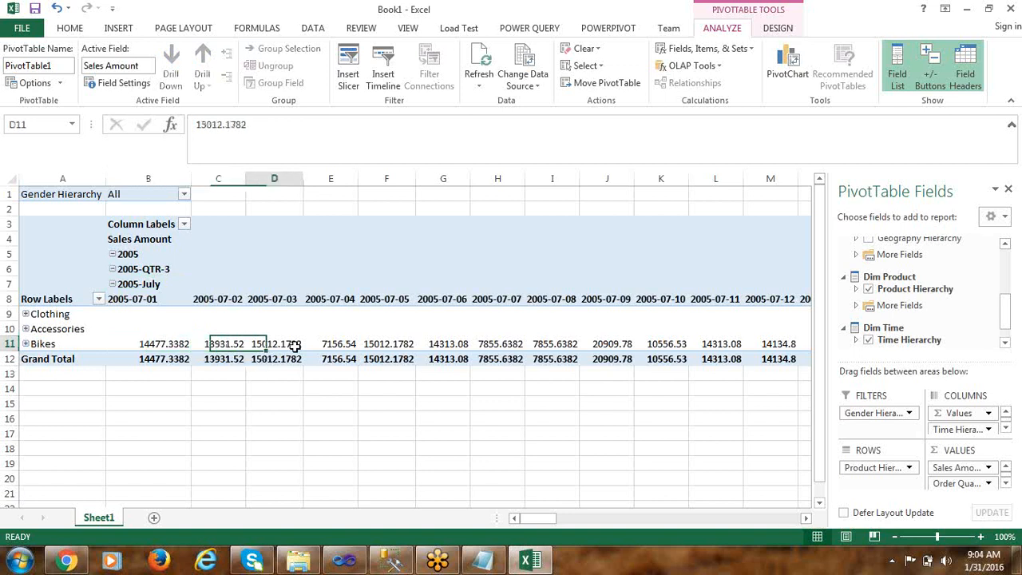
left_click(332, 345)
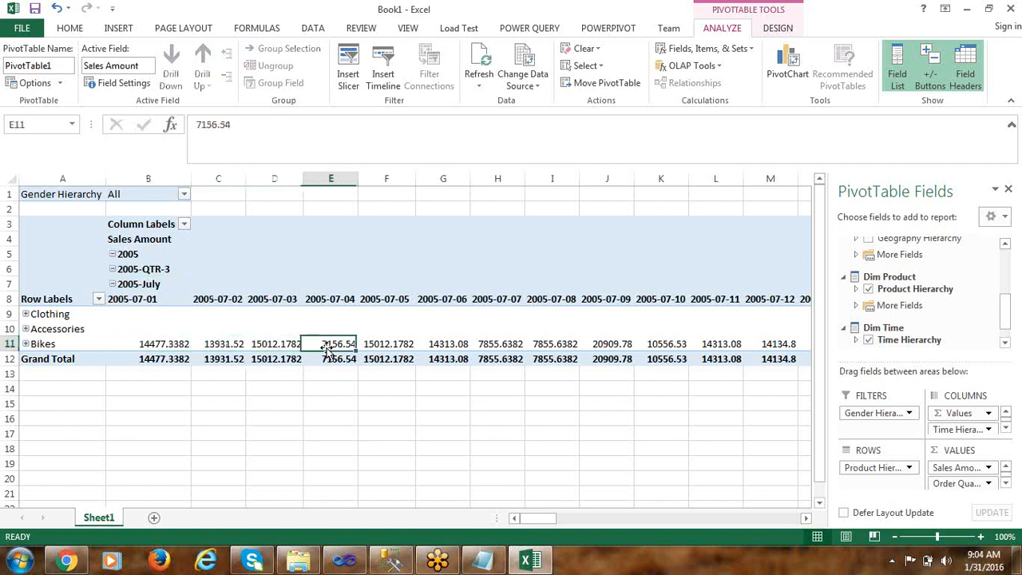
Collapse 2005-July, 2005-QTR-3 and 2005 so the columns are back at year level.
left_click(112, 285)
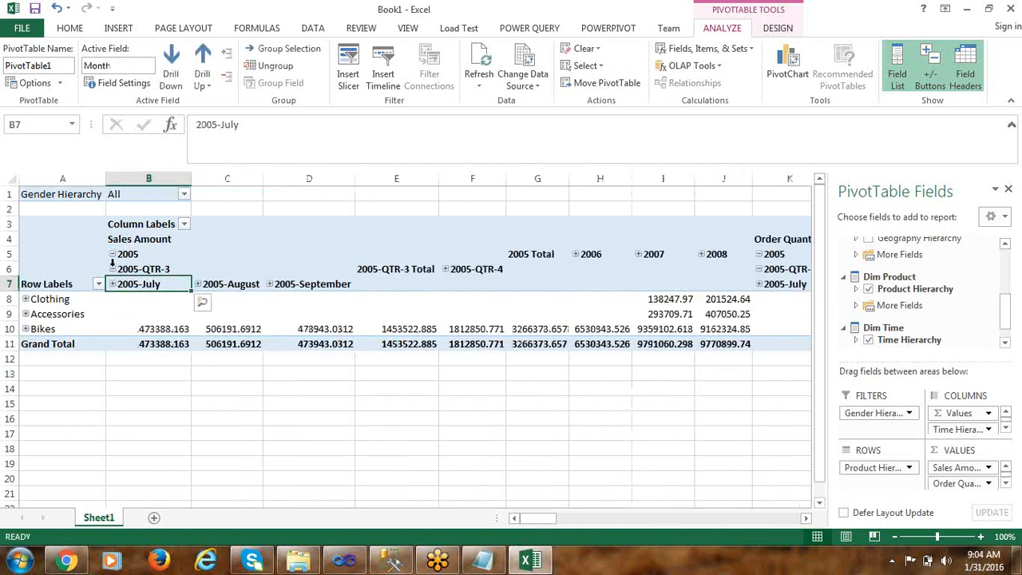
left_click(112, 269)
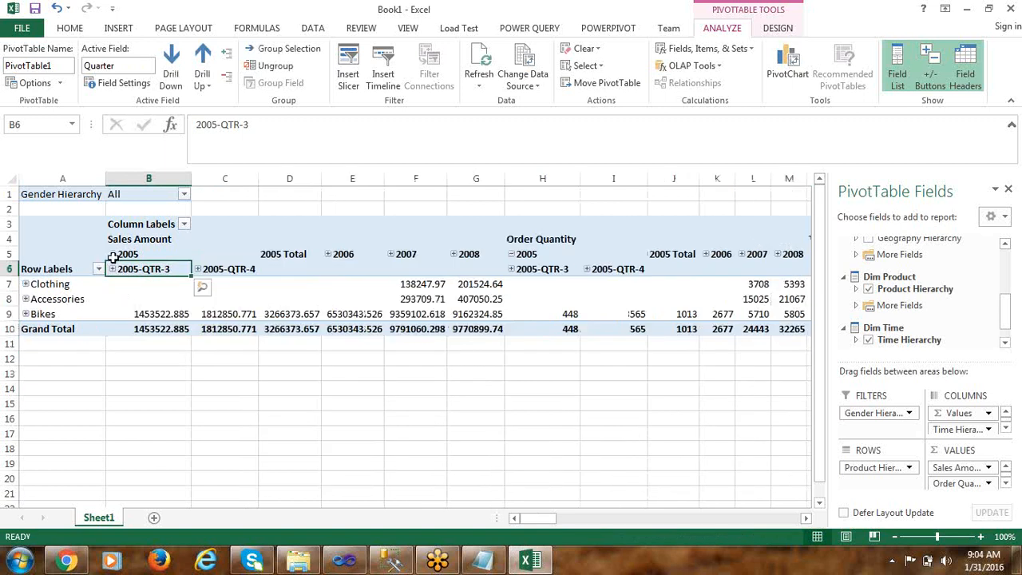
left_click(113, 254)
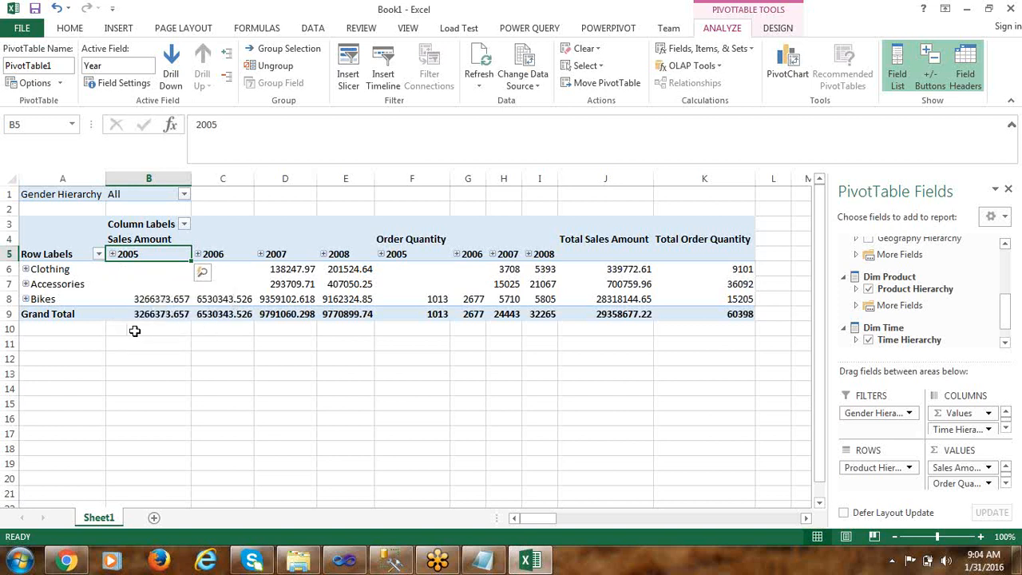
Examine the number formatting of the yearly and total sales amounts in the Bikes row.
left_click(232, 300)
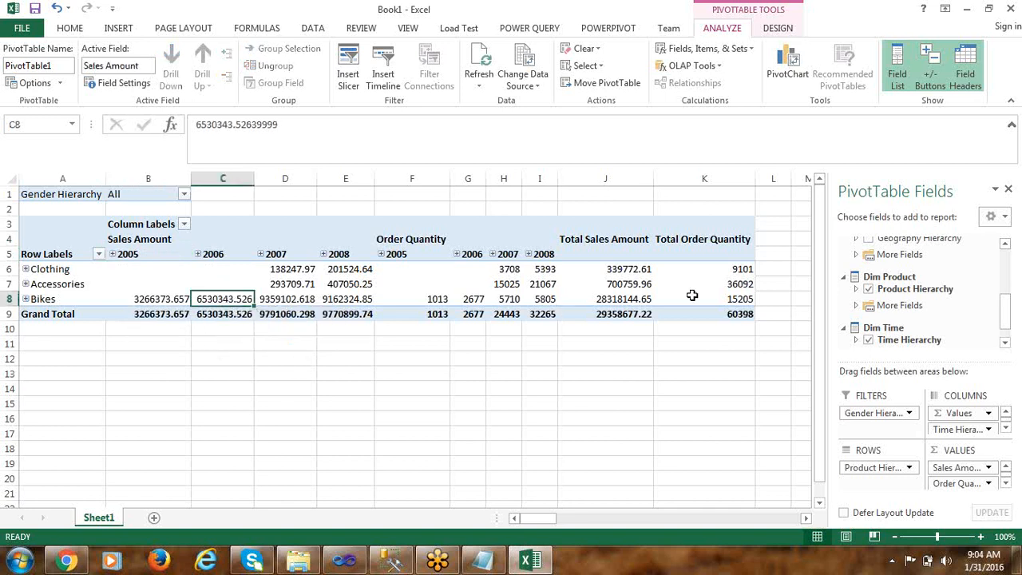
left_click(351, 302)
left_click(655, 299)
left_click(625, 259)
left_click(629, 302)
left_click(174, 301)
left_click(234, 299)
left_click(306, 276)
left_click(306, 299)
left_click(350, 301)
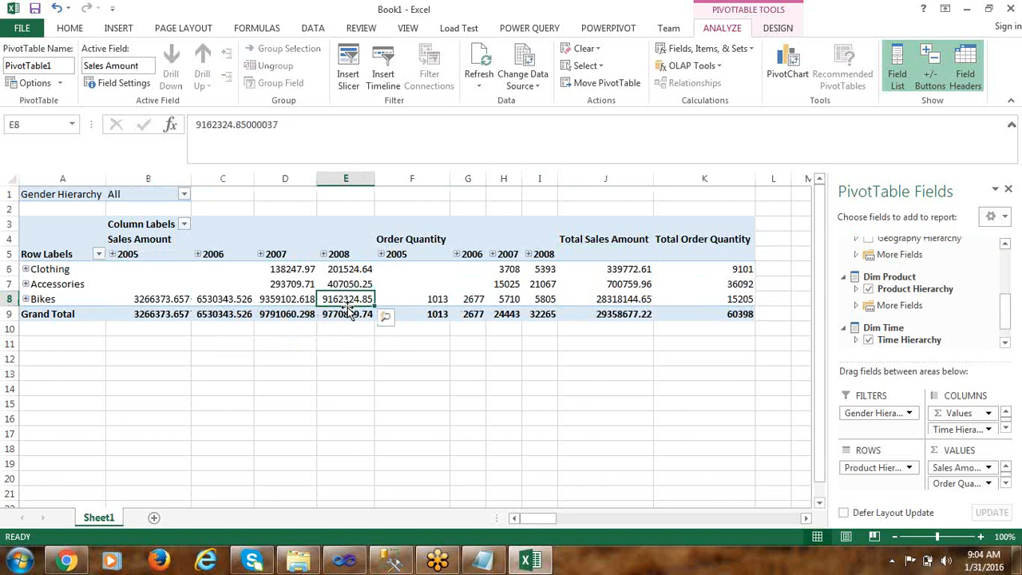
Switch to Visual Studio and show the structure of SALES_CUBE_SSAS_CLASS23 with its measures.
left_click(345, 561)
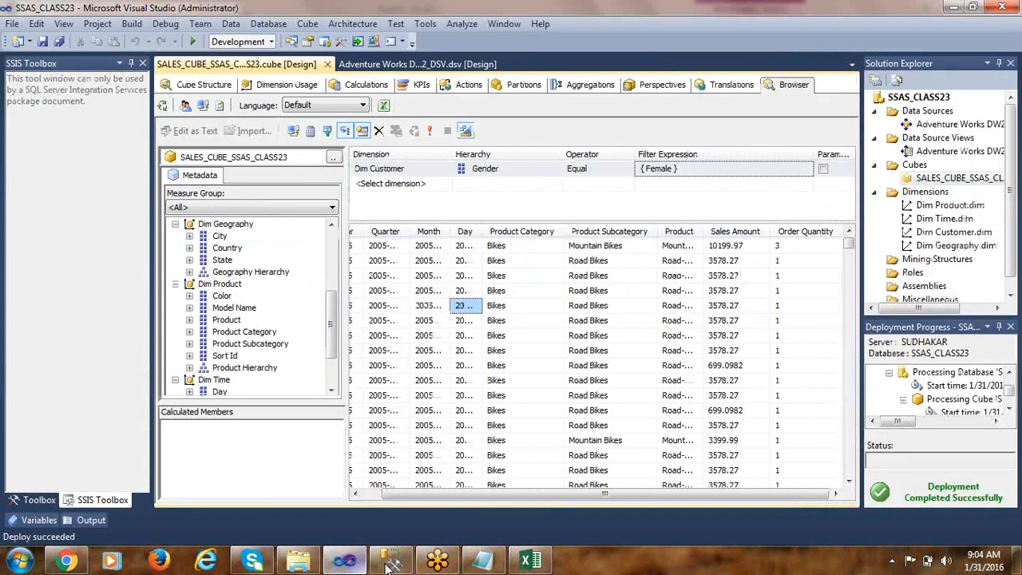
left_click(199, 84)
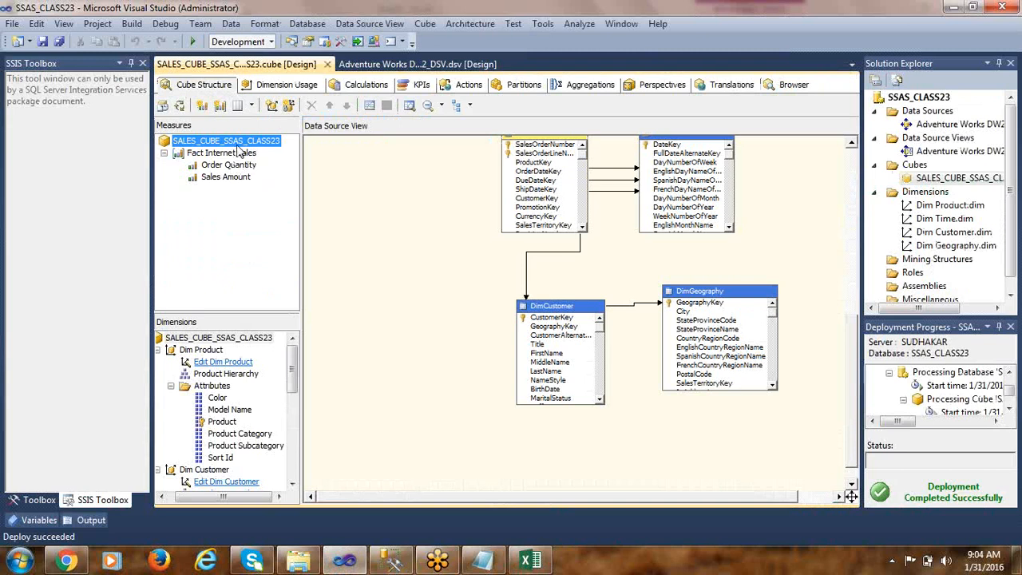
right_click(254, 145)
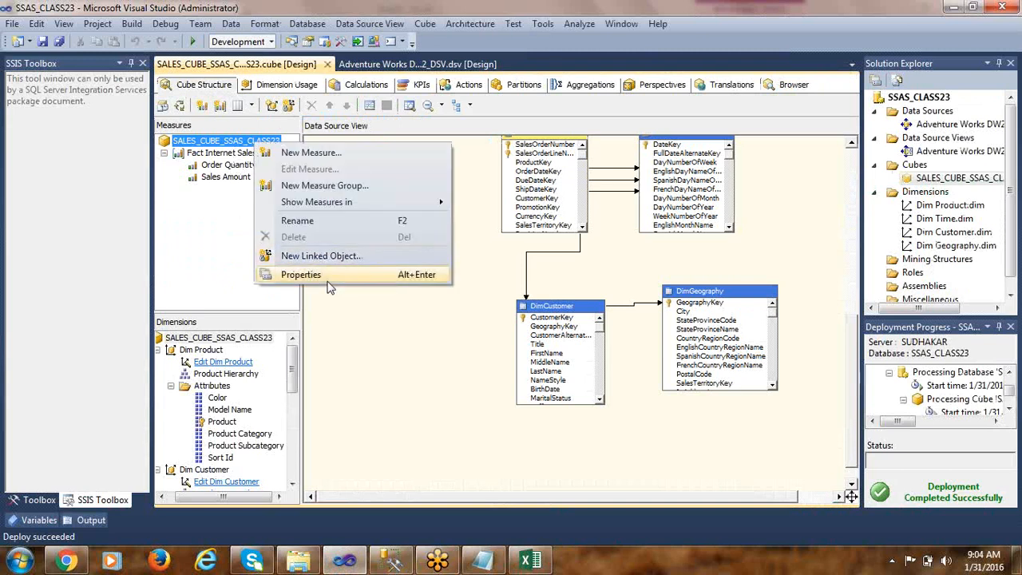
Set the FormatString property of the Sales Amount measure to $#,##0.00;($#,##0.00).
left_click(234, 179)
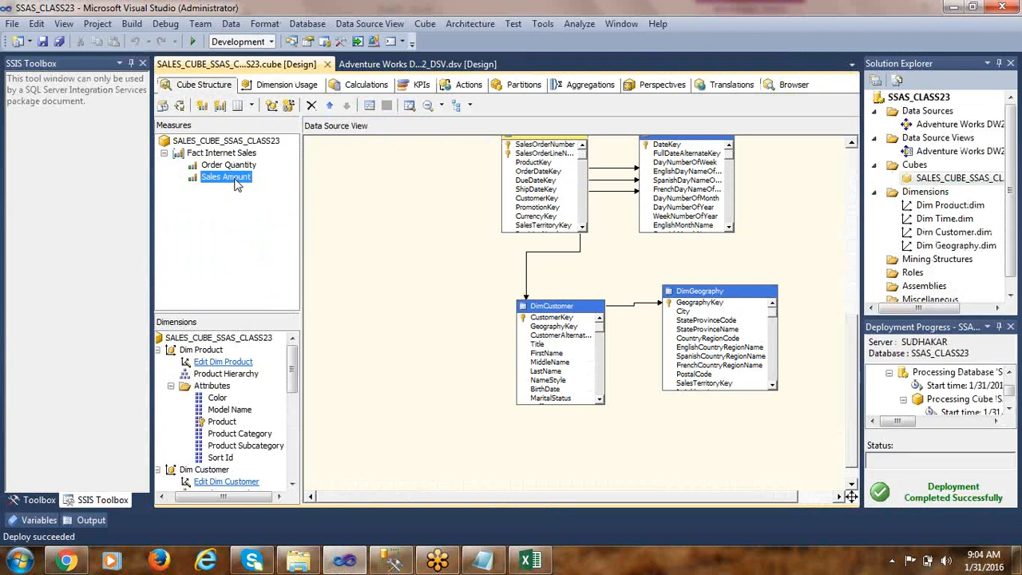
right_click(234, 179)
left_click(284, 340)
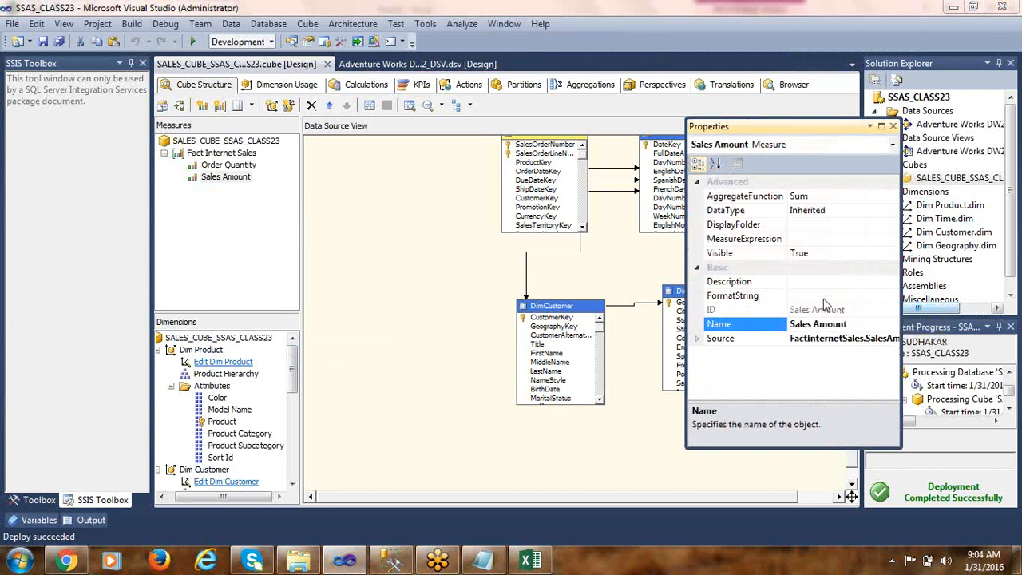
left_click(857, 298)
left_click(892, 297)
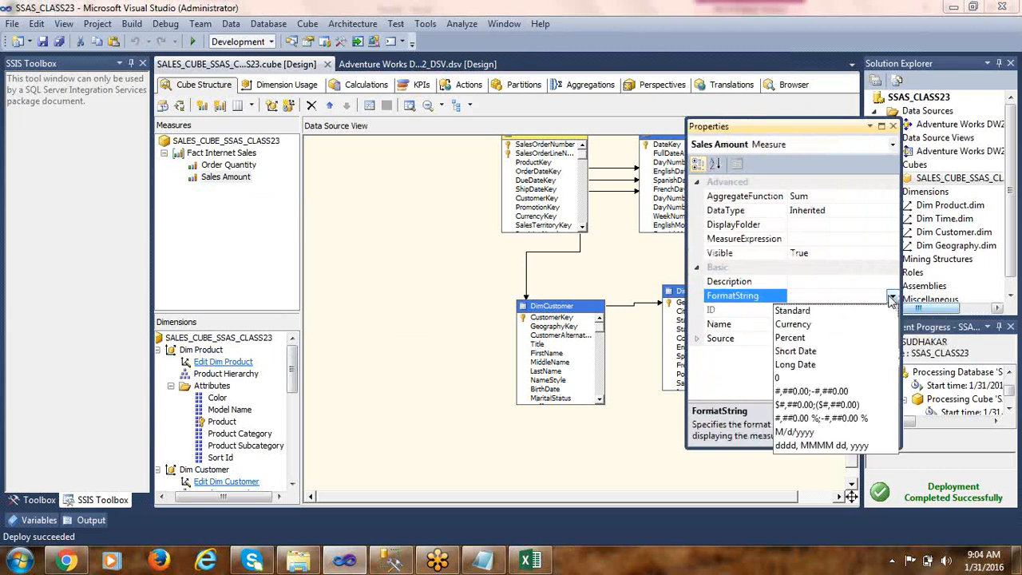
left_click(804, 406)
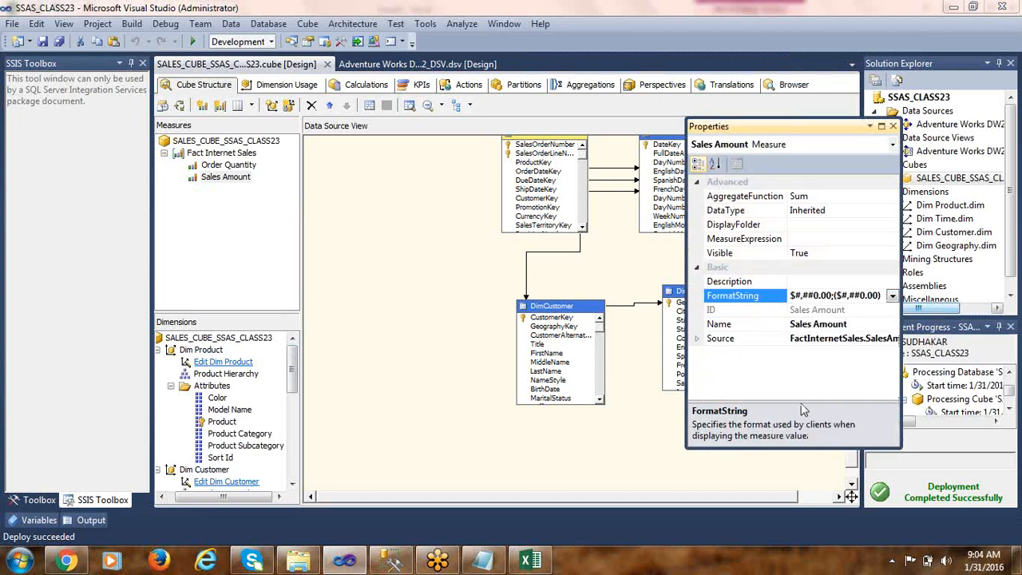
Set the FormatString property of the Order Quantity measure to #,##0;-#,##0 and close its properties.
right_click(228, 164)
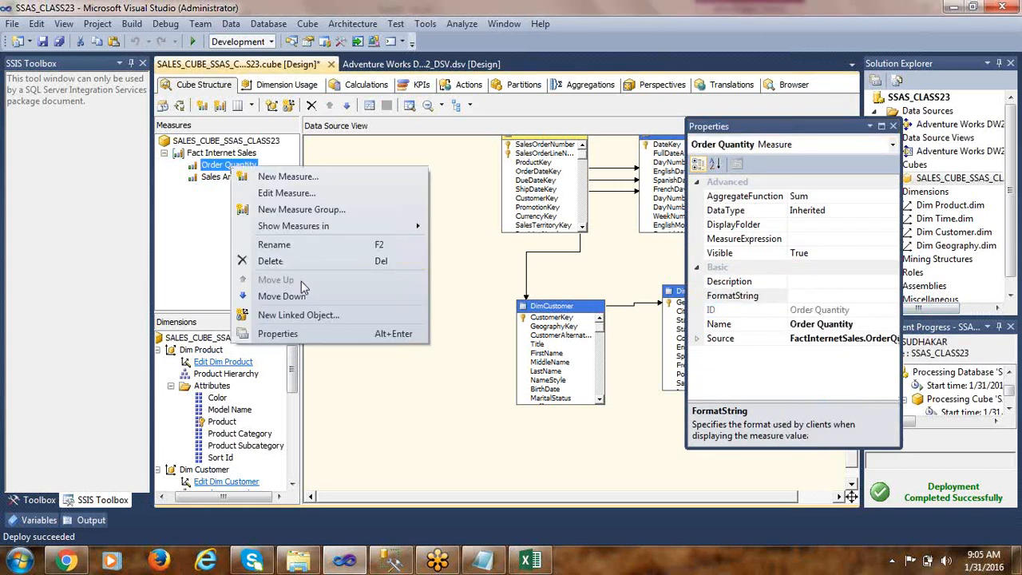
left_click(295, 337)
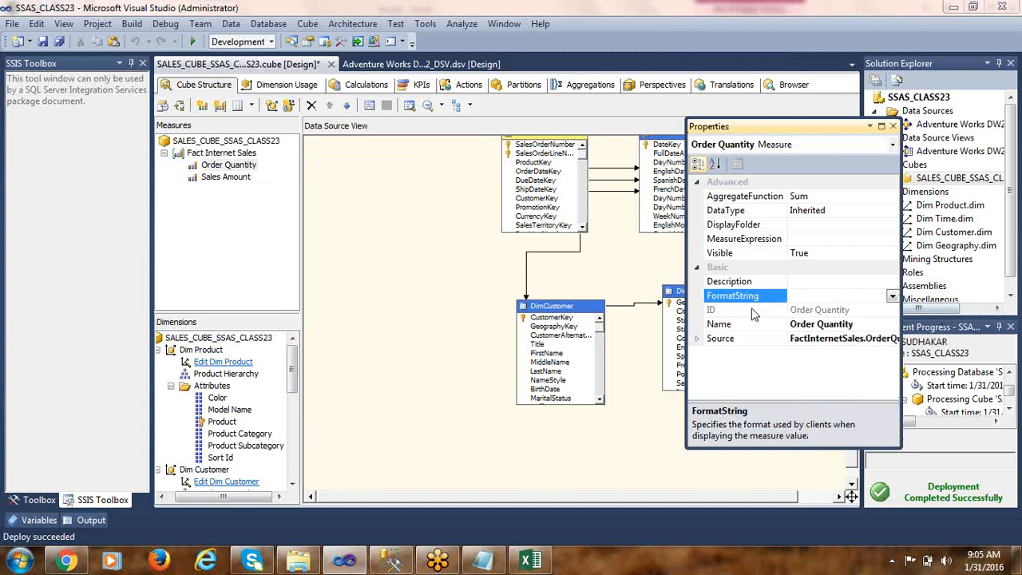
left_click(892, 296)
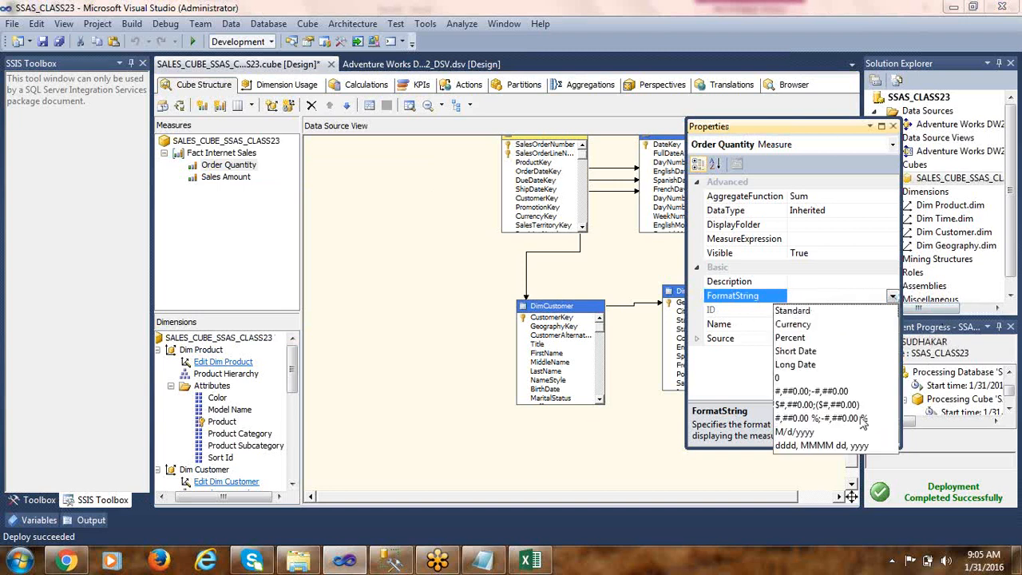
left_click(806, 391)
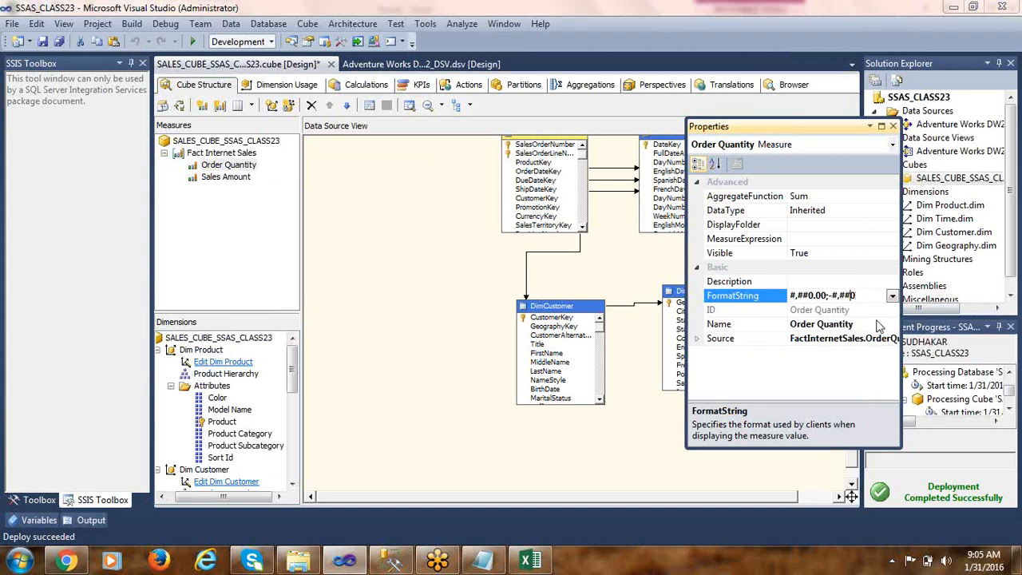
key("BackSpace")
key("BackSpace")
key("BackSpace")
left_click(426, 210)
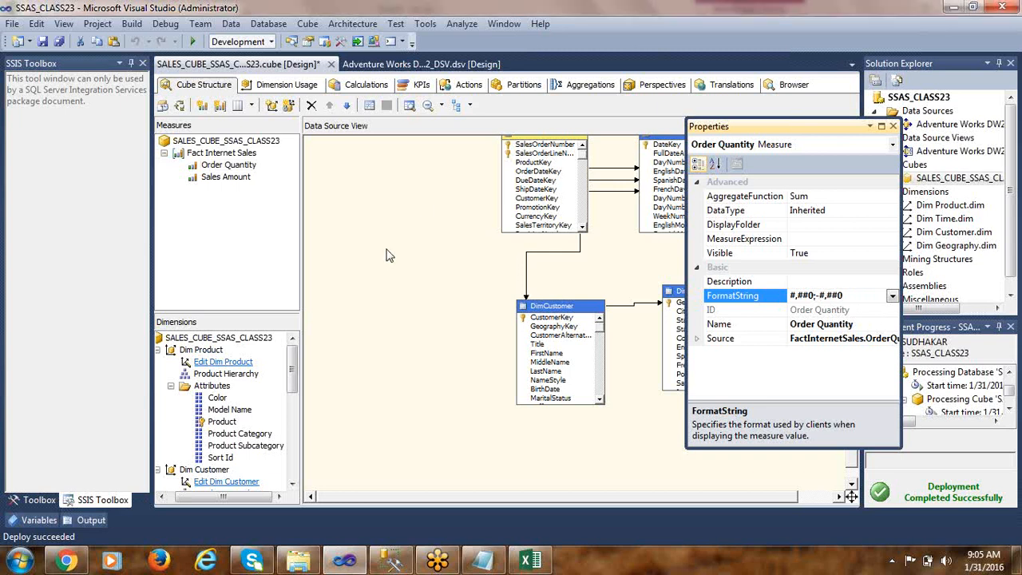
left_click(893, 126)
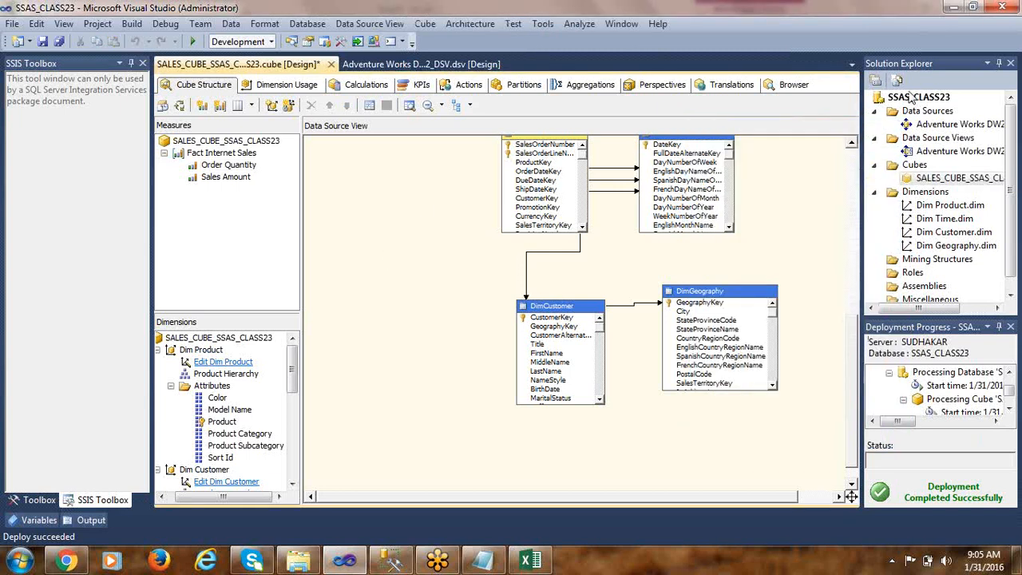
Deploy the SSAS_CLASS23 project and reconnect the cube browser to the updated cube.
right_click(908, 97)
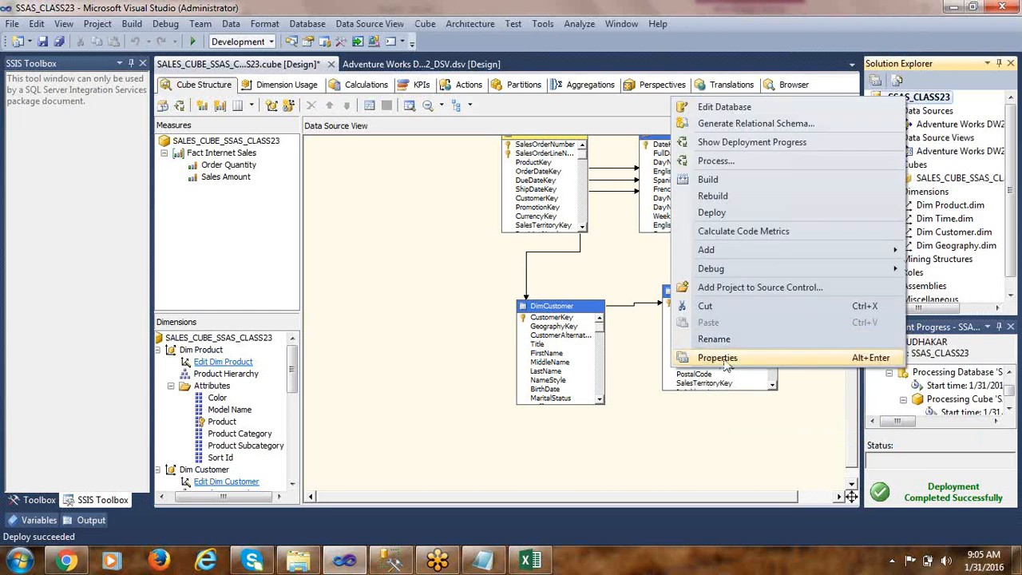
left_click(713, 212)
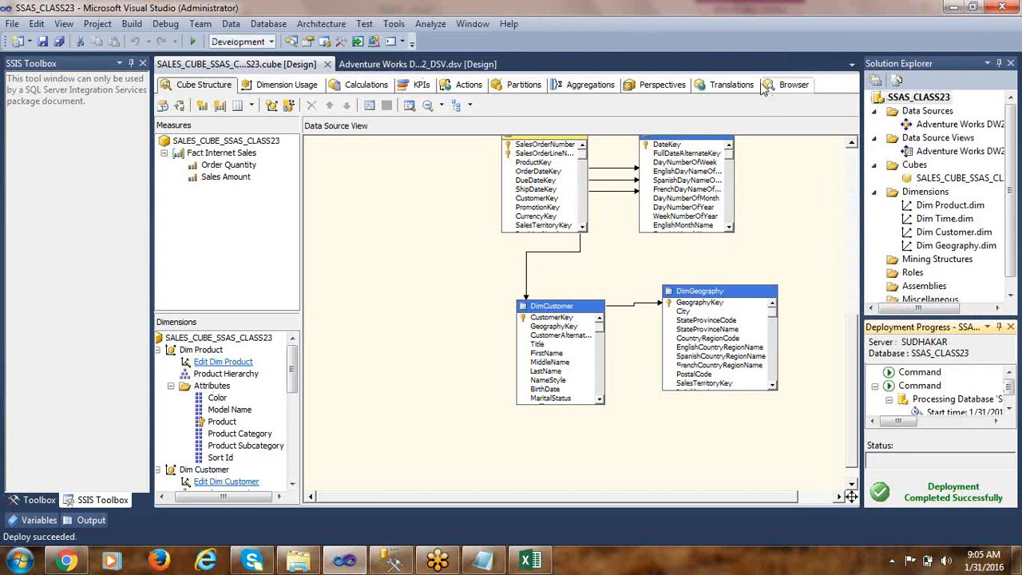
left_click(794, 84)
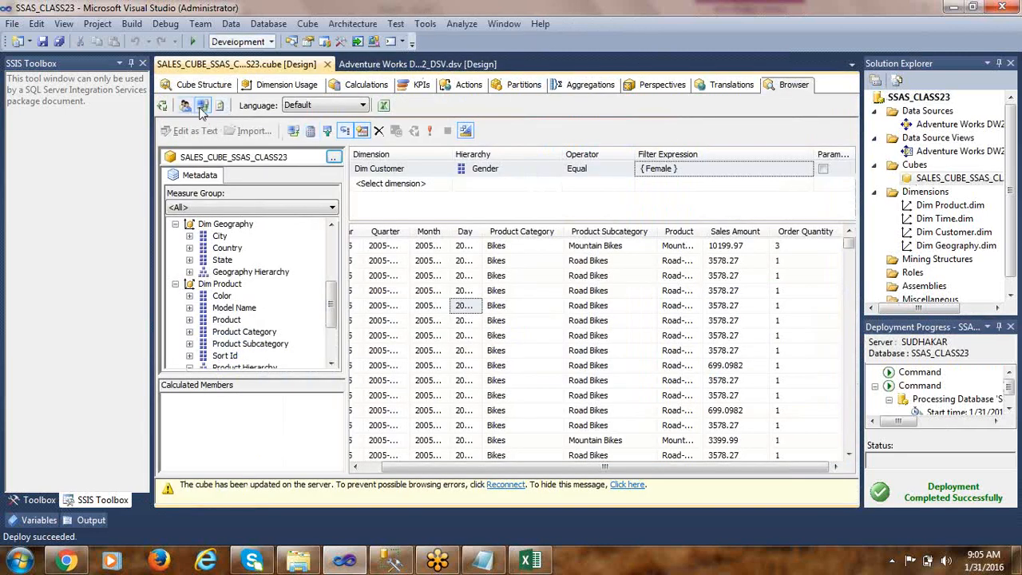
left_click(201, 105)
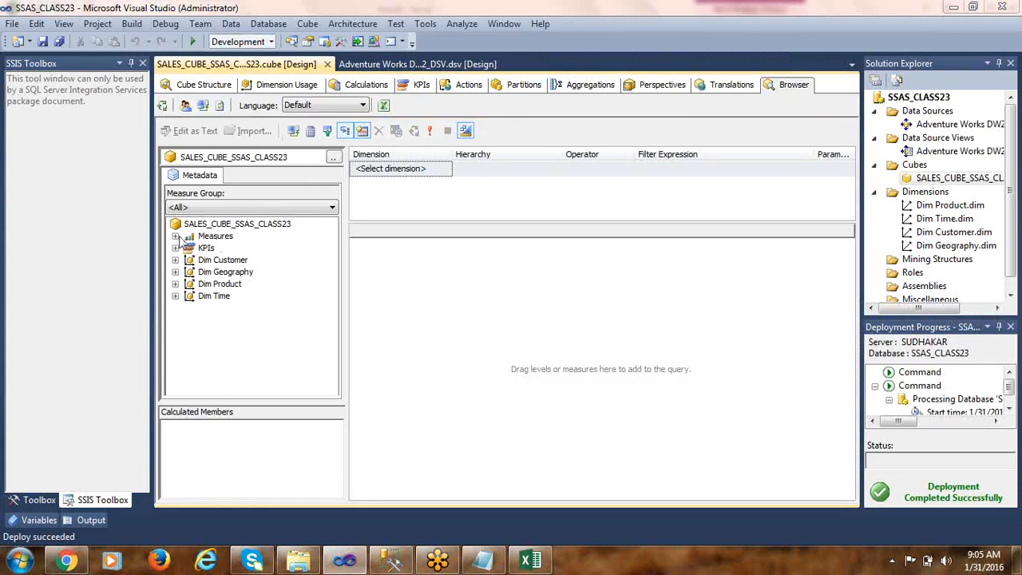
Query the Order Quantity and Sales Amount measures of Fact Internet Sales in the cube browser.
left_click(176, 236)
left_click(189, 248)
double_click(248, 260)
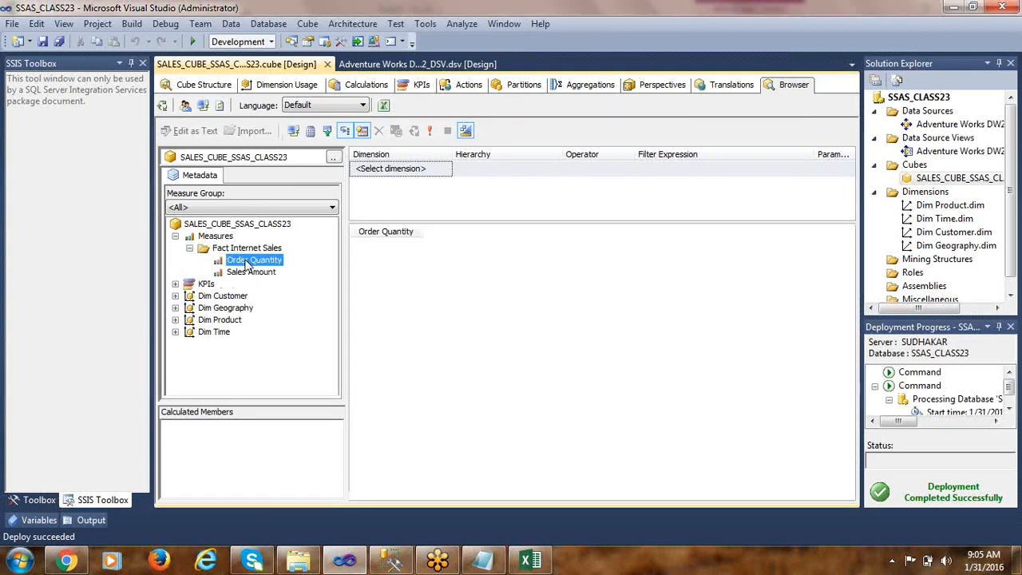
double_click(251, 273)
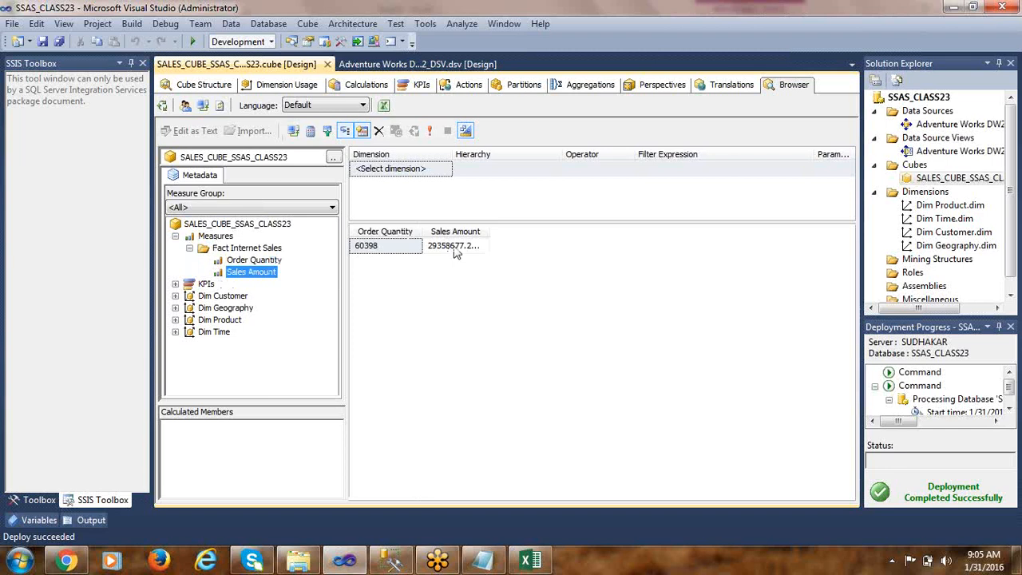
Switch to Excel and refresh the PivotTable's data from the redeployed cube.
key("alt+Tab")
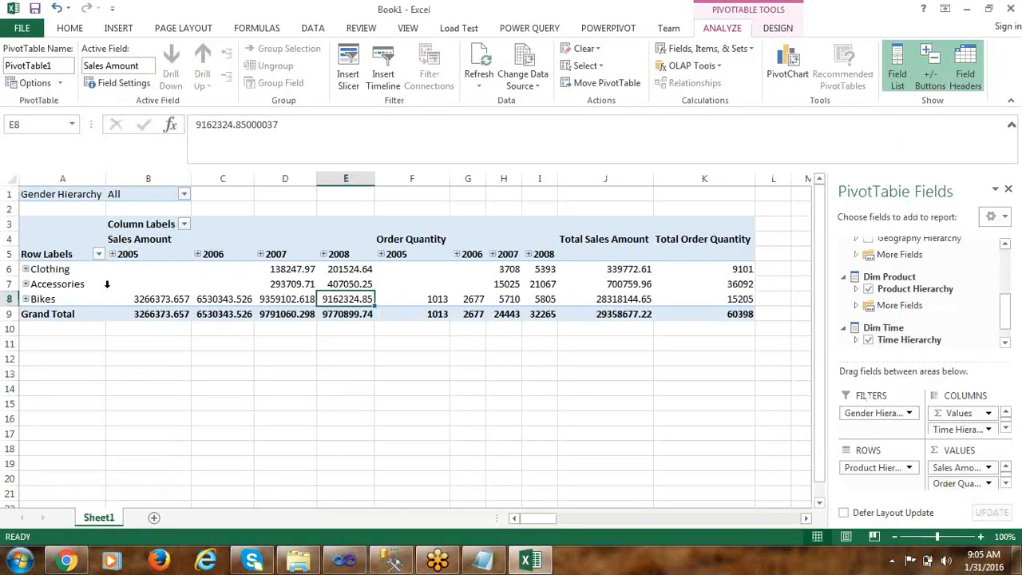
left_click(87, 272)
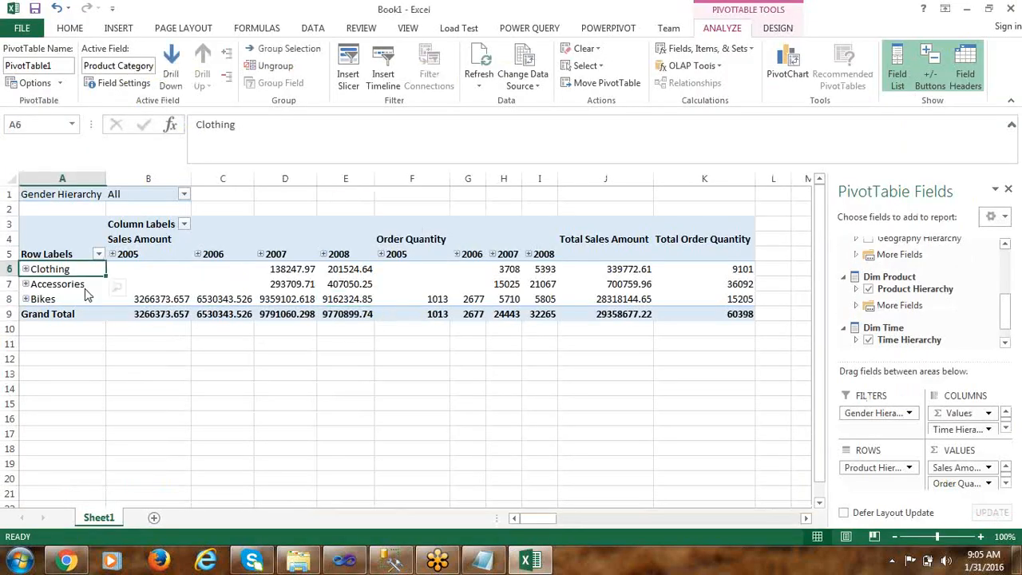
left_click(313, 30)
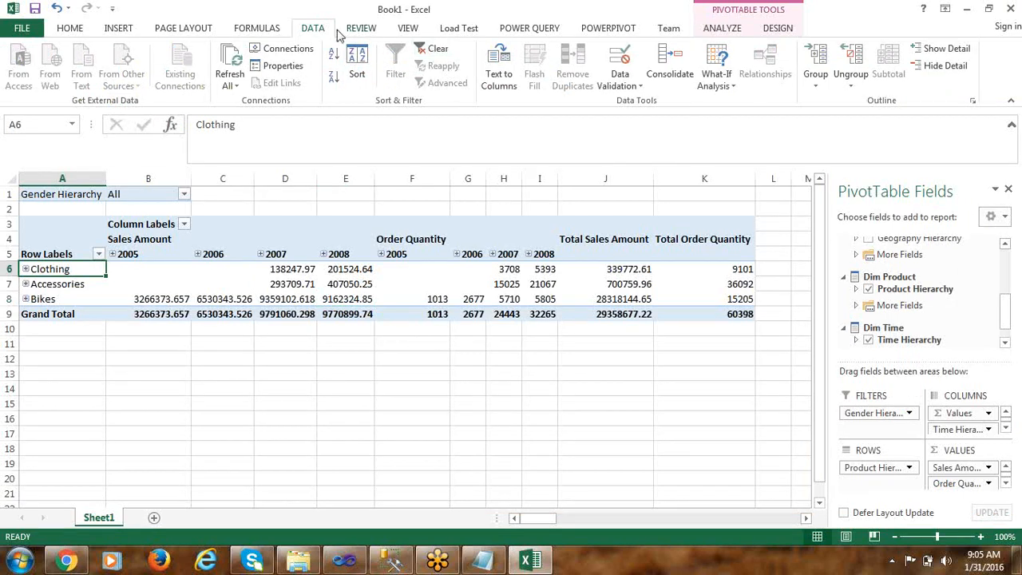
left_click(229, 85)
left_click(260, 101)
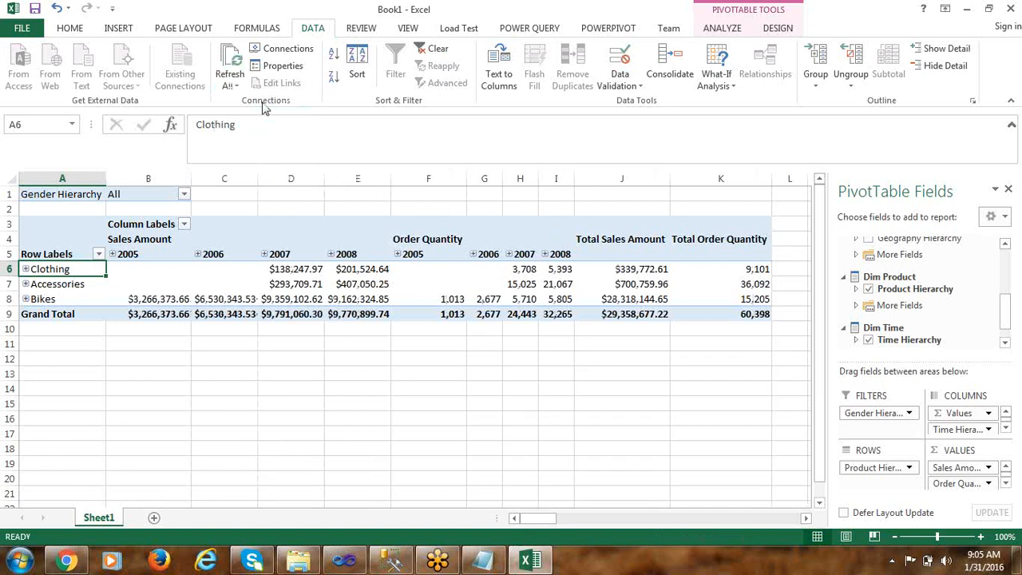
left_click(304, 273)
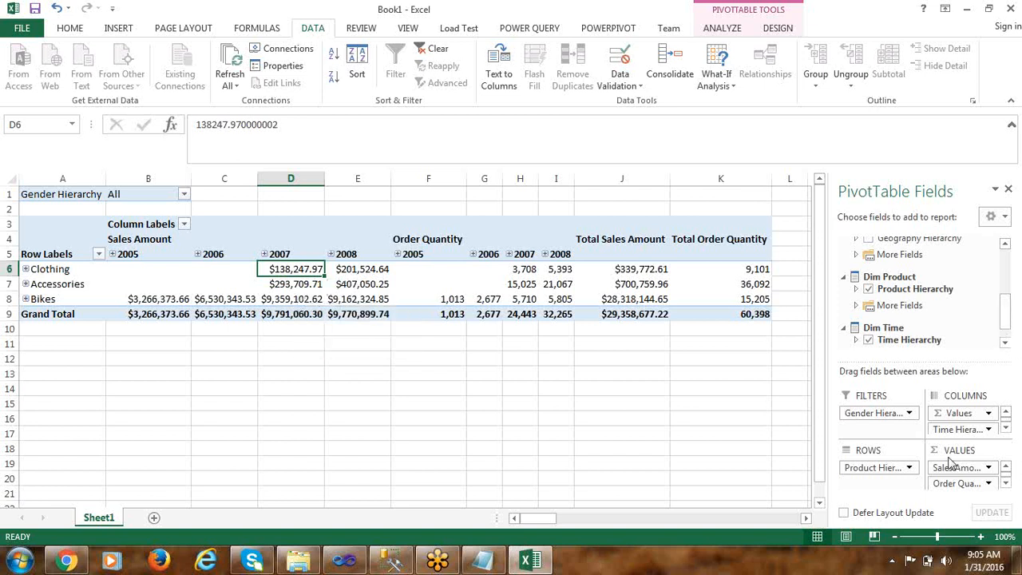
Replace Product Hierarchy with Geography Hierarchy in the PivotTable rows and expand Australia and New South Wales down to cities.
left_click(879, 468)
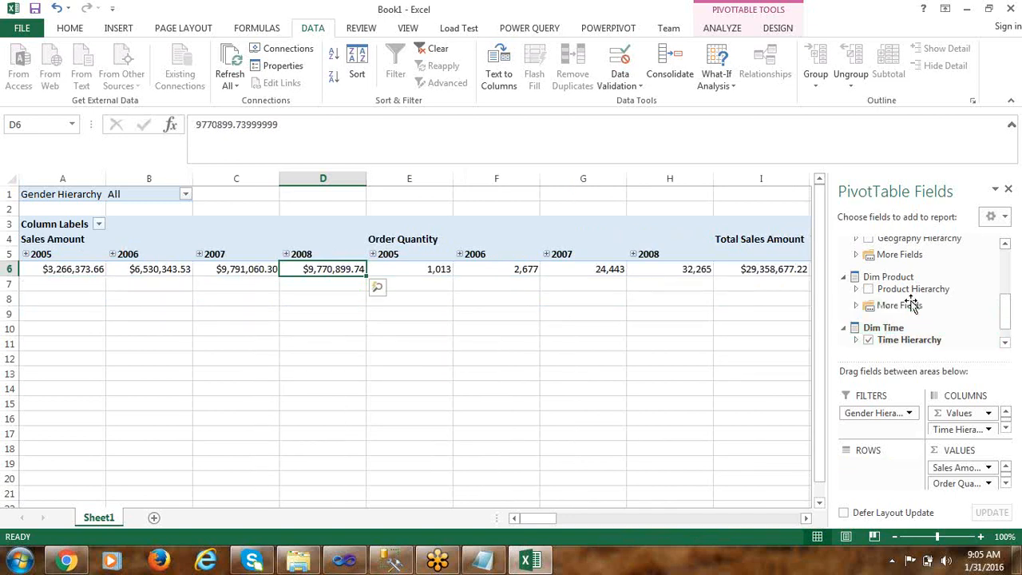
left_click_drag(942, 239, 877, 470)
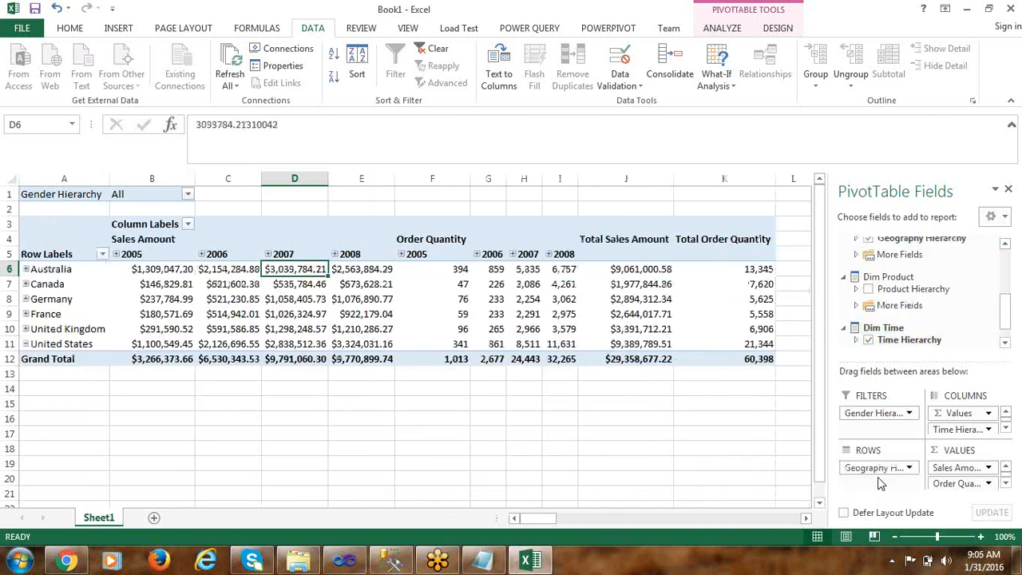
left_click(89, 274)
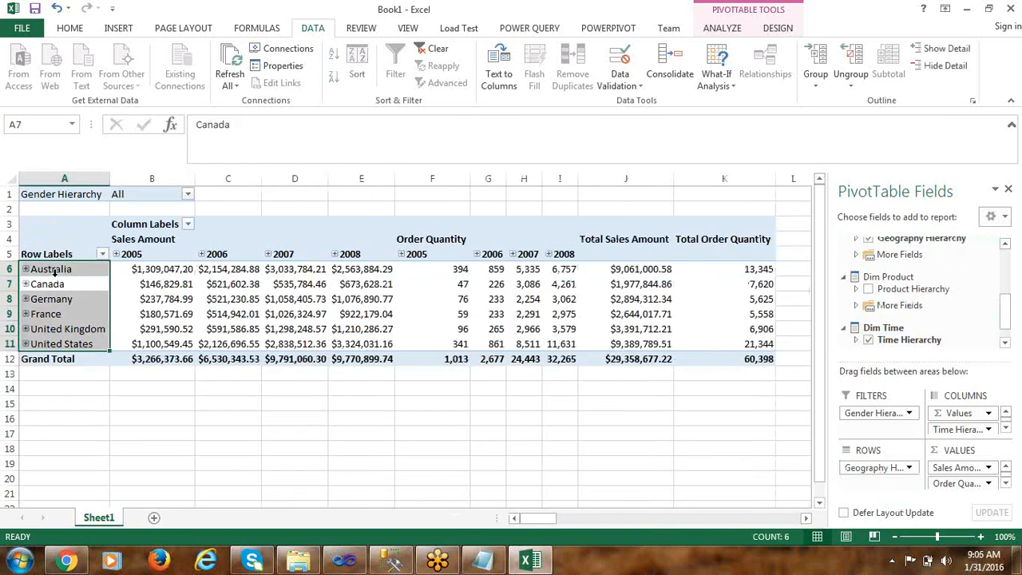
left_click(25, 269)
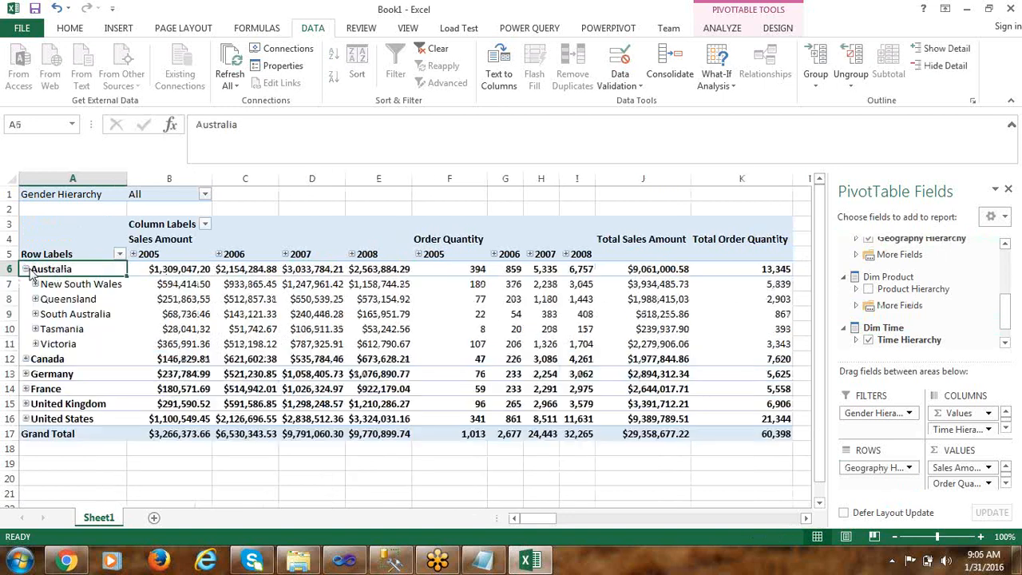
left_click(35, 285)
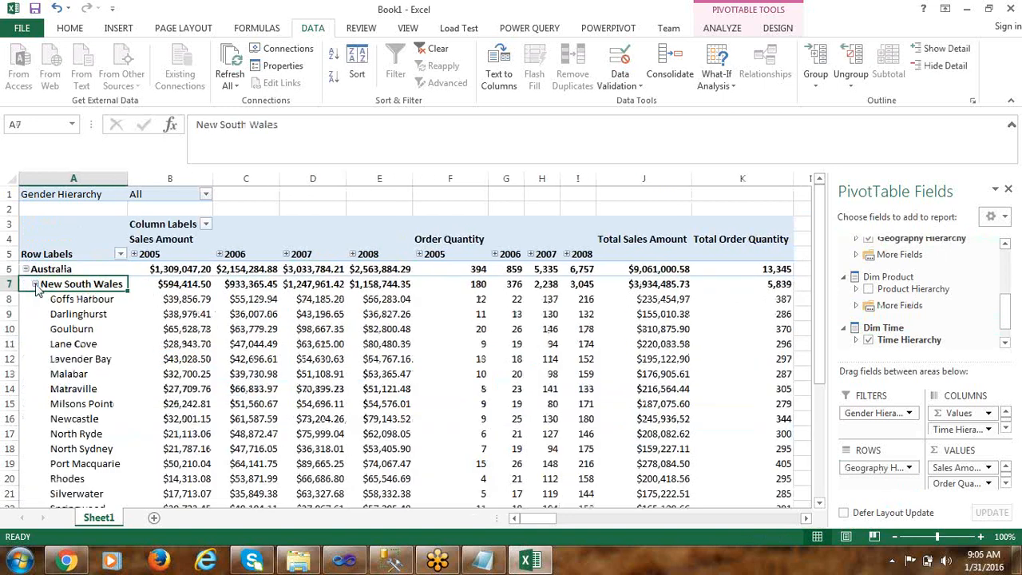
Drill through to the detail records behind the 2005 Sales Amount for Coffs Harbour.
left_click(185, 302)
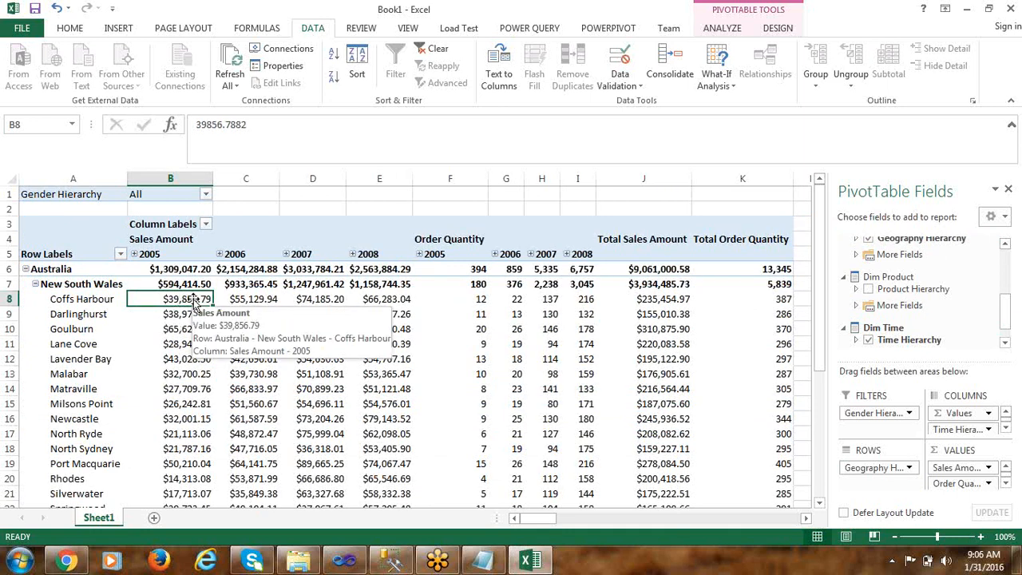
mouse_move(182, 300)
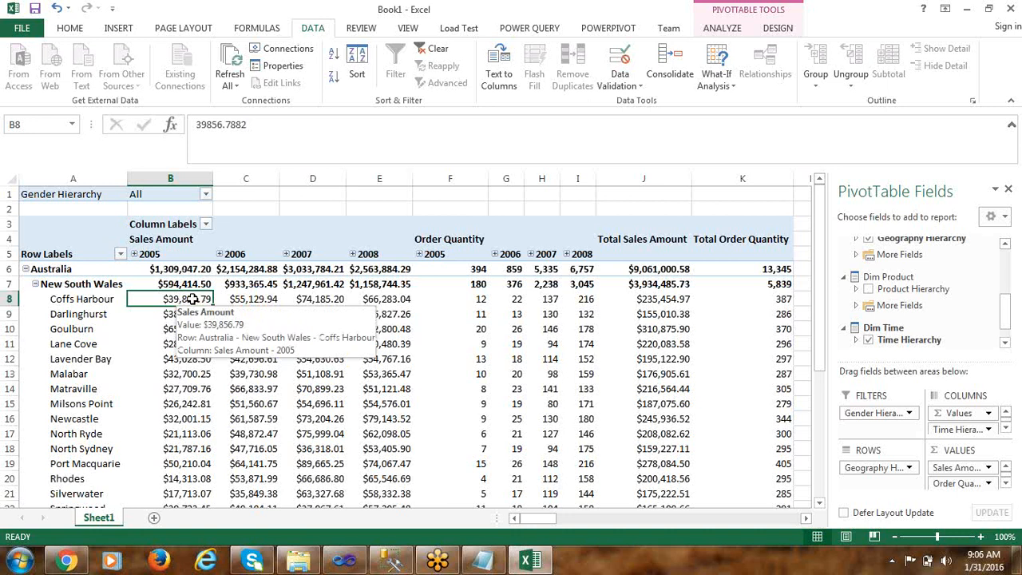
double_click(192, 298)
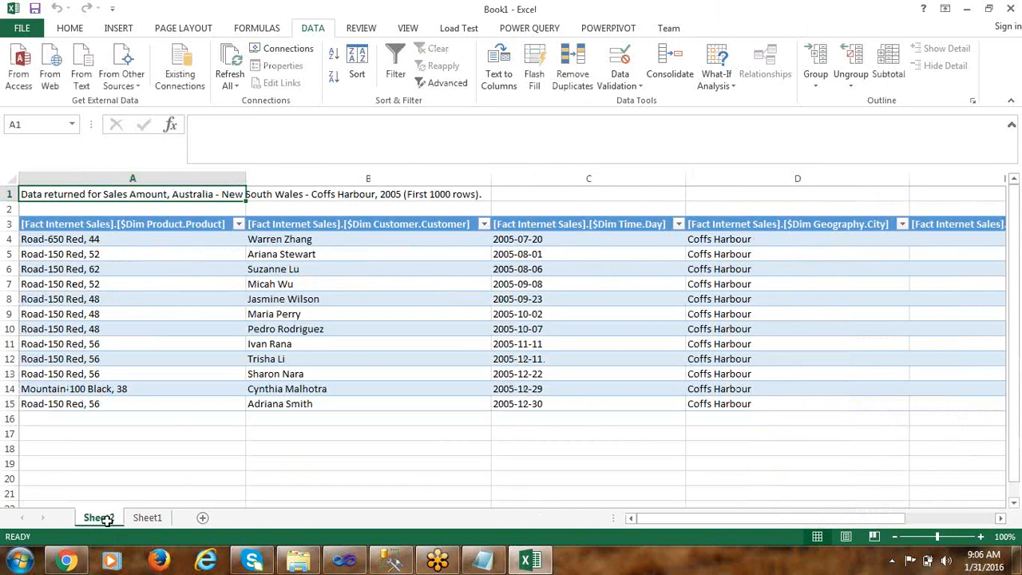
Examine the returned detail records across the product, customer, day, city, order quantity and sales amount columns.
left_click(326, 241)
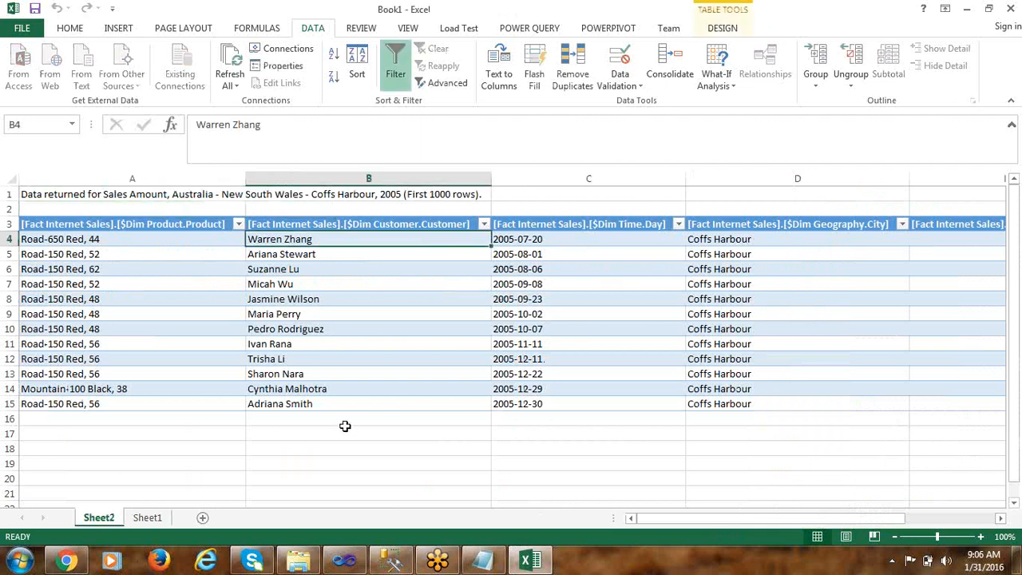
key("Right")
key("Right")
key("Right")
key("Right")
key("Right")
key("Left")
key("Left")
key("Left")
key("Left")
key("Left")
key("Left")
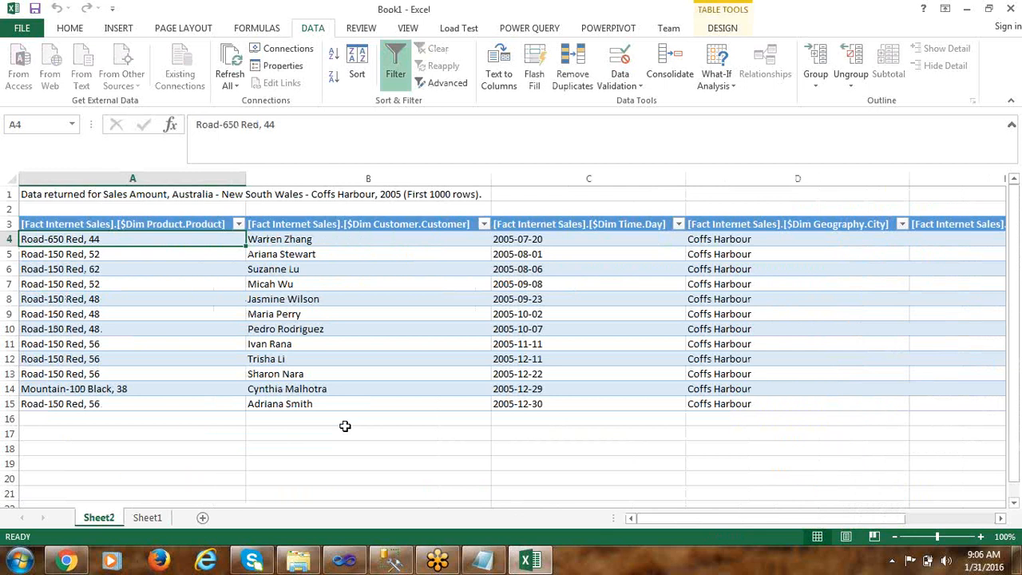
key("Right")
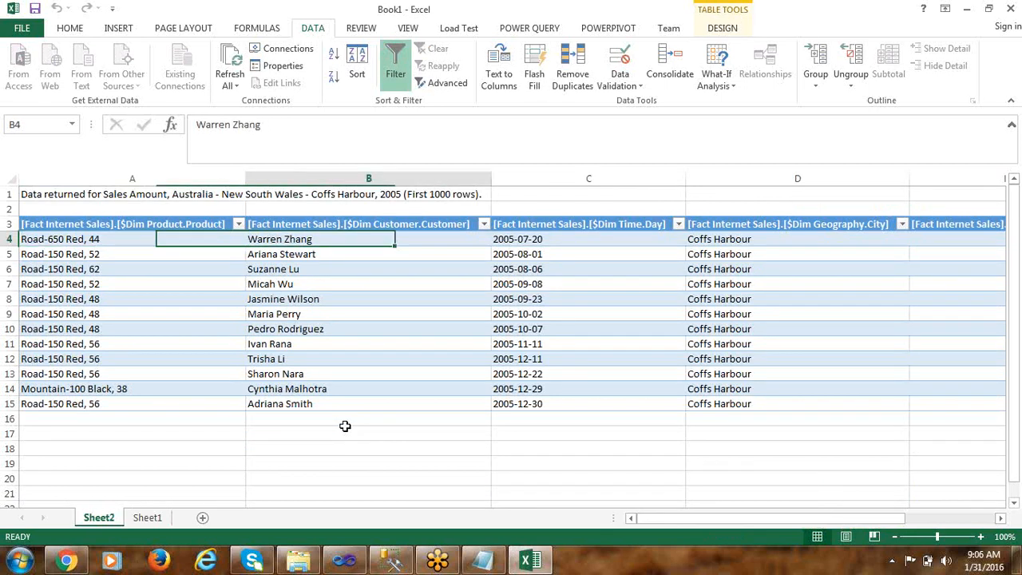
key("Right")
key("Right")
key("Right")
key("Right")
key("Right")
key("Right")
key("Right")
key("Left")
key("Left")
key("Left")
key("Left")
key("Left")
key("Left")
key("Left")
key("Left")
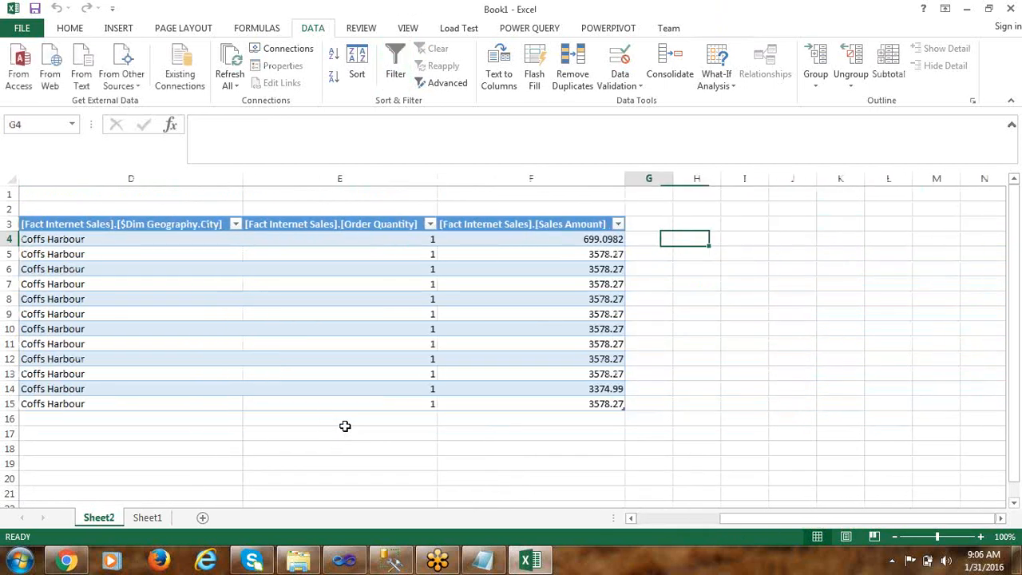
Delete the drill-through detail sheet Sheet2 from the workbook.
key("alt+e")
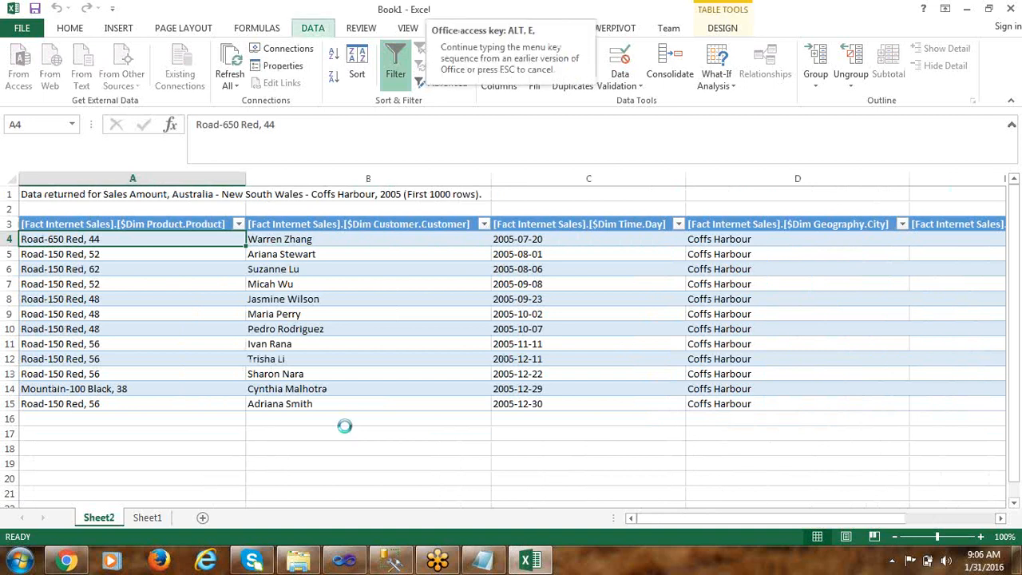
key("l")
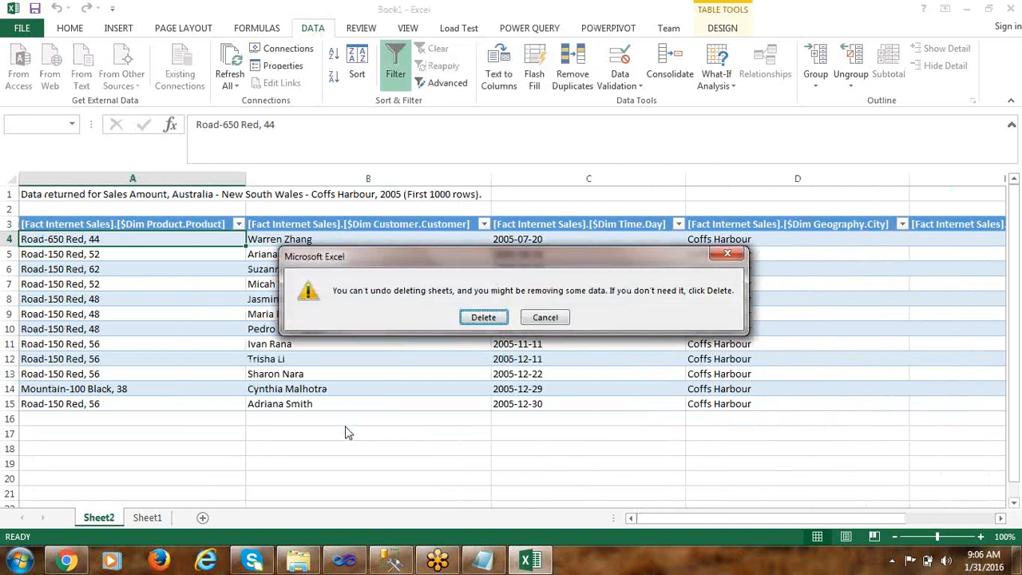
key("Return")
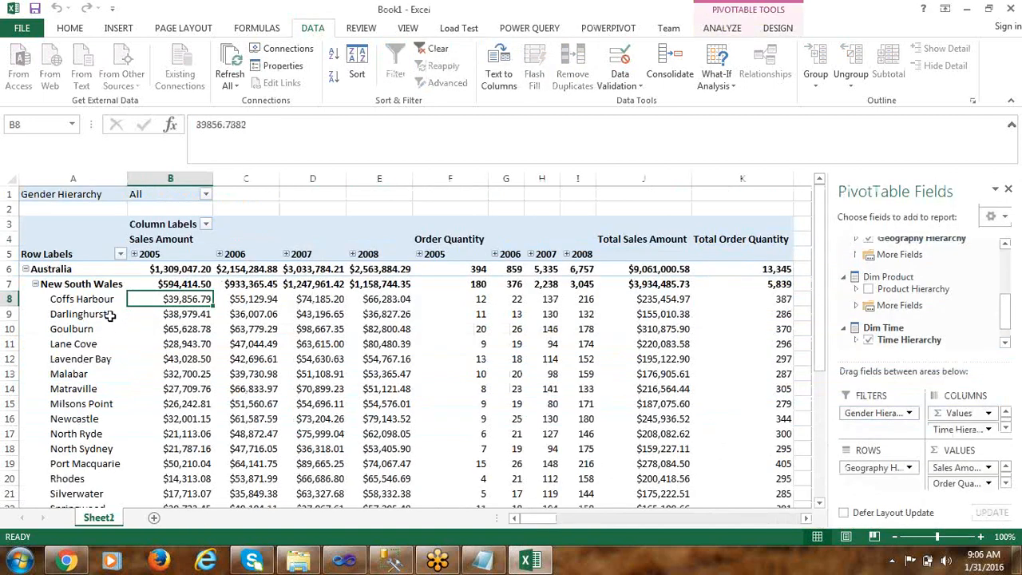
left_click(109, 313)
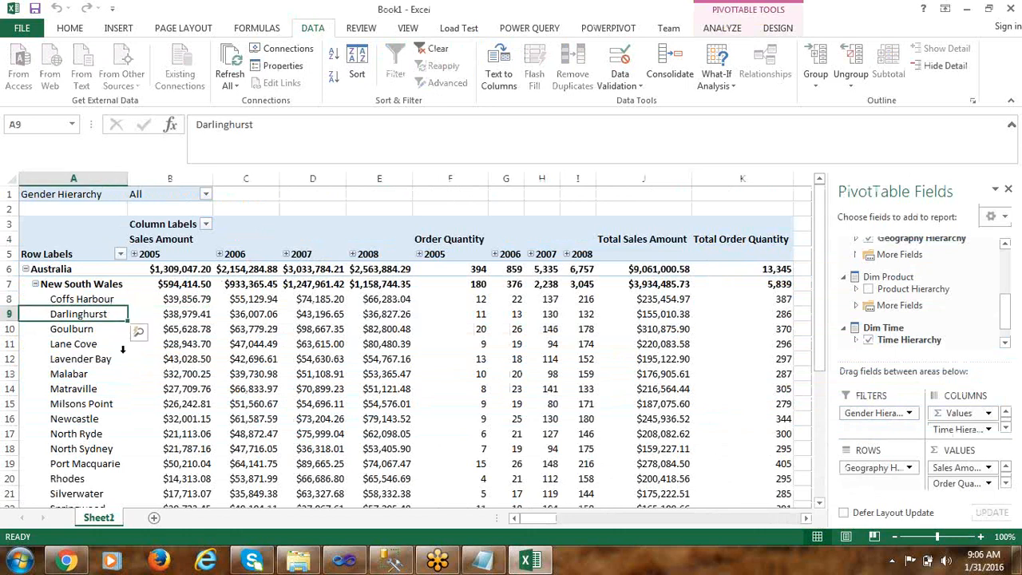
left_click(344, 561)
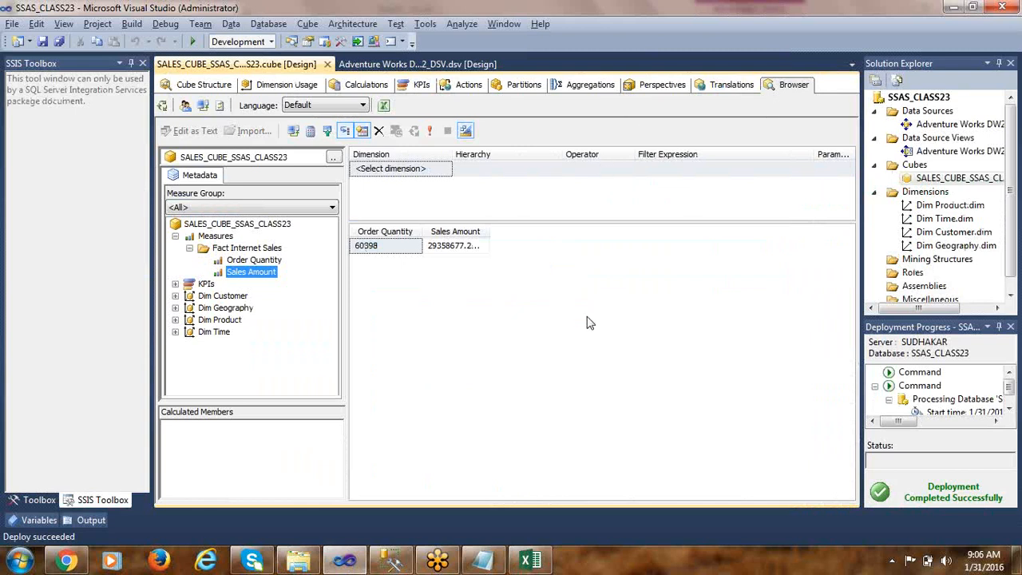
key("alt+Tab")
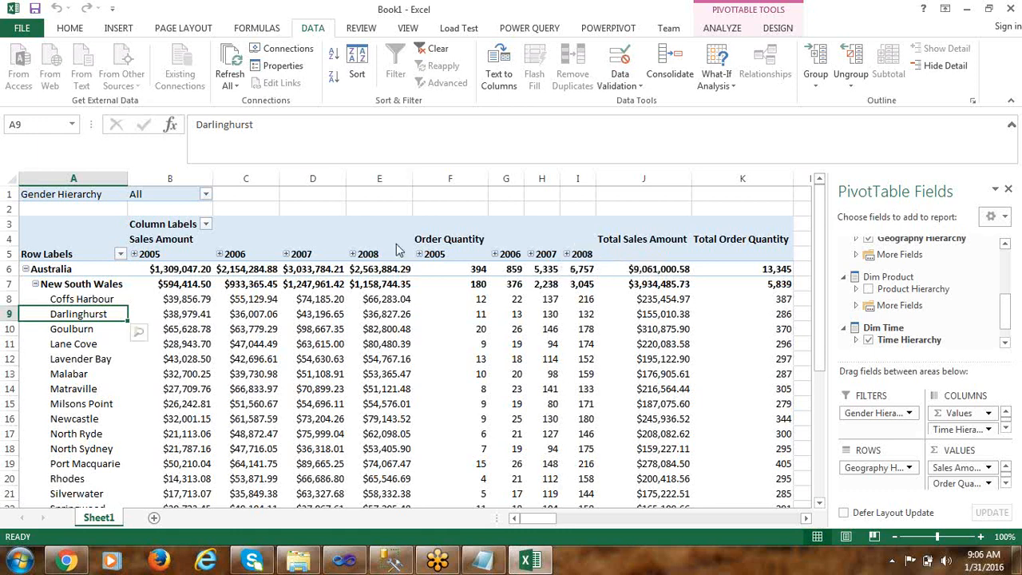
Switch to SQL Server Management Studio, disconnect Object Explorer from the database engine and connect it to the Analysis Services server.
left_click(389, 562)
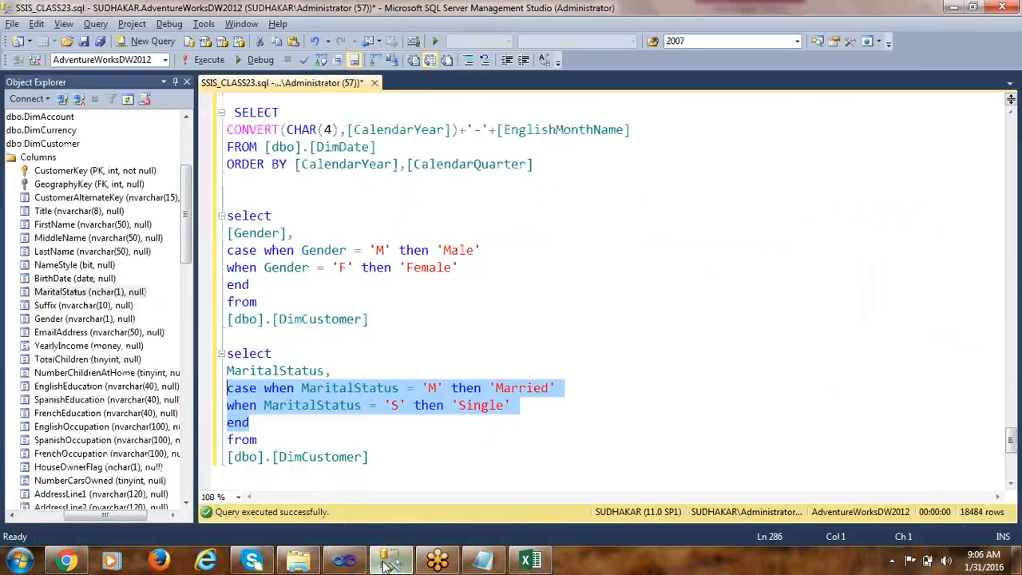
left_click(349, 183)
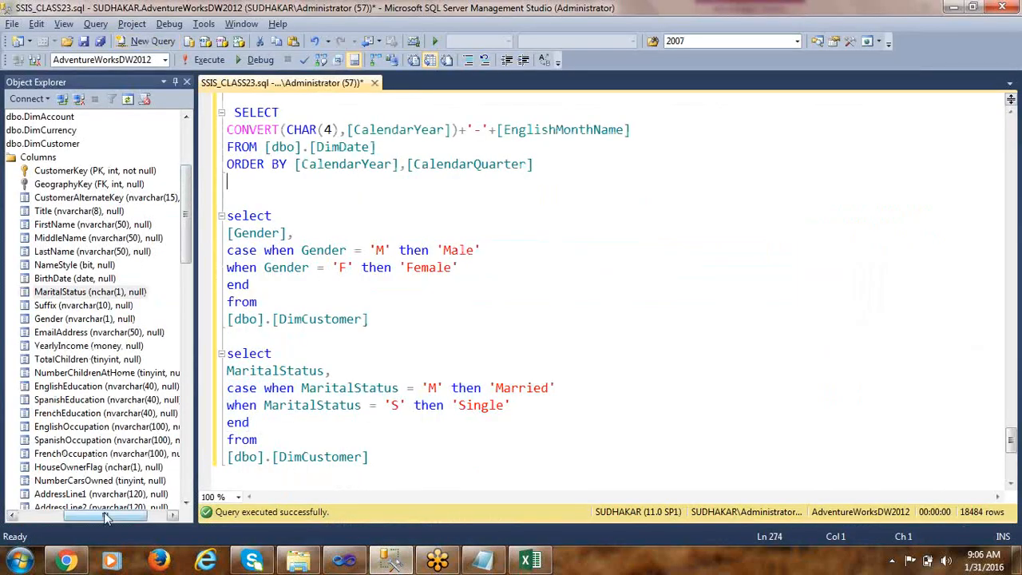
left_click_drag(105, 515, 62, 515)
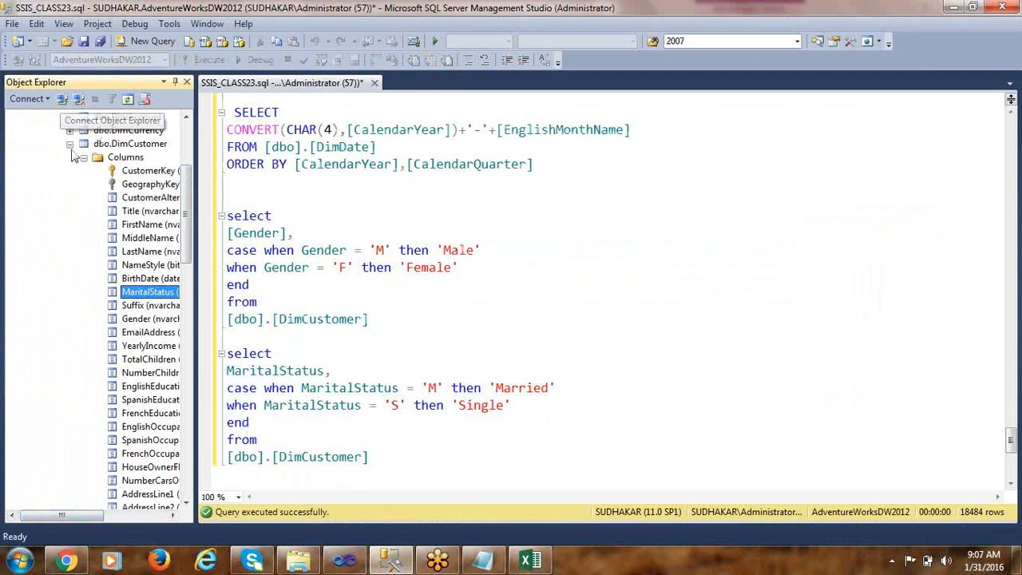
left_click(80, 99)
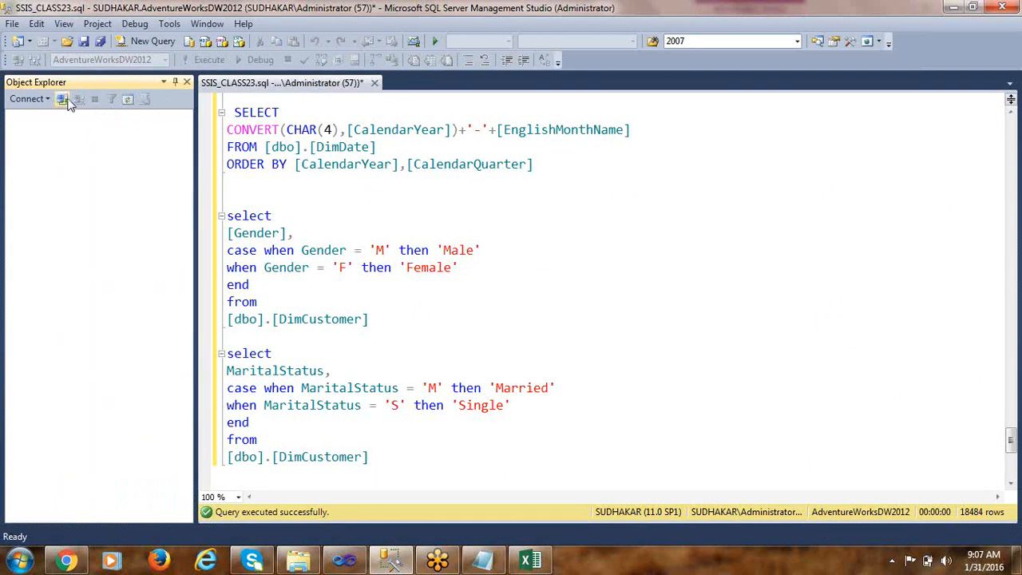
left_click(62, 99)
left_click(501, 175)
left_click(502, 186)
left_click(446, 305)
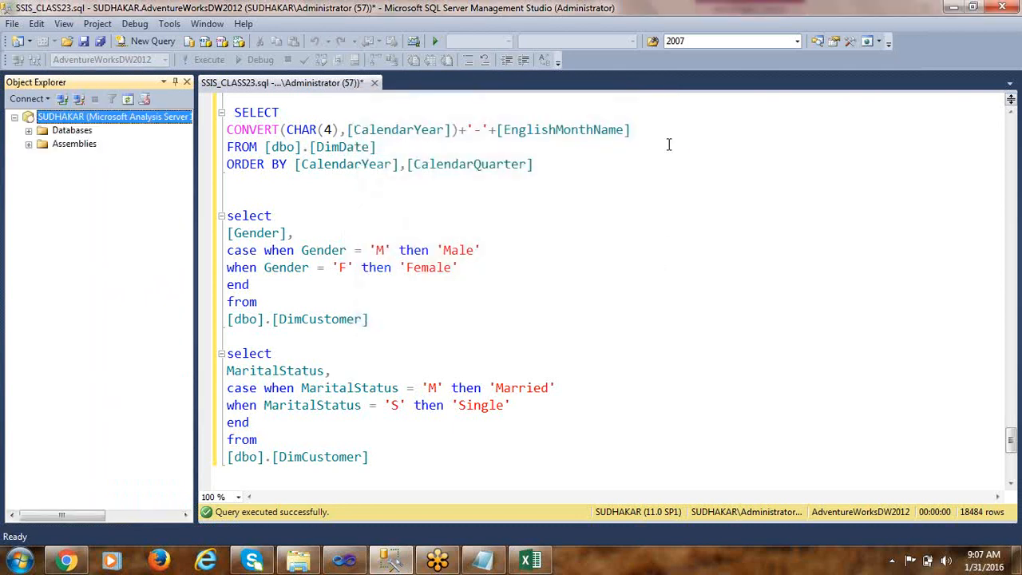
Expand the SSAS_CLASS23 database down to the SALES_CUBE_SSAS_CLASS23 cube and its measure groups.
left_click(29, 131)
double_click(100, 252)
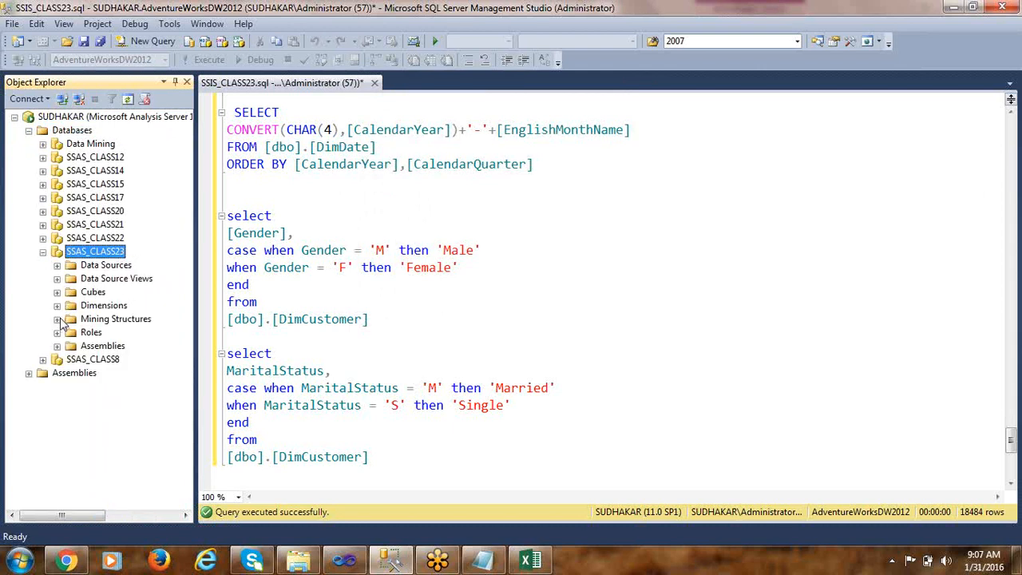
left_click(57, 292)
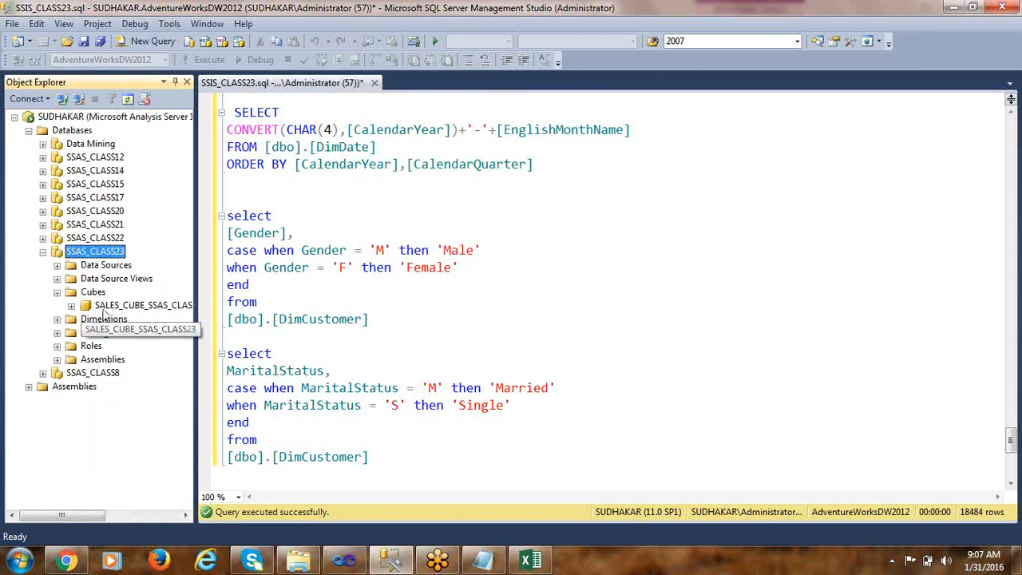
left_click(121, 308)
left_click_drag(92, 516, 121, 517)
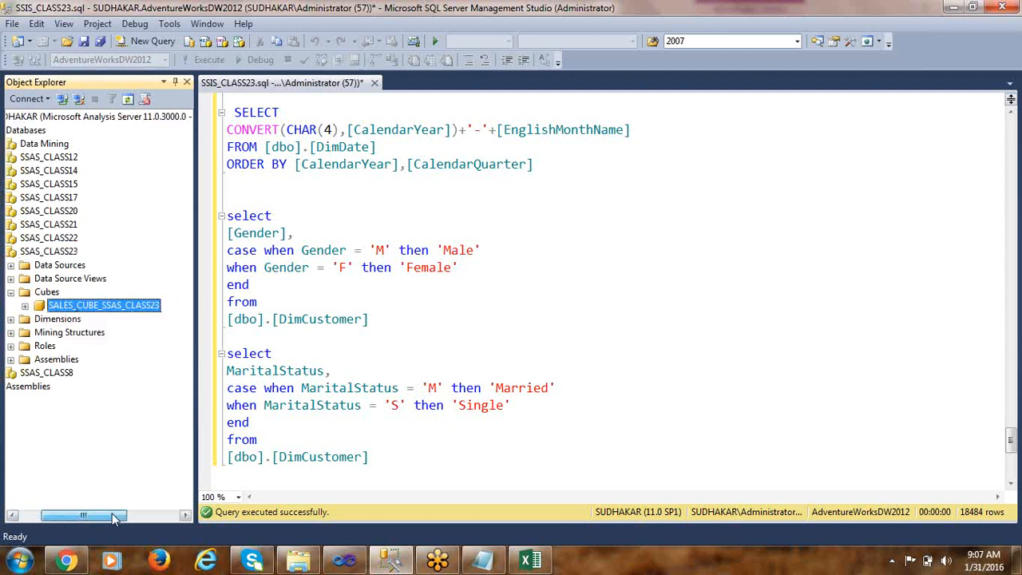
left_click(36, 319)
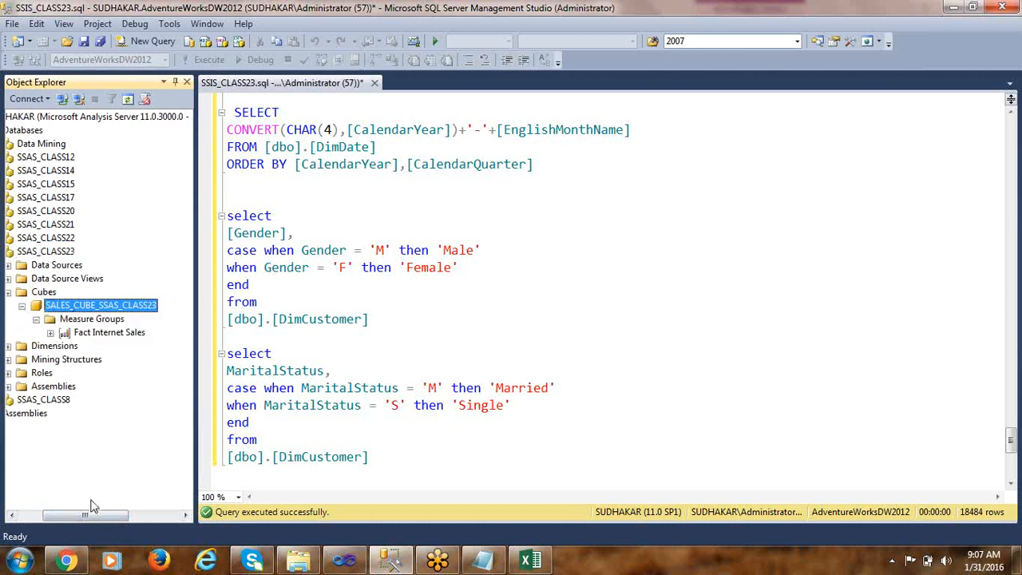
left_click_drag(91, 515, 80, 515)
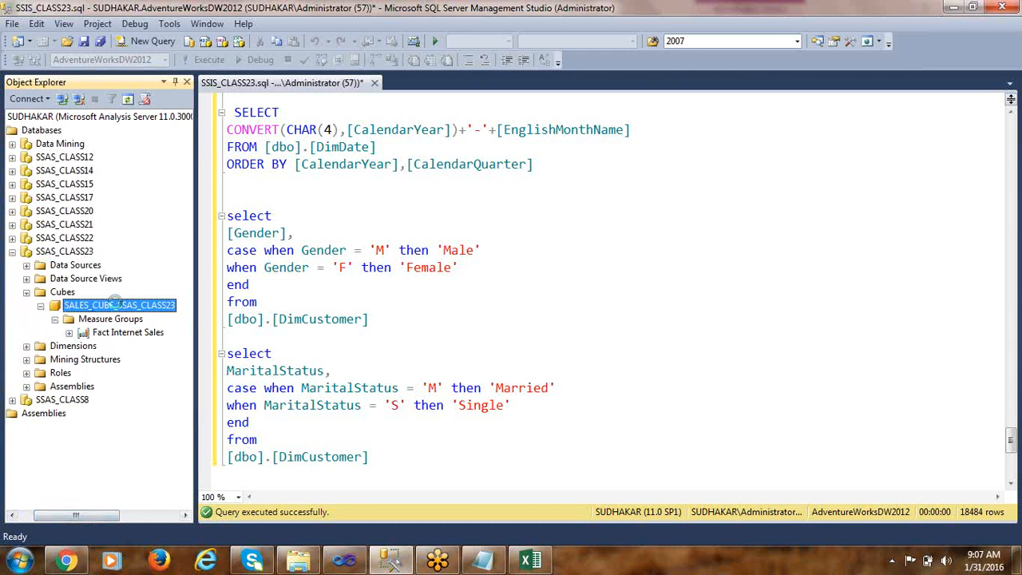
Browse the SALES_CUBE_SSAS_CLASS23 cube and add the Order Quantity and Sales Amount measures to the query.
right_click(117, 307)
left_click(156, 312)
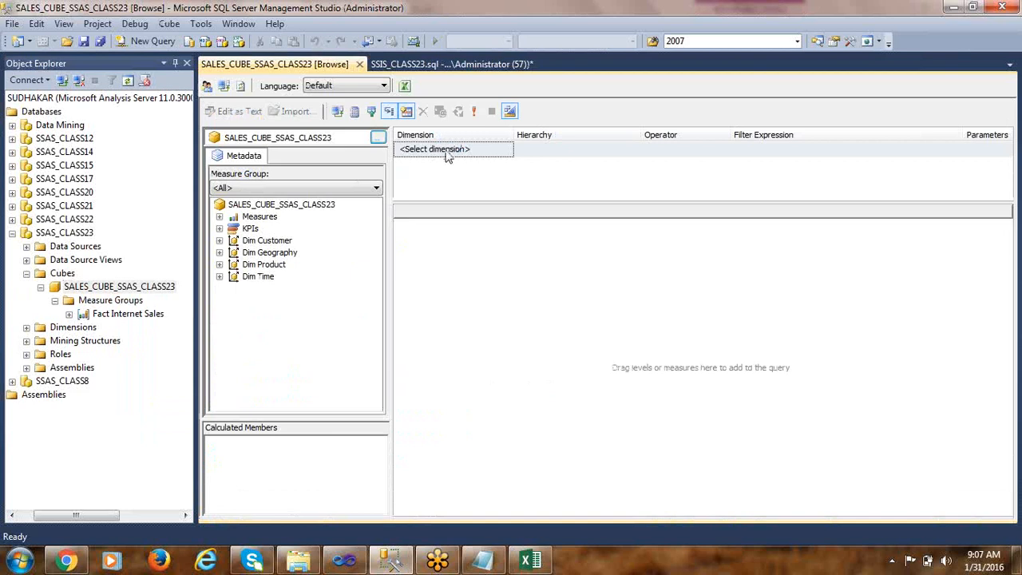
left_click(220, 216)
left_click(233, 229)
double_click(312, 242)
double_click(311, 253)
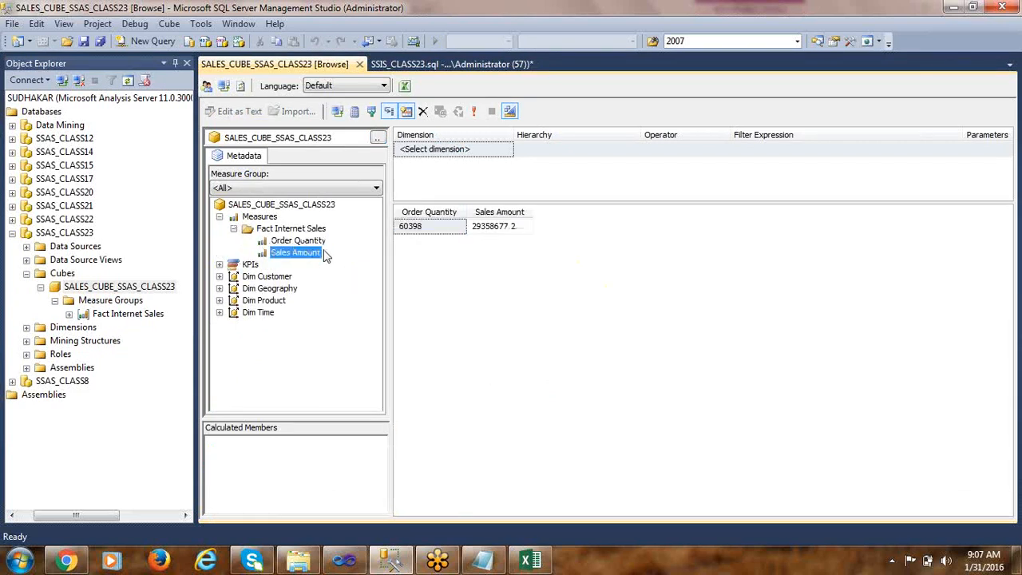
Add the Dim Customer dimension to the cube query to break the measures down by gender and customer.
left_click_drag(285, 276, 520, 303)
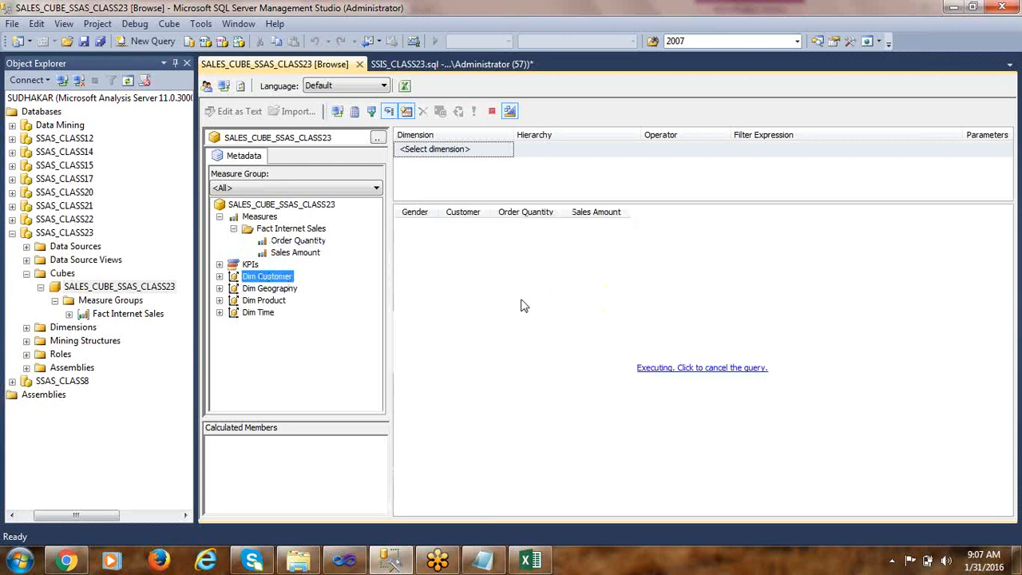
left_click(577, 256)
left_click(576, 332)
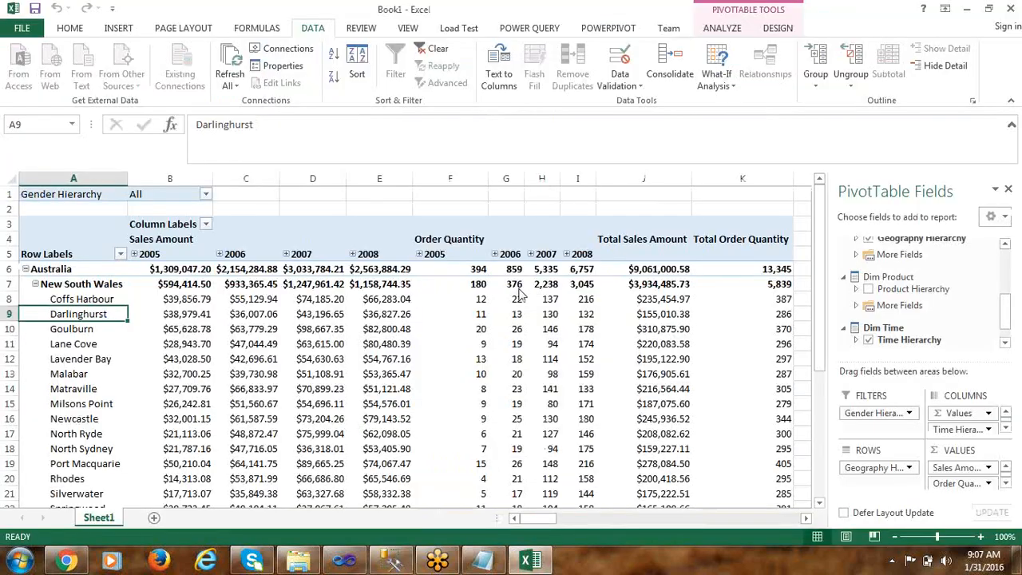
Compare the cube browser's query results with the Excel PivotTable report.
key("alt+Tab")
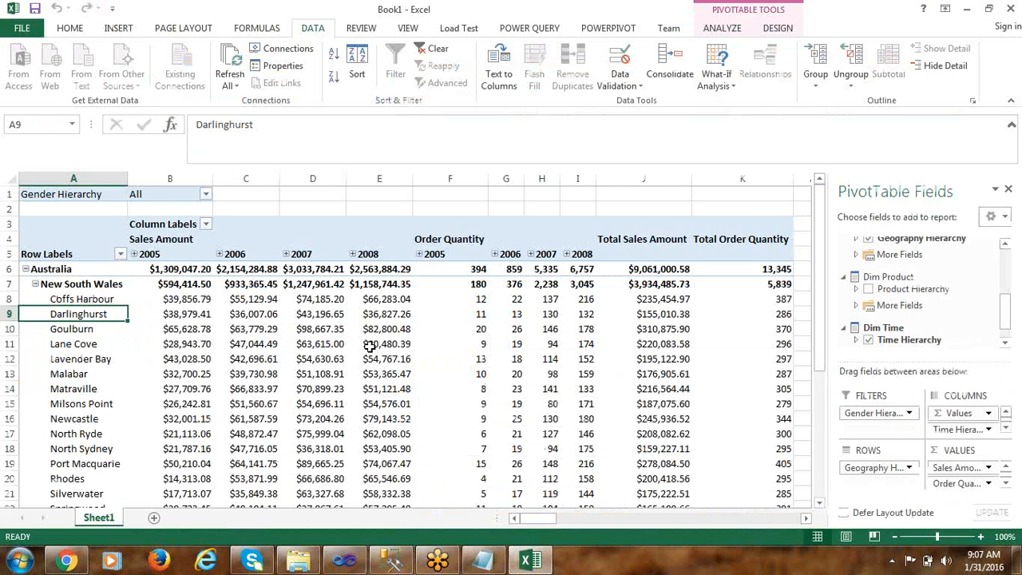
key("alt+Tab")
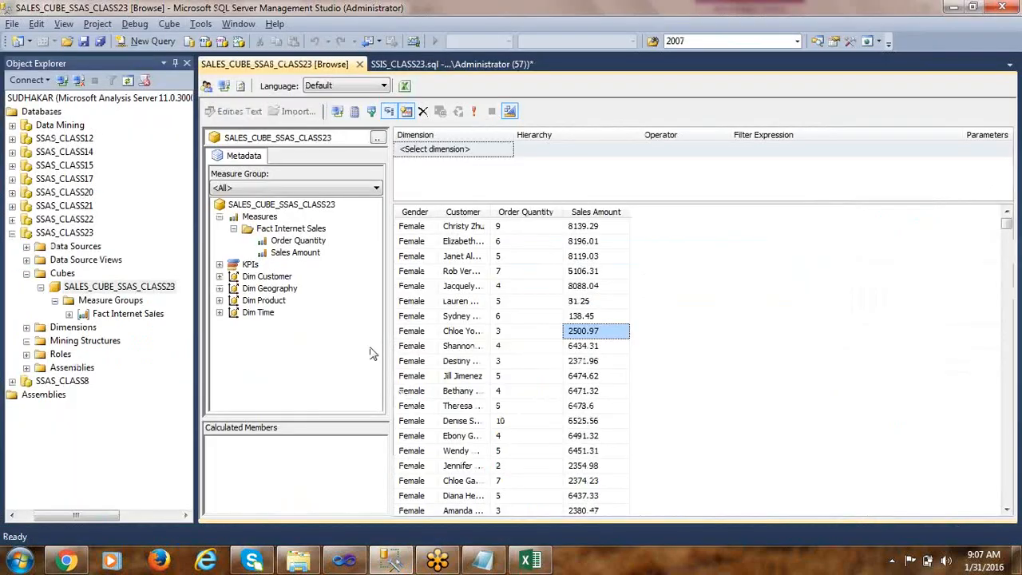
key("alt+Tab")
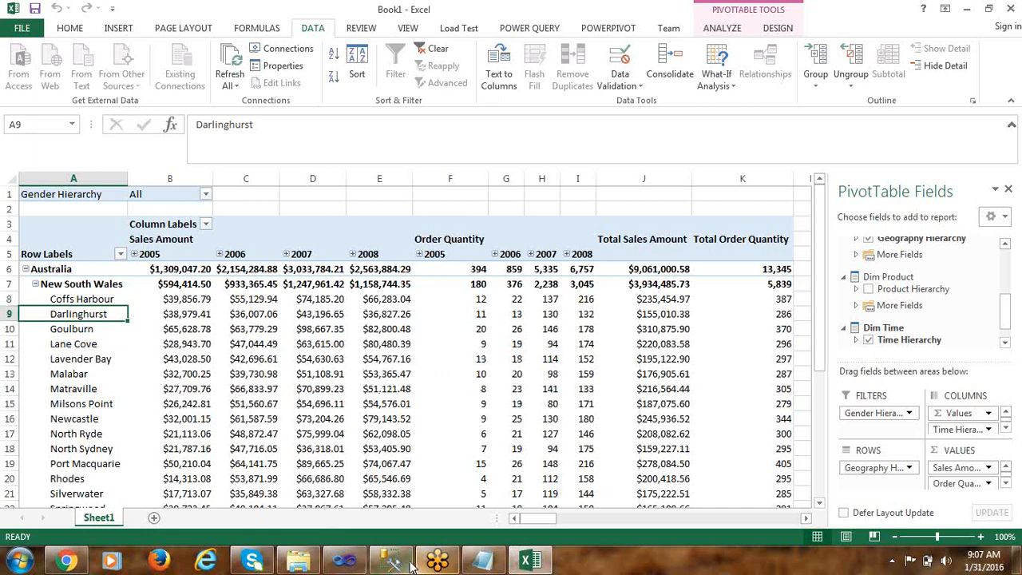
Switch to the SSAS_CLASS23 project in Visual Studio and review the cube's dimension usage and calculation script.
mouse_move(392, 561)
left_click(390, 479)
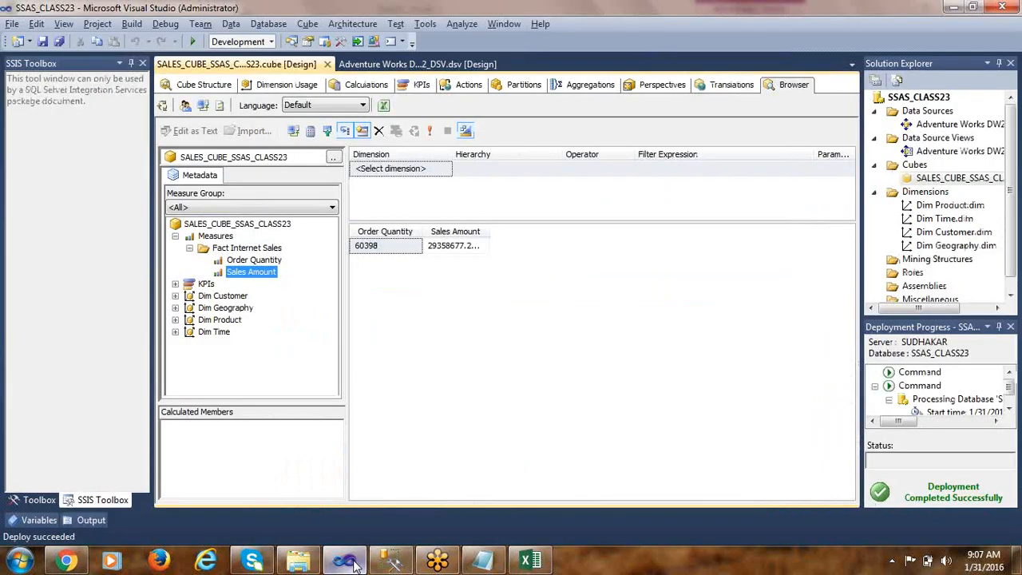
left_click(281, 85)
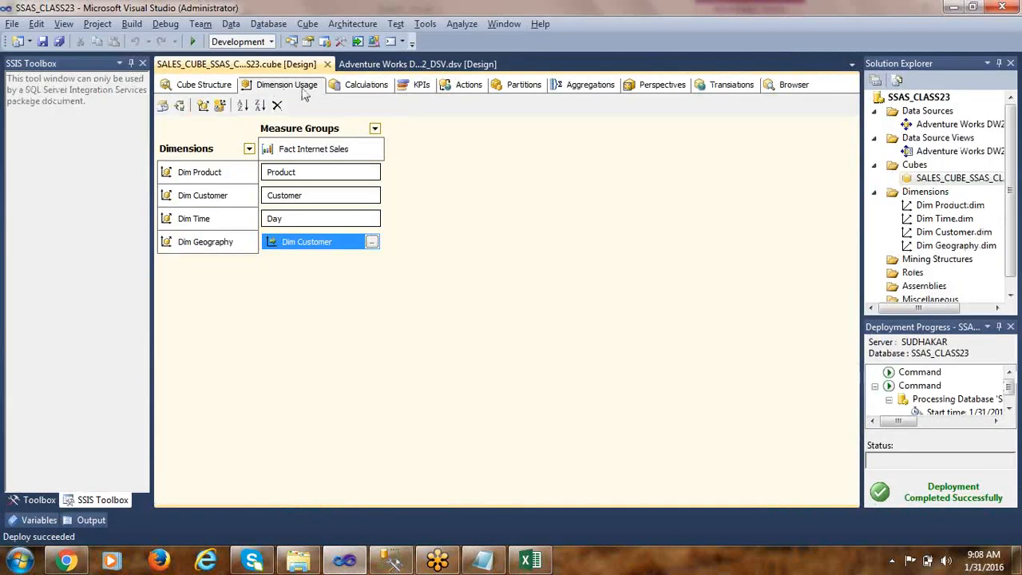
left_click(367, 84)
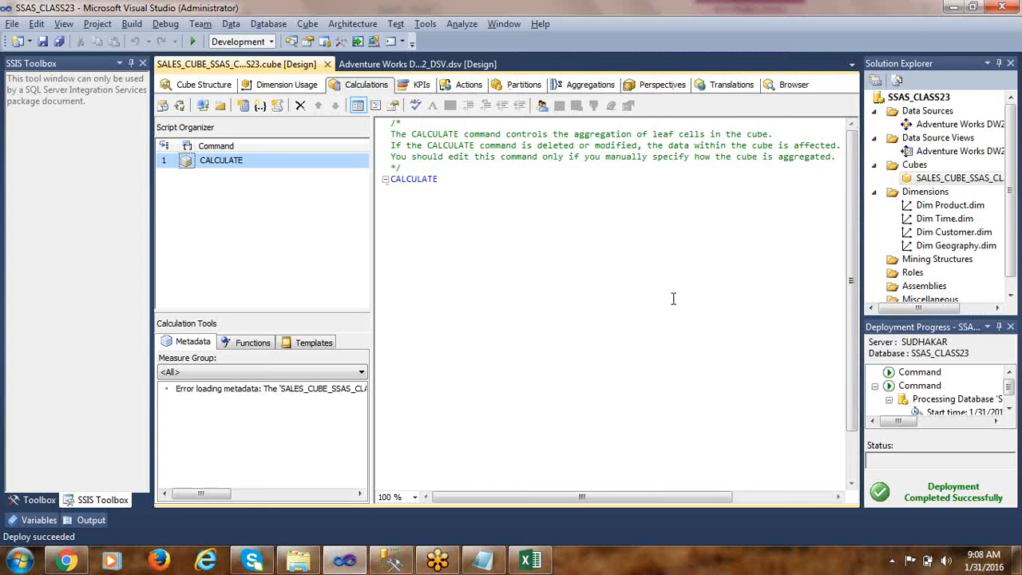
left_click(1015, 22)
left_click(983, 293)
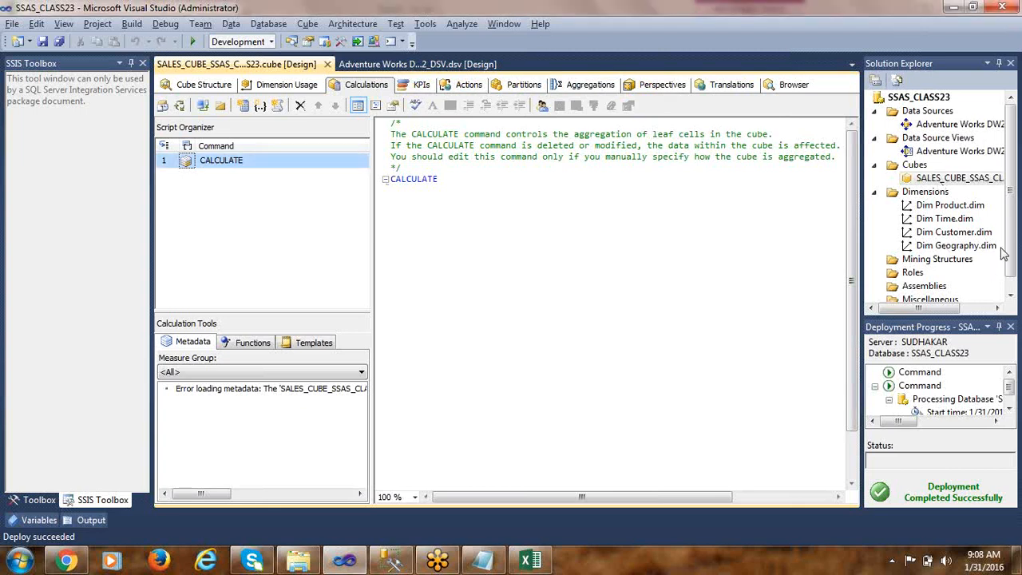